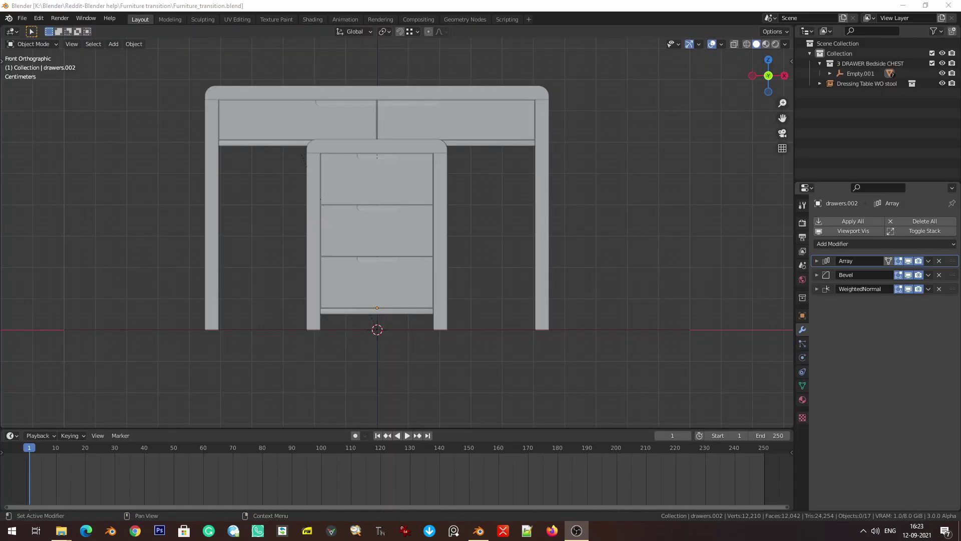
- Test how the bedside chest and the dressing table each follow their parent empty
{"action": "middle_click_drag", "start_coordinate": [448, 233], "coordinate": [463, 336]}
{"action": "left_click", "coordinate": [463, 337]}
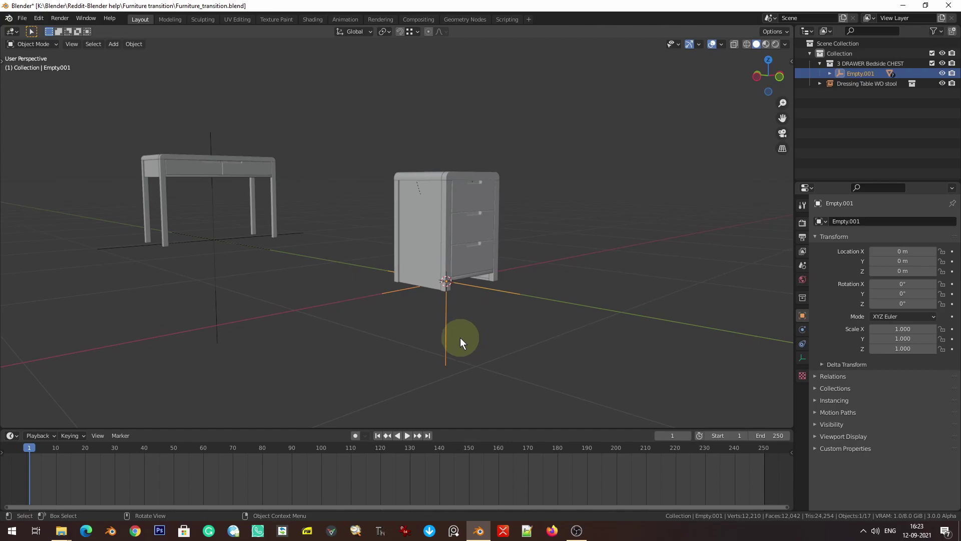
{"action": "key", "text": "g"}
{"action": "key", "text": "Escape"}
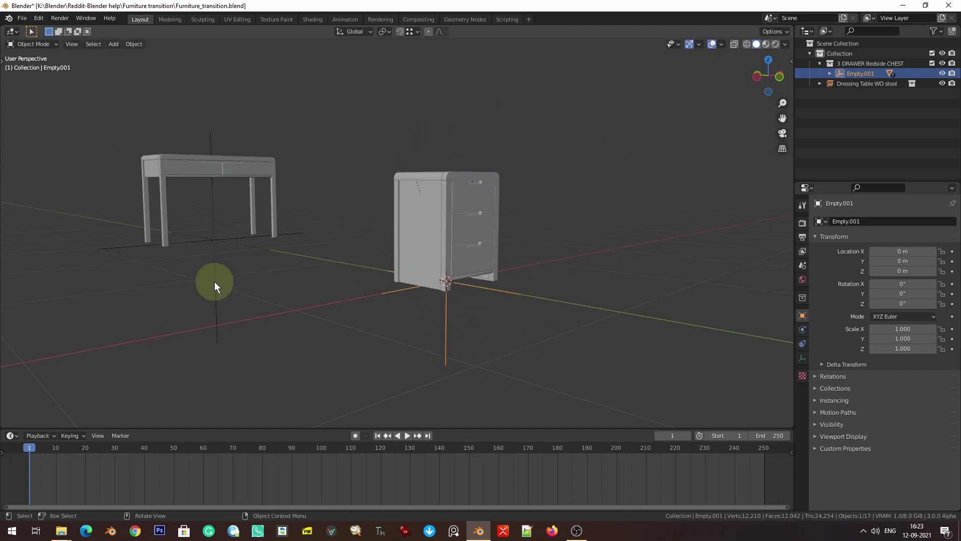
{"action": "left_click", "coordinate": [214, 282]}
{"action": "key", "text": "g"}
{"action": "key", "text": "Escape"}
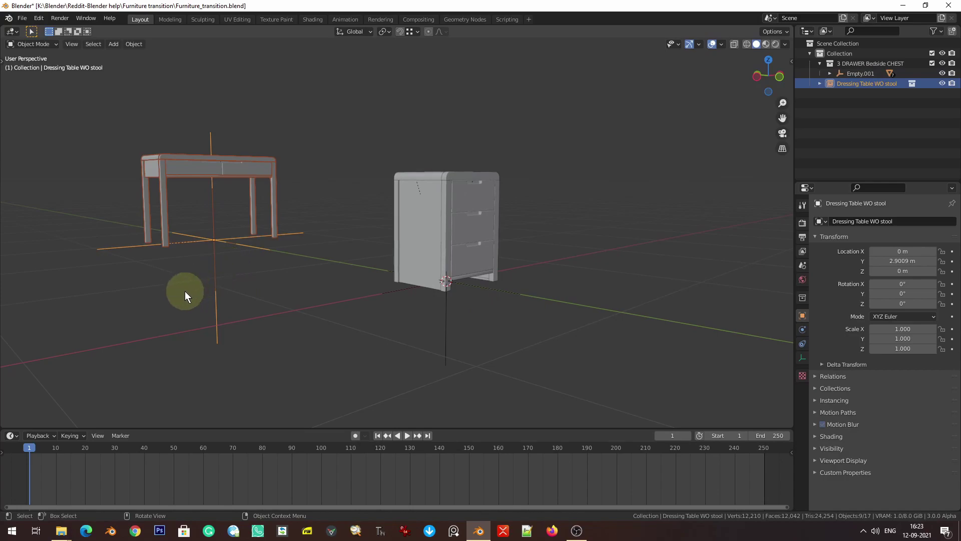
{"action": "left_click", "coordinate": [219, 260]}
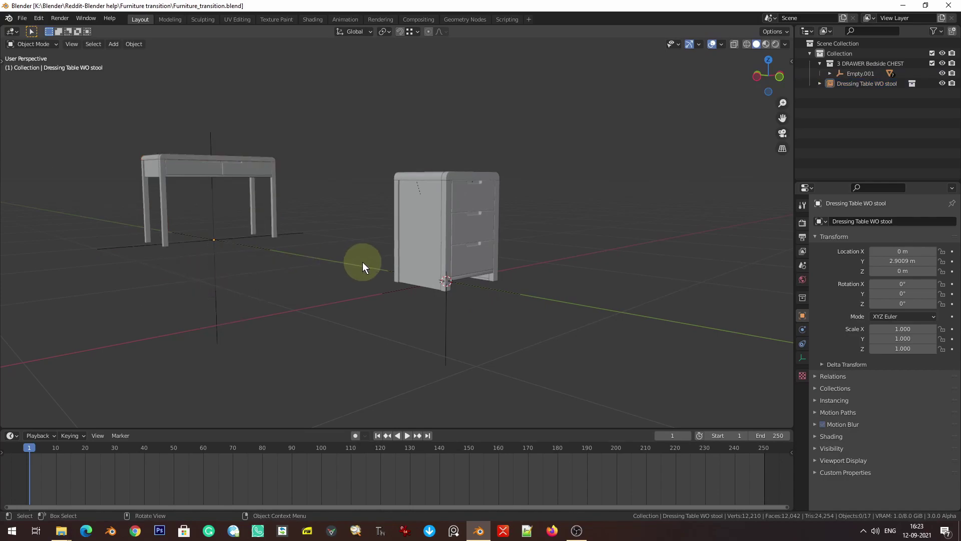
- Examine the bedside chest's legs and the dressing table from the front and in perspective
{"action": "middle_click_drag", "start_coordinate": [363, 264], "coordinate": [406, 299]}
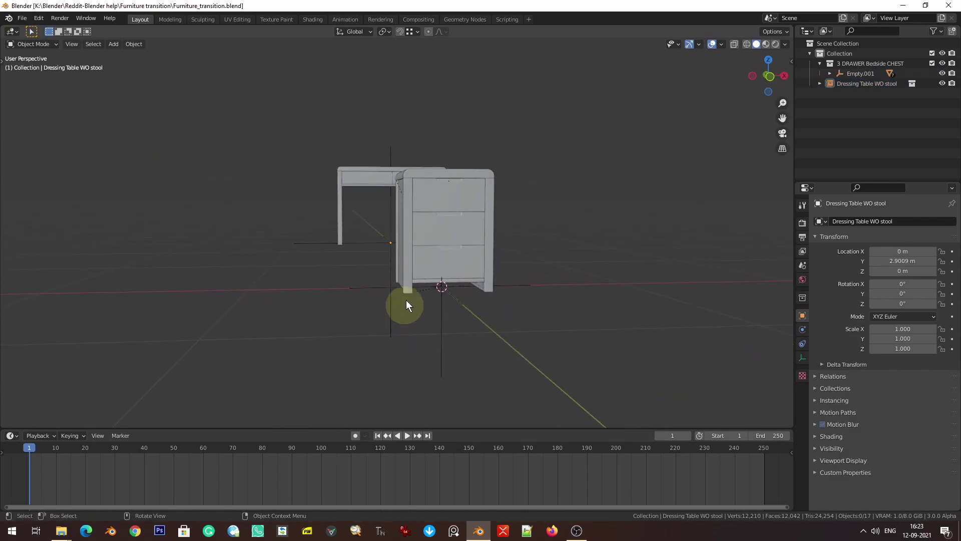
{"action": "key", "text": "KP_1"}
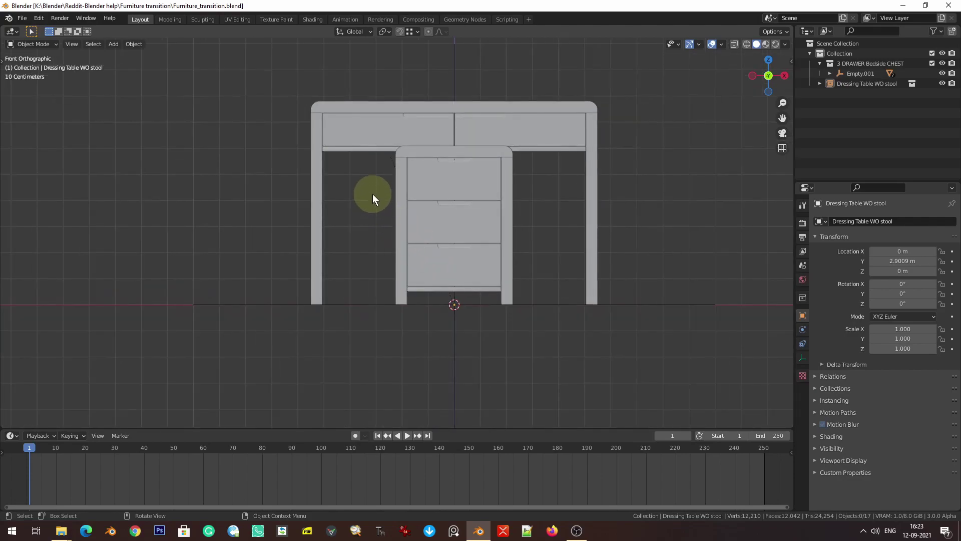
{"action": "scroll", "coordinate": [373, 193], "scroll_direction": "up", "scroll_amount": 2}
{"action": "left_click", "coordinate": [402, 166]}
{"action": "middle_click_drag", "start_coordinate": [402, 166], "coordinate": [471, 265]}
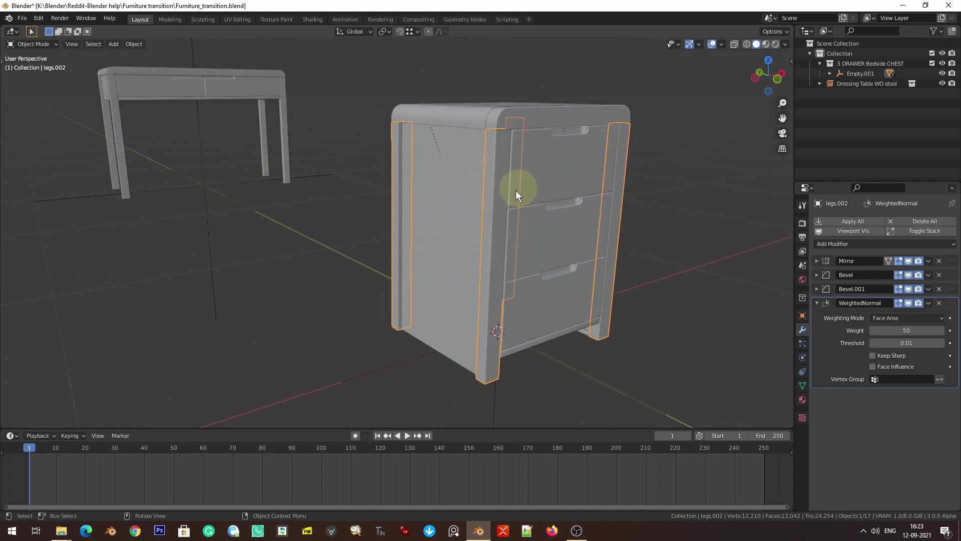
{"action": "left_click", "coordinate": [121, 145]}
{"action": "middle_click_drag", "start_coordinate": [121, 145], "coordinate": [157, 296]}
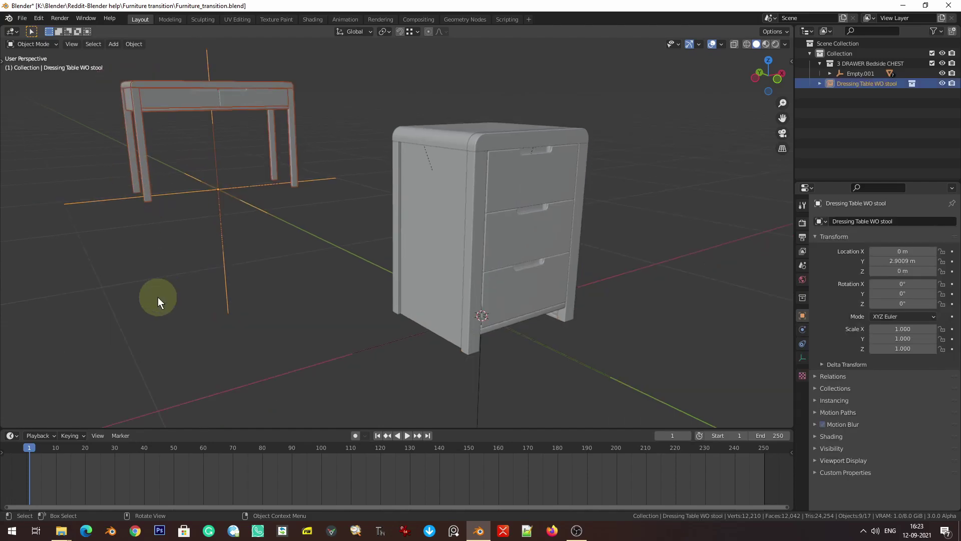
{"action": "middle_click_drag", "start_coordinate": [276, 274], "coordinate": [223, 230]}
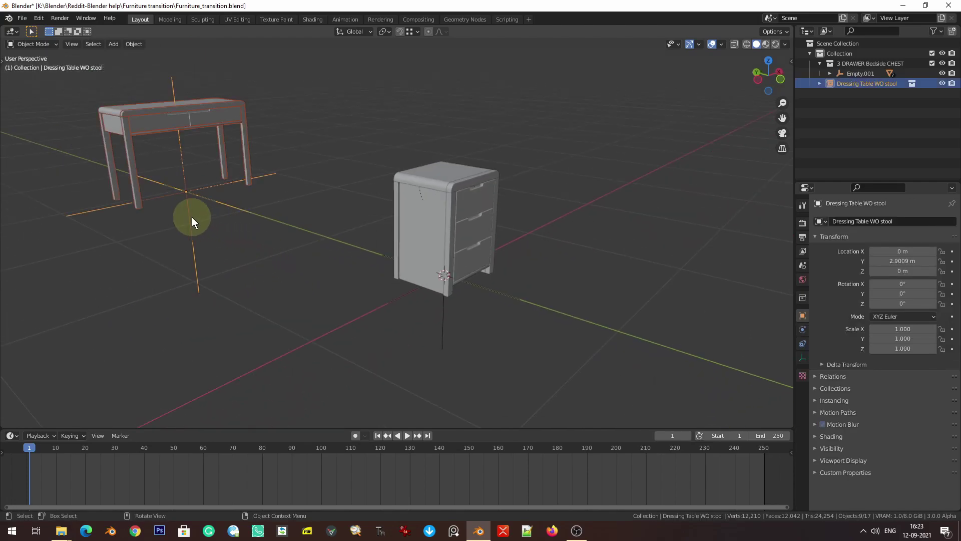
- In front view, move the whole dressing table along X to about -0.9 m, beside the bedside chest
{"action": "key", "text": "KP_1"}
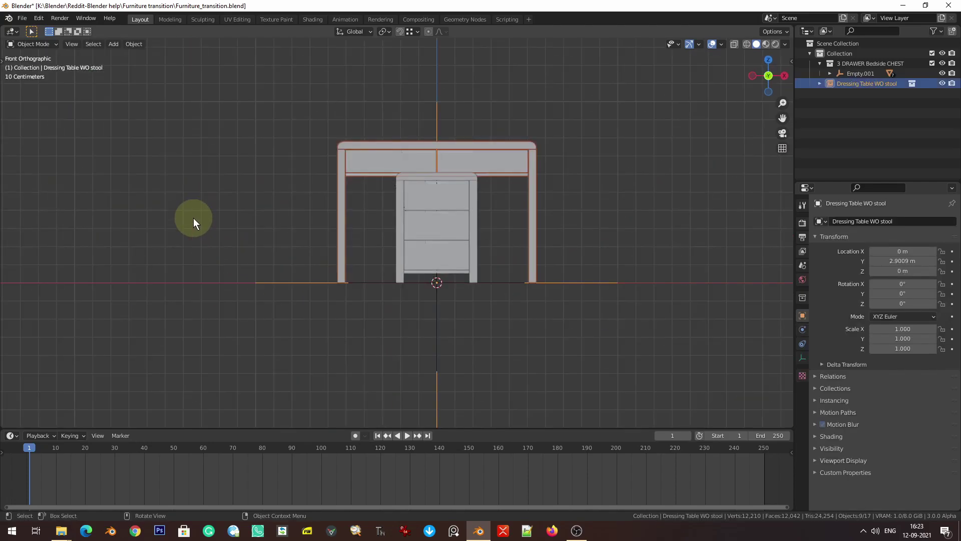
{"action": "left_click", "coordinate": [388, 221]}
{"action": "scroll", "coordinate": [403, 221], "scroll_direction": "up", "scroll_amount": 6}
{"action": "left_click", "coordinate": [420, 313]}
{"action": "scroll", "coordinate": [268, 283], "scroll_direction": "down", "scroll_amount": 4}
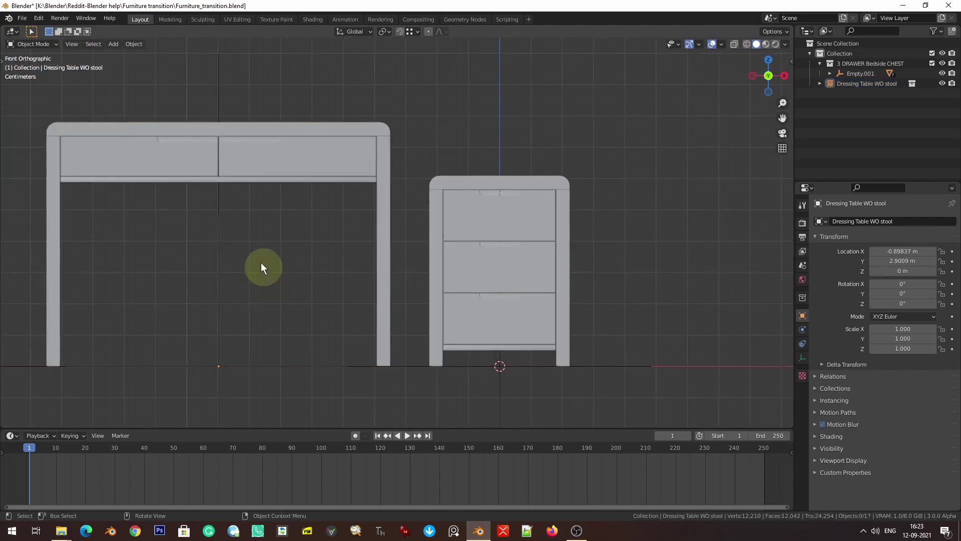
{"action": "scroll", "coordinate": [271, 180], "scroll_direction": "up", "scroll_amount": 2}
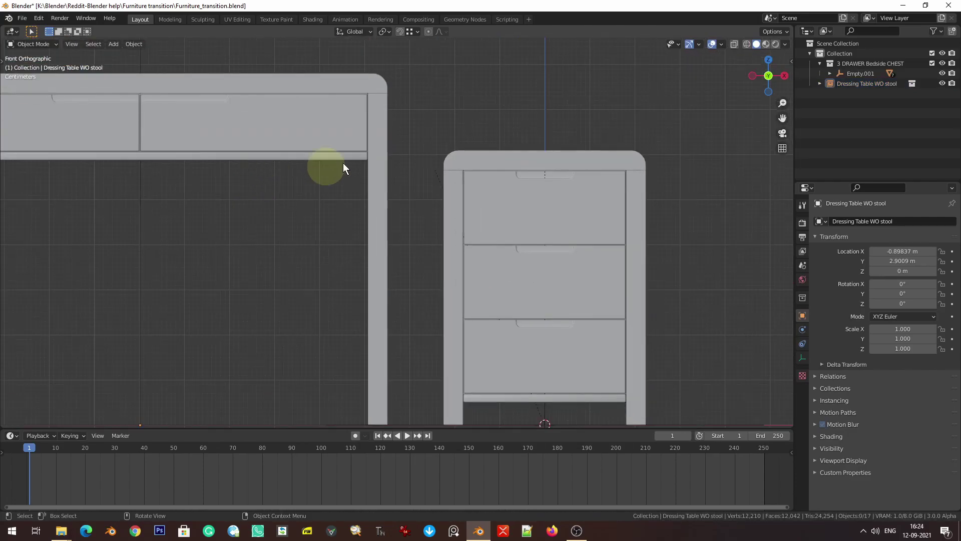
- Enable Shadow and Cavity in the viewport shading so the furniture's edges and drawer handles stand out
{"action": "left_click", "coordinate": [785, 44]}
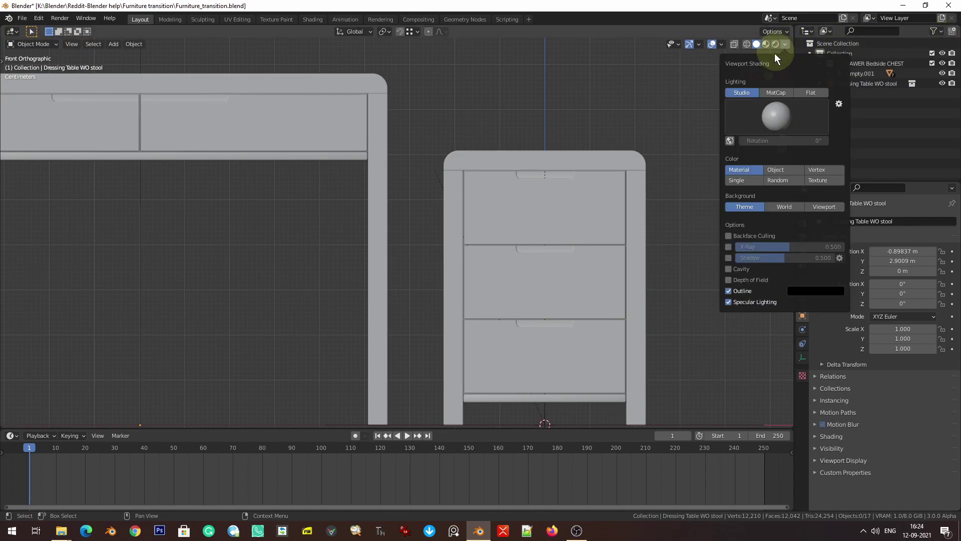
{"action": "left_click", "coordinate": [729, 258]}
{"action": "left_click", "coordinate": [729, 268]}
{"action": "scroll", "coordinate": [324, 222], "scroll_direction": "down", "scroll_amount": 2}
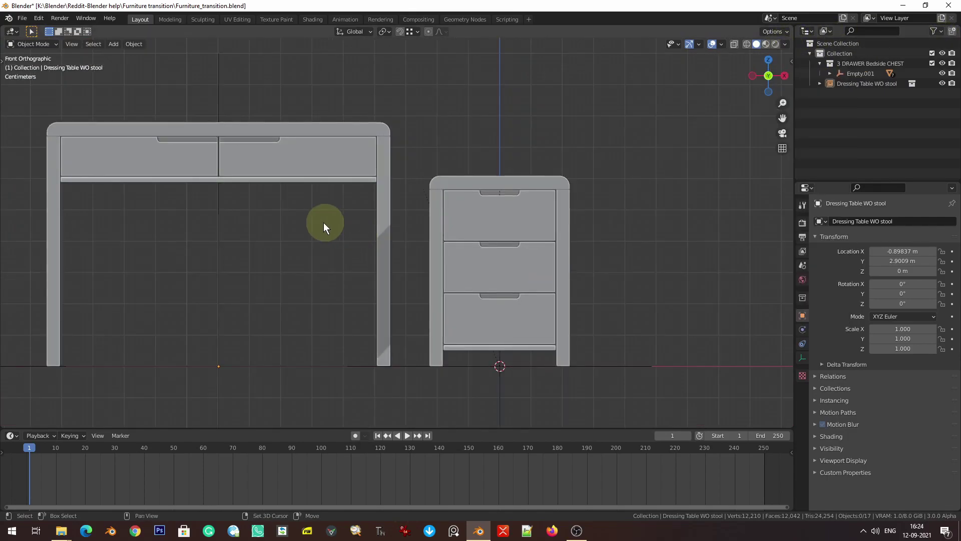
{"action": "middle_click_drag", "start_coordinate": [324, 223], "coordinate": [354, 241], "text": "shift"}
{"action": "key", "text": "shift+s"}
{"action": "scroll", "coordinate": [447, 232], "scroll_direction": "up", "scroll_amount": 2}
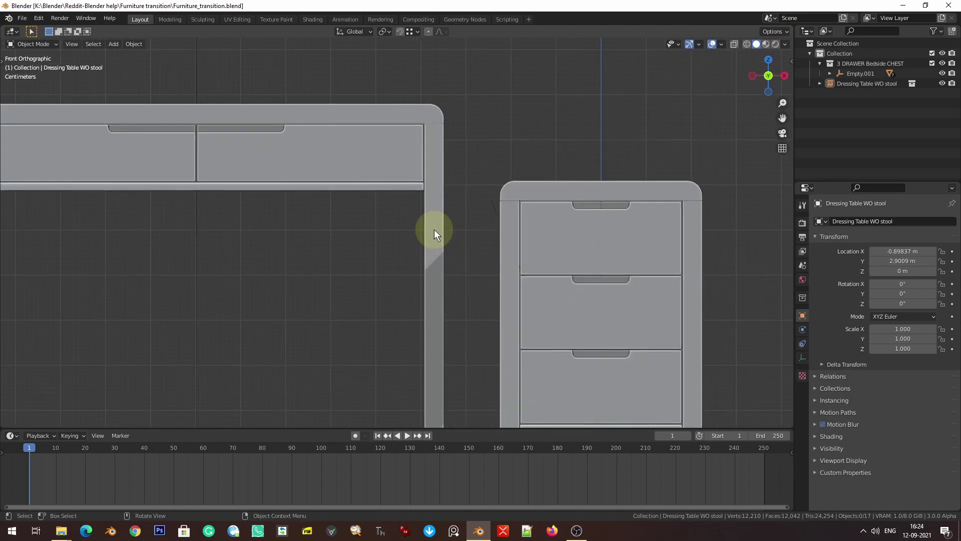
{"action": "scroll", "coordinate": [433, 239], "scroll_direction": "down", "scroll_amount": 2}
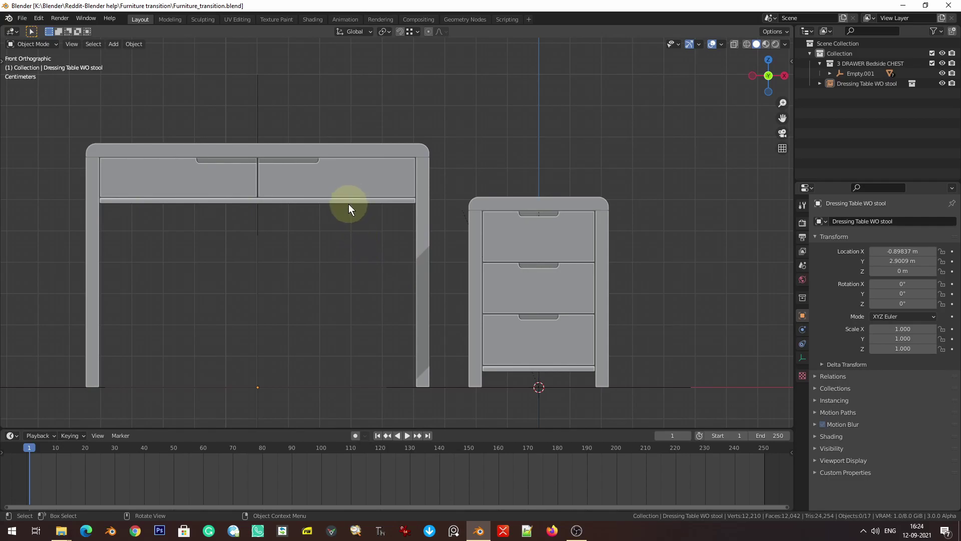
- Try moving the chest's lower slab and its stack of drawers over to the dressing table
{"action": "left_click", "coordinate": [515, 373]}
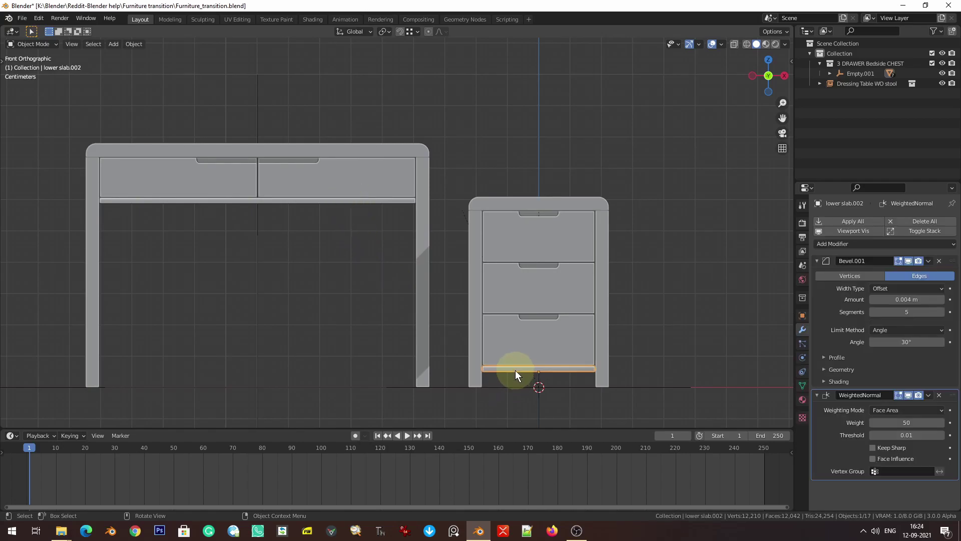
{"action": "key", "text": "g"}
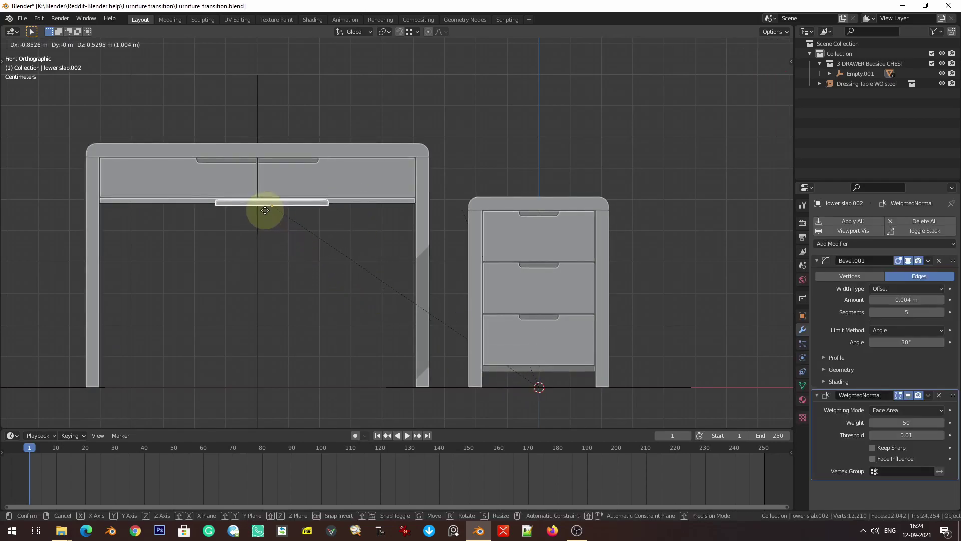
{"action": "right_click", "coordinate": [540, 400]}
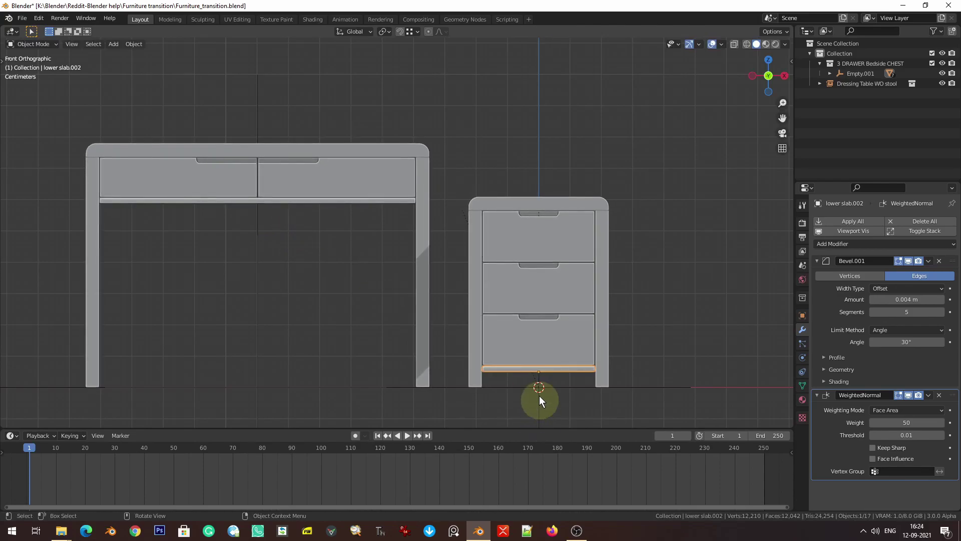
{"action": "left_click", "coordinate": [536, 346]}
{"action": "key", "text": "g"}
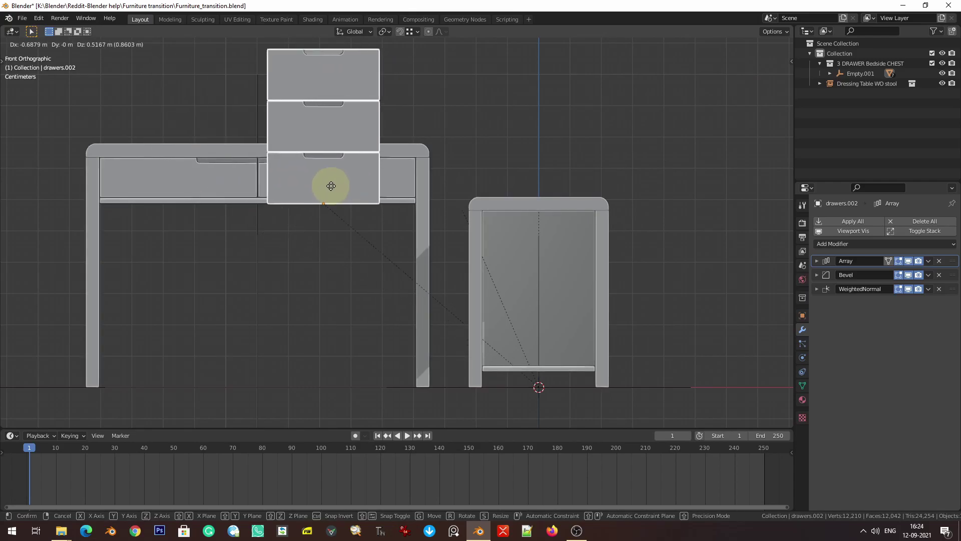
{"action": "right_click", "coordinate": [539, 312]}
- Turn off the viewport display of the chest drawers' Array modifier, leaving only the bottom drawer
{"action": "left_click", "coordinate": [826, 276]}
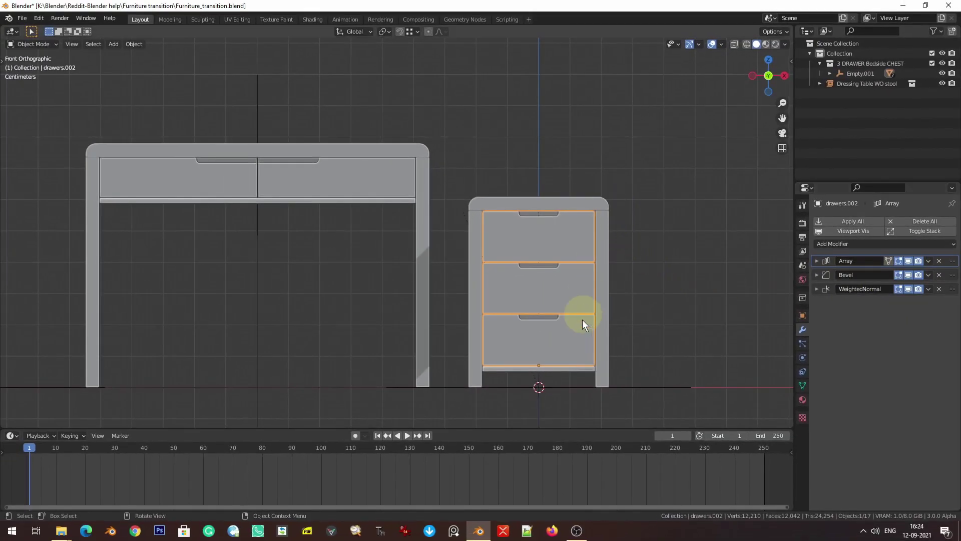
{"action": "left_click", "coordinate": [906, 275]}
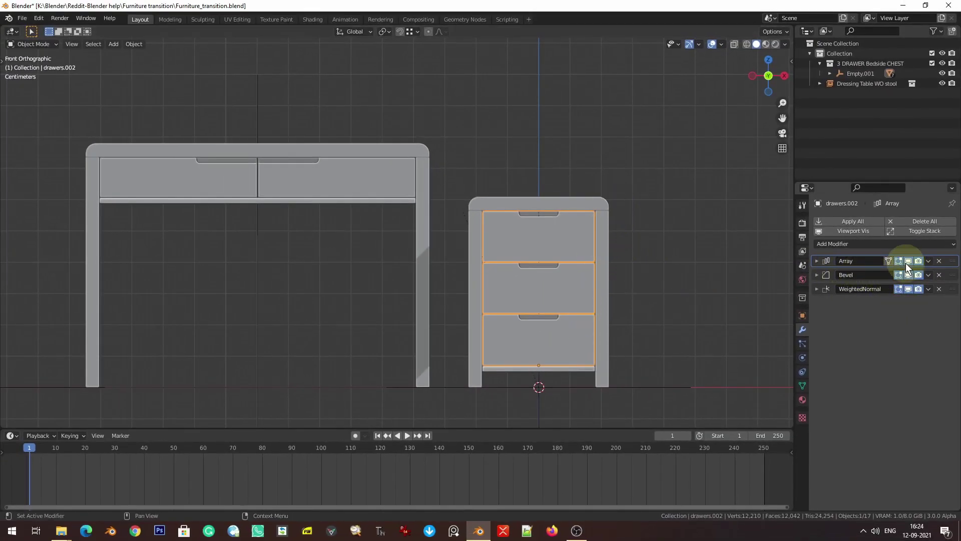
{"action": "left_click", "coordinate": [908, 260]}
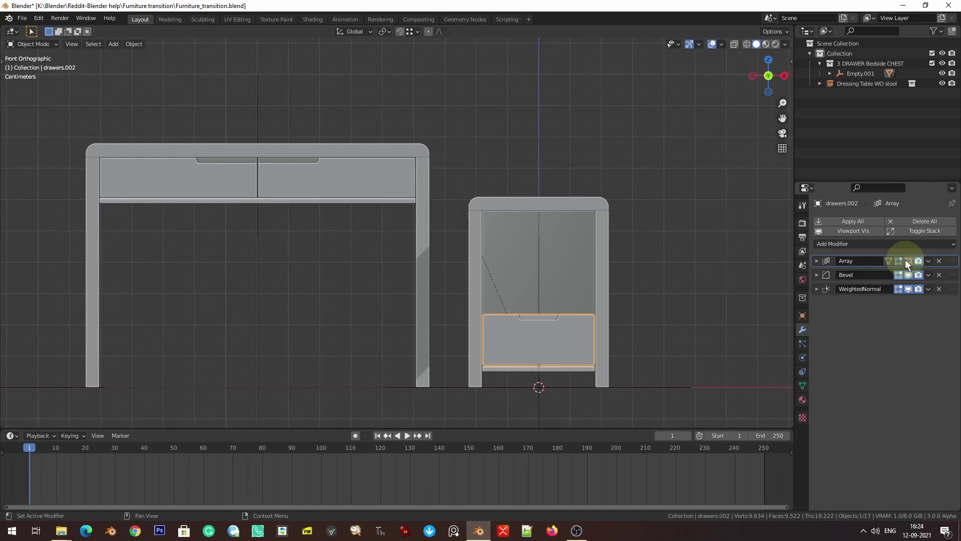
- Try moving the single bottom drawer up and out of the chest
{"action": "left_click", "coordinate": [587, 359]}
{"action": "key", "text": "g"}
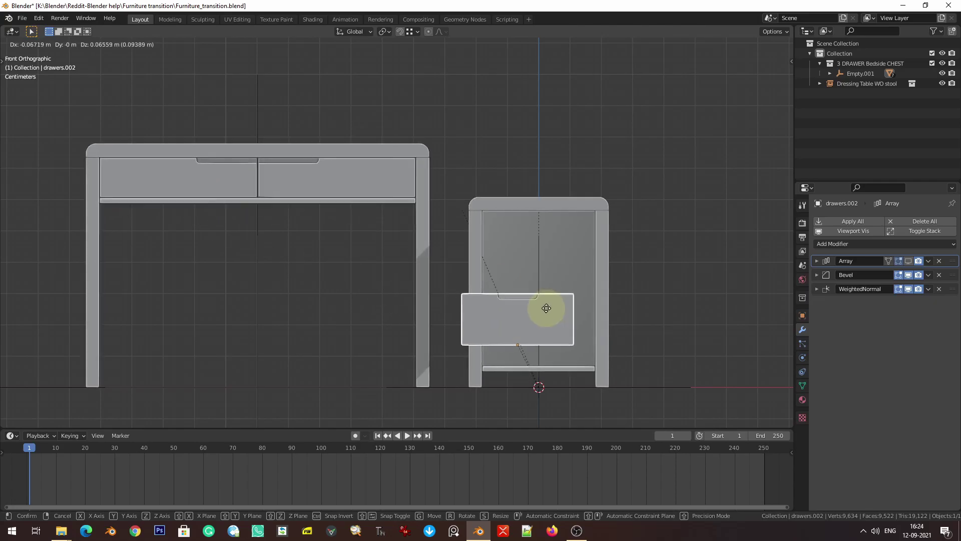
{"action": "key", "text": "Escape"}
{"action": "scroll", "coordinate": [262, 153], "scroll_direction": "up", "scroll_amount": 2}
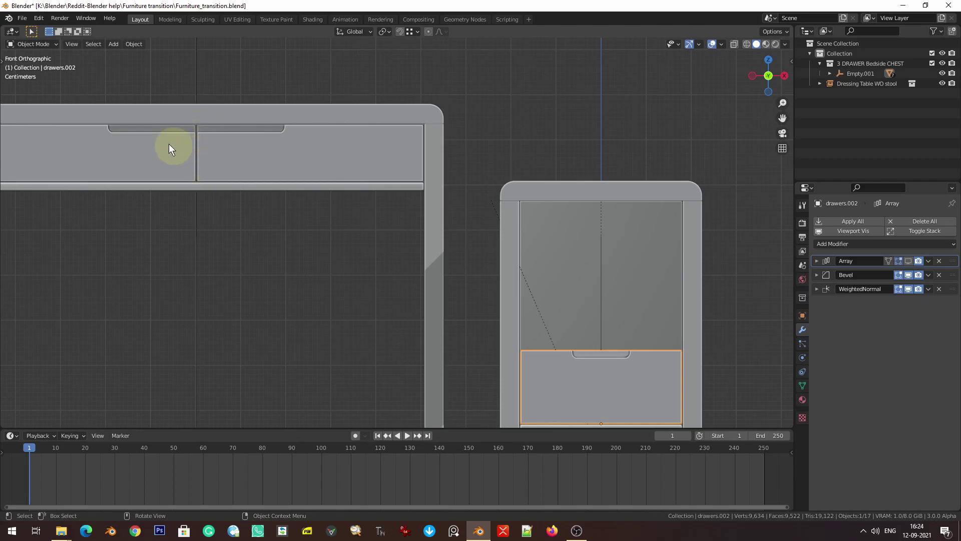
{"action": "scroll", "coordinate": [305, 159], "scroll_direction": "down", "scroll_amount": 2}
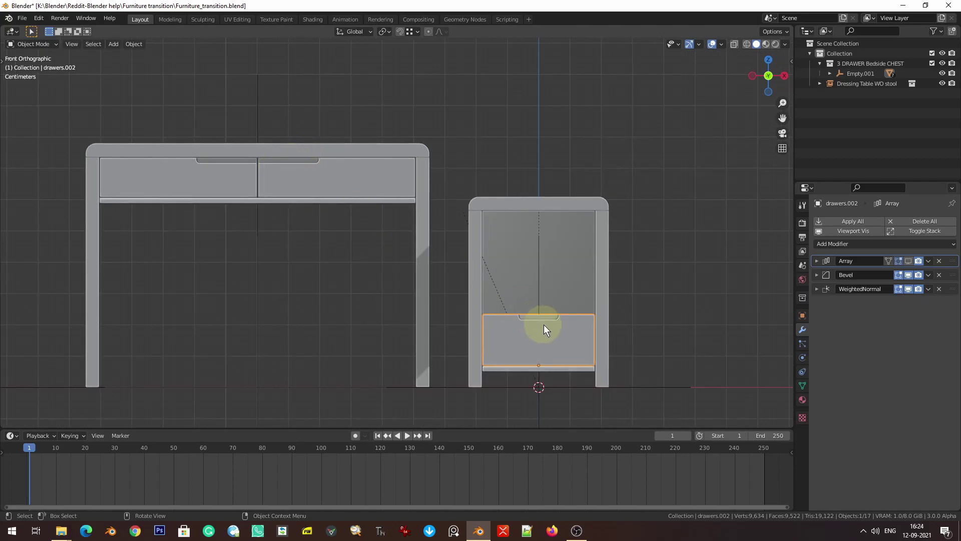
- Try to fit the bottom drawer over the dressing table's drawer front by moving it there and widening it along X
{"action": "key", "text": "g"}
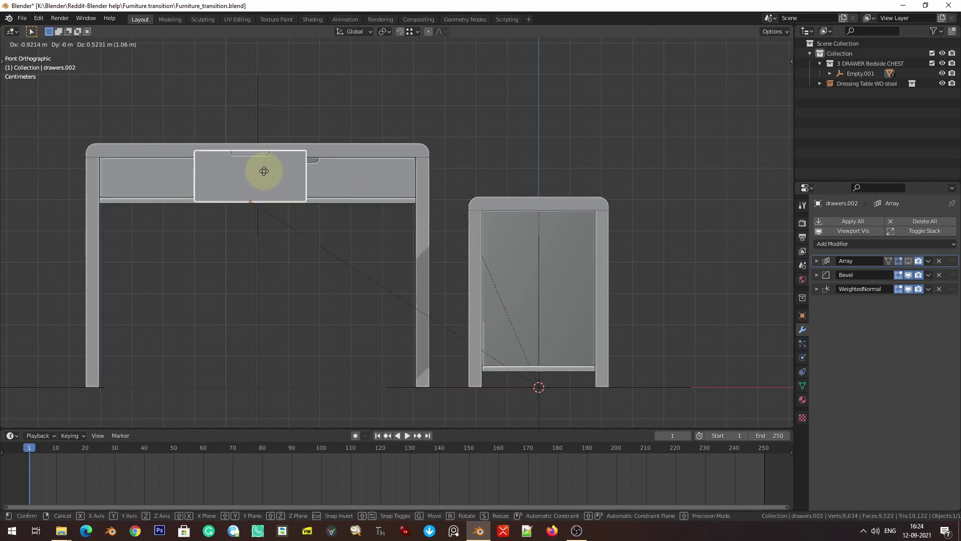
{"action": "left_click", "coordinate": [263, 172]}
{"action": "key", "text": "s"}
{"action": "key", "text": "x"}
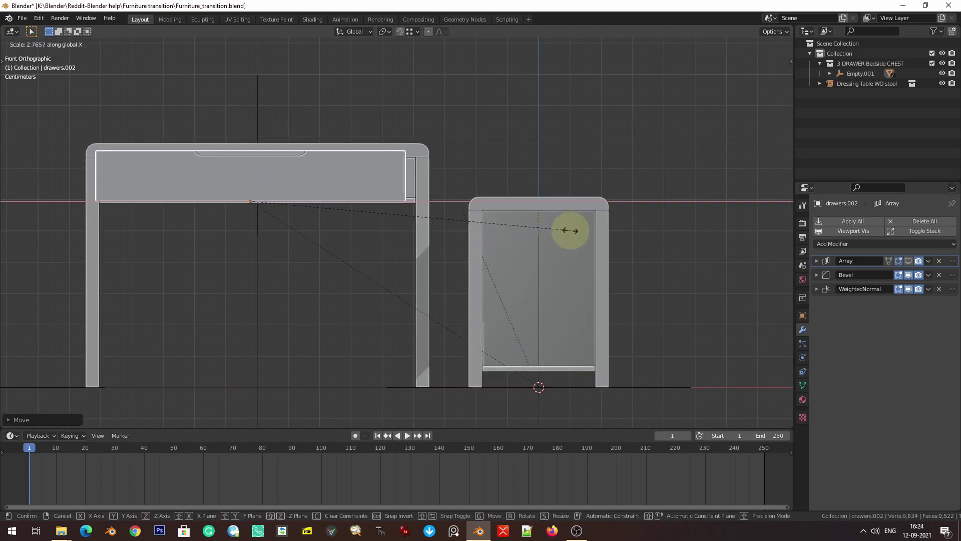
{"action": "left_click", "coordinate": [580, 231]}
{"action": "key", "text": "g"}
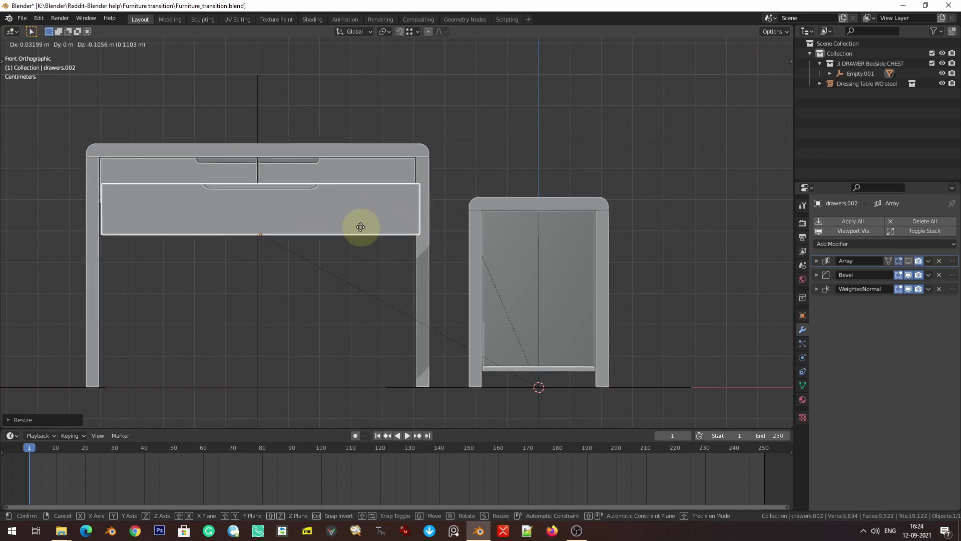
{"action": "left_click", "coordinate": [365, 223]}
{"action": "key", "text": "ctrl+z"}
{"action": "key", "text": "ctrl+z"}
{"action": "key", "text": "ctrl+z"}
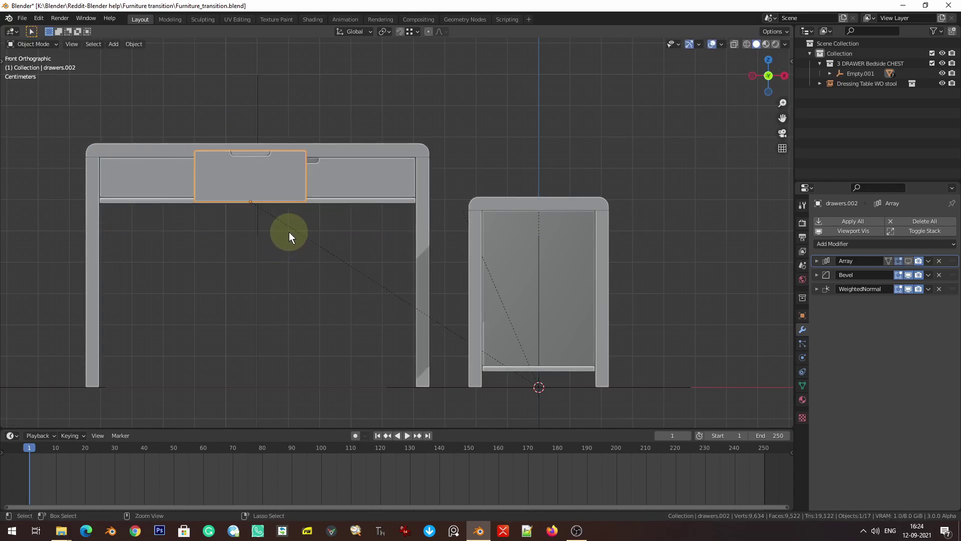
{"action": "key", "text": "shift+s"}
{"action": "key", "text": "ctrl+s"}
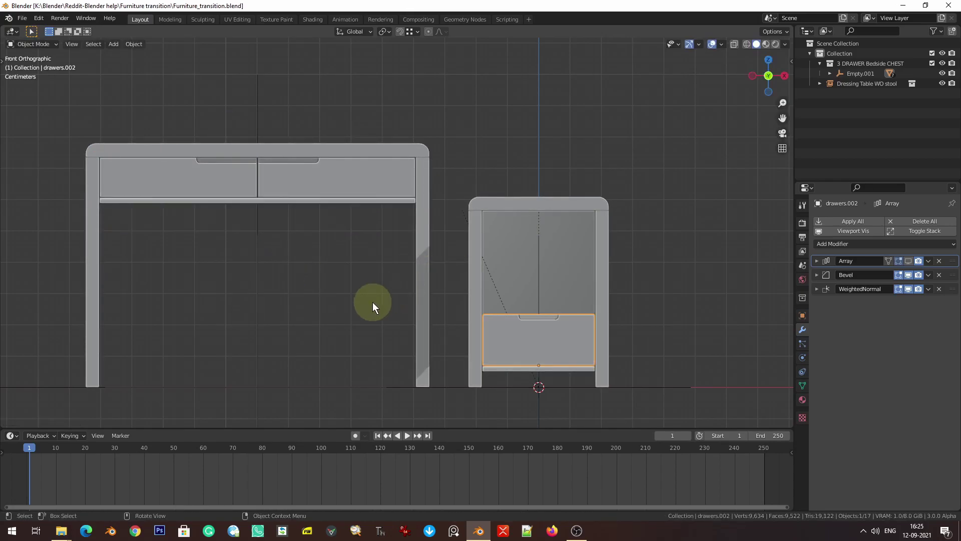
- Move the chest's front beam onto the middle of the dressing table's top, about -0.87 m in X and 0.17 m in Z
{"action": "left_click", "coordinate": [343, 293]}
{"action": "left_click", "coordinate": [511, 210]}
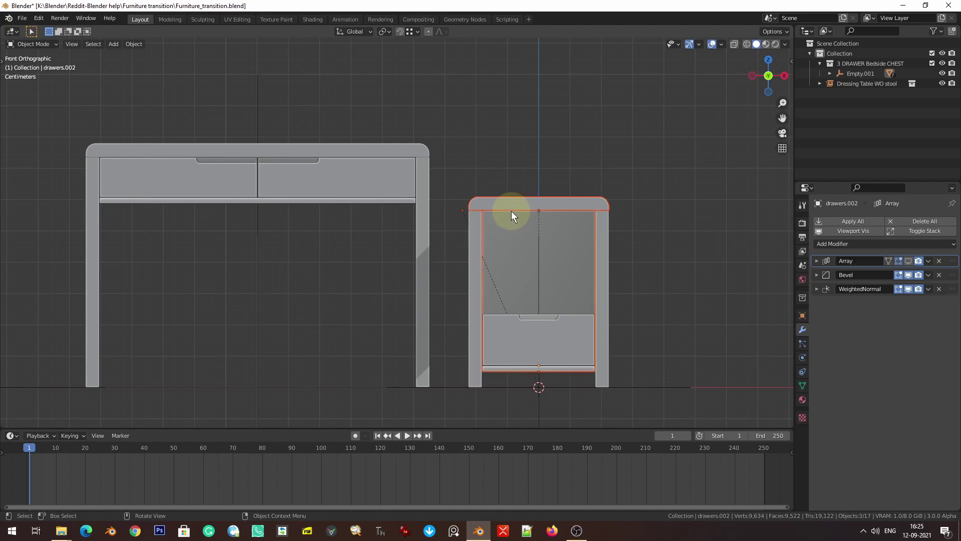
{"action": "left_click", "coordinate": [530, 204]}
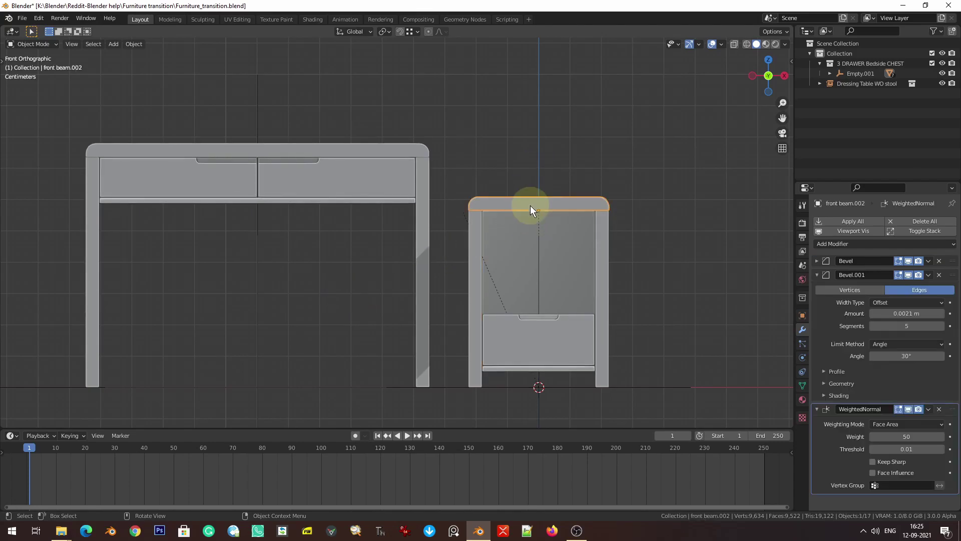
{"action": "key", "text": "g"}
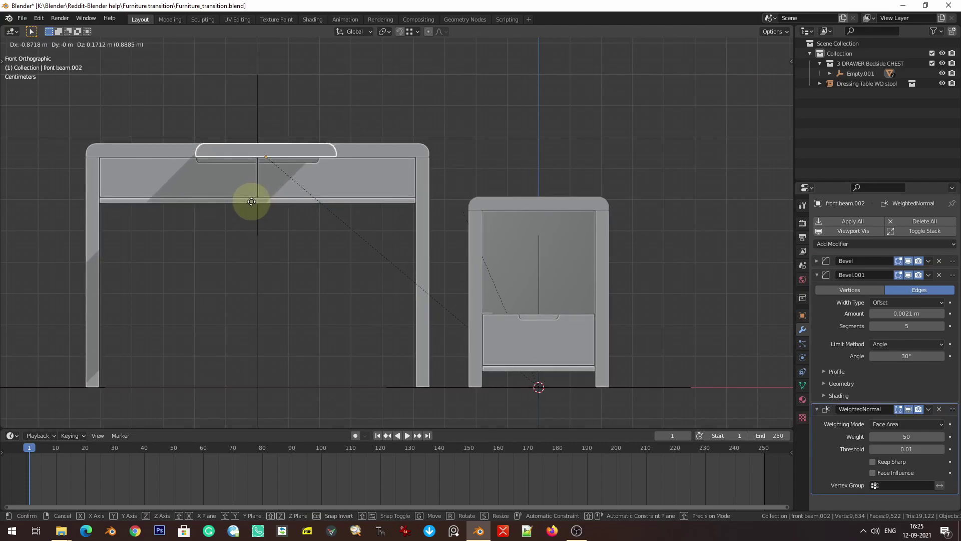
{"action": "left_click", "coordinate": [252, 201]}
{"action": "scroll", "coordinate": [294, 150], "scroll_direction": "up", "scroll_amount": 2}
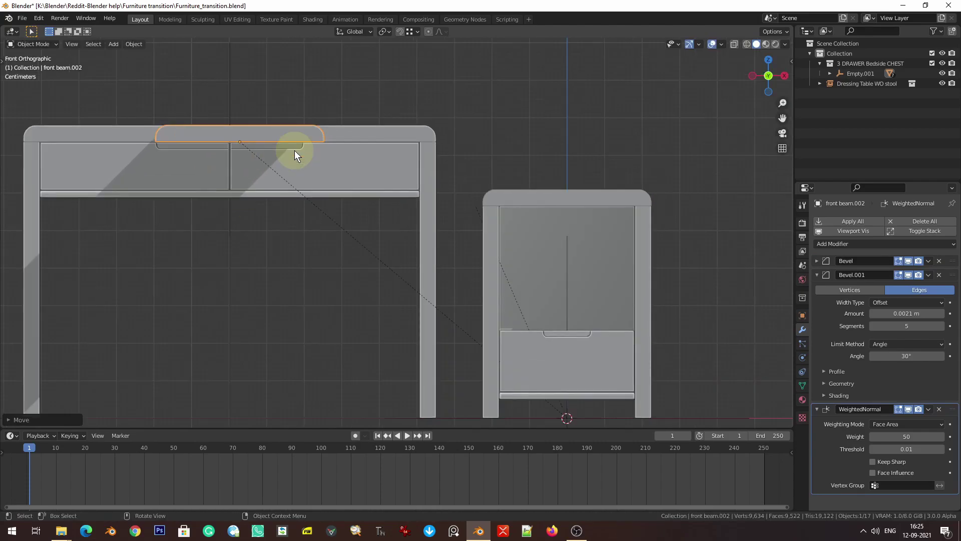
- Try to widen the front beam along X by a factor of about 2.33 to span the dressing table's top
{"action": "middle_click_drag", "start_coordinate": [295, 150], "coordinate": [504, 251], "text": "shift"}
{"action": "scroll", "coordinate": [547, 254], "scroll_direction": "up", "scroll_amount": 1}
{"action": "scroll", "coordinate": [548, 255], "scroll_direction": "up", "scroll_amount": 1}
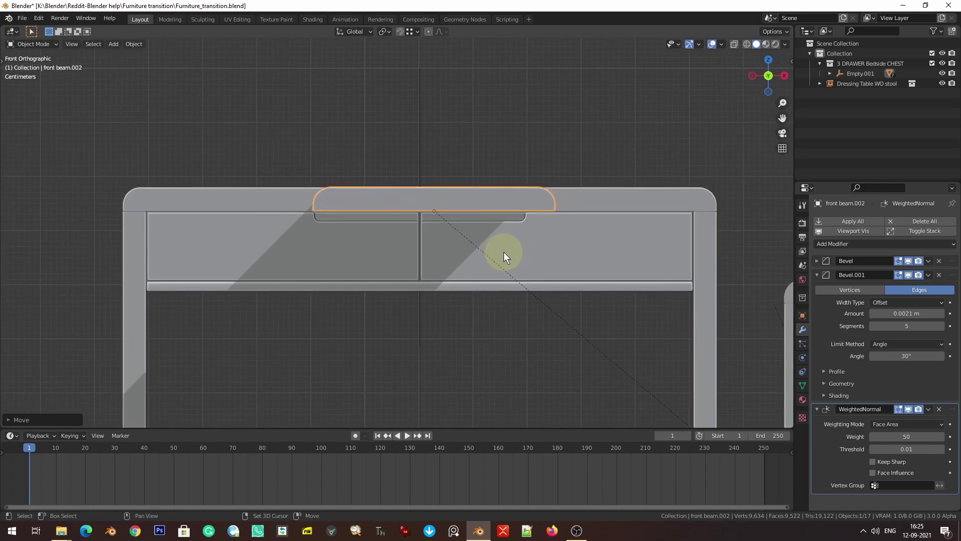
{"action": "scroll", "coordinate": [504, 252], "scroll_direction": "down", "scroll_amount": 2}
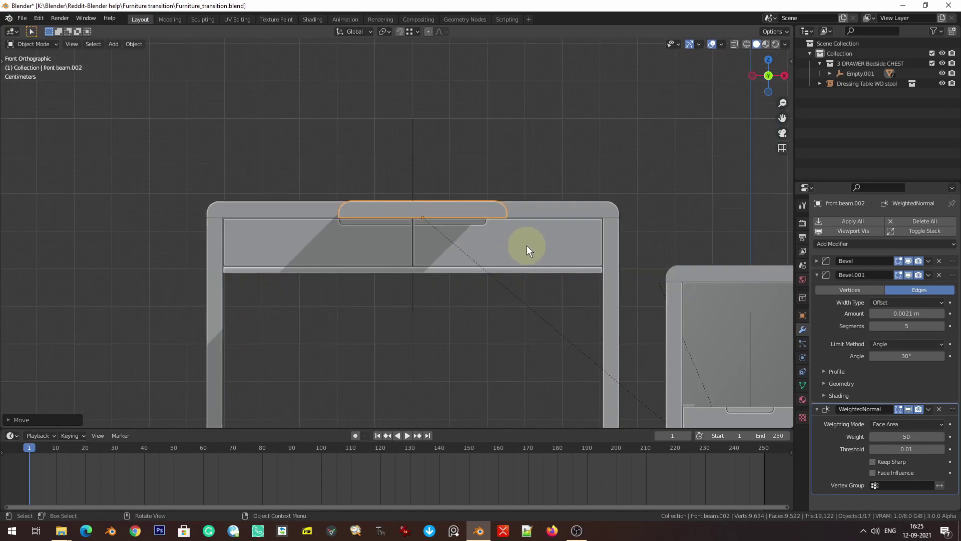
{"action": "key", "text": "s"}
{"action": "key", "text": "x"}
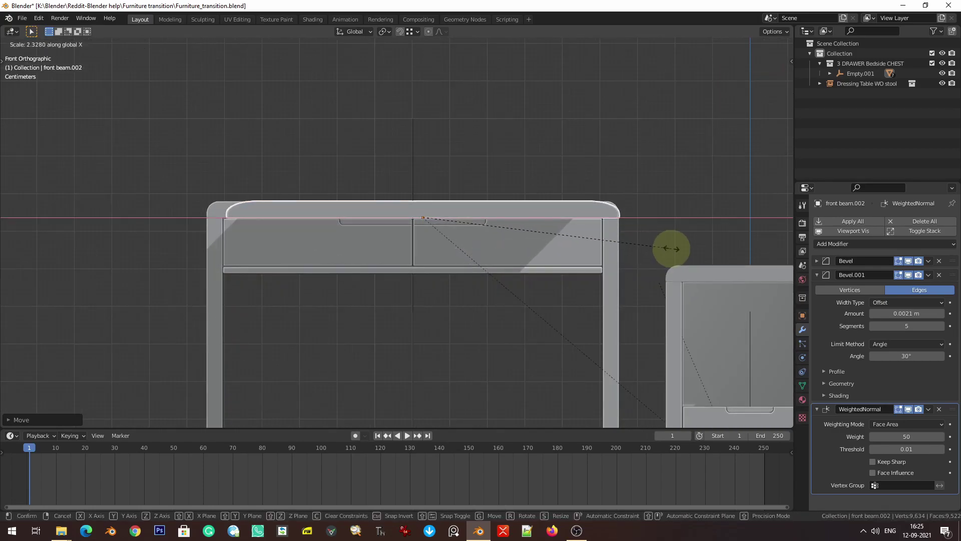
{"action": "left_click", "coordinate": [674, 249]}
{"action": "scroll", "coordinate": [245, 201], "scroll_direction": "up", "scroll_amount": 3}
{"action": "middle_click_drag", "start_coordinate": [54, 168], "coordinate": [292, 197], "text": "shift"}
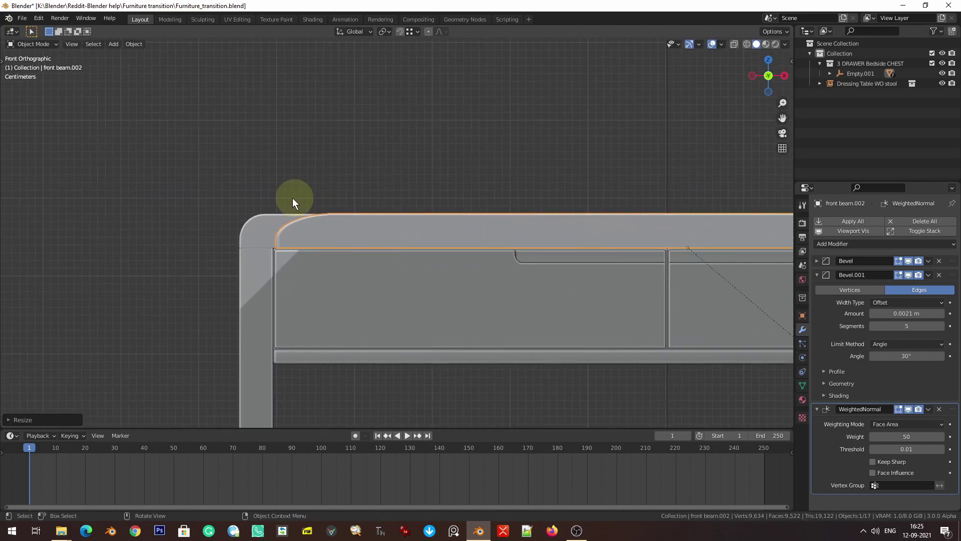
{"action": "scroll", "coordinate": [292, 197], "scroll_direction": "up", "scroll_amount": 4}
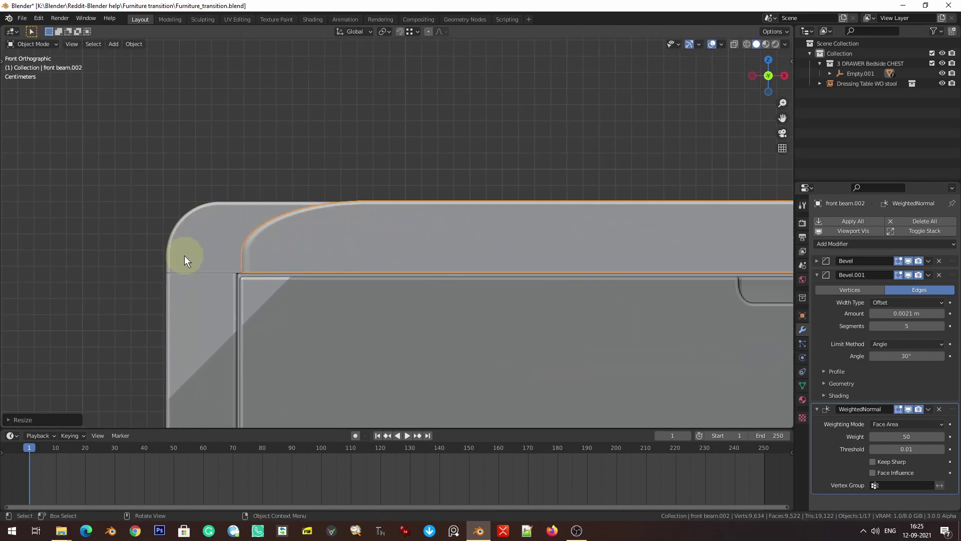
{"action": "scroll", "coordinate": [338, 253], "scroll_direction": "down", "scroll_amount": 10}
{"action": "scroll", "coordinate": [377, 200], "scroll_direction": "up", "scroll_amount": 4}
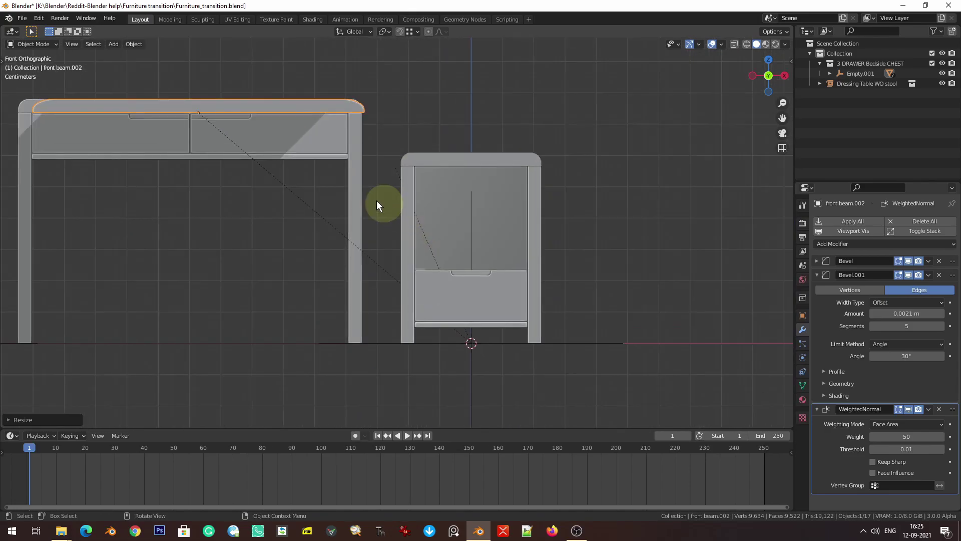
{"action": "middle_click_drag", "start_coordinate": [375, 201], "coordinate": [438, 224], "text": "shift"}
- Undo the front beam's widening and its move onto the dressing table
{"action": "key", "text": "ctrl+z"}
{"action": "key", "text": "ctrl+z"}
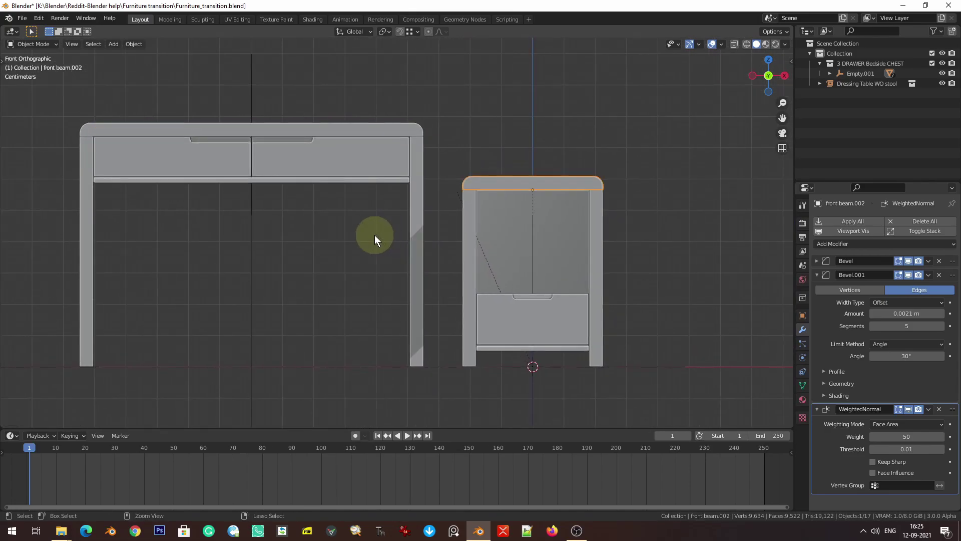
{"action": "key", "text": "z"}
{"action": "left_click", "coordinate": [500, 217]}
{"action": "scroll", "coordinate": [497, 216], "scroll_direction": "down", "scroll_amount": 1}
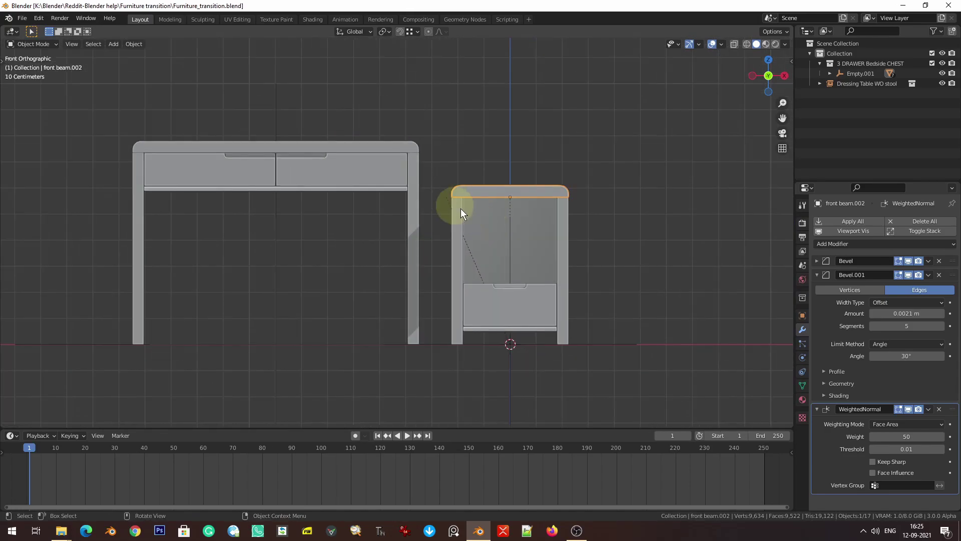
- Try moving the chest's side beam onto the dressing table's top in the top view
{"action": "middle_click_drag", "start_coordinate": [461, 209], "coordinate": [499, 293]}
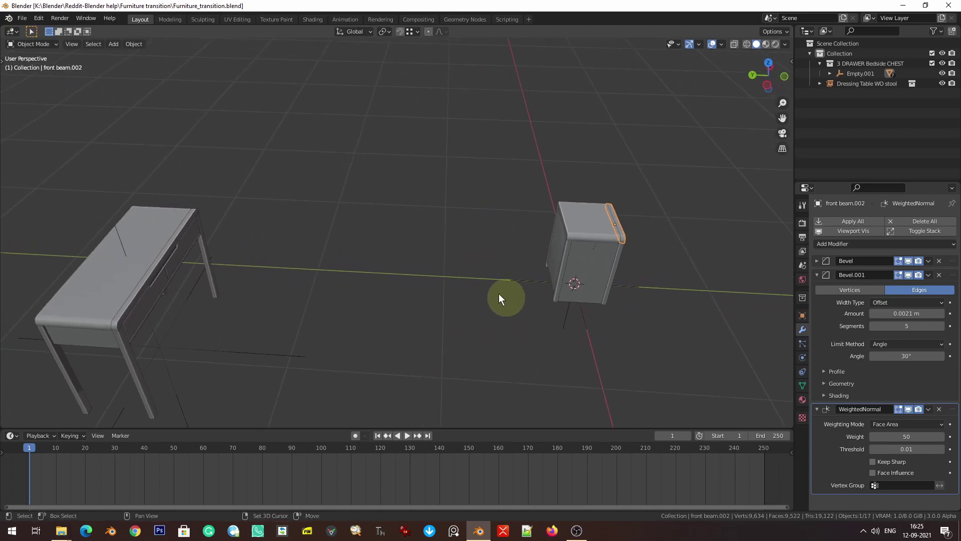
{"action": "left_click", "coordinate": [576, 234]}
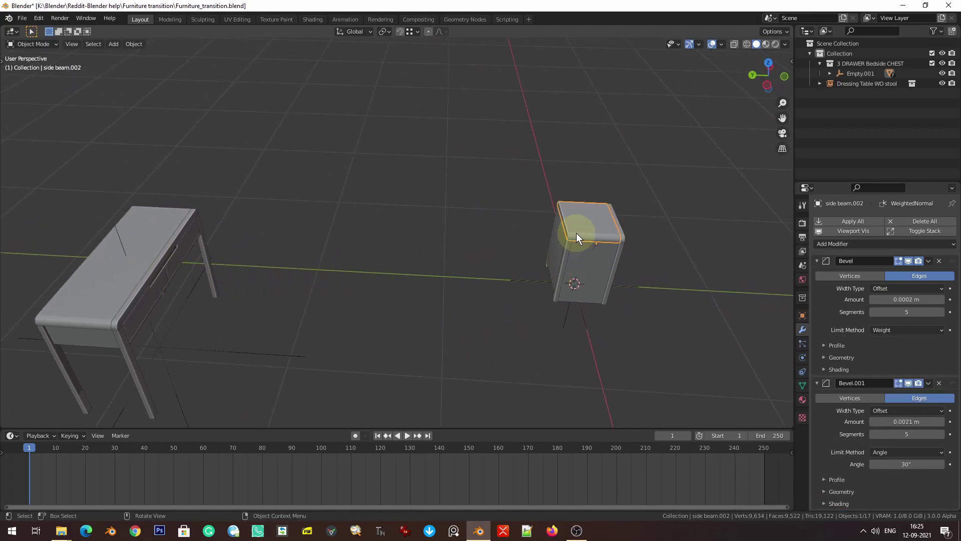
{"action": "key", "text": "KP_7"}
{"action": "scroll", "coordinate": [578, 241], "scroll_direction": "down", "scroll_amount": 4}
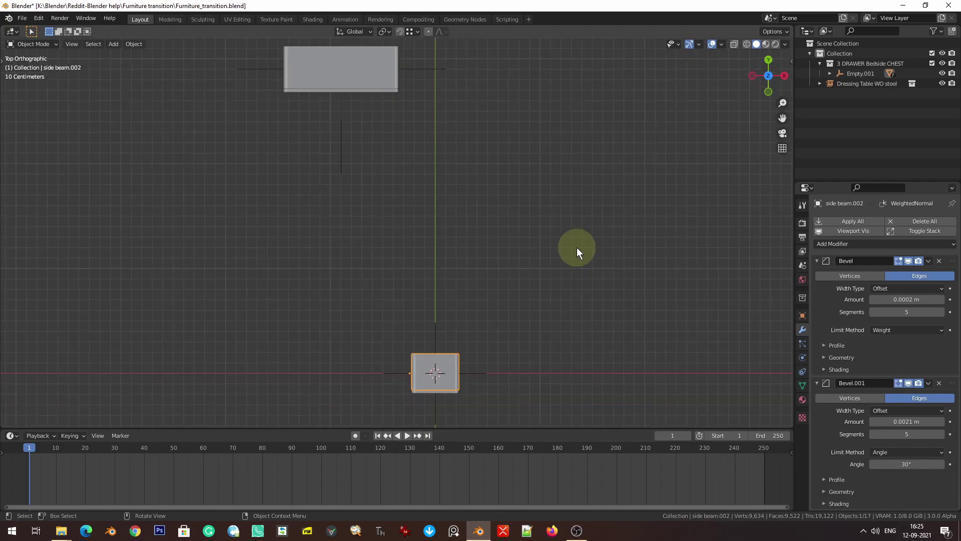
{"action": "middle_click_drag", "start_coordinate": [520, 317], "coordinate": [529, 340], "text": "shift"}
{"action": "key", "text": "g"}
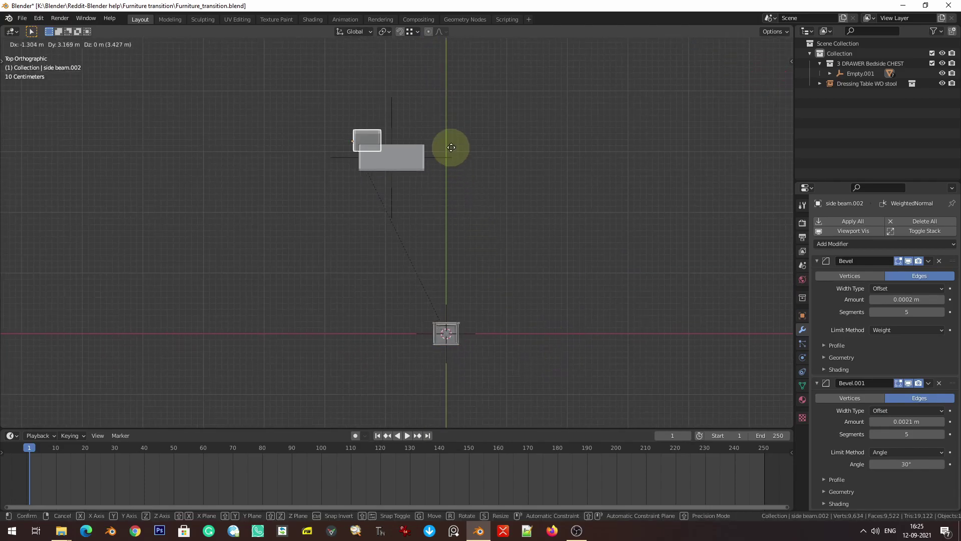
{"action": "left_click", "coordinate": [473, 164]}
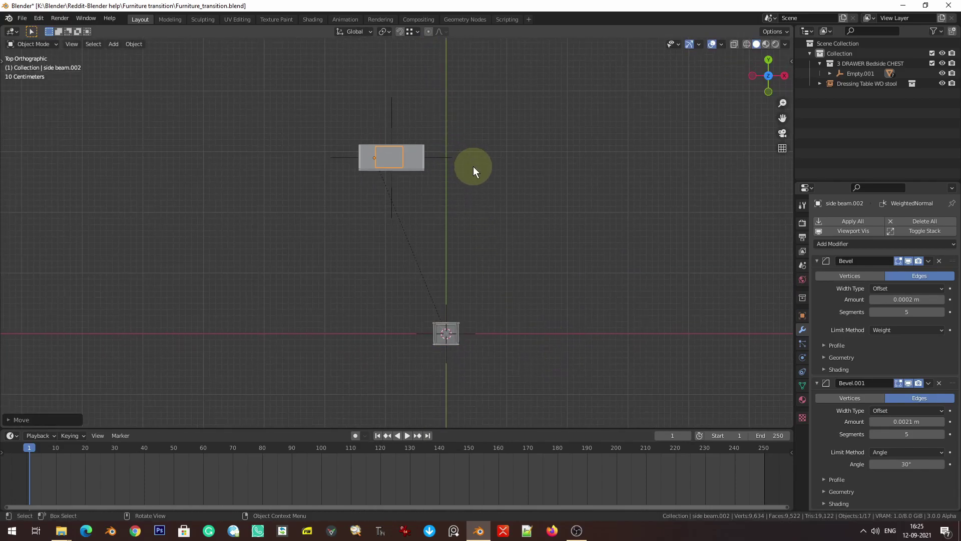
- Try to widen the side beam along X over the dressing table's top, and put it back on the chest
{"action": "key", "text": "KP_Decimal"}
{"action": "scroll", "coordinate": [472, 167], "scroll_direction": "down", "scroll_amount": 5}
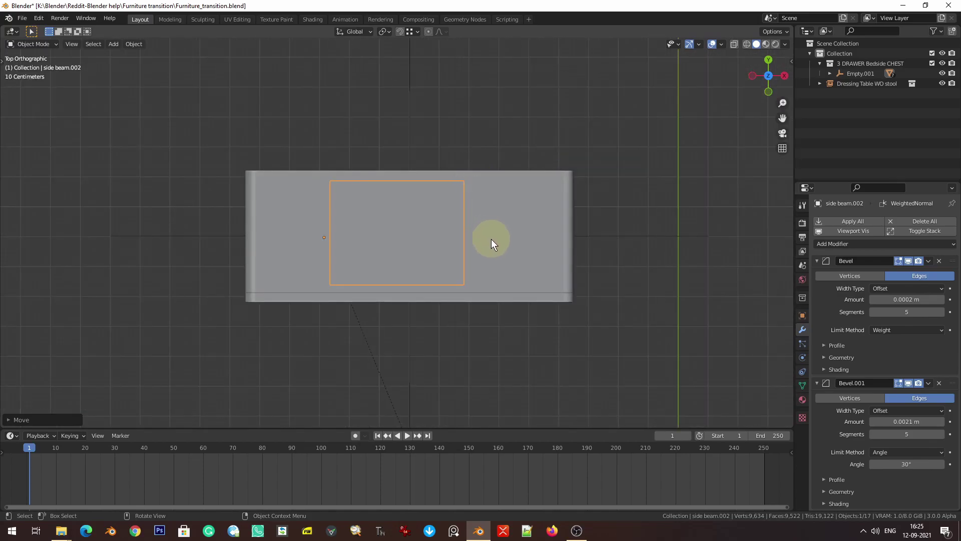
{"action": "key", "text": "s"}
{"action": "key", "text": "x"}
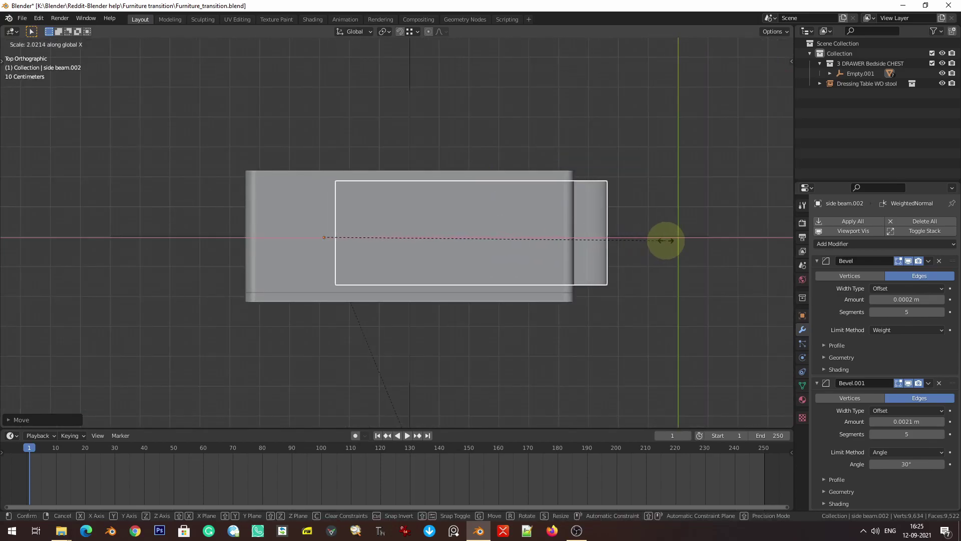
{"action": "key", "text": "Escape"}
{"action": "key", "text": "KP_1"}
{"action": "scroll", "coordinate": [576, 358], "scroll_direction": "down", "scroll_amount": 3}
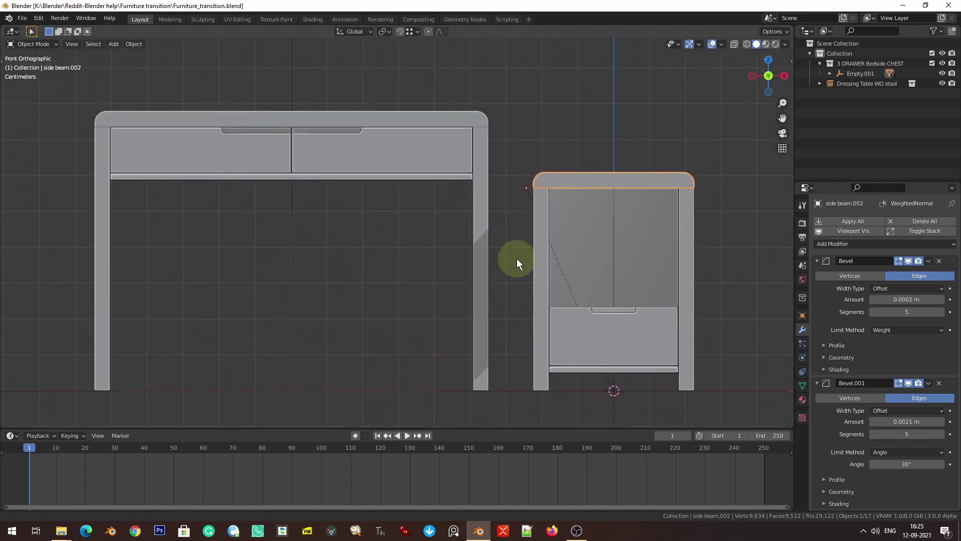
{"action": "scroll", "coordinate": [511, 245], "scroll_direction": "down", "scroll_amount": 1}
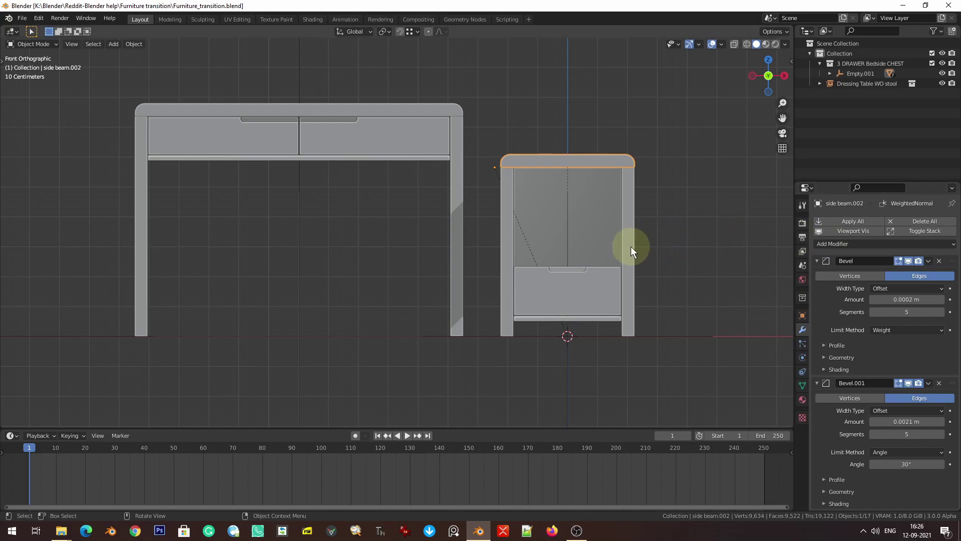
- Delete the Array modifier from the chest's drawer
{"action": "scroll", "coordinate": [591, 266], "scroll_direction": "down", "scroll_amount": 1}
{"action": "left_click", "coordinate": [560, 284]}
{"action": "left_click", "coordinate": [888, 259]}
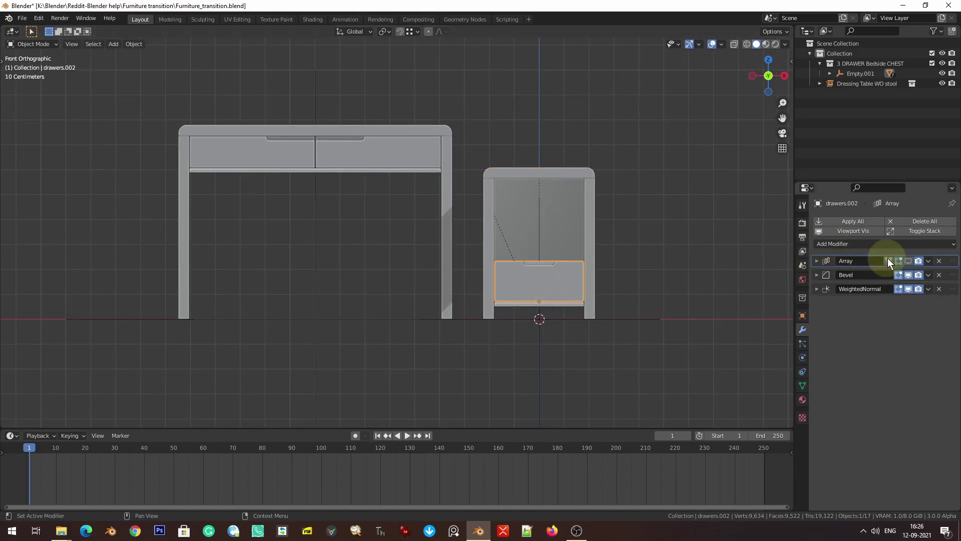
{"action": "left_click", "coordinate": [940, 261]}
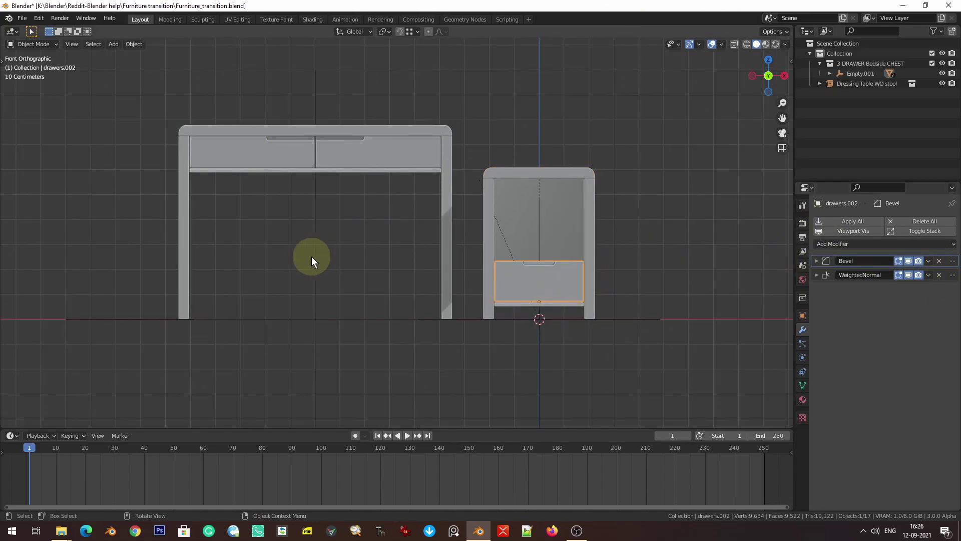
- Move the whole dressing table along X to 0 m so it is centred behind the chest, and show the transform values
{"action": "key", "text": "shift+s"}
{"action": "left_click", "coordinate": [375, 140]}
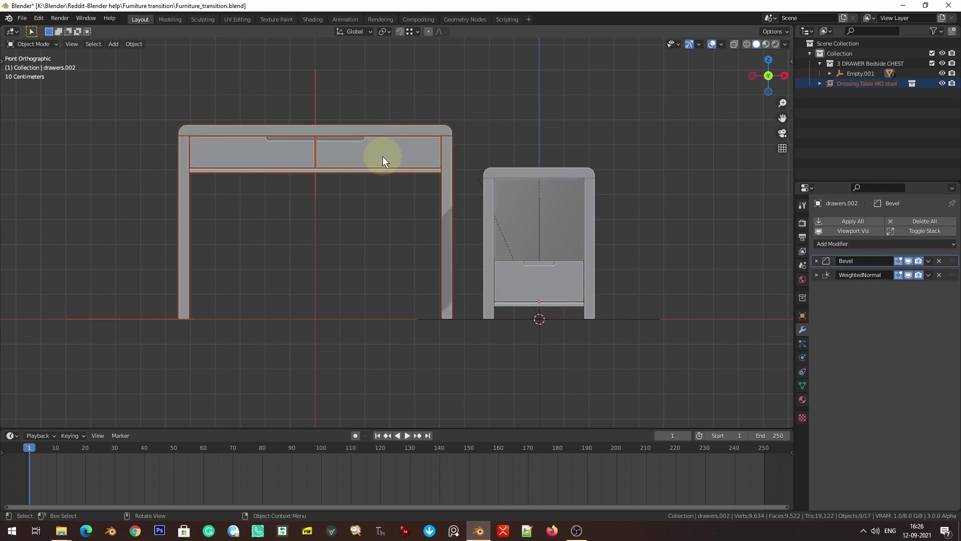
{"action": "key", "text": "n"}
{"action": "middle_click_drag", "start_coordinate": [625, 165], "coordinate": [570, 289]}
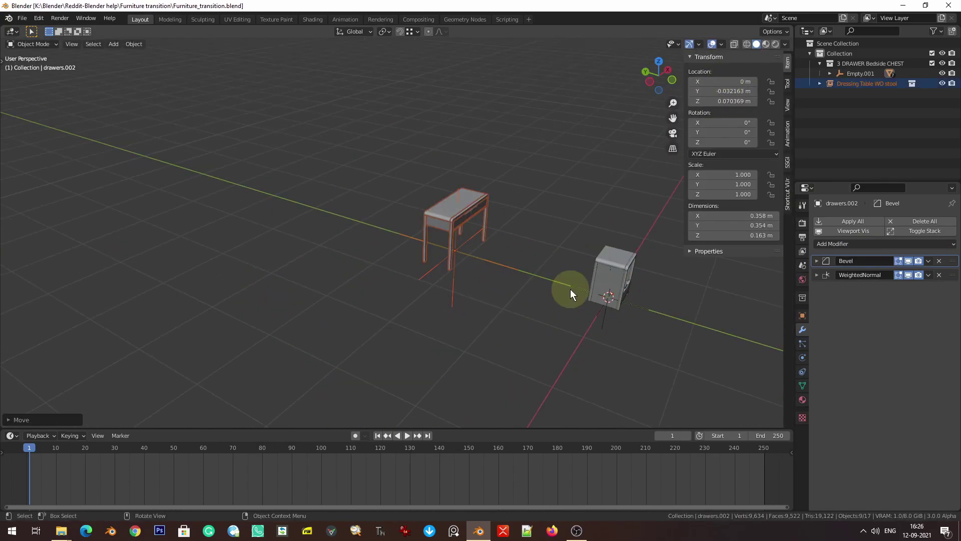
{"action": "key", "text": "KP_1"}
{"action": "key", "text": "KP_Decimal"}
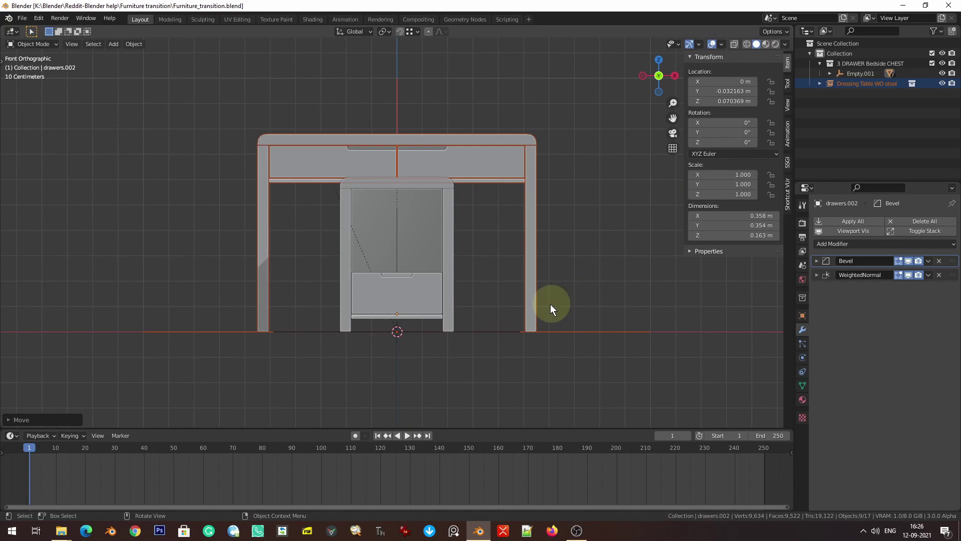
- Select the chest's drawer and save the file
{"action": "left_click", "coordinate": [418, 290]}
{"action": "scroll", "coordinate": [418, 290], "scroll_direction": "up", "scroll_amount": 2}
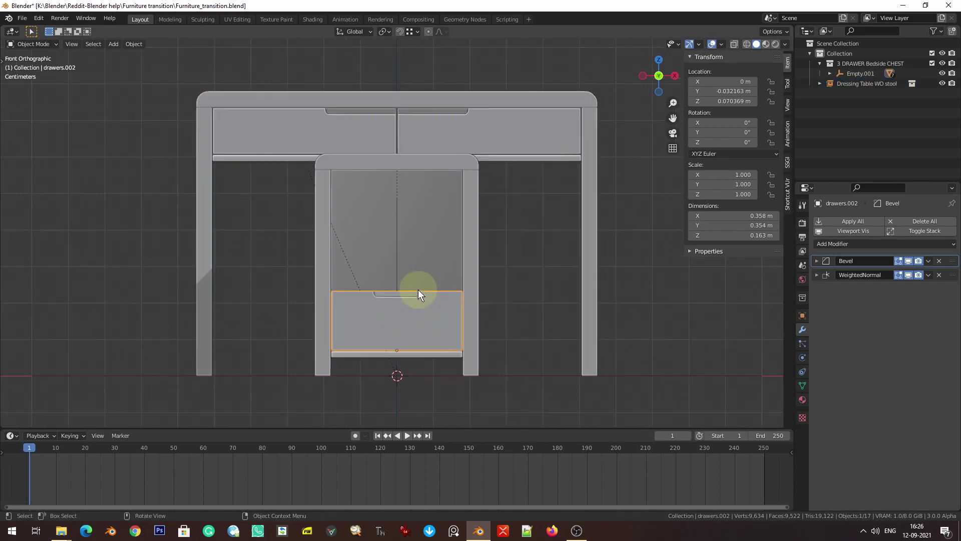
{"action": "key", "text": "ctrl+s"}
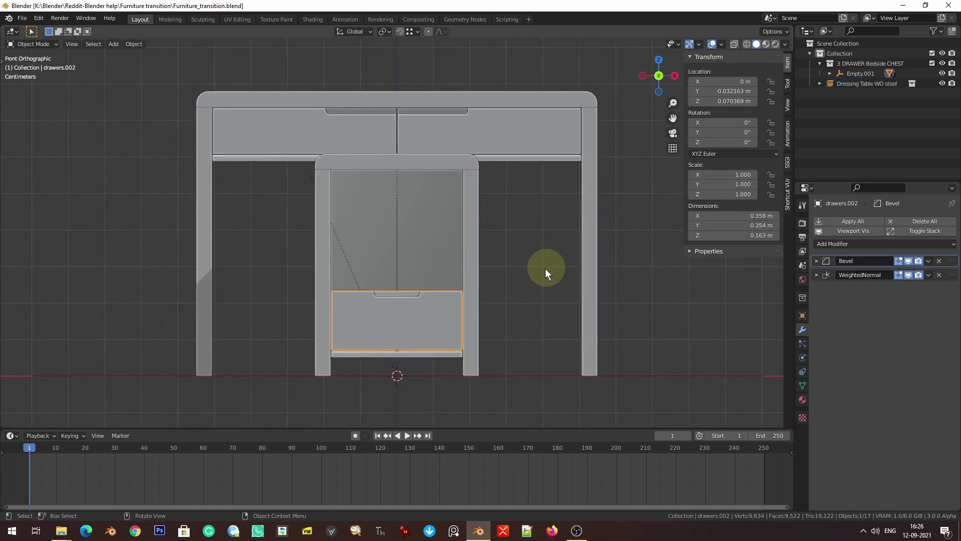
- Try raising the drawer about 0.51 m along Z to the level of the dressing table's drawers
{"action": "scroll", "coordinate": [503, 290], "scroll_direction": "up", "scroll_amount": 2}
{"action": "scroll", "coordinate": [485, 291], "scroll_direction": "down", "scroll_amount": 2}
{"action": "scroll", "coordinate": [464, 299], "scroll_direction": "up", "scroll_amount": 3}
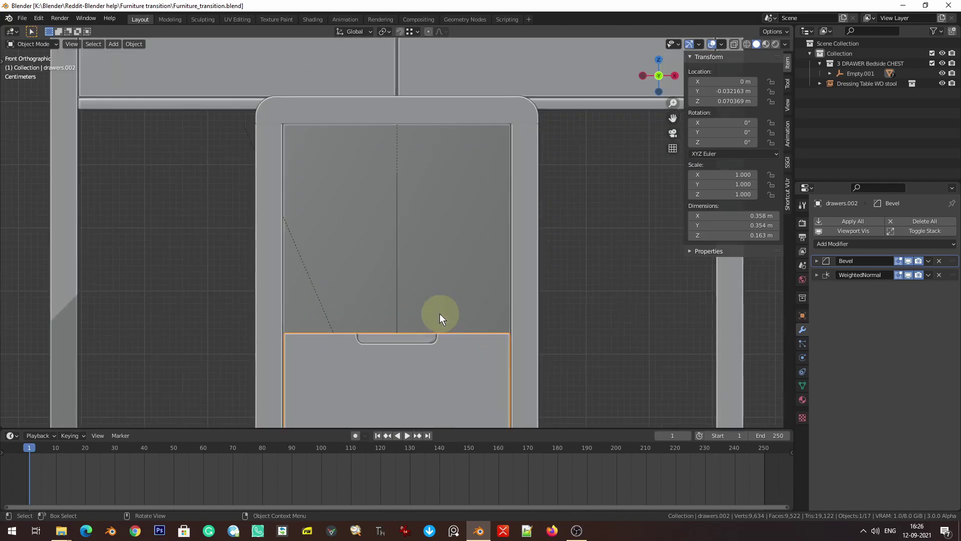
{"action": "middle_click_drag", "start_coordinate": [439, 313], "coordinate": [454, 225], "text": "shift"}
{"action": "scroll", "coordinate": [408, 211], "scroll_direction": "down", "scroll_amount": 2}
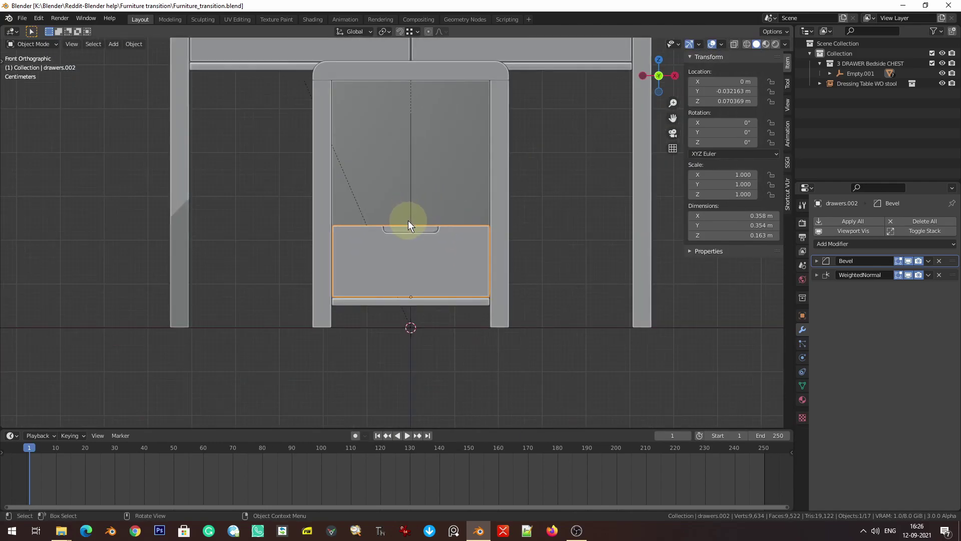
{"action": "middle_click_drag", "start_coordinate": [404, 223], "coordinate": [434, 323], "text": "shift"}
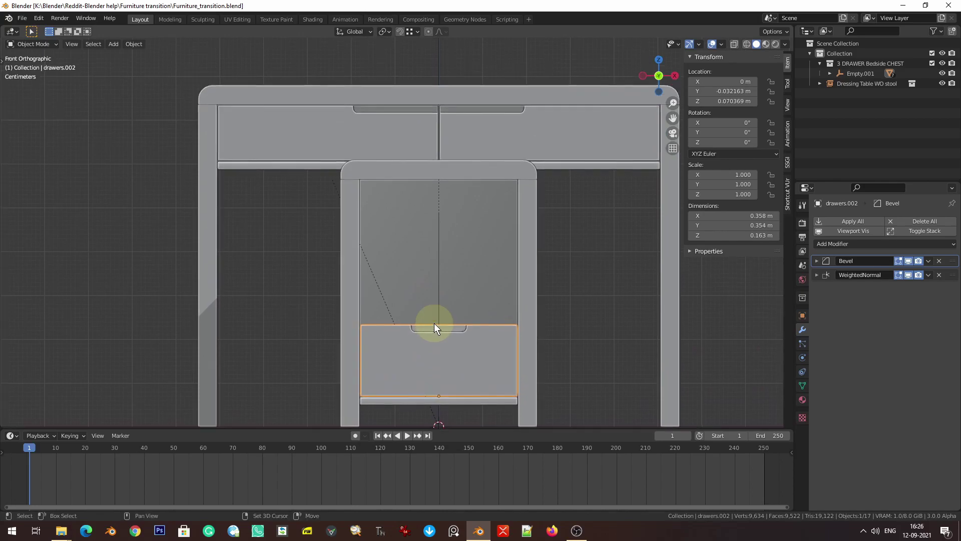
{"action": "scroll", "coordinate": [422, 344], "scroll_direction": "down", "scroll_amount": 1}
{"action": "key", "text": "g"}
{"action": "key", "text": "z"}
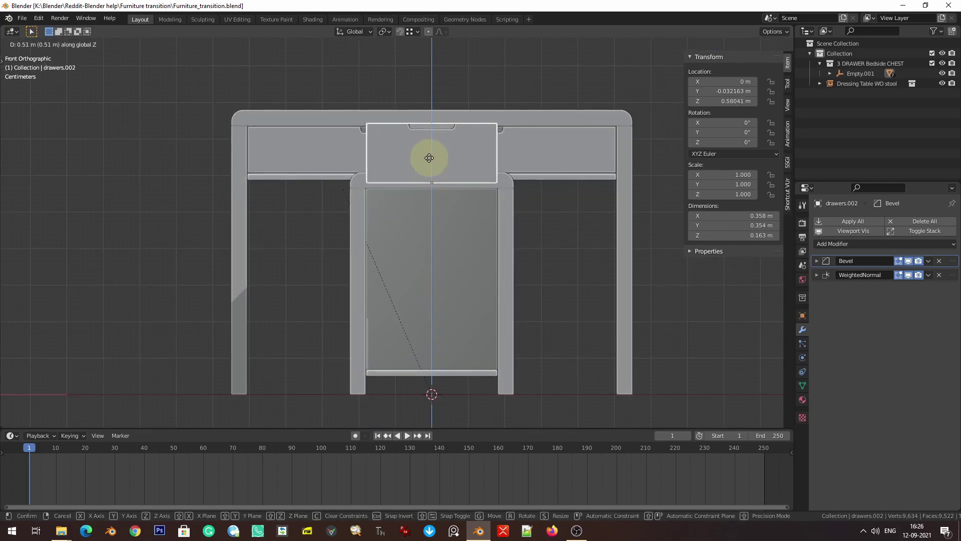
{"action": "key", "text": "Escape"}
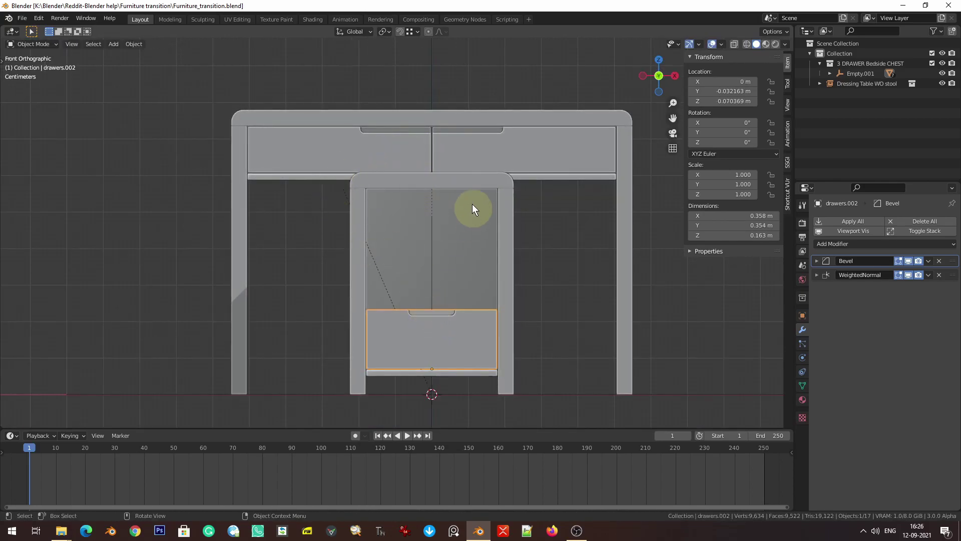
- Hide everything except the chest's drawer and the dressing table, clear the selection and save the file
{"action": "scroll", "coordinate": [365, 248], "scroll_direction": "down", "scroll_amount": 3}
{"action": "middle_click_drag", "start_coordinate": [362, 247], "coordinate": [488, 278]}
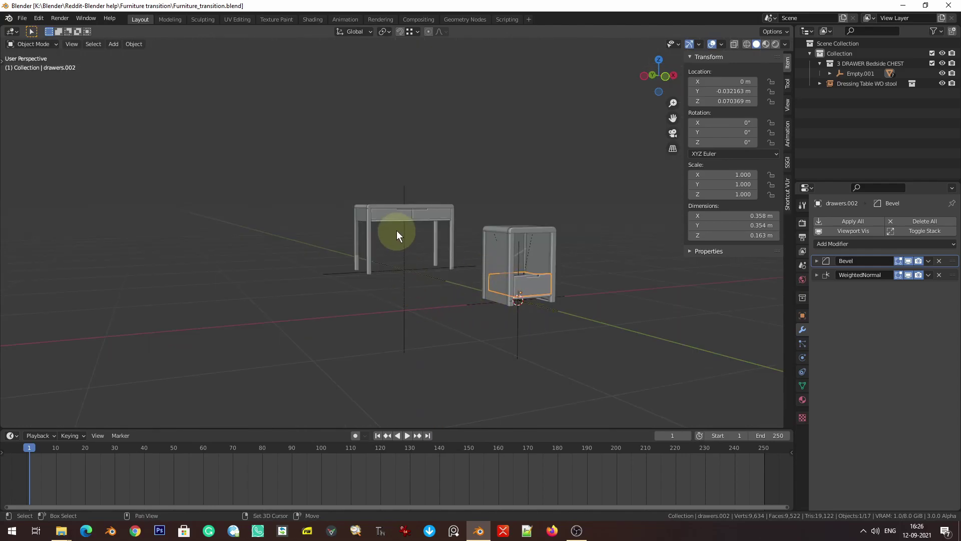
{"action": "left_click", "coordinate": [391, 219], "text": "shift"}
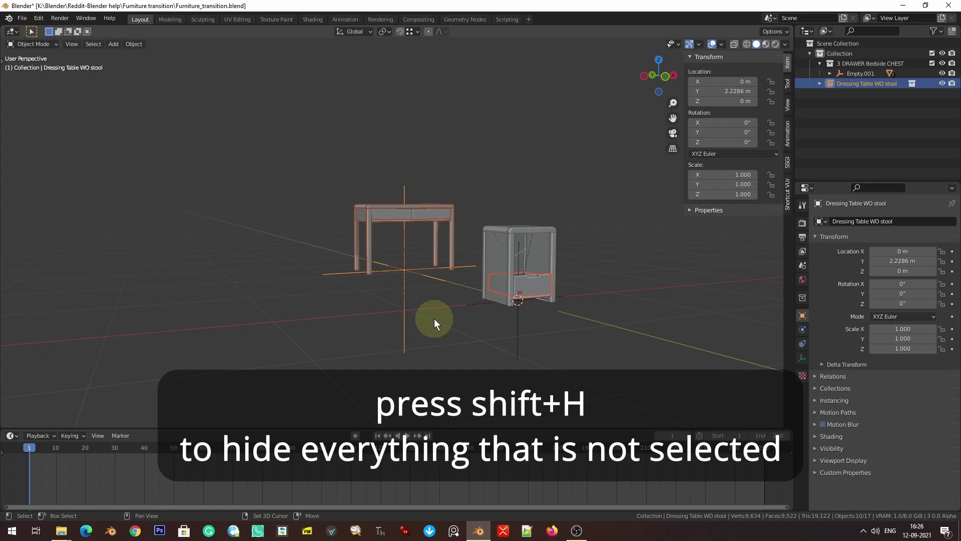
{"action": "scroll", "coordinate": [576, 319], "scroll_direction": "up", "scroll_amount": 3}
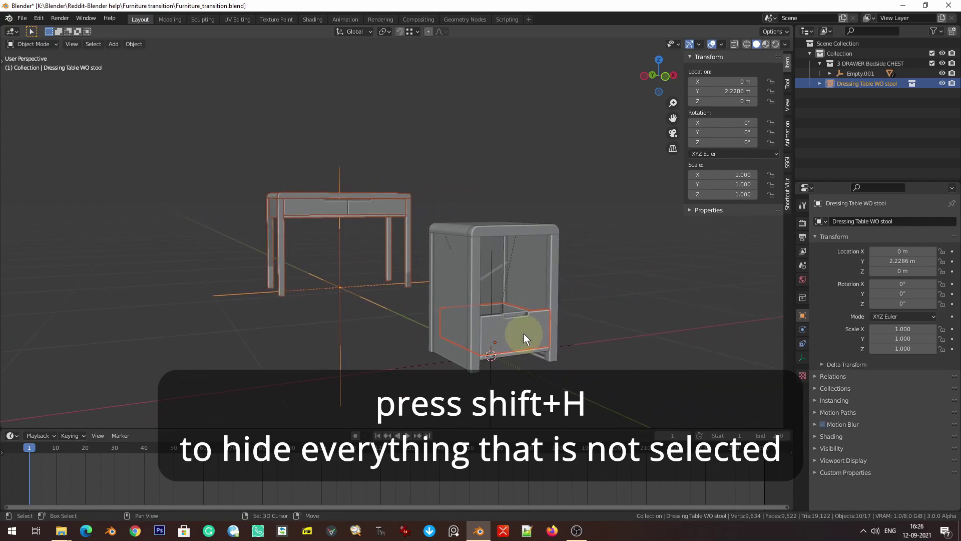
{"action": "key", "text": "shift+h"}
{"action": "left_click", "coordinate": [582, 243]}
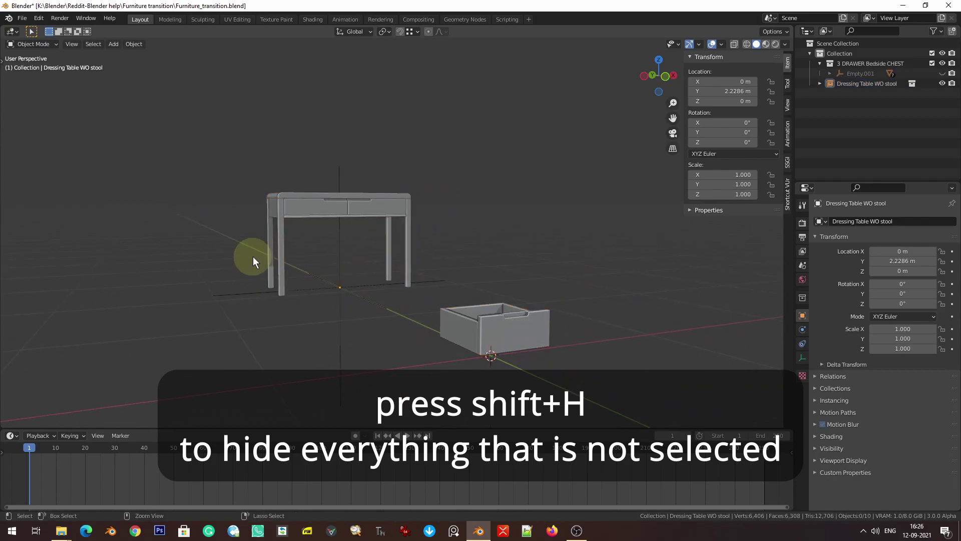
{"action": "key", "text": "ctrl+s"}
- Select the isolated drawer in the front view
{"action": "key", "text": "KP_1"}
{"action": "scroll", "coordinate": [445, 270], "scroll_direction": "up", "scroll_amount": 4}
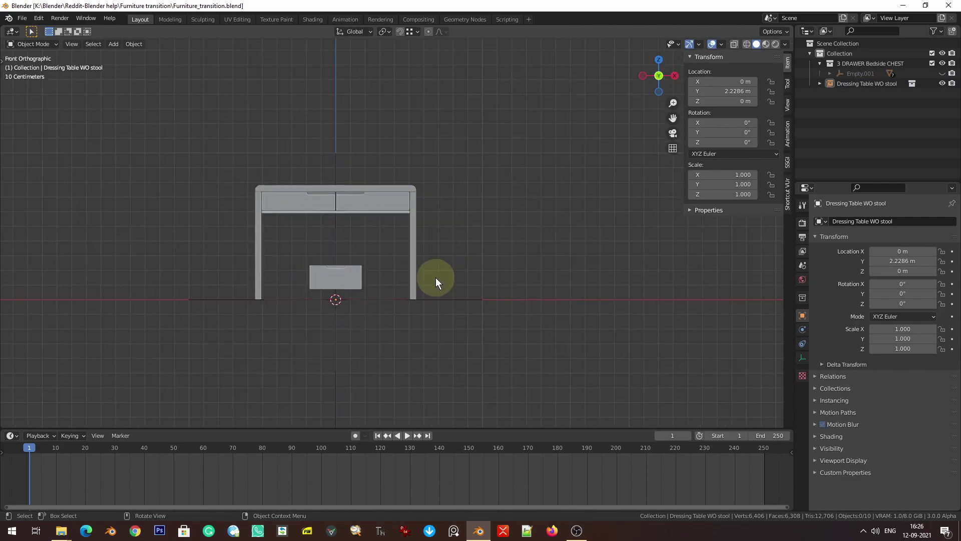
{"action": "scroll", "coordinate": [467, 308], "scroll_direction": "up", "scroll_amount": 2}
{"action": "left_click", "coordinate": [416, 323]}
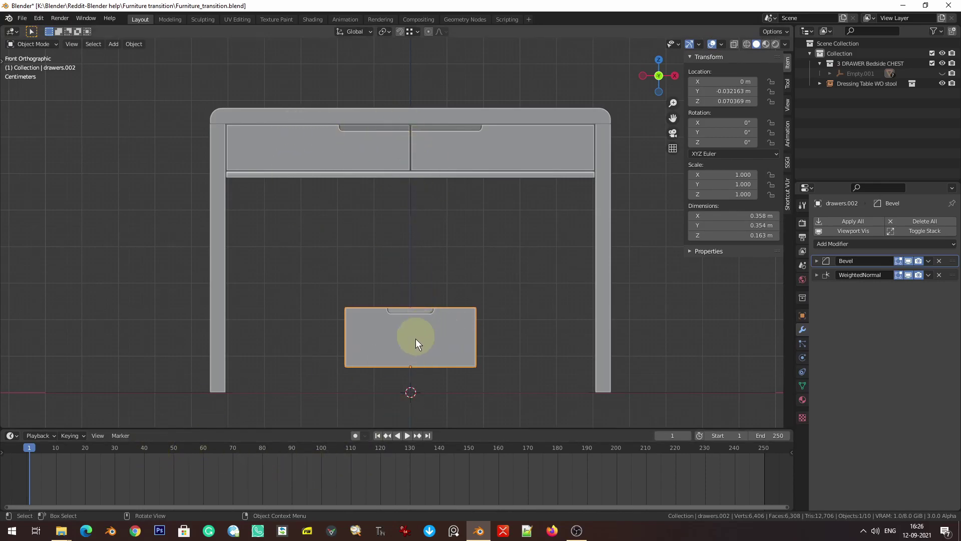
- Frame the selected drawer in a perspective view and hide the viewport sidebar
{"action": "middle_click_drag", "start_coordinate": [415, 339], "coordinate": [461, 354]}
{"action": "key", "text": "KP_Decimal"}
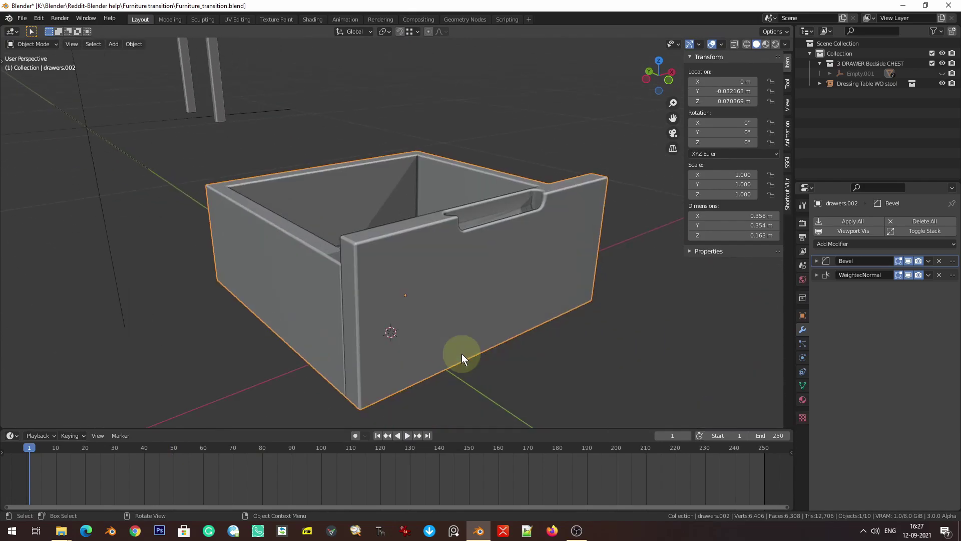
{"action": "scroll", "coordinate": [460, 264], "scroll_direction": "down", "scroll_amount": 3}
{"action": "scroll", "coordinate": [450, 283], "scroll_direction": "up", "scroll_amount": 4}
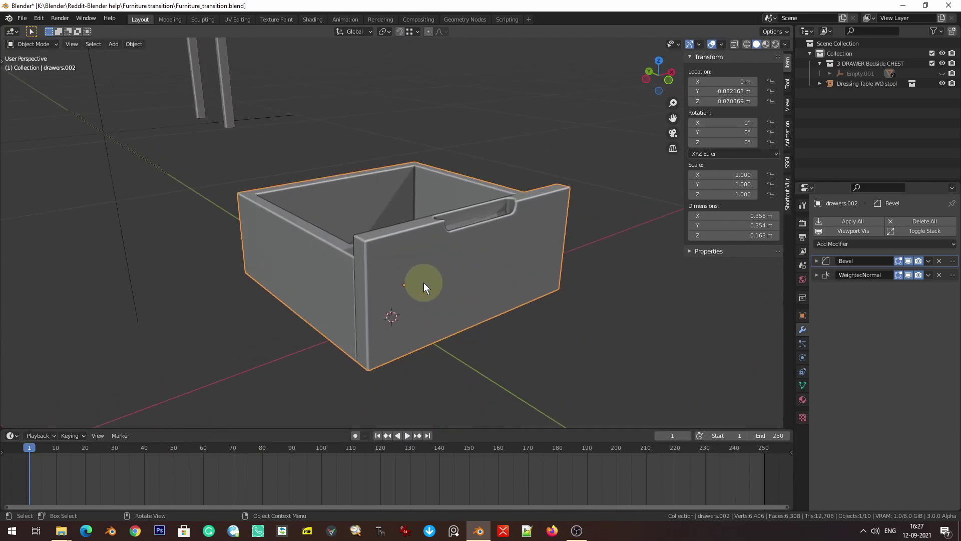
{"action": "key", "text": "n"}
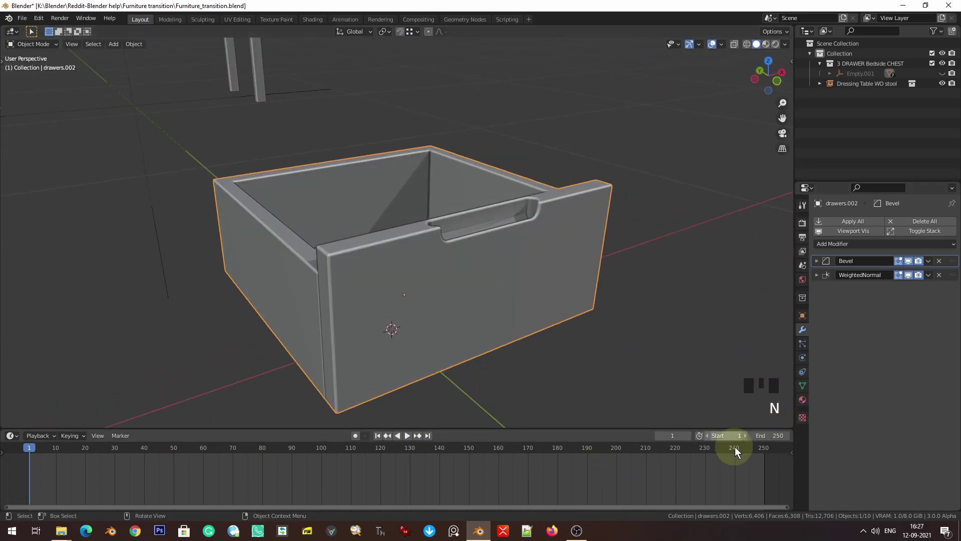
{"action": "middle_click_drag", "start_coordinate": [389, 243], "coordinate": [401, 271]}
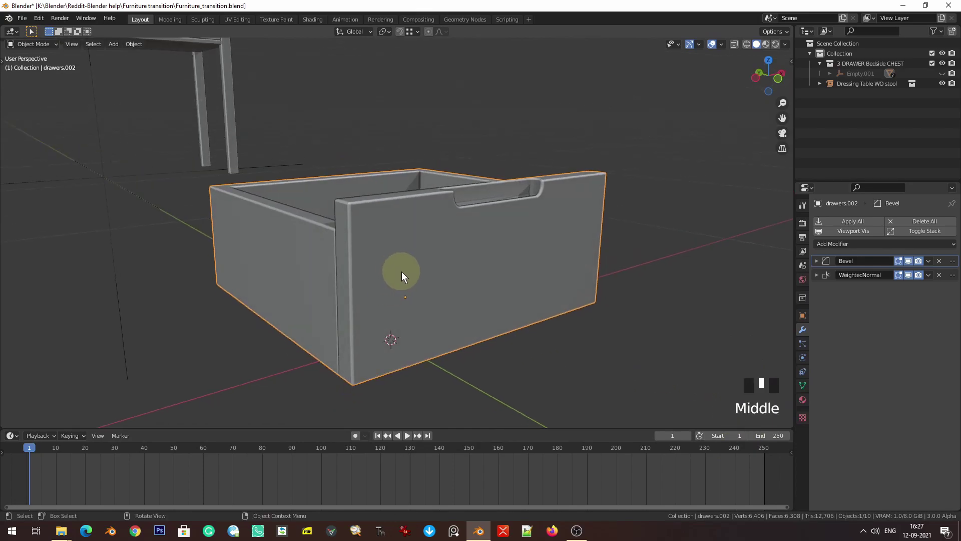
{"action": "scroll", "coordinate": [408, 227], "scroll_direction": "down", "scroll_amount": 2}
{"action": "middle_click_drag", "start_coordinate": [408, 227], "coordinate": [421, 260]}
- Enter the drawer's Edit Mode and select the four vertices around its left front upper corner in wireframe display
{"action": "key", "text": "Tab"}
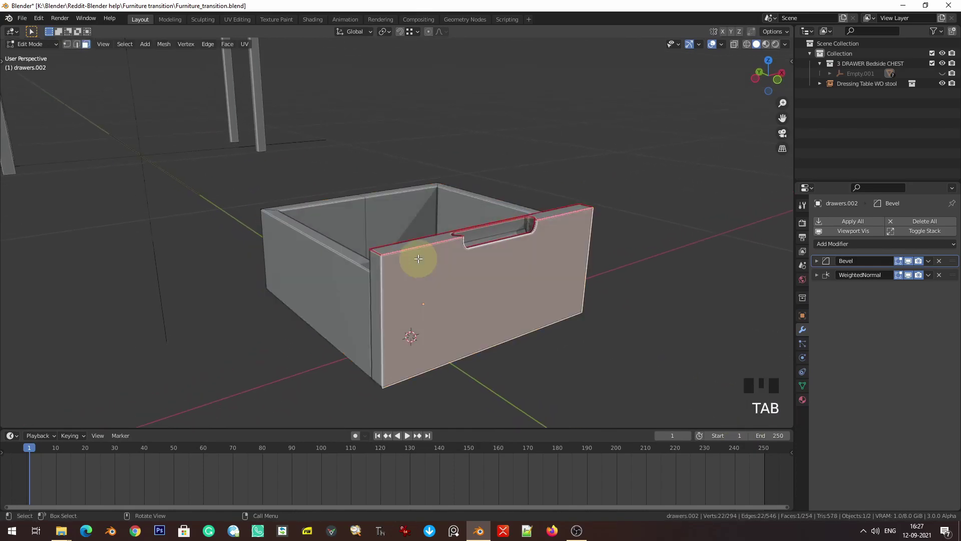
{"action": "key", "text": "1"}
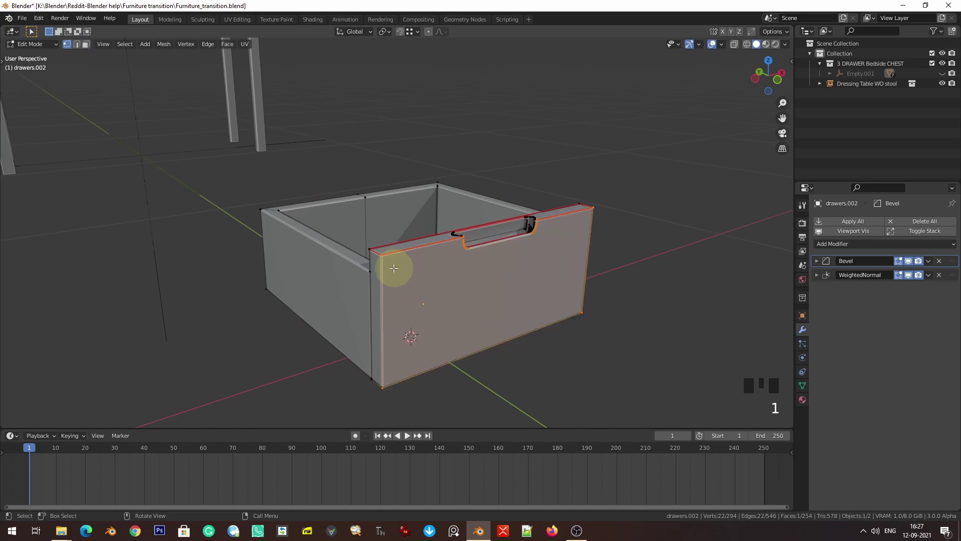
{"action": "scroll", "coordinate": [388, 273], "scroll_direction": "up", "scroll_amount": 1}
{"action": "middle_click_drag", "start_coordinate": [387, 277], "coordinate": [406, 290]}
{"action": "key", "text": "alt+z"}
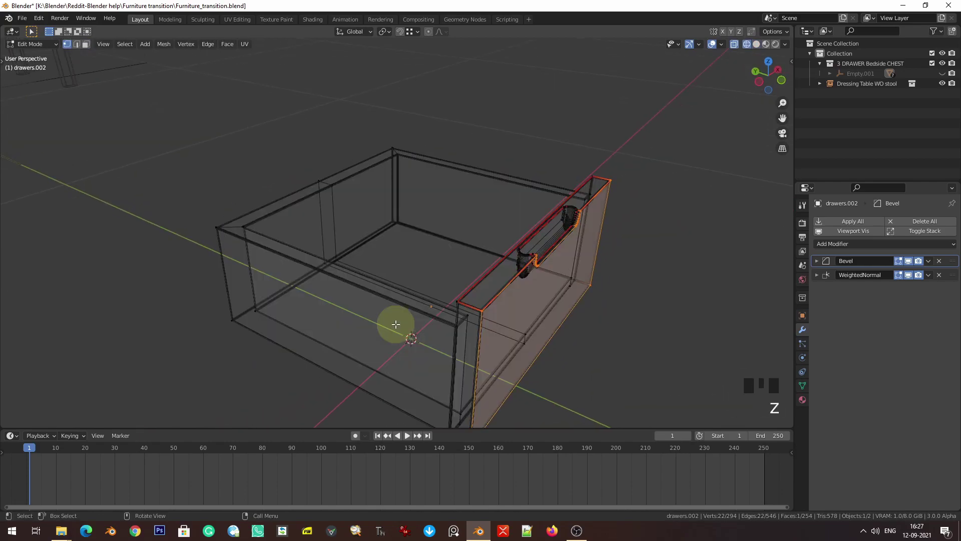
{"action": "middle_click_drag", "start_coordinate": [393, 326], "coordinate": [461, 333]}
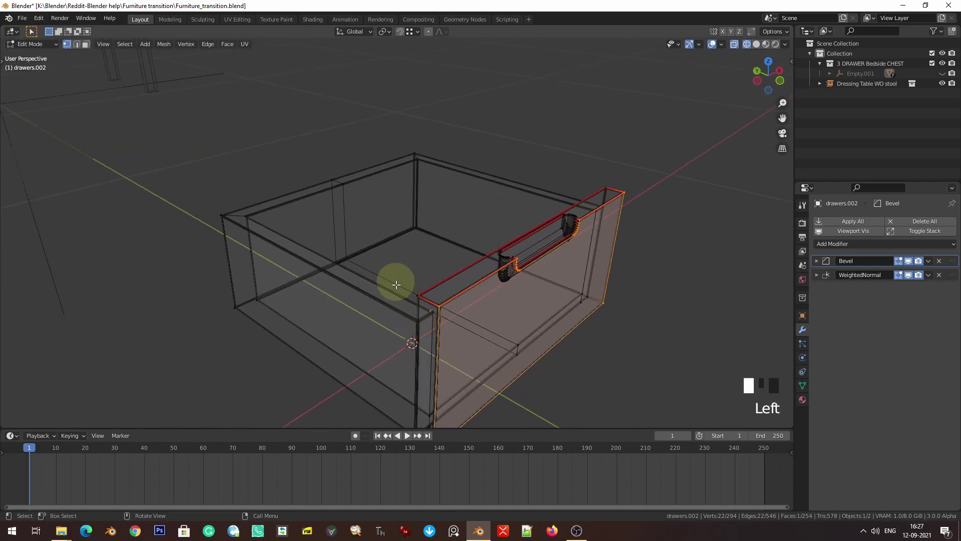
{"action": "left_click_drag", "start_coordinate": [396, 285], "coordinate": [453, 350]}
{"action": "middle_click_drag", "start_coordinate": [453, 349], "coordinate": [444, 280]}
{"action": "scroll", "coordinate": [446, 280], "scroll_direction": "up", "scroll_amount": 1}
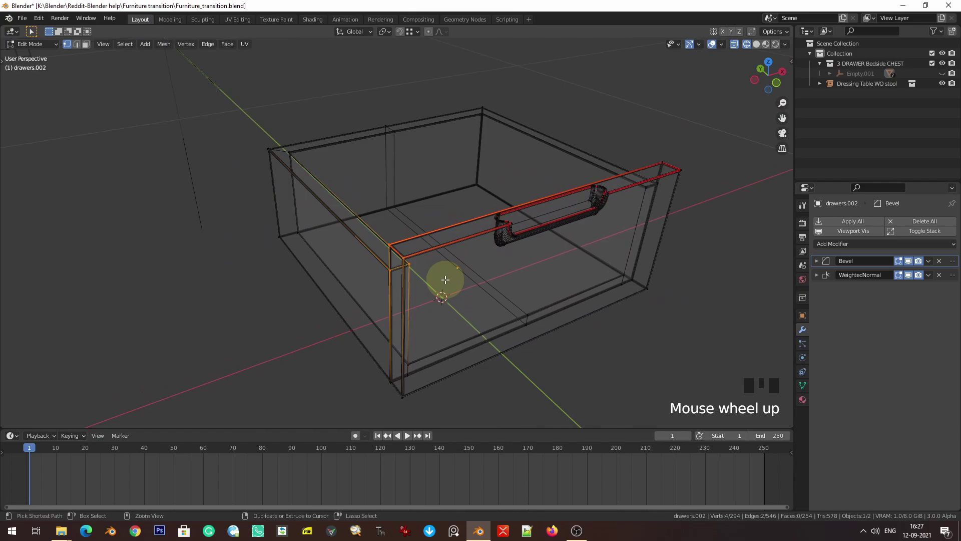
- Hook the selected corner vertices to a new object and return to Object Mode with solid shading
{"action": "key", "text": "ctrl+h"}
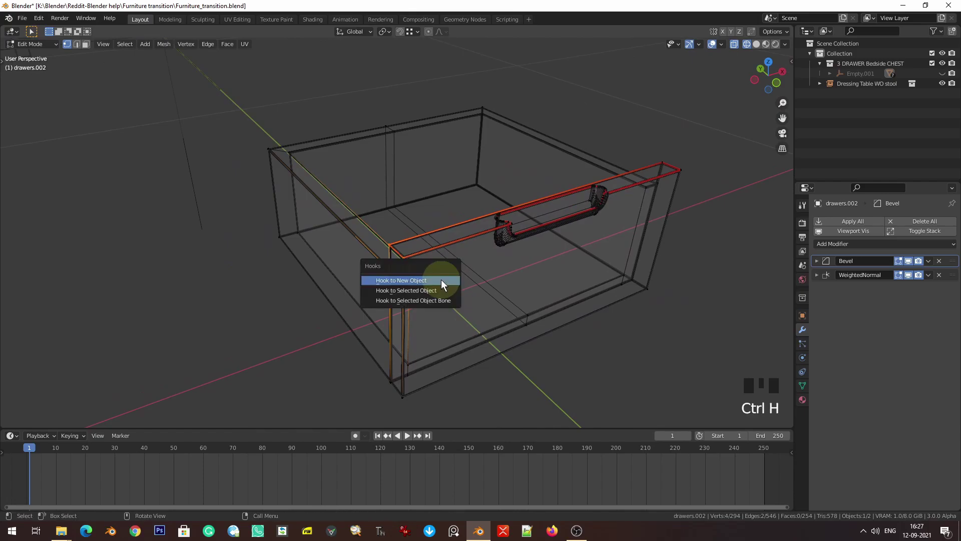
{"action": "left_click", "coordinate": [442, 282]}
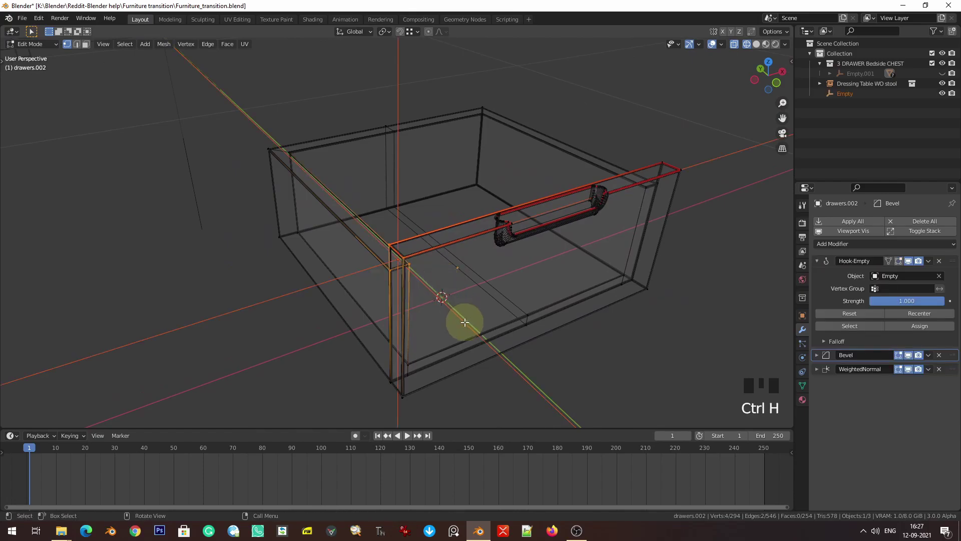
{"action": "key", "text": "Tab"}
{"action": "key", "text": "z"}
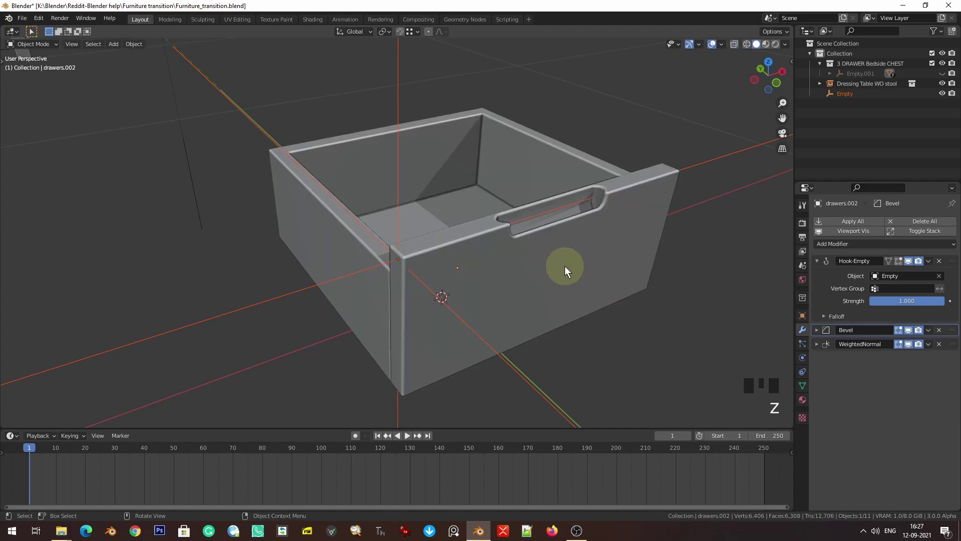
- Select the hook's empty and the drawer in turn to examine how the empty sits at the drawer's corner
{"action": "scroll", "coordinate": [604, 279], "scroll_direction": "down", "scroll_amount": 4}
{"action": "left_click", "coordinate": [534, 280]}
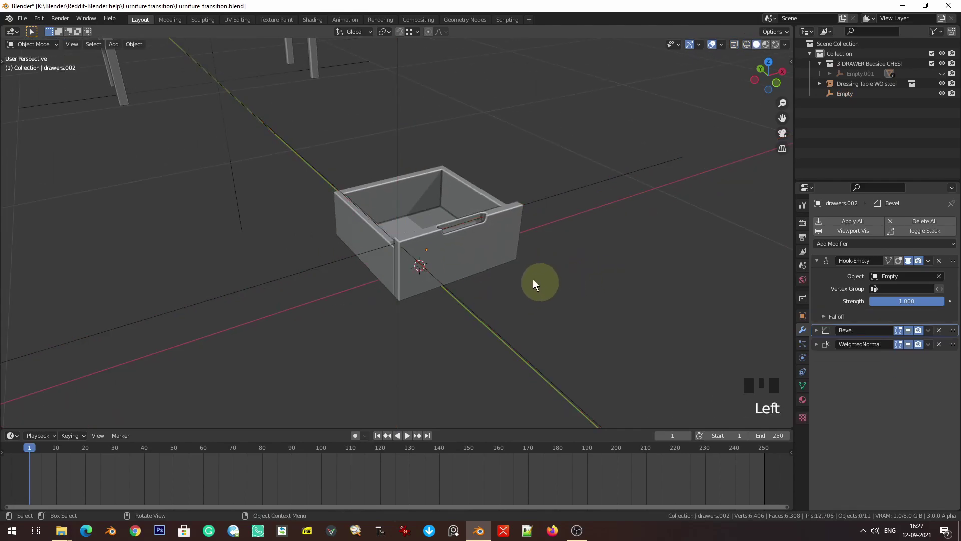
{"action": "left_click", "coordinate": [496, 249]}
{"action": "left_click", "coordinate": [554, 194]}
{"action": "middle_click_drag", "start_coordinate": [554, 194], "coordinate": [592, 225]}
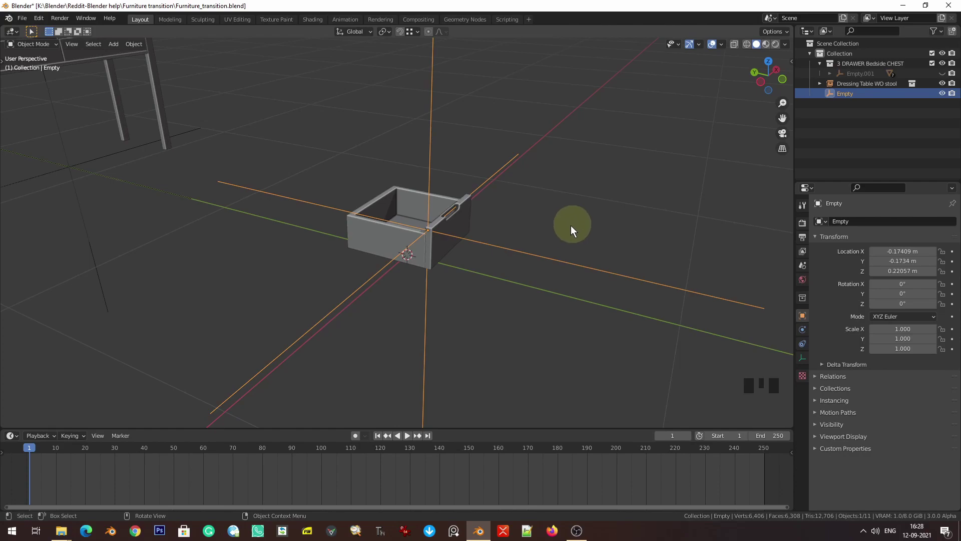
{"action": "left_click", "coordinate": [469, 220]}
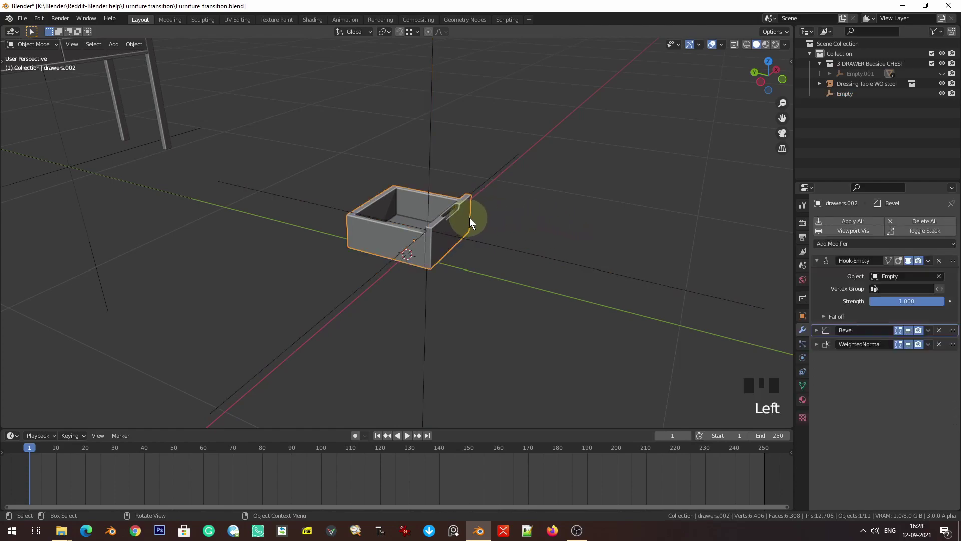
{"action": "left_click", "coordinate": [538, 252]}
{"action": "scroll", "coordinate": [540, 252], "scroll_direction": "up", "scroll_amount": 1}
- Undo the hook and its empty, going back to the corner vertex selection in Edit Mode
{"action": "key", "text": "ctrl+z"}
{"action": "key", "text": "ctrl+z"}
{"action": "key", "text": "ctrl+z"}
{"action": "key", "text": "ctrl+z"}
{"action": "key", "text": "ctrl+z"}
{"action": "key", "text": "ctrl+z"}
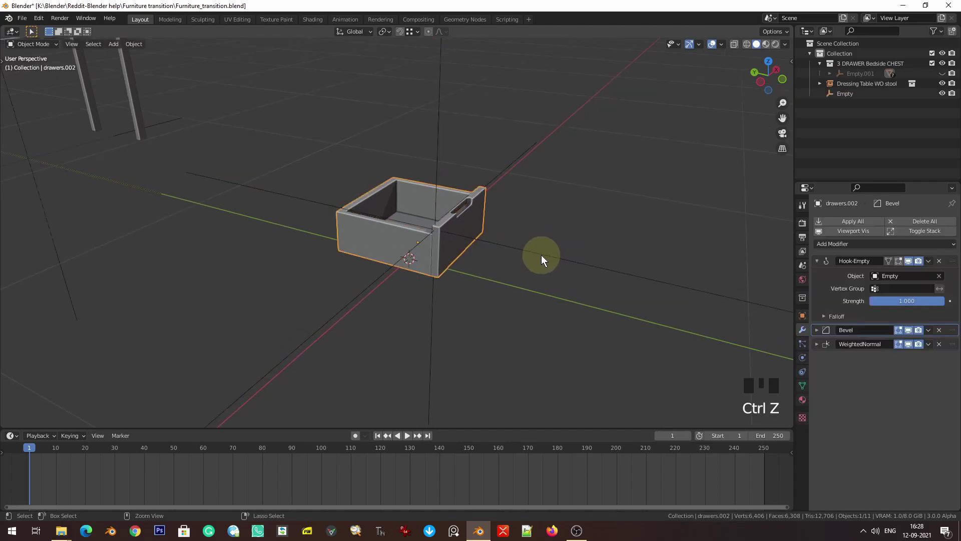
{"action": "key", "text": "ctrl+z"}
{"action": "key", "text": "ctrl+z"}
{"action": "key", "text": "ctrl+z"}
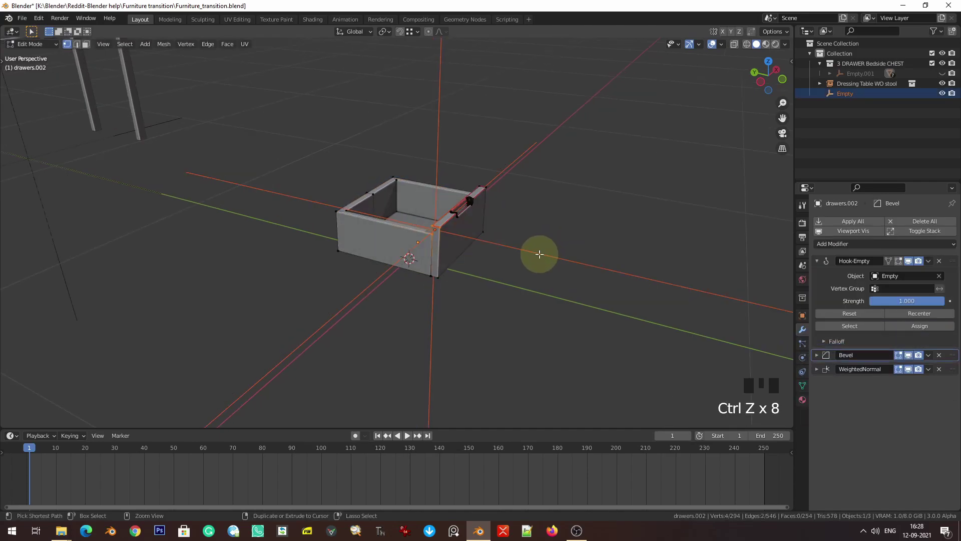
- Snap the 3D cursor to the short upper edge at the drawer front's left end and return to Object Mode
{"action": "scroll", "coordinate": [510, 255], "scroll_direction": "up", "scroll_amount": 2}
{"action": "scroll", "coordinate": [506, 243], "scroll_direction": "up", "scroll_amount": 3}
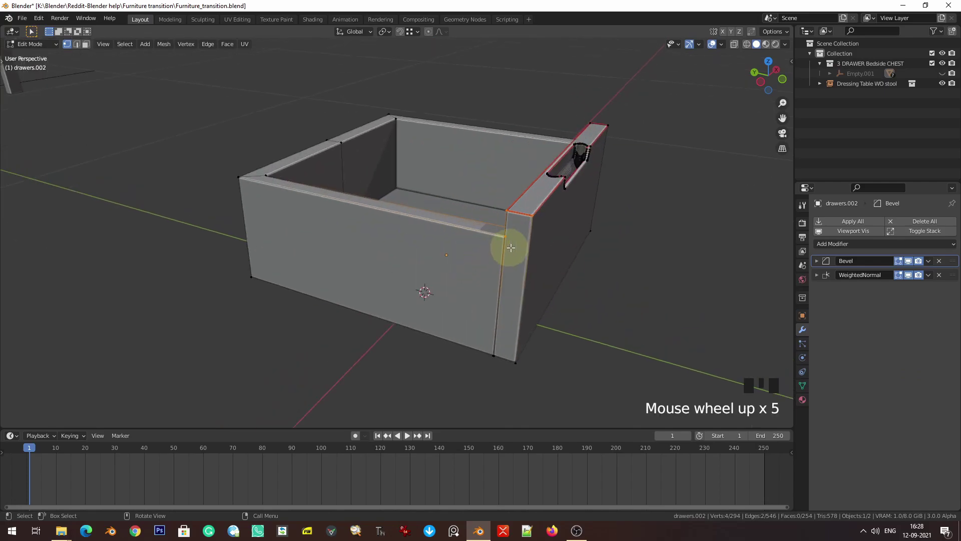
{"action": "middle_click_drag", "start_coordinate": [506, 242], "coordinate": [461, 281], "text": "shift"}
{"action": "scroll", "coordinate": [375, 251], "scroll_direction": "up", "scroll_amount": 2}
{"action": "scroll", "coordinate": [396, 258], "scroll_direction": "up", "scroll_amount": 1}
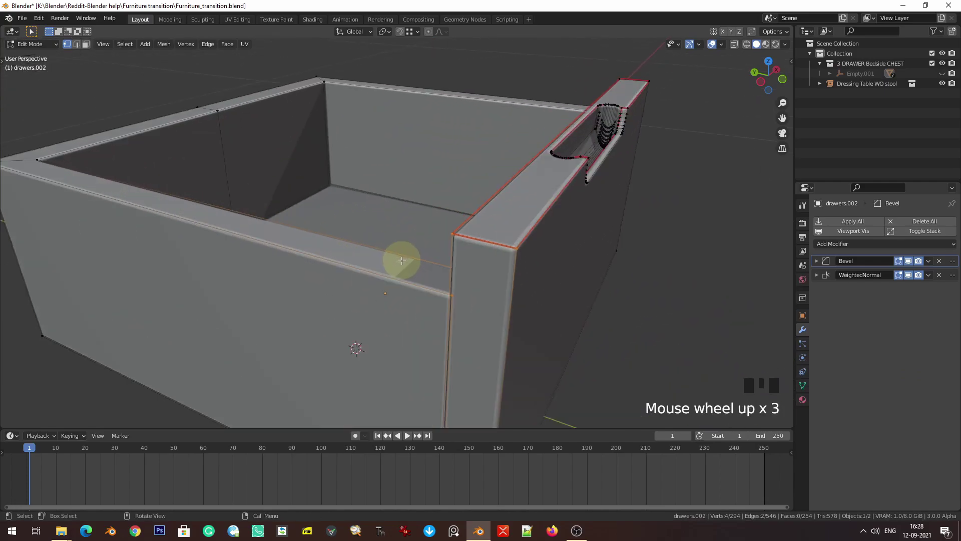
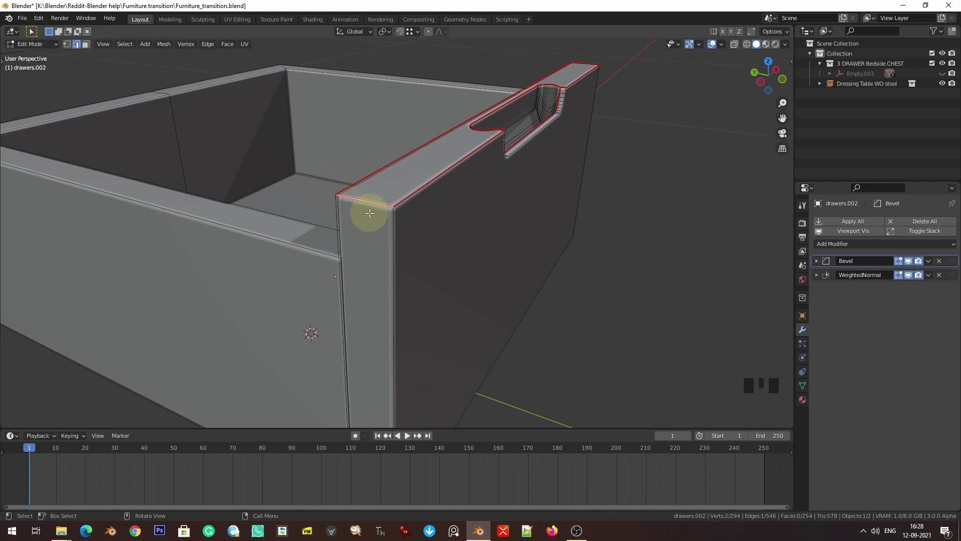
{"action": "key", "text": "Left"}
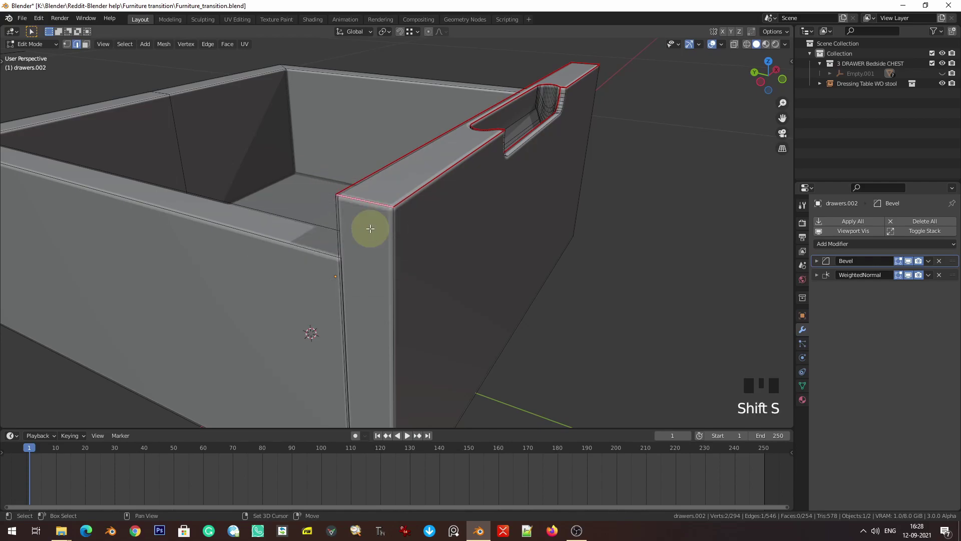
{"action": "key", "text": "shift+s"}
{"action": "left_click", "coordinate": [357, 299]}
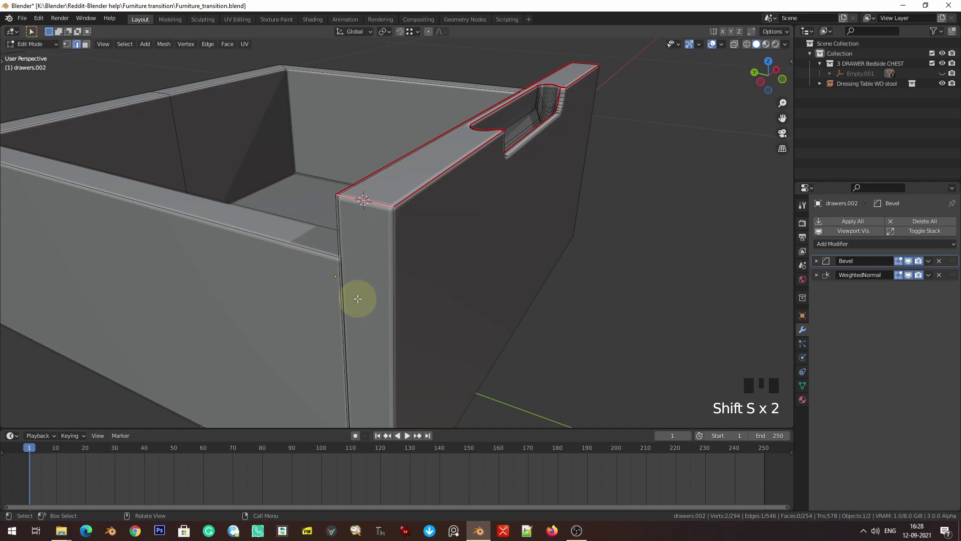
{"action": "key", "text": "Tab"}
{"action": "scroll", "coordinate": [375, 129], "scroll_direction": "down", "scroll_amount": 5}
{"action": "middle_click_drag", "start_coordinate": [375, 278], "coordinate": [307, 267]}
{"action": "scroll", "coordinate": [261, 245], "scroll_direction": "up", "scroll_amount": 2}
{"action": "scroll", "coordinate": [229, 206], "scroll_direction": "down", "scroll_amount": 2}
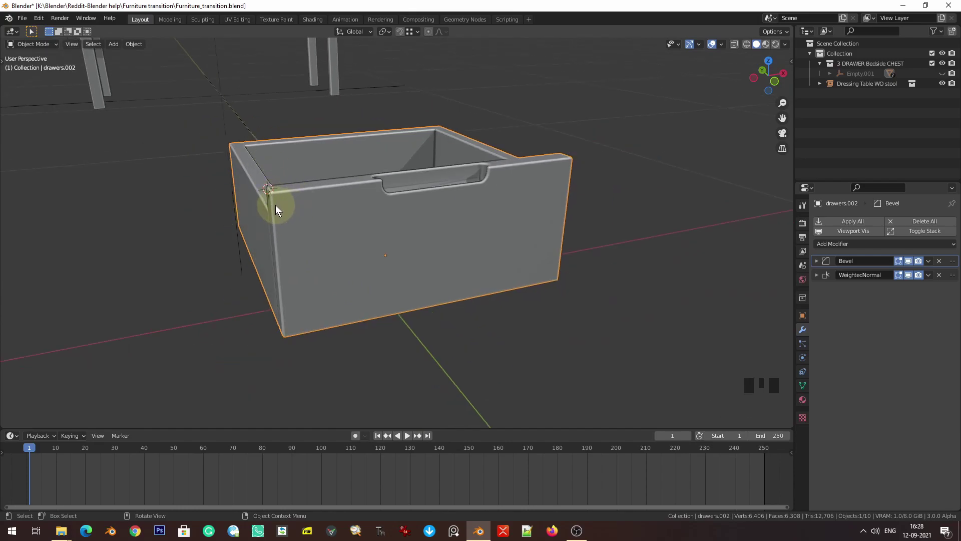
- Try a plain axes empty at the 3D cursor, scaled down to about 0.057, and delete it
{"action": "key", "text": "shift+a"}
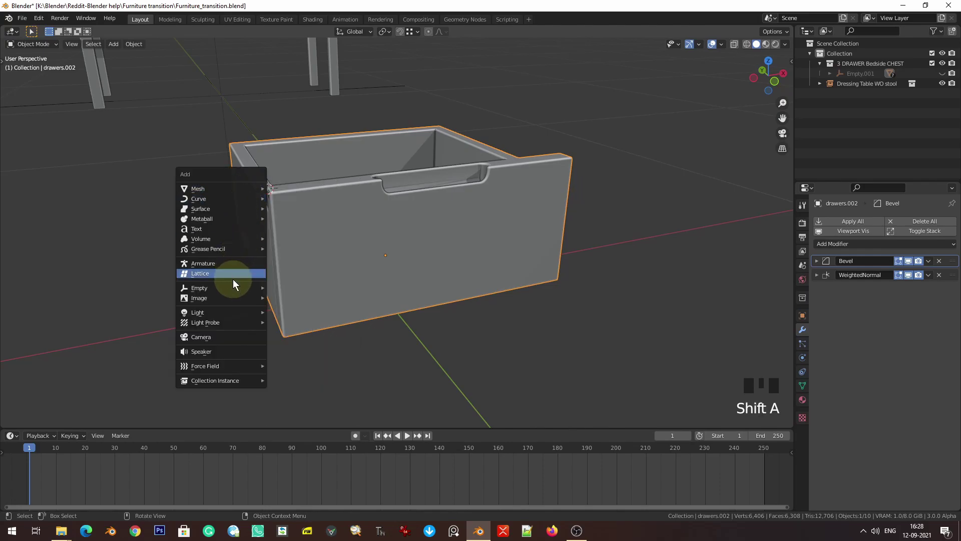
{"action": "mouse_move", "coordinate": [238, 288]}
{"action": "left_click", "coordinate": [284, 287]}
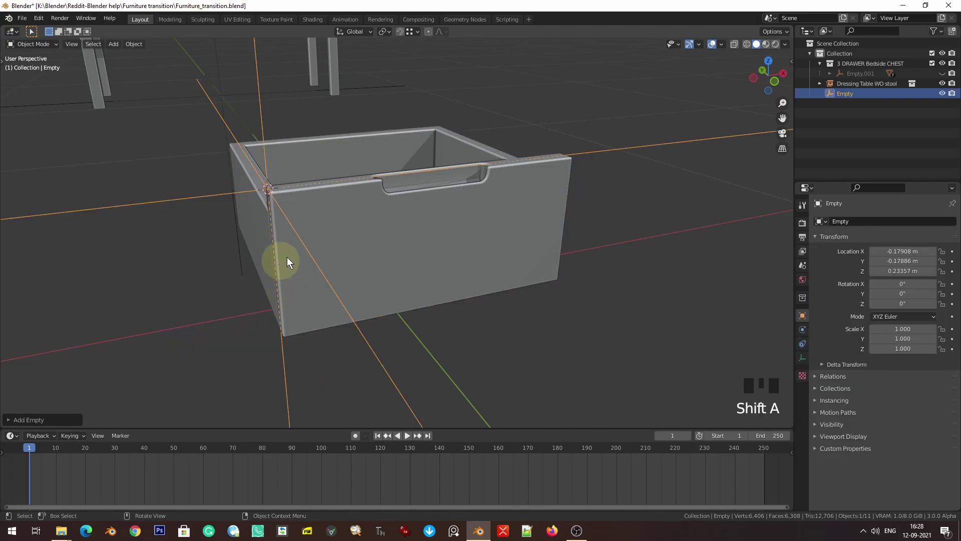
{"action": "key", "text": "s"}
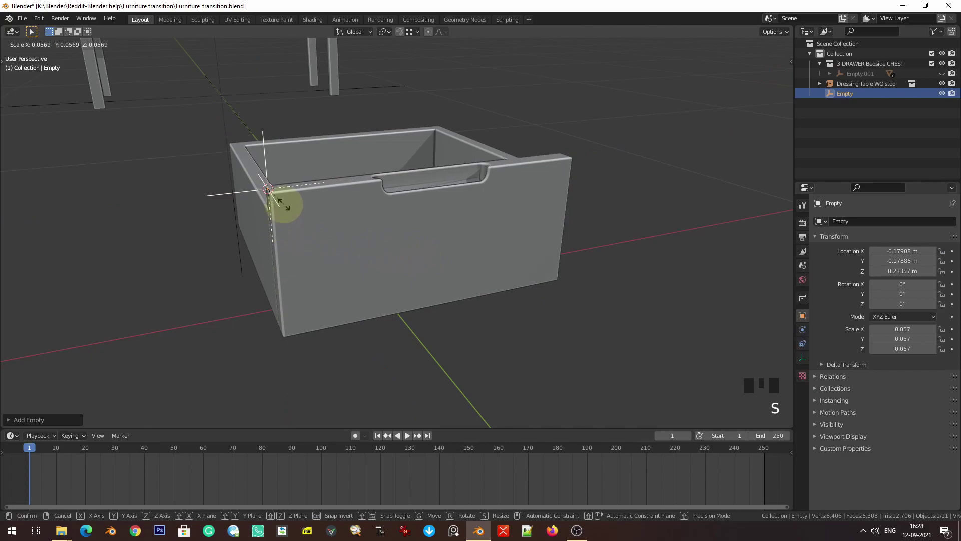
{"action": "left_click", "coordinate": [284, 203]}
{"action": "key", "text": "x"}
{"action": "left_click", "coordinate": [292, 203]}
- Add a sphere empty at the 3D cursor and scale it down to about 0.022
{"action": "key", "text": "shift+a"}
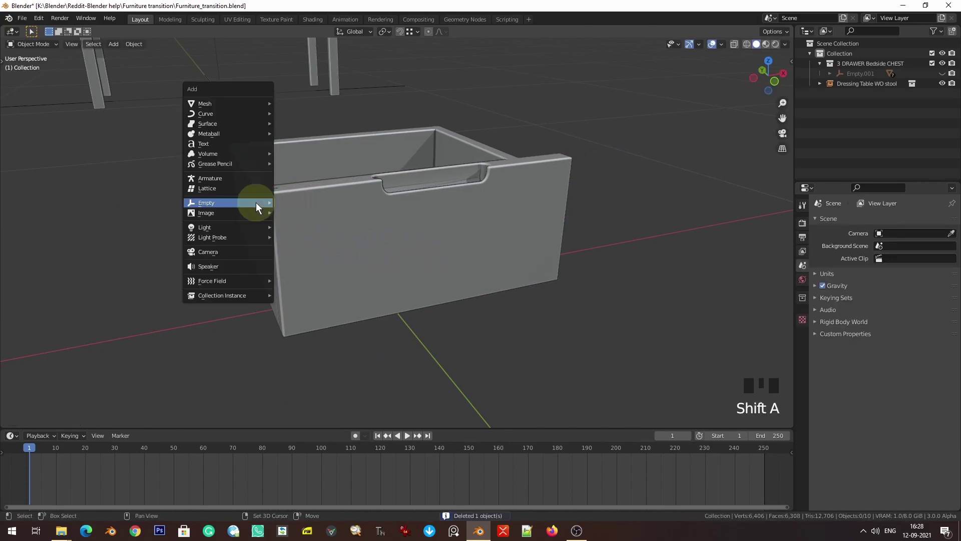
{"action": "mouse_move", "coordinate": [255, 201]}
{"action": "left_click", "coordinate": [321, 259]}
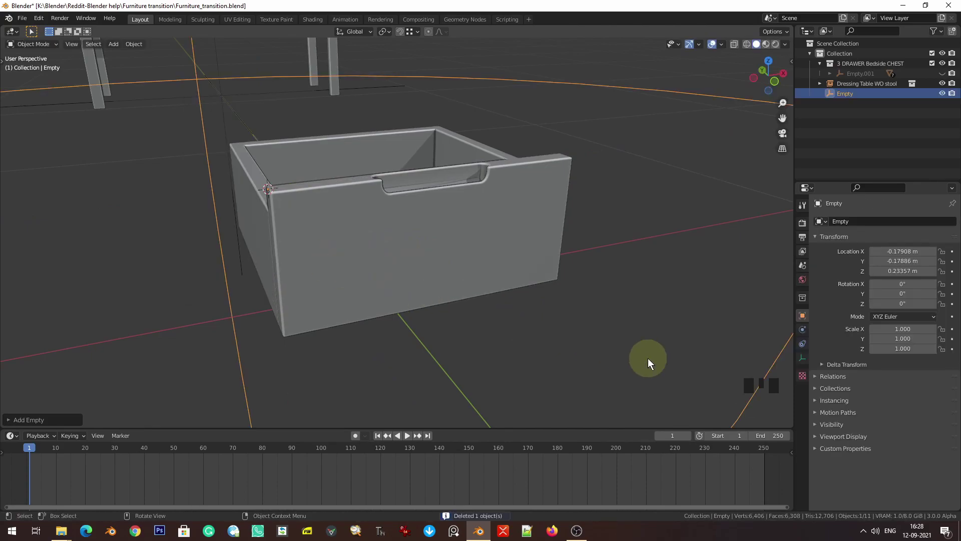
{"action": "key", "text": "s"}
{"action": "left_click", "coordinate": [331, 244]}
{"action": "key", "text": "s"}
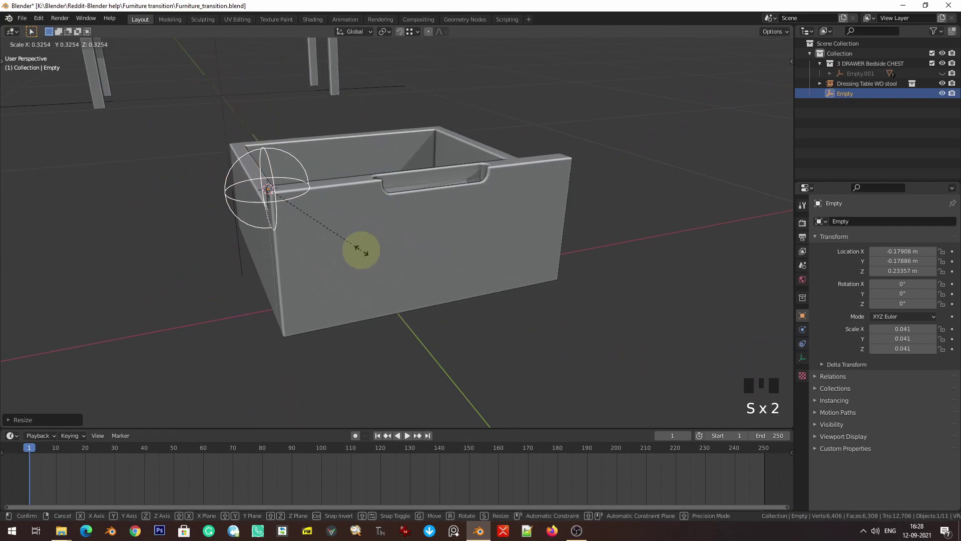
{"action": "key", "text": "Escape"}
- Select the sphere empty along with the drawer, making the drawer active, and enter Edit Mode with vertex selection
{"action": "scroll", "coordinate": [377, 230], "scroll_direction": "up", "scroll_amount": 4}
{"action": "left_click", "coordinate": [532, 308]}
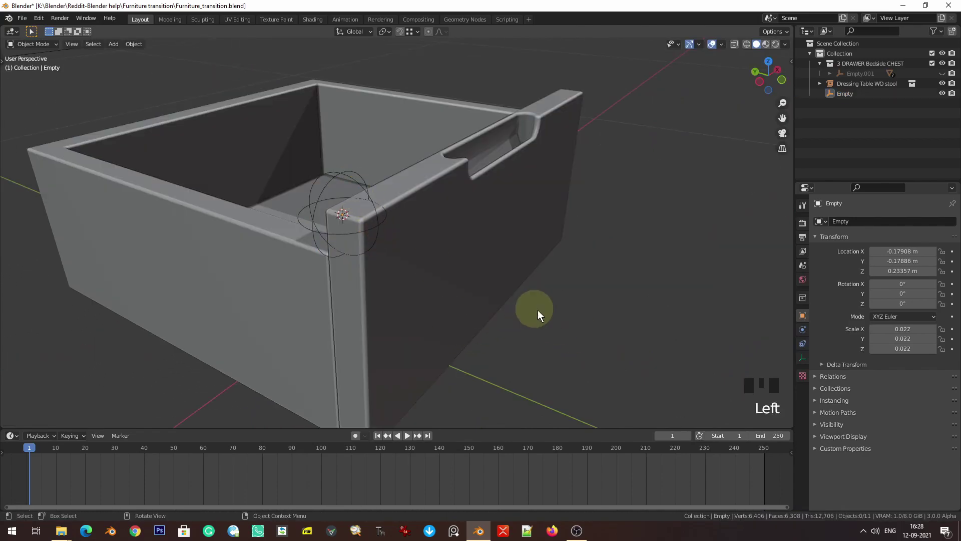
{"action": "left_click", "coordinate": [334, 181]}
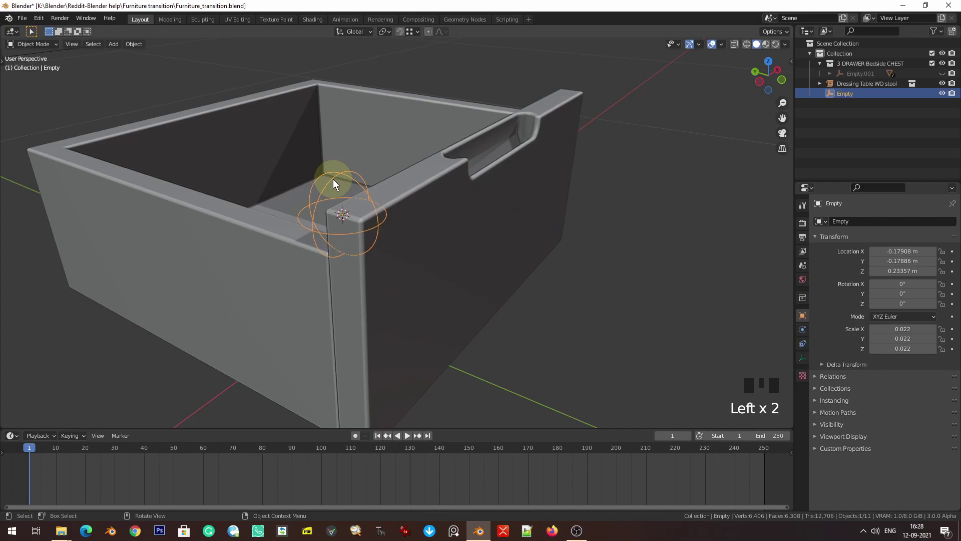
{"action": "left_click", "coordinate": [381, 314], "text": "shift"}
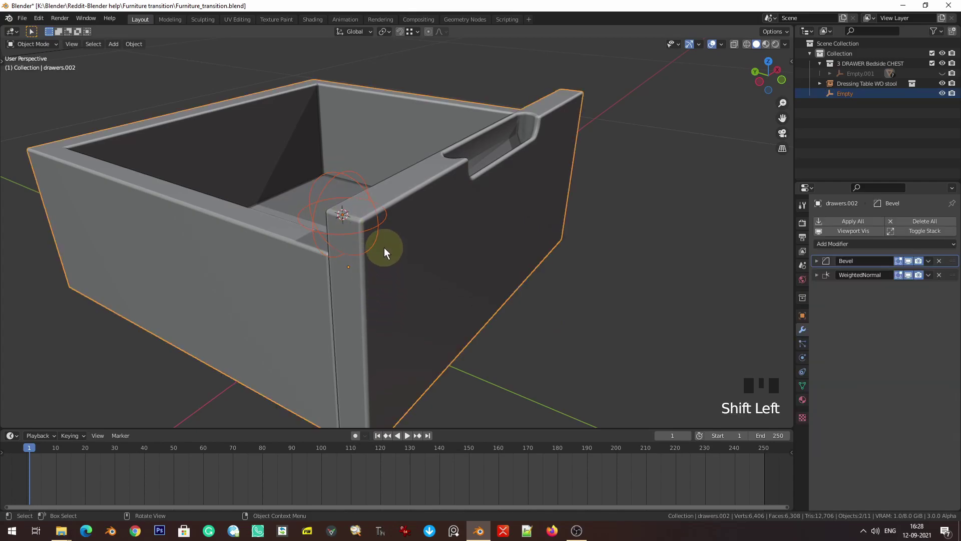
{"action": "key", "text": "Tab"}
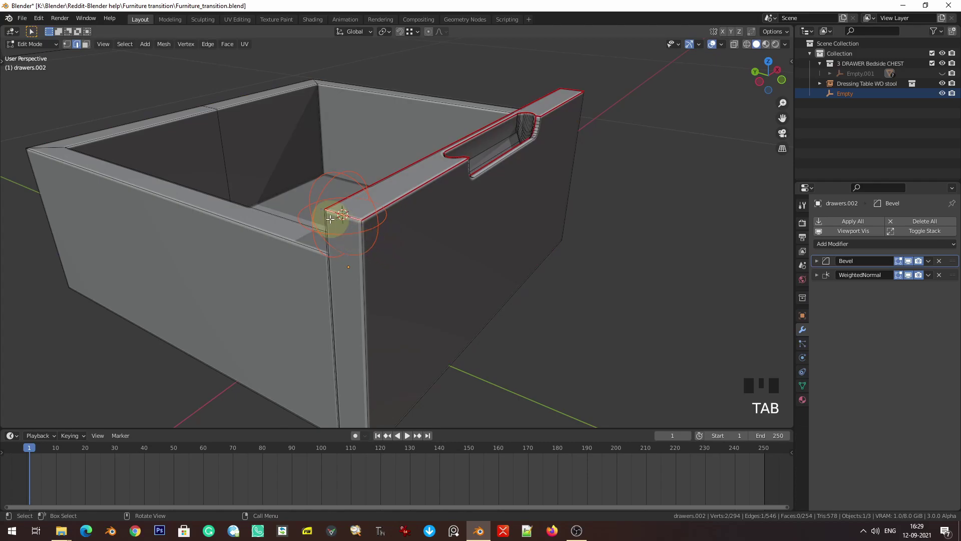
{"action": "key", "text": "1"}
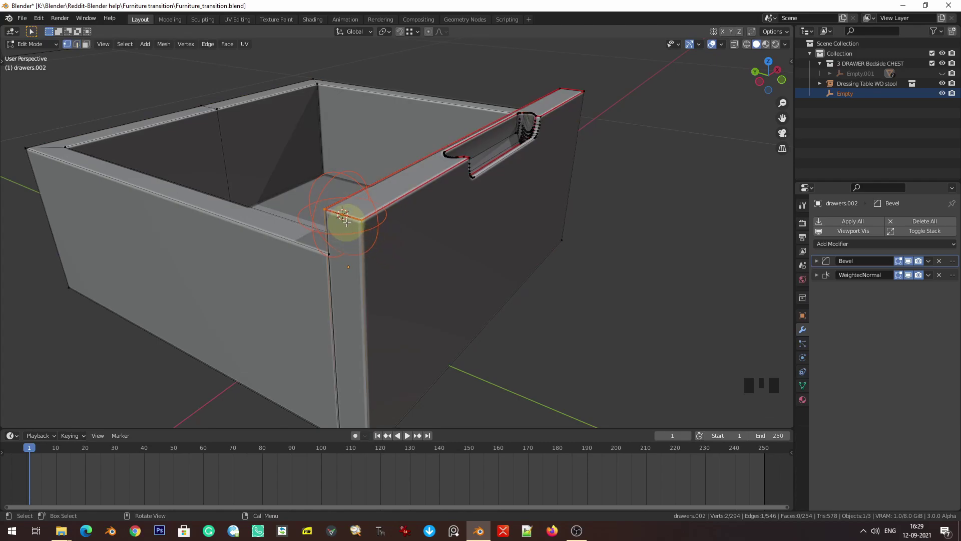
- In wireframe, select the vertices at the drawer front's upper left corner and hook them to the selected empty
{"action": "middle_click_drag", "start_coordinate": [357, 222], "coordinate": [382, 265]}
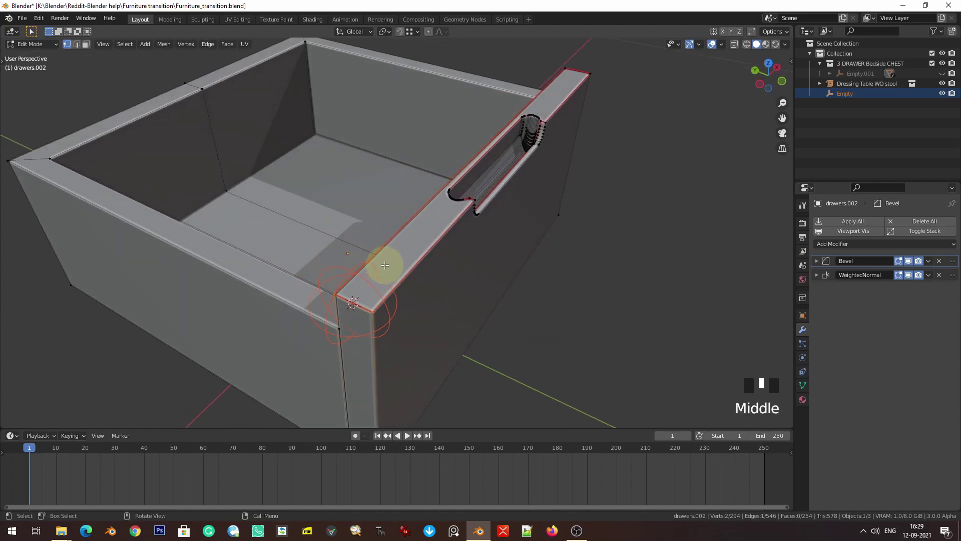
{"action": "key", "text": "z"}
{"action": "left_click", "coordinate": [237, 266]}
{"action": "middle_click_drag", "start_coordinate": [239, 266], "coordinate": [275, 221], "text": "shift"}
{"action": "left_click_drag", "start_coordinate": [276, 221], "coordinate": [376, 297]}
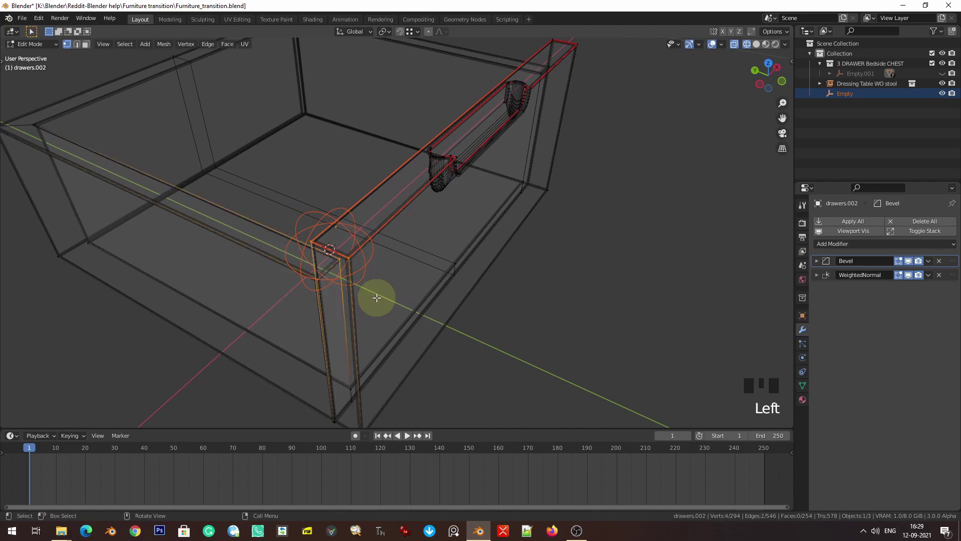
{"action": "key", "text": "ctrl"}
{"action": "key", "text": "ctrl+h"}
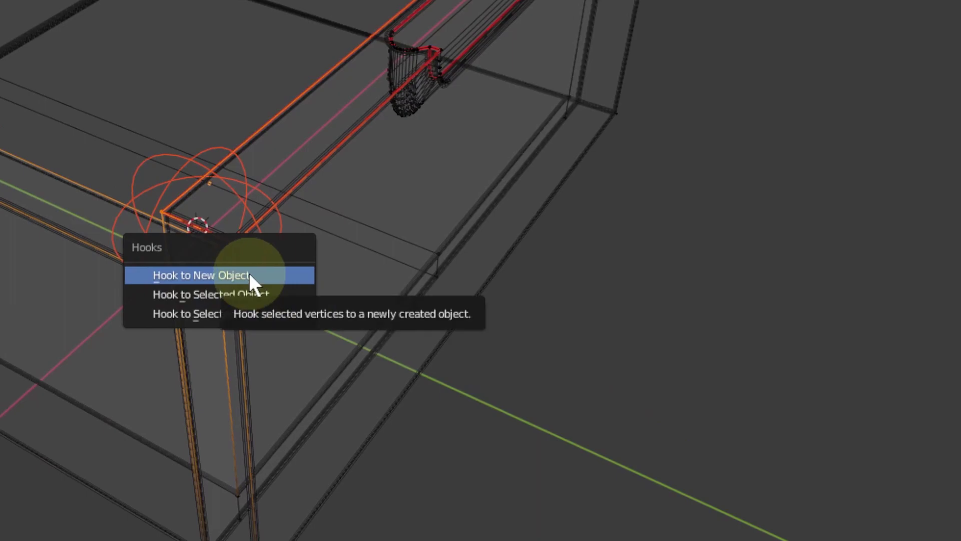
{"action": "left_click", "coordinate": [249, 275]}
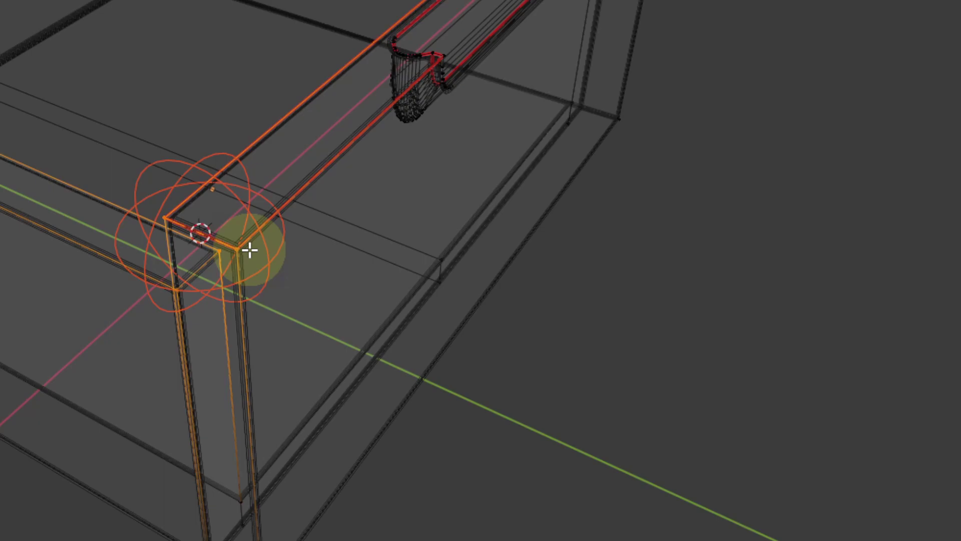
{"action": "key", "text": "ctrl+h"}
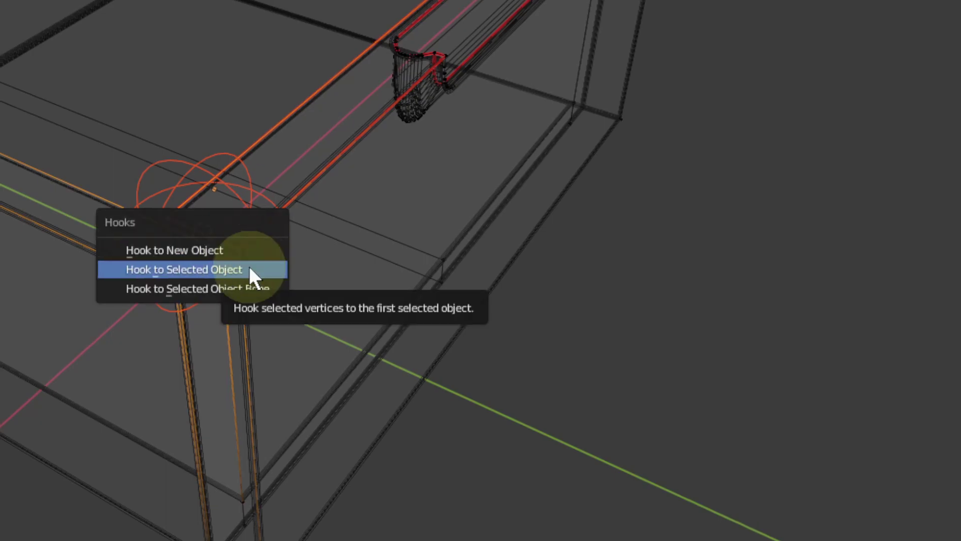
{"action": "left_click", "coordinate": [250, 269]}
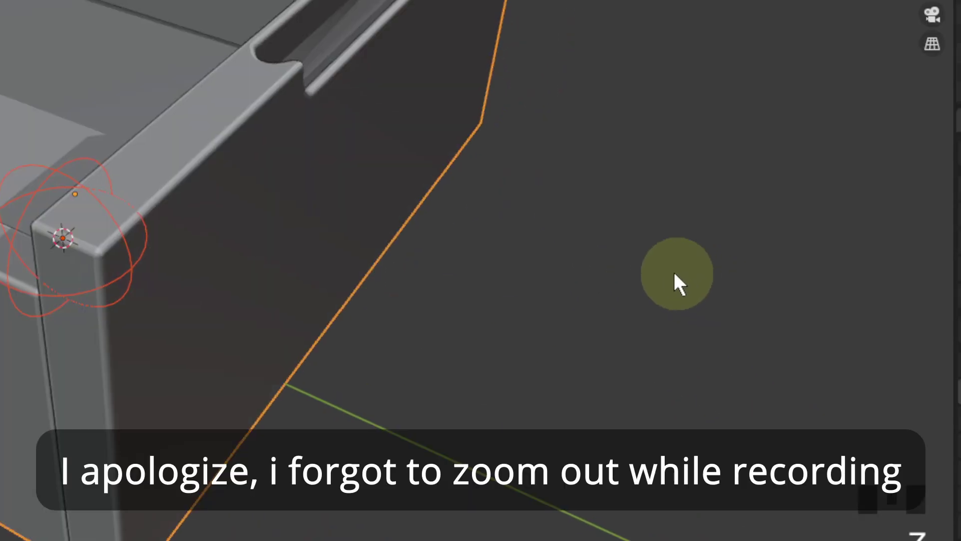
- Test the hook by moving the empty away from the drawer corner, and cancel the move
{"action": "scroll", "coordinate": [460, 272], "scroll_direction": "down", "scroll_amount": 2}
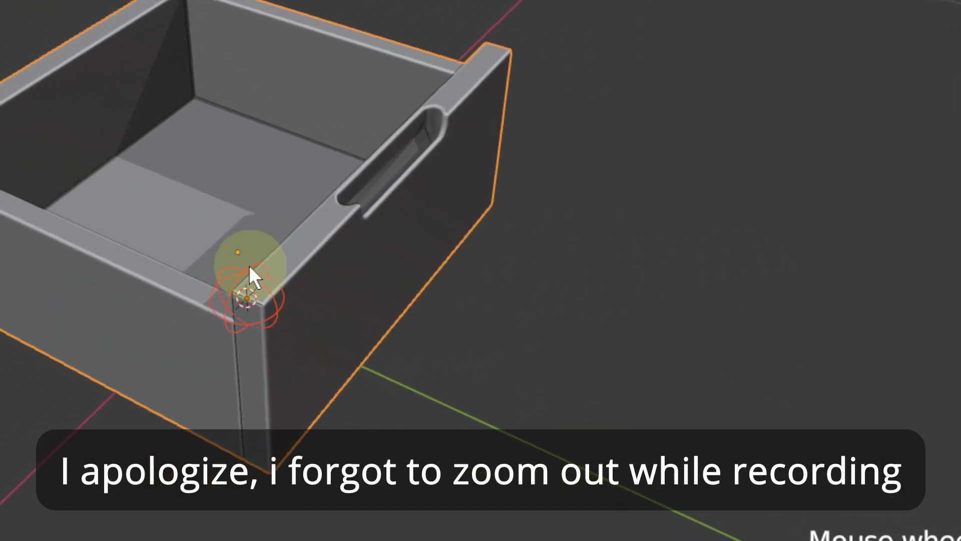
{"action": "scroll", "coordinate": [250, 274], "scroll_direction": "down", "scroll_amount": 5}
{"action": "middle_click_drag", "start_coordinate": [347, 278], "coordinate": [711, 248]}
{"action": "key", "text": "g"}
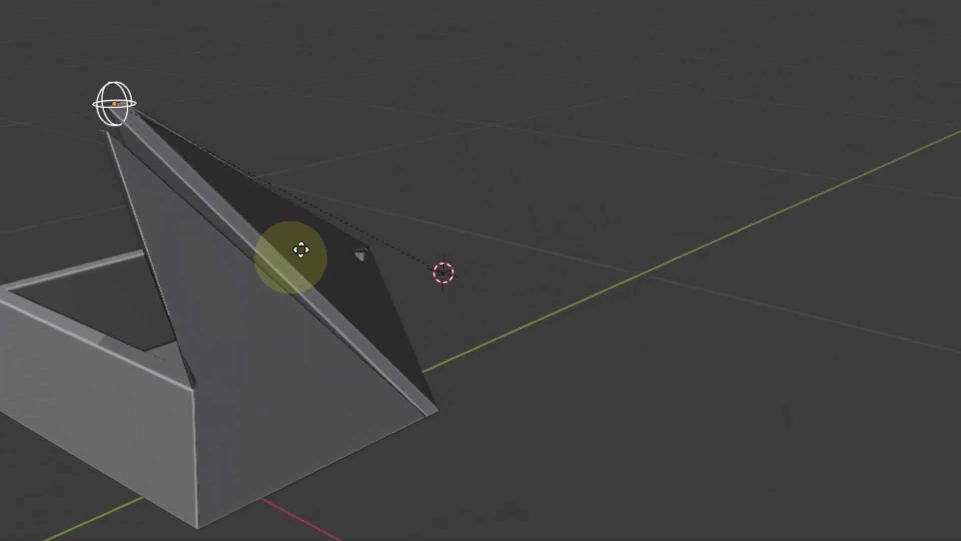
{"action": "right_click", "coordinate": [707, 290]}
{"action": "middle_click_drag", "start_coordinate": [708, 290], "coordinate": [373, 251]}
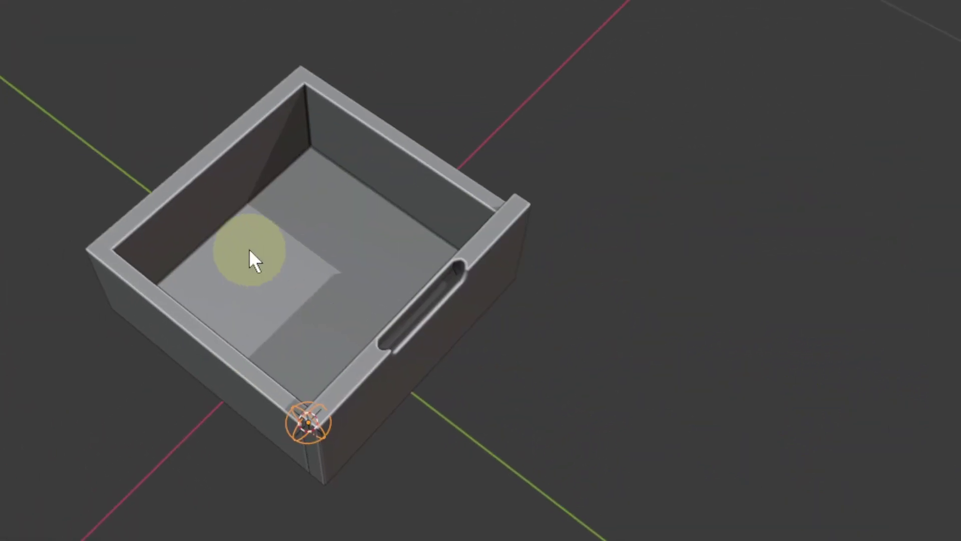
- Deselect the drawer's vertices in Edit Mode, and save the file from Object Mode
{"action": "scroll", "coordinate": [249, 251], "scroll_direction": "up", "scroll_amount": 2}
{"action": "key", "text": "Tab"}
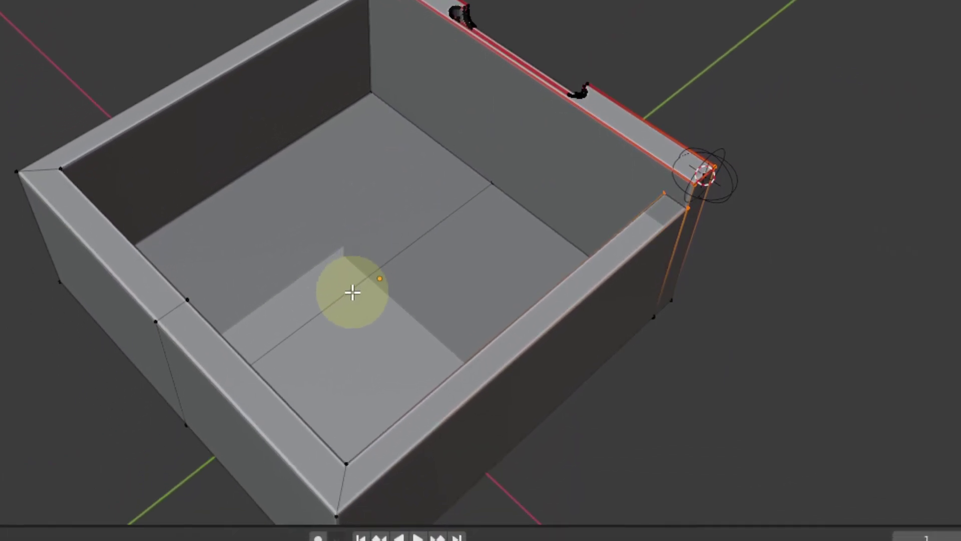
{"action": "left_click", "coordinate": [353, 293], "text": "alt"}
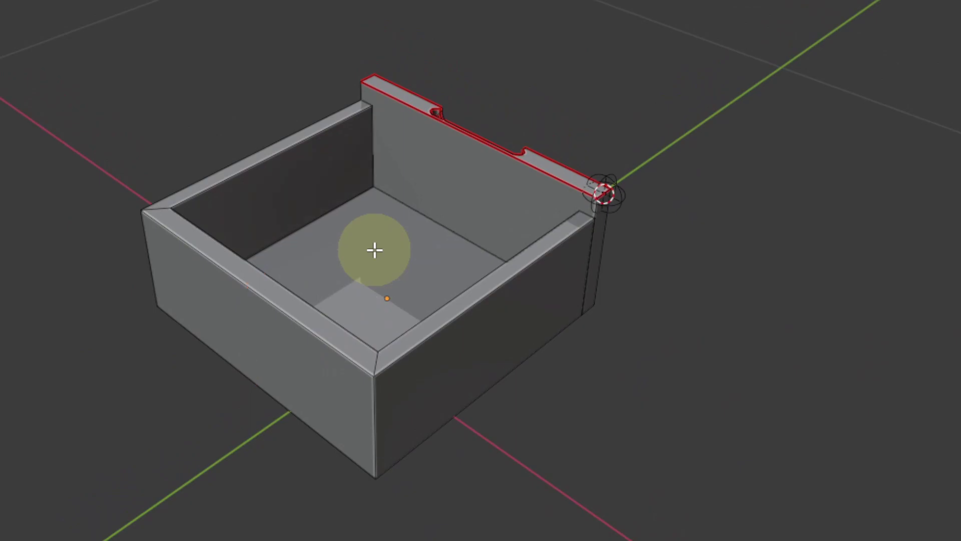
{"action": "middle_click_drag", "start_coordinate": [405, 292], "coordinate": [349, 288]}
{"action": "key", "text": "Tab"}
{"action": "middle_click_drag", "start_coordinate": [407, 248], "coordinate": [371, 286]}
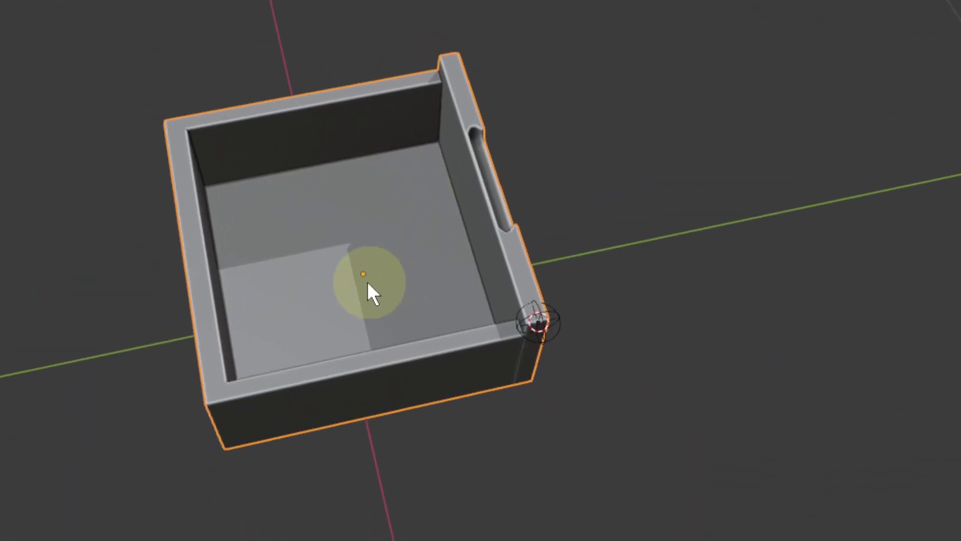
{"action": "key", "text": "ctrl+s"}
- Duplicate the corner empty along X in front view, placing the copy at the drawer front's opposite end, about X 0.177 m
{"action": "left_click", "coordinate": [538, 249]}
{"action": "middle_click_drag", "start_coordinate": [538, 248], "coordinate": [250, 257]}
{"action": "left_click", "coordinate": [249, 250]}
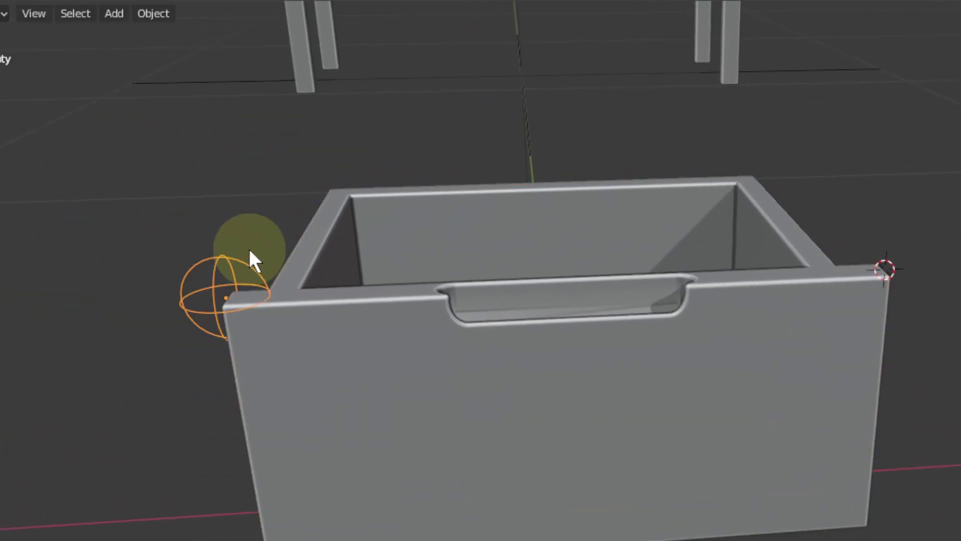
{"action": "key", "text": "KP_1"}
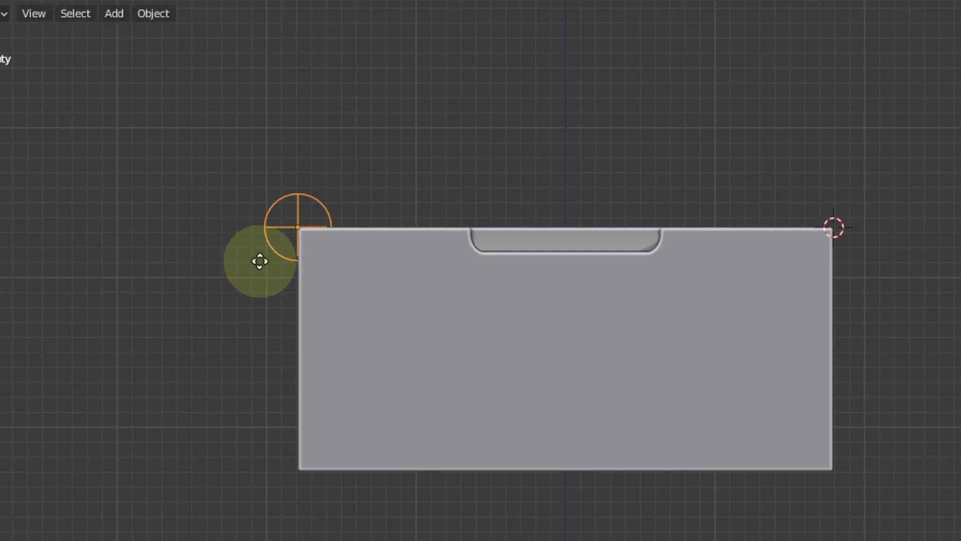
{"action": "key", "text": "shift+d"}
{"action": "key", "text": "x"}
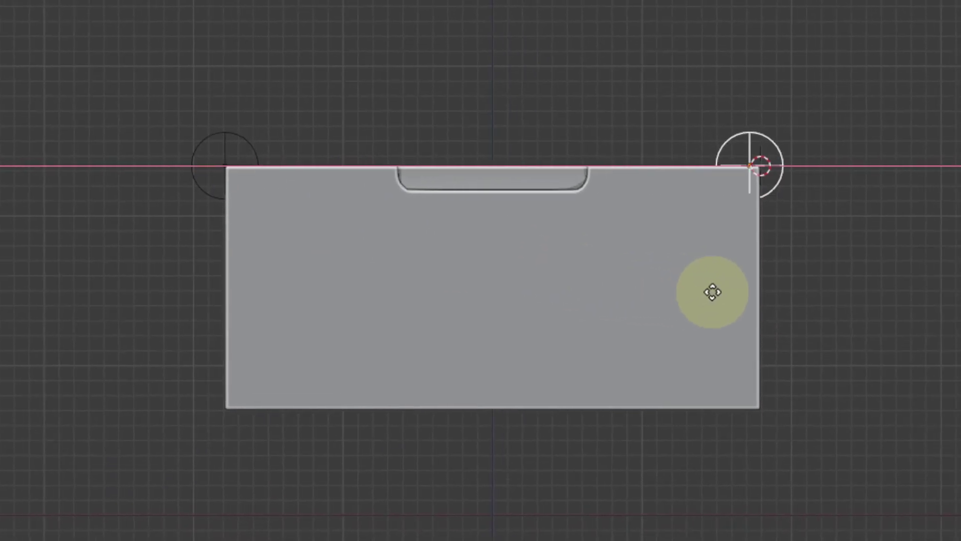
{"action": "left_click", "coordinate": [712, 290]}
- Hook the vertices at the drawer front's upper right corner to the duplicated empty, using wireframe to select them
{"action": "middle_click_drag", "start_coordinate": [648, 275], "coordinate": [482, 292]}
{"action": "left_click", "coordinate": [494, 285], "text": "shift"}
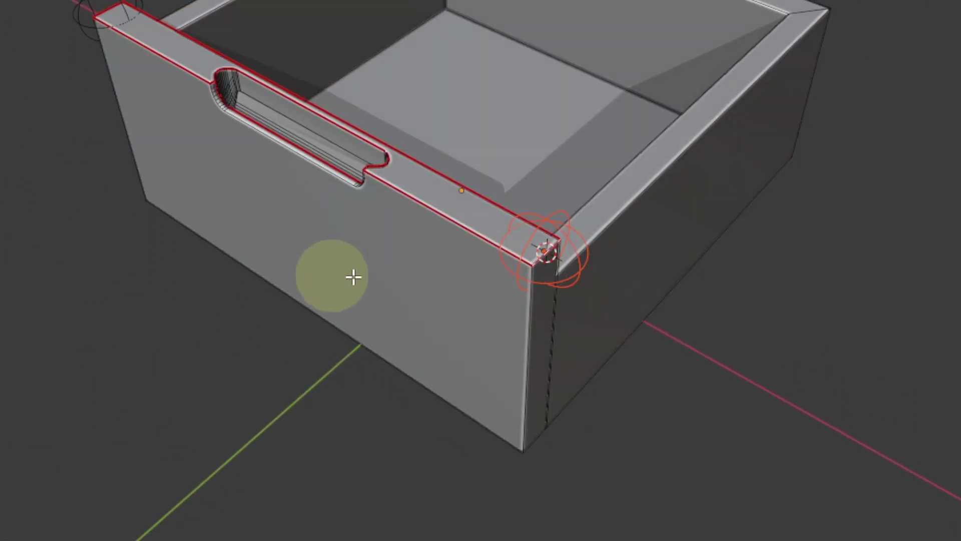
{"action": "key", "text": "shift+z"}
{"action": "mouse_move", "coordinate": [590, 290]}
{"action": "middle_mouse_down"}
{"action": "mouse_move", "coordinate": [487, 281]}
{"action": "mouse_move", "coordinate": [545, 287]}
{"action": "mouse_move", "coordinate": [522, 249]}
{"action": "mouse_move", "coordinate": [521, 167]}
{"action": "middle_mouse_up"}
{"action": "left_click_drag", "start_coordinate": [521, 168], "coordinate": [595, 290]}
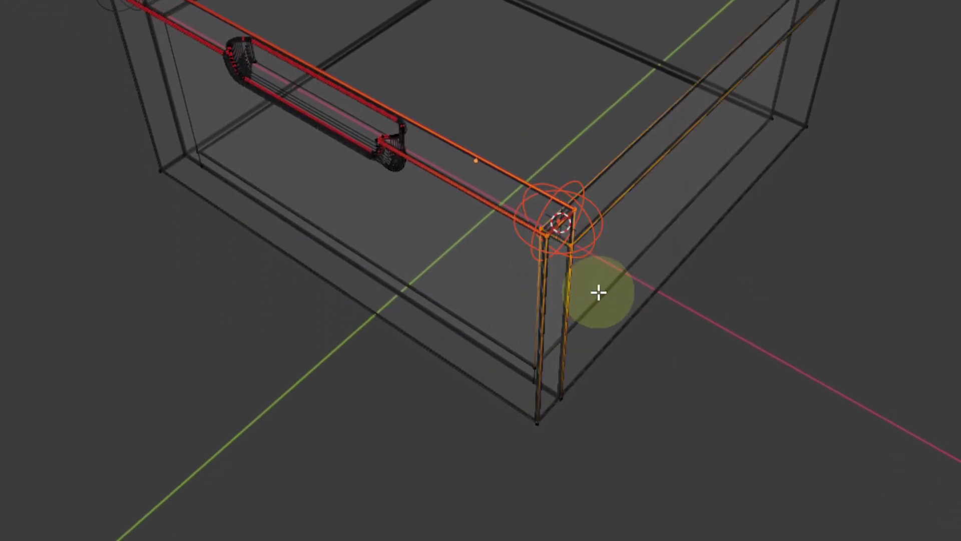
{"action": "key", "text": "ctrl+h"}
{"action": "left_click", "coordinate": [600, 283]}
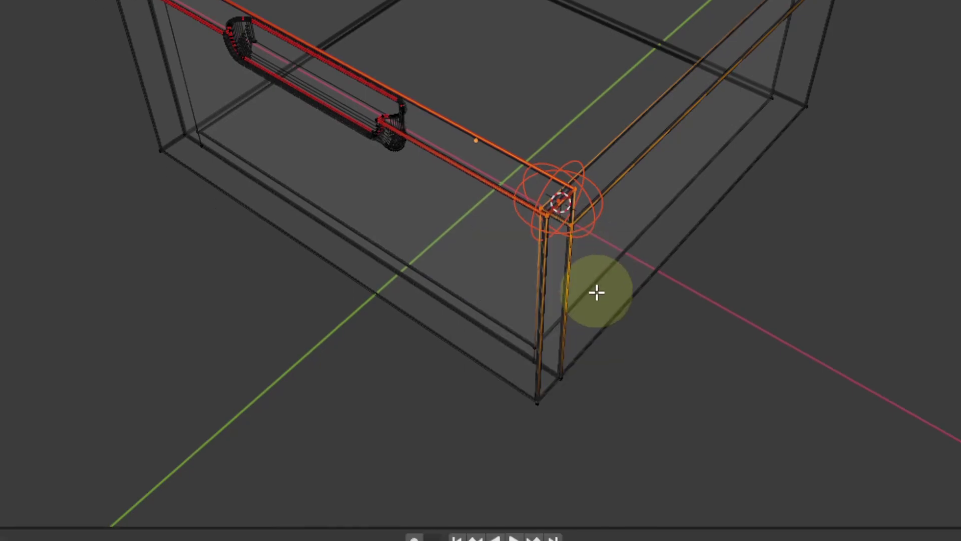
- Return to Object Mode with solid shading and select the drawer to inspect its Hook modifiers
{"action": "key", "text": "Tab"}
{"action": "scroll", "coordinate": [597, 292], "scroll_direction": "down", "scroll_amount": 3}
{"action": "key", "text": "z"}
{"action": "left_click", "coordinate": [623, 268]}
{"action": "scroll", "coordinate": [408, 286], "scroll_direction": "up", "scroll_amount": 4}
{"action": "middle_click_drag", "start_coordinate": [414, 272], "coordinate": [554, 284]}
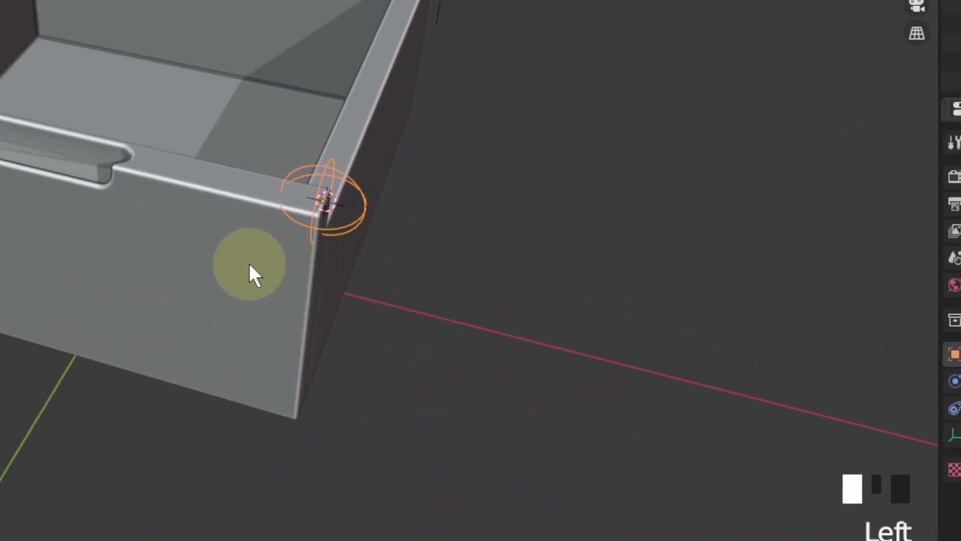
{"action": "left_click", "coordinate": [220, 203]}
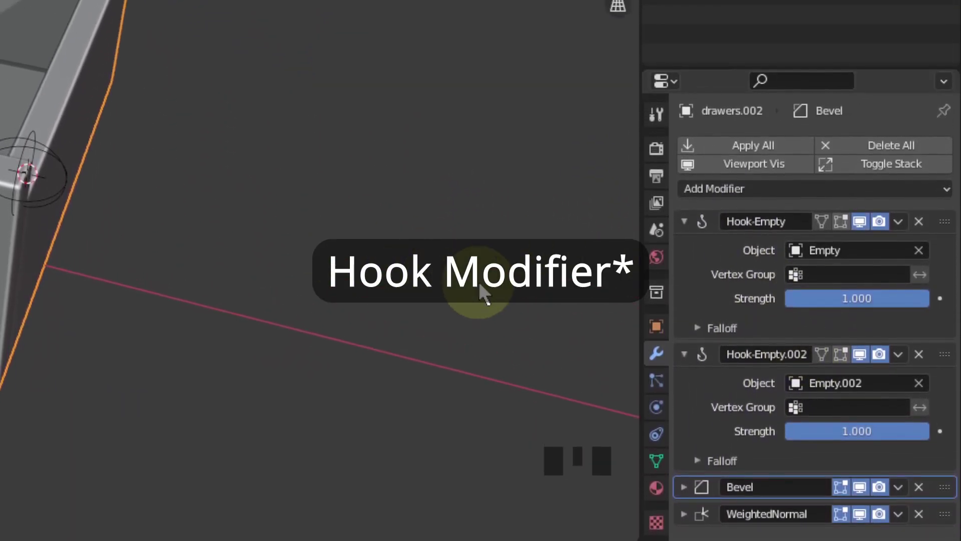
{"action": "key", "text": "ctrl+alt+q"}
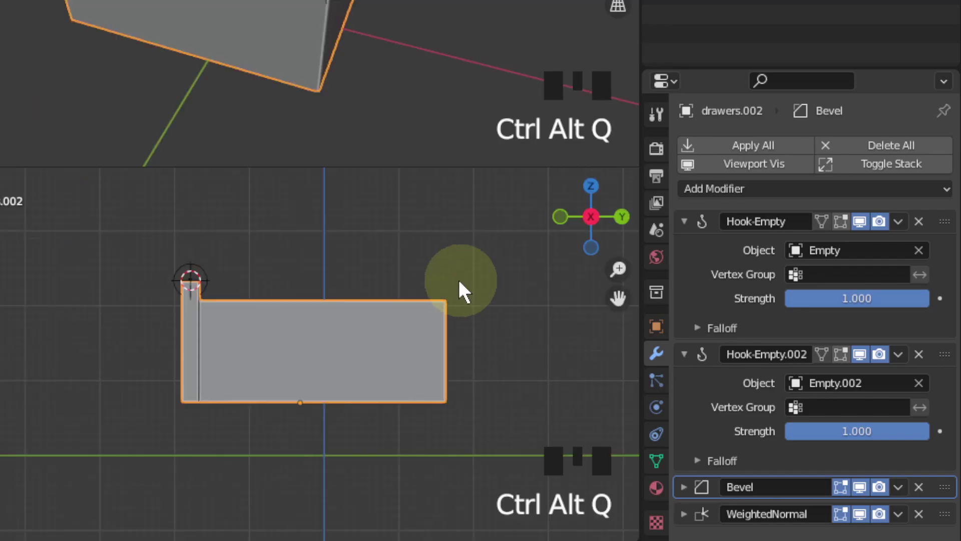
- Duplicate both front empties along Y in top view, placing the copies at the drawer's rear corners, about Y 0.162 m
{"action": "left_click", "coordinate": [395, 265]}
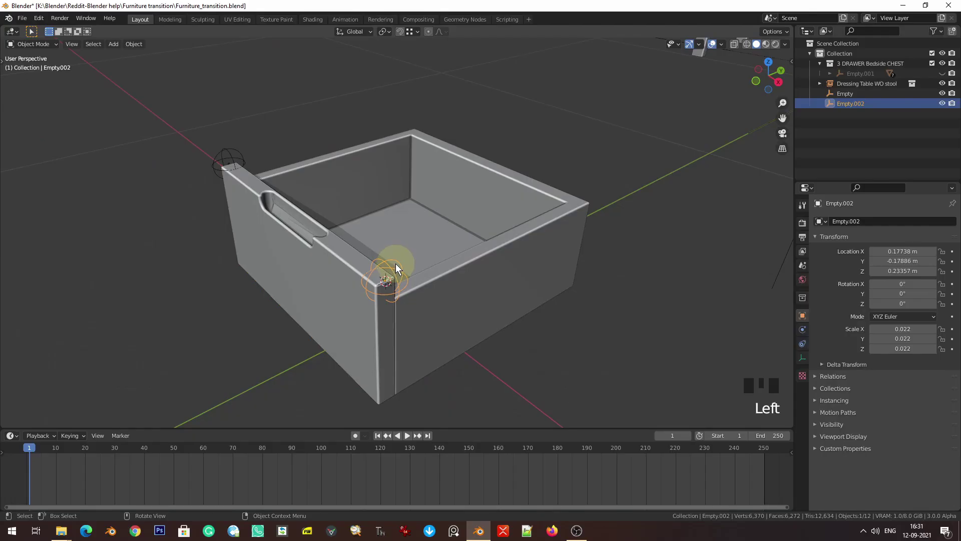
{"action": "key", "text": "KP_7"}
{"action": "left_click", "coordinate": [203, 326], "text": "shift"}
{"action": "middle_click_drag", "start_coordinate": [203, 326], "coordinate": [251, 377], "text": "shift"}
{"action": "key", "text": "shift+d"}
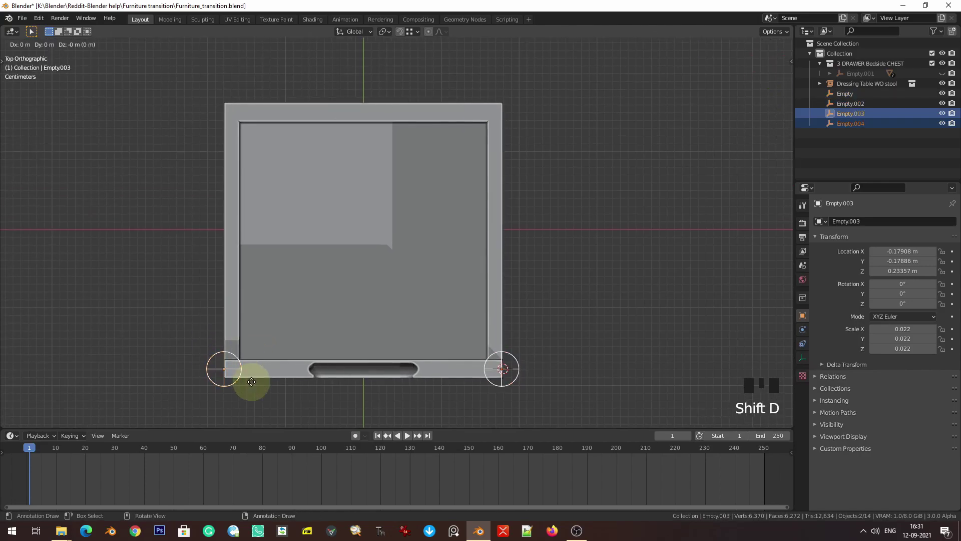
{"action": "key", "text": "y"}
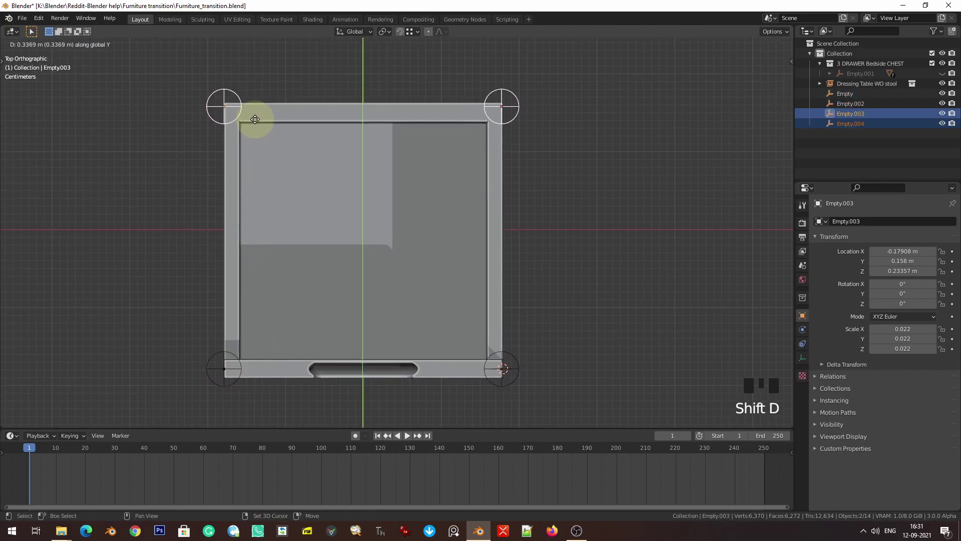
{"action": "left_click", "coordinate": [262, 91]}
- Lower the two rear empties along Z to the height of the drawer's rear upper edge
{"action": "middle_click_drag", "start_coordinate": [262, 91], "coordinate": [371, 103]}
{"action": "scroll", "coordinate": [278, 287], "scroll_direction": "up", "scroll_amount": 2}
{"action": "middle_click_drag", "start_coordinate": [279, 287], "coordinate": [255, 257]}
{"action": "key", "text": "g"}
{"action": "key", "text": "z"}
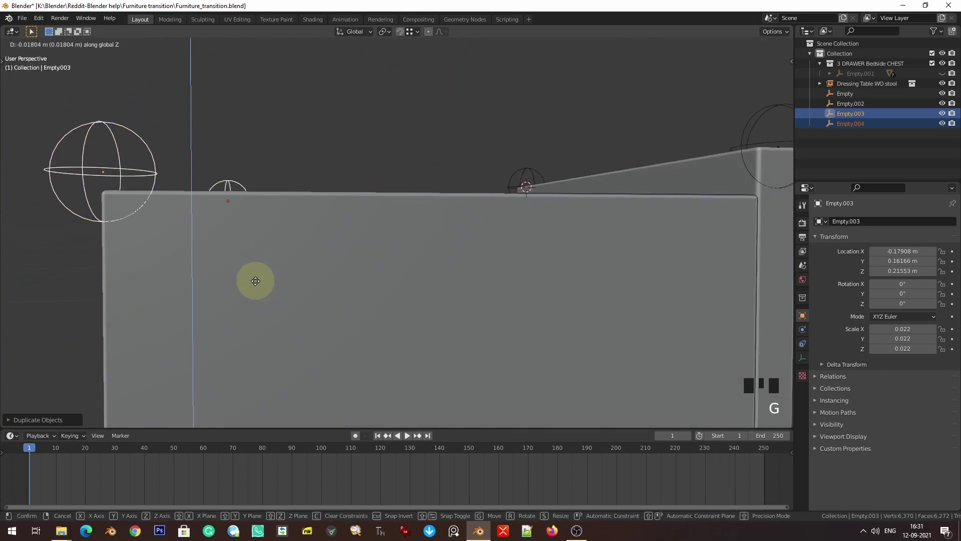
{"action": "left_click", "coordinate": [268, 322]}
{"action": "scroll", "coordinate": [262, 295], "scroll_direction": "down", "scroll_amount": 4}
- Hook the vertices at the drawer's rear left upper corner to the empty there, selecting them in wireframe
{"action": "left_click", "coordinate": [266, 245]}
{"action": "middle_click_drag", "start_coordinate": [266, 246], "coordinate": [278, 311]}
{"action": "left_click", "coordinate": [245, 261]}
{"action": "scroll", "coordinate": [246, 273], "scroll_direction": "up", "scroll_amount": 5}
{"action": "scroll", "coordinate": [326, 296], "scroll_direction": "down", "scroll_amount": 3}
{"action": "left_click", "coordinate": [340, 274], "text": "shift"}
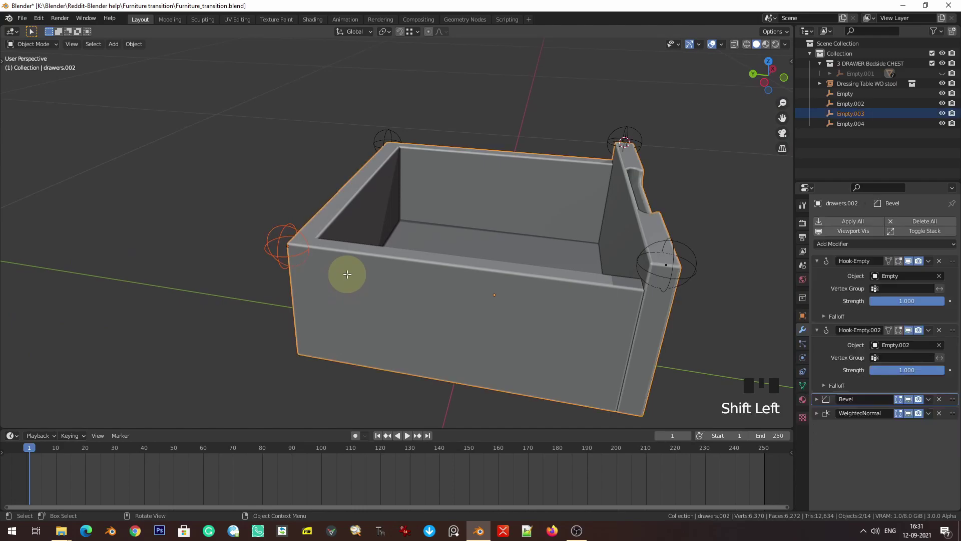
{"action": "key", "text": "Tab"}
{"action": "key", "text": "shift+z"}
{"action": "middle_click_drag", "start_coordinate": [325, 254], "coordinate": [264, 225]}
{"action": "left_click_drag", "start_coordinate": [241, 196], "coordinate": [313, 249]}
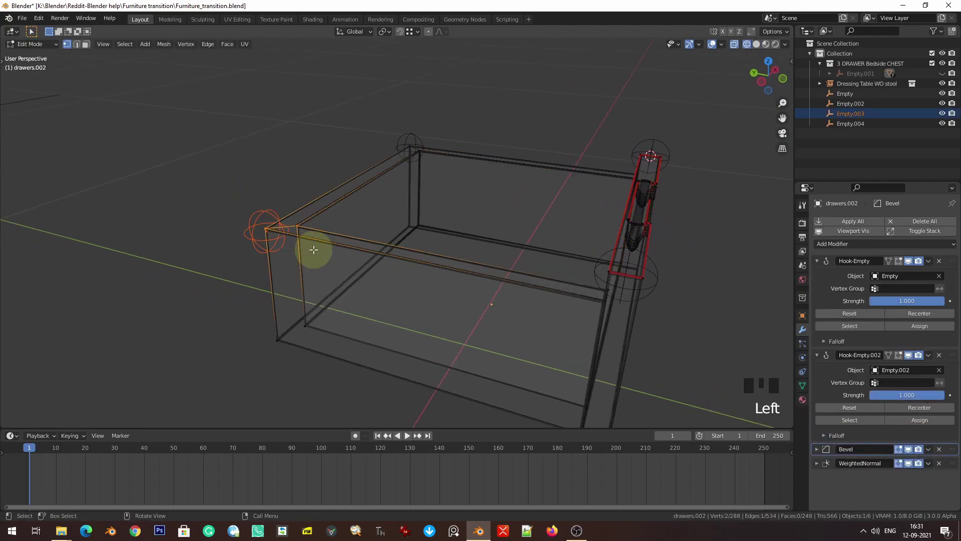
{"action": "key", "text": "ctrl+h"}
{"action": "left_click", "coordinate": [313, 249]}
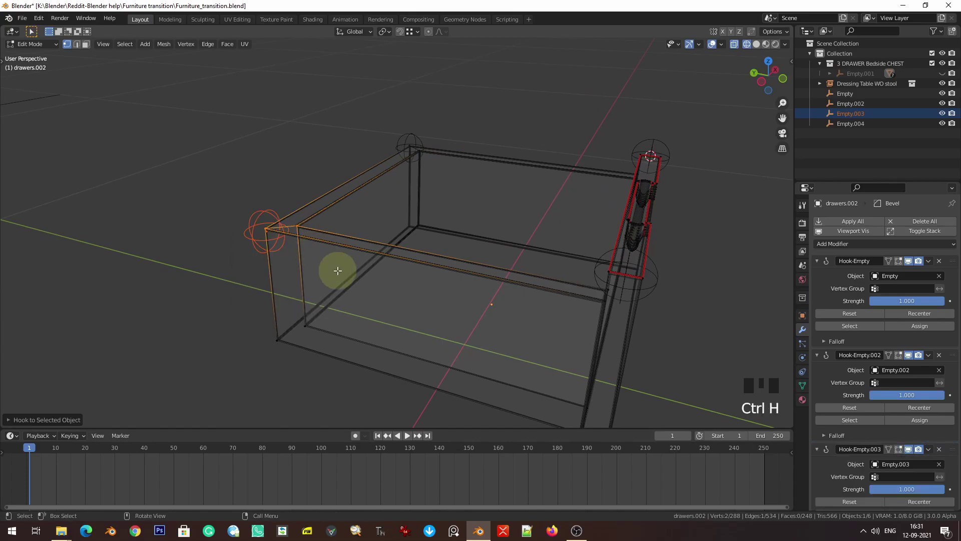
- Hook the vertices at the drawer's rear right upper corner to the empty there, selecting them in wireframe
{"action": "key", "text": "Tab"}
{"action": "middle_click_drag", "start_coordinate": [455, 285], "coordinate": [352, 294]}
{"action": "key", "text": "z"}
{"action": "left_click", "coordinate": [596, 293]}
{"action": "left_click", "coordinate": [567, 205]}
{"action": "left_click", "coordinate": [551, 235], "text": "shift"}
{"action": "key", "text": "Tab"}
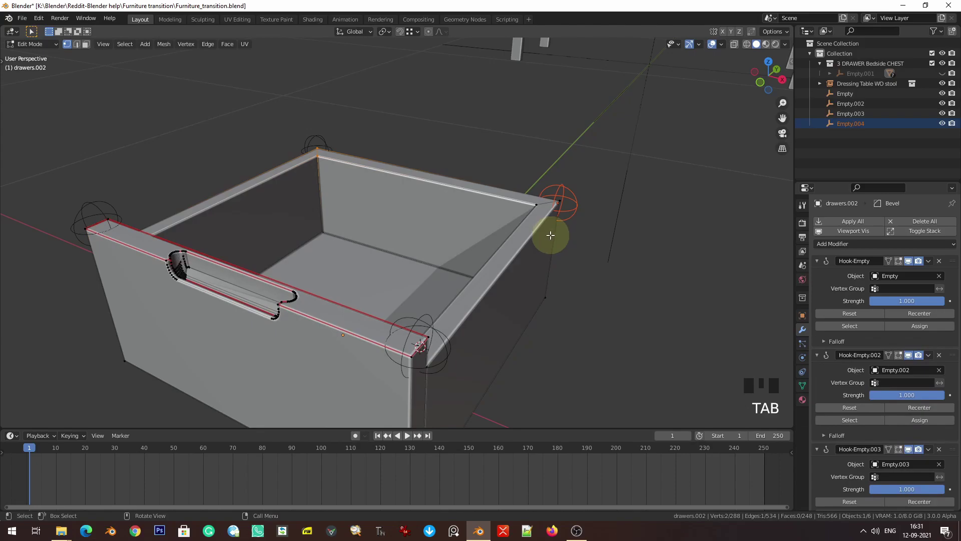
{"action": "key", "text": "alt+z"}
{"action": "left_click_drag", "start_coordinate": [533, 169], "coordinate": [579, 232]}
{"action": "key", "text": "ctrl+h"}
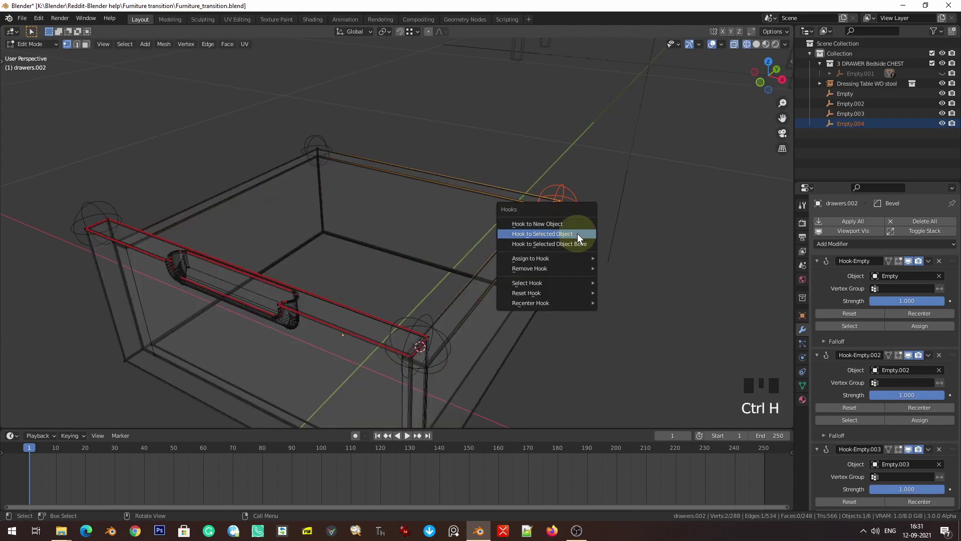
{"action": "left_click", "coordinate": [578, 234]}
- Return to Object Mode with solid shading and save the file
{"action": "key", "text": "Tab"}
{"action": "key", "text": "alt+z"}
{"action": "scroll", "coordinate": [500, 242], "scroll_direction": "down", "scroll_amount": 2}
{"action": "middle_click_drag", "start_coordinate": [500, 242], "coordinate": [525, 246]}
{"action": "key", "text": "ctrl+s"}
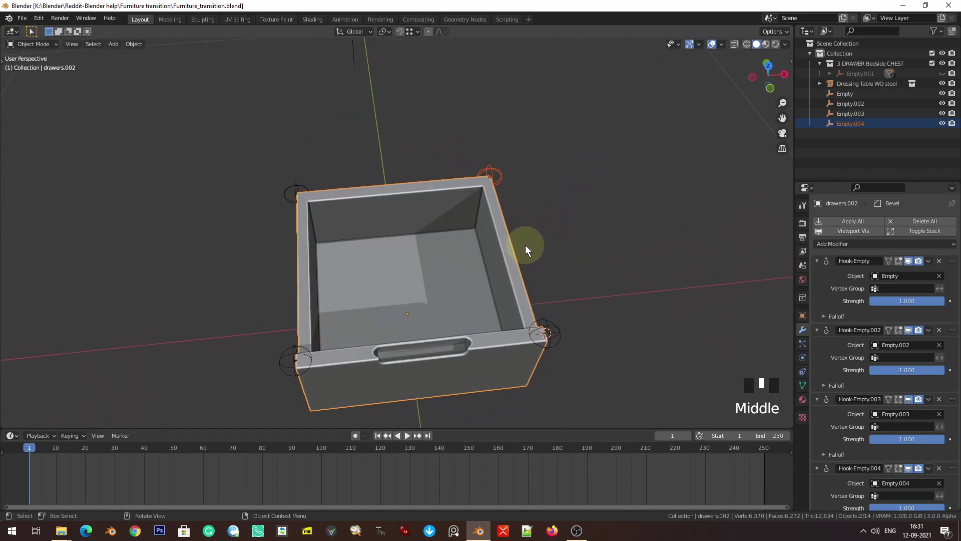
- Select all four corner empties and try scaling them together
{"action": "left_click", "coordinate": [290, 190]}
{"action": "left_click", "coordinate": [299, 359], "text": "shift"}
{"action": "left_click", "coordinate": [559, 328], "text": "shift"}
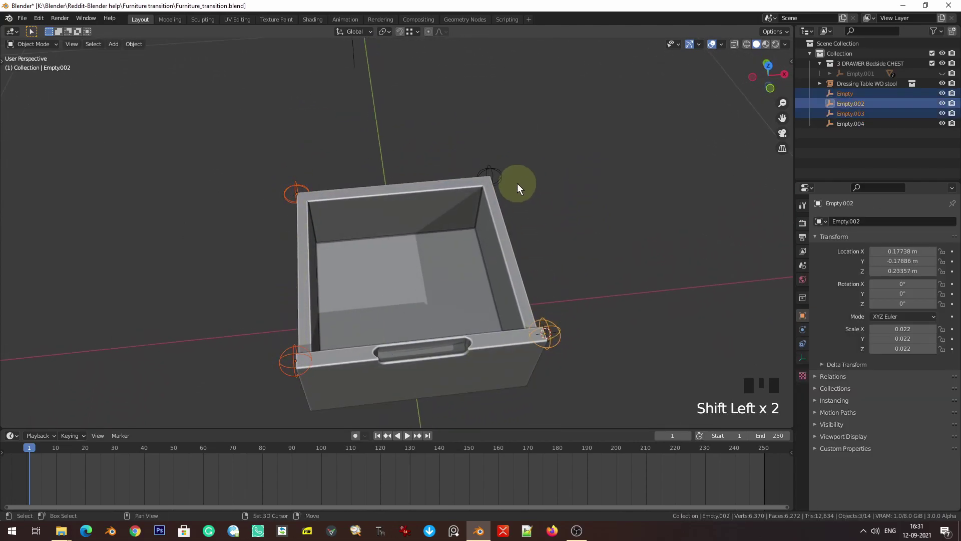
{"action": "left_click", "coordinate": [508, 175], "text": "shift"}
{"action": "scroll", "coordinate": [530, 253], "scroll_direction": "down", "scroll_amount": 3}
{"action": "middle_click_drag", "start_coordinate": [529, 253], "coordinate": [533, 283]}
{"action": "key", "text": "s"}
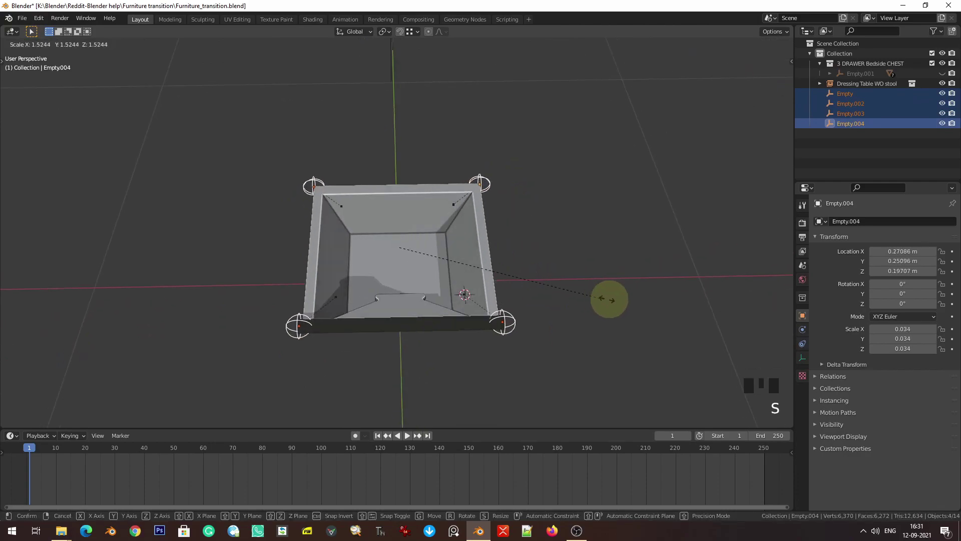
{"action": "right_click", "coordinate": [478, 263]}
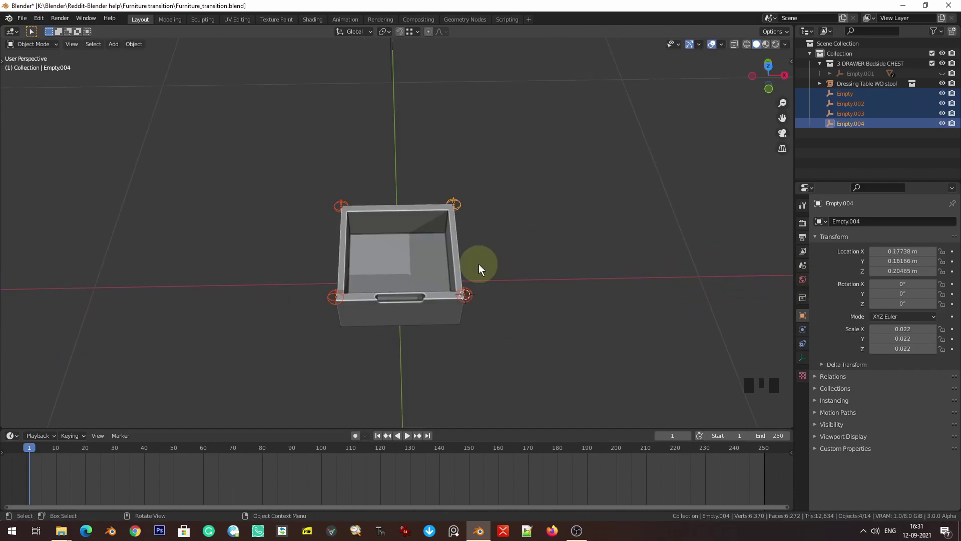
- Try scaling the four selected empties down in top view
{"action": "scroll", "coordinate": [542, 296], "scroll_direction": "up", "scroll_amount": 3}
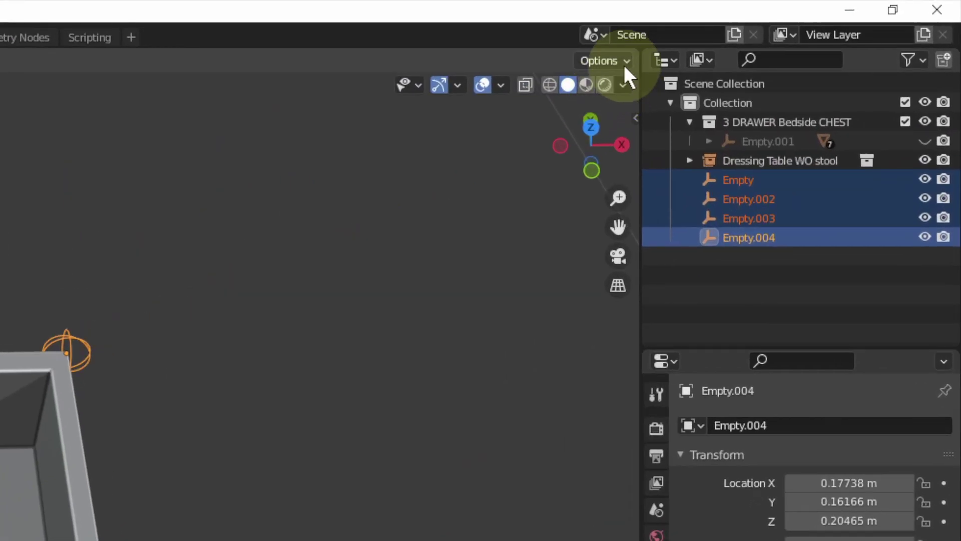
{"action": "left_click", "coordinate": [784, 32]}
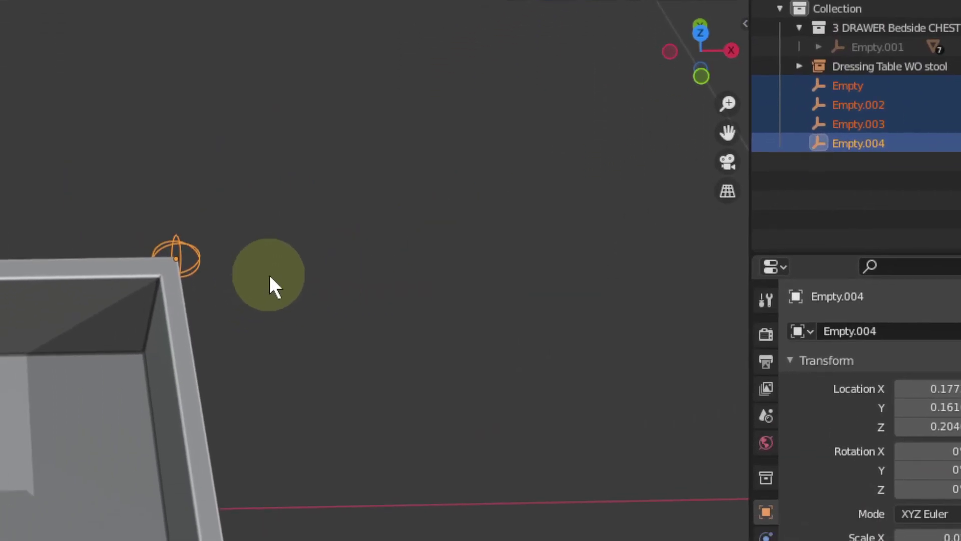
{"action": "key", "text": "shift+alt+q"}
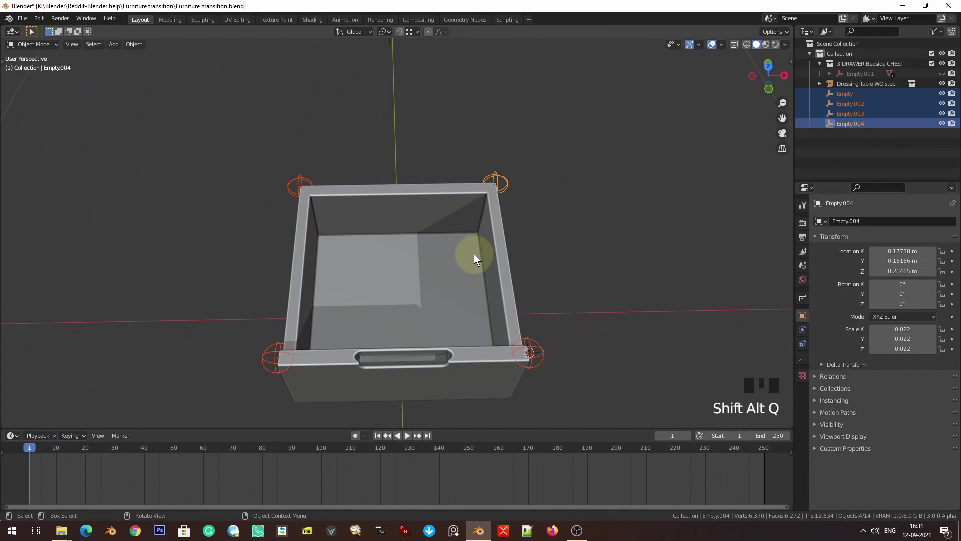
{"action": "key", "text": "KP_7"}
{"action": "middle_click_drag", "start_coordinate": [473, 255], "coordinate": [565, 293], "text": "shift"}
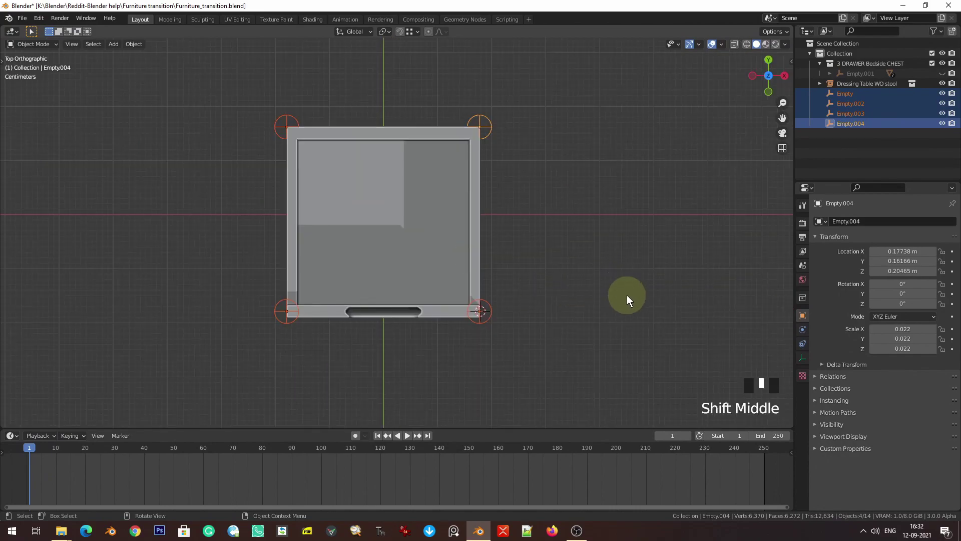
{"action": "scroll", "coordinate": [627, 295], "scroll_direction": "up", "scroll_amount": 1}
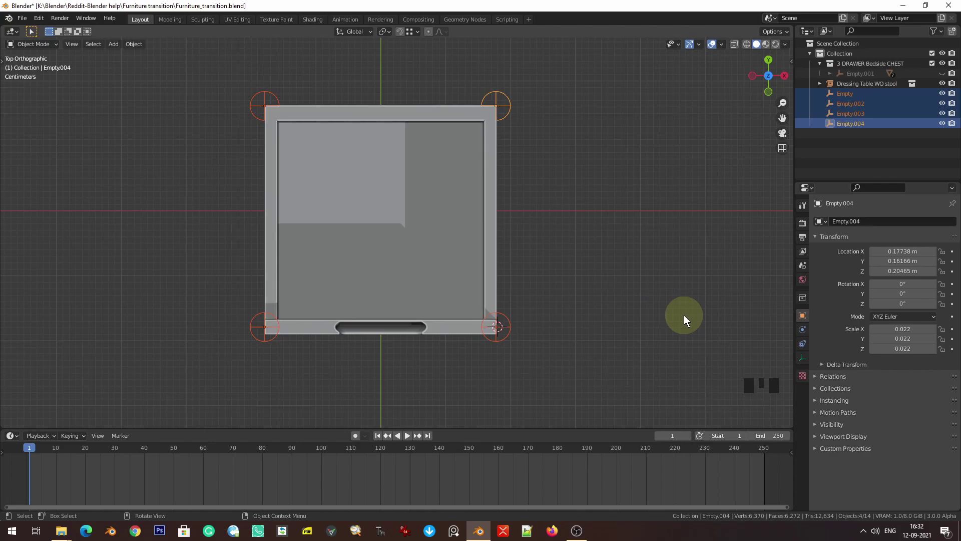
{"action": "key", "text": "s"}
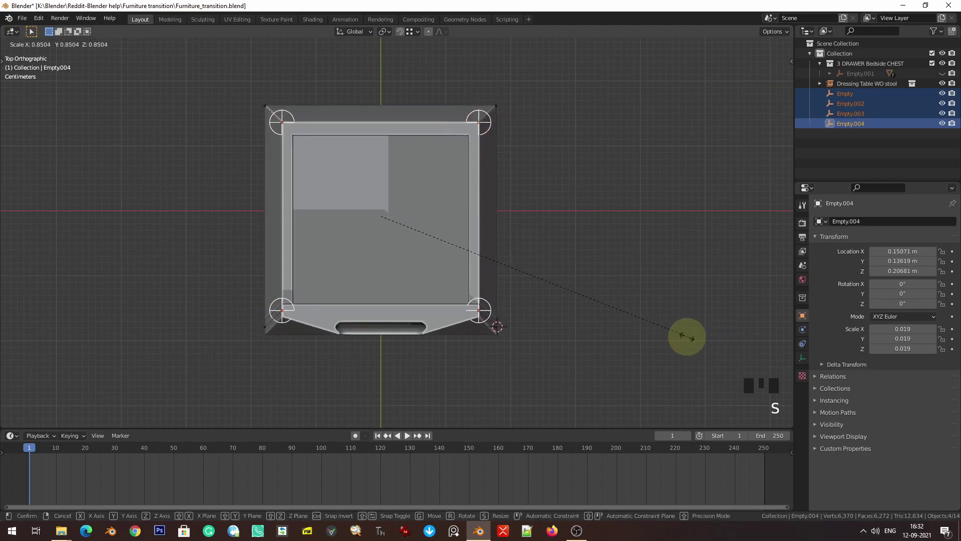
{"action": "left_click", "coordinate": [533, 292]}
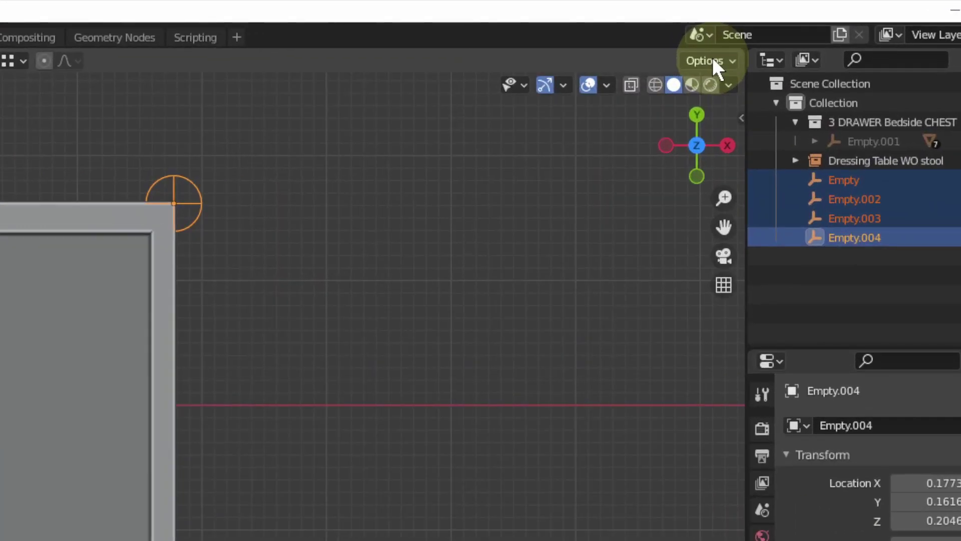
- Make transforms affect only locations and try scaling the four empties in top view
{"action": "left_click", "coordinate": [772, 31]}
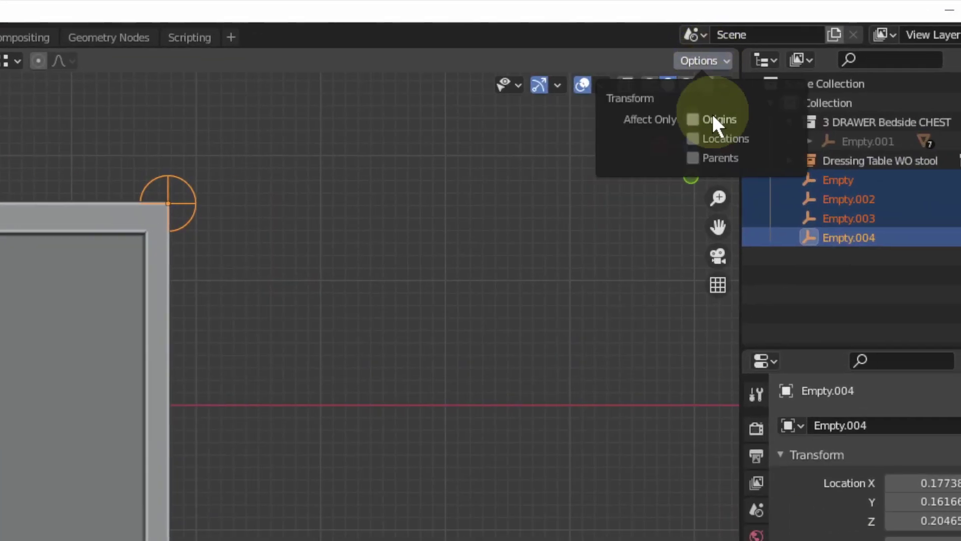
{"action": "left_click", "coordinate": [713, 139]}
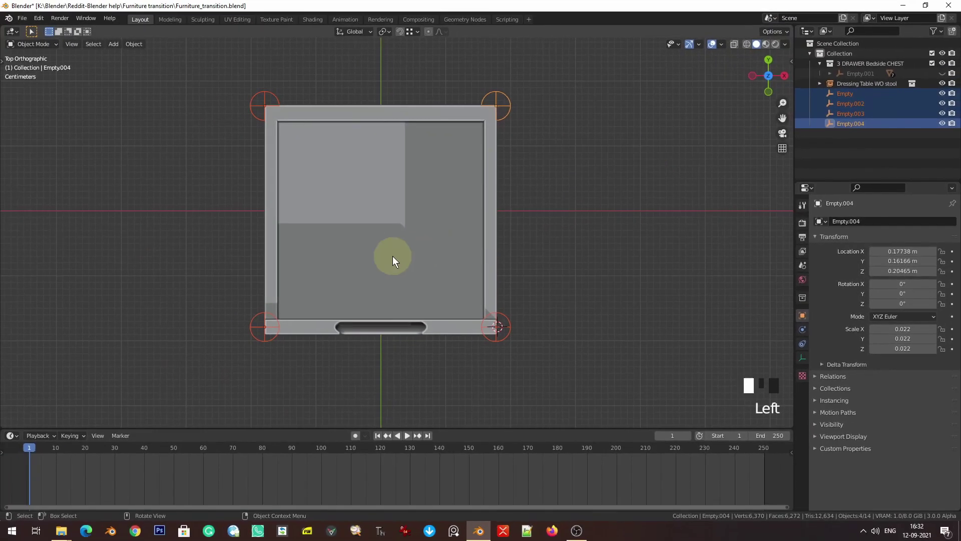
{"action": "scroll", "coordinate": [489, 262], "scroll_direction": "down", "scroll_amount": 3}
{"action": "key", "text": "s"}
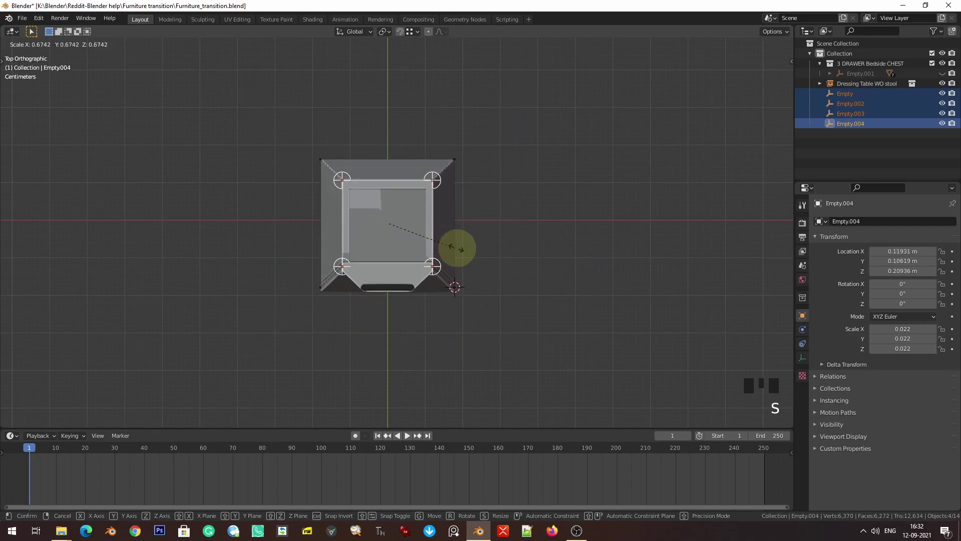
{"action": "right_click", "coordinate": [539, 255]}
{"action": "scroll", "coordinate": [301, 129], "scroll_direction": "up", "scroll_amount": 4}
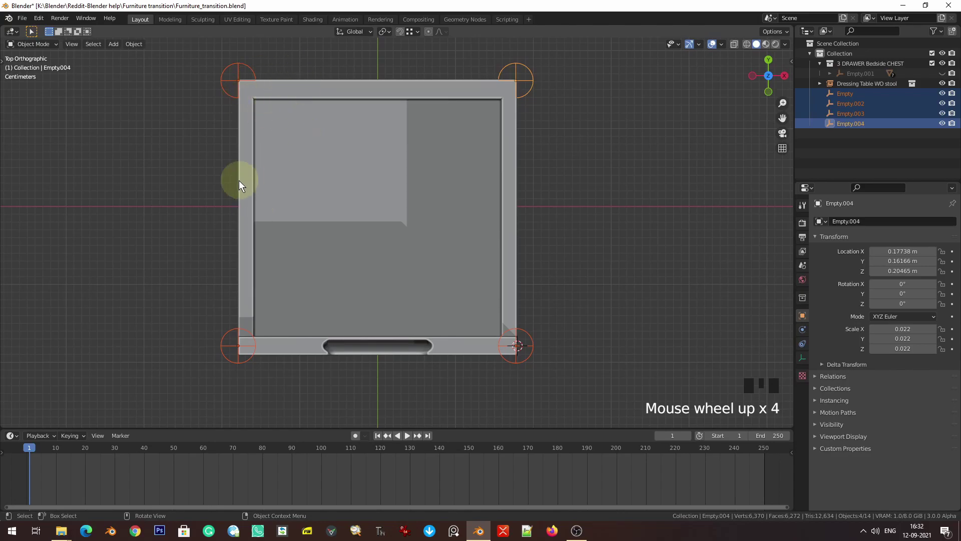
- Try spreading the four empties apart by scaling only their locations, in both top and perspective view
{"action": "scroll", "coordinate": [250, 187], "scroll_direction": "down", "scroll_amount": 2}
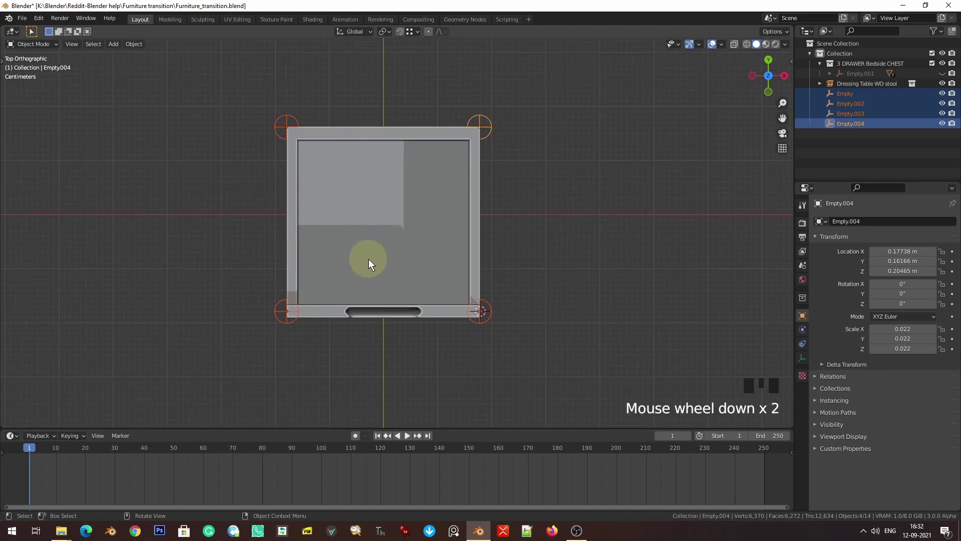
{"action": "key", "text": "s"}
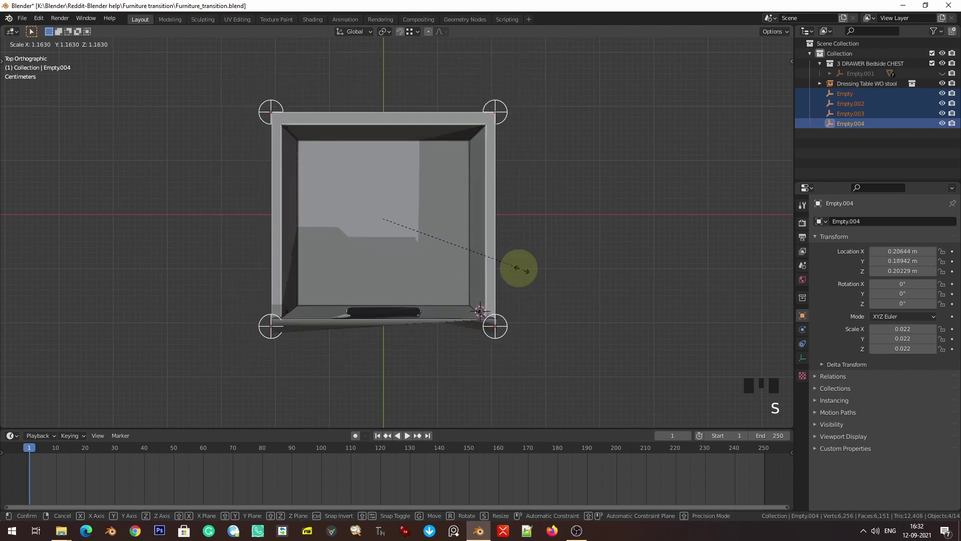
{"action": "right_click", "coordinate": [459, 253]}
{"action": "middle_click_drag", "start_coordinate": [459, 252], "coordinate": [479, 208]}
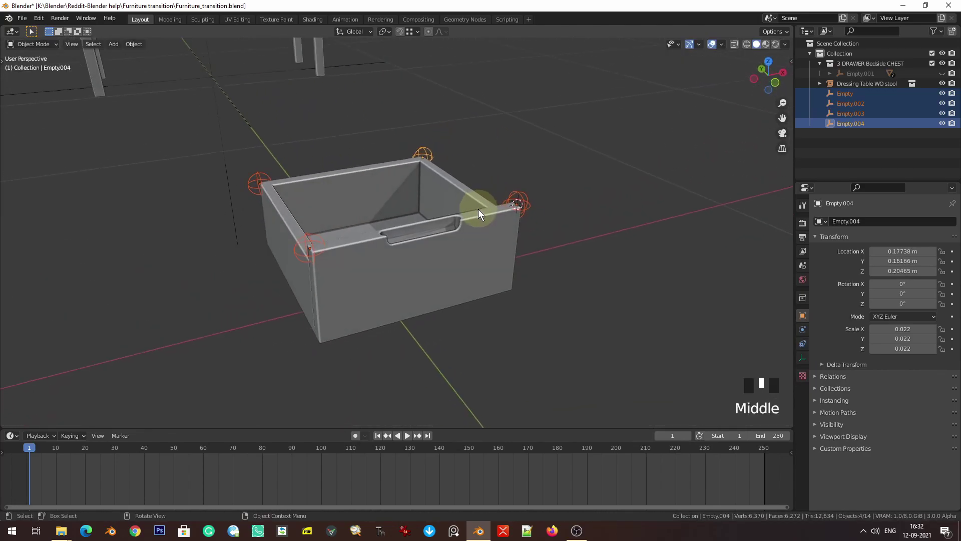
{"action": "scroll", "coordinate": [467, 224], "scroll_direction": "down", "scroll_amount": 1}
{"action": "key", "text": "s"}
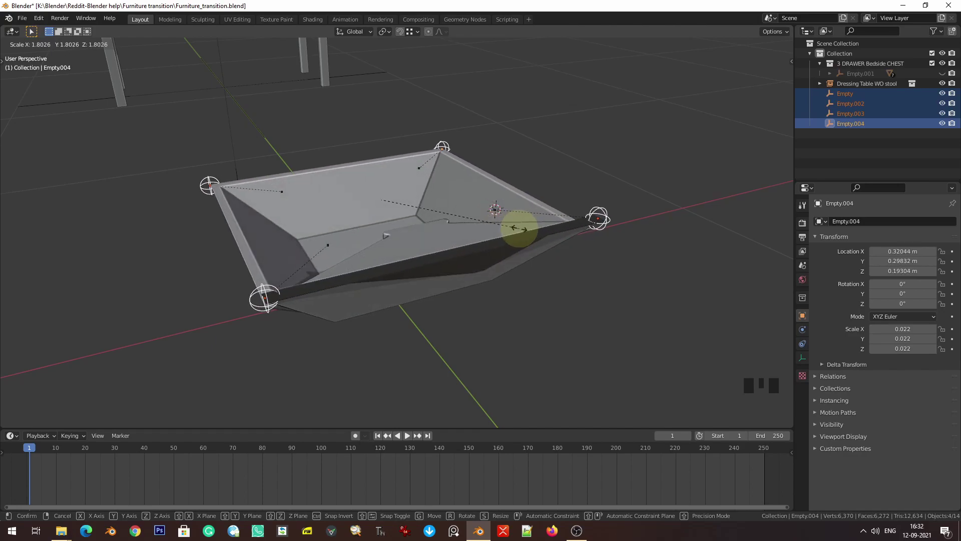
{"action": "right_click", "coordinate": [519, 228]}
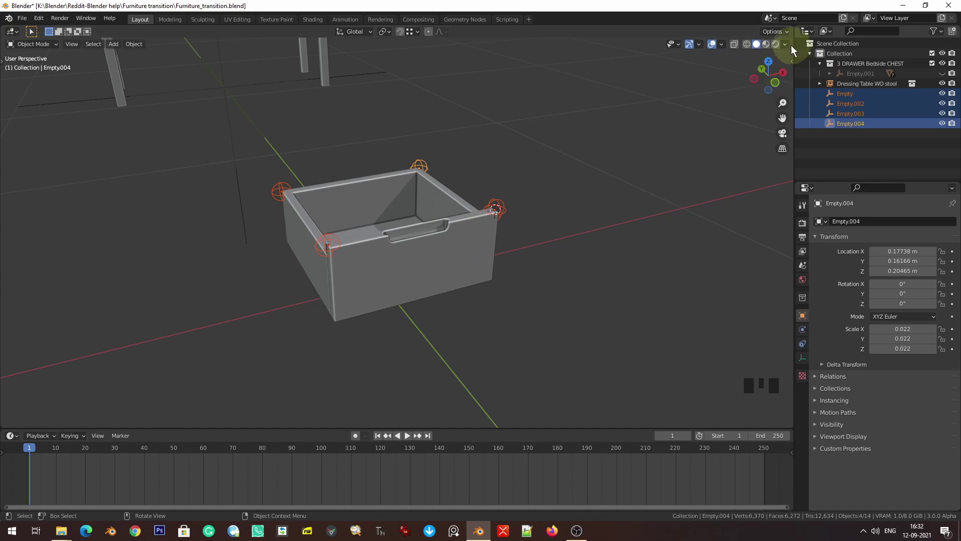
- Open the transform options once more and save the file
{"action": "left_click", "coordinate": [771, 30]}
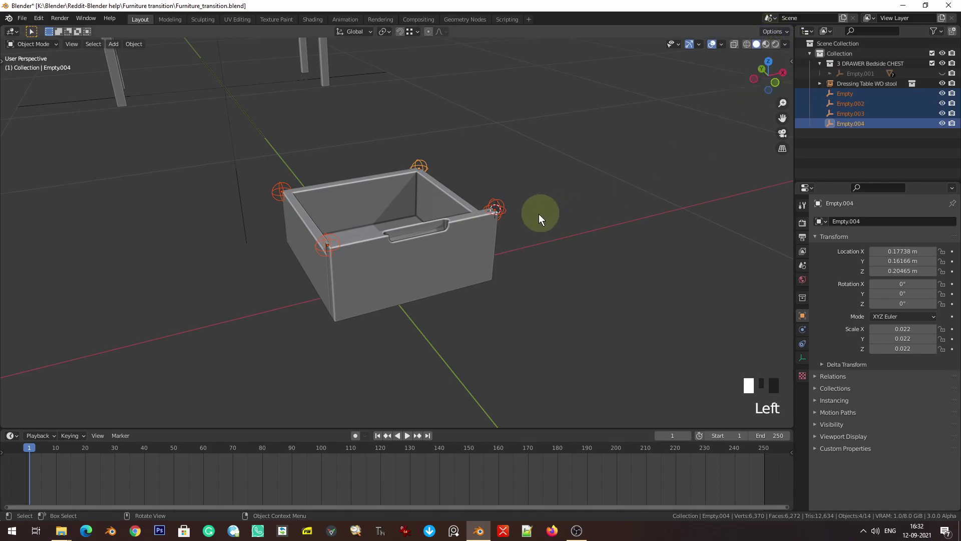
{"action": "scroll", "coordinate": [393, 209], "scroll_direction": "up", "scroll_amount": 2}
{"action": "key", "text": "ctrl+s"}
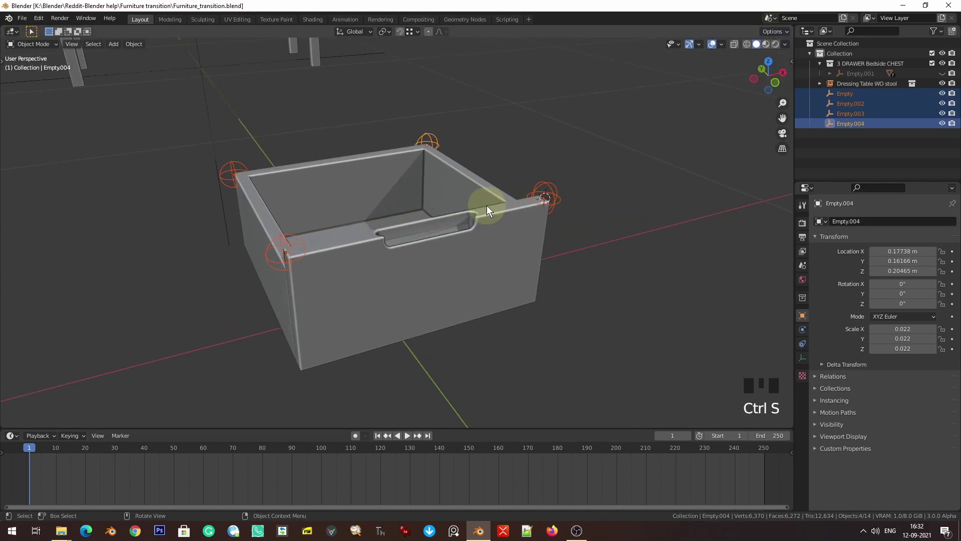
- Compare the drawer's width and handle cutout with the dressing table's drawers in front view
{"action": "left_click", "coordinate": [300, 241]}
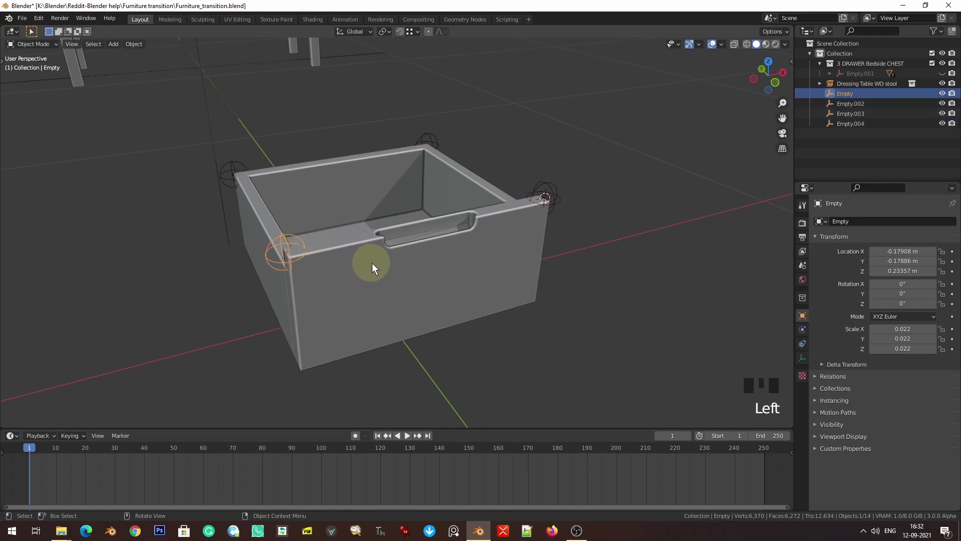
{"action": "key", "text": "KP_1"}
{"action": "scroll", "coordinate": [382, 272], "scroll_direction": "down", "scroll_amount": 5}
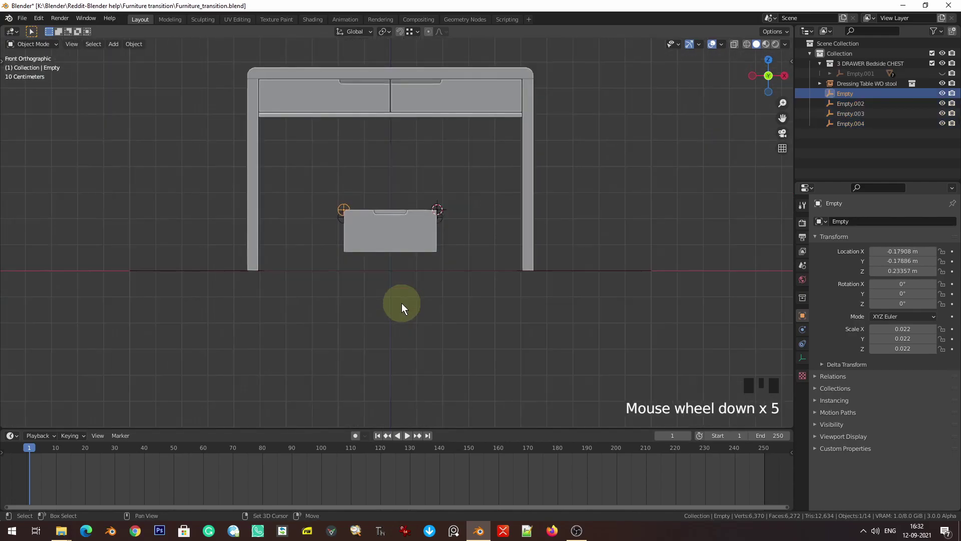
{"action": "middle_click_drag", "start_coordinate": [399, 303], "coordinate": [432, 265], "text": "shift"}
{"action": "scroll", "coordinate": [400, 248], "scroll_direction": "up", "scroll_amount": 2}
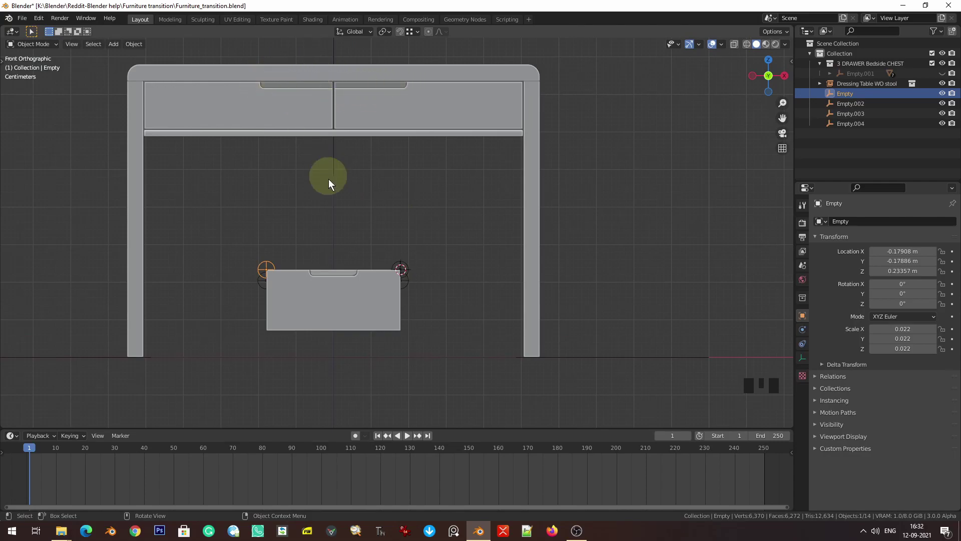
{"action": "scroll", "coordinate": [305, 301], "scroll_direction": "down", "scroll_amount": 3}
{"action": "middle_click_drag", "start_coordinate": [359, 269], "coordinate": [338, 314]}
- Duplicate the front left empty about 0.112 m along X, placing the copy at the left end of the handle cutout
{"action": "left_click", "coordinate": [197, 221]}
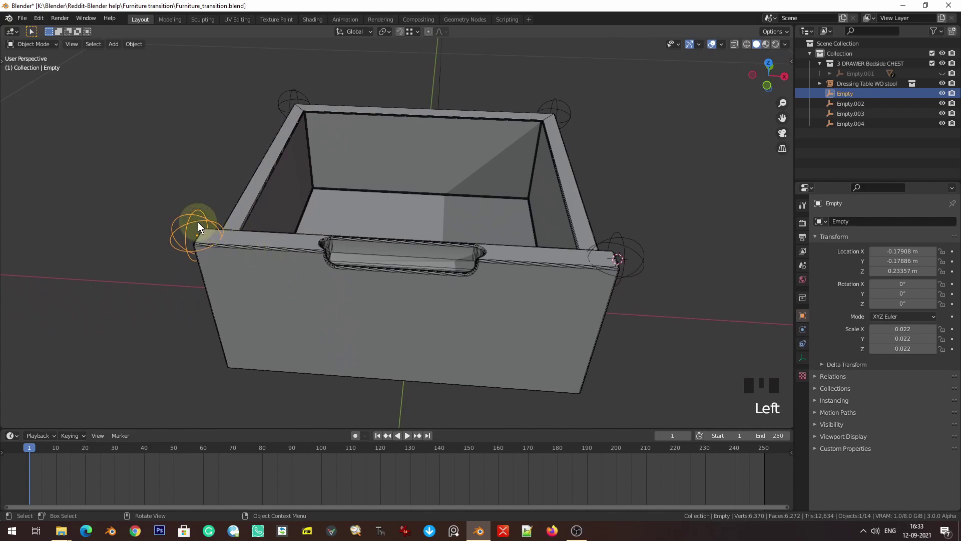
{"action": "key", "text": "shift+d"}
{"action": "key", "text": "x"}
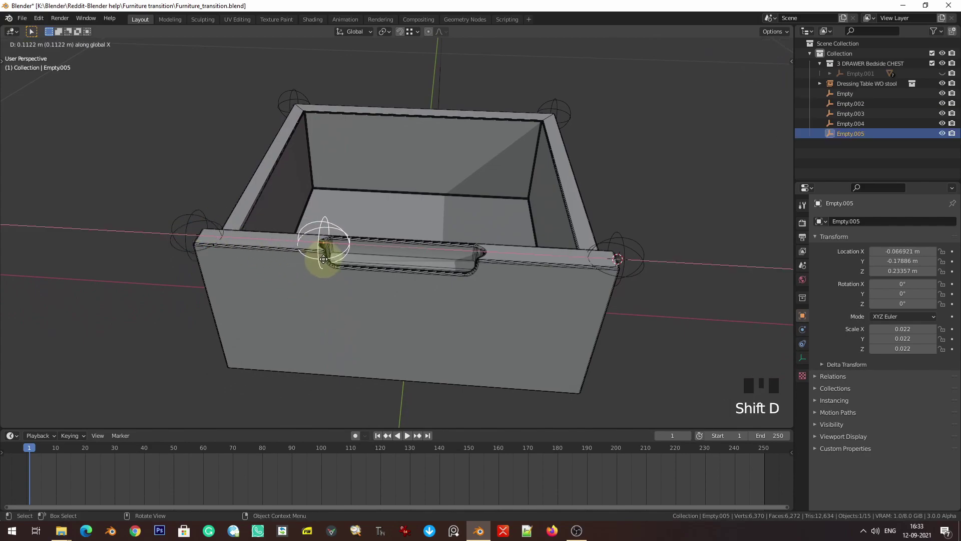
{"action": "left_click", "coordinate": [314, 259]}
{"action": "middle_click_drag", "start_coordinate": [315, 259], "coordinate": [436, 268]}
{"action": "key", "text": "KP_1"}
{"action": "scroll", "coordinate": [386, 256], "scroll_direction": "up", "scroll_amount": 2}
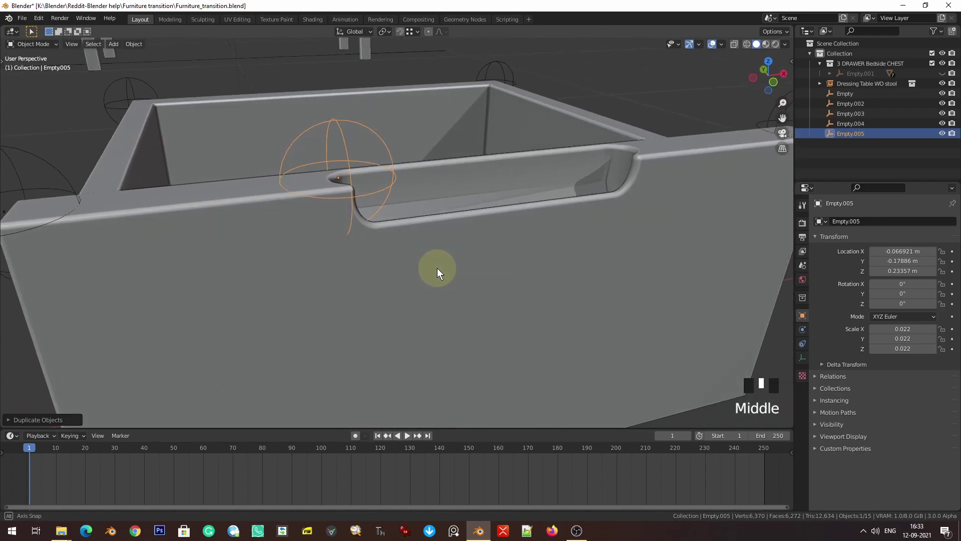
{"action": "scroll", "coordinate": [431, 266], "scroll_direction": "down", "scroll_amount": 2}
{"action": "scroll", "coordinate": [430, 268], "scroll_direction": "down", "scroll_amount": 1}
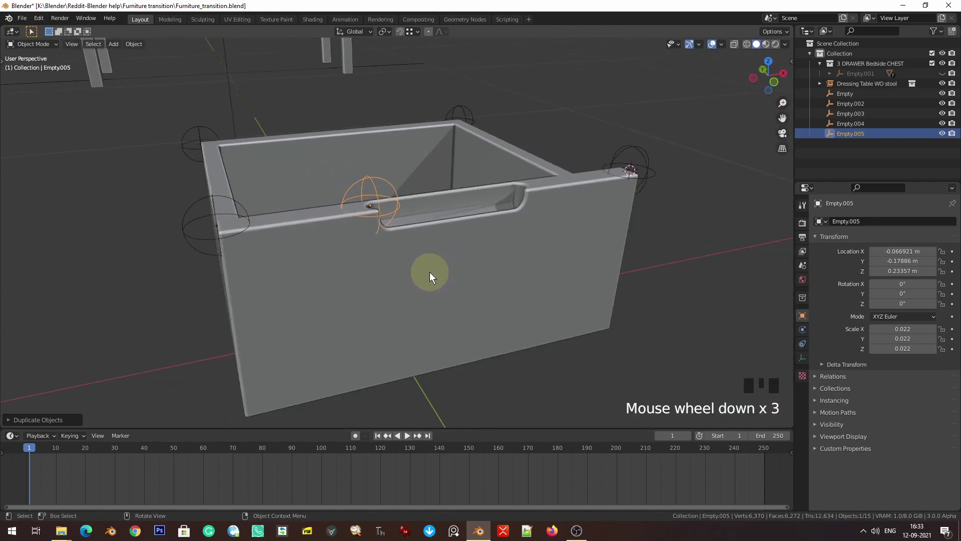
- Hook the drawer vertices at the left end of the handle cutout to the empty placed there
{"action": "left_click", "coordinate": [397, 265], "text": "shift"}
{"action": "key", "text": "Tab"}
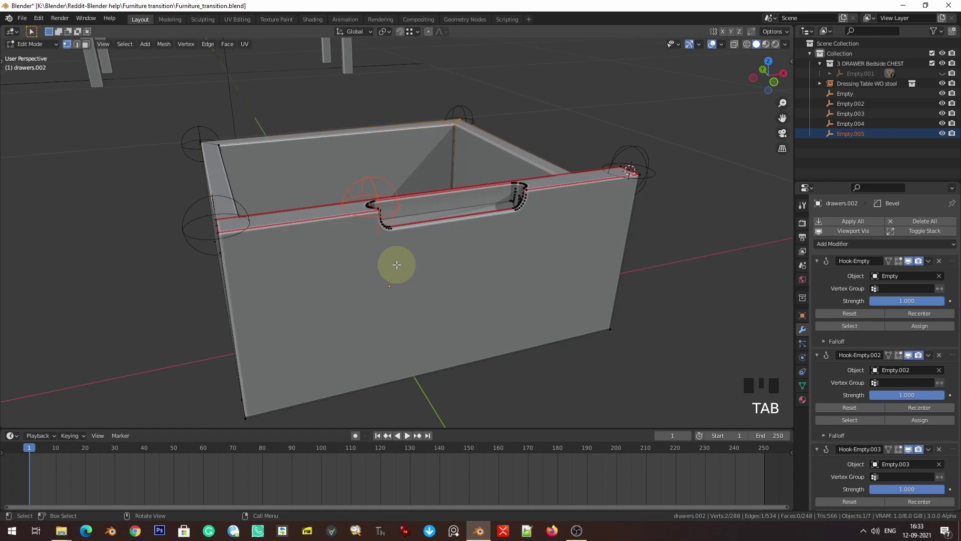
{"action": "key", "text": "z"}
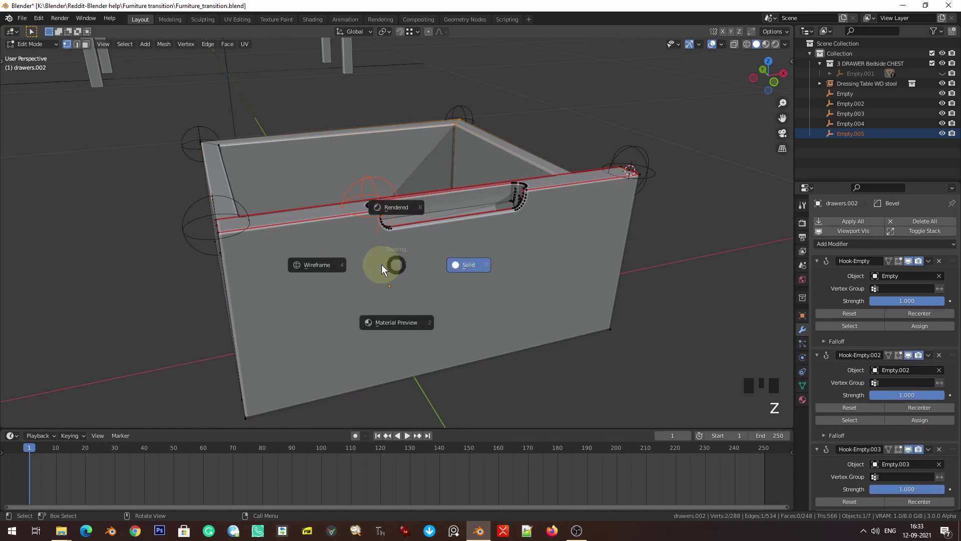
{"action": "left_click", "coordinate": [182, 264]}
{"action": "middle_click_drag", "start_coordinate": [427, 264], "coordinate": [401, 281]}
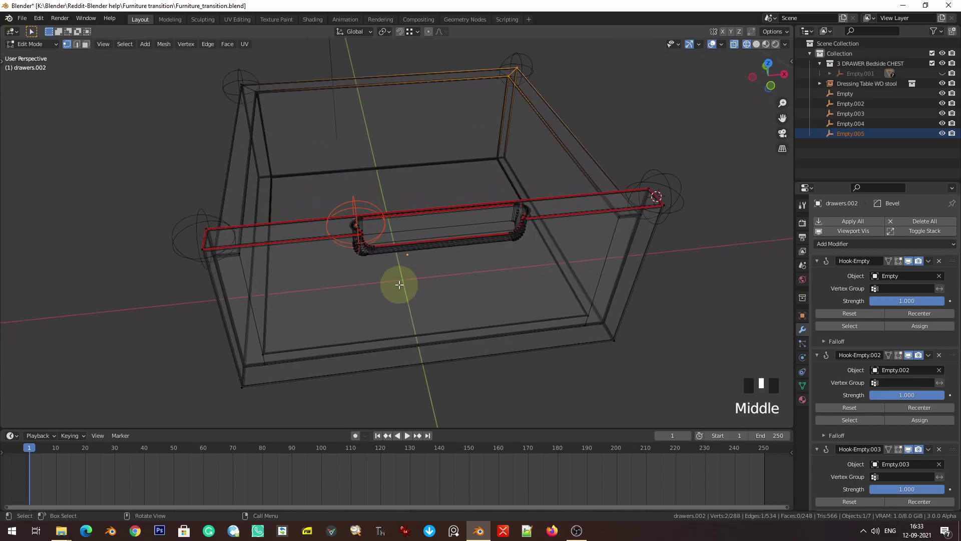
{"action": "scroll", "coordinate": [354, 262], "scroll_direction": "up", "scroll_amount": 3}
{"action": "left_click_drag", "start_coordinate": [273, 184], "coordinate": [384, 303]}
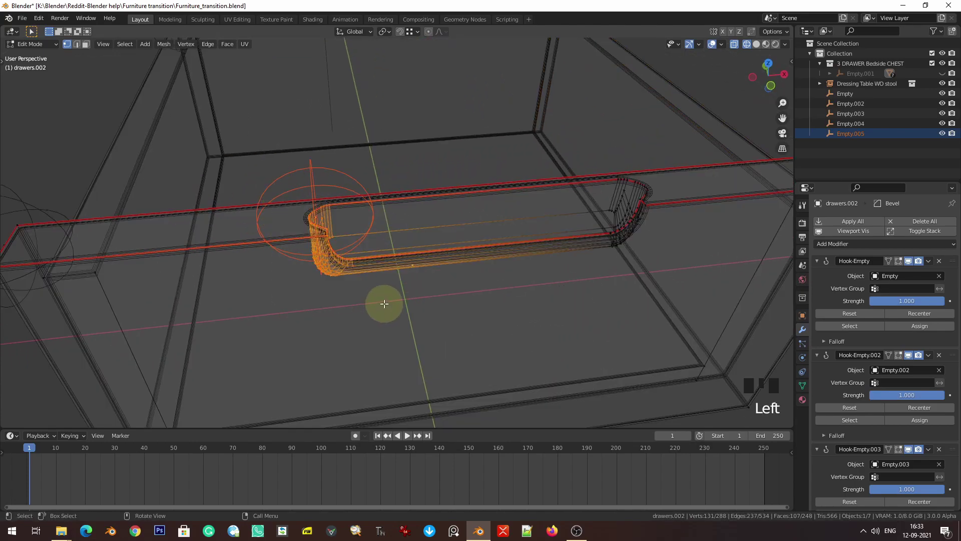
{"action": "key", "text": "ctrl"}
{"action": "key", "text": "ctrl+h"}
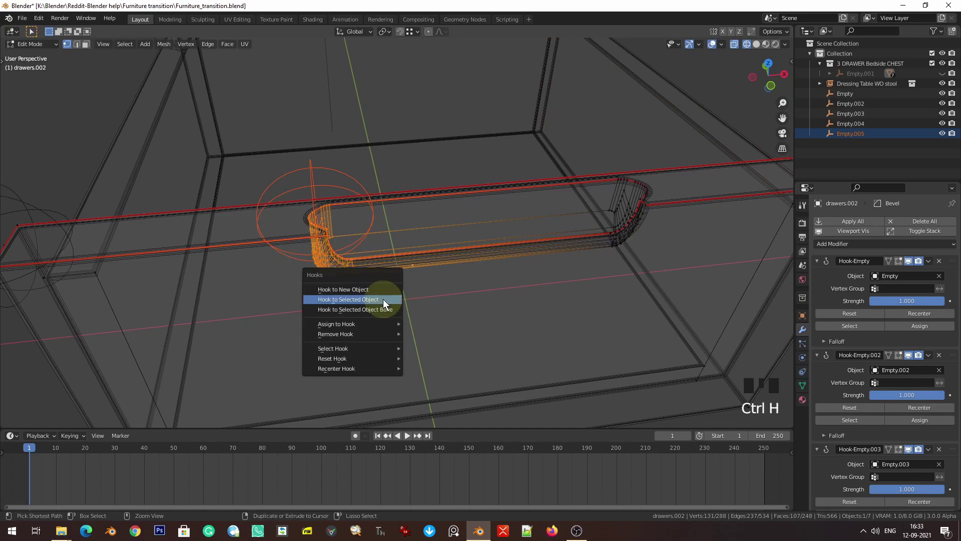
{"action": "left_click", "coordinate": [382, 299]}
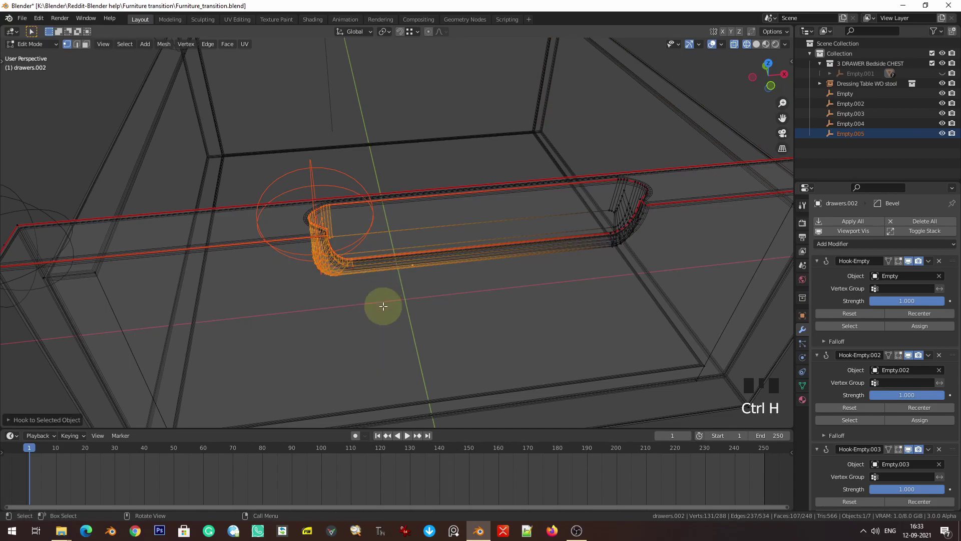
{"action": "key", "text": "Tab"}
{"action": "key", "text": "z"}
- Duplicate the handle cutout's left empty about 0.132 m along X, placing the copy at the cutout's right end
{"action": "mouse_move", "coordinate": [510, 226]}
{"action": "middle_mouse_down", "text": "shift"}
{"action": "mouse_move", "coordinate": [418, 250]}
{"action": "mouse_move", "coordinate": [236, 190]}
{"action": "middle_mouse_up", "text": "shift"}
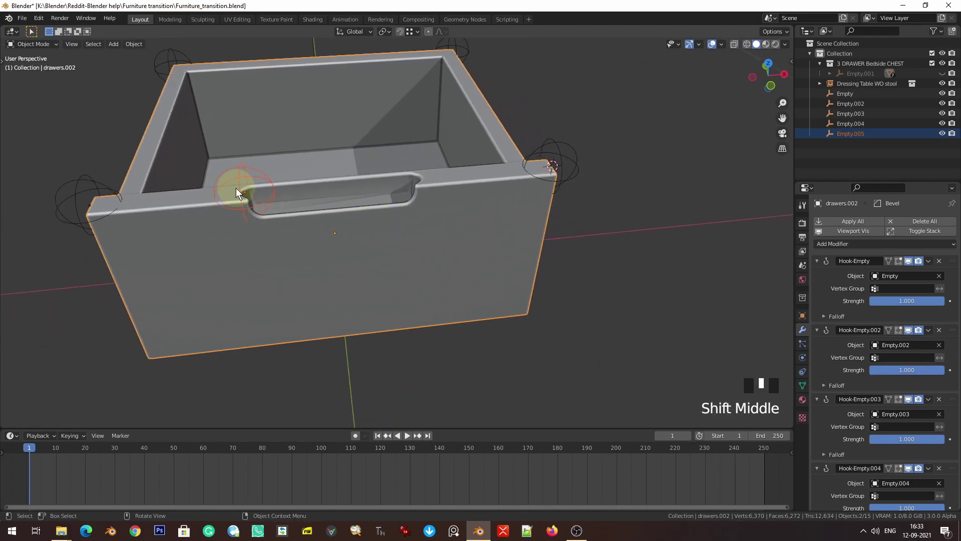
{"action": "left_click", "coordinate": [245, 176]}
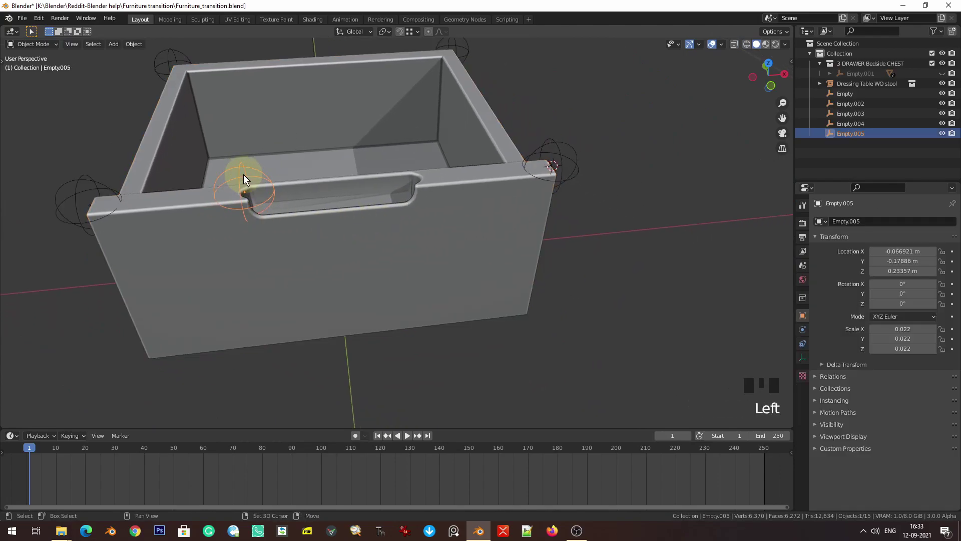
{"action": "key", "text": "shift+d"}
{"action": "key", "text": "x"}
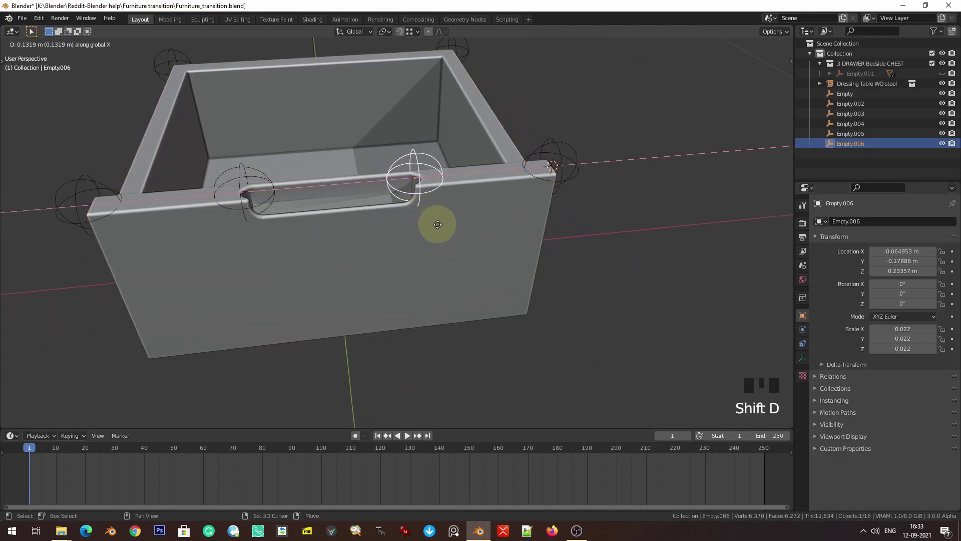
{"action": "left_click", "coordinate": [438, 224]}
- Hook the drawer vertices at the right end of the handle cutout to the duplicated empty there
{"action": "left_click", "coordinate": [469, 221], "text": "shift"}
{"action": "key", "text": "Tab"}
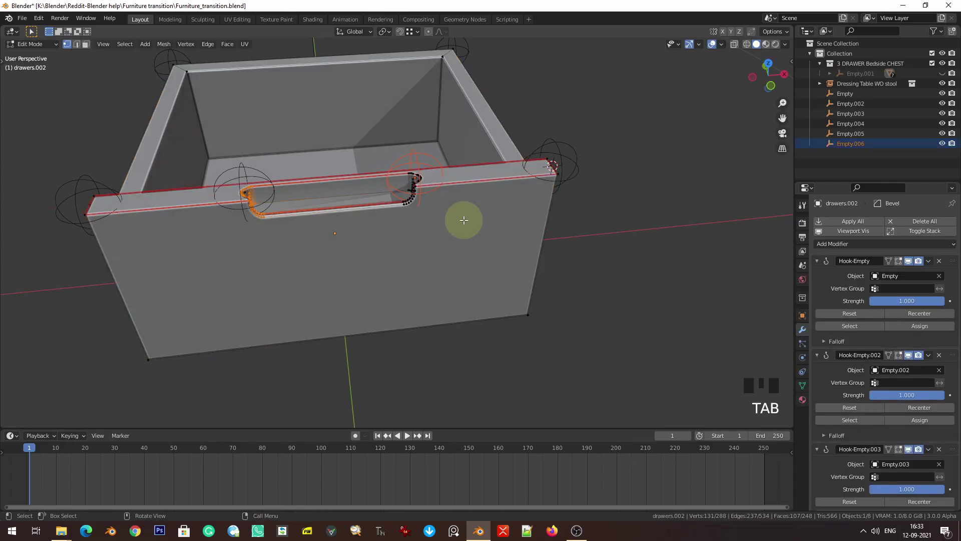
{"action": "key", "text": "z"}
{"action": "scroll", "coordinate": [403, 186], "scroll_direction": "up", "scroll_amount": 2}
{"action": "left_click_drag", "start_coordinate": [365, 119], "coordinate": [439, 190]}
{"action": "middle_click_drag", "start_coordinate": [439, 190], "coordinate": [429, 208]}
{"action": "left_click_drag", "start_coordinate": [356, 155], "coordinate": [452, 250]}
{"action": "middle_click_drag", "start_coordinate": [452, 250], "coordinate": [466, 227]}
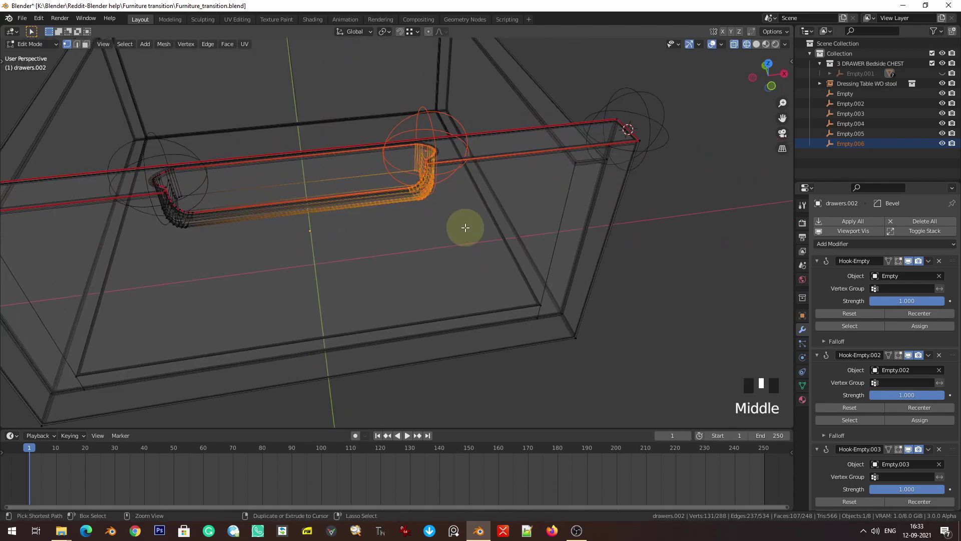
{"action": "key", "text": "ctrl+h"}
{"action": "left_click", "coordinate": [463, 227]}
{"action": "key", "text": "Tab"}
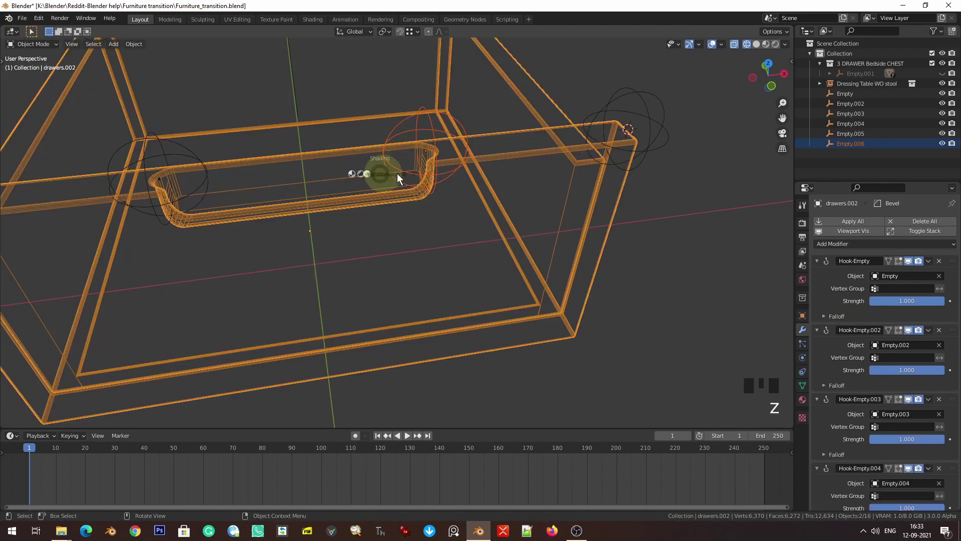
{"action": "scroll", "coordinate": [384, 176], "scroll_direction": "down", "scroll_amount": 3}
{"action": "middle_click_drag", "start_coordinate": [457, 167], "coordinate": [486, 225]}
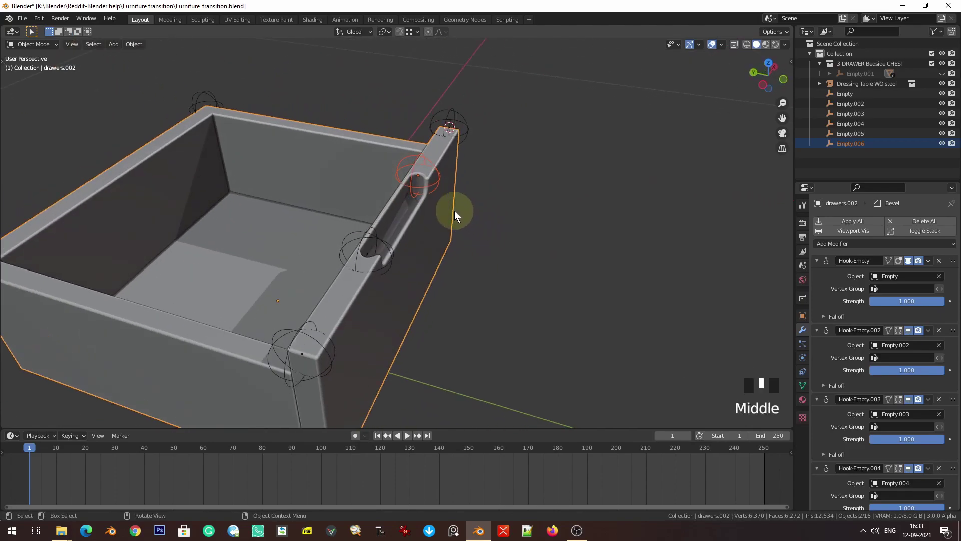
- Try spreading all six hook empties apart by scaling only their locations
{"action": "key", "text": "KP_1"}
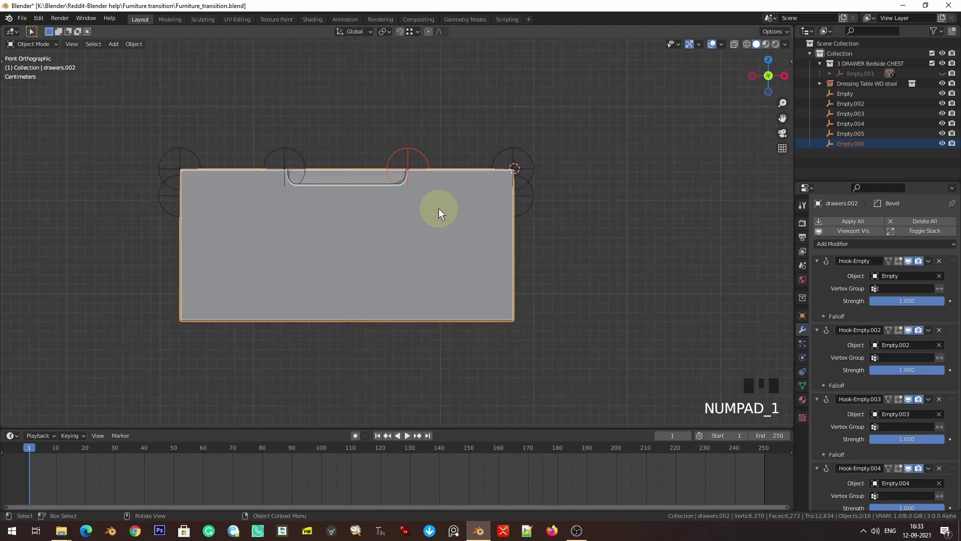
{"action": "left_click_drag", "start_coordinate": [136, 122], "coordinate": [530, 215]}
{"action": "left_click_drag", "start_coordinate": [117, 190], "coordinate": [170, 226], "text": "shift"}
{"action": "scroll", "coordinate": [278, 192], "scroll_direction": "down", "scroll_amount": 2}
{"action": "middle_click_drag", "start_coordinate": [279, 193], "coordinate": [448, 297]}
{"action": "scroll", "coordinate": [451, 291], "scroll_direction": "down", "scroll_amount": 2}
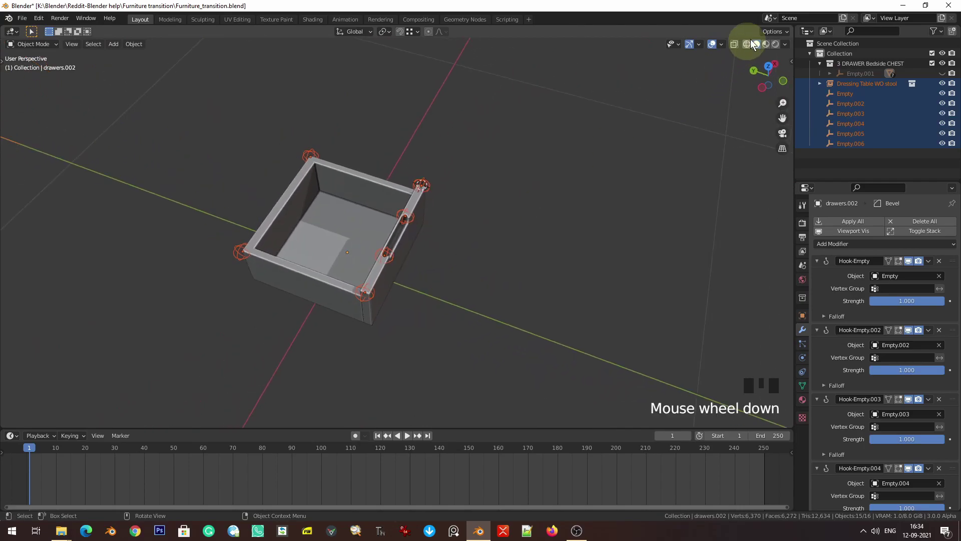
{"action": "left_click", "coordinate": [777, 31]}
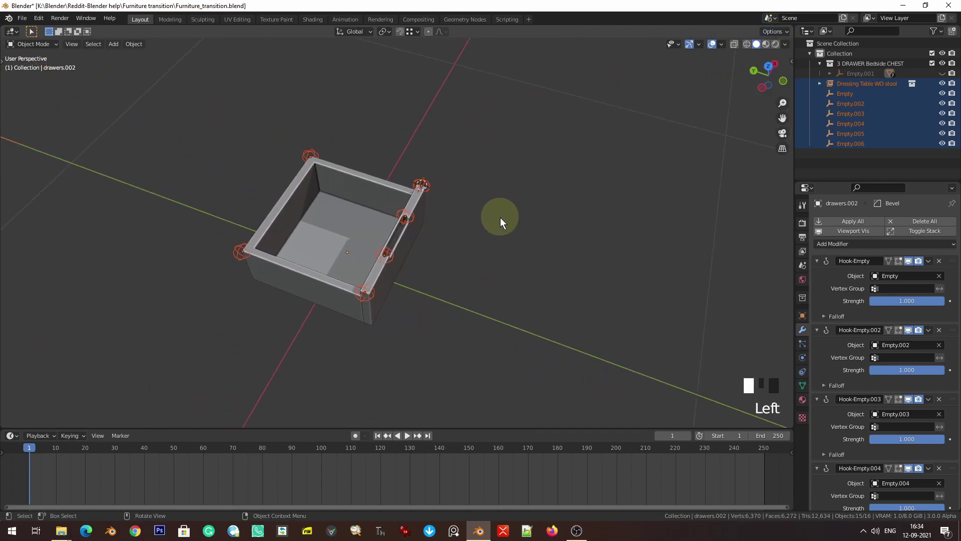
{"action": "key", "text": "s"}
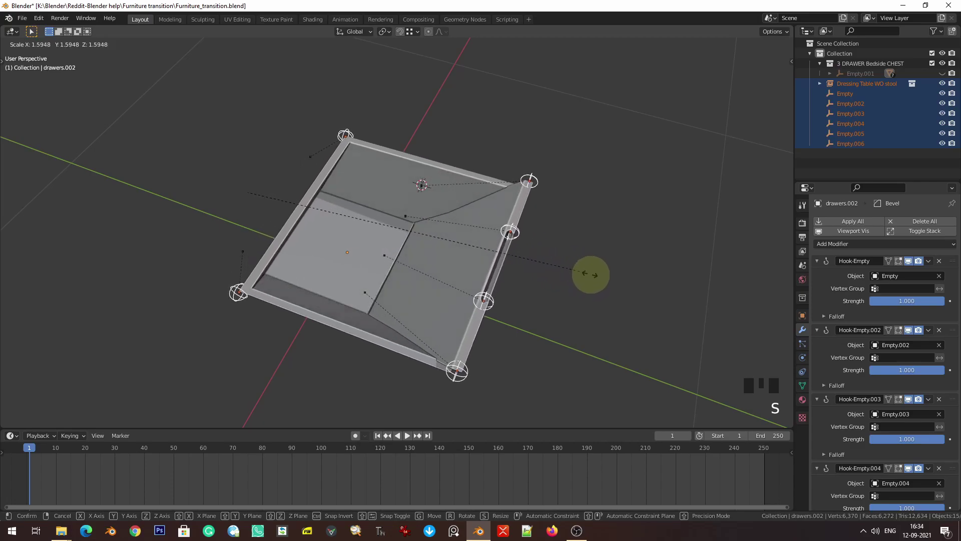
{"action": "right_click", "coordinate": [431, 250]}
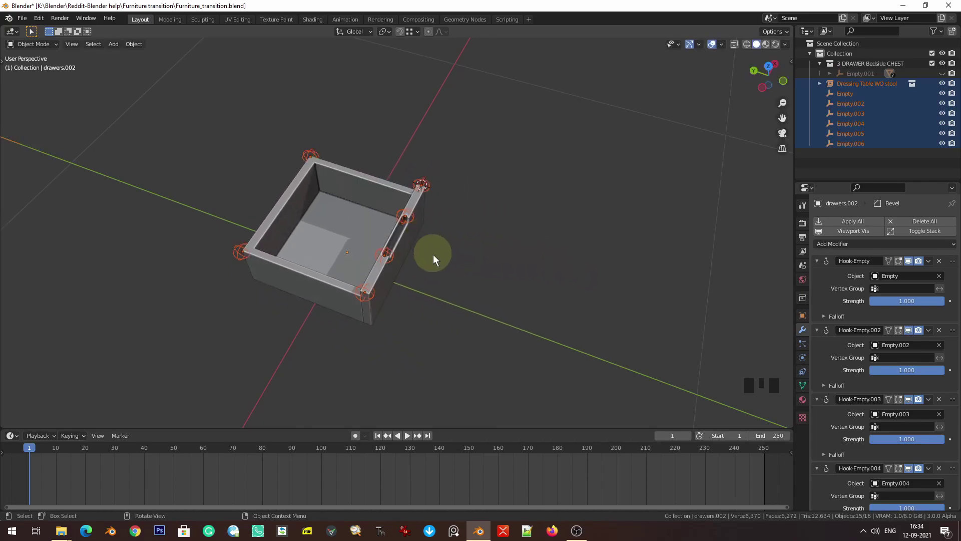
- Try moving only the four front empties freely, leaving the back empties and the dressing table out of the selection
{"action": "left_click_drag", "start_coordinate": [167, 106], "coordinate": [330, 290], "text": "ctrl"}
{"action": "middle_click_drag", "start_coordinate": [365, 279], "coordinate": [407, 255]}
{"action": "scroll", "coordinate": [419, 280], "scroll_direction": "up", "scroll_amount": 2}
{"action": "key", "text": "g"}
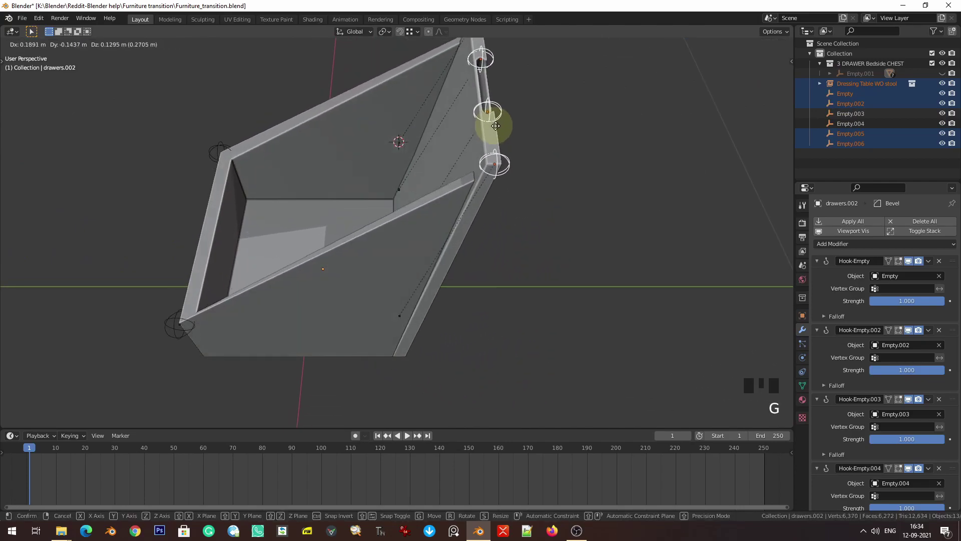
{"action": "right_click", "coordinate": [343, 242]}
{"action": "middle_click_drag", "start_coordinate": [344, 242], "coordinate": [275, 187]}
{"action": "key", "text": "g"}
{"action": "right_click", "coordinate": [199, 178]}
{"action": "left_click_drag", "start_coordinate": [60, 156], "coordinate": [185, 303], "text": "ctrl"}
{"action": "middle_click_drag", "start_coordinate": [185, 302], "coordinate": [374, 250]}
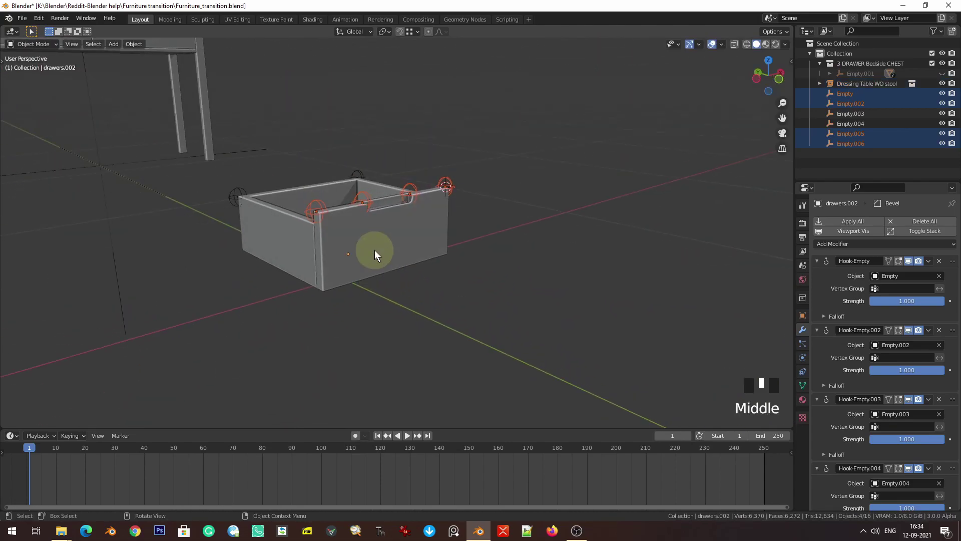
{"action": "key", "text": "g"}
{"action": "right_click", "coordinate": [386, 260]}
- Try lowering all six empties about 0.077 m along Z in front view, and undo the move
{"action": "key", "text": "KP_1"}
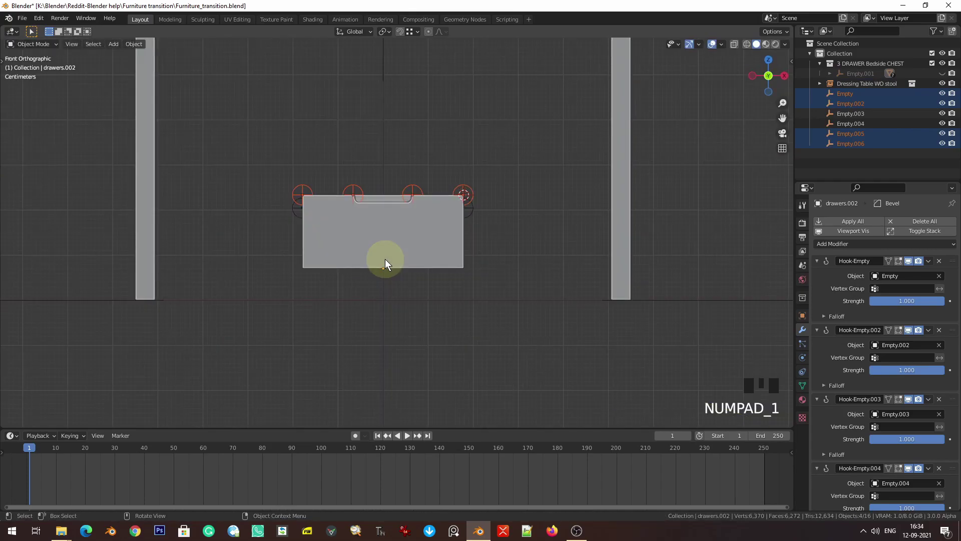
{"action": "scroll", "coordinate": [385, 259], "scroll_direction": "up", "scroll_amount": 2}
{"action": "scroll", "coordinate": [382, 210], "scroll_direction": "down", "scroll_amount": 1}
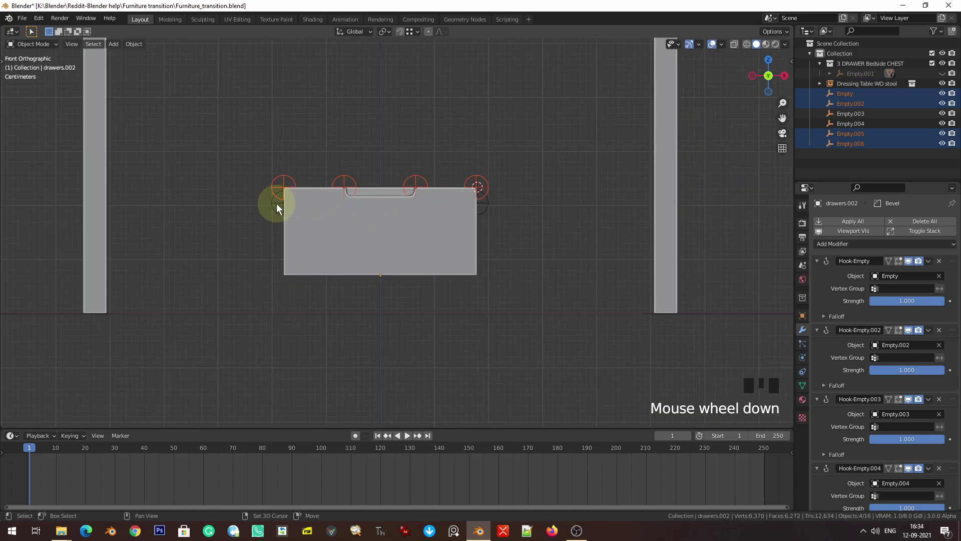
{"action": "left_click", "coordinate": [500, 209], "text": "shift"}
{"action": "left_click", "coordinate": [492, 207], "text": "shift"}
{"action": "scroll", "coordinate": [489, 209], "scroll_direction": "down", "scroll_amount": 3}
{"action": "middle_click_drag", "start_coordinate": [470, 186], "coordinate": [443, 240], "text": "shift"}
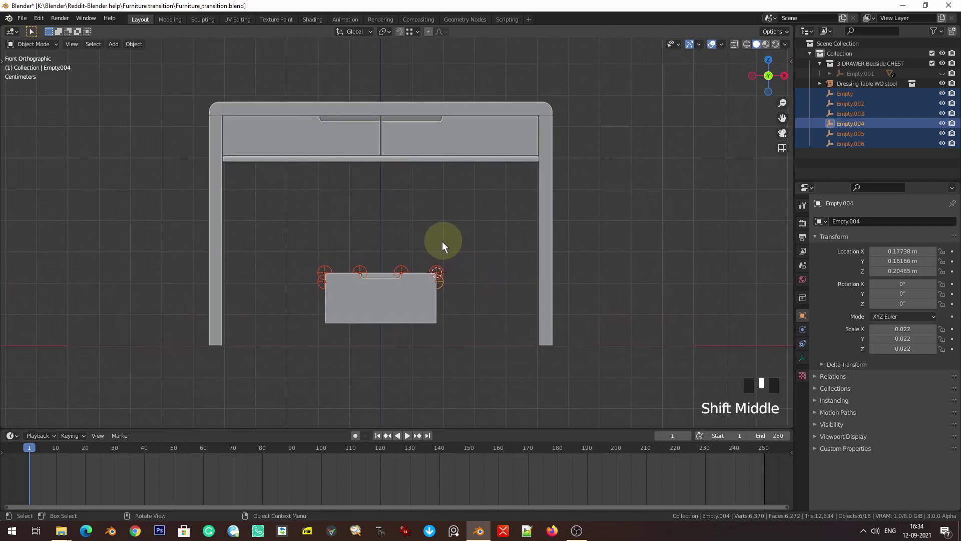
{"action": "scroll", "coordinate": [438, 246], "scroll_direction": "up", "scroll_amount": 3}
{"action": "scroll", "coordinate": [401, 235], "scroll_direction": "down", "scroll_amount": 1}
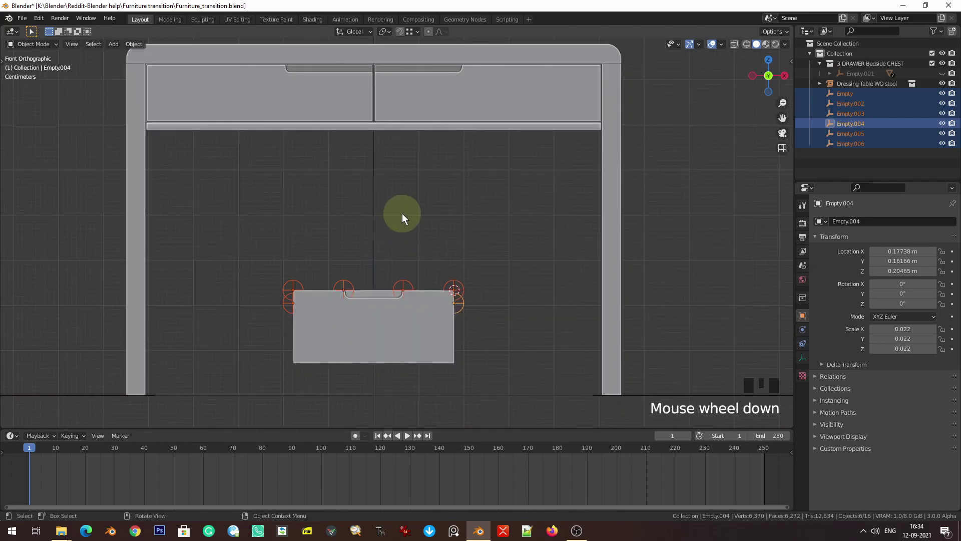
{"action": "key", "text": "g"}
{"action": "key", "text": "z"}
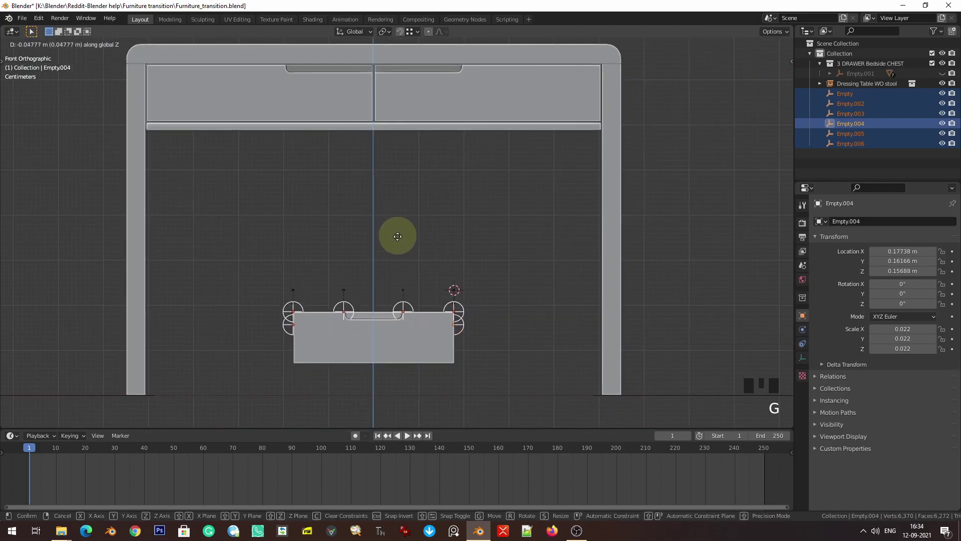
{"action": "mouse_move", "coordinate": [396, 247]}
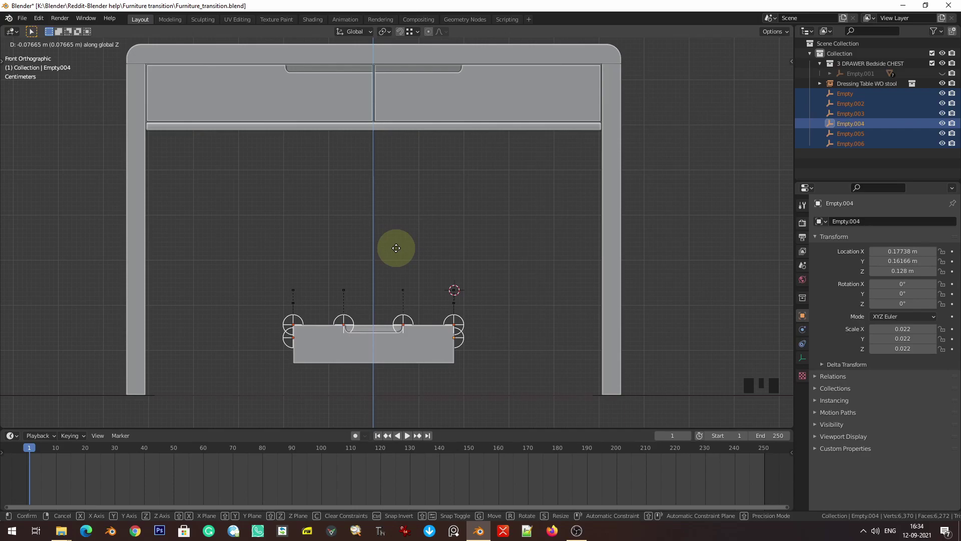
{"action": "left_click", "coordinate": [396, 248]}
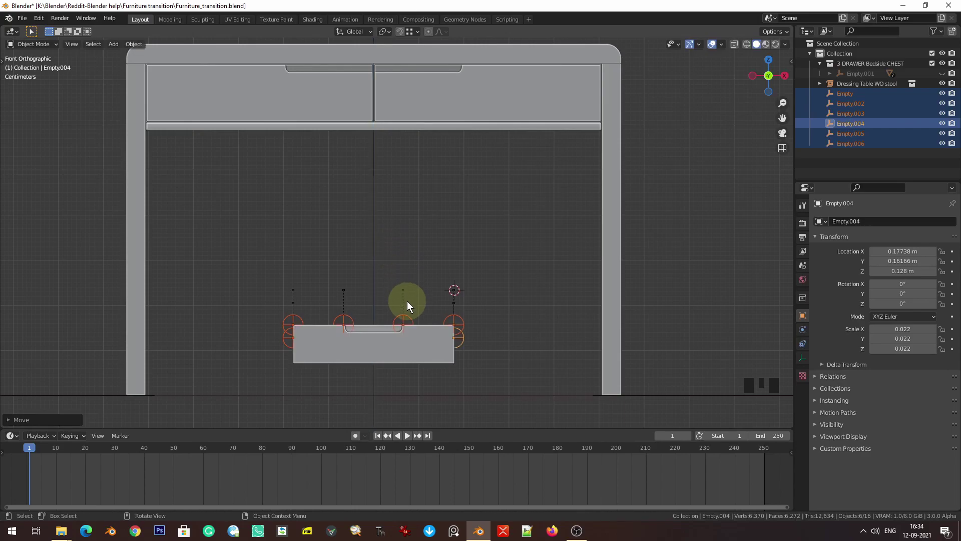
{"action": "key", "text": "ctrl+z"}
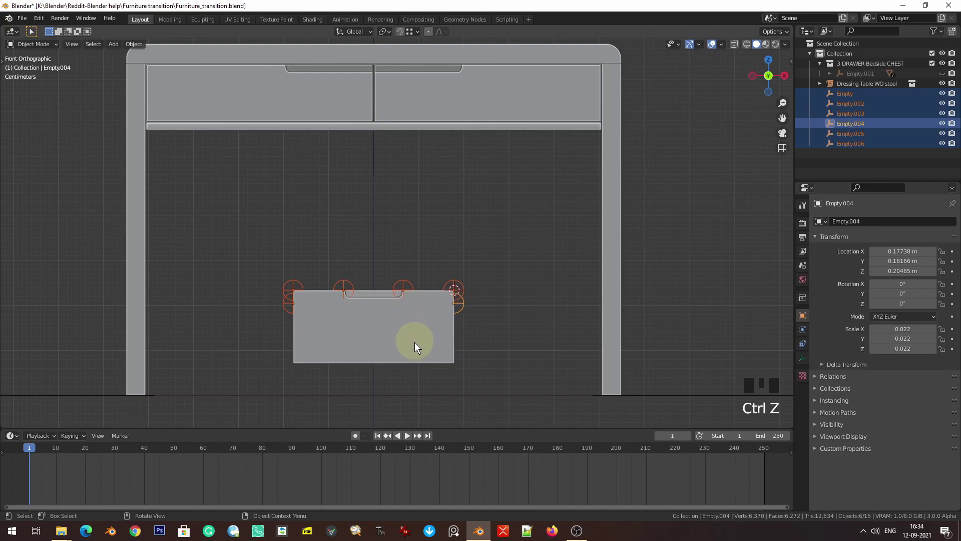
- Try moving the drawer object by itself, without its hook empties
{"action": "left_click", "coordinate": [395, 350]}
{"action": "key", "text": "g"}
{"action": "mouse_move", "coordinate": [490, 352]}
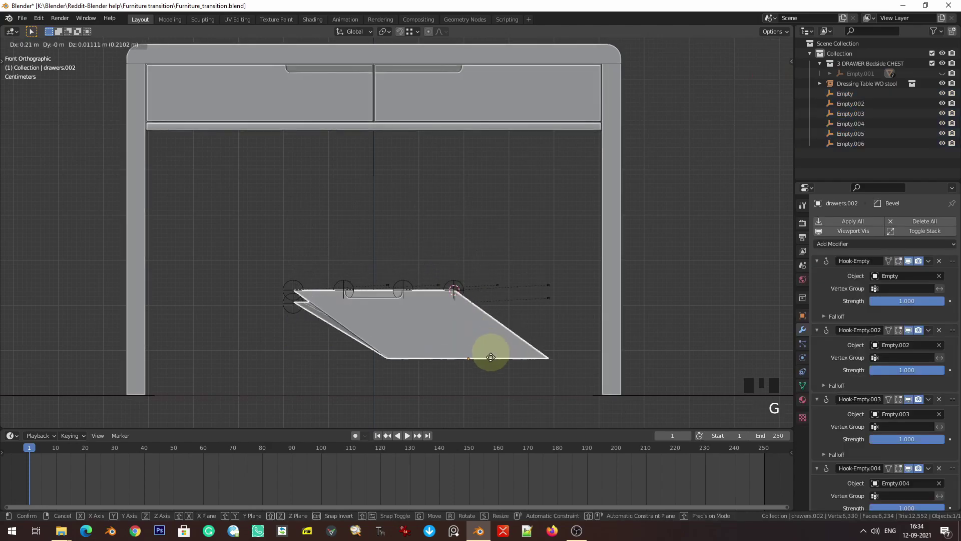
{"action": "key", "text": "Escape"}
- Inspect the drawer beside the dressing table, isolating it briefly, and save the file
{"action": "scroll", "coordinate": [369, 295], "scroll_direction": "down", "scroll_amount": 2}
{"action": "mouse_move", "coordinate": [369, 295]}
{"action": "middle_mouse_down"}
{"action": "mouse_move", "coordinate": [483, 324]}
{"action": "mouse_move", "coordinate": [438, 333]}
{"action": "mouse_move", "coordinate": [459, 336]}
{"action": "mouse_move", "coordinate": [373, 299]}
{"action": "mouse_move", "coordinate": [385, 297]}
{"action": "middle_mouse_up"}
{"action": "scroll", "coordinate": [437, 329], "scroll_direction": "up", "scroll_amount": 5}
{"action": "key", "text": "ctrl+s"}
{"action": "middle_click_drag", "start_coordinate": [455, 293], "coordinate": [436, 321]}
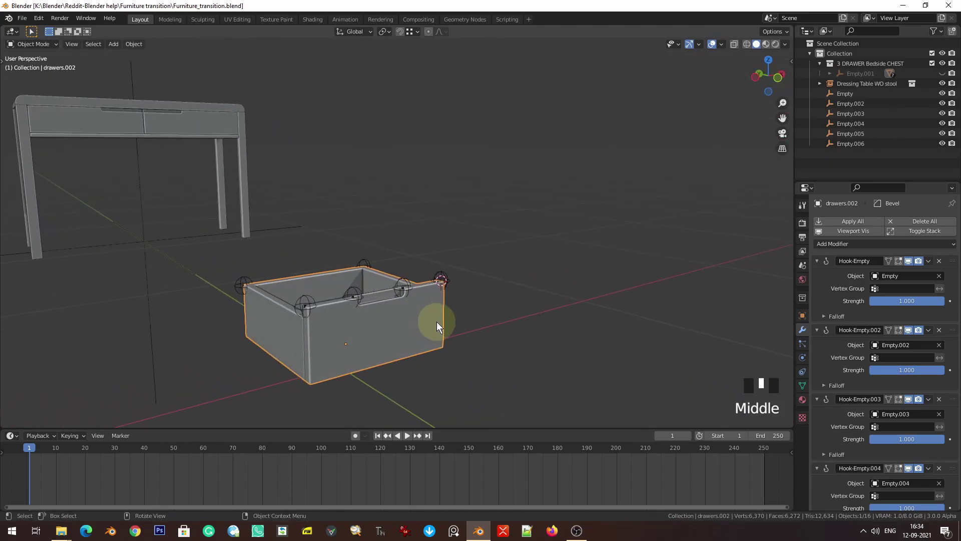
{"action": "key", "text": "slash"}
{"action": "key", "text": "slash"}
{"action": "middle_click_drag", "start_coordinate": [428, 320], "coordinate": [402, 310]}
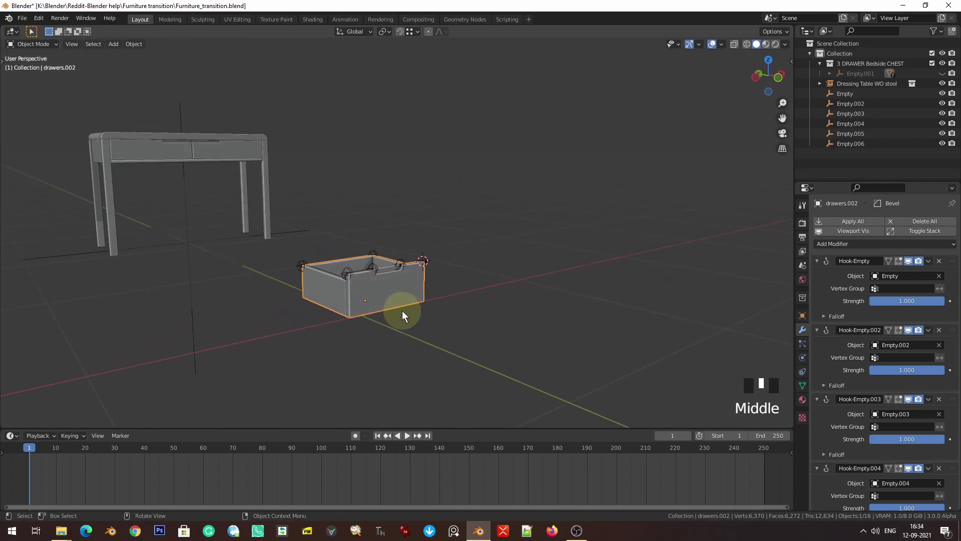
{"action": "key", "text": "ctrl+s"}
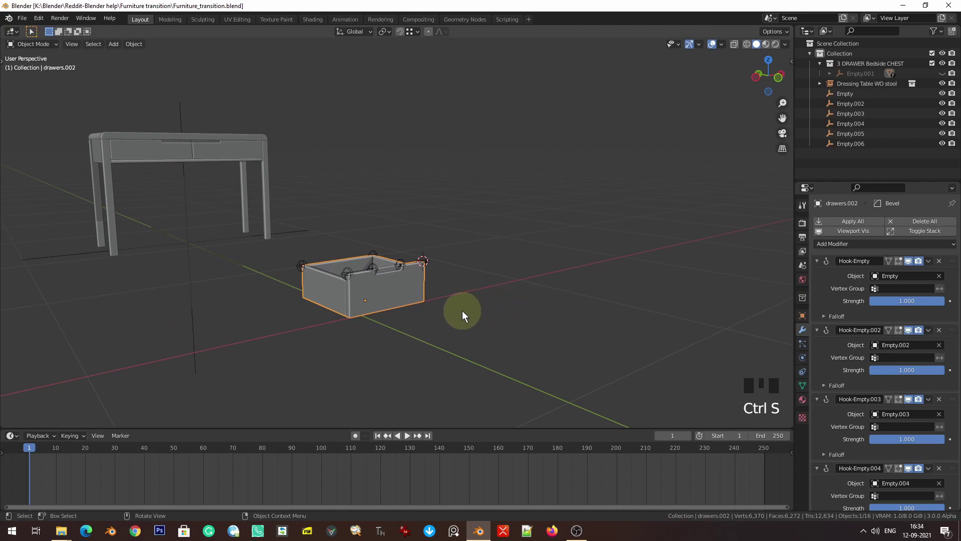
- Select the large bottom face of the drawer in face mode, viewing the drawer from below
{"action": "key", "text": "KP_1"}
{"action": "scroll", "coordinate": [398, 332], "scroll_direction": "up", "scroll_amount": 5}
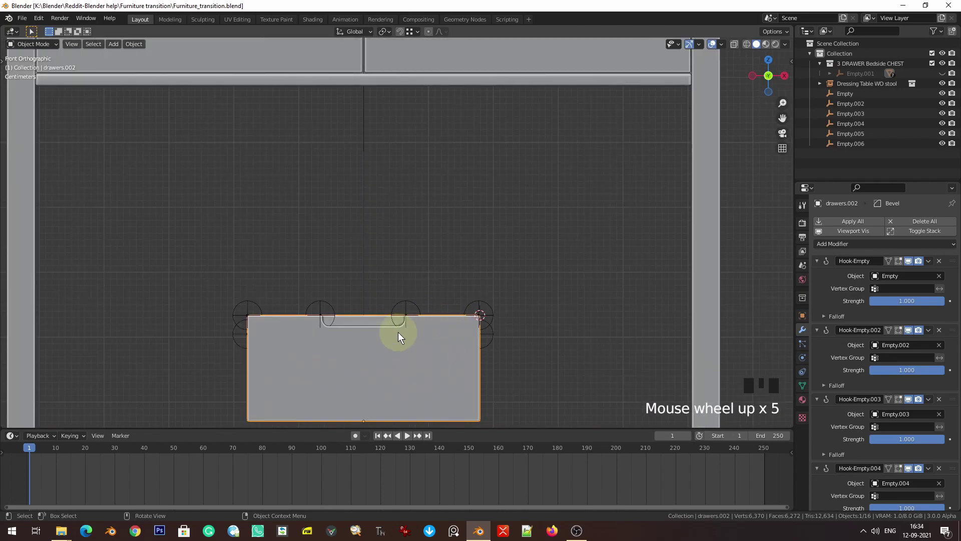
{"action": "middle_click_drag", "start_coordinate": [397, 332], "coordinate": [434, 242]}
{"action": "scroll", "coordinate": [366, 305], "scroll_direction": "down", "scroll_amount": 4}
{"action": "left_click", "coordinate": [340, 275]}
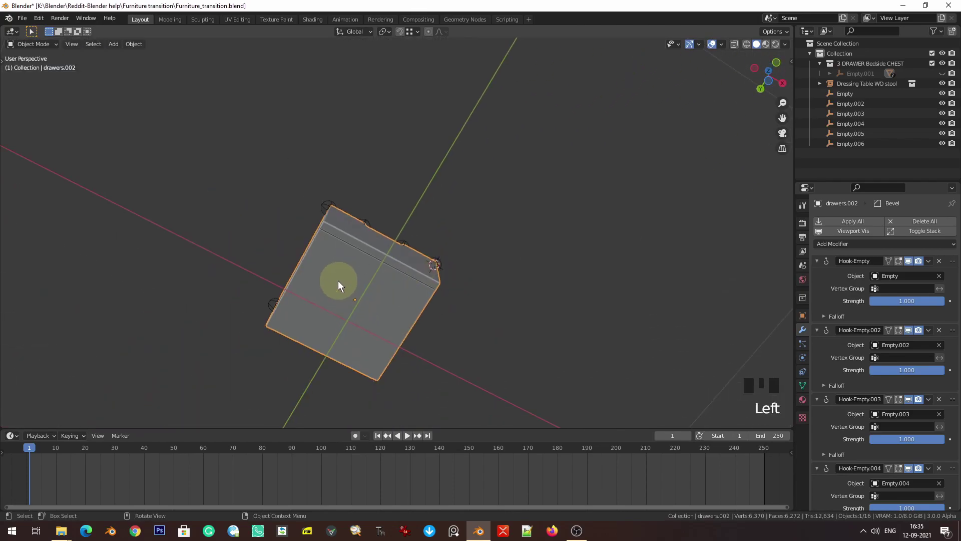
{"action": "middle_click_drag", "start_coordinate": [339, 279], "coordinate": [391, 332]}
{"action": "key", "text": "Tab"}
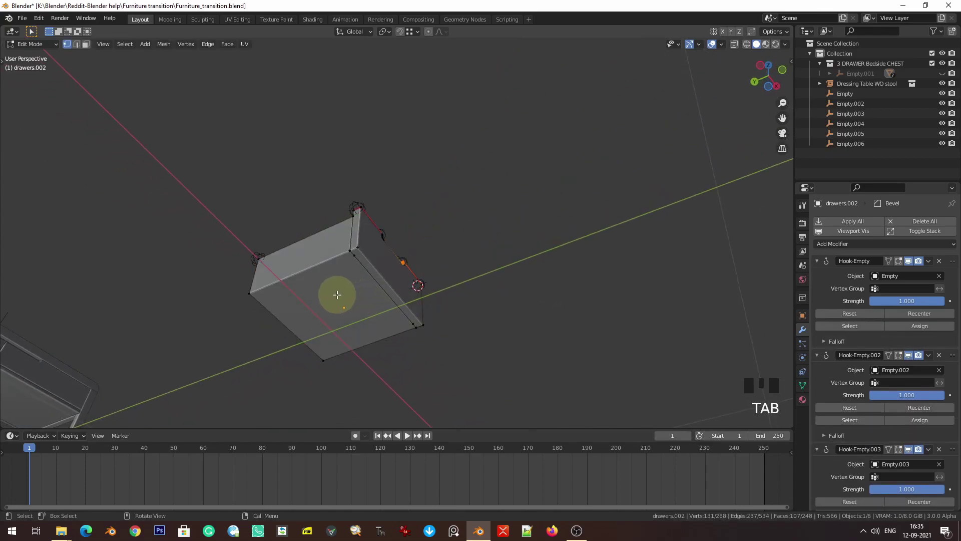
{"action": "left_click", "coordinate": [337, 295]}
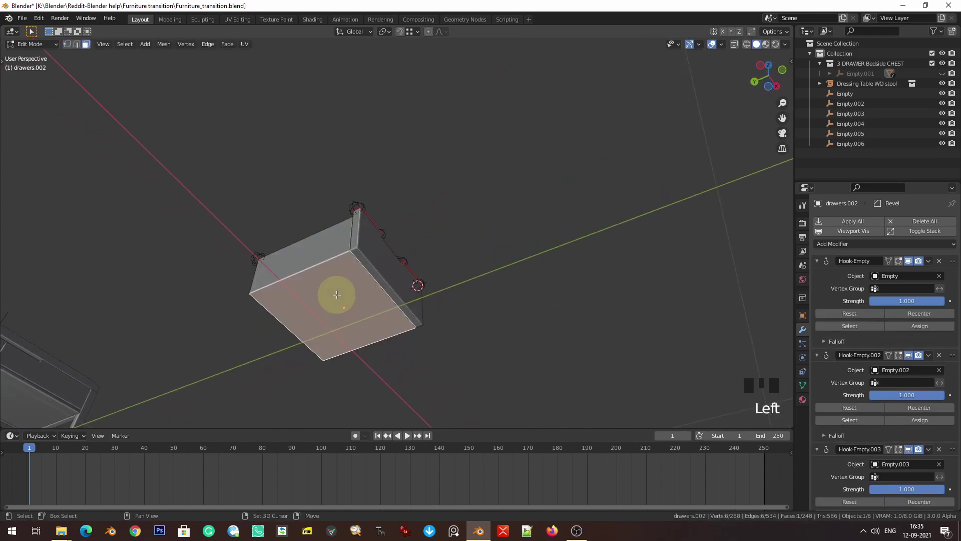
{"action": "key", "text": "Tab"}
{"action": "middle_click_drag", "start_coordinate": [386, 292], "coordinate": [353, 313]}
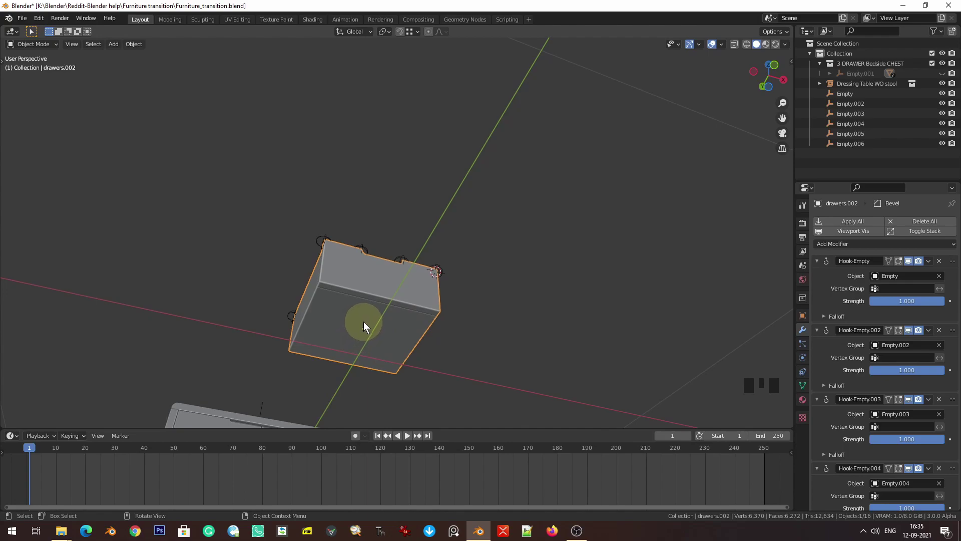
- Add the narrow underside strip of the drawer front to the face selection and snap the 3D cursor to the selected faces
{"action": "key", "text": "Tab"}
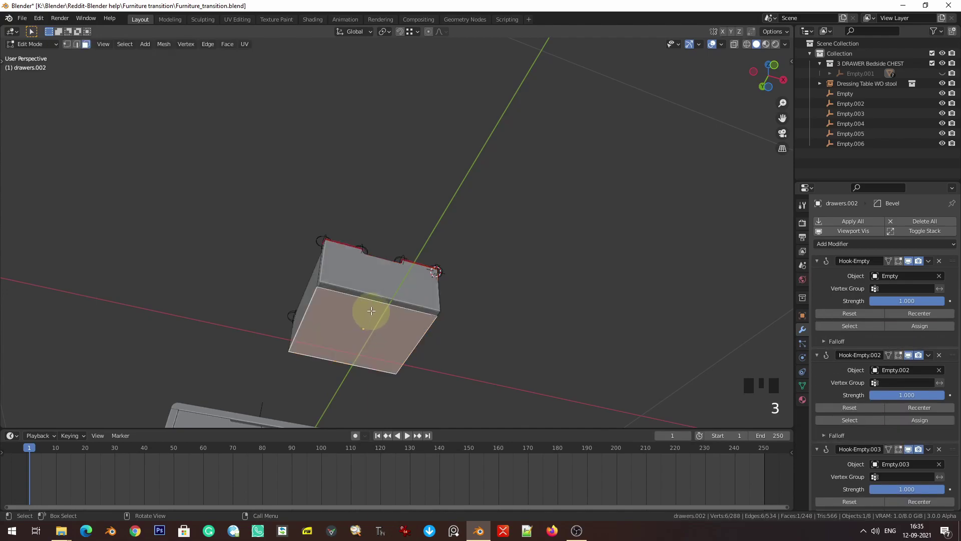
{"action": "scroll", "coordinate": [366, 316], "scroll_direction": "up", "scroll_amount": 3}
{"action": "middle_click_drag", "start_coordinate": [369, 311], "coordinate": [407, 201], "text": "shift"}
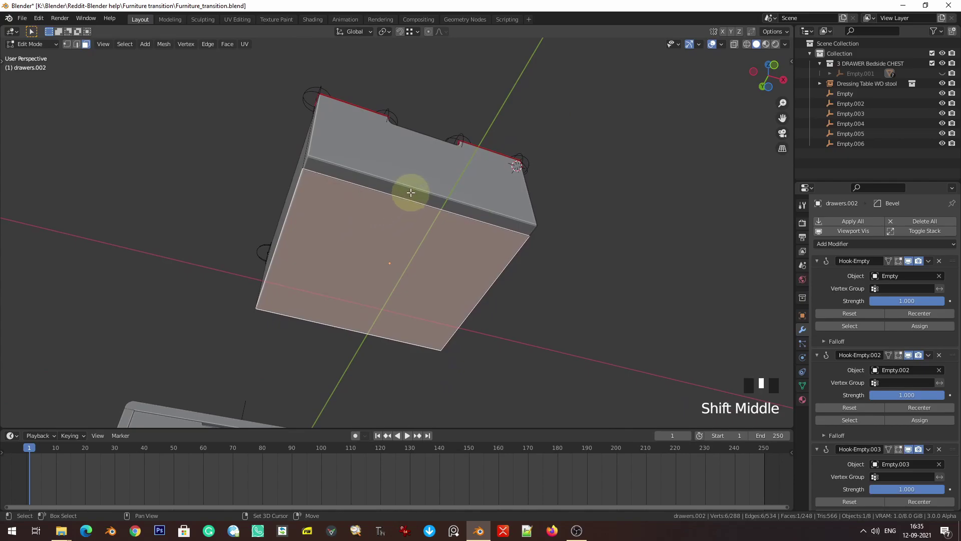
{"action": "left_click", "coordinate": [405, 198], "text": "shift"}
{"action": "key", "text": "shift+s"}
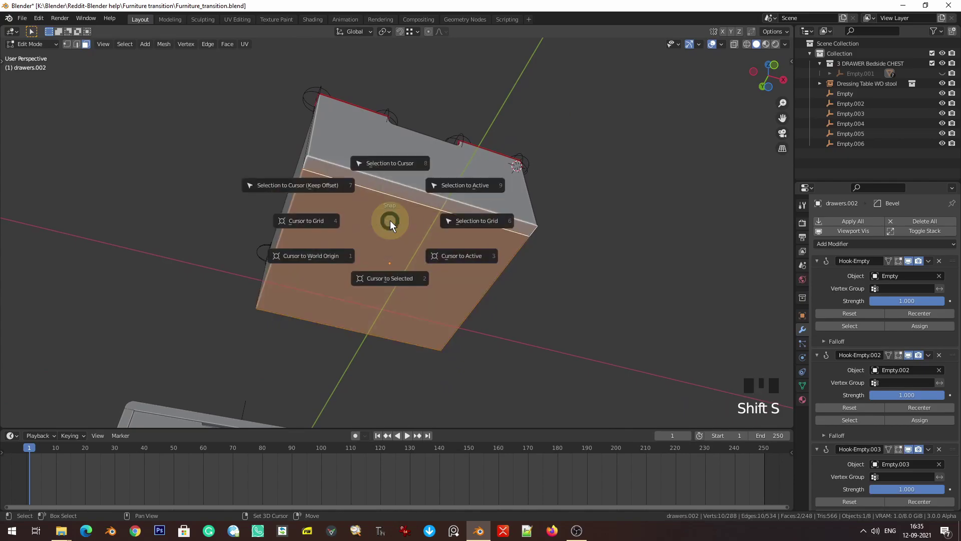
{"action": "left_click", "coordinate": [396, 289]}
{"action": "key", "text": "Tab"}
- Add a Plain Axes empty at the 3D cursor under the drawer
{"action": "middle_click_drag", "start_coordinate": [392, 321], "coordinate": [431, 230]}
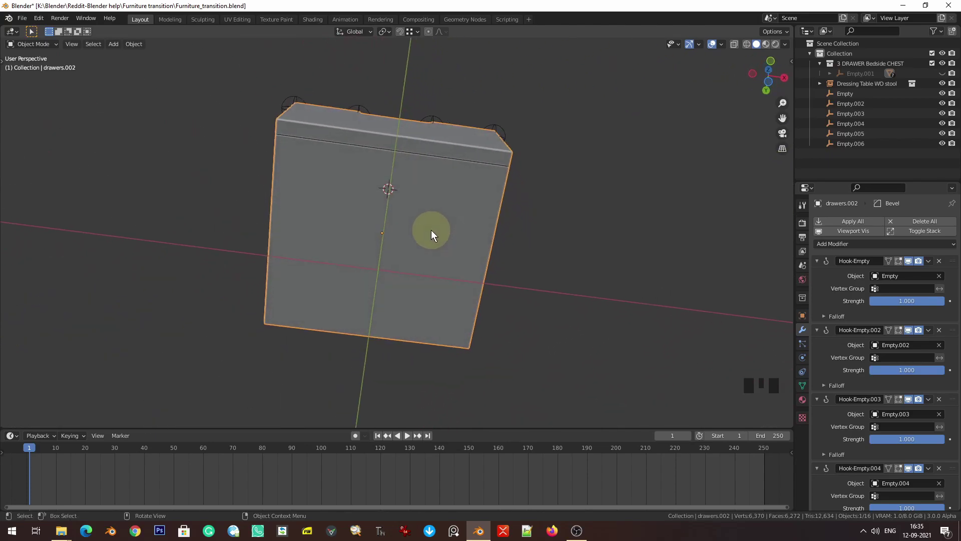
{"action": "key", "text": "shift+a"}
{"action": "mouse_move", "coordinate": [431, 230]}
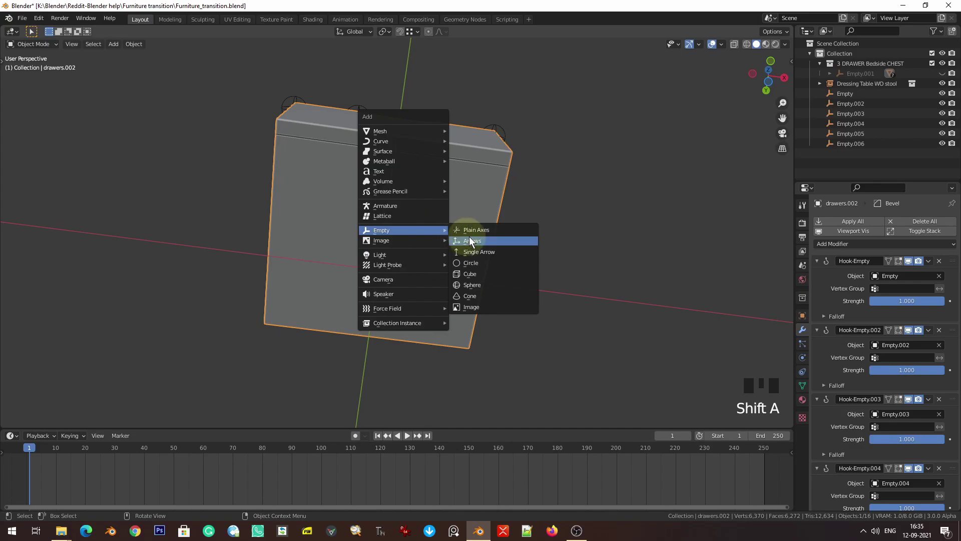
{"action": "left_click", "coordinate": [494, 229]}
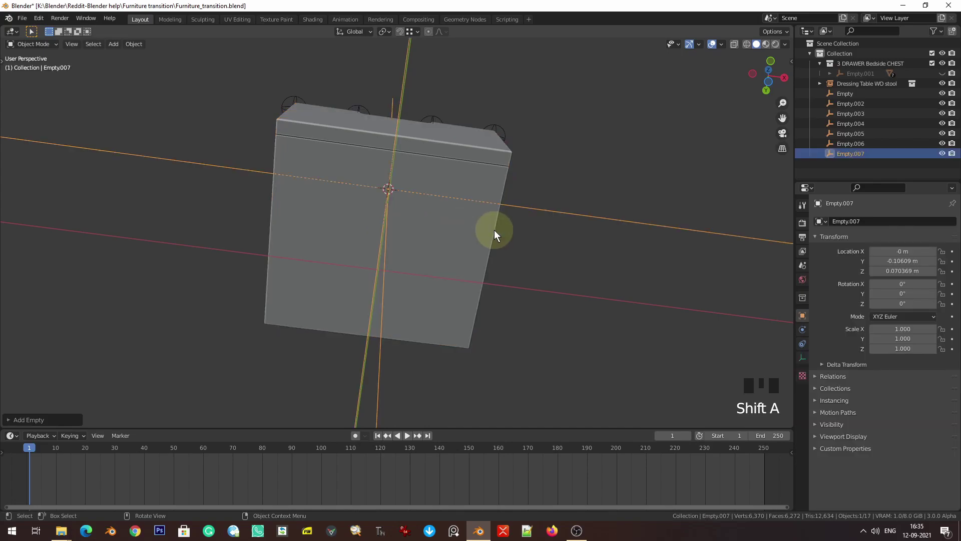
- Try scaling the new plain-axes empty in front view and again in perspective
{"action": "key", "text": "KP_1"}
{"action": "key", "text": "KP_Decimal"}
{"action": "scroll", "coordinate": [494, 229], "scroll_direction": "up", "scroll_amount": 3}
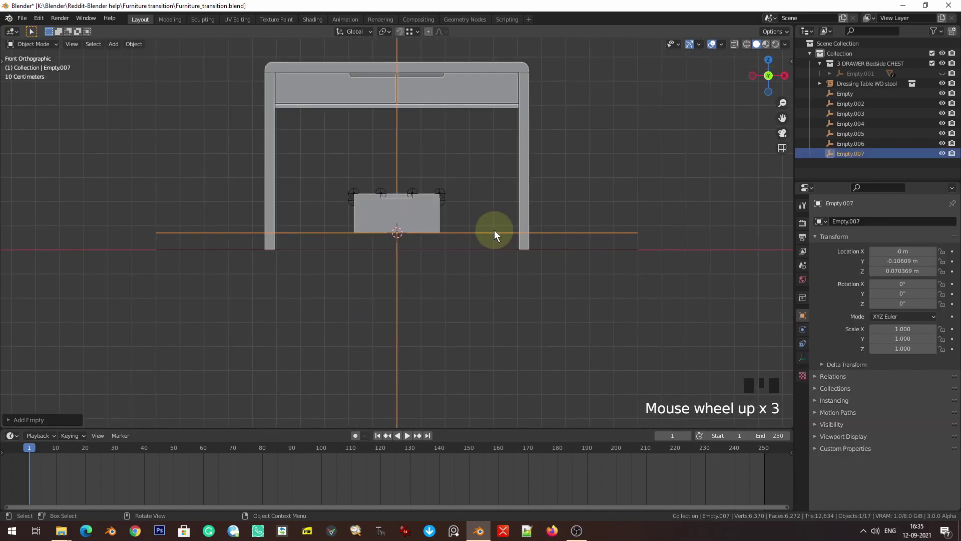
{"action": "middle_click_drag", "start_coordinate": [683, 268], "coordinate": [671, 275], "text": "shift"}
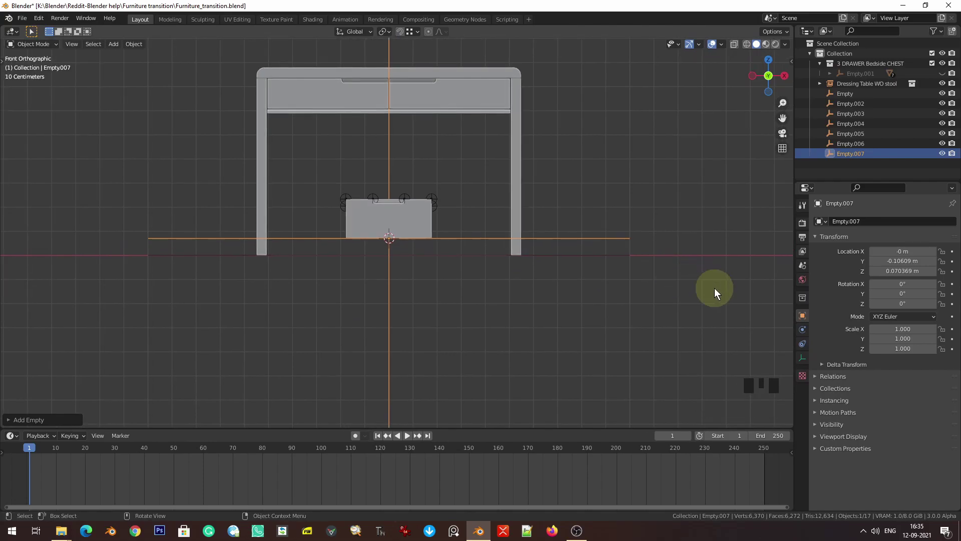
{"action": "key", "text": "s"}
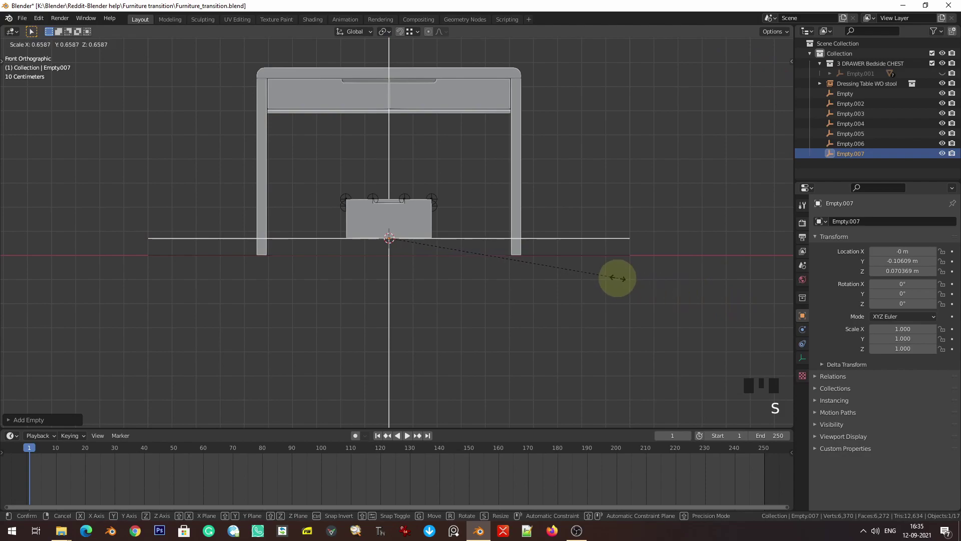
{"action": "key", "text": "Escape"}
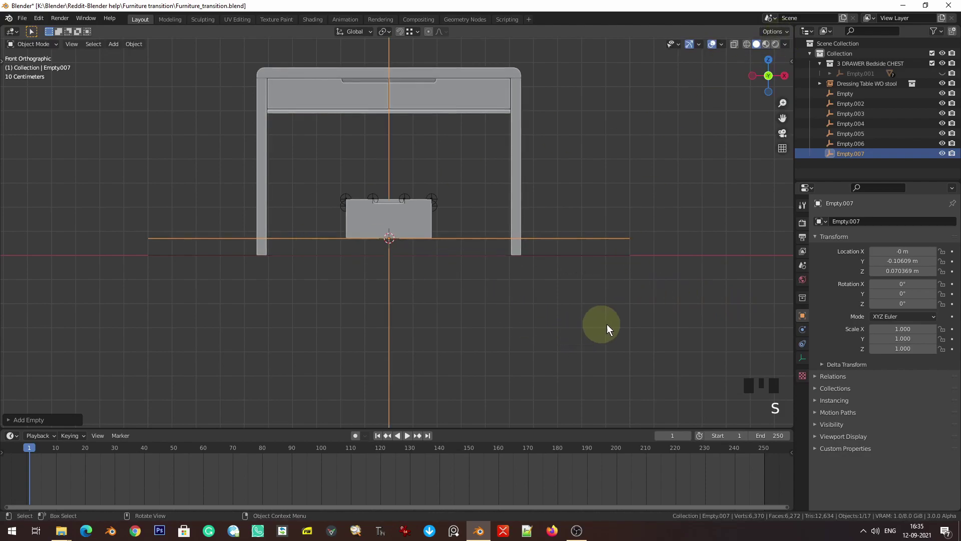
{"action": "key", "text": "s"}
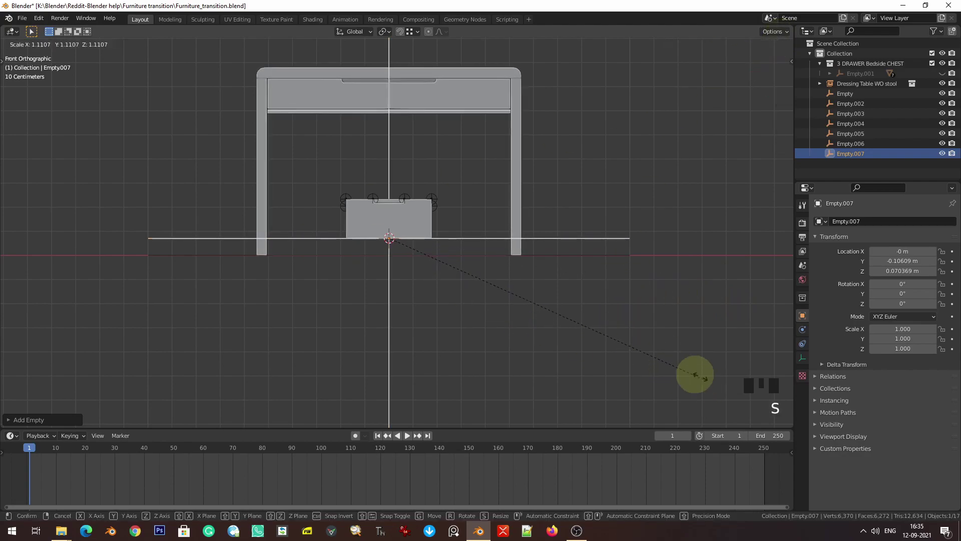
{"action": "key", "text": "Escape"}
{"action": "middle_click_drag", "start_coordinate": [552, 287], "coordinate": [513, 253]}
{"action": "key", "text": "s"}
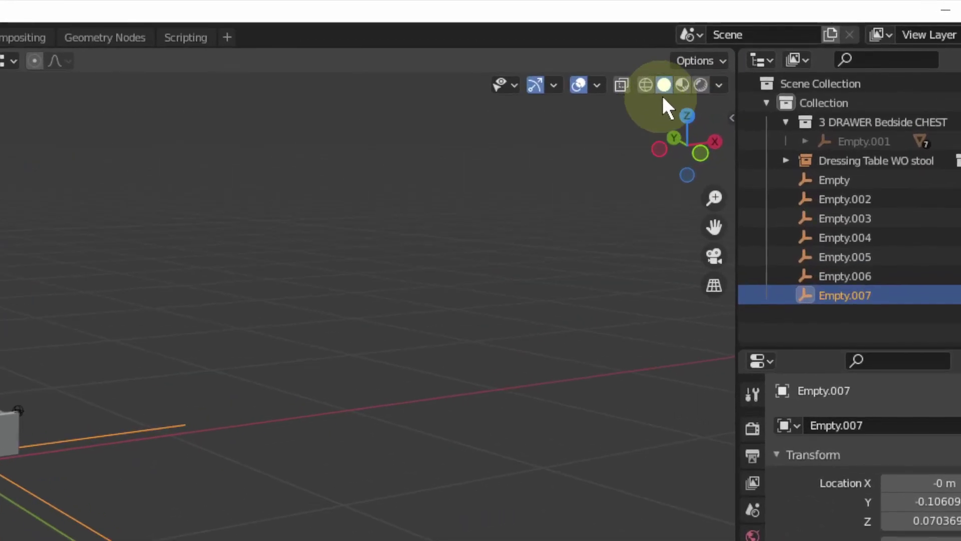
- Turn off Affect Only Locations and scale the new plain-axes empty uniformly to about 0.747
{"action": "left_click", "coordinate": [772, 32]}
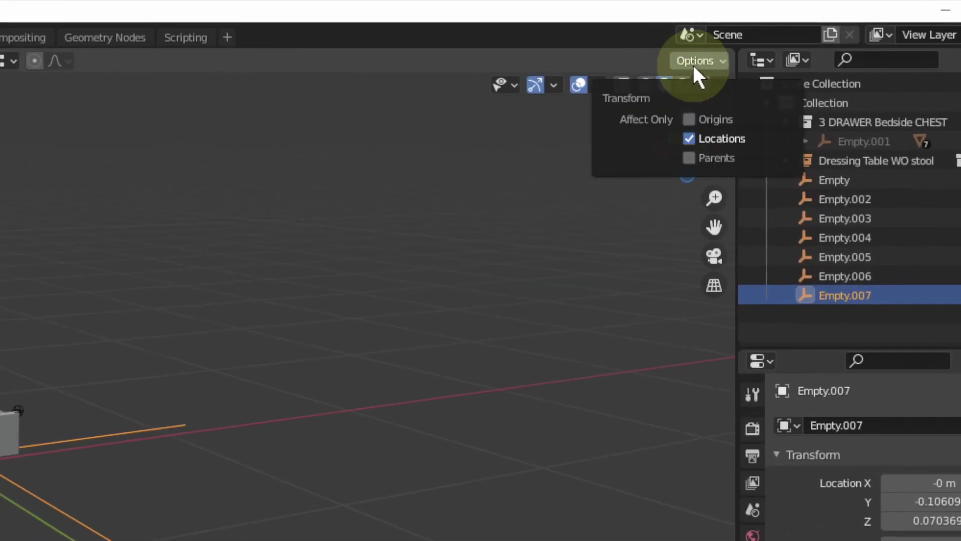
{"action": "left_click", "coordinate": [713, 136]}
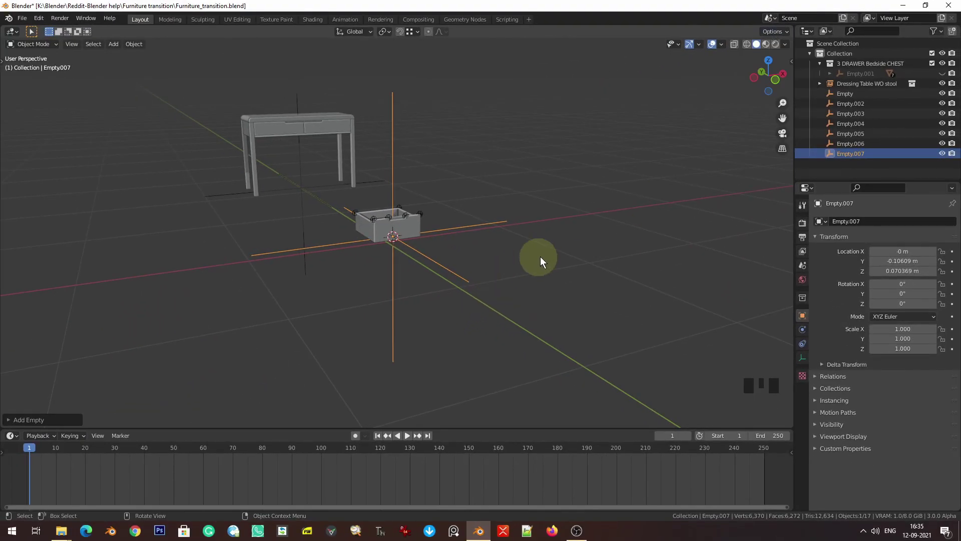
{"action": "middle_click_drag", "start_coordinate": [249, 488], "coordinate": [190, 484]}
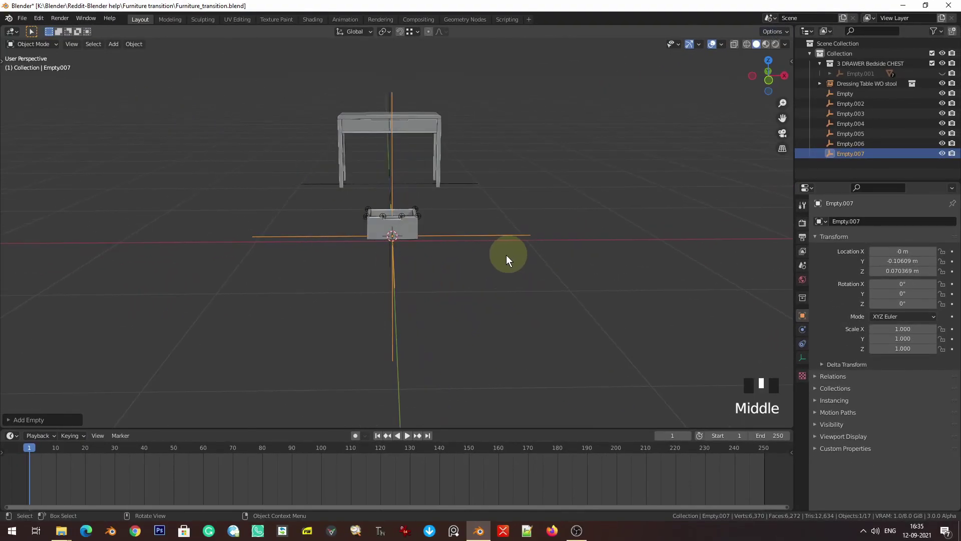
{"action": "key", "text": "s"}
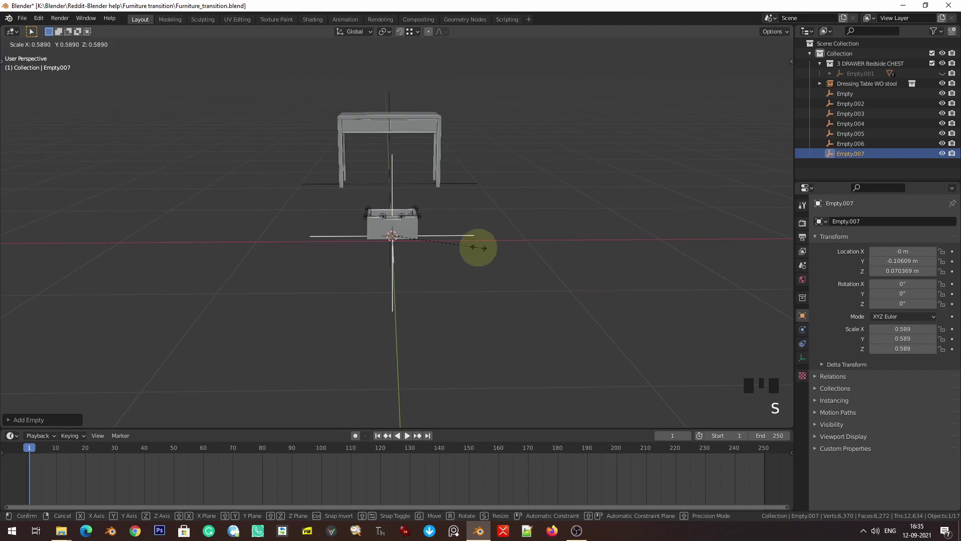
{"action": "right_click", "coordinate": [474, 247]}
{"action": "key", "text": "KP_1"}
{"action": "key", "text": "KP_Decimal"}
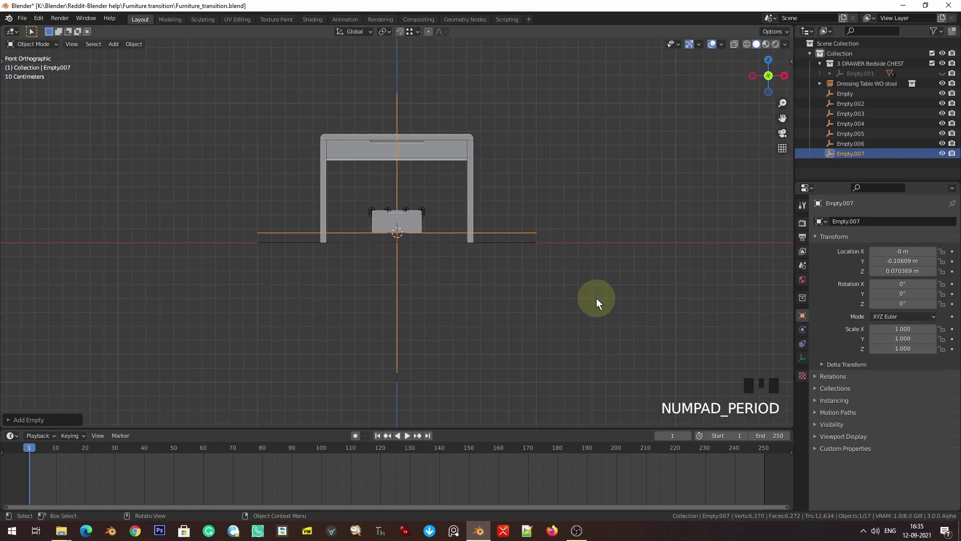
{"action": "key", "text": "s"}
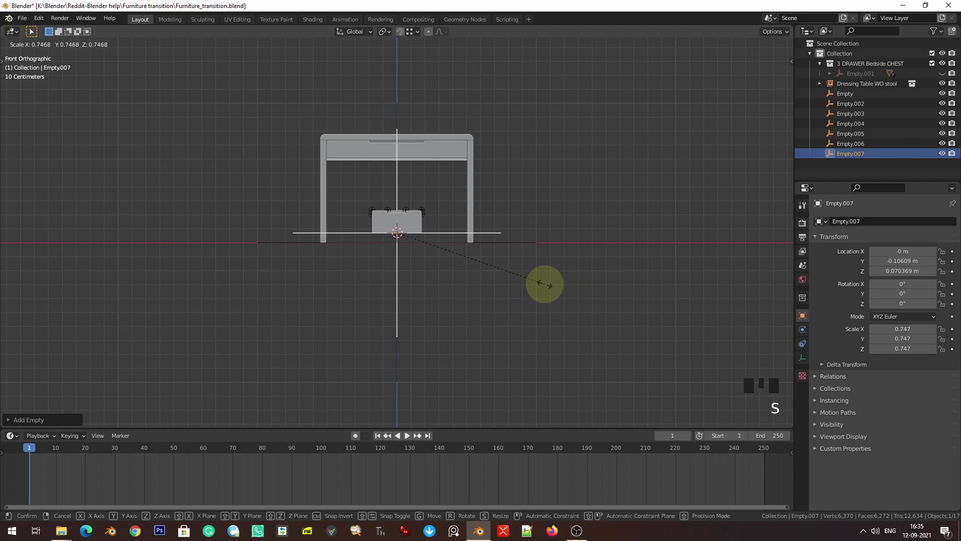
{"action": "left_click", "coordinate": [545, 283]}
- Parent the drawer and its six hook empties to the plain-axes empty with Object (Keep Transform), and save the file
{"action": "scroll", "coordinate": [515, 279], "scroll_direction": "up", "scroll_amount": 3}
{"action": "middle_click_drag", "start_coordinate": [464, 258], "coordinate": [478, 283]}
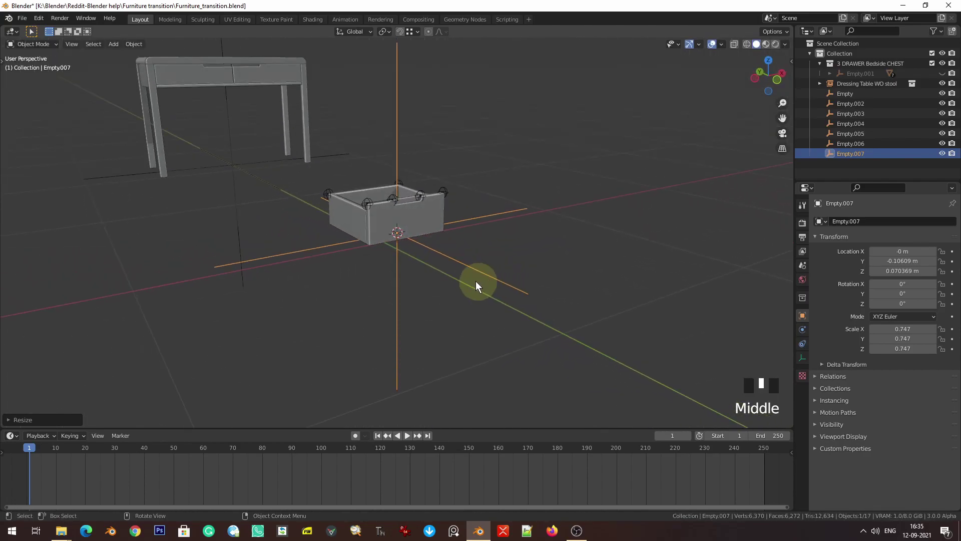
{"action": "scroll", "coordinate": [479, 285], "scroll_direction": "up", "scroll_amount": 3}
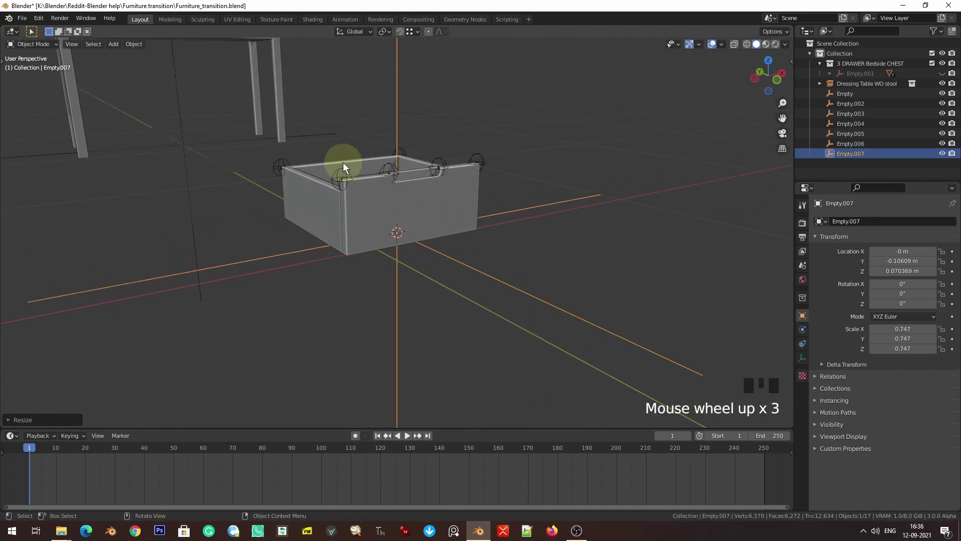
{"action": "middle_click_drag", "start_coordinate": [306, 160], "coordinate": [493, 222]}
{"action": "left_click_drag", "start_coordinate": [238, 113], "coordinate": [473, 215]}
{"action": "mouse_move", "coordinate": [473, 215]}
{"action": "middle_mouse_down"}
{"action": "mouse_move", "coordinate": [464, 255]}
{"action": "mouse_move", "coordinate": [410, 242]}
{"action": "middle_mouse_up"}
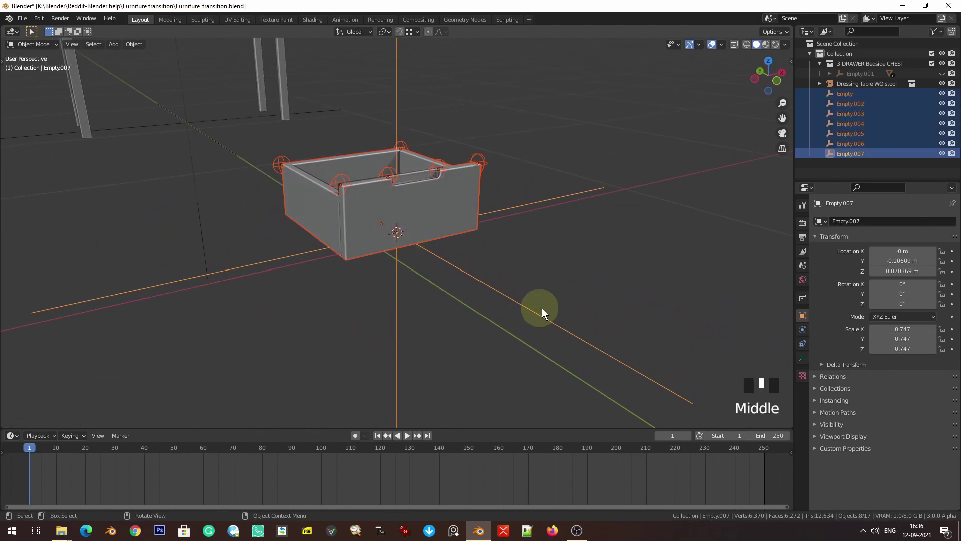
{"action": "key", "text": "ctrl+p"}
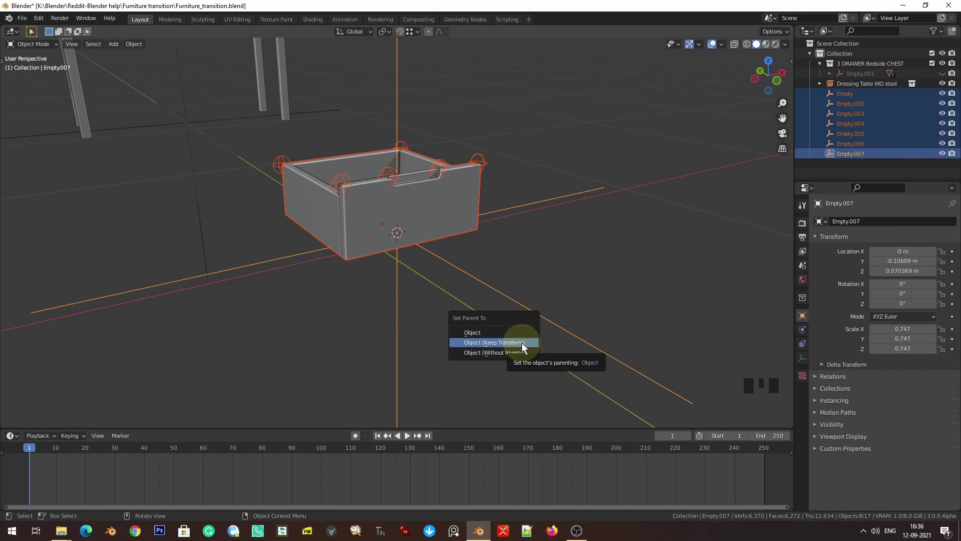
{"action": "left_click", "coordinate": [522, 342]}
{"action": "left_click", "coordinate": [479, 243]}
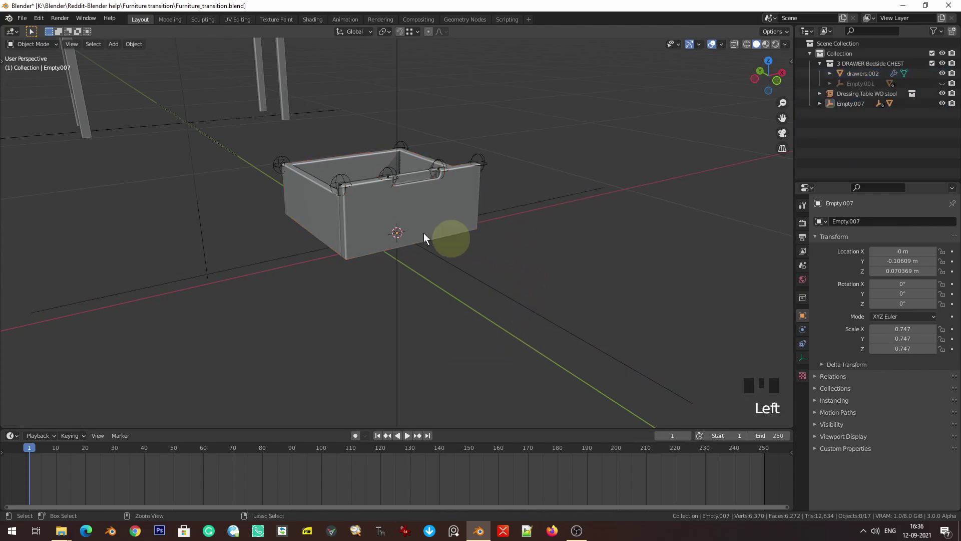
{"action": "key", "text": "ctrl+s"}
- Select only the six hook empties, leaving the parent empty and the dressing table out, and frame them in front view
{"action": "scroll", "coordinate": [521, 231], "scroll_direction": "down", "scroll_amount": 2}
{"action": "left_click", "coordinate": [472, 271]}
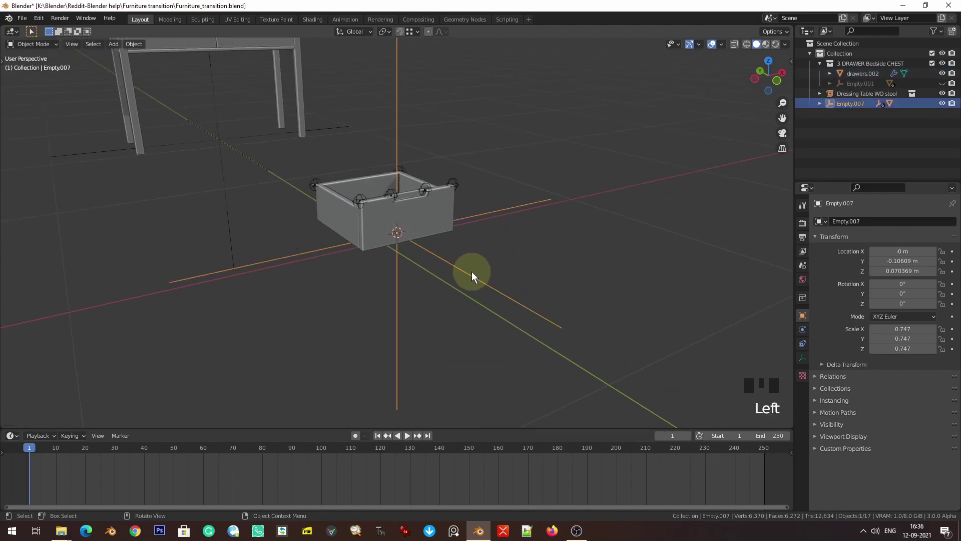
{"action": "key", "text": "KP_1"}
{"action": "scroll", "coordinate": [473, 268], "scroll_direction": "down", "scroll_amount": 1}
{"action": "middle_click_drag", "start_coordinate": [473, 268], "coordinate": [511, 302], "text": "shift"}
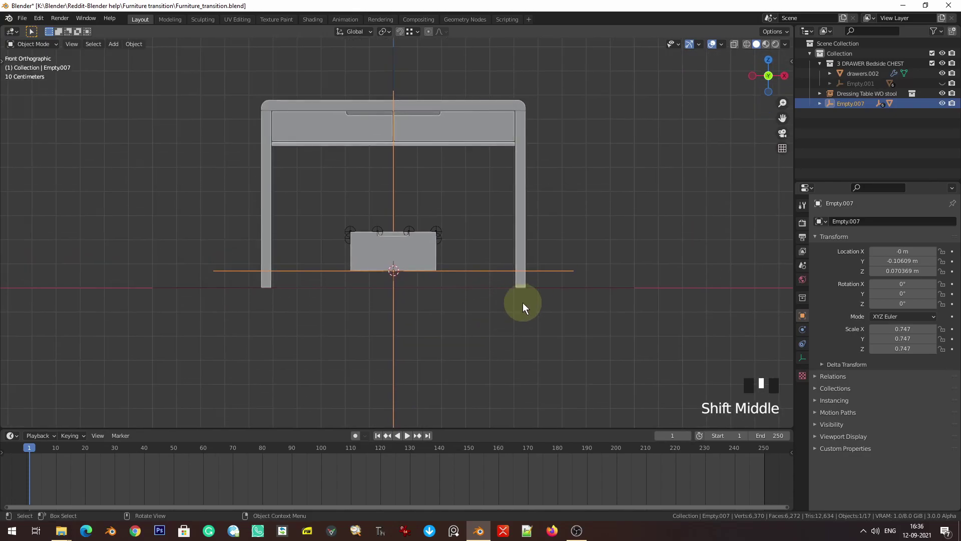
{"action": "scroll", "coordinate": [449, 262], "scroll_direction": "up", "scroll_amount": 5}
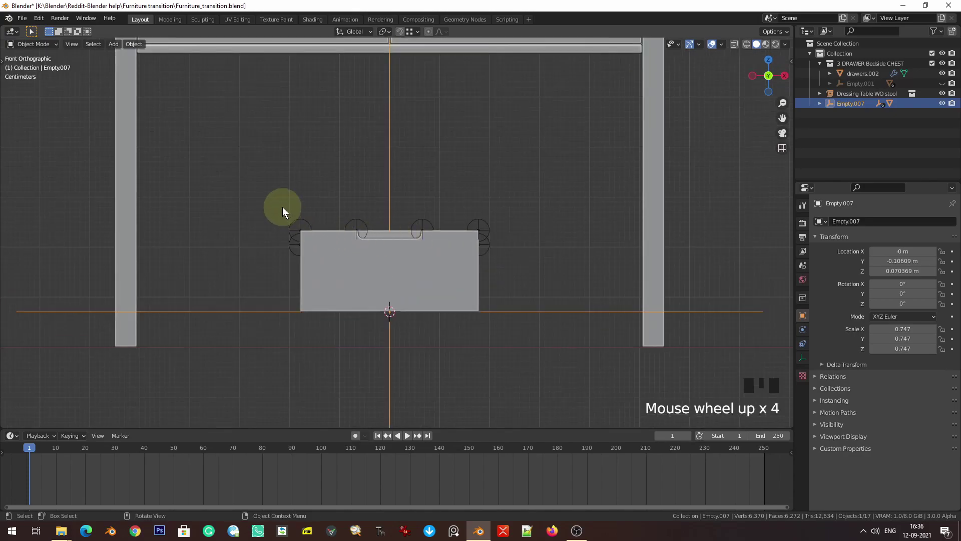
{"action": "left_click_drag", "start_coordinate": [251, 152], "coordinate": [544, 229]}
{"action": "left_click", "coordinate": [505, 253], "text": "shift"}
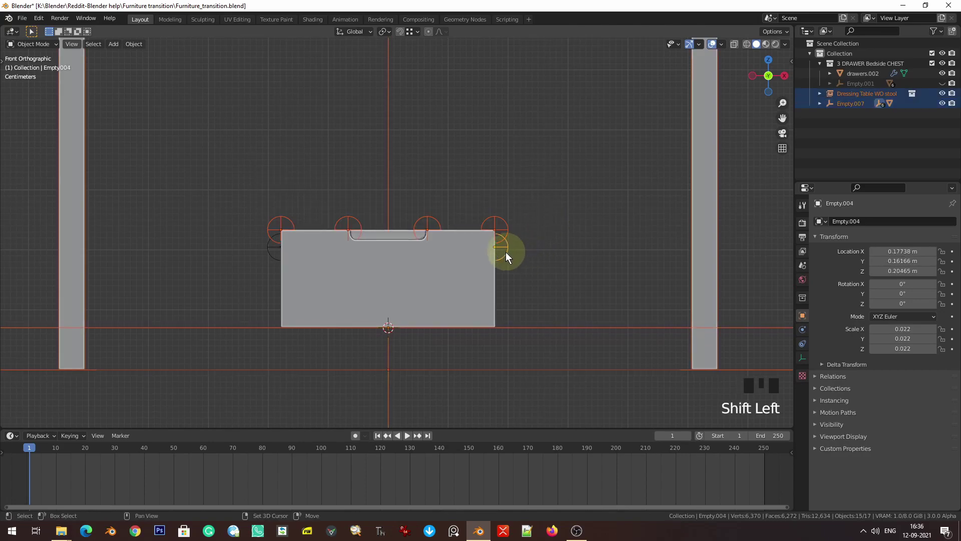
{"action": "left_click", "coordinate": [271, 250], "text": "shift"}
{"action": "left_click", "coordinate": [238, 359], "text": "ctrl"}
{"action": "scroll", "coordinate": [329, 321], "scroll_direction": "down", "scroll_amount": 3}
{"action": "middle_click_drag", "start_coordinate": [329, 320], "coordinate": [415, 338]}
{"action": "key", "text": "KP_1"}
{"action": "key", "text": "KP_Decimal"}
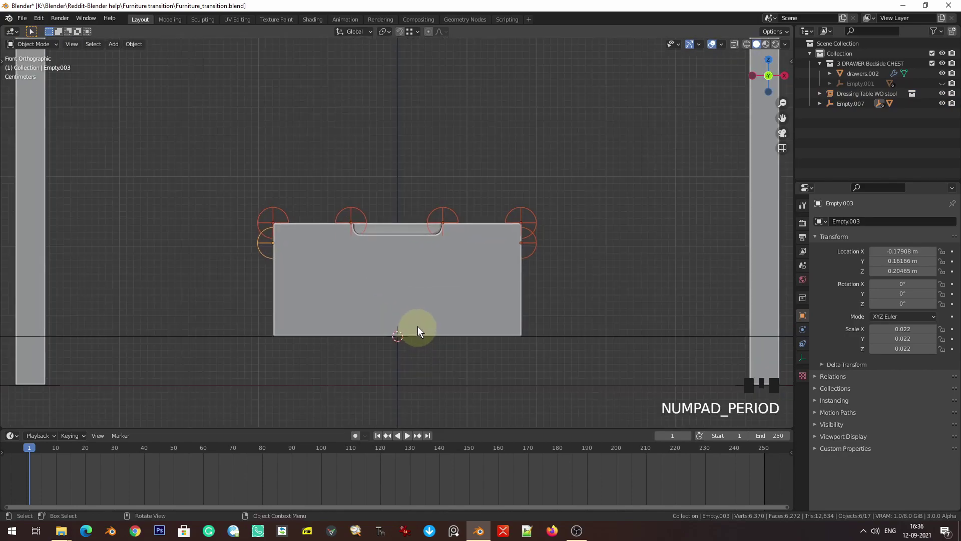
- Lower the six hook empties along Z by about 0.048 m to reduce the drawer's height
{"action": "scroll", "coordinate": [417, 334], "scroll_direction": "down", "scroll_amount": 2}
{"action": "middle_click_drag", "start_coordinate": [414, 279], "coordinate": [415, 345], "text": "shift"}
{"action": "key", "text": "g"}
{"action": "key", "text": "z"}
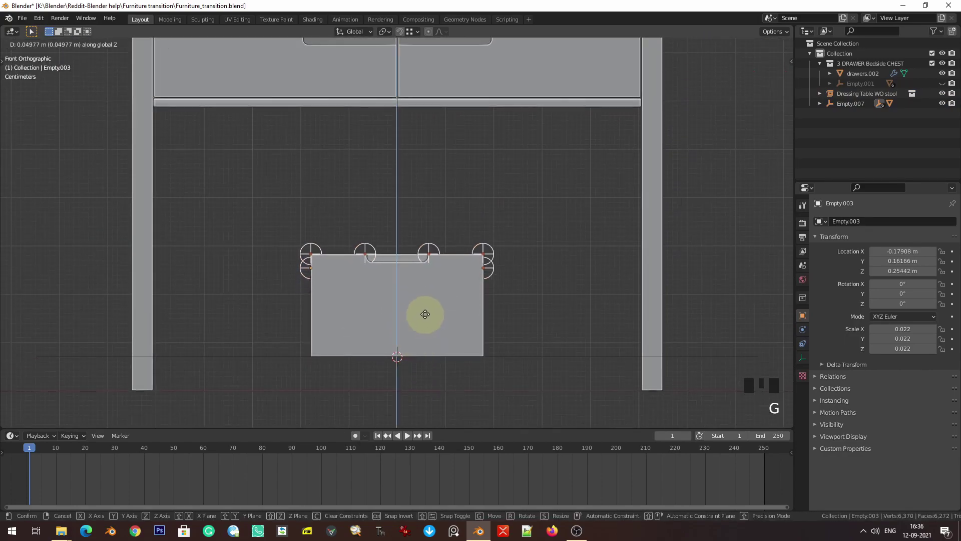
{"action": "left_click", "coordinate": [417, 365]}
{"action": "scroll", "coordinate": [416, 371], "scroll_direction": "down", "scroll_amount": 2}
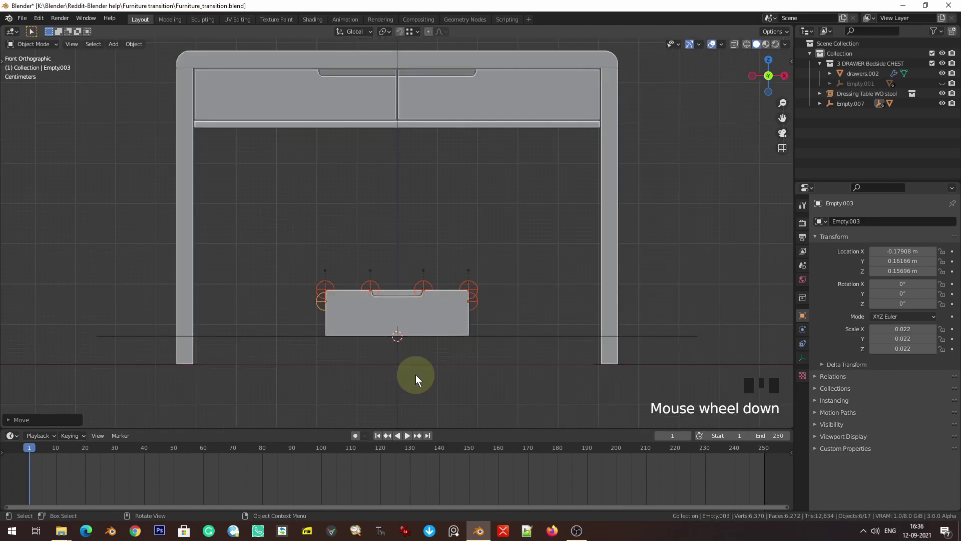
{"action": "left_click", "coordinate": [617, 373]}
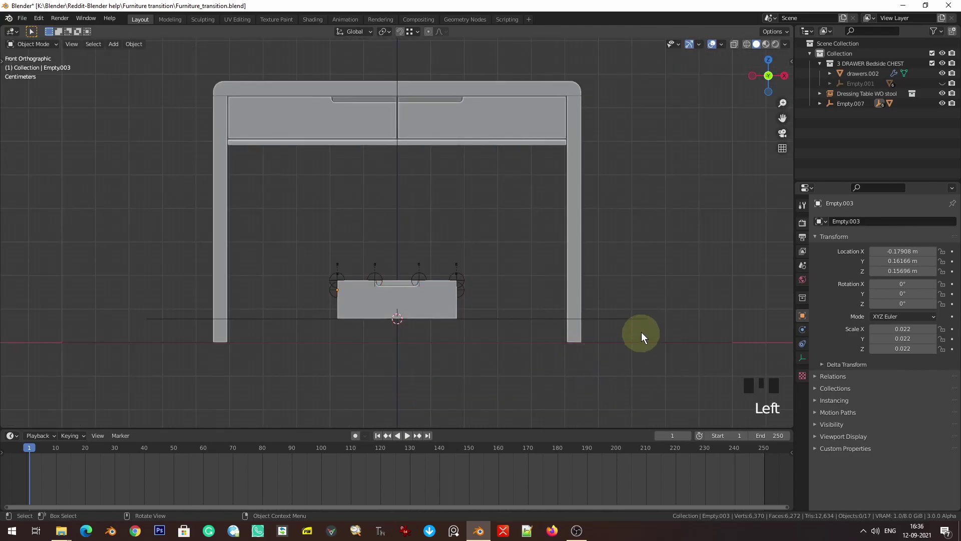
{"action": "left_click", "coordinate": [656, 337]}
{"action": "key", "text": "s"}
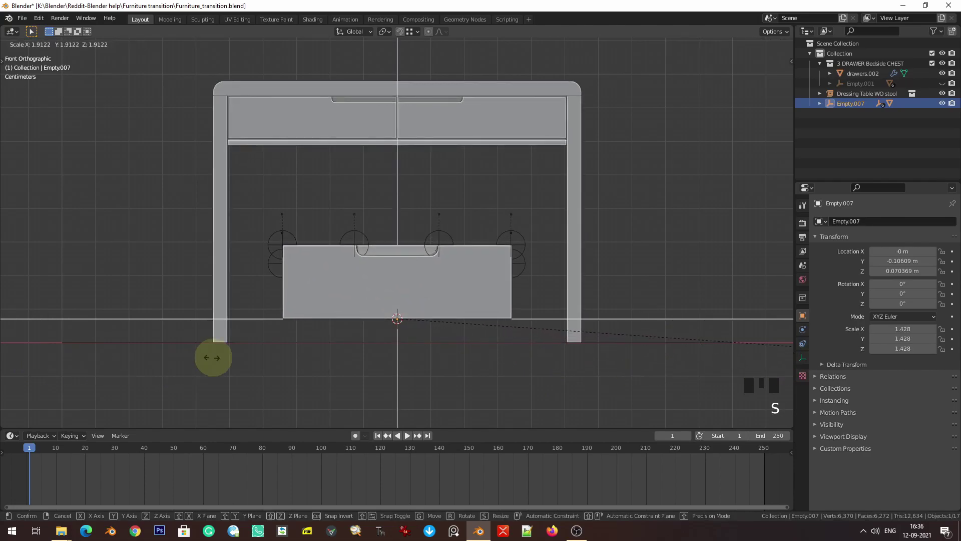
{"action": "right_click", "coordinate": [313, 327]}
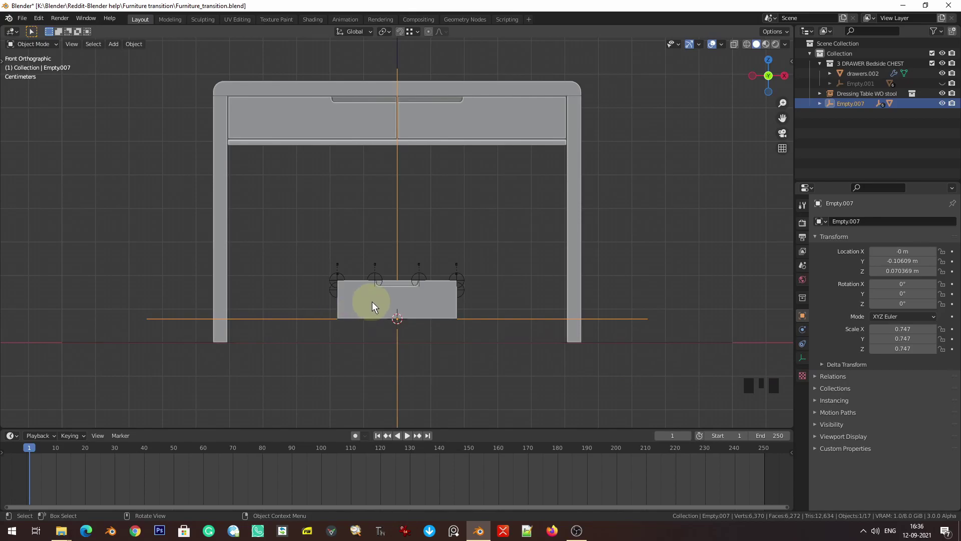
- Undo the lowering of the six hook empties and save the file
{"action": "key", "text": "ctrl+z"}
{"action": "key", "text": "ctrl+z"}
{"action": "key", "text": "ctrl+z"}
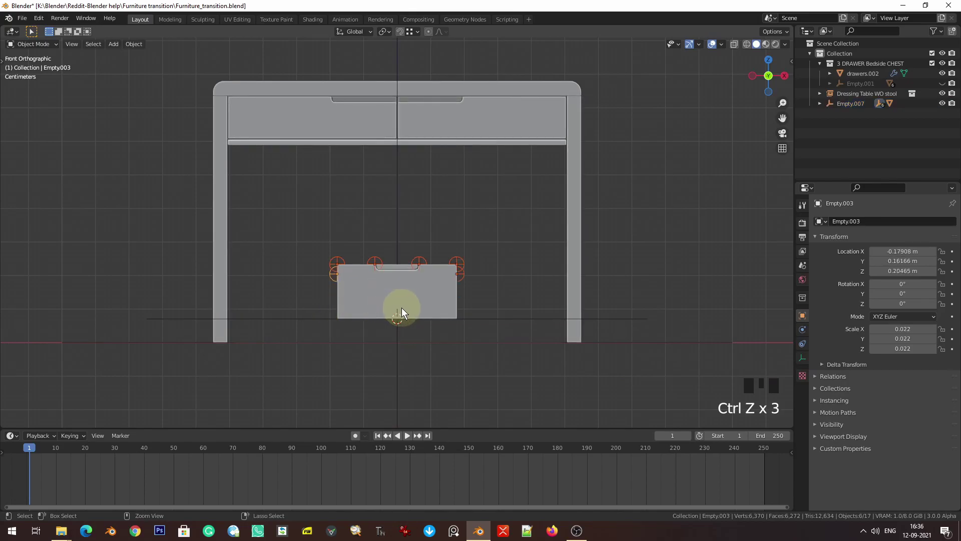
{"action": "key", "text": "ctrl+s"}
{"action": "left_click", "coordinate": [443, 373]}
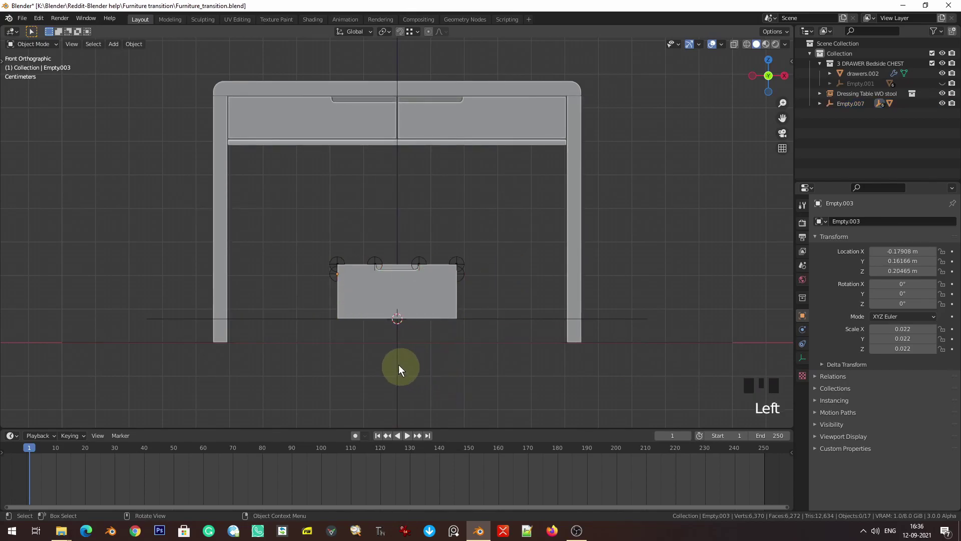
{"action": "middle_click_drag", "start_coordinate": [395, 360], "coordinate": [405, 342]}
{"action": "key", "text": "ctrl+s"}
{"action": "left_click", "coordinate": [424, 338]}
{"action": "key", "text": "KP_1"}
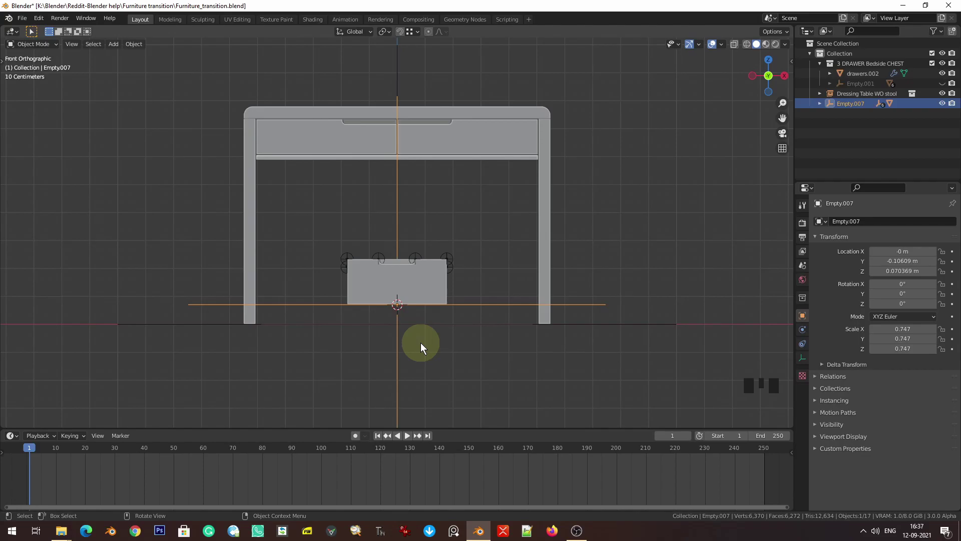
{"action": "scroll", "coordinate": [389, 245], "scroll_direction": "up", "scroll_amount": 4}
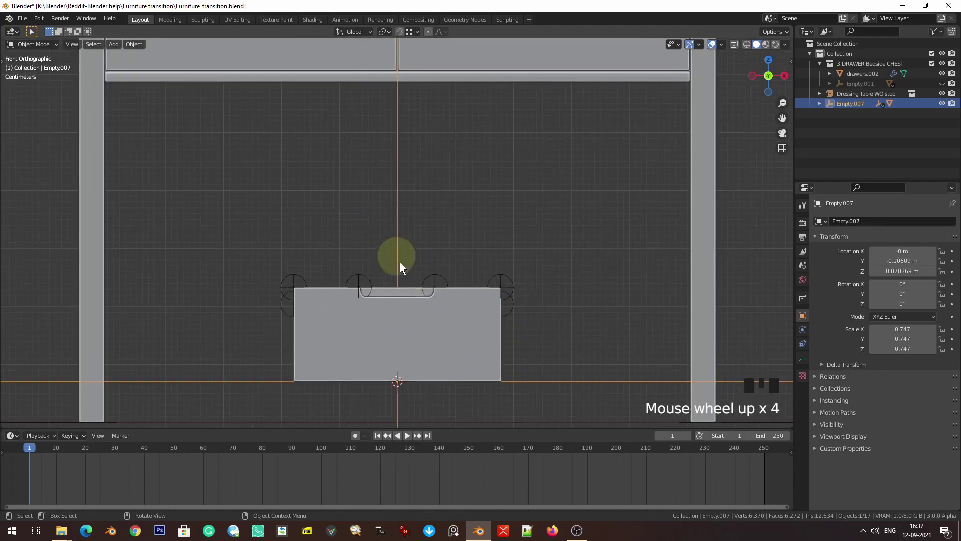
{"action": "scroll", "coordinate": [352, 328], "scroll_direction": "down", "scroll_amount": 2}
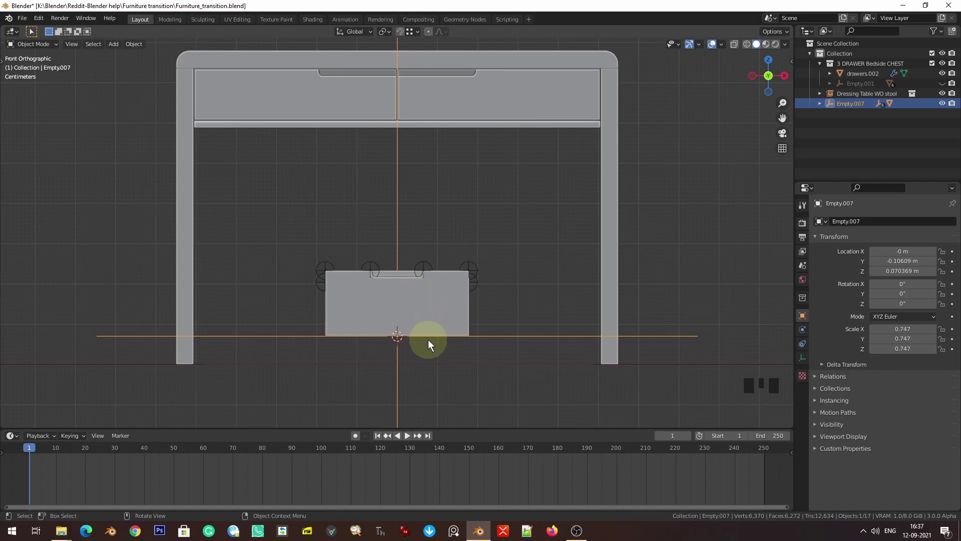
{"action": "key", "text": "g"}
{"action": "key", "text": "z"}
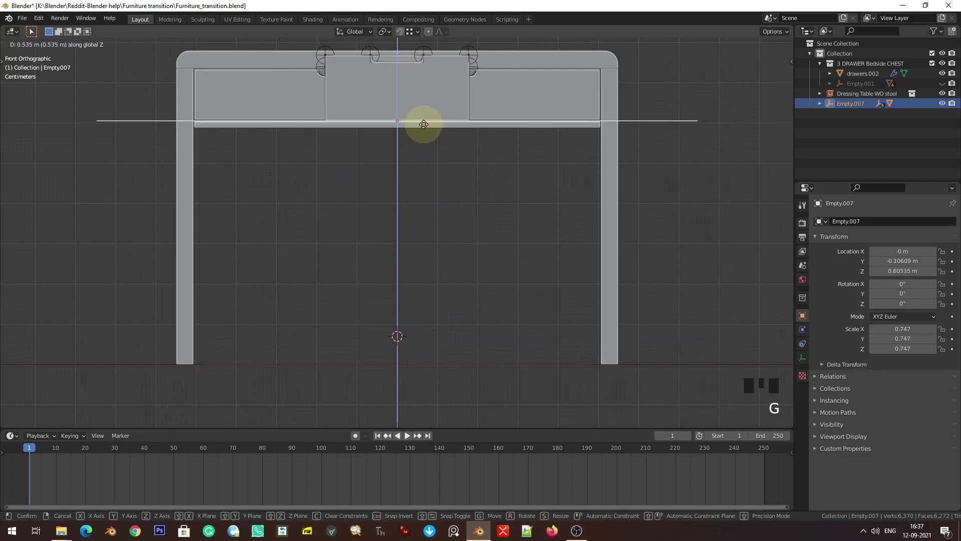
{"action": "right_click", "coordinate": [405, 273]}
- Save the file, insert a Location keyframe on the main plain-axes empty at frame 1, and go to frame 30
{"action": "key", "text": "ctrl+s"}
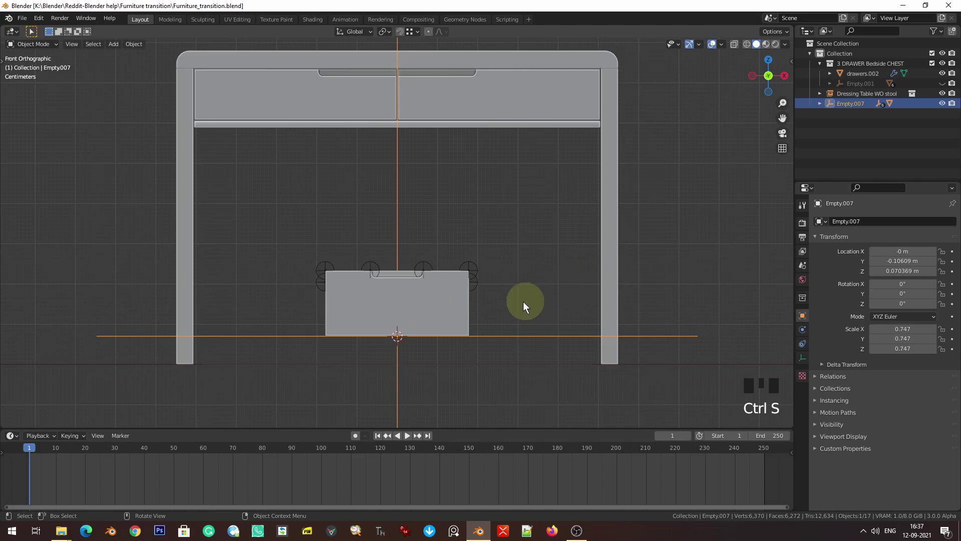
{"action": "left_click", "coordinate": [401, 179]}
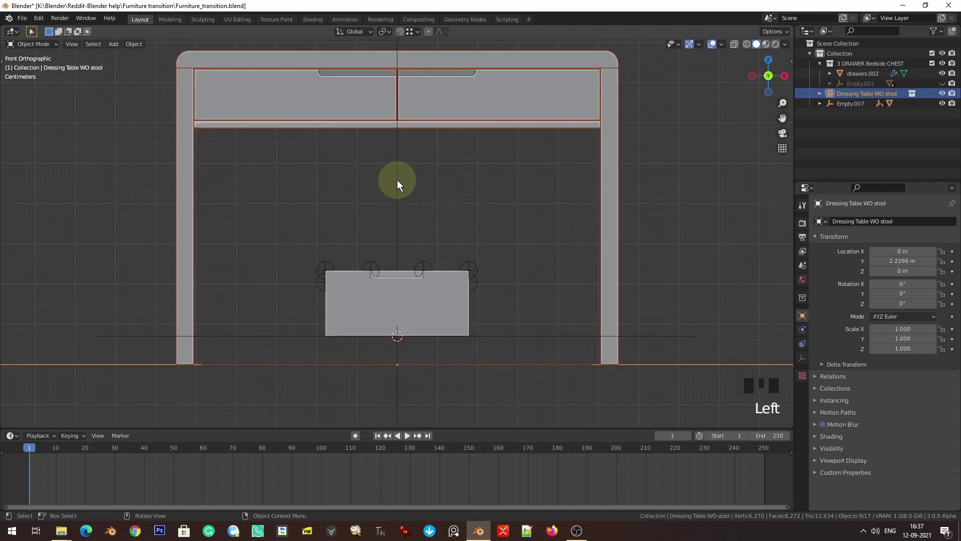
{"action": "left_click", "coordinate": [398, 179]}
{"action": "left_click", "coordinate": [101, 344]}
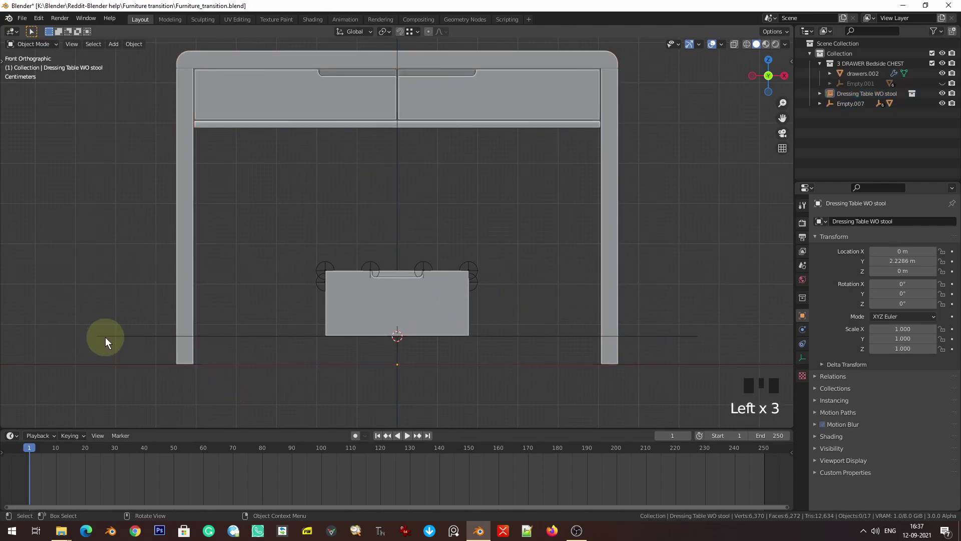
{"action": "left_click", "coordinate": [104, 337]}
{"action": "middle_click_drag", "start_coordinate": [210, 351], "coordinate": [335, 353]}
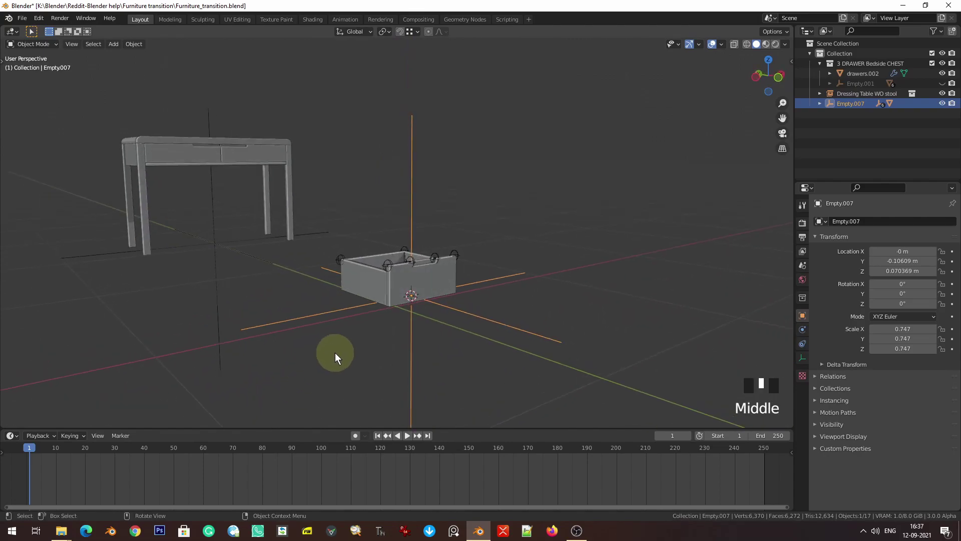
{"action": "key", "text": "i"}
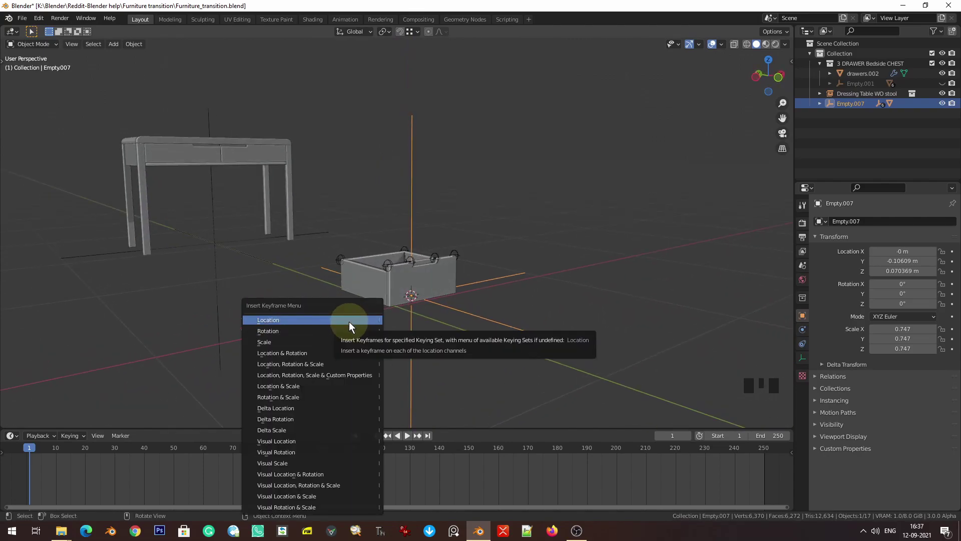
{"action": "left_click", "coordinate": [349, 322]}
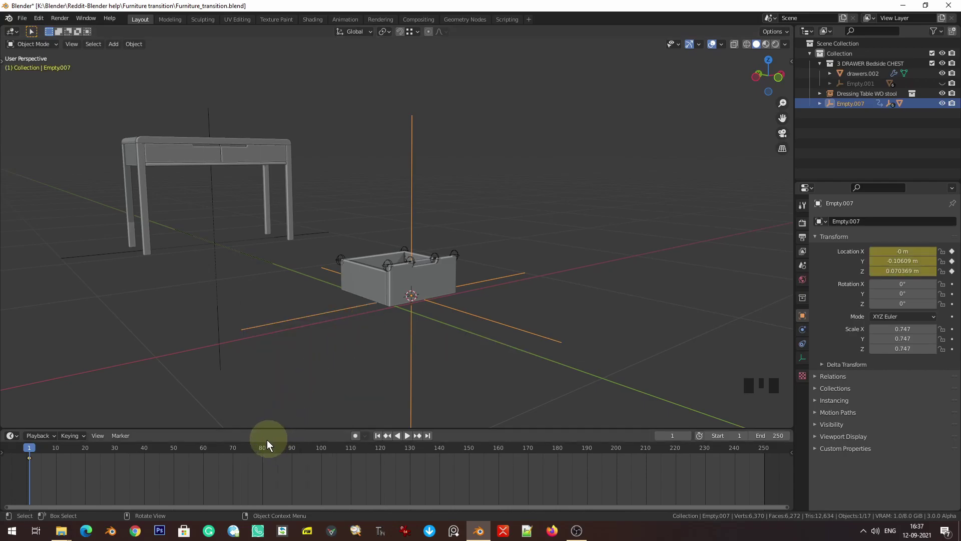
{"action": "middle_click_drag", "start_coordinate": [247, 473], "coordinate": [279, 486]}
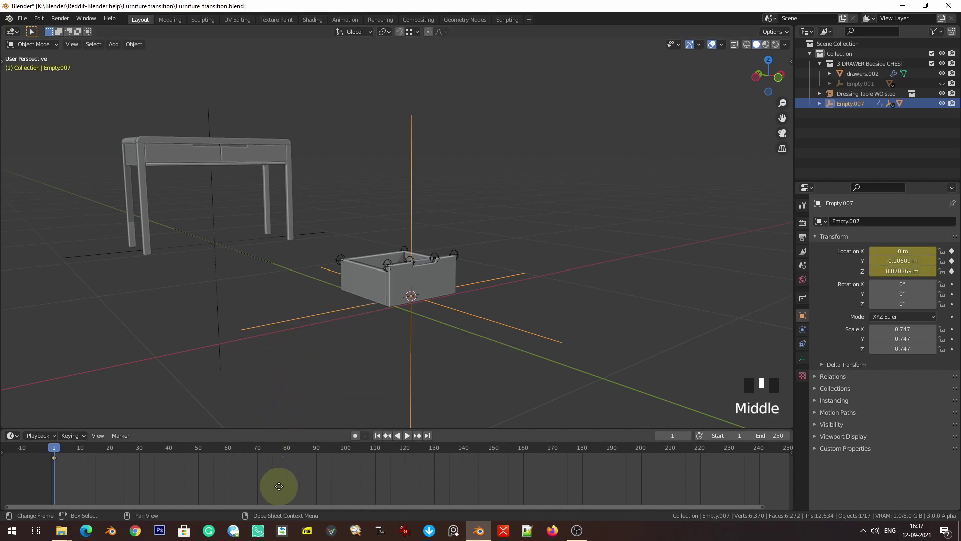
{"action": "left_click", "coordinate": [140, 450]}
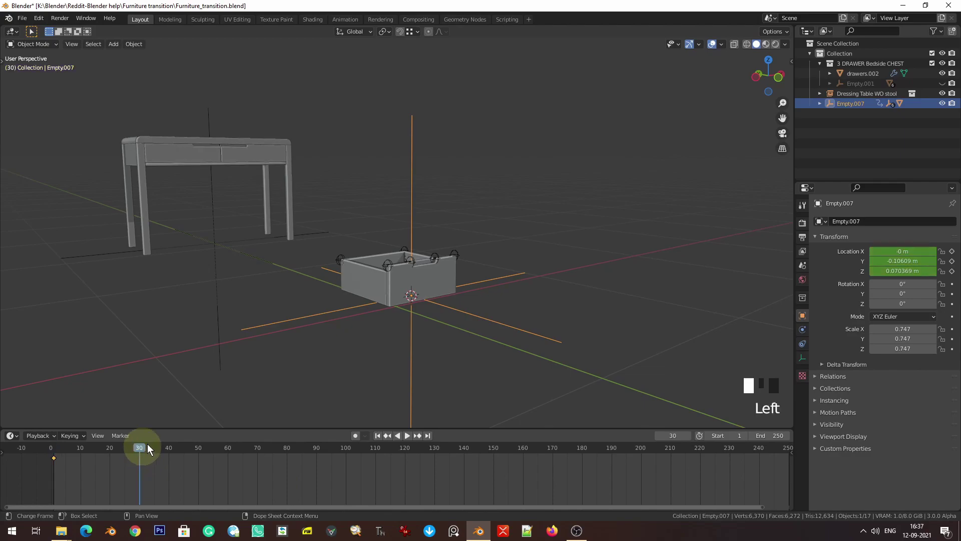
{"action": "middle_click_drag", "start_coordinate": [554, 323], "coordinate": [540, 328]}
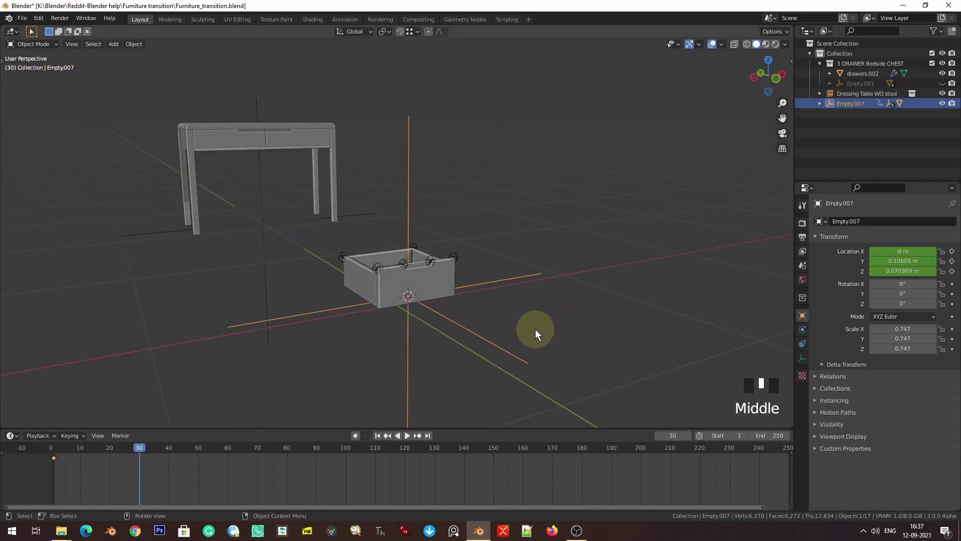
{"action": "key", "text": "KP_1"}
{"action": "key", "text": "KP_Decimal"}
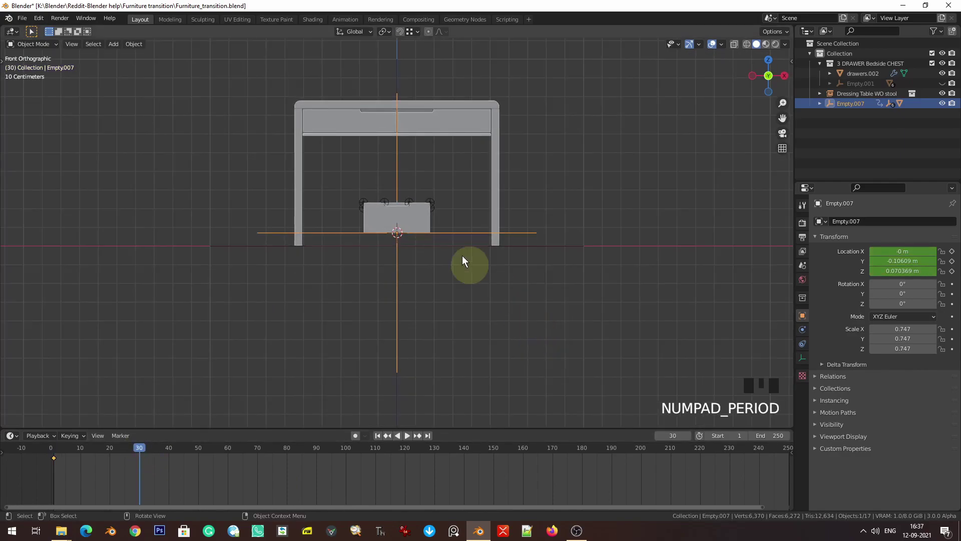
{"action": "scroll", "coordinate": [448, 229], "scroll_direction": "up", "scroll_amount": 4}
{"action": "middle_click_drag", "start_coordinate": [448, 229], "coordinate": [455, 373], "text": "shift"}
{"action": "key", "text": "g"}
{"action": "key", "text": "z"}
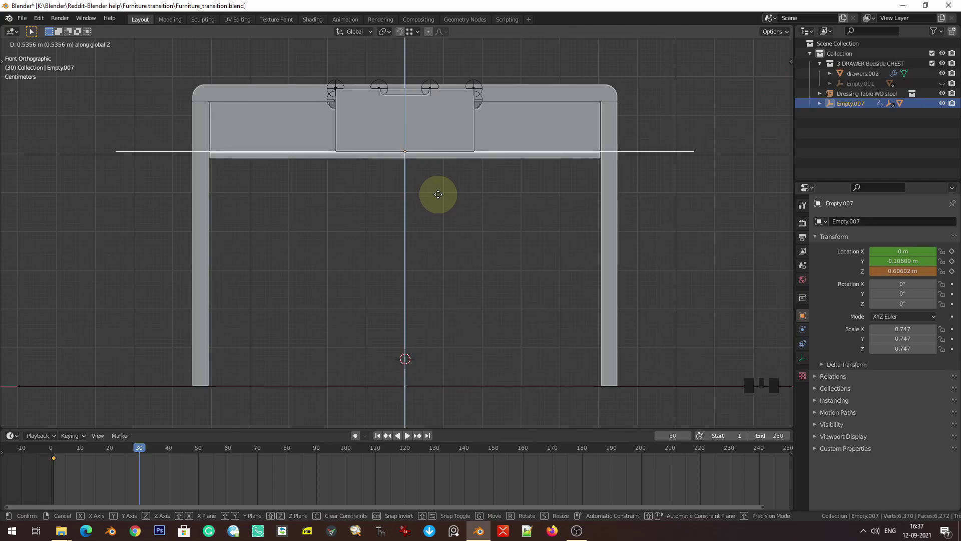
{"action": "left_click", "coordinate": [439, 310]}
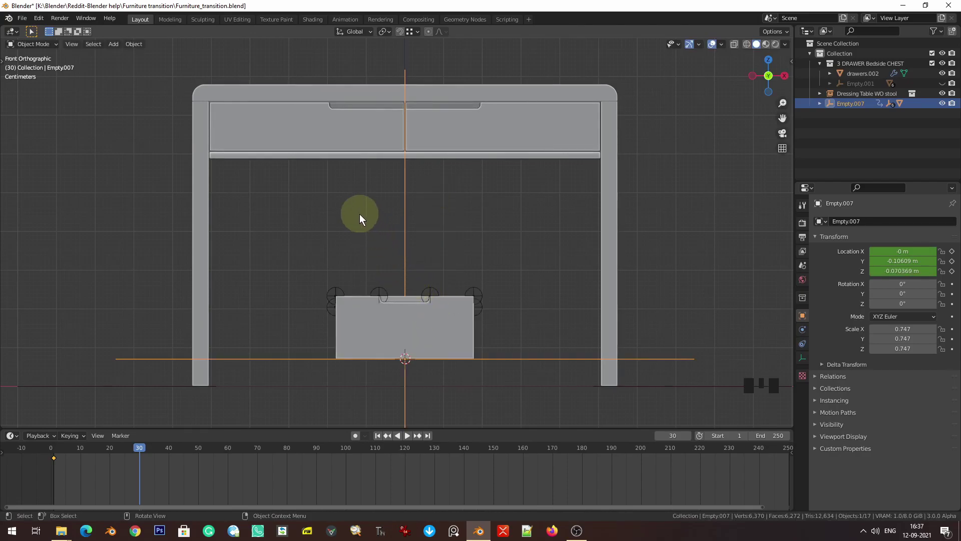
- Duplicate the two front top-corner hook empties straight down along Z by about 0.162 m to the drawer's front bottom corners
{"action": "middle_click_drag", "start_coordinate": [361, 380], "coordinate": [440, 409]}
{"action": "left_click", "coordinate": [269, 361]}
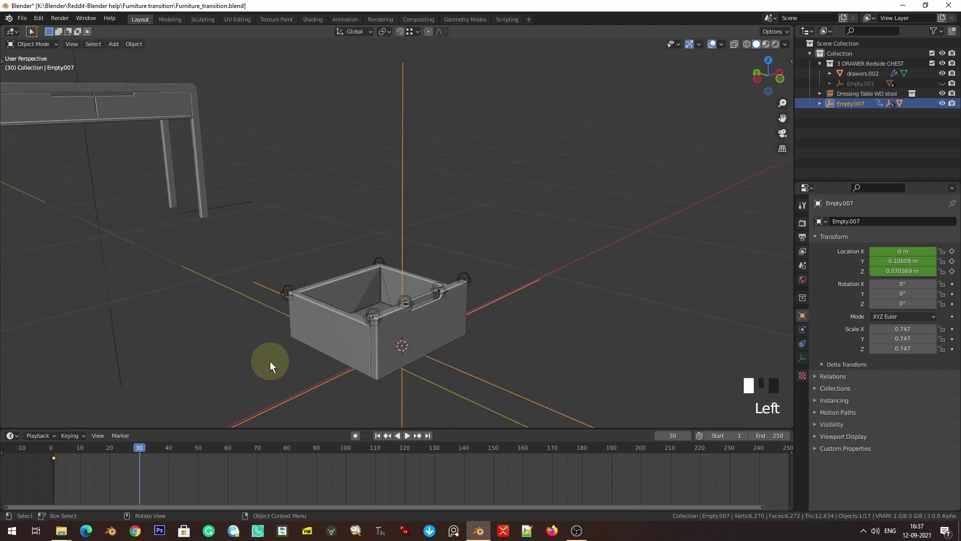
{"action": "scroll", "coordinate": [281, 375], "scroll_direction": "up", "scroll_amount": 3}
{"action": "middle_click_drag", "start_coordinate": [281, 375], "coordinate": [370, 220], "text": "shift"}
{"action": "left_click", "coordinate": [396, 210]}
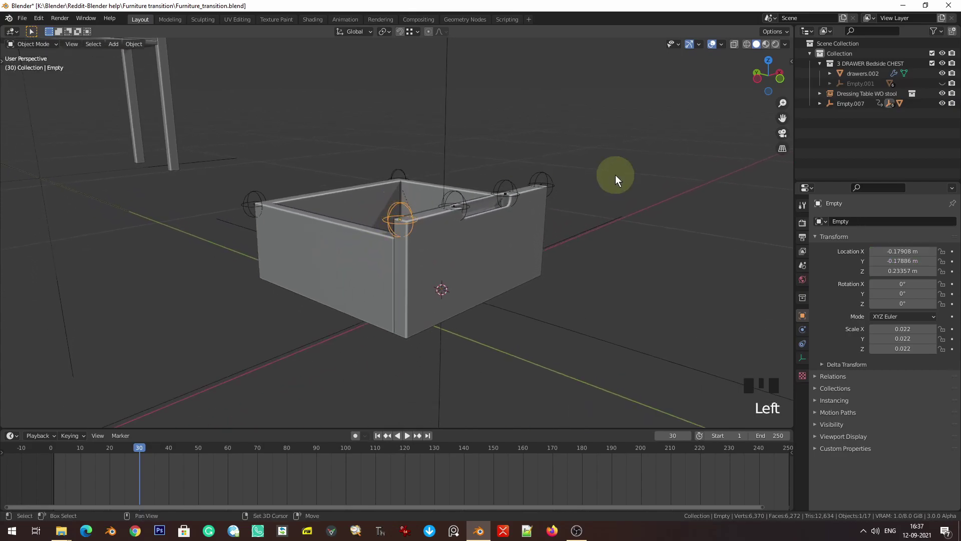
{"action": "left_click", "coordinate": [554, 177], "text": "shift"}
{"action": "key", "text": "KP_1"}
{"action": "key", "text": "KP_Decimal"}
{"action": "key", "text": "KP_Decimal"}
{"action": "key", "text": "KP_Decimal"}
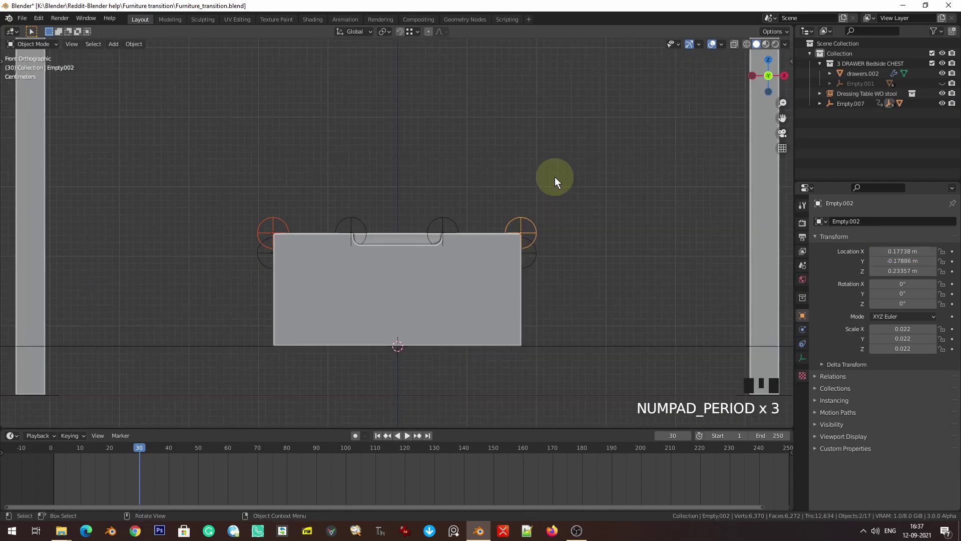
{"action": "scroll", "coordinate": [480, 223], "scroll_direction": "down", "scroll_amount": 2}
{"action": "scroll", "coordinate": [439, 313], "scroll_direction": "up", "scroll_amount": 2, "text": "shift"}
{"action": "scroll", "coordinate": [424, 313], "scroll_direction": "up", "scroll_amount": 4}
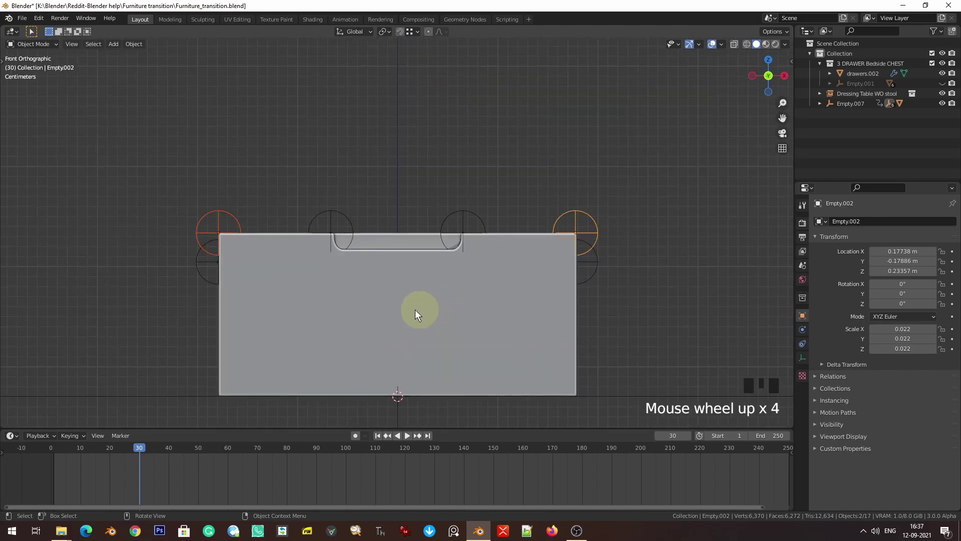
{"action": "middle_click_drag", "start_coordinate": [425, 314], "coordinate": [407, 199], "text": "shift"}
{"action": "key", "text": "shift+d"}
{"action": "key", "text": "z"}
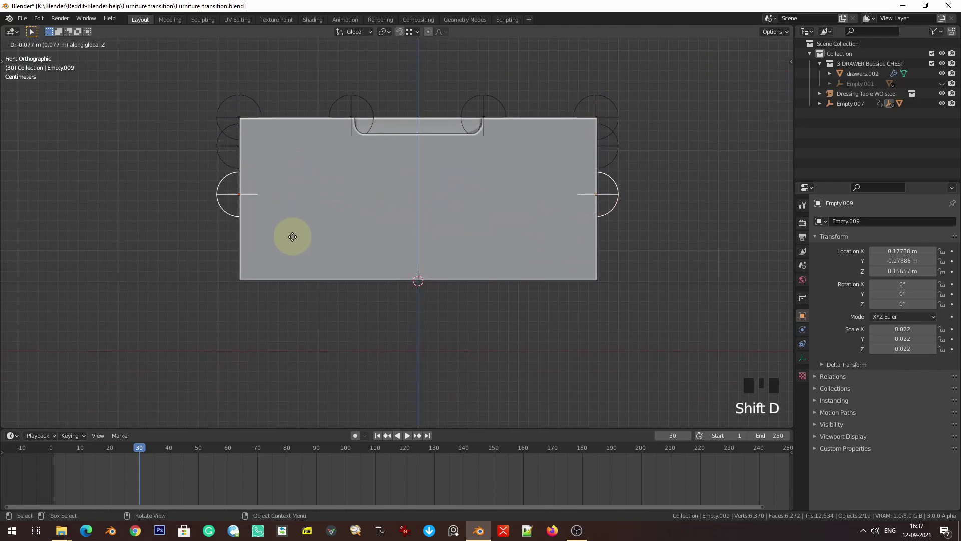
{"action": "left_click", "coordinate": [295, 328]}
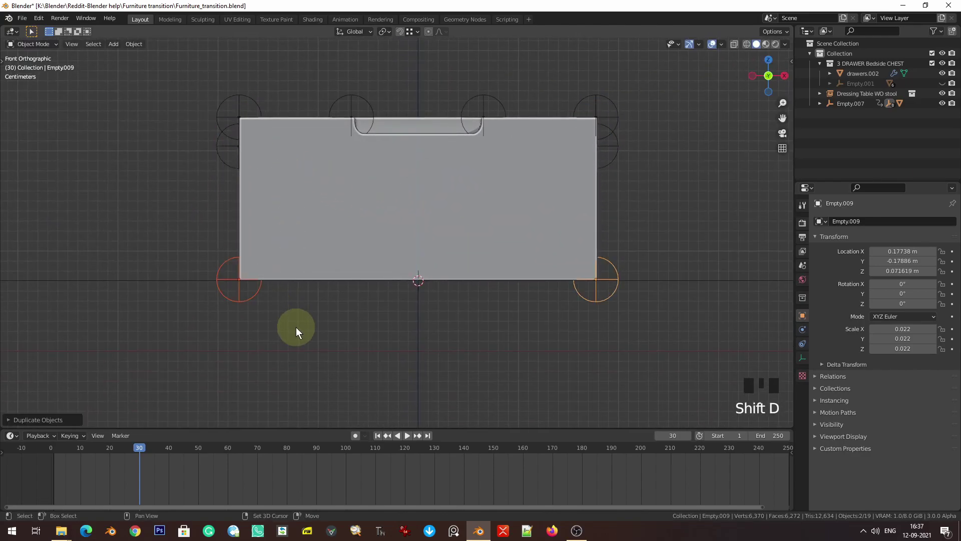
- Duplicate the two front bottom-corner empties along Y by about 0.34 m to the drawer's rear bottom corners
{"action": "scroll", "coordinate": [296, 327], "scroll_direction": "down", "scroll_amount": 2}
{"action": "middle_click_drag", "start_coordinate": [292, 328], "coordinate": [534, 323]}
{"action": "scroll", "coordinate": [380, 316], "scroll_direction": "down", "scroll_amount": 1}
{"action": "key", "text": "shift+d"}
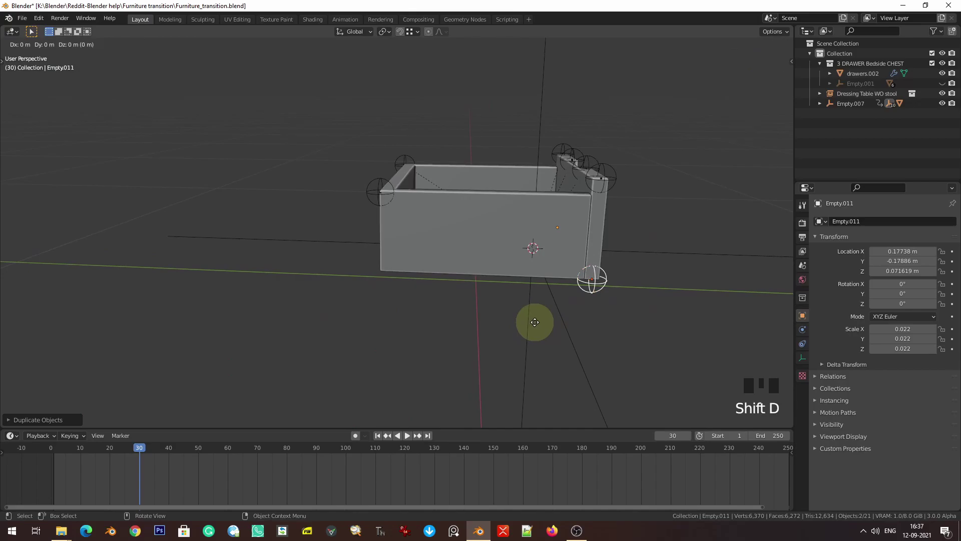
{"action": "key", "text": "y"}
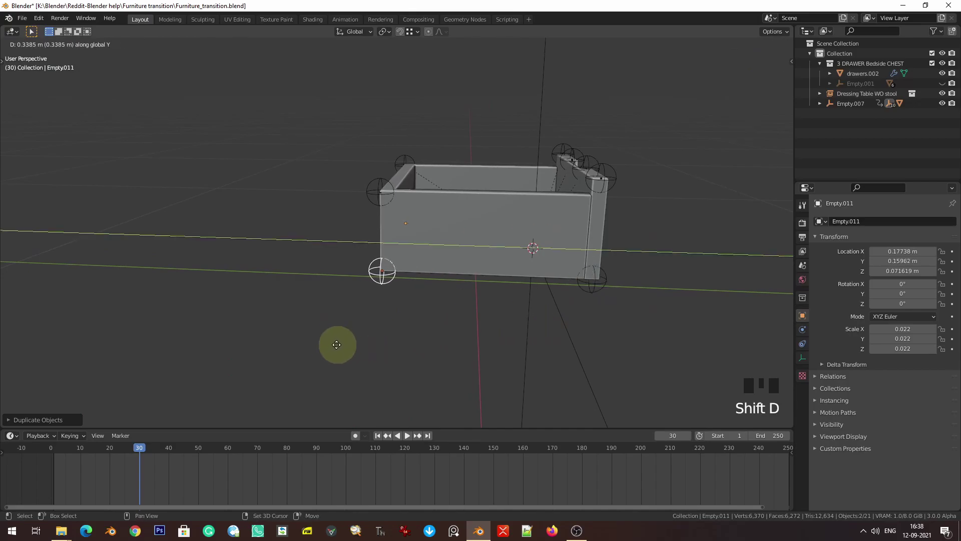
{"action": "left_click", "coordinate": [322, 344]}
- In wireframe shading, hook the vertices at the drawer's front-left bottom corner to the empty at that corner
{"action": "middle_click_drag", "start_coordinate": [485, 354], "coordinate": [481, 321]}
{"action": "left_click", "coordinate": [485, 303]}
{"action": "left_click", "coordinate": [521, 269], "text": "shift"}
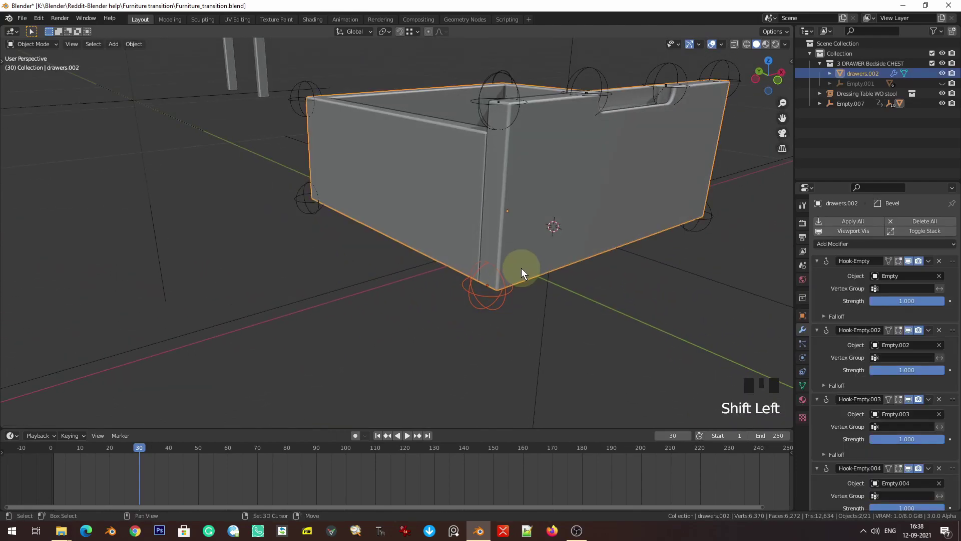
{"action": "key", "text": "Tab"}
{"action": "key", "text": "z"}
{"action": "left_click", "coordinate": [371, 293]}
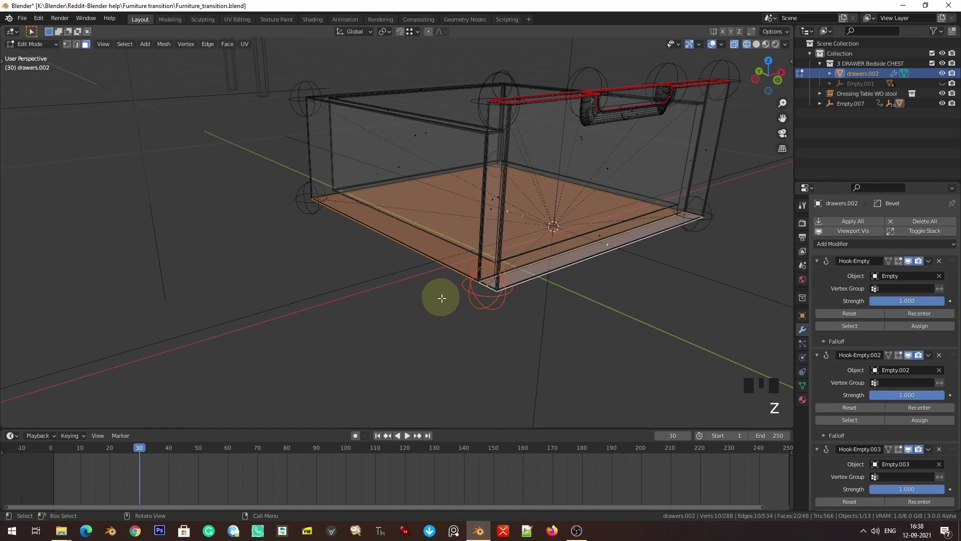
{"action": "left_click", "coordinate": [433, 312]}
{"action": "left_click_drag", "start_coordinate": [457, 249], "coordinate": [521, 326]}
{"action": "left_click_drag", "start_coordinate": [473, 240], "coordinate": [514, 309]}
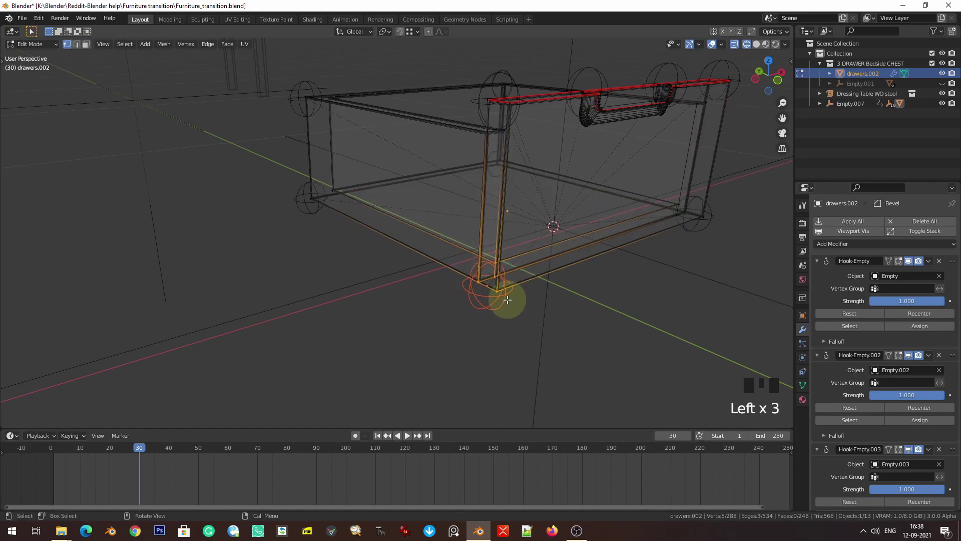
{"action": "key", "text": "ctrl+h"}
{"action": "left_click", "coordinate": [507, 300]}
{"action": "key", "text": "Tab"}
- Hook the vertices at the drawer's front-right bottom corner to the empty at that corner
{"action": "middle_click_drag", "start_coordinate": [513, 199], "coordinate": [710, 293]}
{"action": "left_click", "coordinate": [719, 277]}
{"action": "left_click", "coordinate": [724, 201], "text": "shift"}
{"action": "key", "text": "Tab"}
{"action": "left_click_drag", "start_coordinate": [666, 219], "coordinate": [752, 325]}
{"action": "key", "text": "ctrl+h"}
{"action": "left_click", "coordinate": [720, 304]}
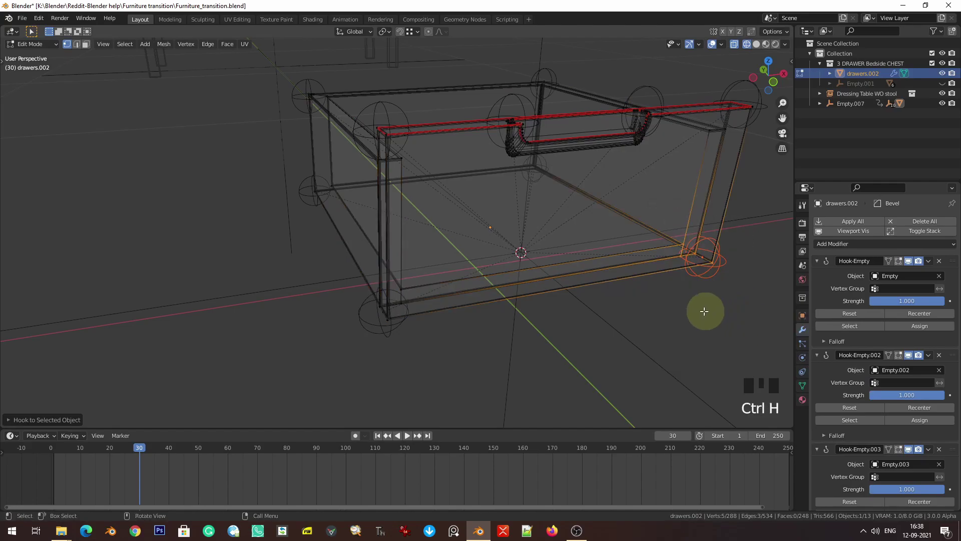
{"action": "key", "text": "Tab"}
- Hook the vertices at the drawer's rear-left bottom corner to the empty at that corner
{"action": "middle_click_drag", "start_coordinate": [432, 234], "coordinate": [490, 256]}
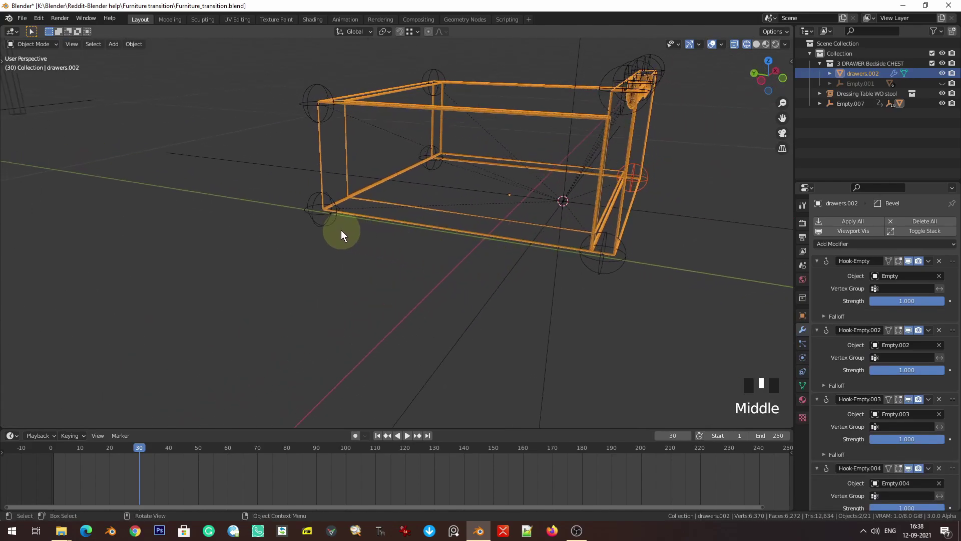
{"action": "left_click", "coordinate": [324, 220]}
{"action": "left_click", "coordinate": [322, 178], "text": "shift"}
{"action": "key", "text": "Tab"}
{"action": "left_click_drag", "start_coordinate": [291, 181], "coordinate": [403, 243]}
{"action": "key", "text": "ctrl+h"}
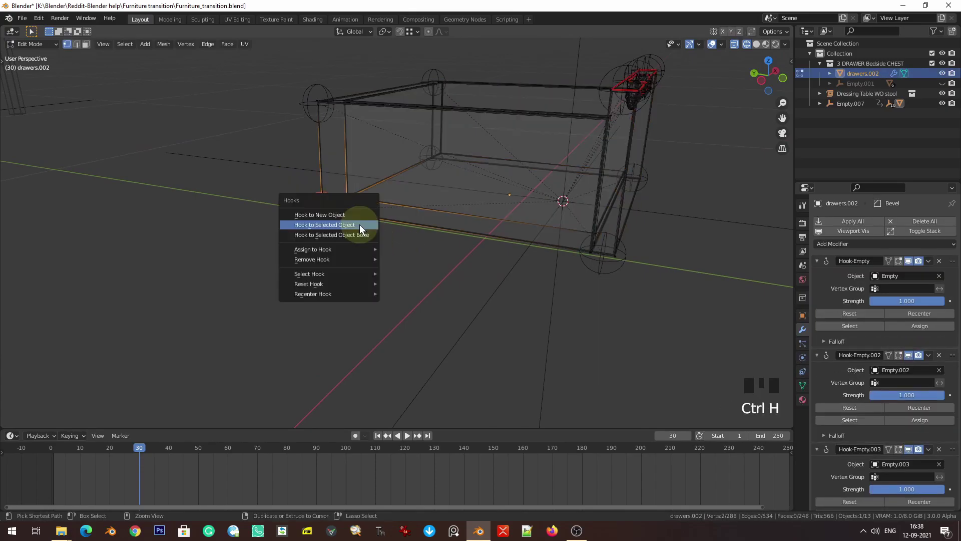
{"action": "left_click", "coordinate": [359, 225]}
- Hook the vertices at the drawer's rear-right bottom corner to the empty at that corner
{"action": "middle_click_drag", "start_coordinate": [384, 191], "coordinate": [517, 236]}
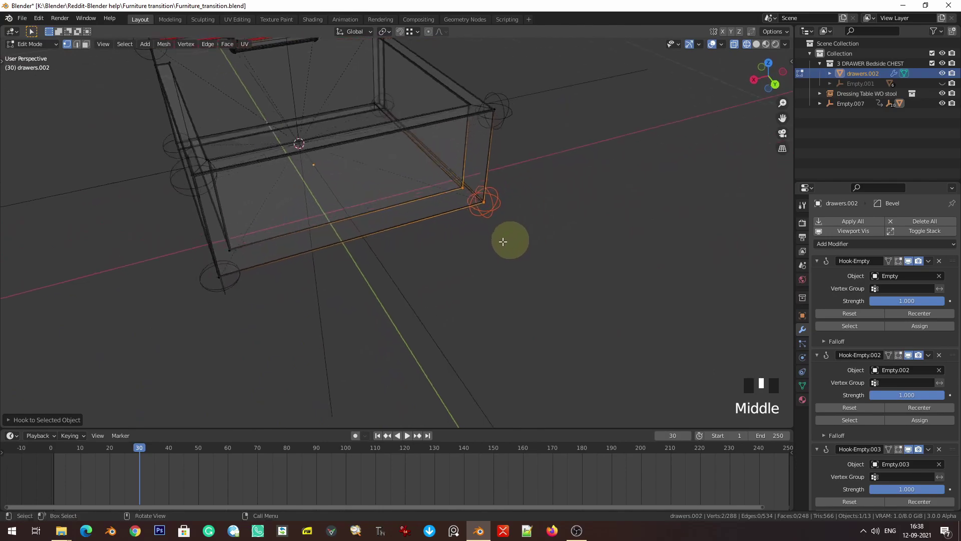
{"action": "key", "text": "Tab"}
{"action": "left_click", "coordinate": [220, 289]}
{"action": "left_click", "coordinate": [263, 269], "text": "shift"}
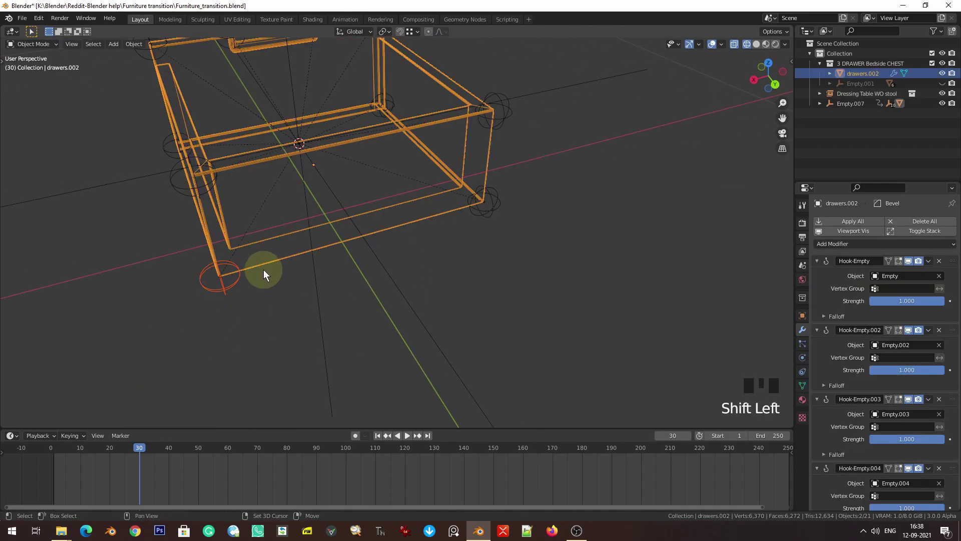
{"action": "key", "text": "Tab"}
{"action": "left_click_drag", "start_coordinate": [189, 208], "coordinate": [256, 263]}
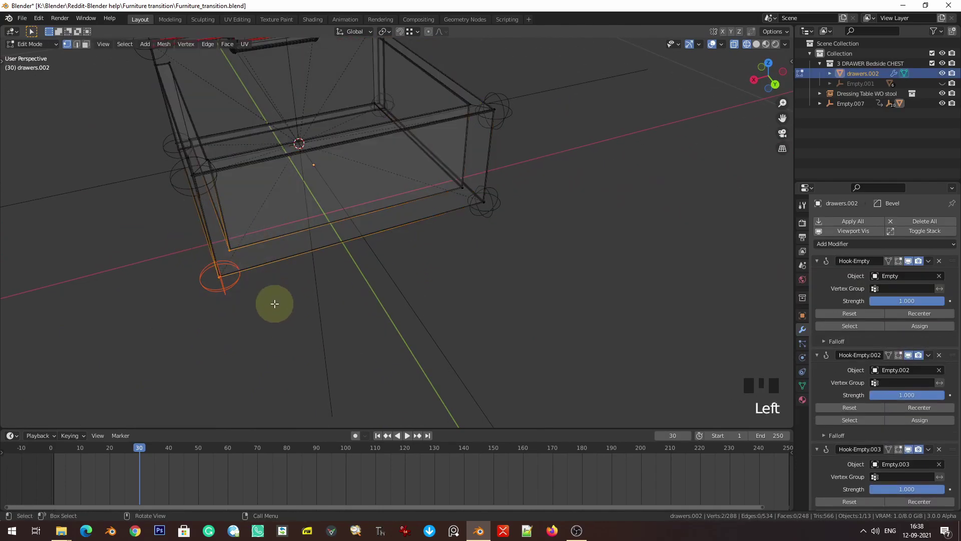
{"action": "key", "text": "ctrl+h"}
{"action": "left_click", "coordinate": [269, 278]}
- Return to object mode with solid shading and save the file
{"action": "key", "text": "Tab"}
{"action": "key", "text": "shift+z"}
{"action": "middle_click_drag", "start_coordinate": [510, 242], "coordinate": [429, 246]}
{"action": "key", "text": "ctrl+s"}
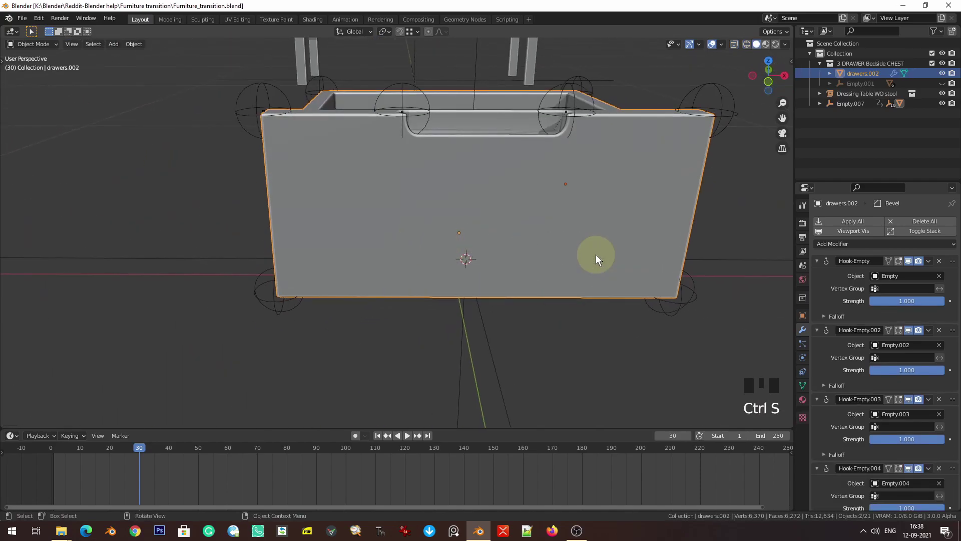
- In front view, select the eight hook empties at the drawer's corners, leaving out the two handle empties
{"action": "key", "text": "KP_1"}
{"action": "scroll", "coordinate": [545, 236], "scroll_direction": "down", "scroll_amount": 2}
{"action": "middle_click_drag", "start_coordinate": [523, 224], "coordinate": [439, 257], "text": "shift"}
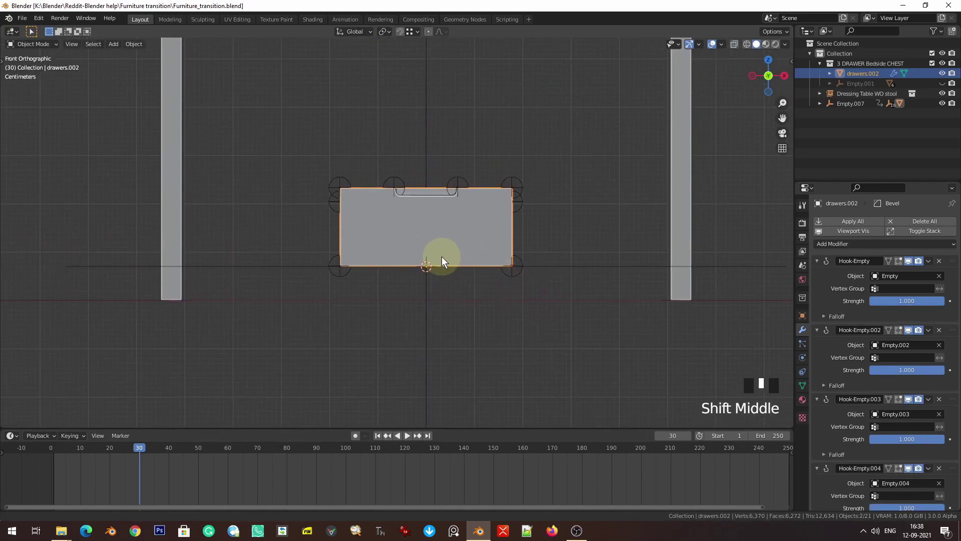
{"action": "scroll", "coordinate": [429, 254], "scroll_direction": "down", "scroll_amount": 4}
{"action": "scroll", "coordinate": [418, 255], "scroll_direction": "up", "scroll_amount": 5}
{"action": "middle_click_drag", "start_coordinate": [390, 280], "coordinate": [317, 194], "text": "shift"}
{"action": "left_click_drag", "start_coordinate": [288, 146], "coordinate": [323, 296]}
{"action": "left_click_drag", "start_coordinate": [600, 149], "coordinate": [541, 332], "text": "shift"}
{"action": "left_click_drag", "start_coordinate": [616, 250], "coordinate": [668, 354], "text": "ctrl"}
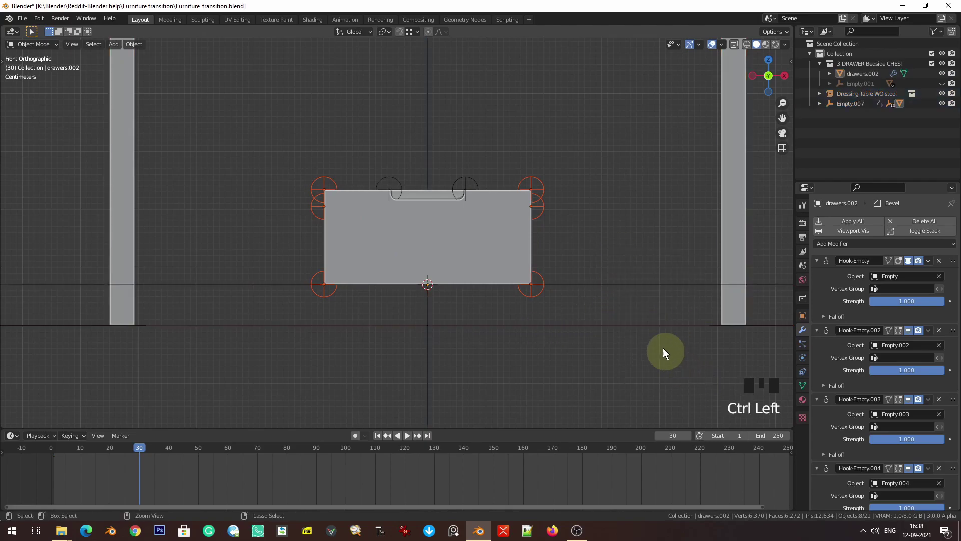
{"action": "scroll", "coordinate": [628, 117], "scroll_direction": "down", "scroll_amount": 3}
{"action": "middle_click_drag", "start_coordinate": [599, 209], "coordinate": [576, 262], "text": "shift"}
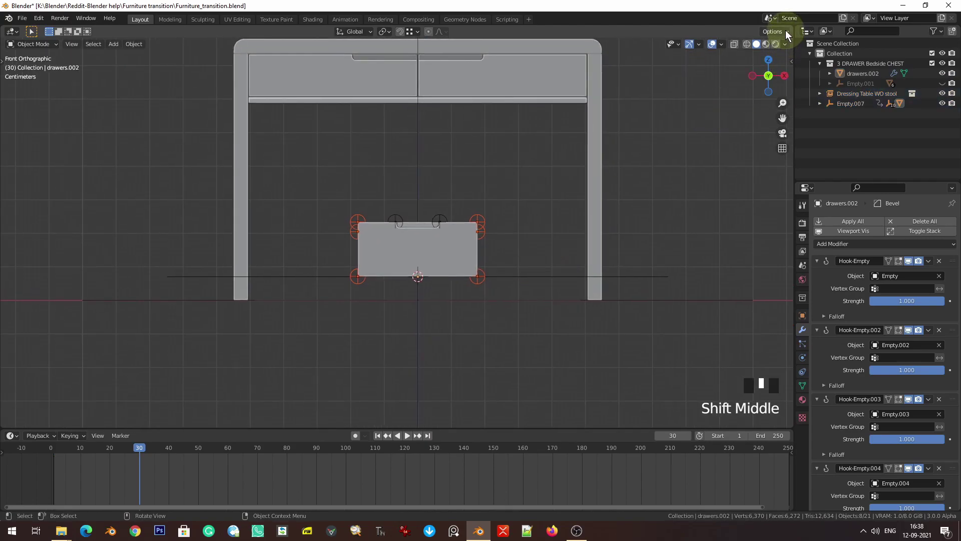
{"action": "middle_click_drag", "start_coordinate": [542, 225], "coordinate": [542, 292]}
{"action": "scroll", "coordinate": [551, 292], "scroll_direction": "down", "scroll_amount": 1}
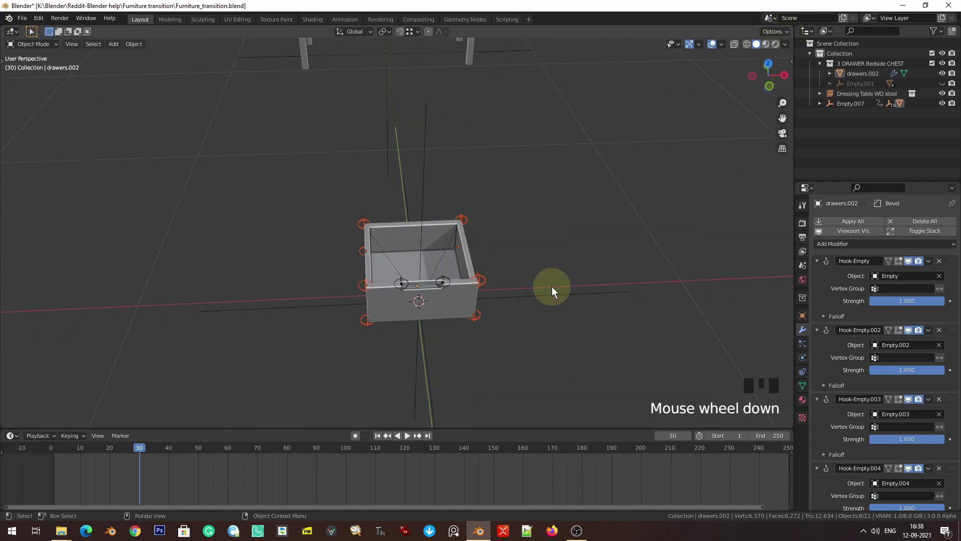
{"action": "key", "text": "s"}
{"action": "key", "text": "x"}
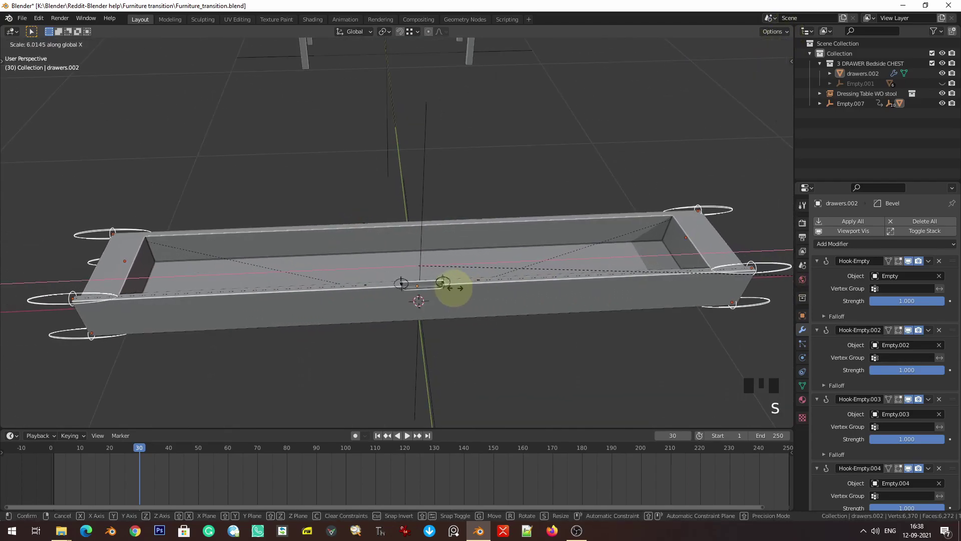
{"action": "right_click", "coordinate": [376, 279]}
- Limit object transforms to affect only Locations
{"action": "left_click", "coordinate": [774, 31]}
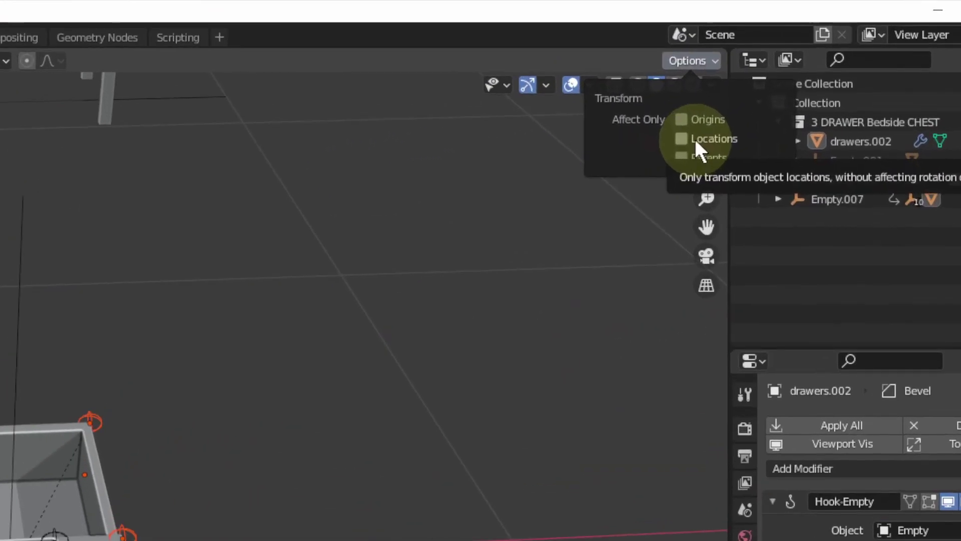
{"action": "left_click", "coordinate": [765, 79]}
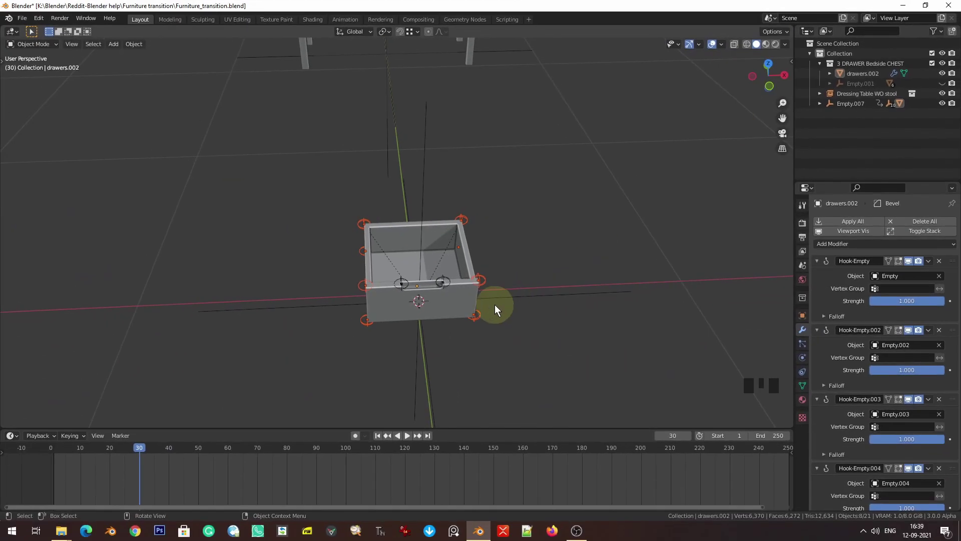
- Try to spread the eight corner empties along X to the width of the dressing table's drawers, and undo the scaling
{"action": "key", "text": "KP_1"}
{"action": "key", "text": "KP_Decimal"}
{"action": "scroll", "coordinate": [478, 315], "scroll_direction": "down", "scroll_amount": 3}
{"action": "middle_click_drag", "start_coordinate": [476, 261], "coordinate": [508, 330], "text": "shift"}
{"action": "key", "text": "s"}
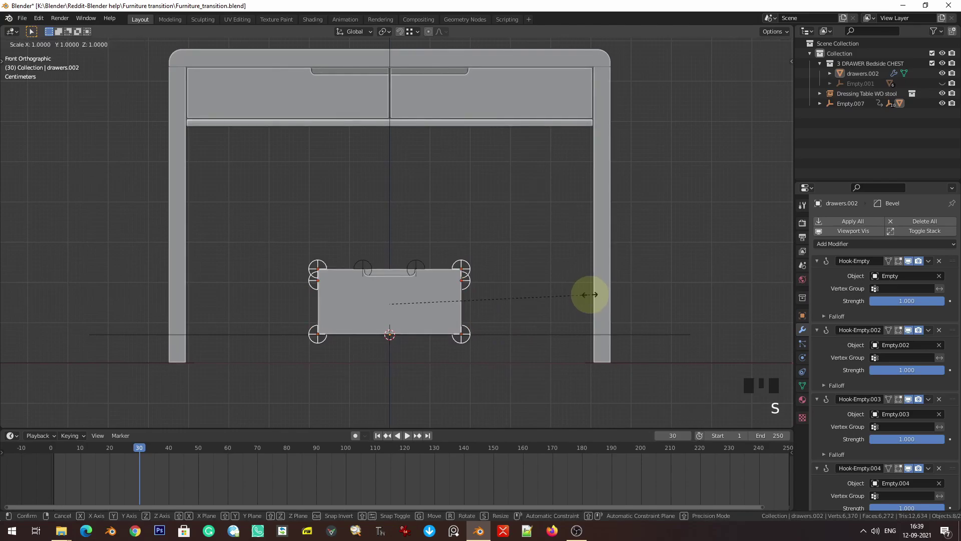
{"action": "key", "text": "x"}
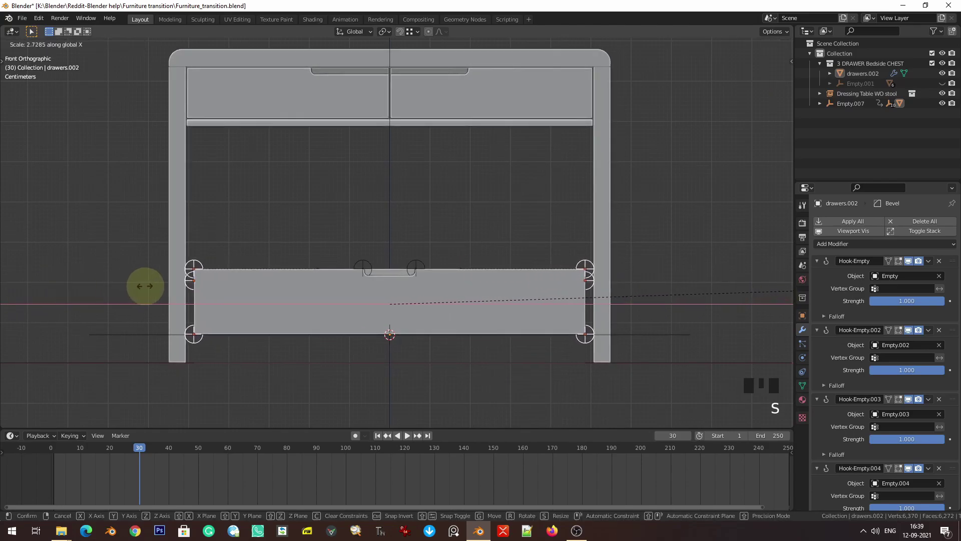
{"action": "left_click", "coordinate": [163, 290]}
{"action": "middle_click_drag", "start_coordinate": [404, 225], "coordinate": [437, 286]}
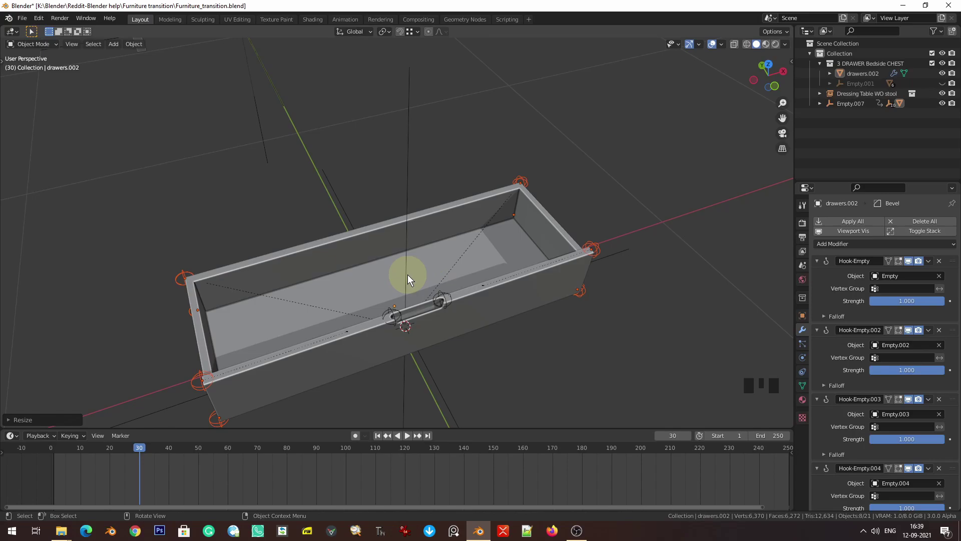
{"action": "key", "text": "ctrl+z"}
- Save the file and deselect the corner empties in front view
{"action": "middle_click_drag", "start_coordinate": [408, 350], "coordinate": [388, 298]}
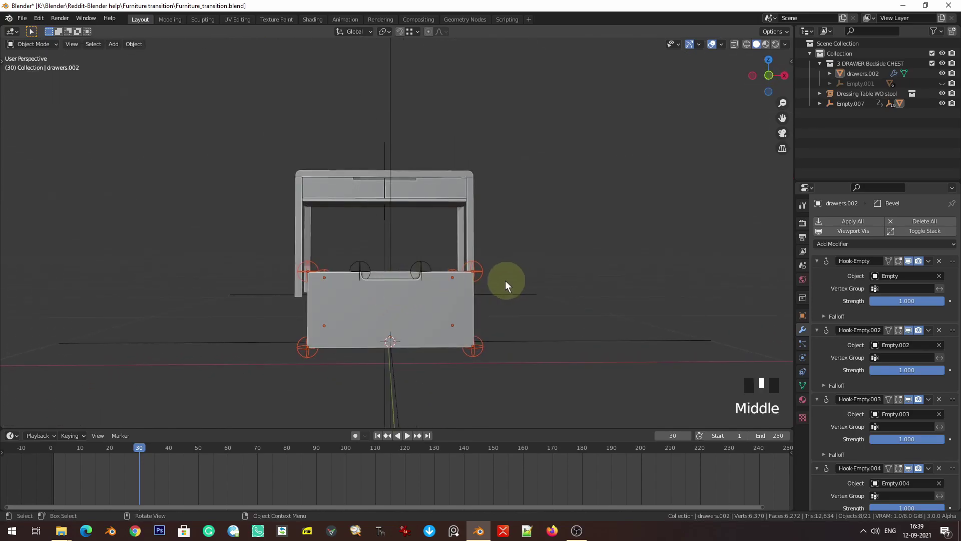
{"action": "key", "text": "ctrl+s"}
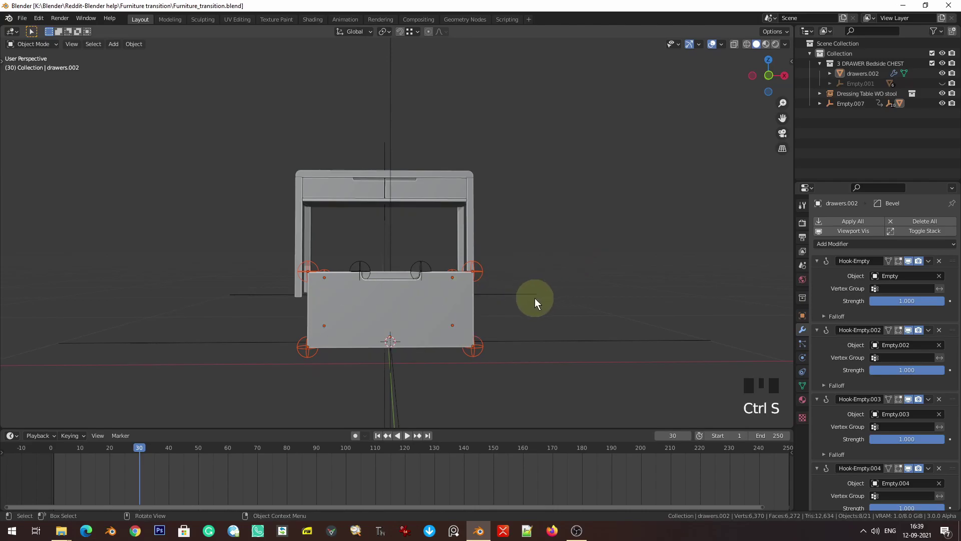
{"action": "key", "text": "KP_1"}
{"action": "left_click", "coordinate": [365, 279]}
{"action": "key", "text": "ctrl+s"}
- Parent the four bottom-corner hook empties to the main empty using Object (Keep Transform), and clear the selection
{"action": "scroll", "coordinate": [292, 333], "scroll_direction": "down", "scroll_amount": 2}
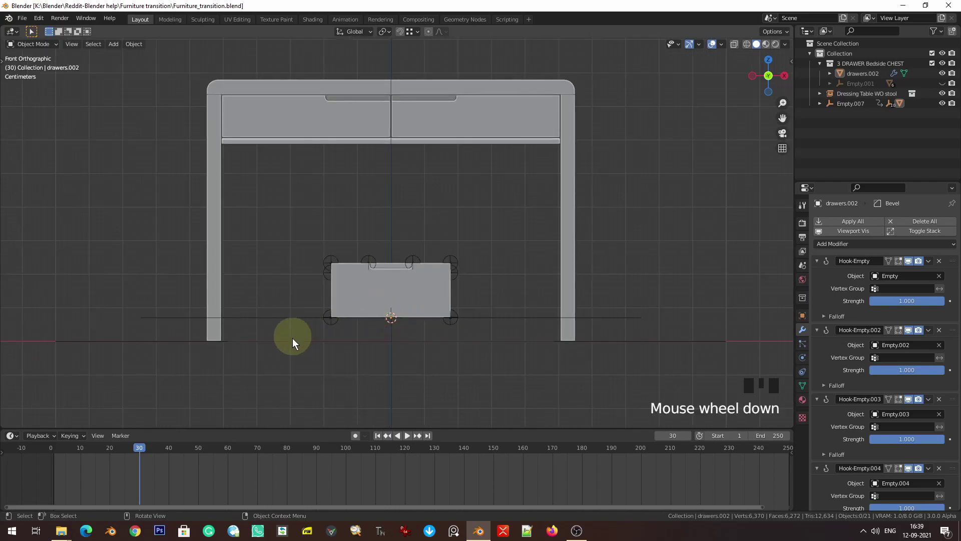
{"action": "middle_click_drag", "start_coordinate": [292, 333], "coordinate": [385, 365]}
{"action": "left_click", "coordinate": [313, 326]}
{"action": "left_click", "coordinate": [423, 352], "text": "shift"}
{"action": "left_click", "coordinate": [423, 350], "text": "shift"}
{"action": "middle_click_drag", "start_coordinate": [468, 369], "coordinate": [395, 376]}
{"action": "left_click", "coordinate": [467, 336], "text": "shift"}
{"action": "middle_click_drag", "start_coordinate": [482, 338], "coordinate": [433, 316], "text": "shift"}
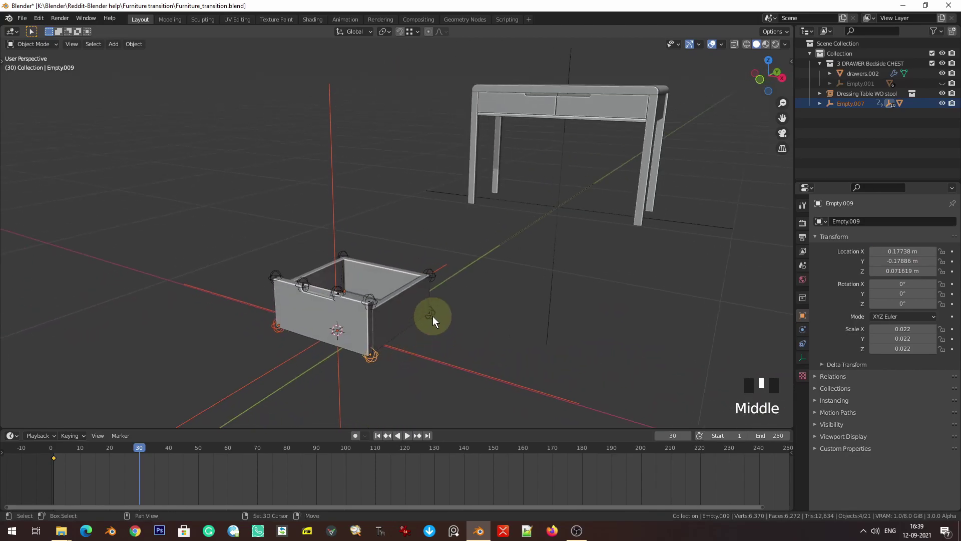
{"action": "left_click", "coordinate": [433, 317], "text": "shift"}
{"action": "left_click", "coordinate": [456, 374], "text": "shift"}
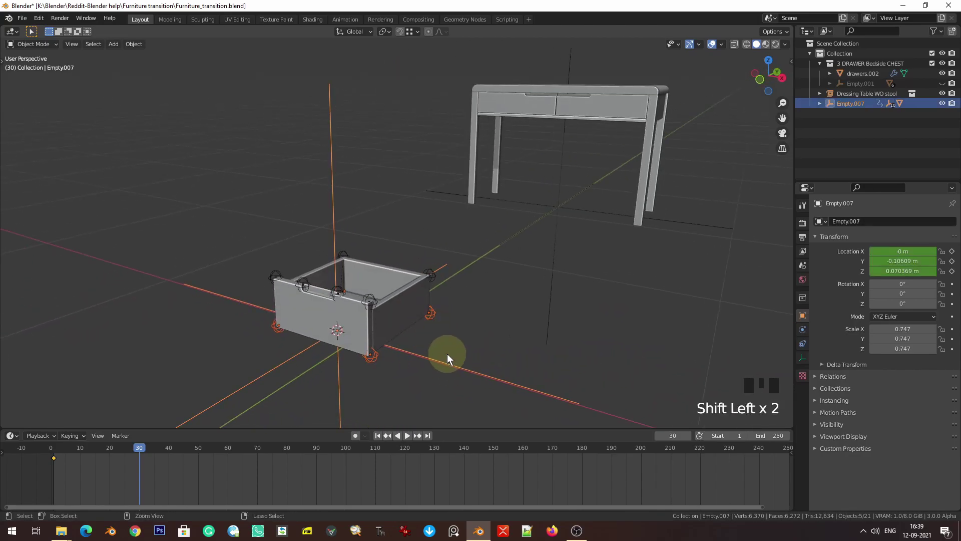
{"action": "key", "text": "ctrl+p"}
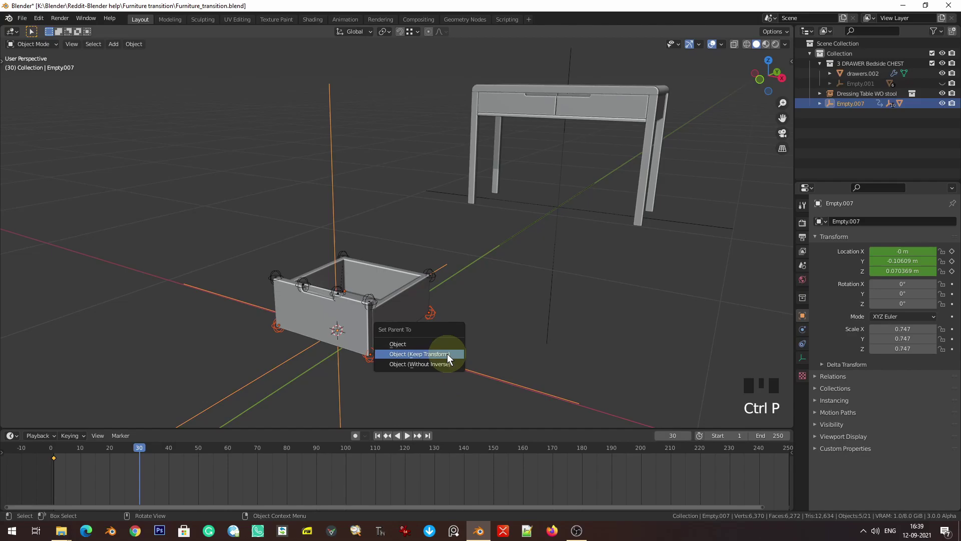
{"action": "left_click", "coordinate": [446, 353]}
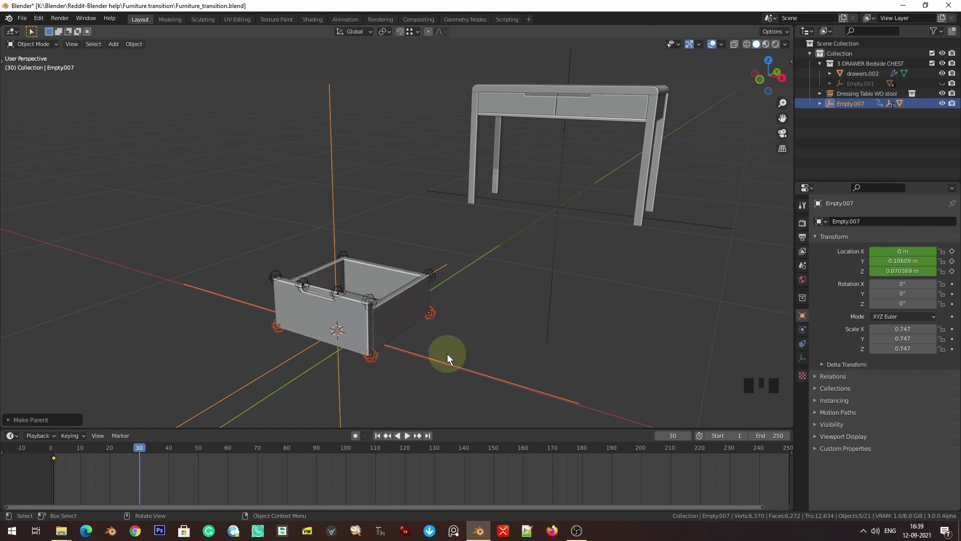
{"action": "key", "text": "shift+s"}
{"action": "left_click", "coordinate": [592, 343]}
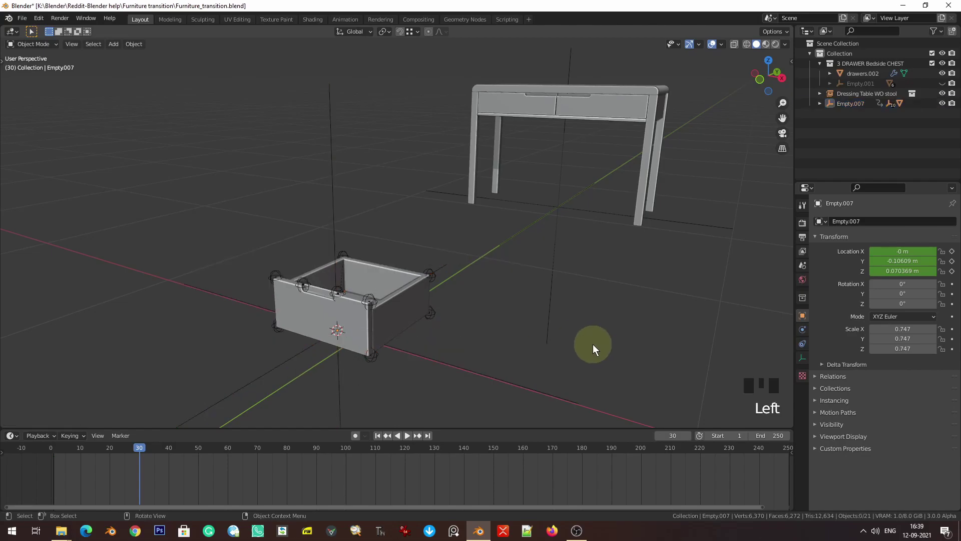
- Select the main empty, try moving it together with the drawer, and save the file
{"action": "left_click", "coordinate": [476, 380]}
{"action": "key", "text": "KP_1"}
{"action": "scroll", "coordinate": [475, 381], "scroll_direction": "down", "scroll_amount": 4}
{"action": "middle_click_drag", "start_coordinate": [457, 322], "coordinate": [496, 343]}
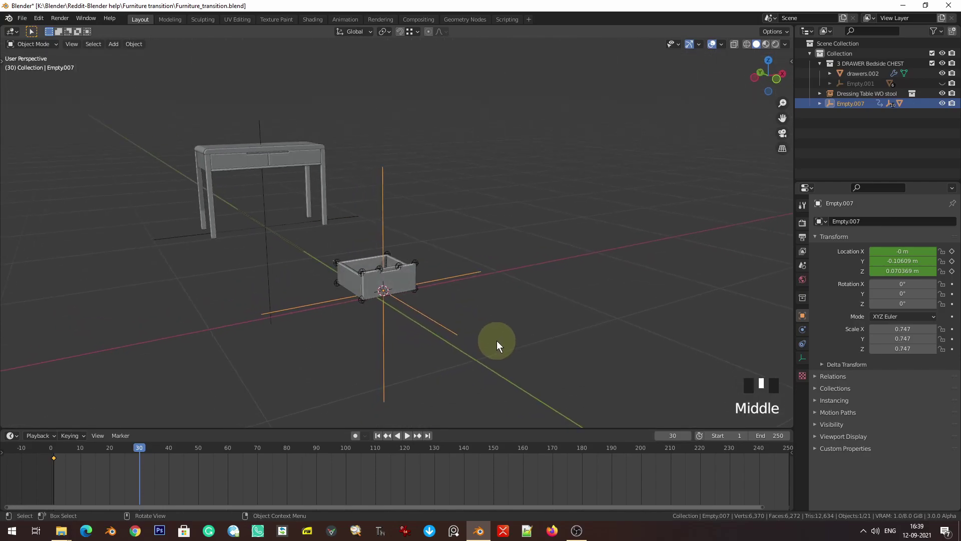
{"action": "key", "text": "g"}
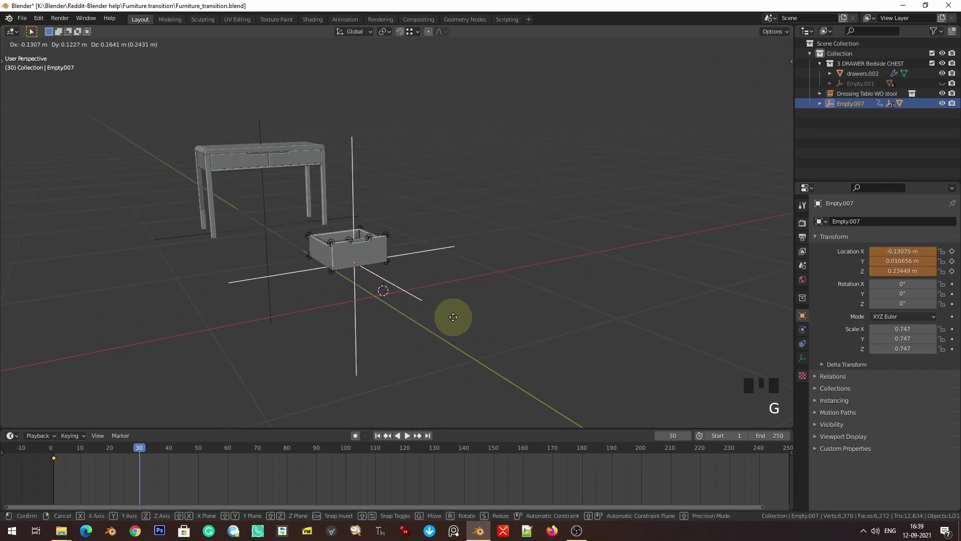
{"action": "right_click", "coordinate": [463, 314]}
{"action": "key", "text": "shift+s"}
{"action": "key", "text": "ctrl+s"}
- In front view, raise the main empty along Z by about 0.539 m to the bottom of the dressing table's drawers
{"action": "key", "text": "KP_1"}
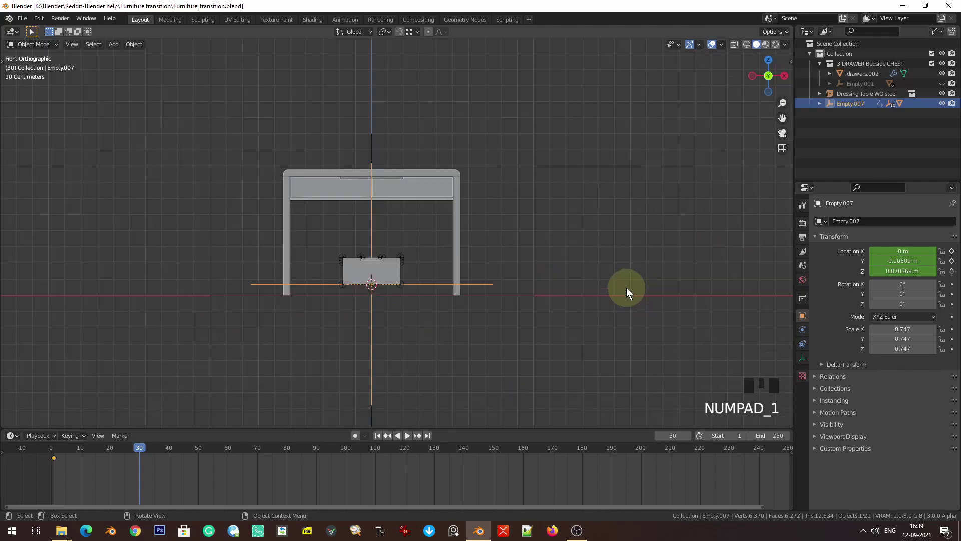
{"action": "key", "text": "KP_Decimal"}
{"action": "scroll", "coordinate": [422, 203], "scroll_direction": "up", "scroll_amount": 4}
{"action": "middle_click_drag", "start_coordinate": [422, 202], "coordinate": [395, 334], "text": "shift"}
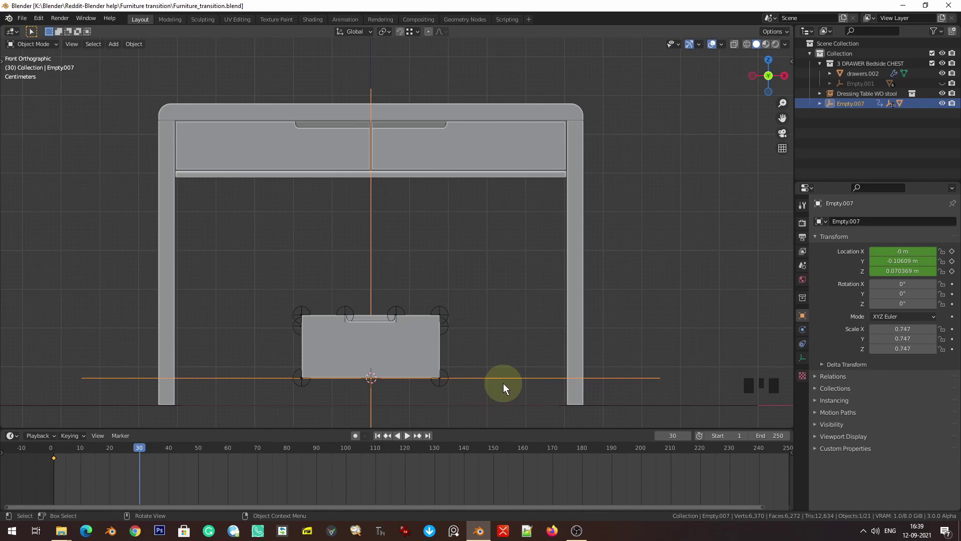
{"action": "key", "text": "g"}
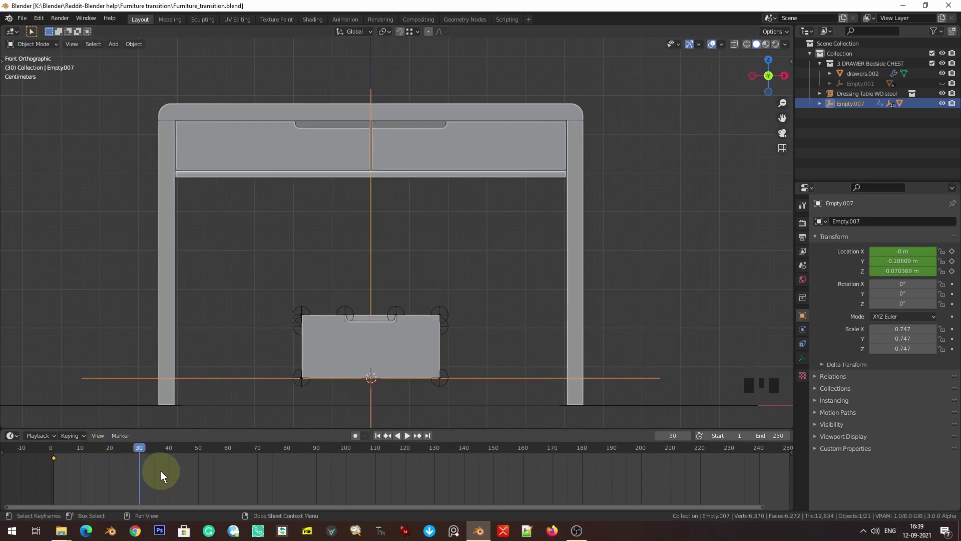
{"action": "key", "text": "g"}
{"action": "key", "text": "z"}
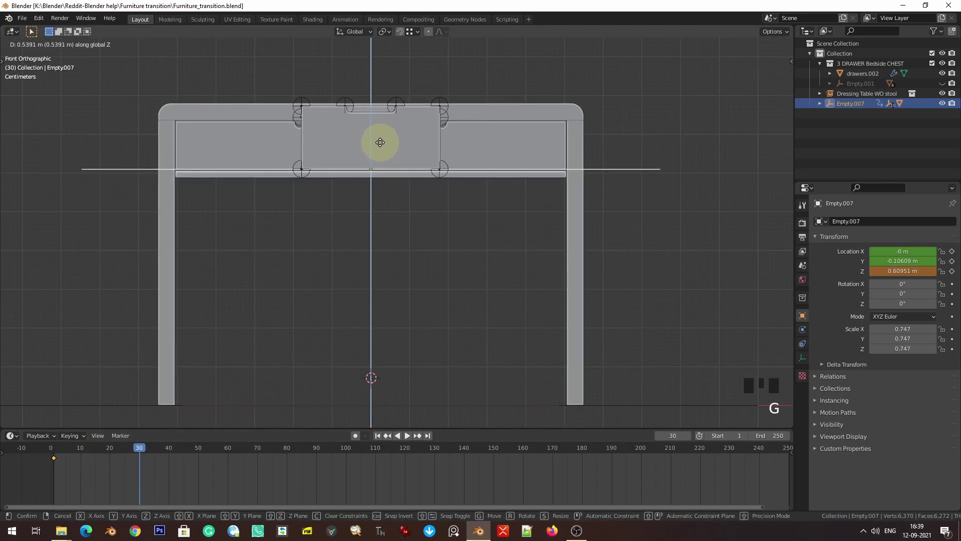
{"action": "left_click", "coordinate": [380, 142]}
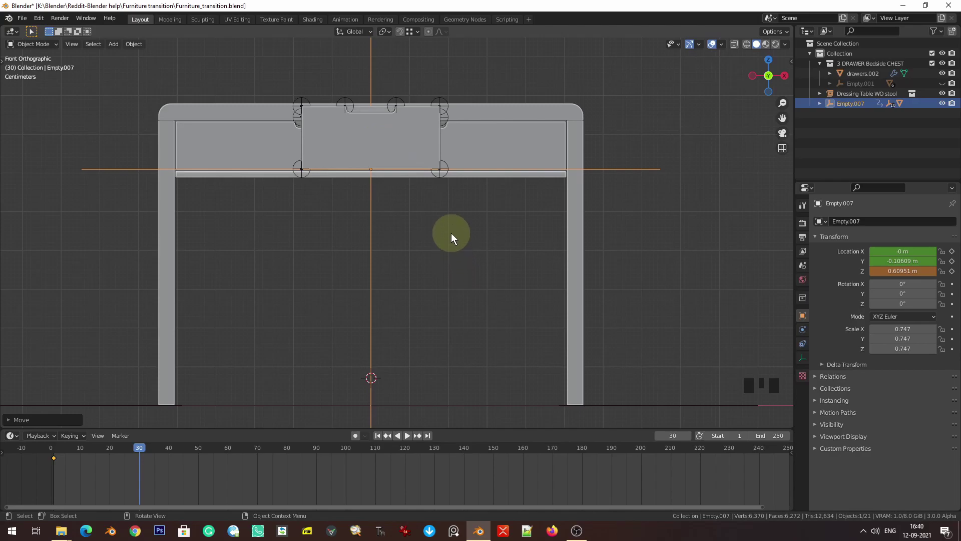
- Insert a Location keyframe for the main empty at frame 30
{"action": "key", "text": "i"}
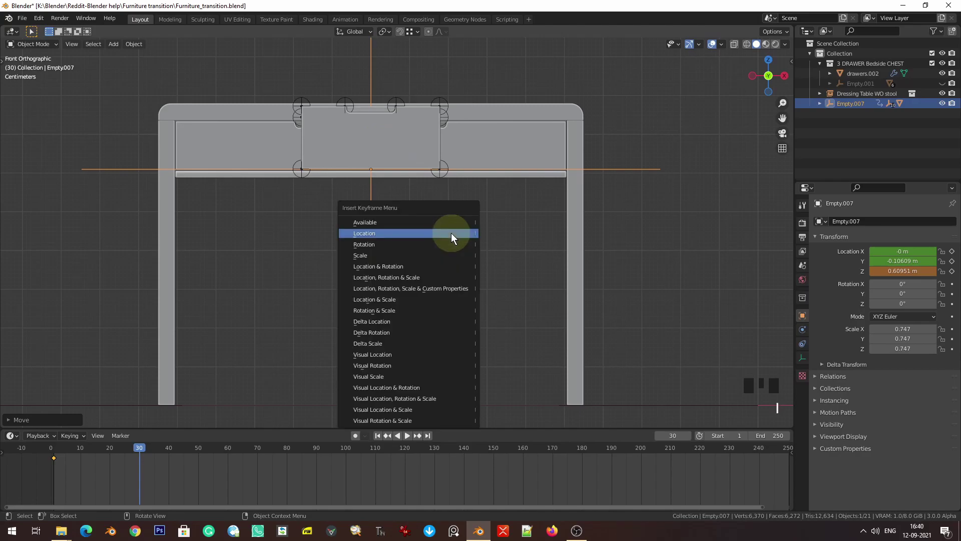
{"action": "left_click", "coordinate": [452, 233]}
{"action": "middle_click_drag", "start_coordinate": [421, 167], "coordinate": [422, 161], "text": "shift"}
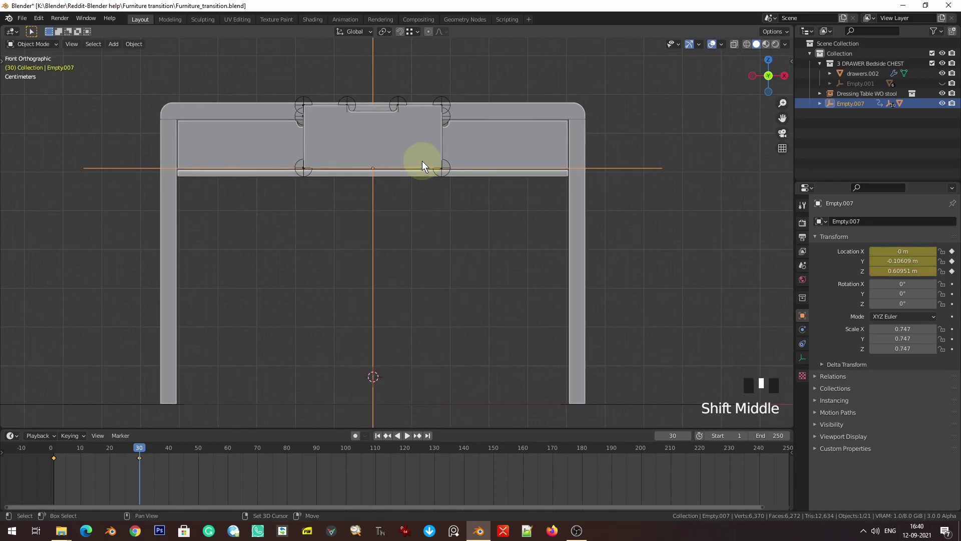
- Return to frame 1 and set the animation's end frame to 30
{"action": "key", "text": "shift+Left"}
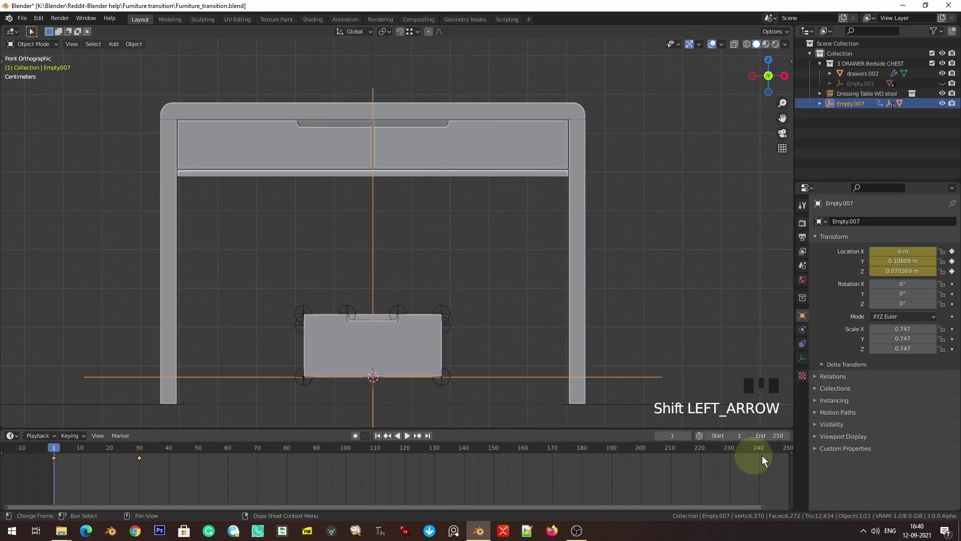
{"action": "left_click", "coordinate": [772, 431]}
{"action": "type", "text": "30"}
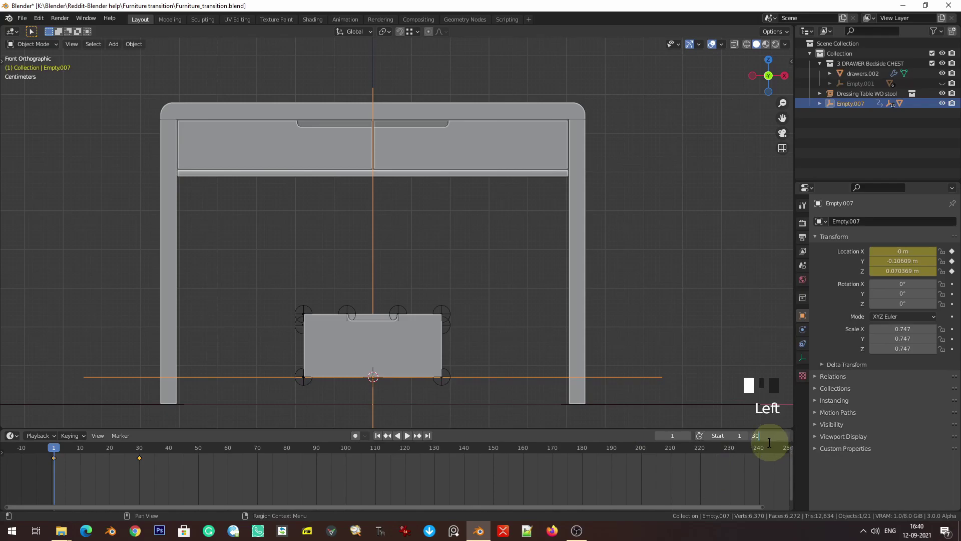
{"action": "key", "text": "Return"}
- Play back the drawer's rise between frames 1 and 30, save the file, and return to frame 1
{"action": "scroll", "coordinate": [95, 457], "scroll_direction": "up", "scroll_amount": 6}
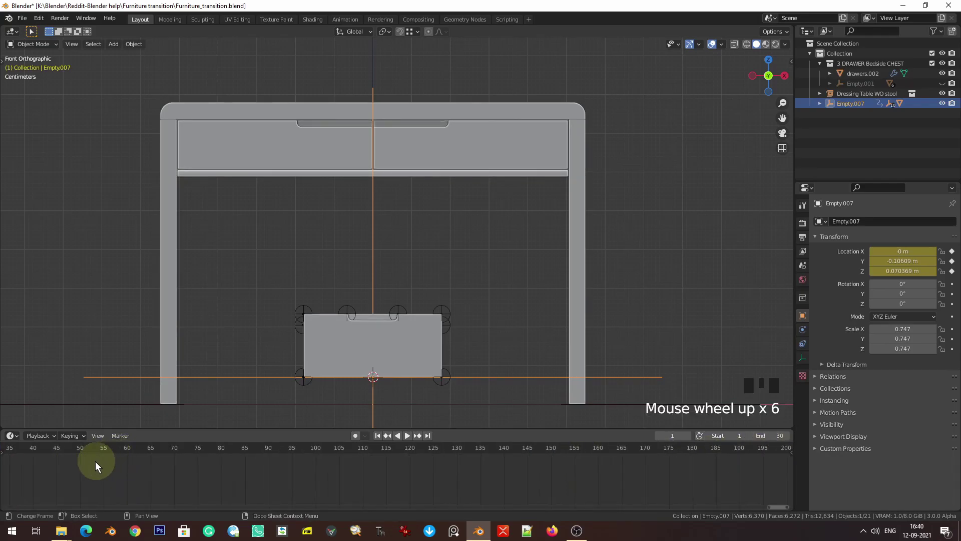
{"action": "middle_click_drag", "start_coordinate": [95, 457], "coordinate": [562, 489]}
{"action": "key", "text": "space"}
{"action": "scroll", "coordinate": [413, 474], "scroll_direction": "up", "scroll_amount": 7}
{"action": "middle_click_drag", "start_coordinate": [413, 474], "coordinate": [366, 479]}
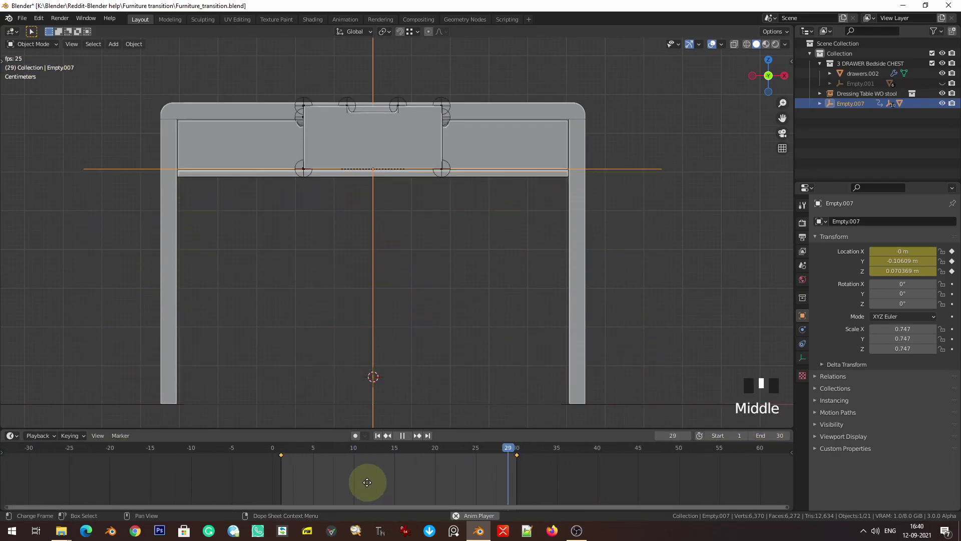
{"action": "scroll", "coordinate": [365, 479], "scroll_direction": "up", "scroll_amount": 4}
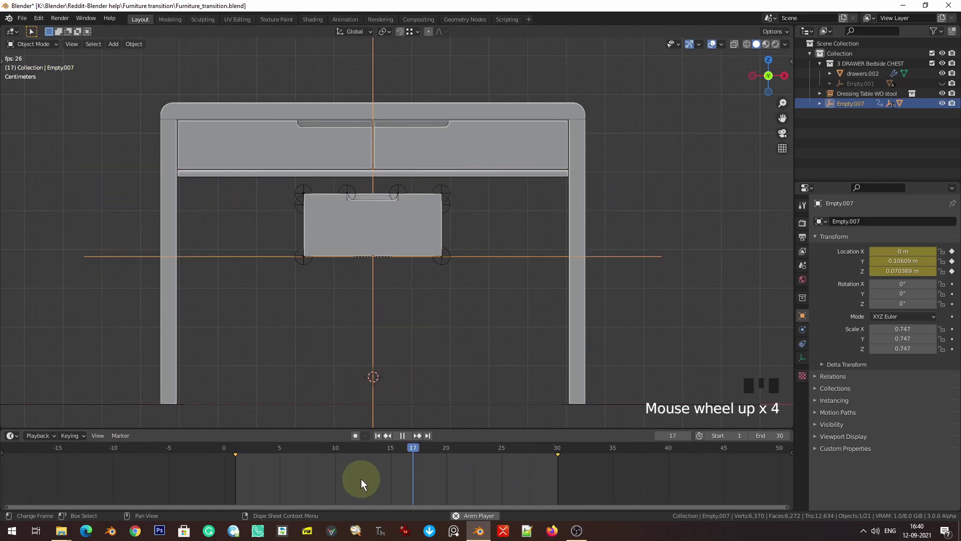
{"action": "middle_click", "coordinate": [369, 430]}
{"action": "key", "text": "space"}
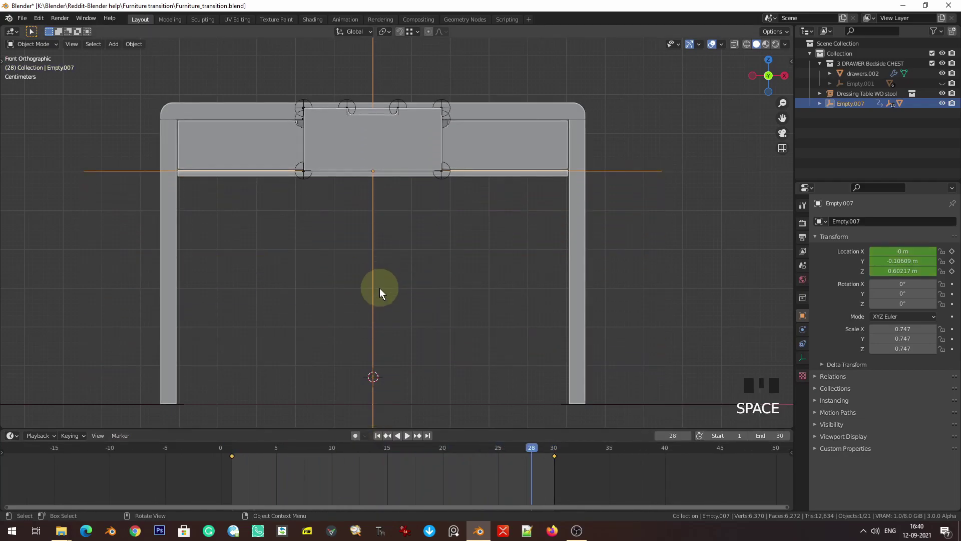
{"action": "key", "text": "ctrl+s"}
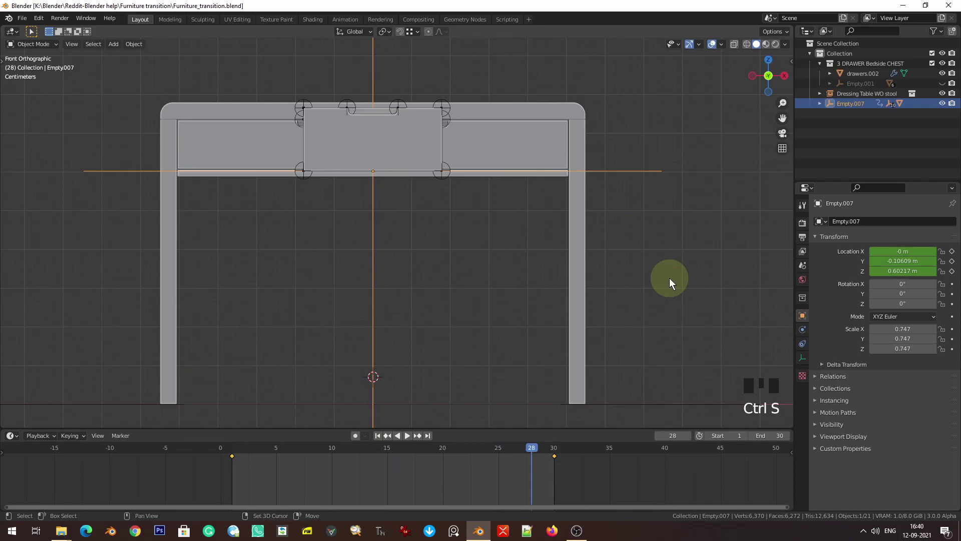
{"action": "key", "text": "shift+Left"}
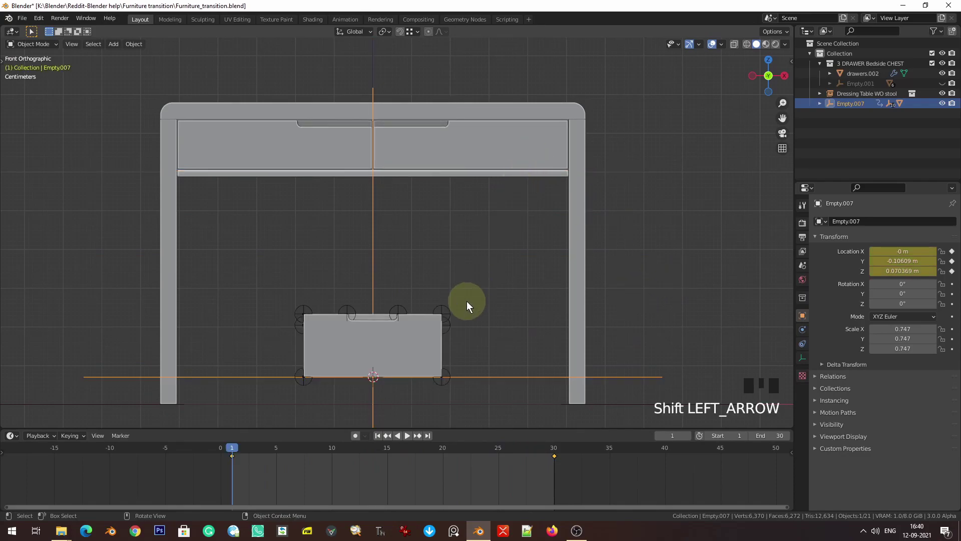
- Select the ten hook empties around the small drawer: the front and back corners and the two at the handle
{"action": "left_click_drag", "start_coordinate": [275, 277], "coordinate": [299, 334]}
{"action": "left_click", "coordinate": [302, 374], "text": "shift"}
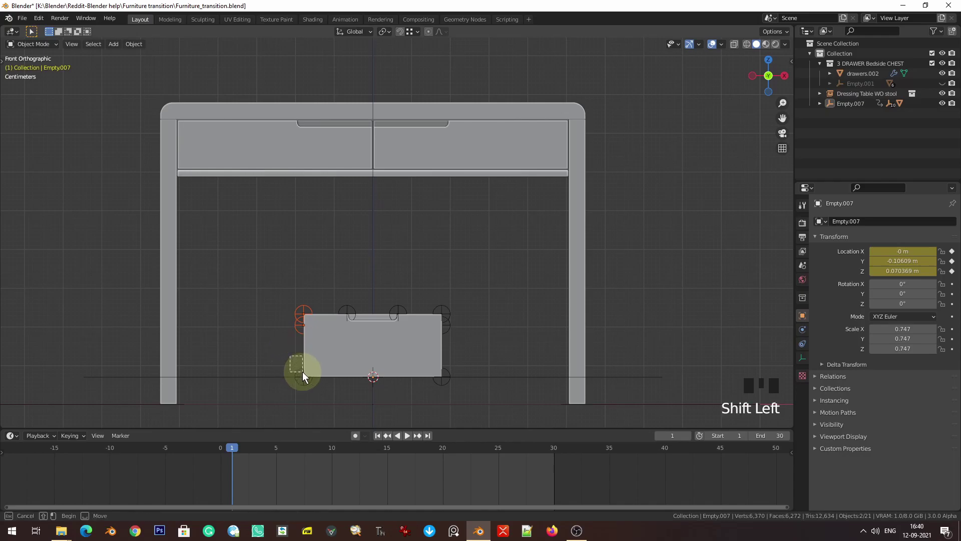
{"action": "left_click", "coordinate": [347, 311], "text": "shift"}
{"action": "left_click", "coordinate": [398, 313], "text": "shift"}
{"action": "left_click_drag", "start_coordinate": [478, 307], "coordinate": [449, 338], "text": "shift"}
{"action": "left_click", "coordinate": [442, 374], "text": "shift"}
{"action": "middle_click_drag", "start_coordinate": [551, 323], "coordinate": [474, 336]}
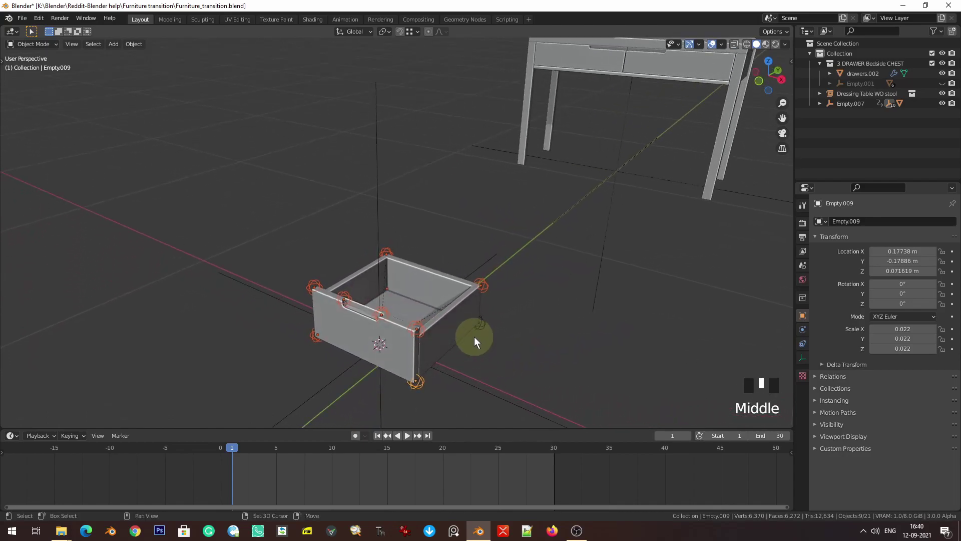
{"action": "left_click", "coordinate": [489, 329], "text": "shift"}
- Insert a Location keyframe for the selected drawer empties at frame 1
{"action": "middle_click_drag", "start_coordinate": [245, 344], "coordinate": [405, 302]}
{"action": "key", "text": "KP_1"}
{"action": "key", "text": "KP_Decimal"}
{"action": "scroll", "coordinate": [306, 258], "scroll_direction": "down", "scroll_amount": 6}
{"action": "scroll", "coordinate": [408, 257], "scroll_direction": "up", "scroll_amount": 4}
{"action": "scroll", "coordinate": [407, 270], "scroll_direction": "down", "scroll_amount": 1}
{"action": "key", "text": "i"}
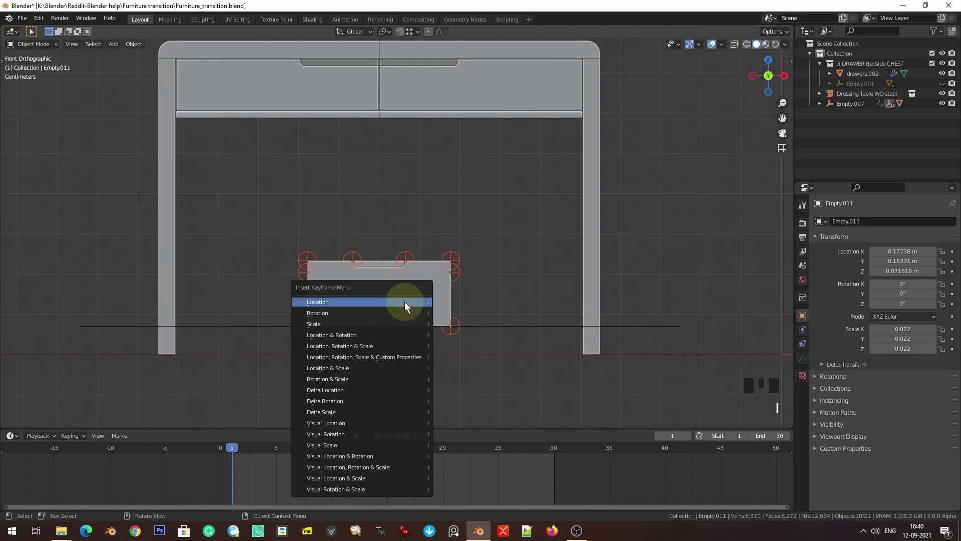
{"action": "left_click", "coordinate": [404, 302]}
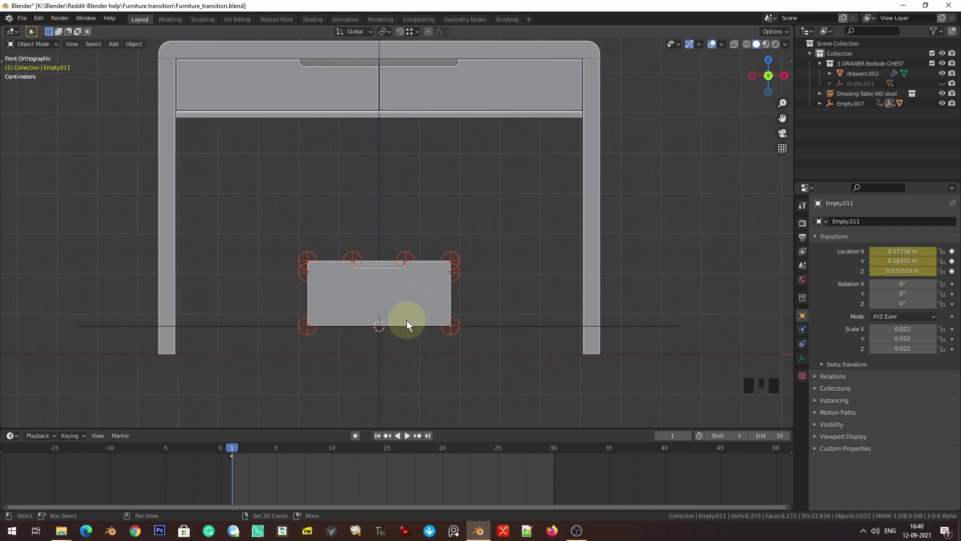
- At frame 30, lower the six upper drawer empties about 0.04 m along Z to meet the table drawers' upper edge
{"action": "key", "text": "shift+Right"}
{"action": "middle_click_drag", "start_coordinate": [412, 311], "coordinate": [400, 367], "text": "shift"}
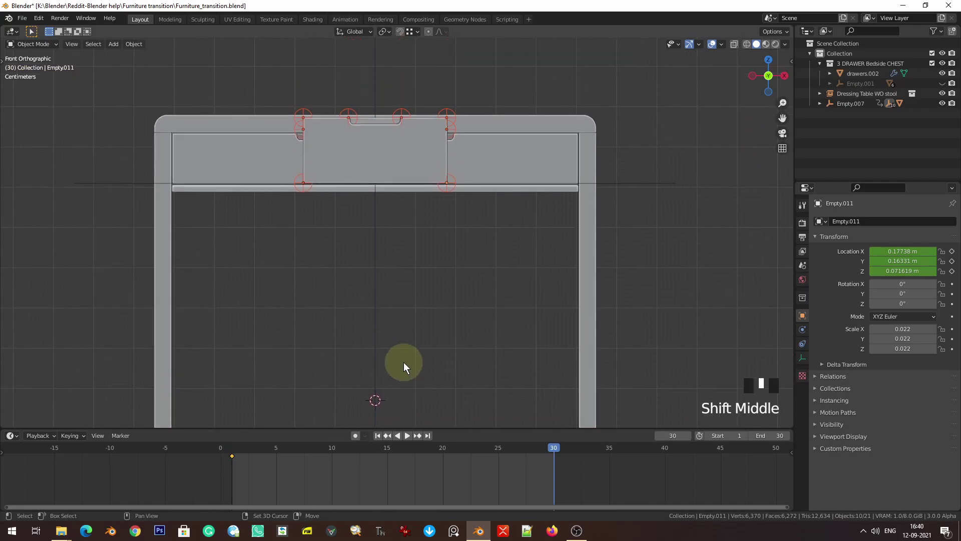
{"action": "scroll", "coordinate": [388, 176], "scroll_direction": "up", "scroll_amount": 2}
{"action": "middle_click_drag", "start_coordinate": [388, 176], "coordinate": [422, 242], "text": "shift"}
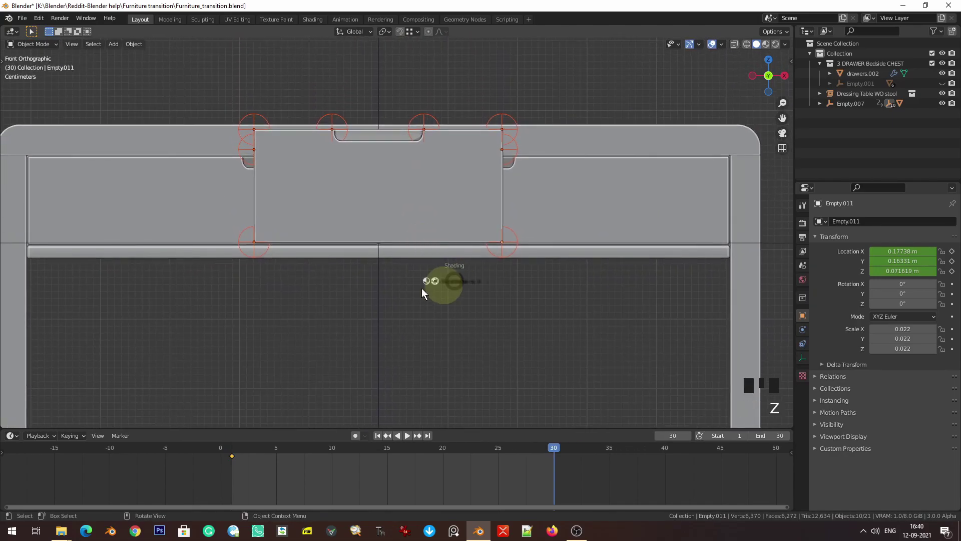
{"action": "key", "text": "z"}
{"action": "left_click_drag", "start_coordinate": [186, 329], "coordinate": [618, 200], "text": "ctrl"}
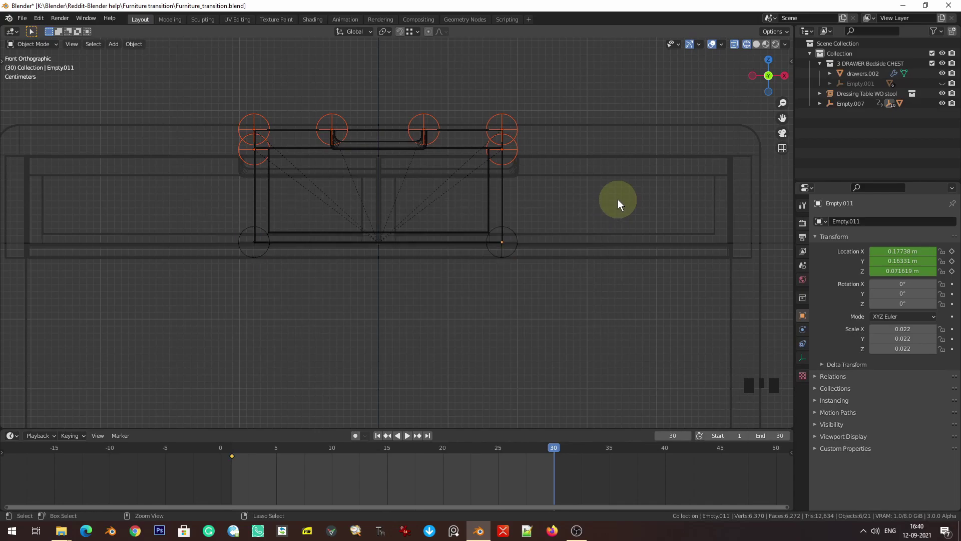
{"action": "key", "text": "z"}
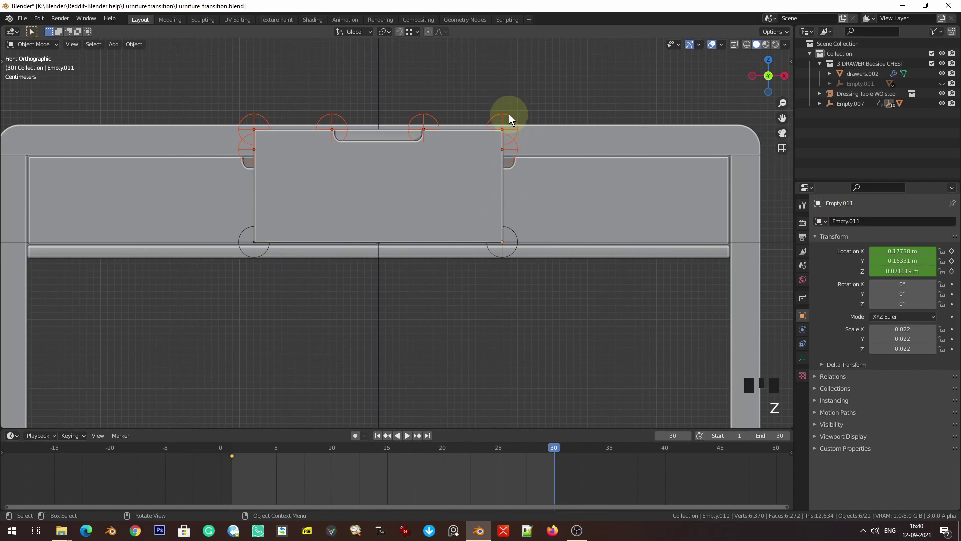
{"action": "key", "text": "g"}
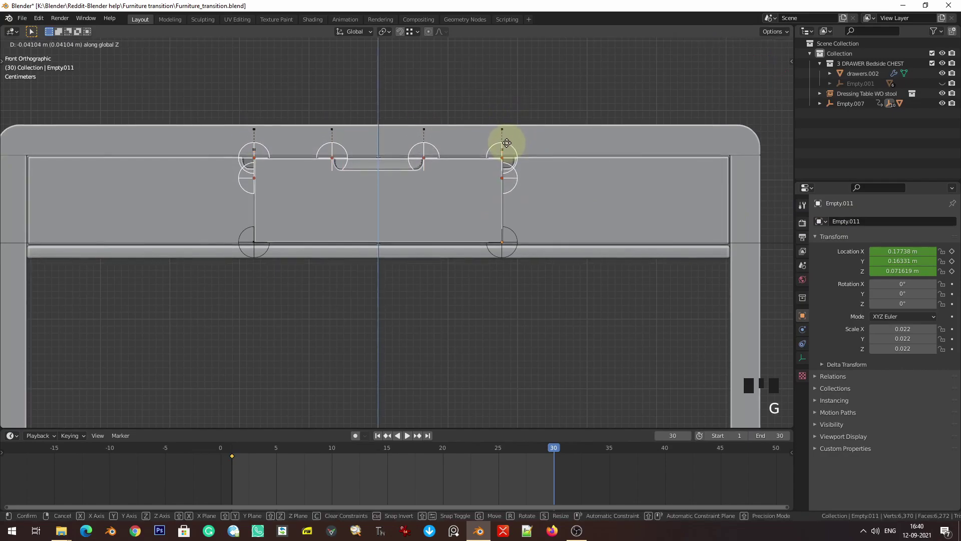
{"action": "left_click", "coordinate": [554, 134]}
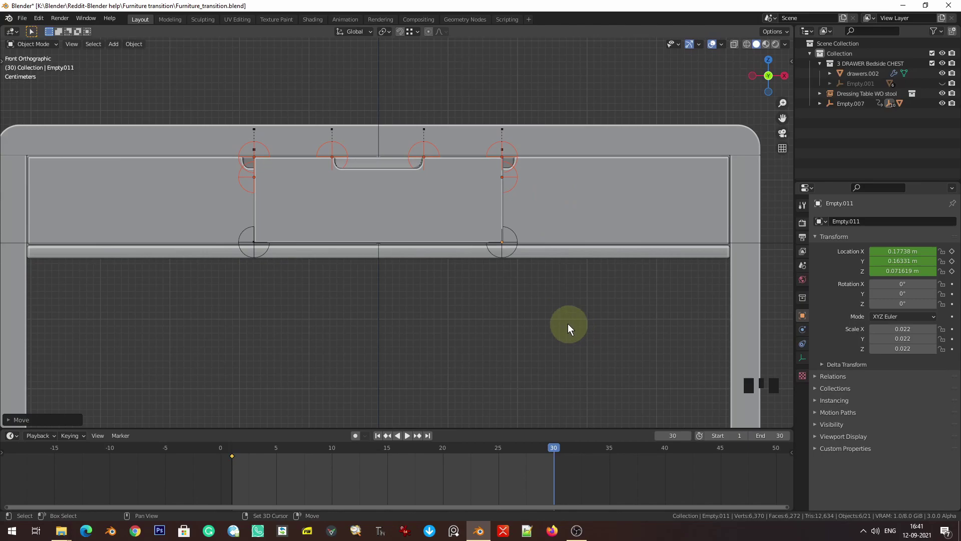
- Select the four empties along the drawer's left side, including those hidden behind the front
{"action": "key", "text": "z"}
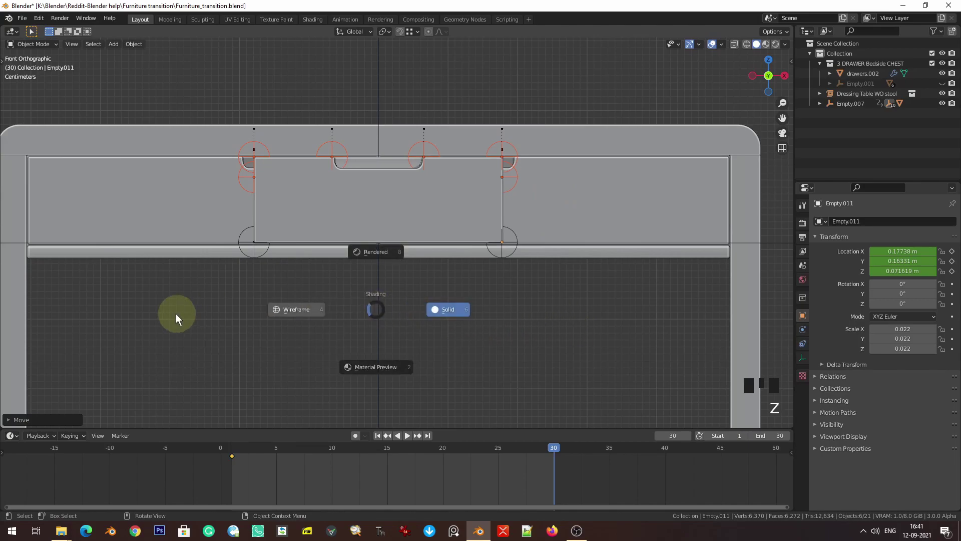
{"action": "left_click_drag", "start_coordinate": [155, 108], "coordinate": [178, 308]}
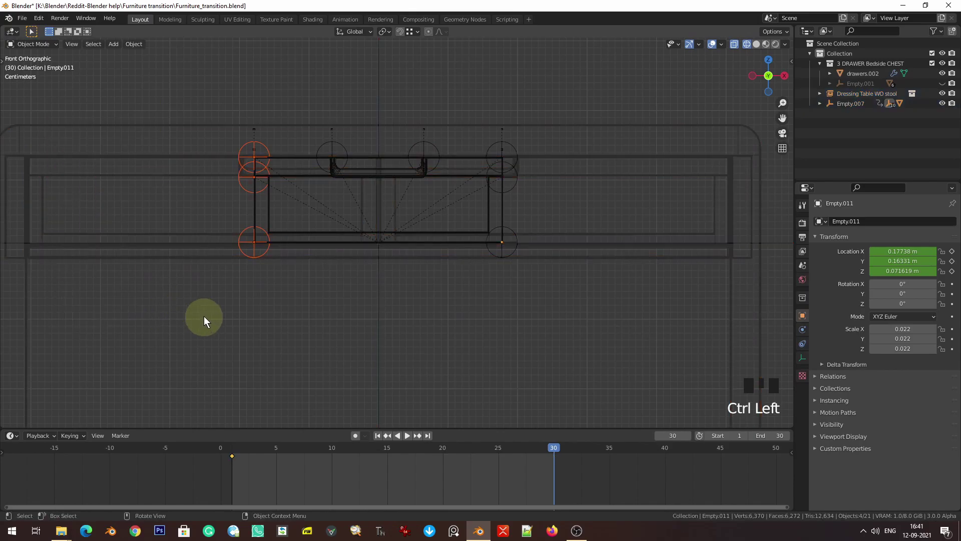
{"action": "key", "text": "z"}
{"action": "mouse_move", "coordinate": [332, 306]}
{"action": "middle_mouse_down"}
{"action": "mouse_move", "coordinate": [442, 335]}
{"action": "mouse_move", "coordinate": [372, 305]}
{"action": "mouse_move", "coordinate": [394, 313]}
{"action": "middle_mouse_up"}
{"action": "key", "text": "KP_1"}
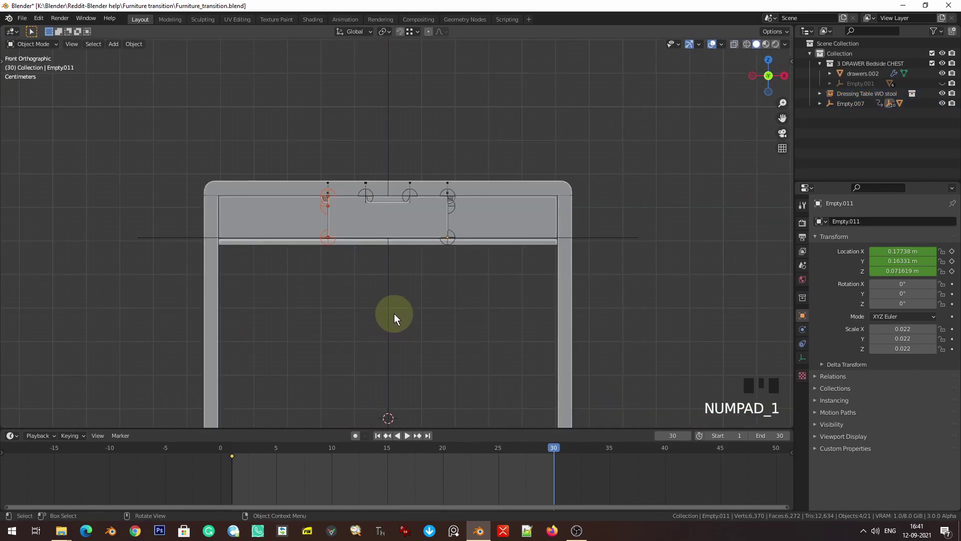
- Extend the selection with the four empties along the drawer's right side, leaving out the table and the handle empties
{"action": "scroll", "coordinate": [492, 238], "scroll_direction": "up", "scroll_amount": 4}
{"action": "middle_click_drag", "start_coordinate": [561, 256], "coordinate": [449, 283], "text": "shift"}
{"action": "key", "text": "z"}
{"action": "left_click_drag", "start_coordinate": [469, 210], "coordinate": [386, 328], "text": "shift"}
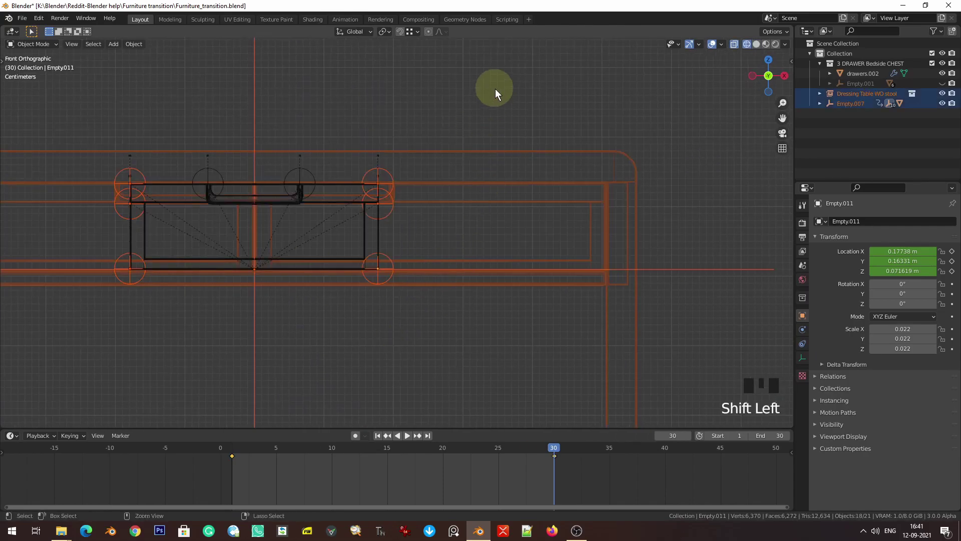
{"action": "left_click_drag", "start_coordinate": [494, 88], "coordinate": [417, 262], "text": "ctrl"}
{"action": "key", "text": "z"}
{"action": "mouse_move", "coordinate": [431, 272]}
{"action": "middle_mouse_down"}
{"action": "mouse_move", "coordinate": [442, 301]}
{"action": "mouse_move", "coordinate": [468, 307]}
{"action": "mouse_move", "coordinate": [348, 332]}
{"action": "mouse_move", "coordinate": [400, 295]}
{"action": "mouse_move", "coordinate": [475, 334]}
{"action": "mouse_move", "coordinate": [439, 346]}
{"action": "middle_mouse_up"}
{"action": "key", "text": "KP_1"}
{"action": "key", "text": "KP_Decimal"}
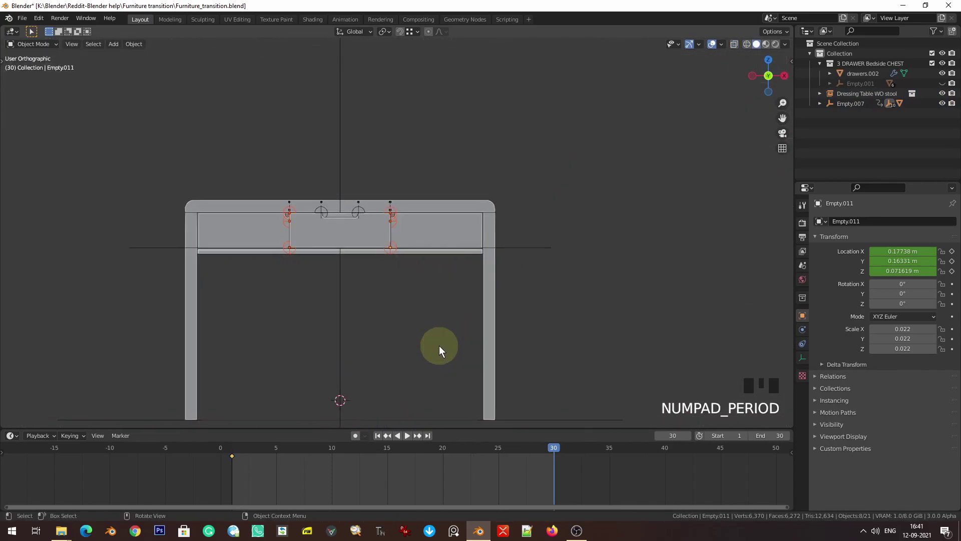
{"action": "left_click", "coordinate": [771, 31]}
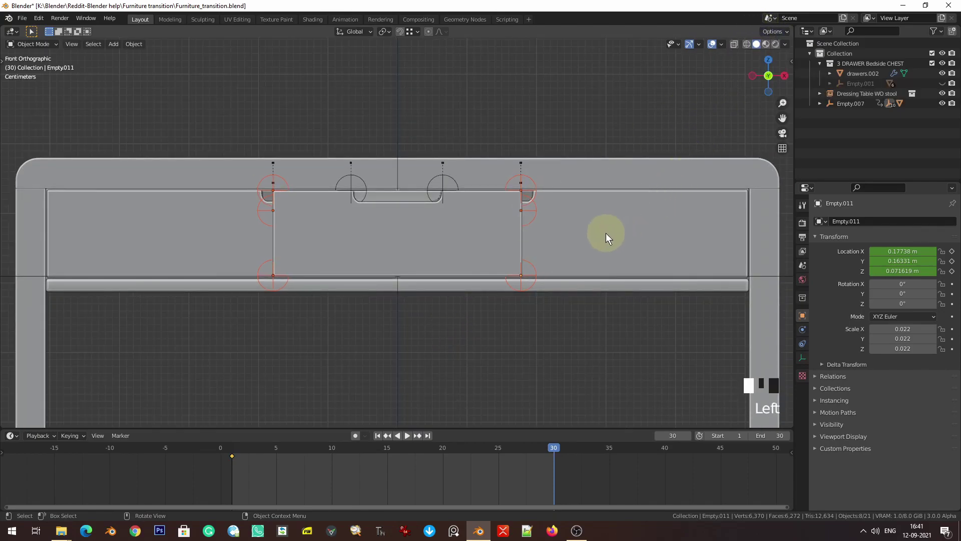
{"action": "left_click", "coordinate": [780, 29]}
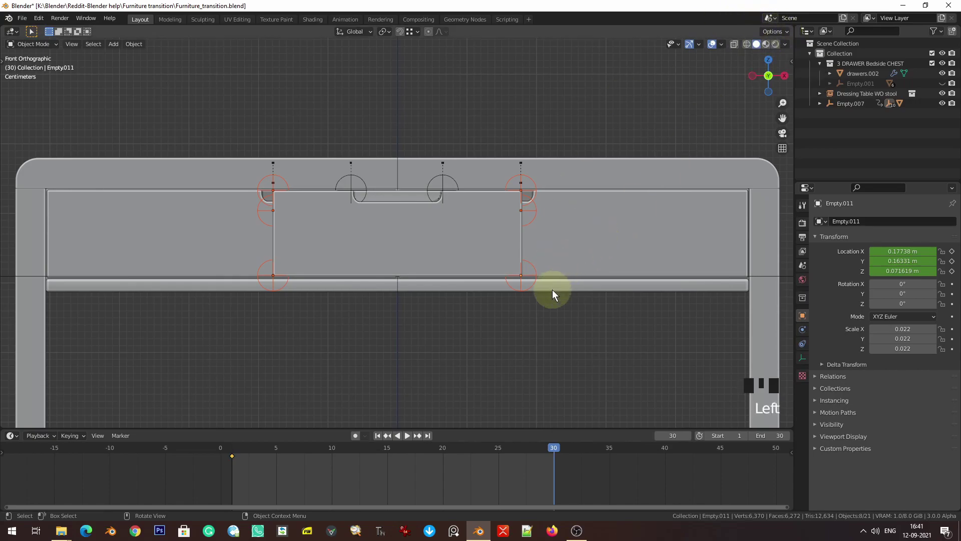
{"action": "key", "text": "s"}
{"action": "key", "text": "x"}
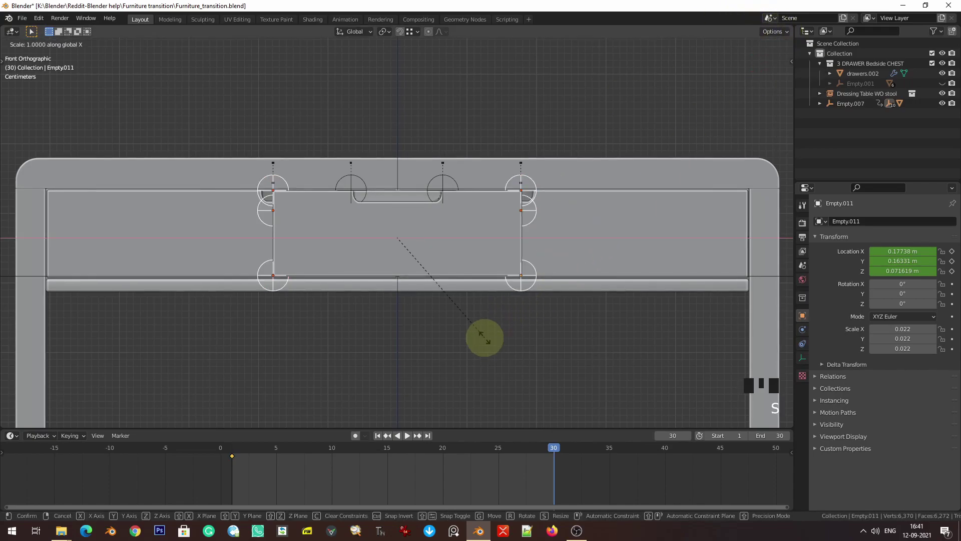
{"action": "middle_click_drag", "start_coordinate": [485, 336], "coordinate": [654, 339]}
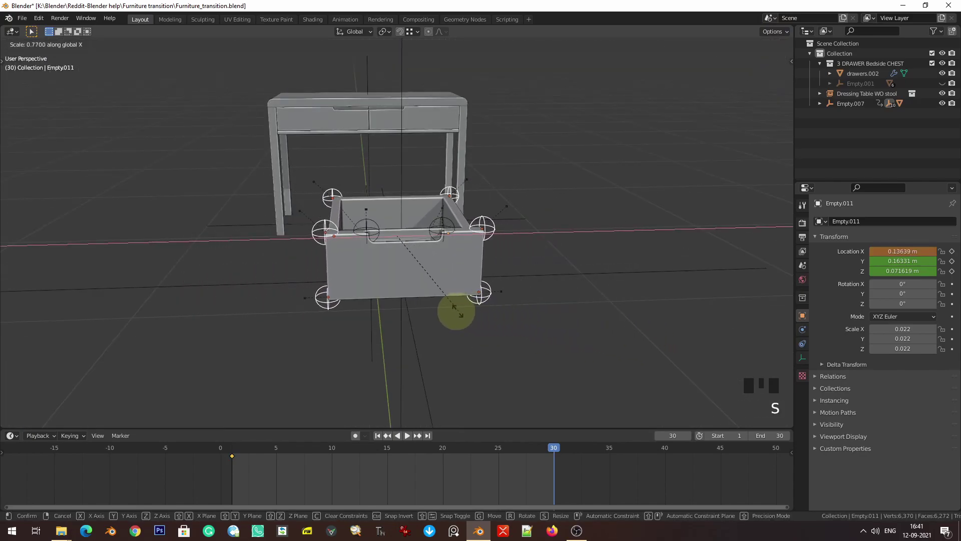
{"action": "right_click", "coordinate": [496, 259]}
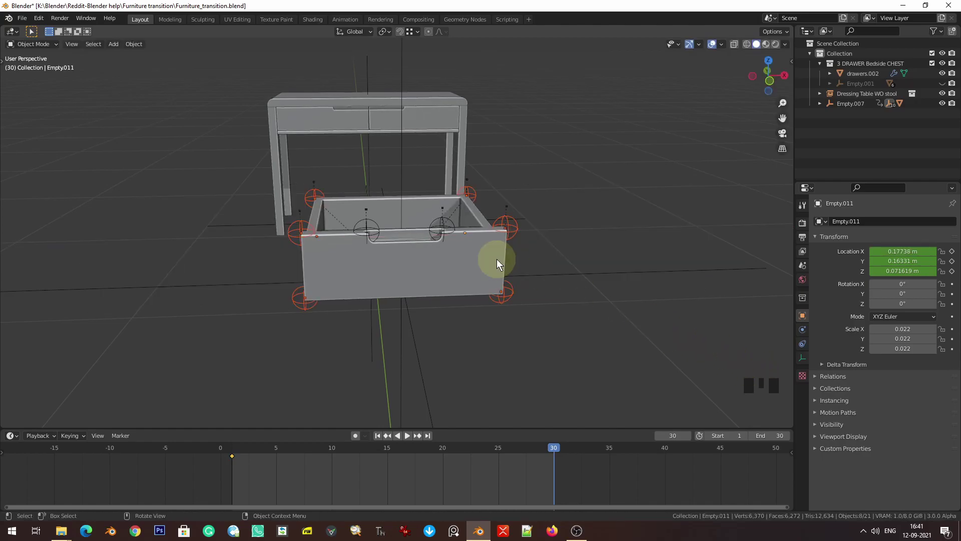
{"action": "key", "text": "KP_7"}
{"action": "key", "text": "KP_Decimal"}
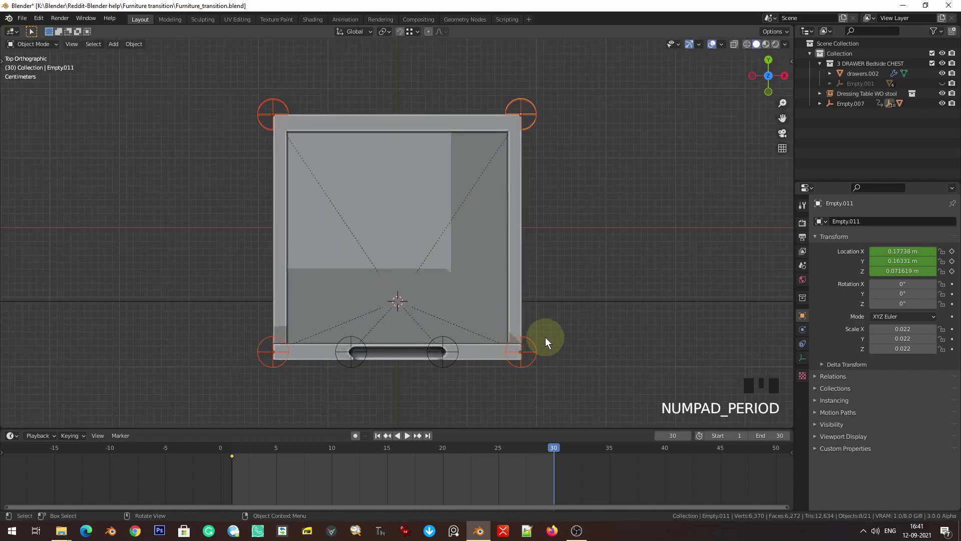
{"action": "key", "text": "s"}
{"action": "middle_click_drag", "start_coordinate": [545, 337], "coordinate": [35, 338]}
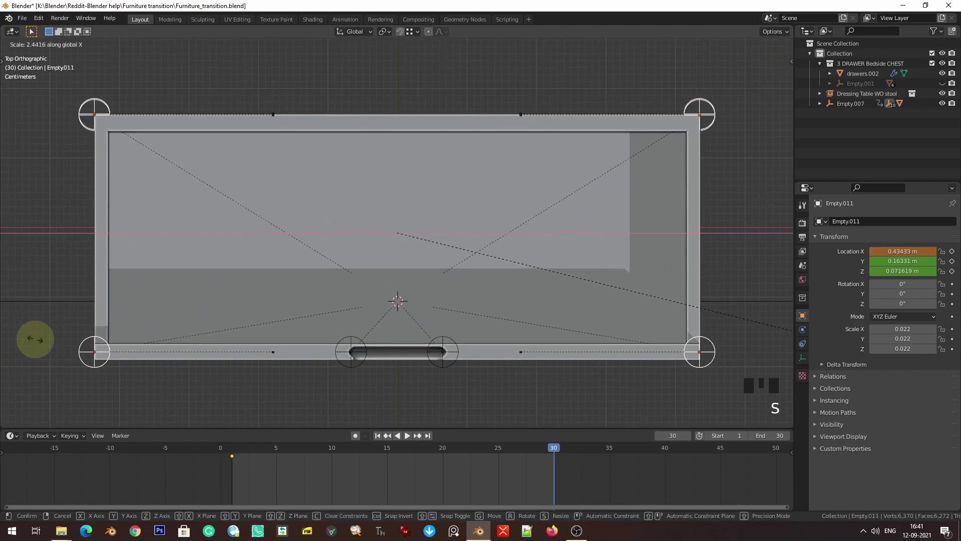
{"action": "right_click", "coordinate": [560, 314]}
{"action": "key", "text": "KP_1"}
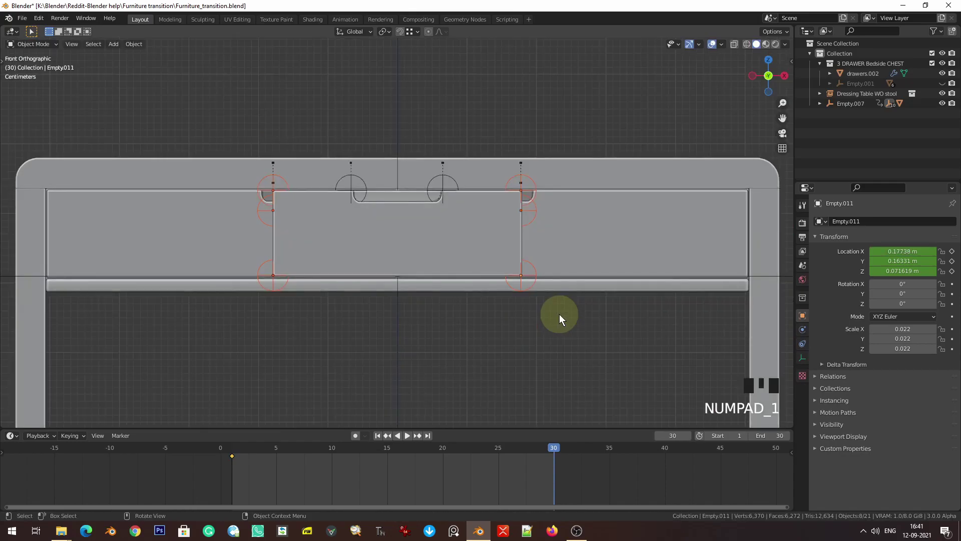
- Scale the eight side empties outward along X to the table's full drawer width and insert a Location keyframe at frame 30
{"action": "key", "text": "KP_Decimal"}
{"action": "scroll", "coordinate": [498, 229], "scroll_direction": "down", "scroll_amount": 2}
{"action": "key", "text": "s"}
{"action": "middle_click_drag", "start_coordinate": [489, 388], "coordinate": [61, 357]}
{"action": "left_click", "coordinate": [62, 357]}
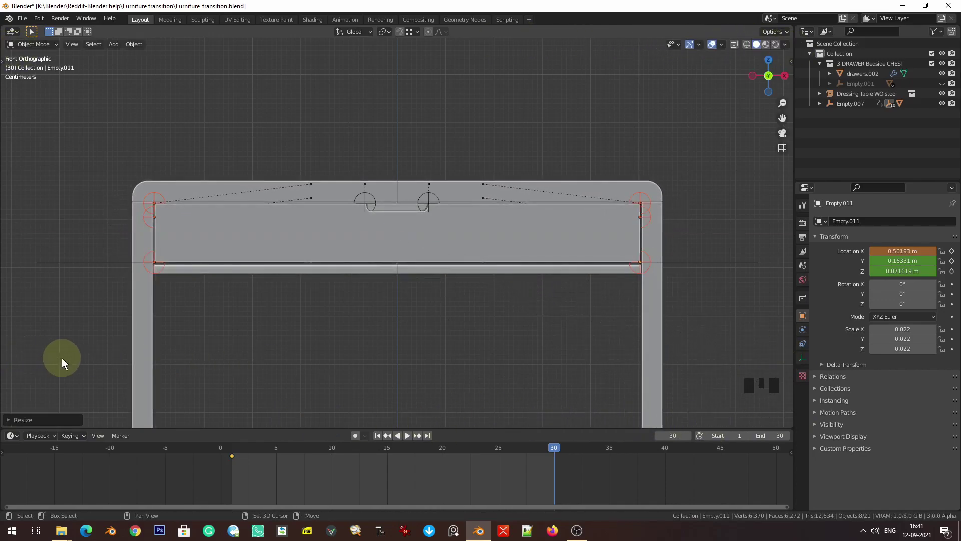
{"action": "key", "text": "i"}
{"action": "left_click", "coordinate": [481, 275]}
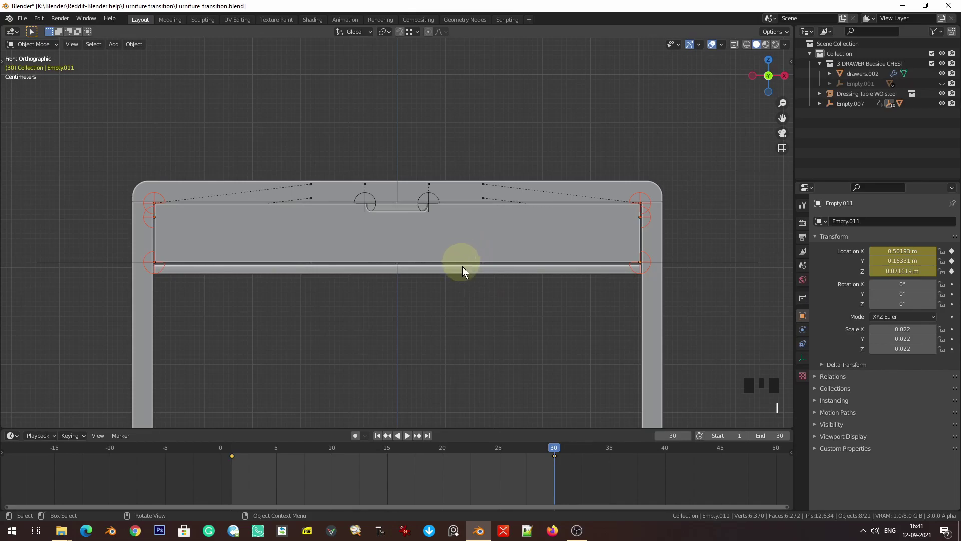
- Play the drawer transition from frame 1 with overlays hidden, and examine the drawer front's shape around the handle at frame 30
{"action": "middle_click_drag", "start_coordinate": [465, 278], "coordinate": [473, 289]}
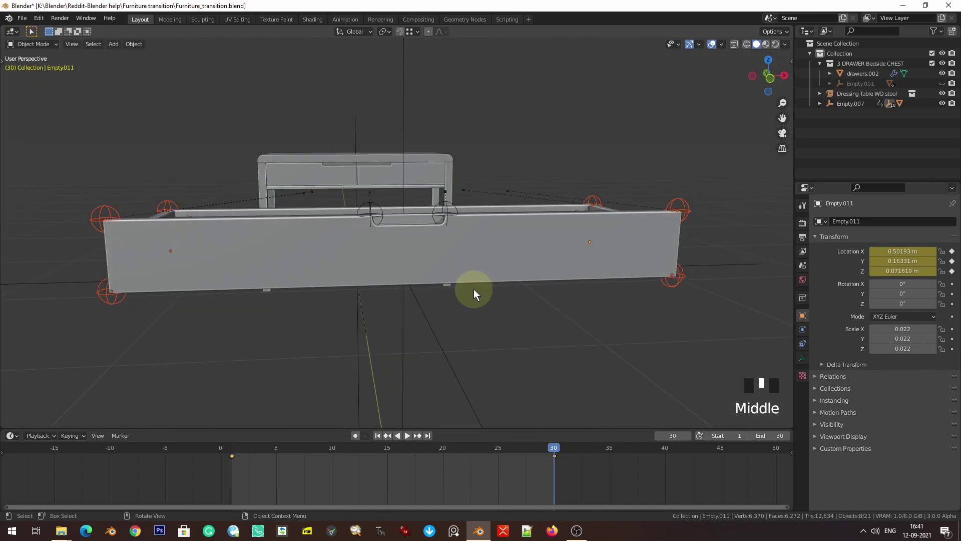
{"action": "key", "text": "shift+Left"}
{"action": "key", "text": "KP_1"}
{"action": "scroll", "coordinate": [405, 332], "scroll_direction": "down", "scroll_amount": 4}
{"action": "middle_click_drag", "start_coordinate": [406, 331], "coordinate": [430, 317], "text": "shift"}
{"action": "scroll", "coordinate": [480, 238], "scroll_direction": "up", "scroll_amount": 3}
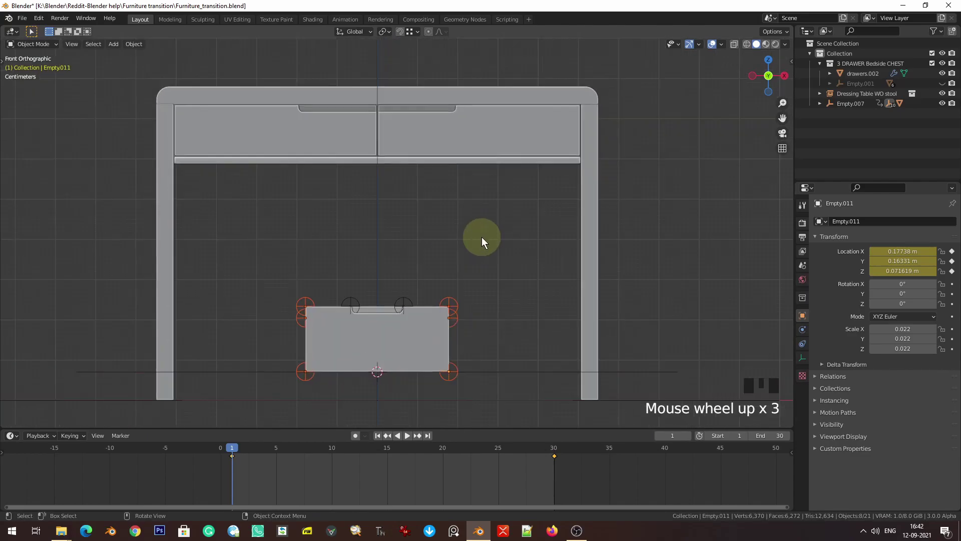
{"action": "middle_click_drag", "start_coordinate": [480, 238], "coordinate": [497, 251], "text": "shift"}
{"action": "left_click", "coordinate": [711, 44]}
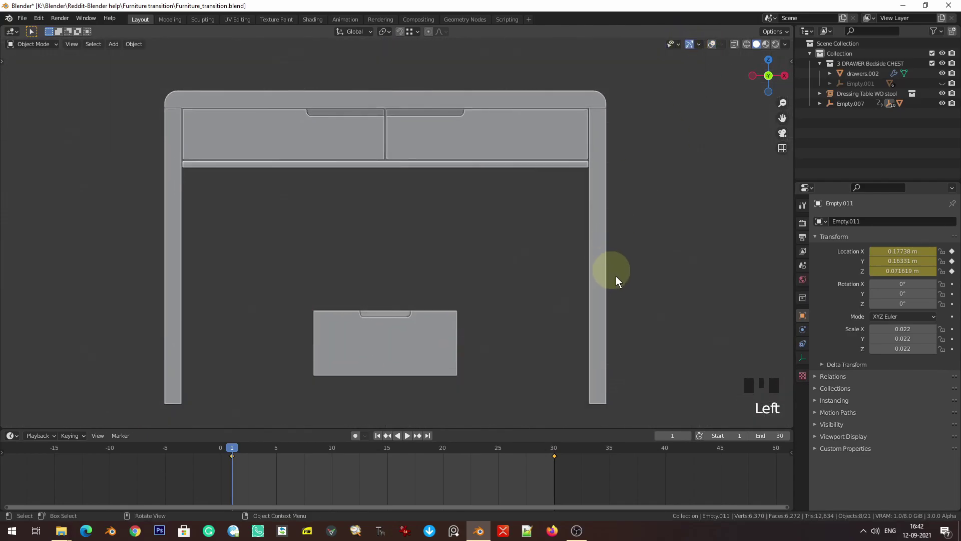
{"action": "key", "text": "space"}
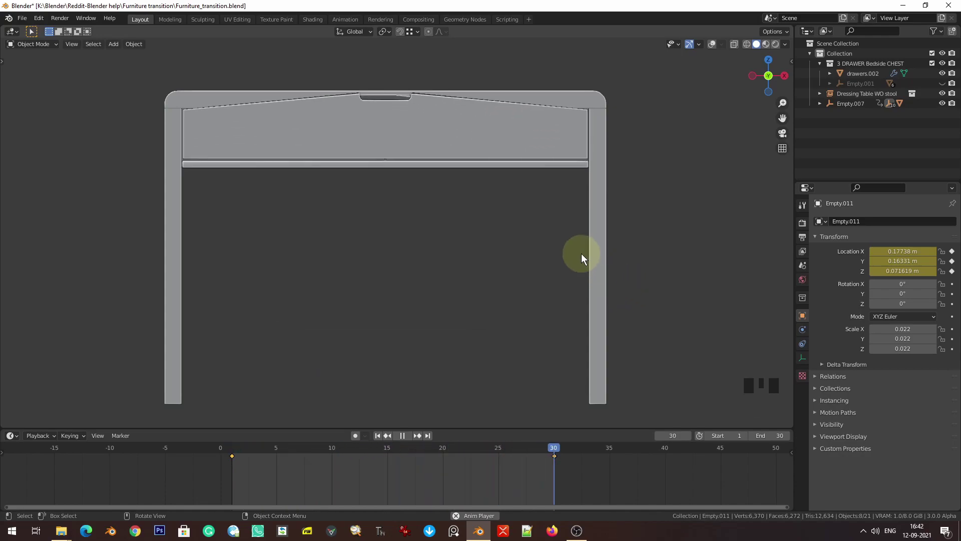
{"action": "key", "text": "space"}
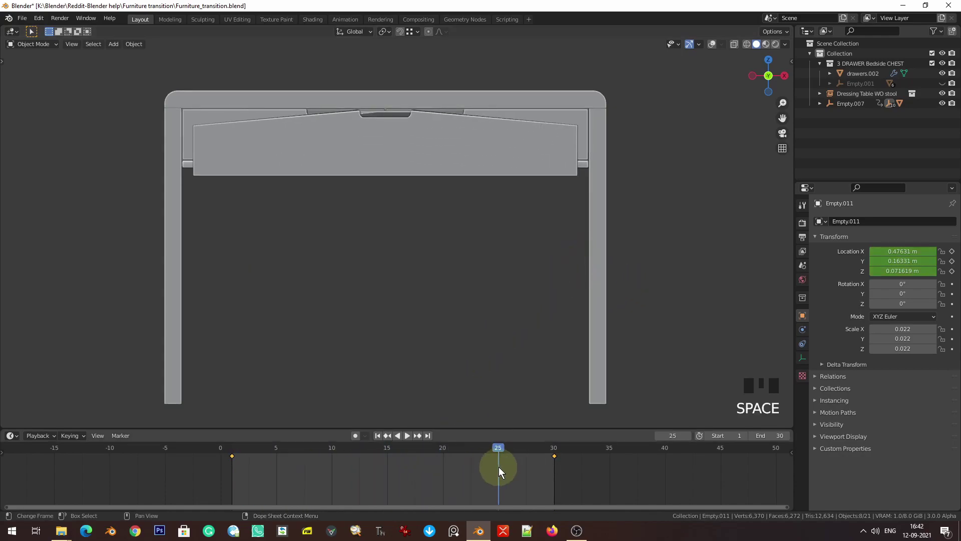
{"action": "left_click_drag", "start_coordinate": [495, 450], "coordinate": [556, 464]}
{"action": "middle_click_drag", "start_coordinate": [437, 128], "coordinate": [375, 97]}
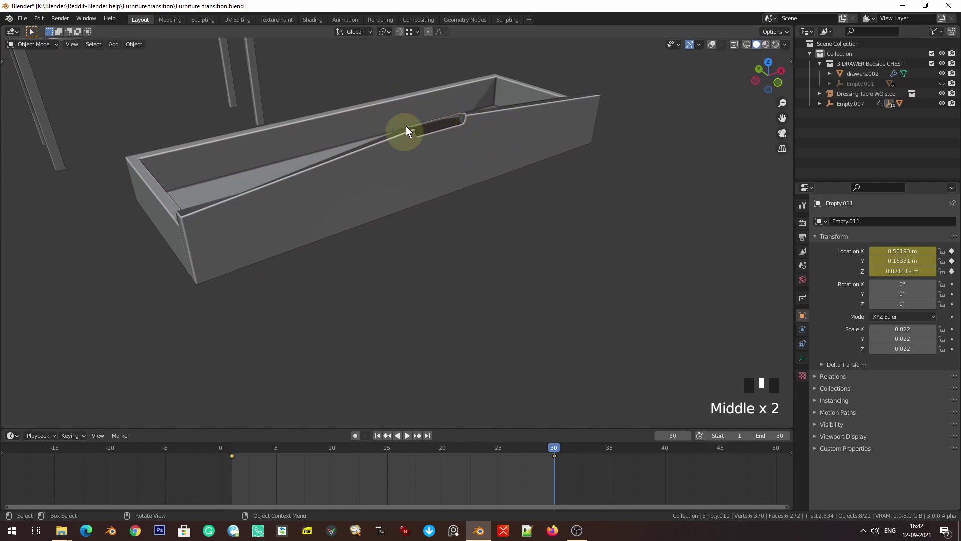
- Show the overlays again and select only the two handle empties at frame 30, framed in front orthographic view
{"action": "left_click", "coordinate": [712, 45]}
{"action": "middle_click_drag", "start_coordinate": [622, 140], "coordinate": [392, 104]}
{"action": "left_click", "coordinate": [365, 89]}
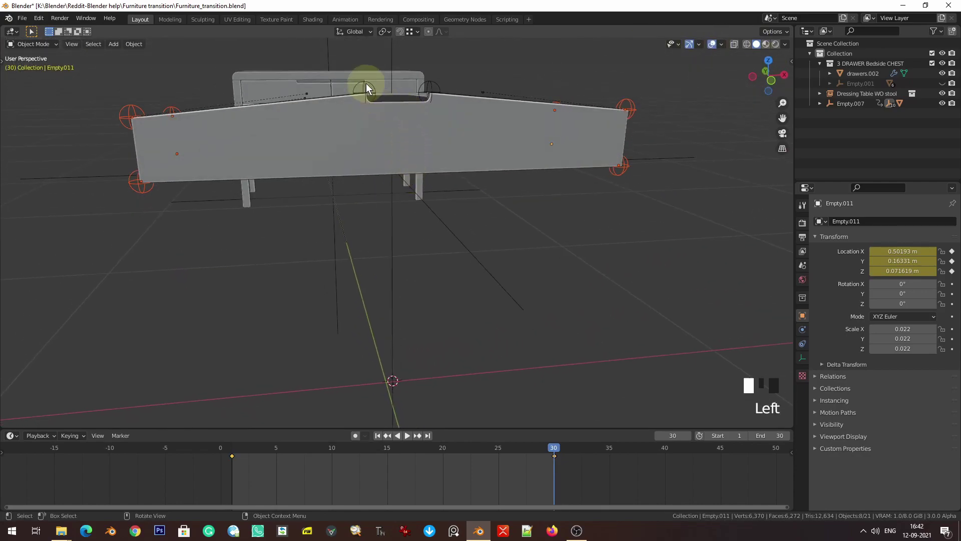
{"action": "left_click", "coordinate": [437, 86], "text": "shift"}
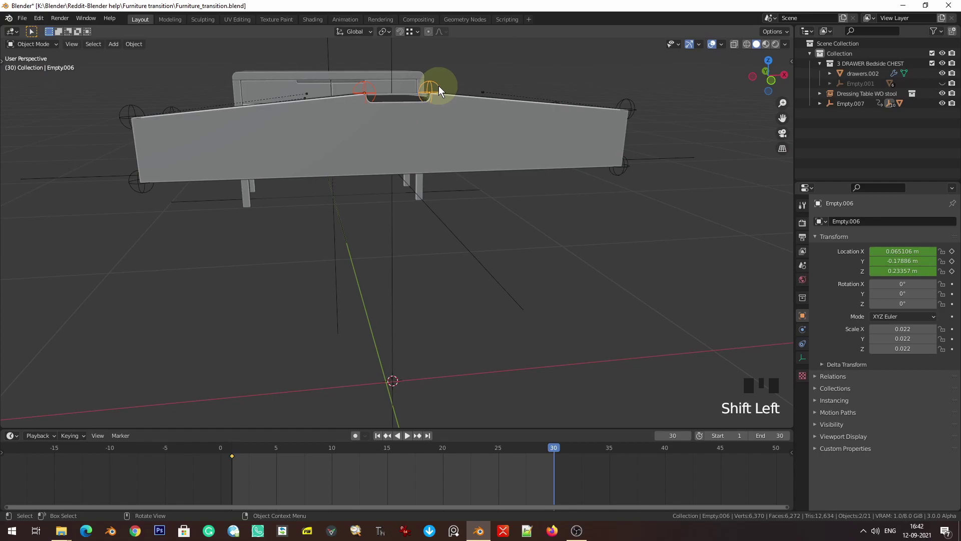
{"action": "key", "text": "shift+Right"}
{"action": "key", "text": "KP_1"}
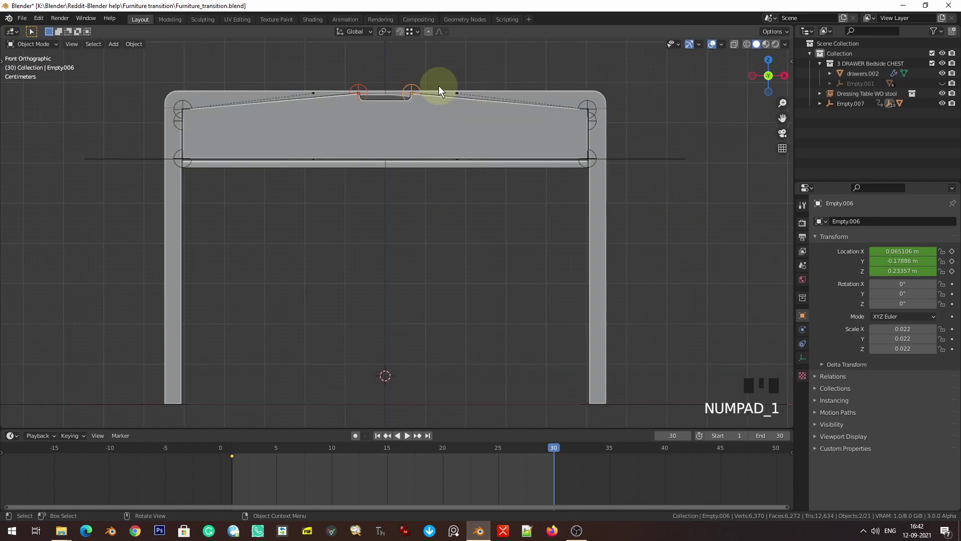
{"action": "scroll", "coordinate": [394, 92], "scroll_direction": "up", "scroll_amount": 2}
{"action": "middle_click_drag", "start_coordinate": [394, 92], "coordinate": [414, 236], "text": "shift"}
{"action": "scroll", "coordinate": [373, 123], "scroll_direction": "up", "scroll_amount": 1}
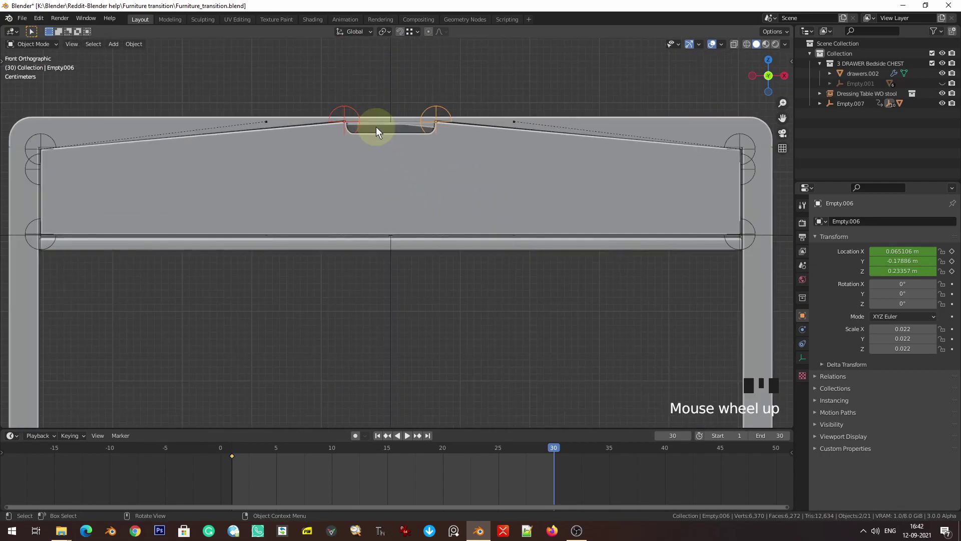
{"action": "middle_click_drag", "start_coordinate": [244, 122], "coordinate": [290, 146], "text": "shift"}
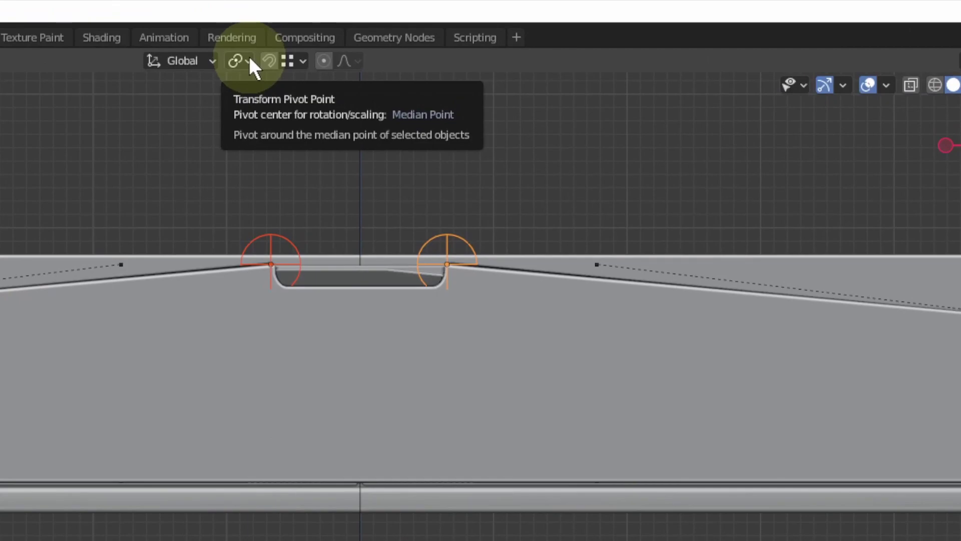
- Set the transform pivot point to Median Point and the snapping target to Vertex
{"action": "left_click", "coordinate": [249, 61]}
{"action": "left_click", "coordinate": [278, 144]}
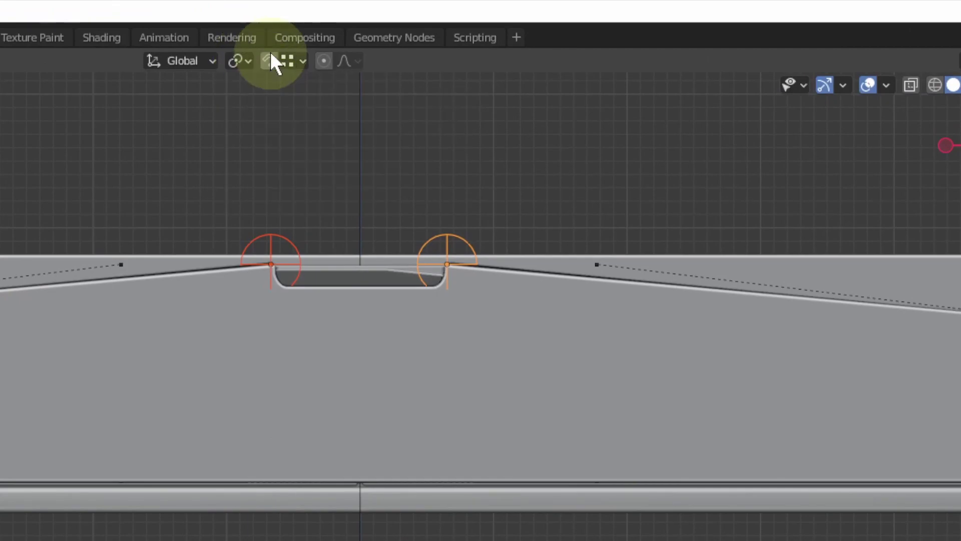
{"action": "left_click", "coordinate": [297, 59]}
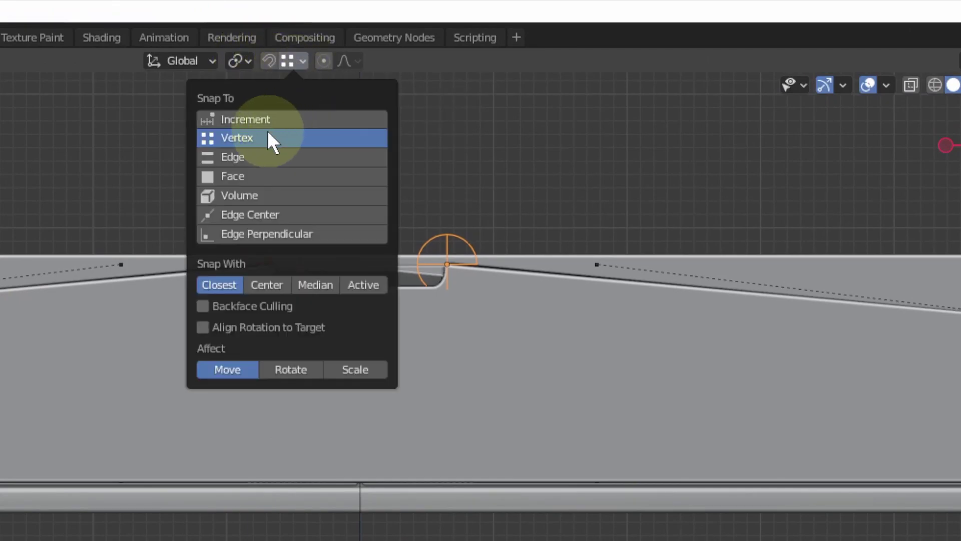
{"action": "left_click", "coordinate": [298, 62]}
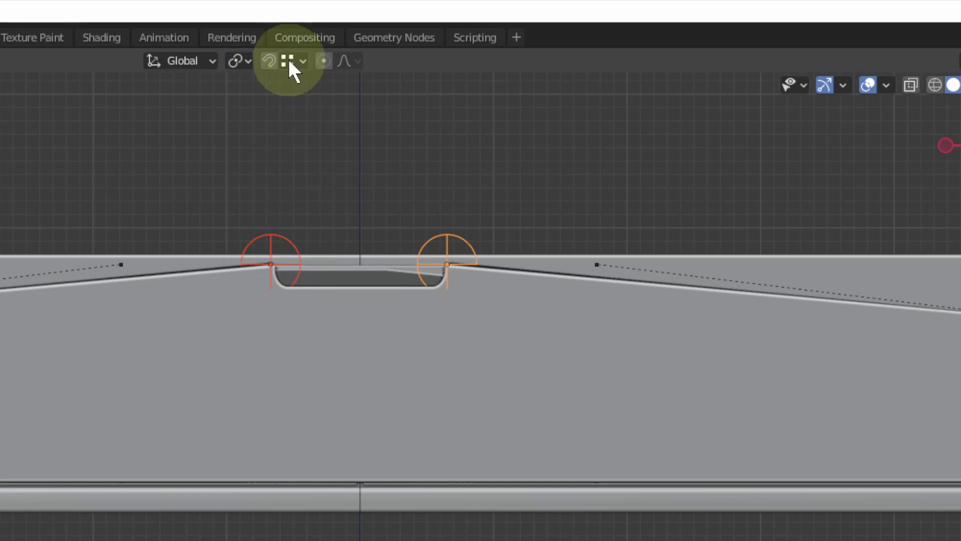
{"action": "left_click", "coordinate": [303, 61]}
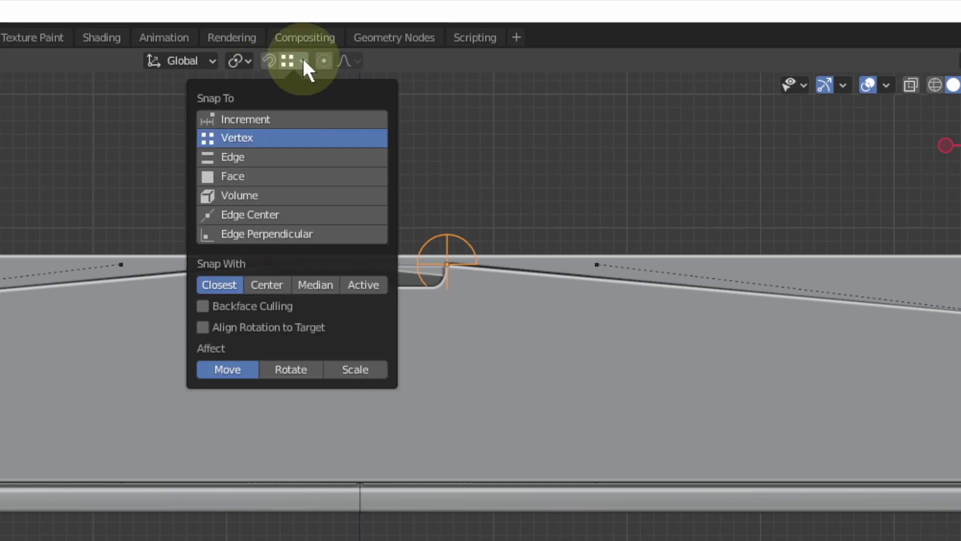
{"action": "left_click", "coordinate": [267, 139]}
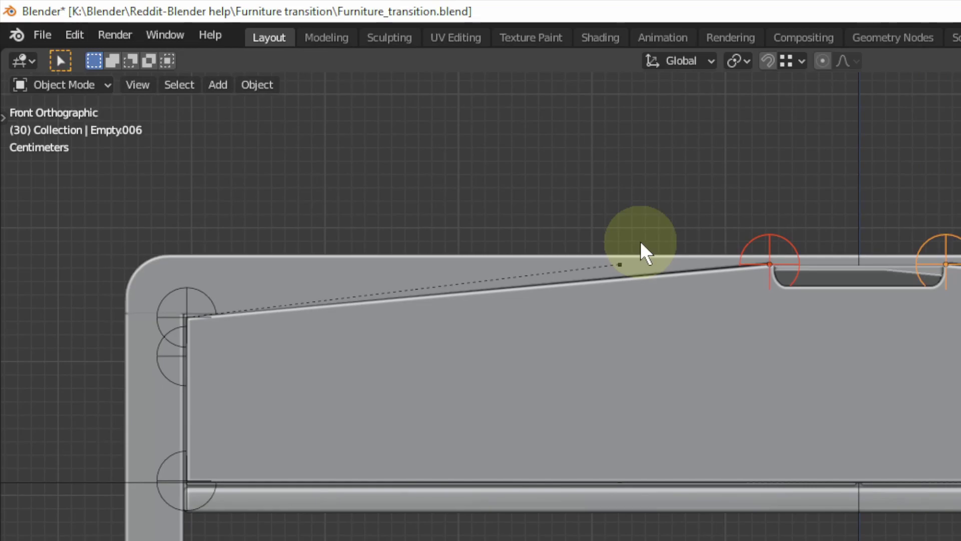
- Try to lower the two handle empties along Z to the height of the drawer's upper corner empties, and undo the move
{"action": "key", "text": "g"}
{"action": "key", "text": "z"}
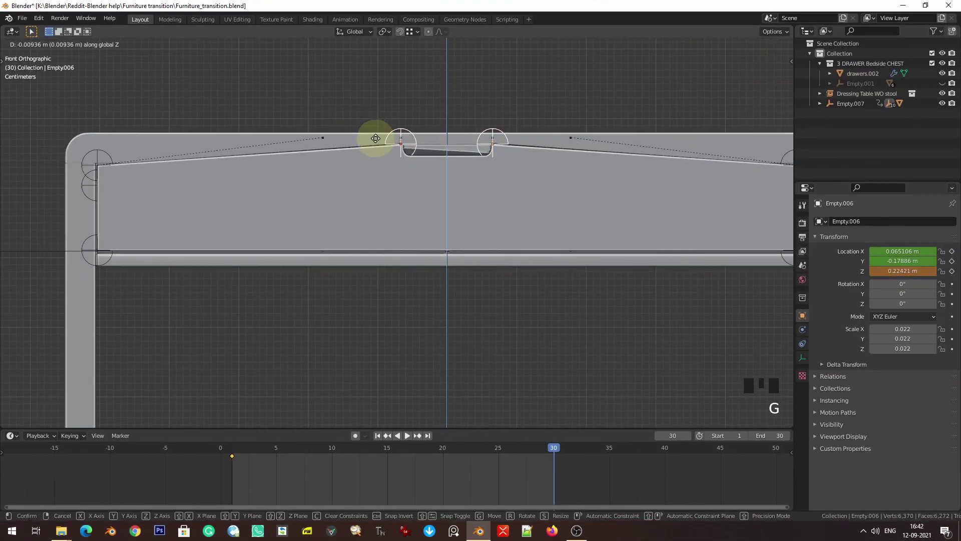
{"action": "left_click", "coordinate": [95, 167]}
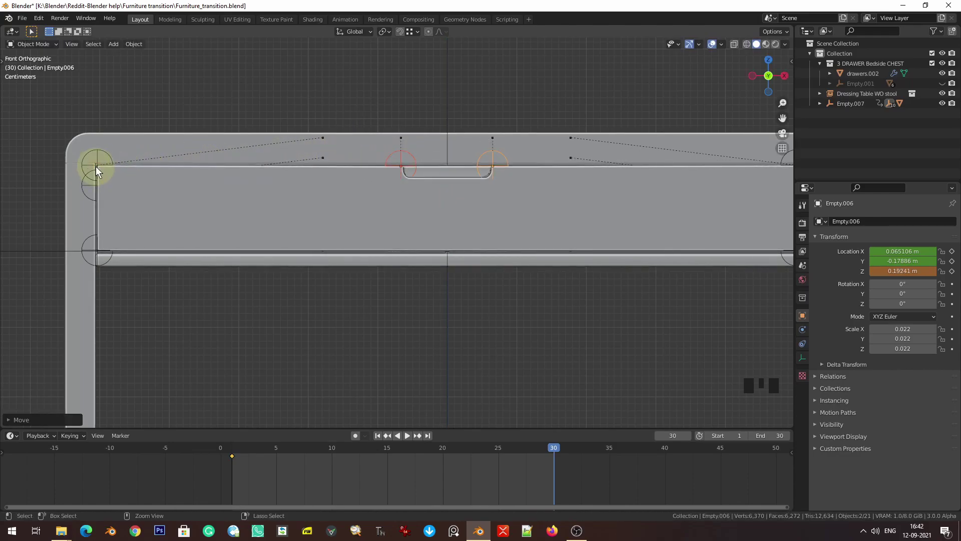
{"action": "key", "text": "ctrl+z"}
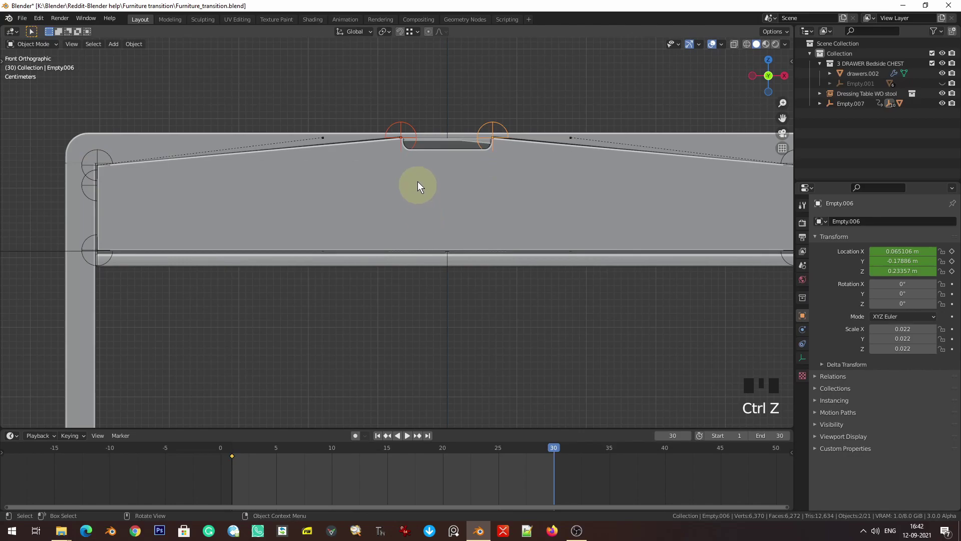
- Turn snapping on and lower the two handle empties along Z by about 0.039 m, level with the drawer's upper corner empties
{"action": "left_click", "coordinate": [402, 34]}
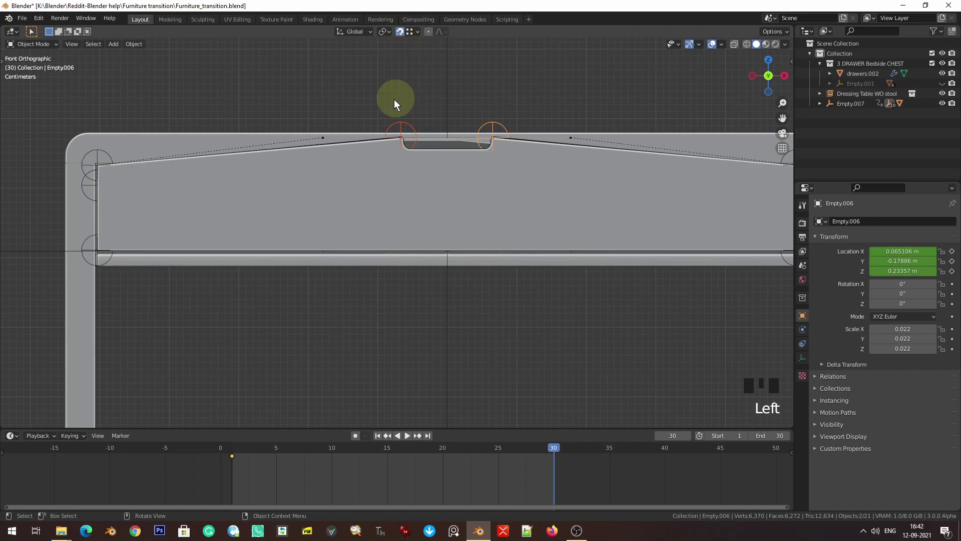
{"action": "key", "text": "g"}
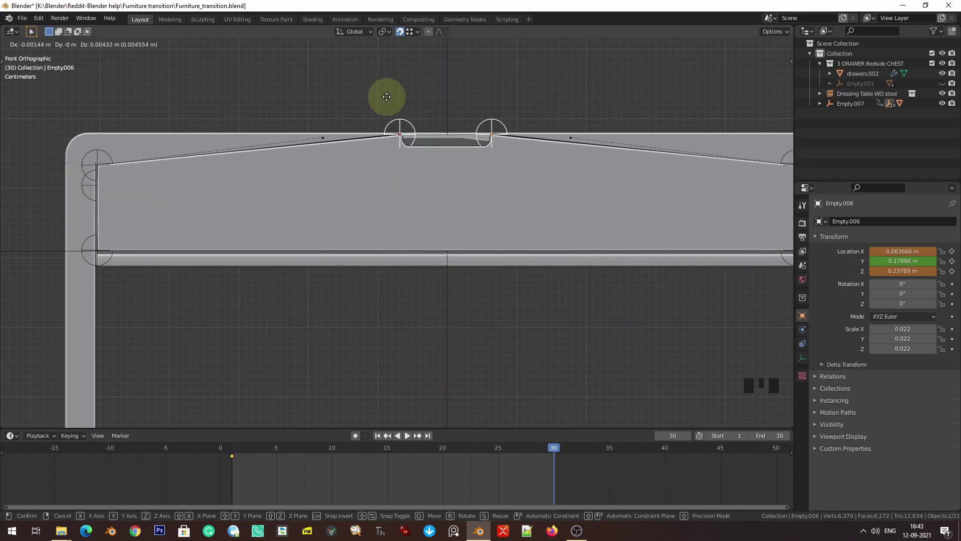
{"action": "key", "text": "z"}
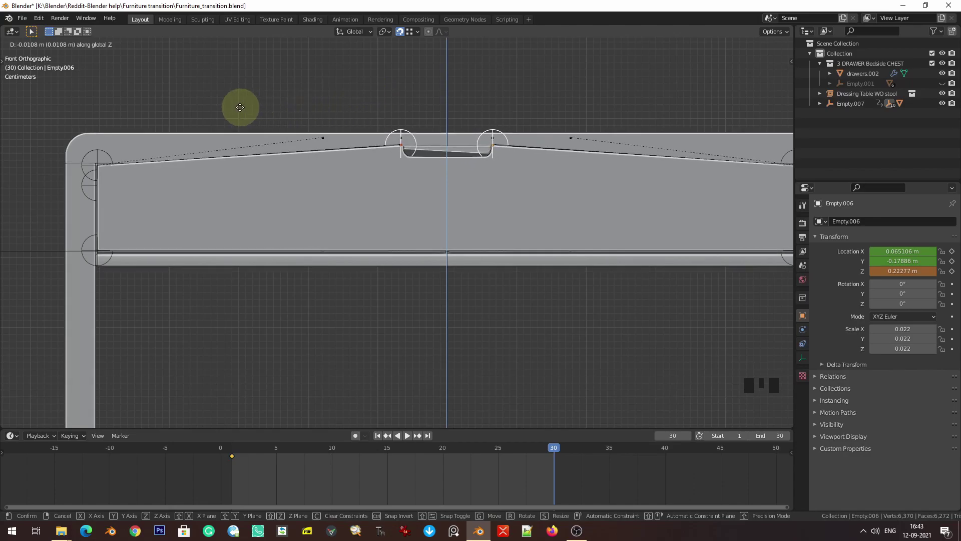
{"action": "key", "text": "ctrl"}
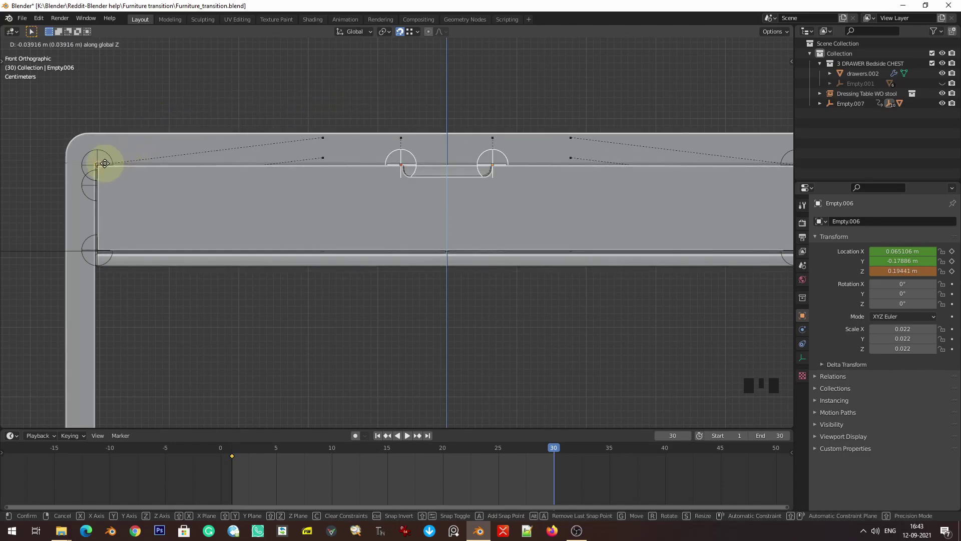
{"action": "left_click", "coordinate": [105, 164]}
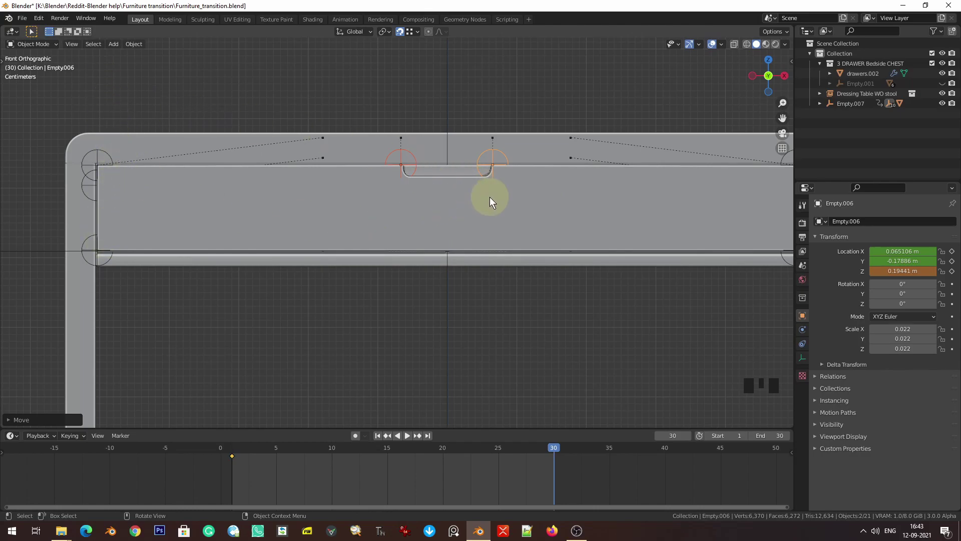
- Compare the drawer's handle cutout with the table's handle cutout in wireframe, and check the Affect Only transform options
{"action": "scroll", "coordinate": [509, 209], "scroll_direction": "up", "scroll_amount": 2}
{"action": "middle_click_drag", "start_coordinate": [503, 191], "coordinate": [507, 236], "text": "shift"}
{"action": "key", "text": "z"}
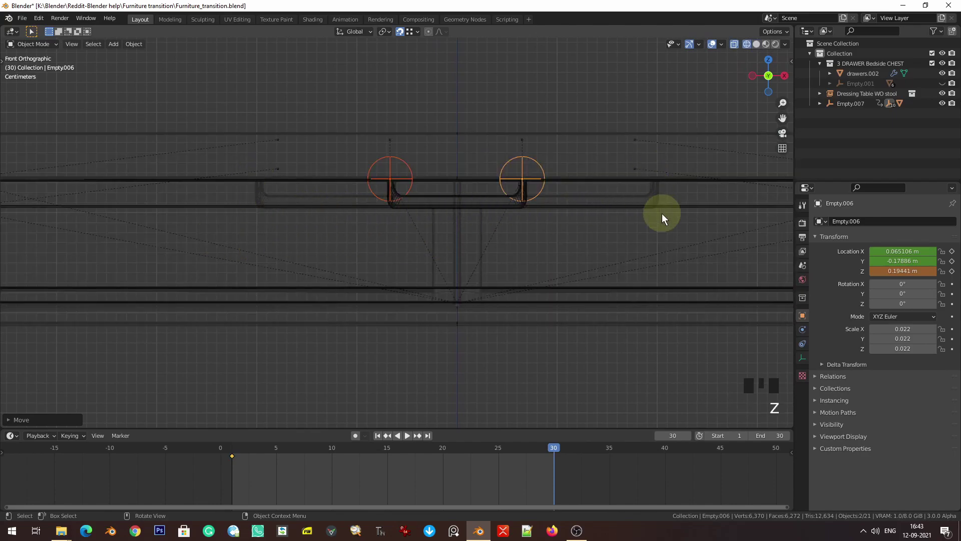
{"action": "key", "text": "z"}
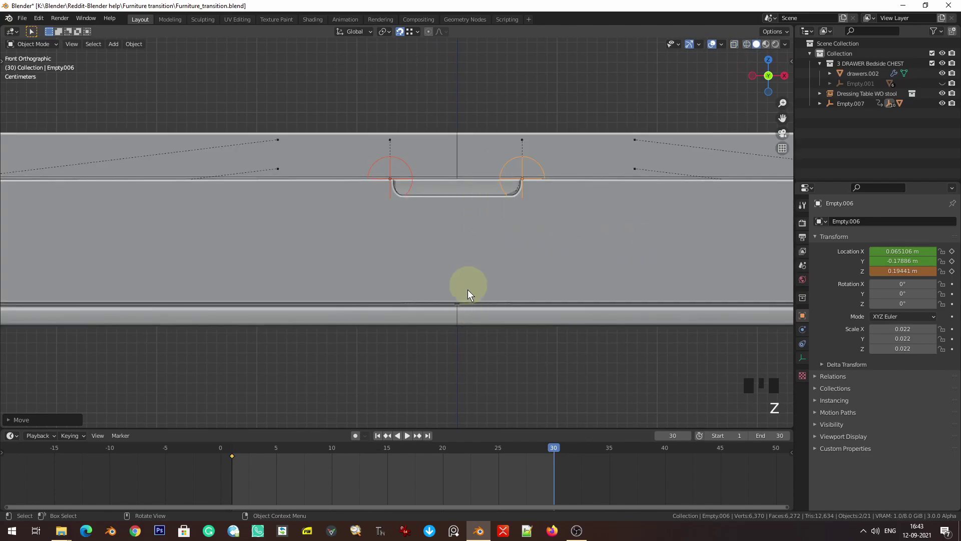
{"action": "key", "text": "z"}
{"action": "key", "text": "z"}
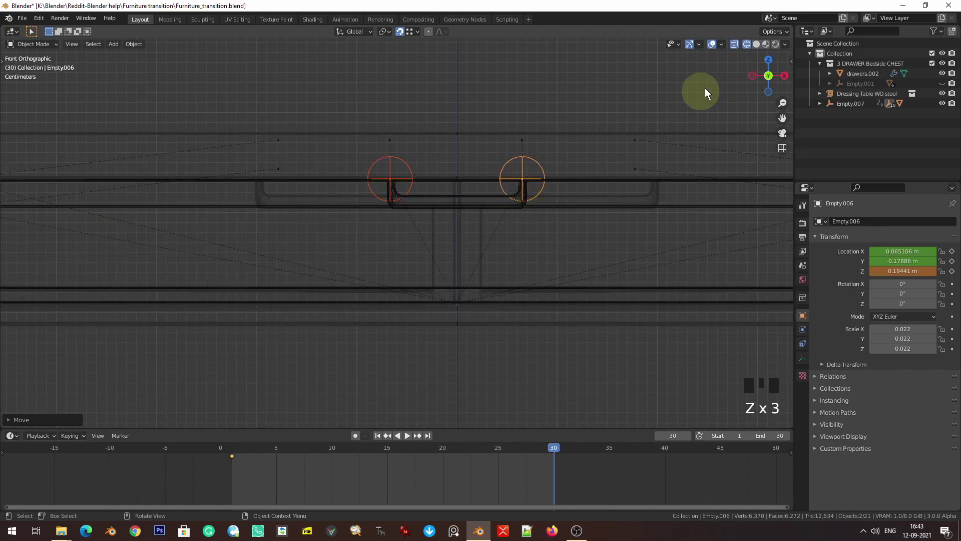
{"action": "left_click", "coordinate": [779, 33]}
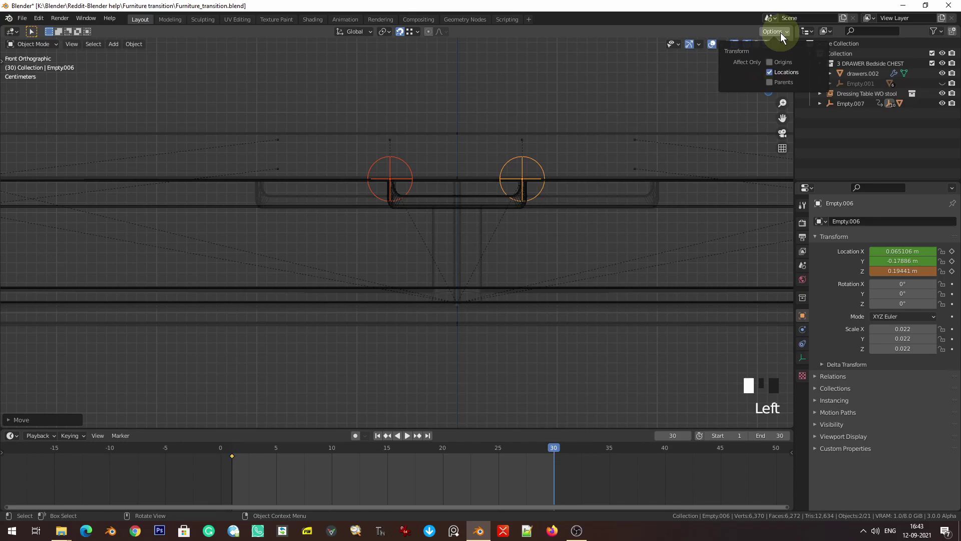
{"action": "left_click", "coordinate": [780, 32]}
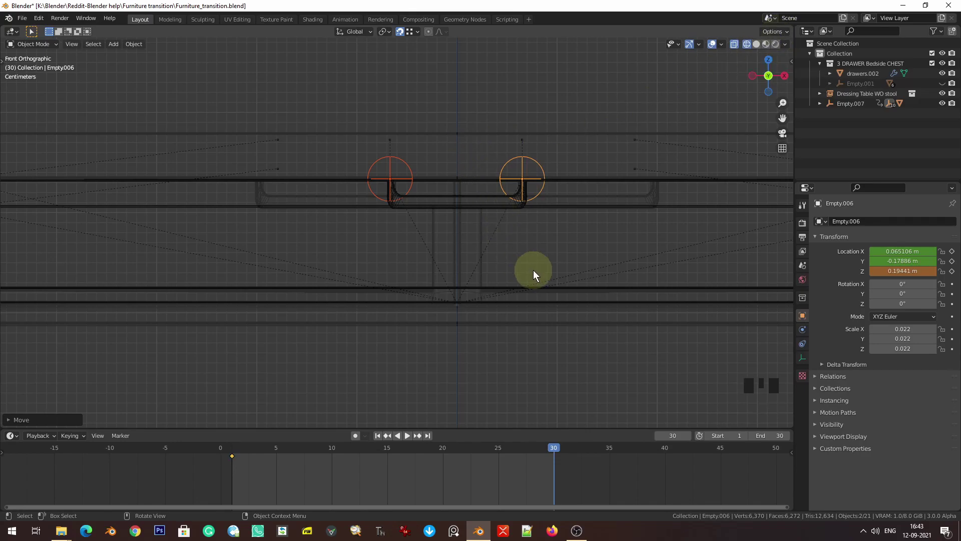
- Scale the two handle empties outward along X to the width of the table's handle cutout and insert a Location keyframe at frame 30
{"action": "key", "text": "z"}
{"action": "key", "text": "s"}
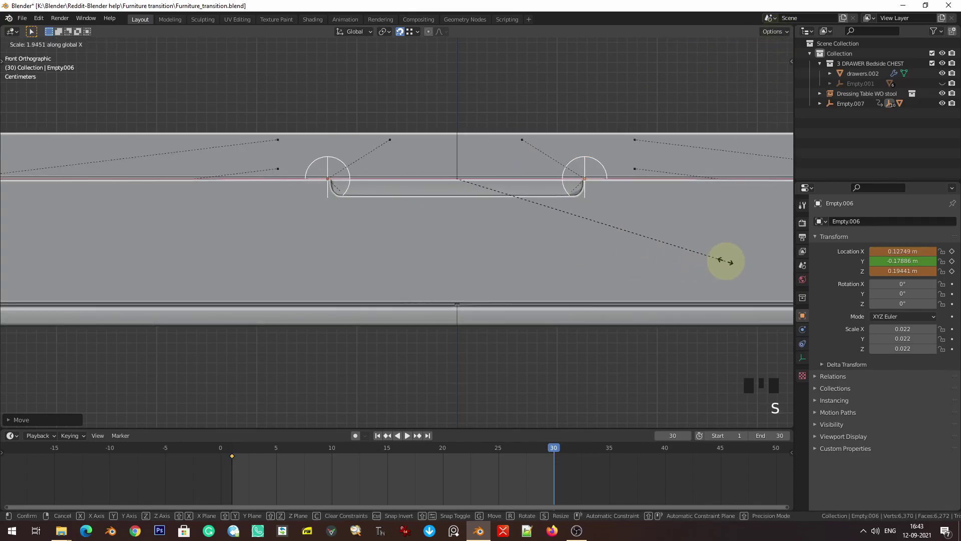
{"action": "left_click", "coordinate": [620, 251]}
{"action": "key", "text": "z"}
{"action": "scroll", "coordinate": [635, 266], "scroll_direction": "down", "scroll_amount": 1}
{"action": "middle_click_drag", "start_coordinate": [635, 266], "coordinate": [586, 245], "text": "shift"}
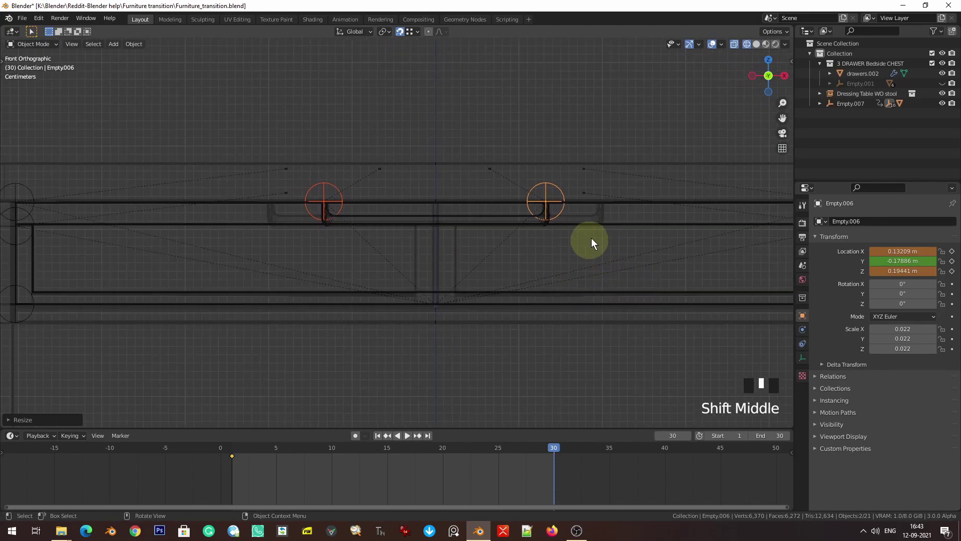
{"action": "key", "text": "s"}
{"action": "key", "text": "x"}
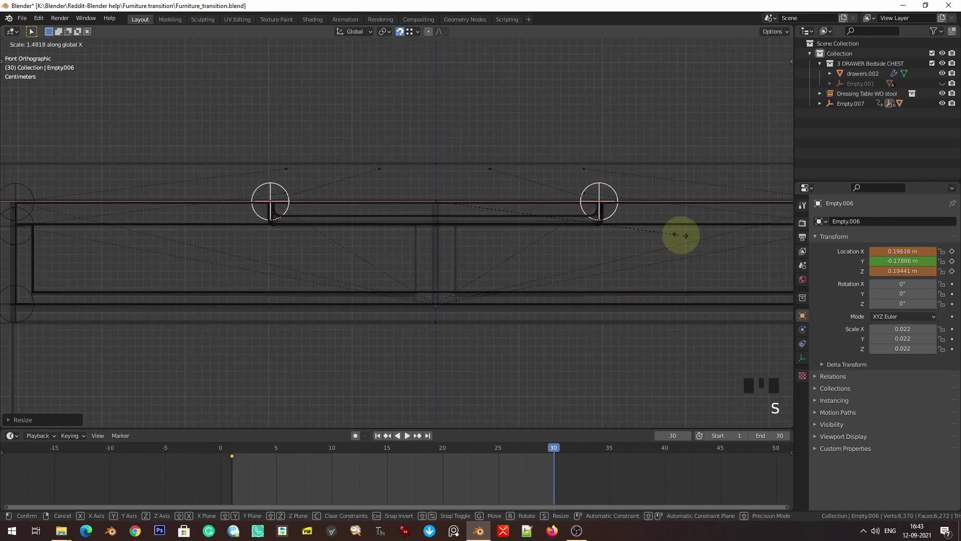
{"action": "left_click", "coordinate": [689, 235]}
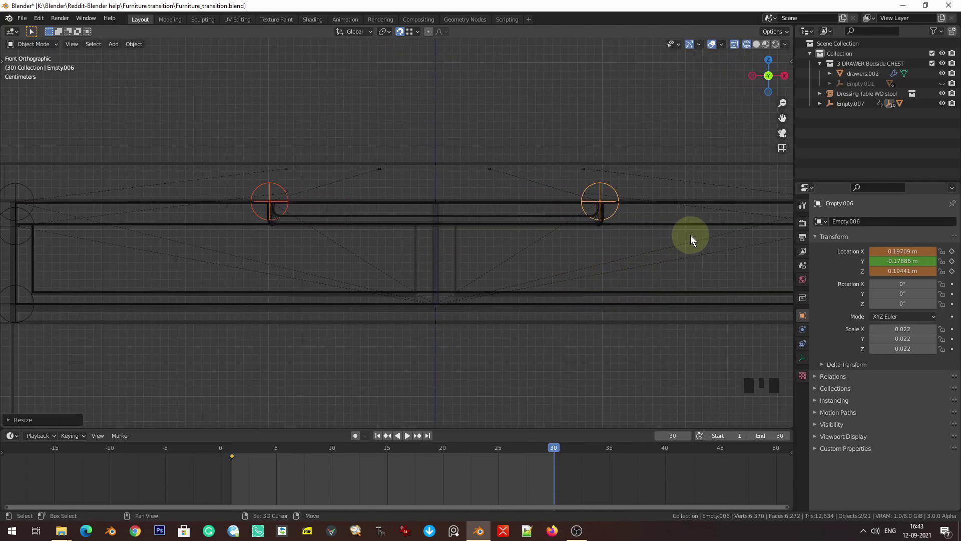
{"action": "key", "text": "i"}
{"action": "left_click", "coordinate": [447, 243]}
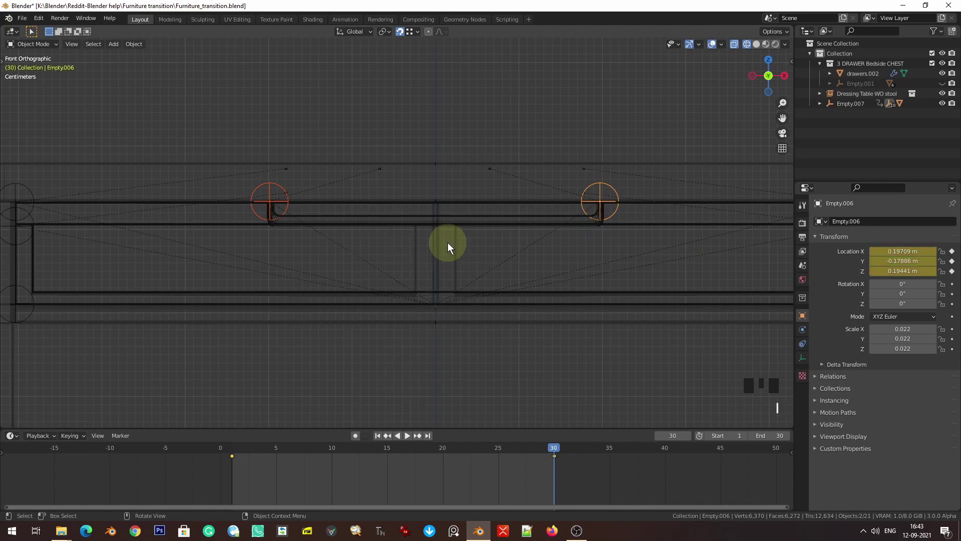
- Return to frame 1 with the whole table in view and save the Blender file
{"action": "scroll", "coordinate": [422, 312], "scroll_direction": "down", "scroll_amount": 6}
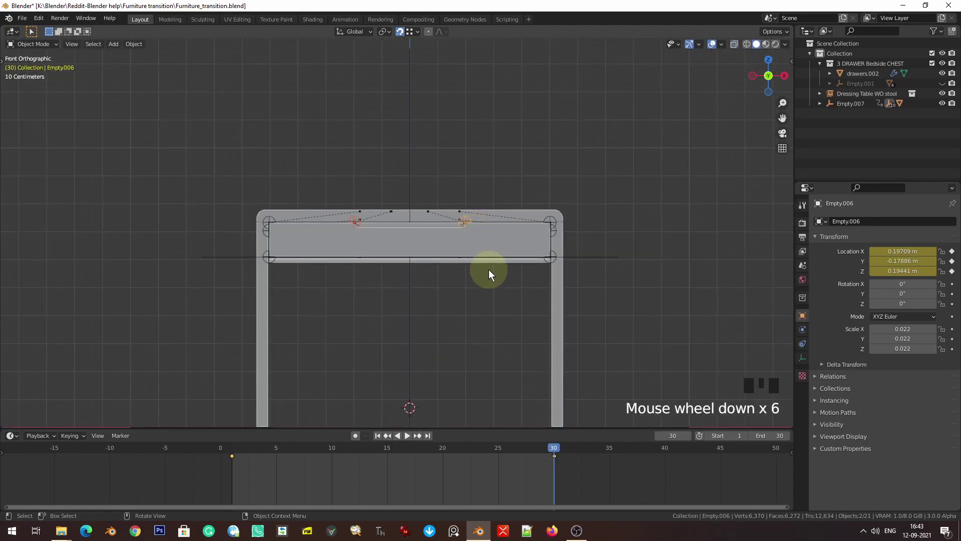
{"action": "key", "text": "shift+Left"}
{"action": "key", "text": "ctrl+s"}
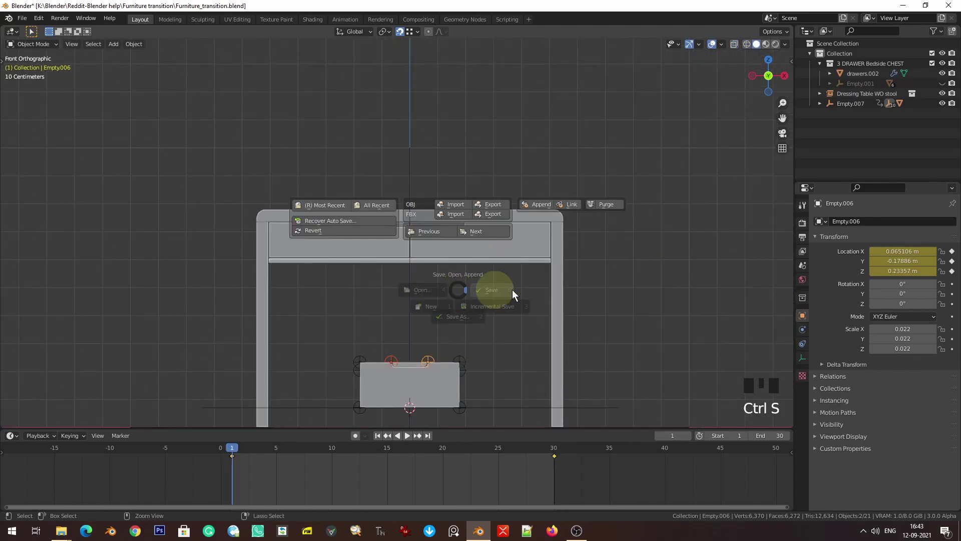
{"action": "key", "text": "Left"}
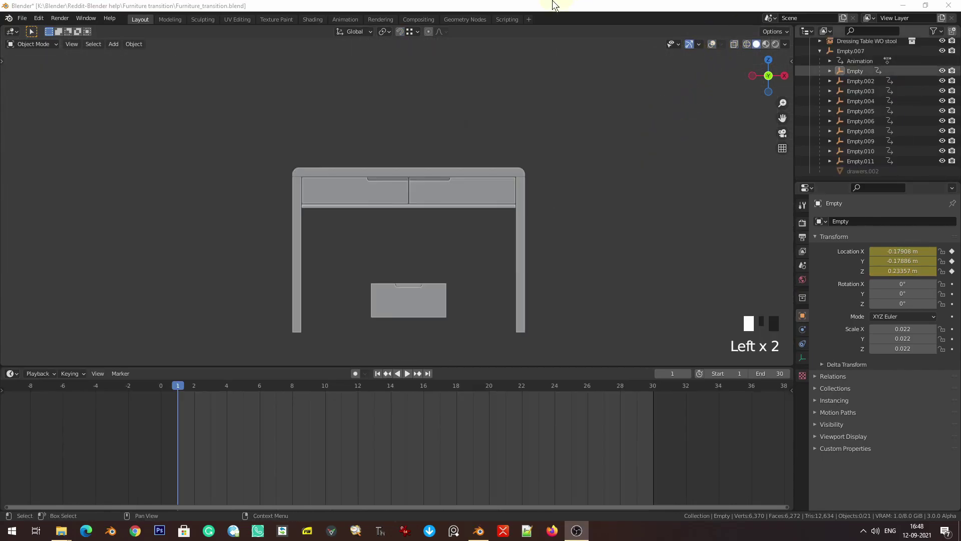
- Play the drawer transition with overlays hidden, stop it, show the overlays again and return to frame 1
{"action": "key", "text": "space"}
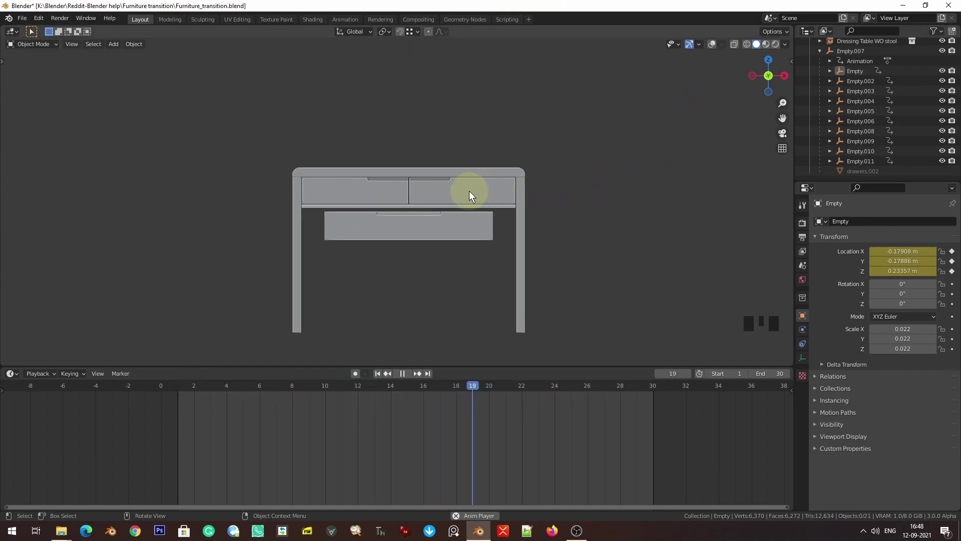
{"action": "key", "text": "space"}
{"action": "key", "text": "space"}
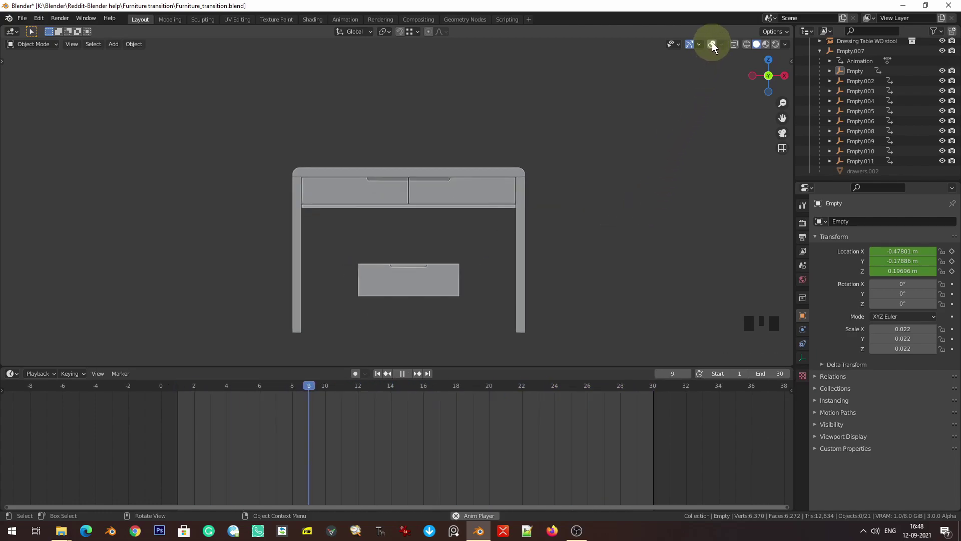
{"action": "key", "text": "space"}
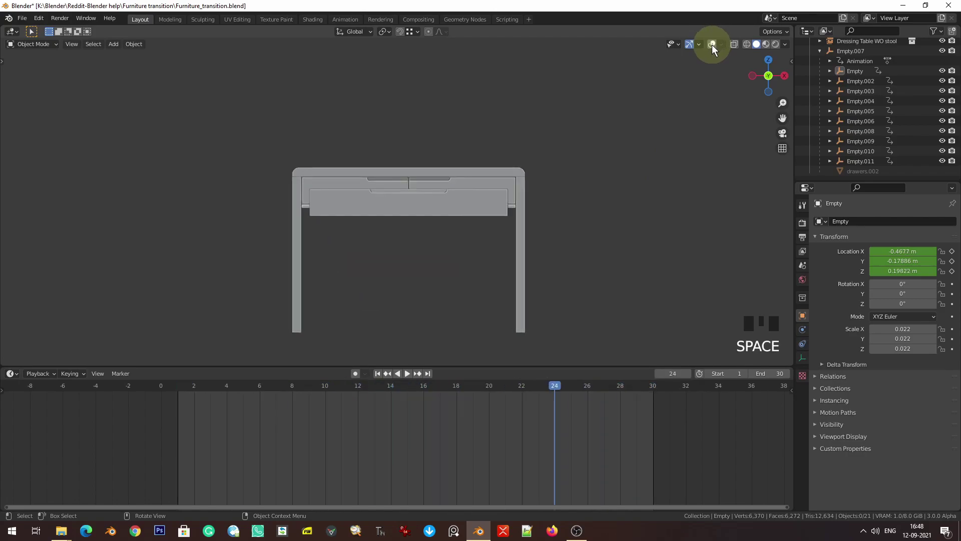
{"action": "left_click", "coordinate": [711, 44]}
{"action": "key", "text": "shift+Left"}
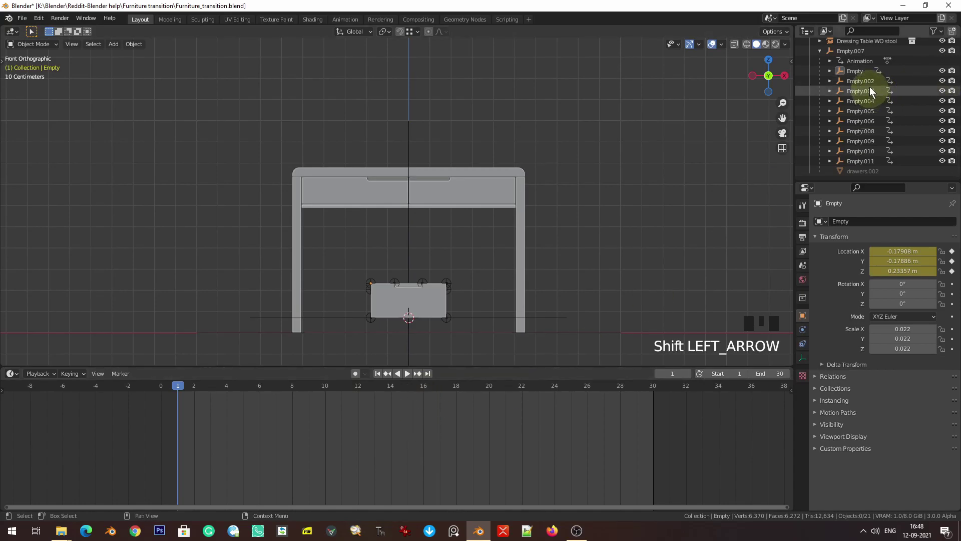
- Select all the hook empties from Empty to Empty.011 plus their parent Empty.007, and save the file
{"action": "left_click", "coordinate": [866, 70]}
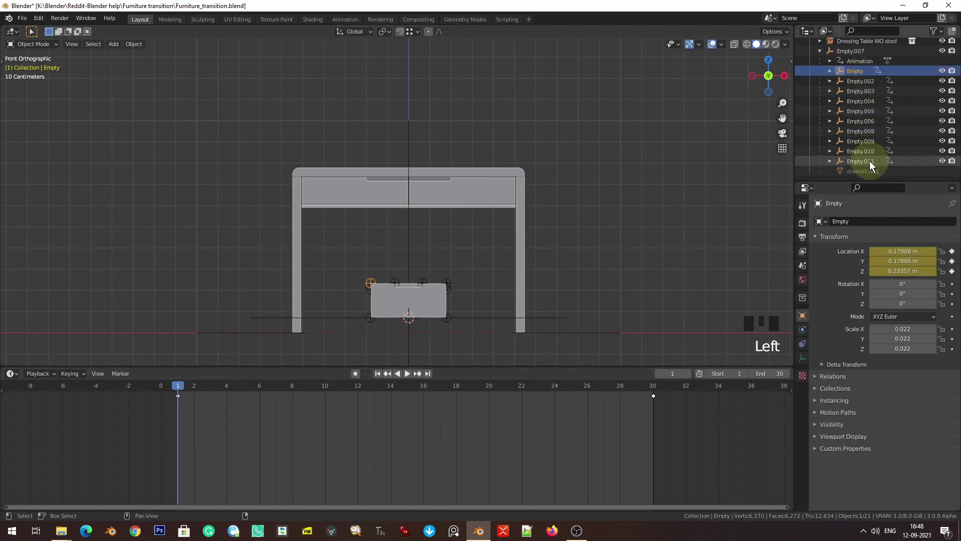
{"action": "left_click", "coordinate": [869, 161], "text": "shift"}
{"action": "middle_click_drag", "start_coordinate": [576, 211], "coordinate": [493, 234]}
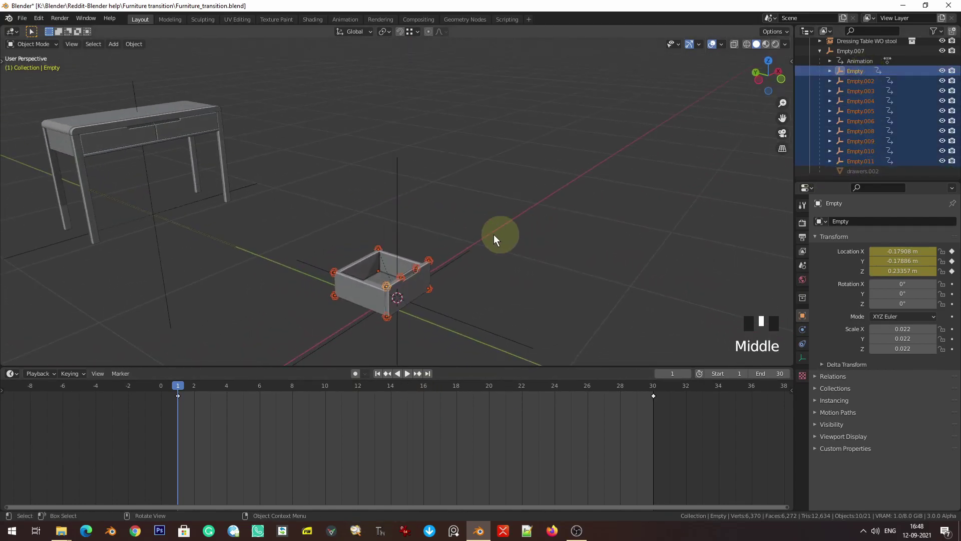
{"action": "left_click", "coordinate": [398, 199], "text": "shift"}
{"action": "key", "text": "KP_1"}
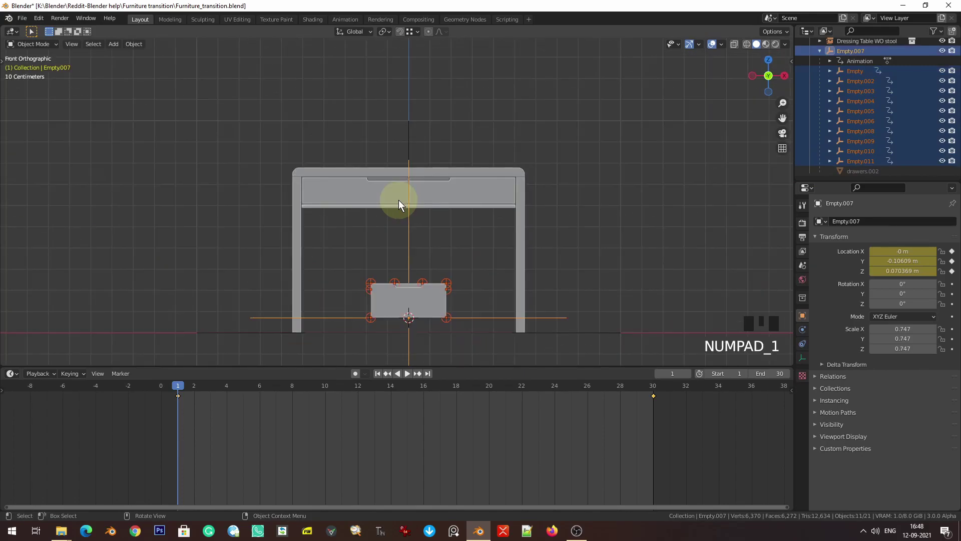
{"action": "key", "text": "KP_Decimal"}
{"action": "scroll", "coordinate": [398, 199], "scroll_direction": "up", "scroll_amount": 4}
{"action": "middle_click_drag", "start_coordinate": [397, 190], "coordinate": [385, 278], "text": "shift"}
{"action": "key", "text": "ctrl+s"}
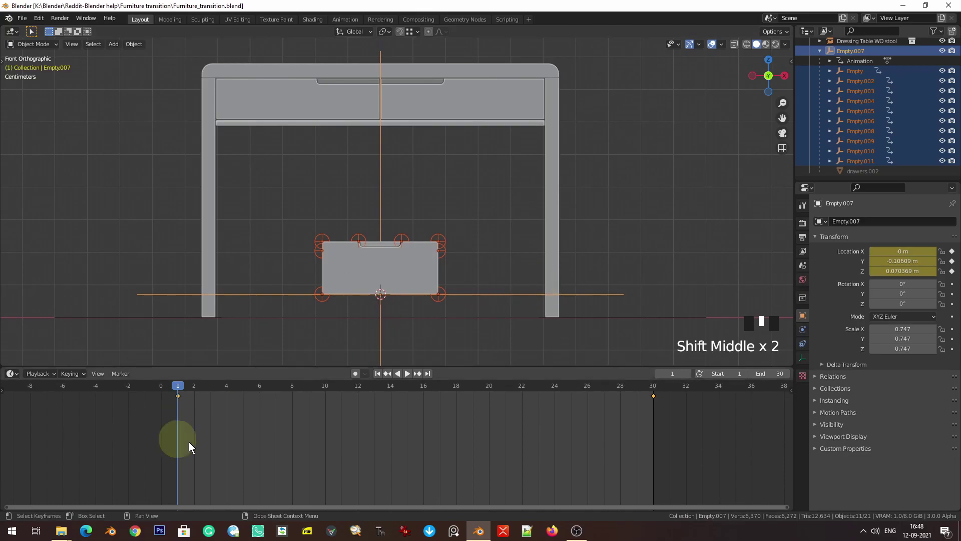
- Set the interpolation mode of the selected empties' keyframes to Back
{"action": "scroll", "coordinate": [217, 443], "scroll_direction": "up", "scroll_amount": 1}
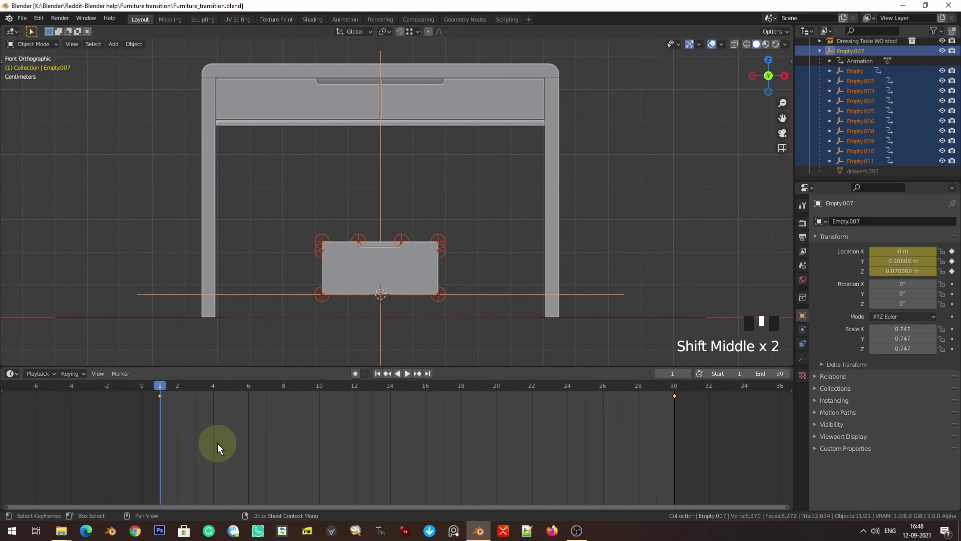
{"action": "left_click", "coordinate": [266, 442]}
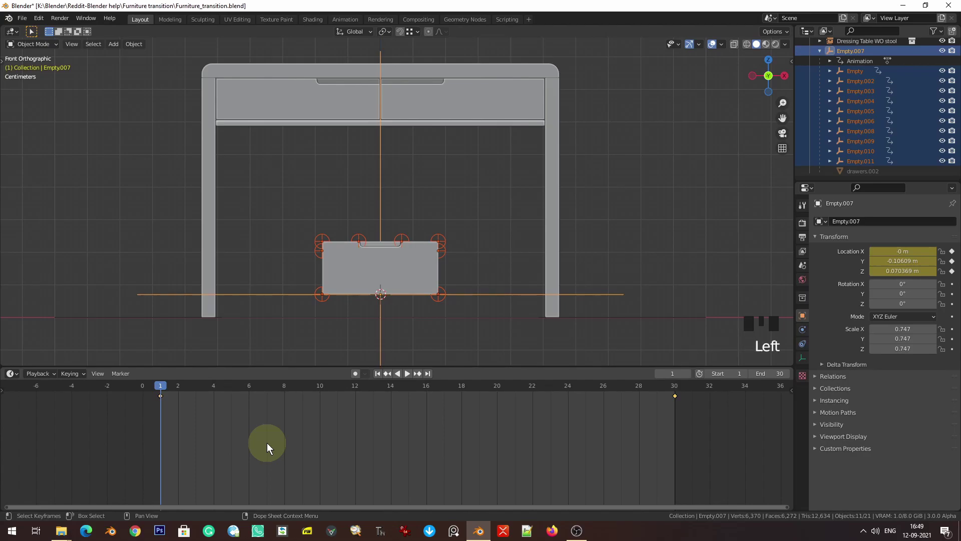
{"action": "key", "text": "t"}
{"action": "key", "text": "Escape"}
{"action": "right_click", "coordinate": [354, 441]}
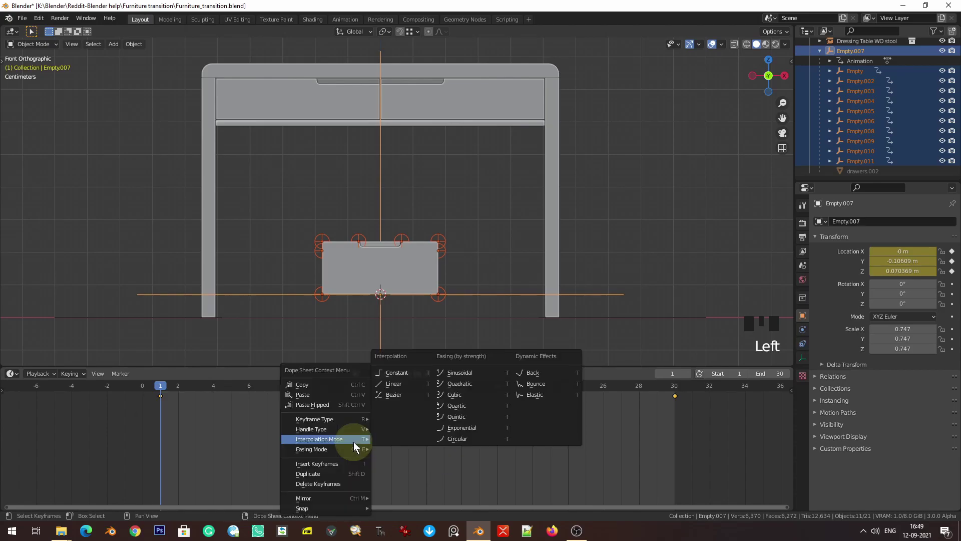
{"action": "right_click", "coordinate": [524, 376]}
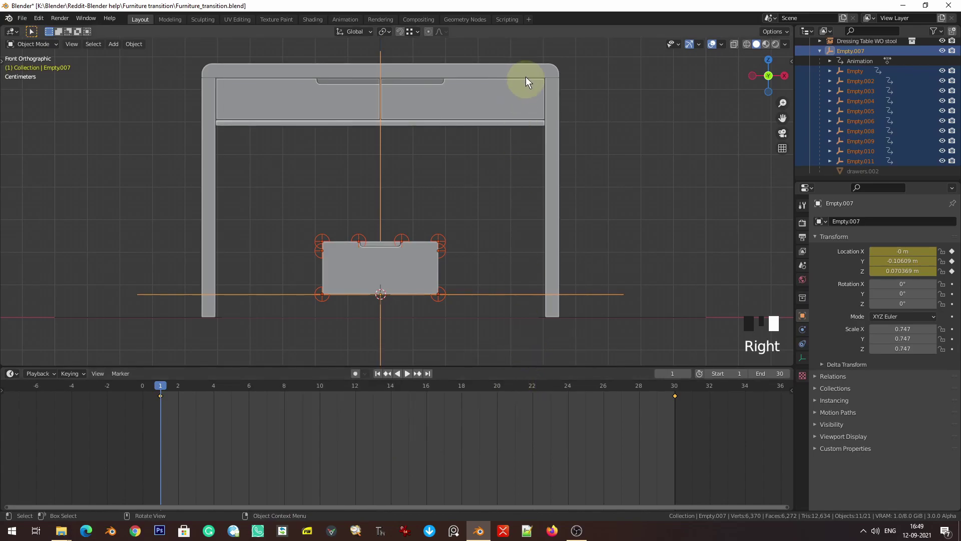
- Hide the viewport overlays, play the drawer transition to check its overshoot, and return to frame 1
{"action": "left_click", "coordinate": [712, 44]}
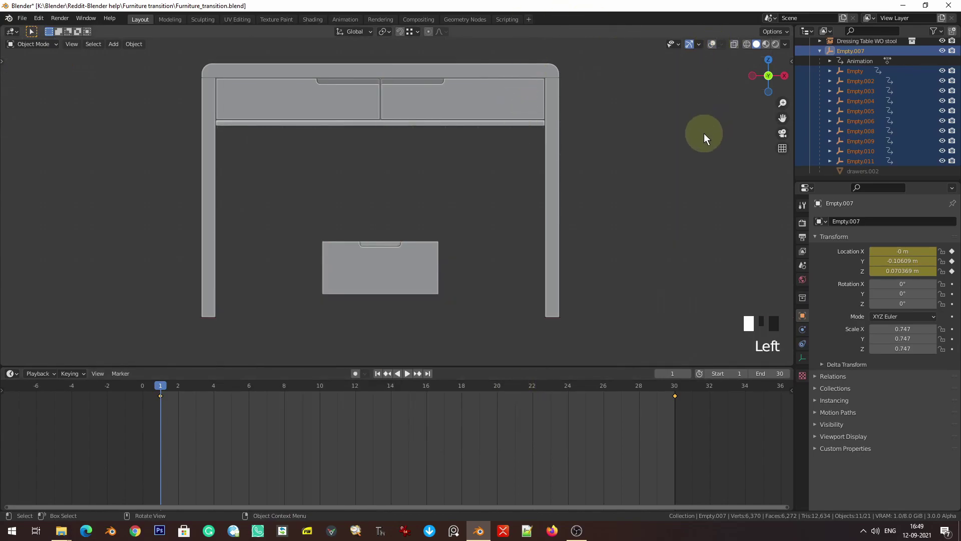
{"action": "key", "text": "space"}
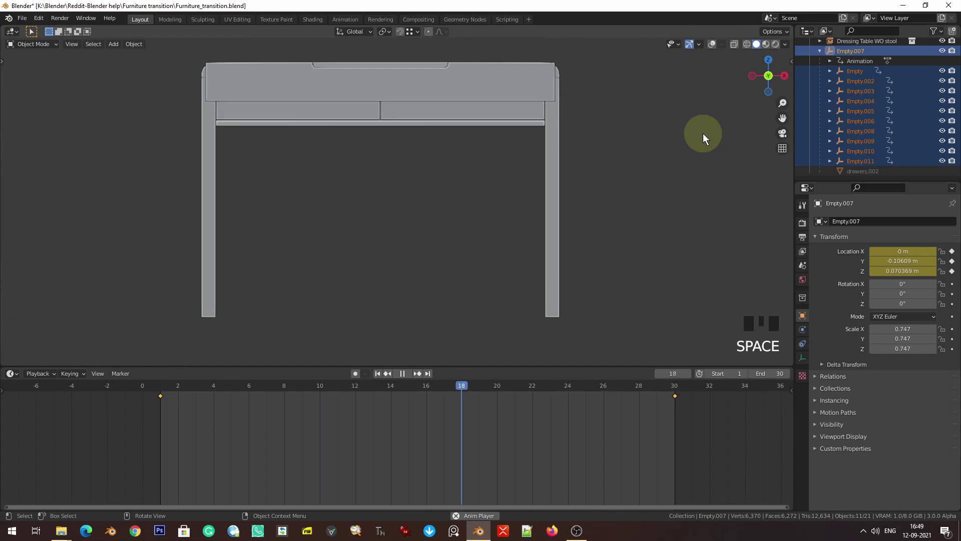
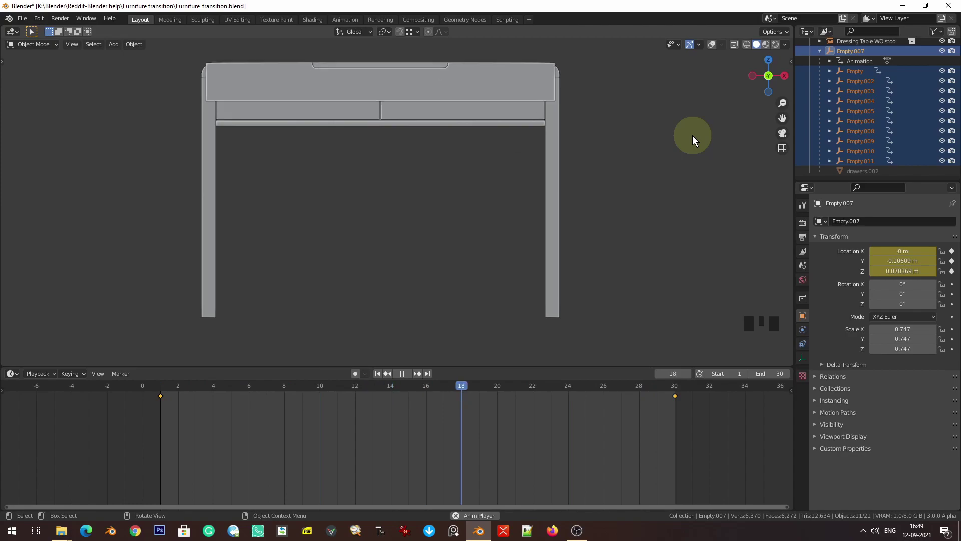
{"action": "key", "text": "space"}
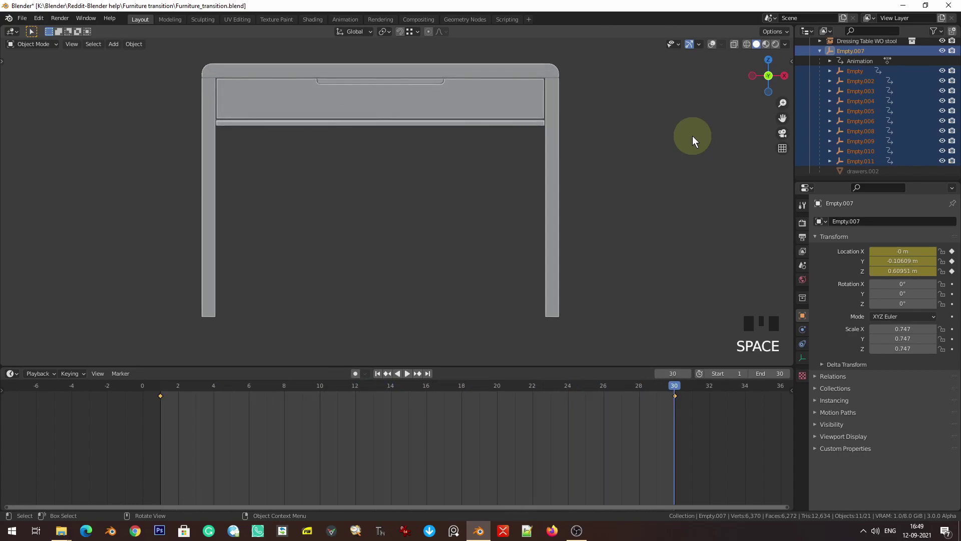
{"action": "key", "text": "shift+Left"}
- Move the empties' keyframes at frame 30 to frame 10, saving the file, and play the shortened transition
{"action": "left_click_drag", "start_coordinate": [754, 502], "coordinate": [627, 350]}
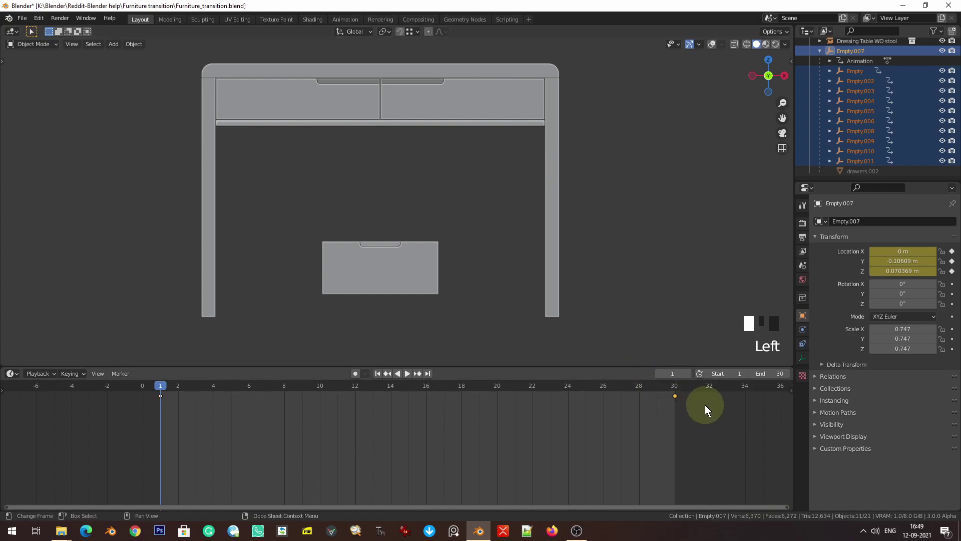
{"action": "key", "text": "g"}
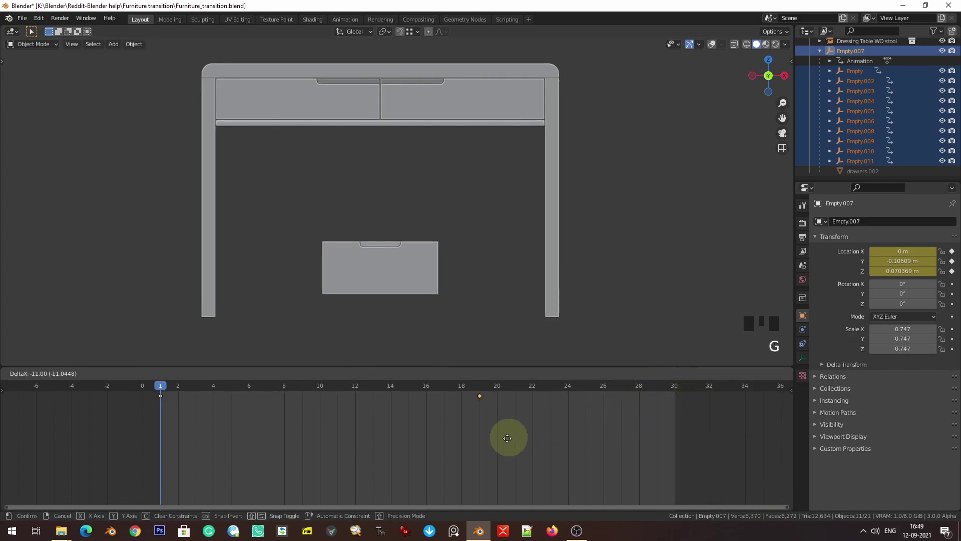
{"action": "left_click", "coordinate": [353, 440]}
{"action": "key", "text": "ctrl+s"}
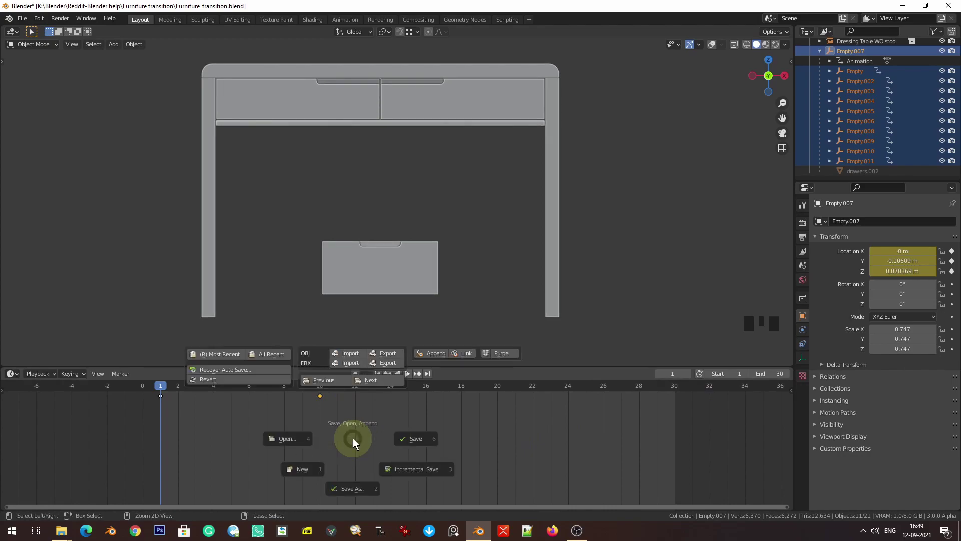
{"action": "left_click", "coordinate": [403, 443]}
{"action": "key", "text": "space"}
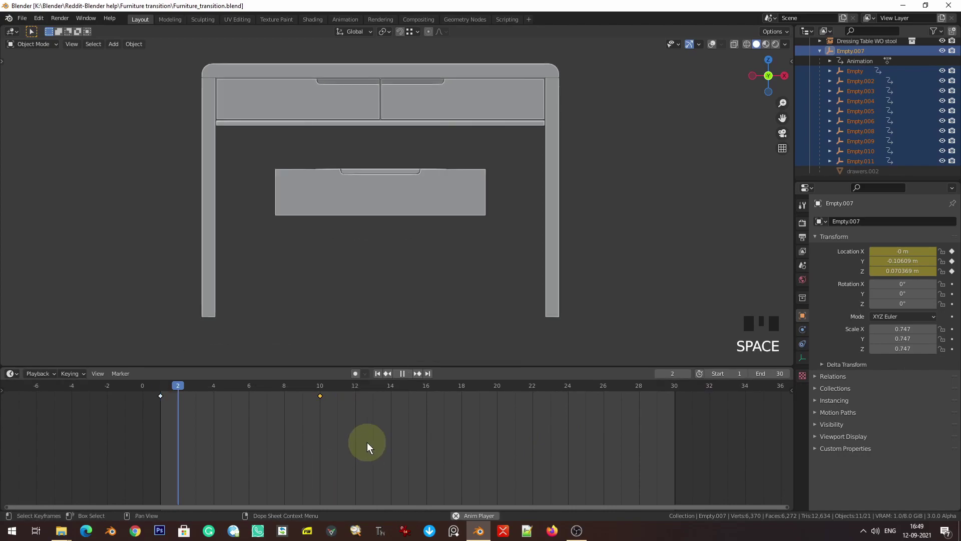
{"action": "key", "text": "space"}
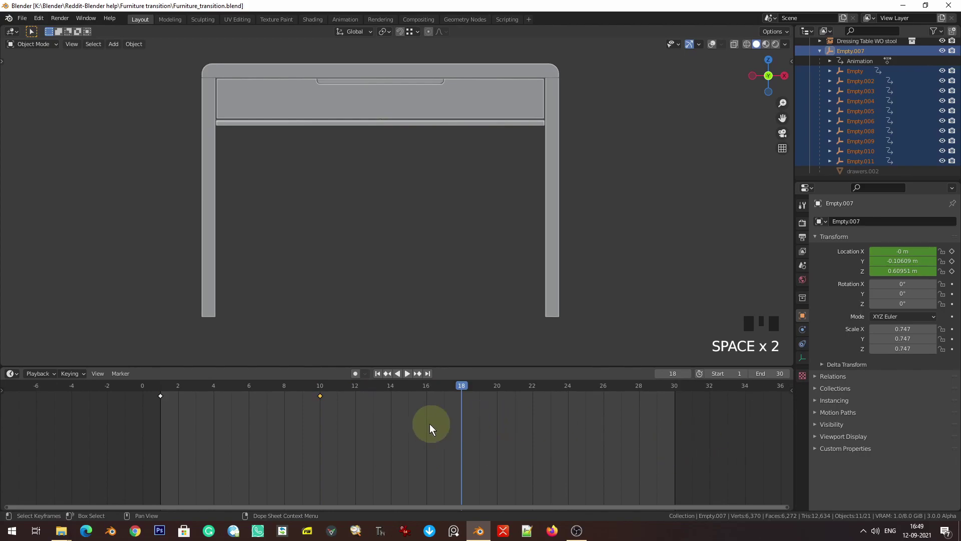
- Move the end keyframes of the empties to frame 20, save the file and return to frame 1
{"action": "key", "text": "g"}
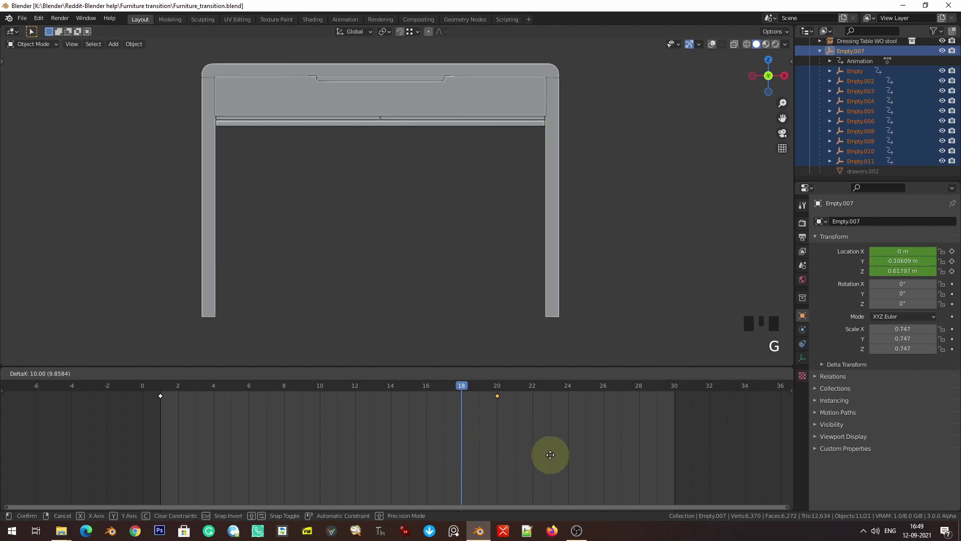
{"action": "left_click", "coordinate": [551, 454]}
{"action": "key", "text": "ctrl+s"}
{"action": "left_click", "coordinate": [592, 437]}
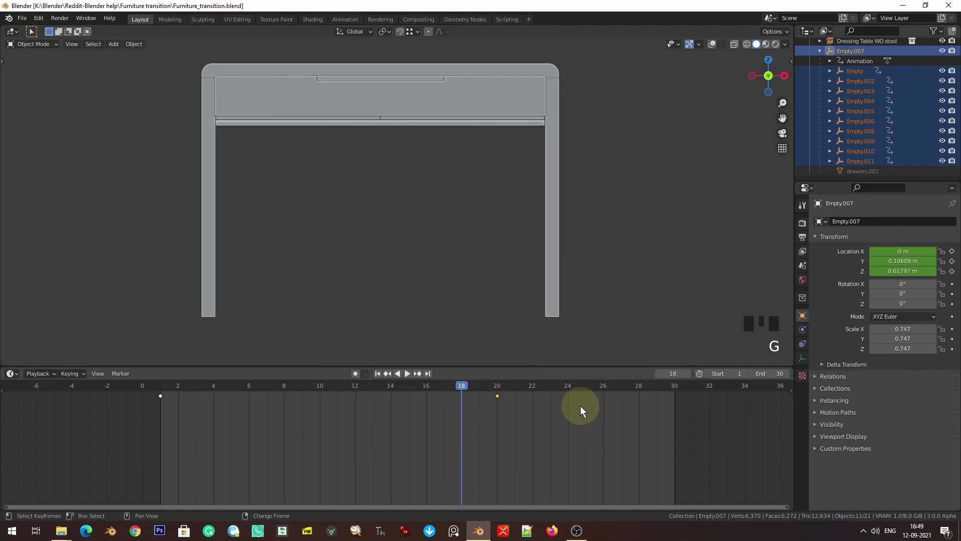
{"action": "key", "text": "shift+Left"}
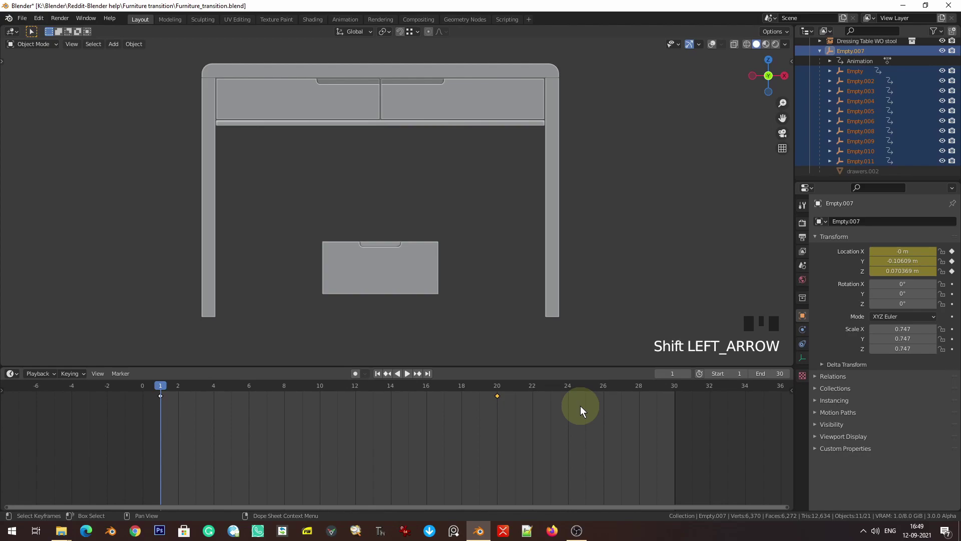
- Set the scene's end frame to 20 and shrink the timeline area to enlarge the 3D viewport
{"action": "left_click", "coordinate": [770, 375]}
{"action": "type", "text": "2"}
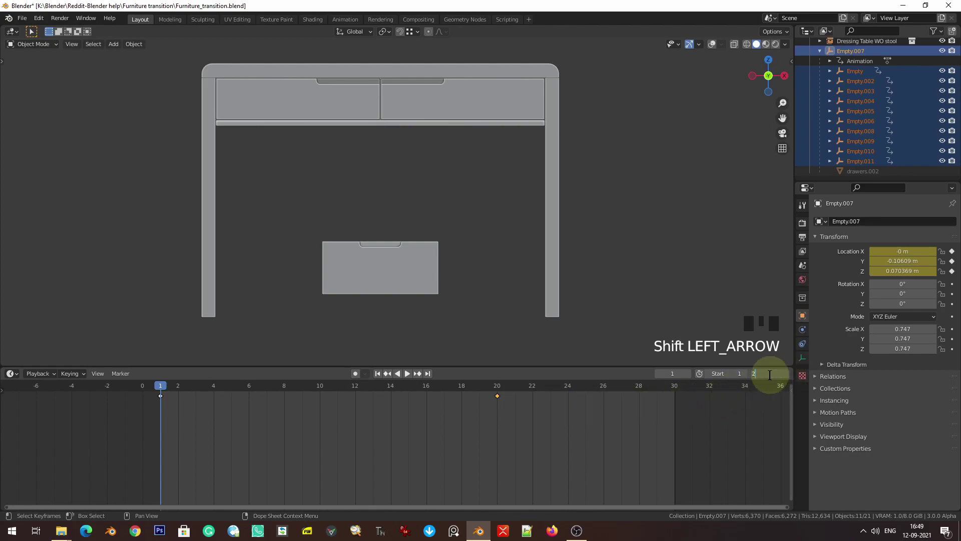
{"action": "type", "text": "0"}
{"action": "key", "text": "Return"}
{"action": "scroll", "coordinate": [345, 457], "scroll_direction": "up", "scroll_amount": 3}
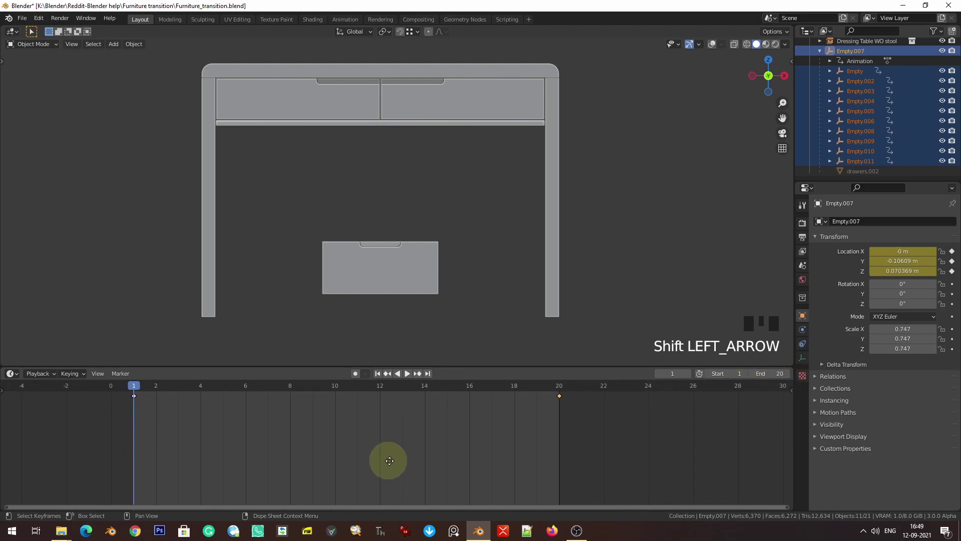
{"action": "left_click_drag", "start_coordinate": [434, 366], "coordinate": [436, 403]}
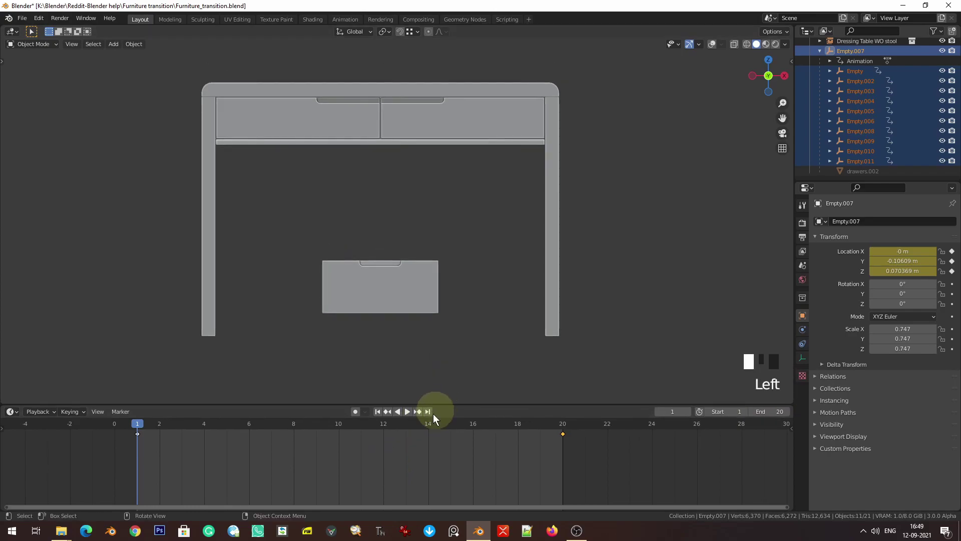
- Play the 20-frame drawer transition from a perspective angle and from the front view, then stop it
{"action": "key", "text": "space"}
{"action": "middle_click_drag", "start_coordinate": [327, 313], "coordinate": [387, 230]}
{"action": "scroll", "coordinate": [386, 230], "scroll_direction": "down", "scroll_amount": 3}
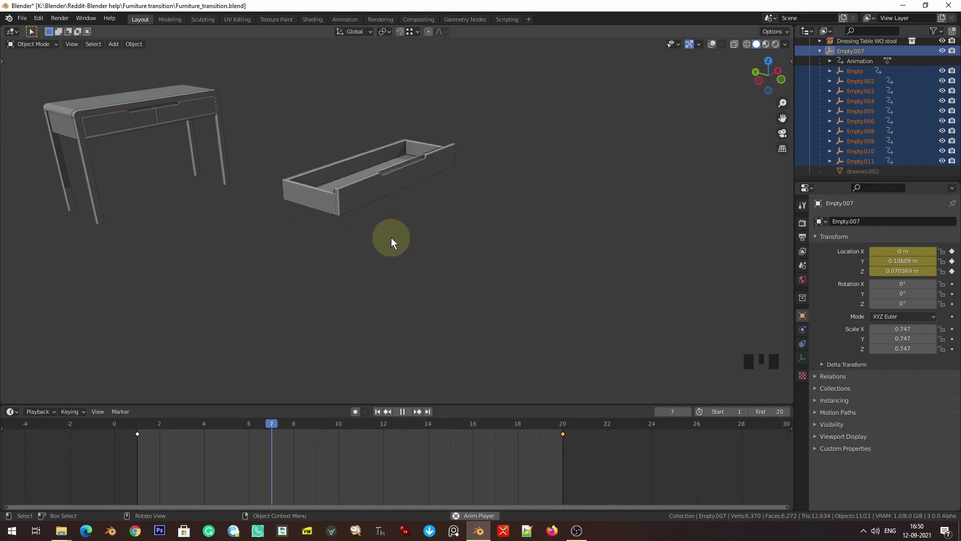
{"action": "key", "text": "space"}
{"action": "middle_click_drag", "start_coordinate": [455, 283], "coordinate": [415, 262]}
{"action": "key", "text": "KP_1"}
{"action": "key", "text": "space"}
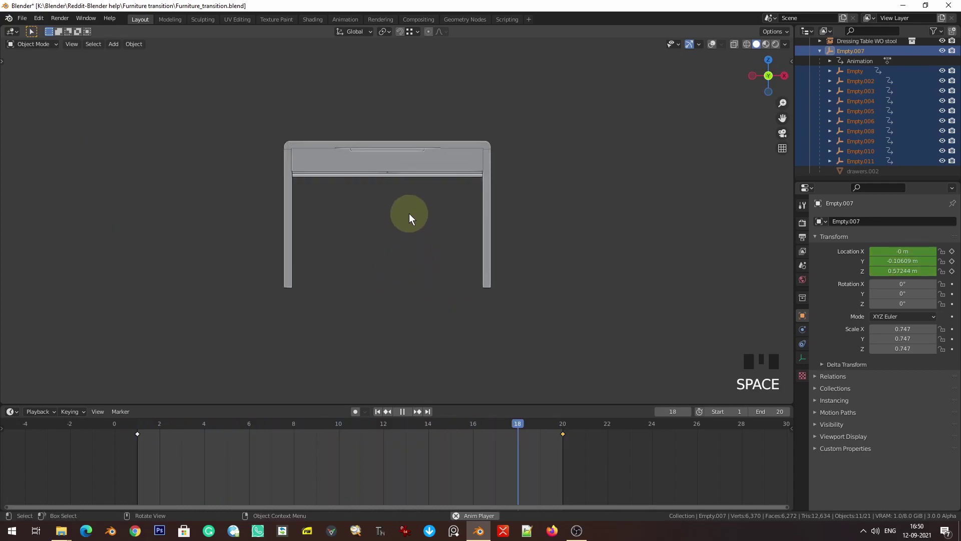
{"action": "scroll", "coordinate": [459, 214], "scroll_direction": "up", "scroll_amount": 1}
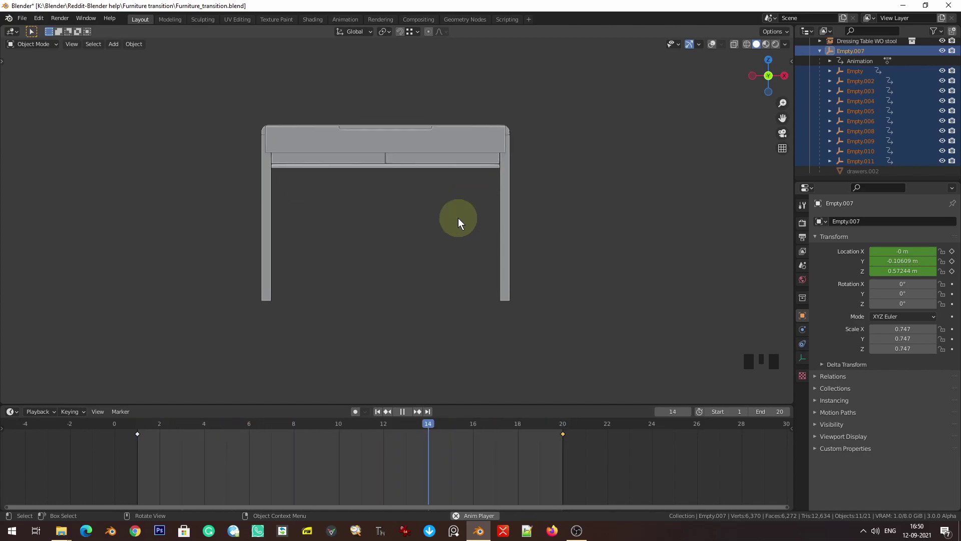
{"action": "key", "text": "space"}
- Save the Blender file and show the viewport overlays again
{"action": "middle_click_drag", "start_coordinate": [393, 202], "coordinate": [287, 236]}
{"action": "key", "text": "ctrl+s"}
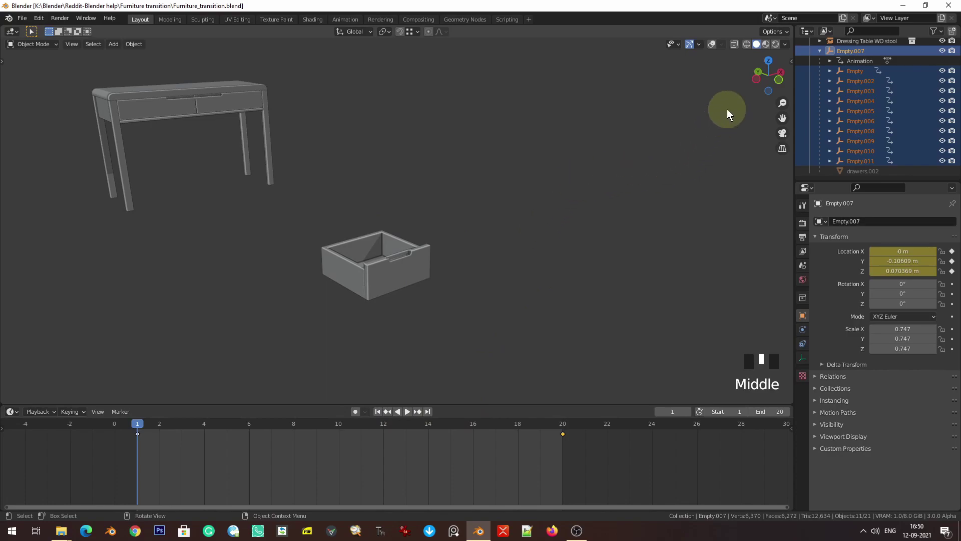
{"action": "left_click", "coordinate": [712, 44]}
- Select the Dressing Table WO stool instance and frame it in a perspective view
{"action": "middle_click_drag", "start_coordinate": [695, 72], "coordinate": [251, 177], "text": "shift"}
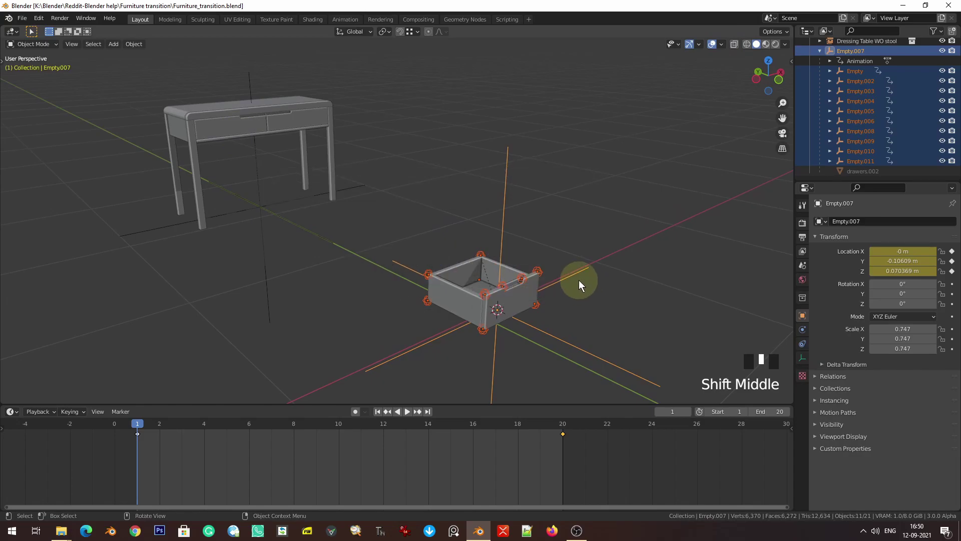
{"action": "middle_click_drag", "start_coordinate": [578, 280], "coordinate": [405, 192]}
{"action": "key", "text": "KP_1"}
{"action": "scroll", "coordinate": [575, 299], "scroll_direction": "up", "scroll_amount": 3}
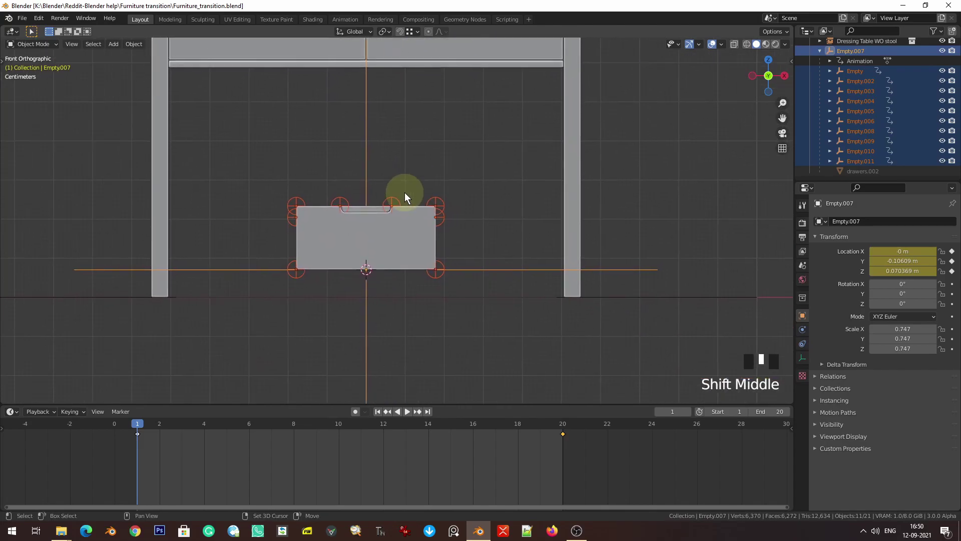
{"action": "left_click", "coordinate": [371, 152]}
{"action": "scroll", "coordinate": [350, 165], "scroll_direction": "down", "scroll_amount": 2}
{"action": "scroll", "coordinate": [368, 258], "scroll_direction": "down", "scroll_amount": 3}
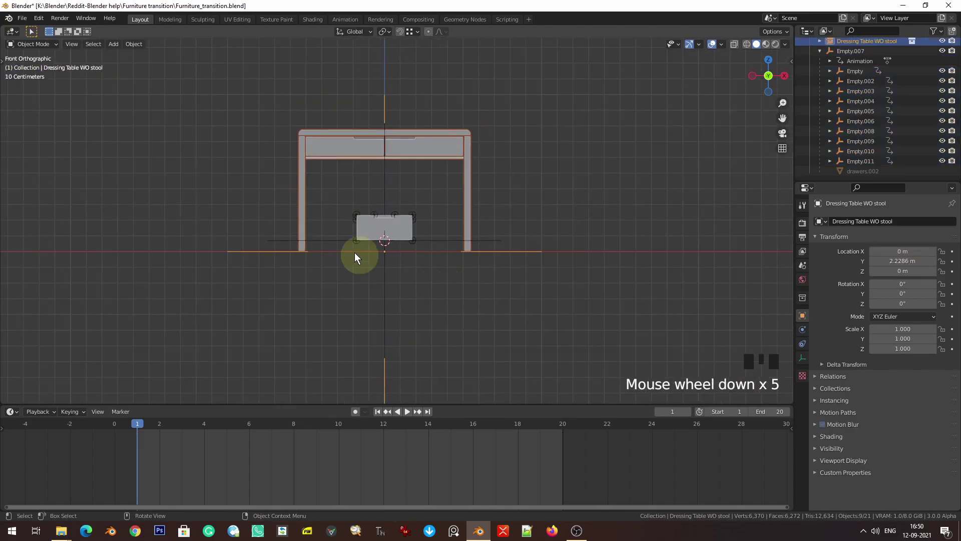
{"action": "middle_click_drag", "start_coordinate": [369, 258], "coordinate": [430, 309]}
{"action": "key", "text": "KP_Decimal"}
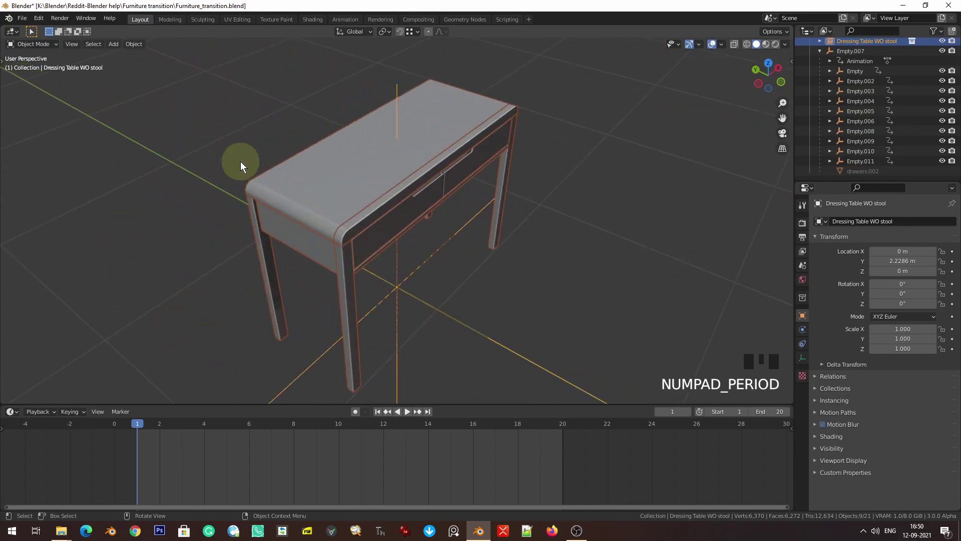
{"action": "scroll", "coordinate": [448, 230], "scroll_direction": "down", "scroll_amount": 3}
- Enable the selectability restriction toggle in the Outliner filter and make the Dressing Table WO stool instance unselectable
{"action": "scroll", "coordinate": [900, 84], "scroll_direction": "up", "scroll_amount": 4}
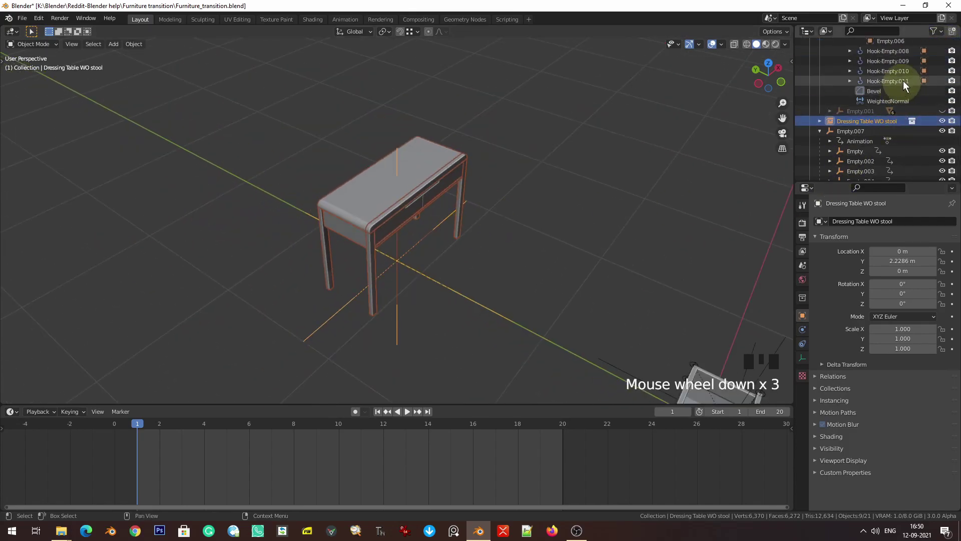
{"action": "left_click", "coordinate": [934, 31]}
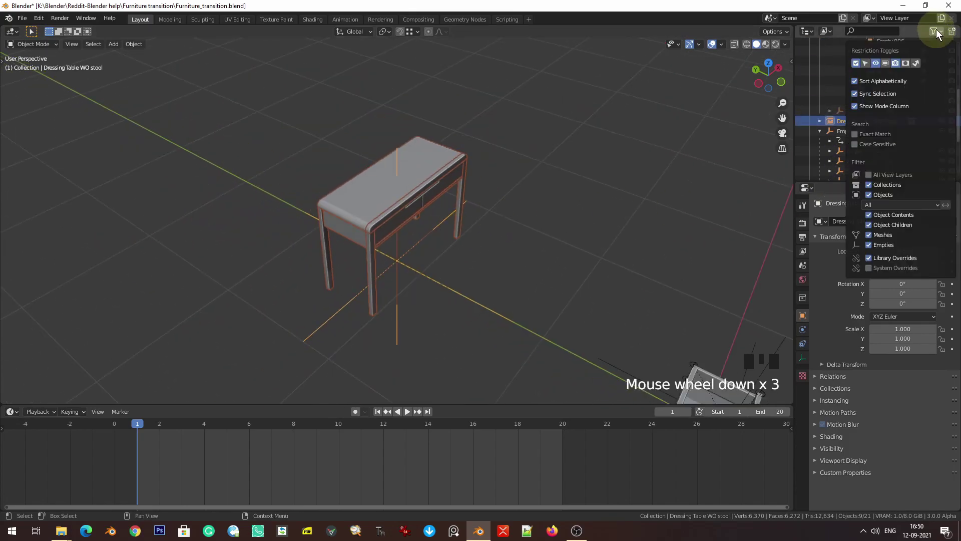
{"action": "left_click", "coordinate": [865, 64]}
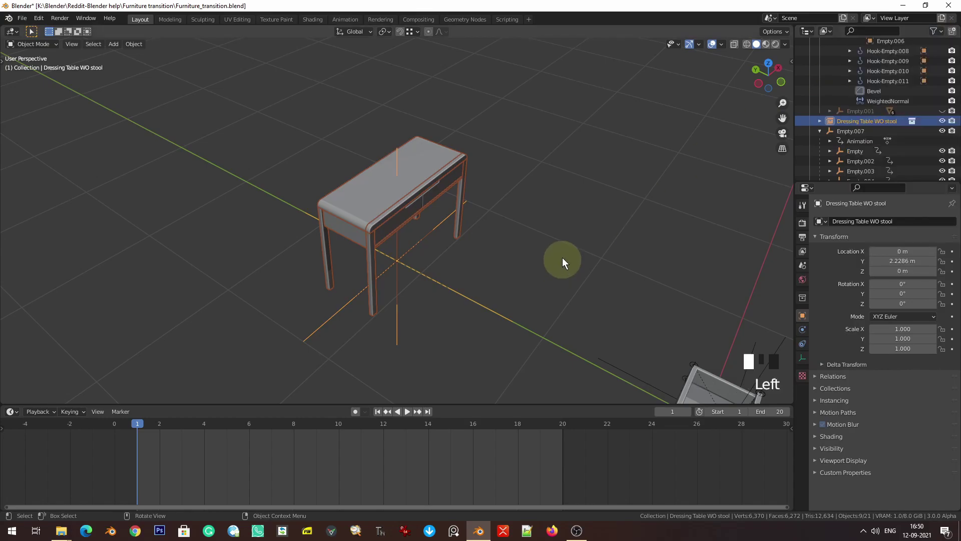
{"action": "scroll", "coordinate": [563, 261], "scroll_direction": "down", "scroll_amount": 2}
{"action": "middle_click_drag", "start_coordinate": [528, 263], "coordinate": [423, 231], "text": "shift"}
{"action": "left_click", "coordinate": [422, 232]}
{"action": "left_click", "coordinate": [334, 172]}
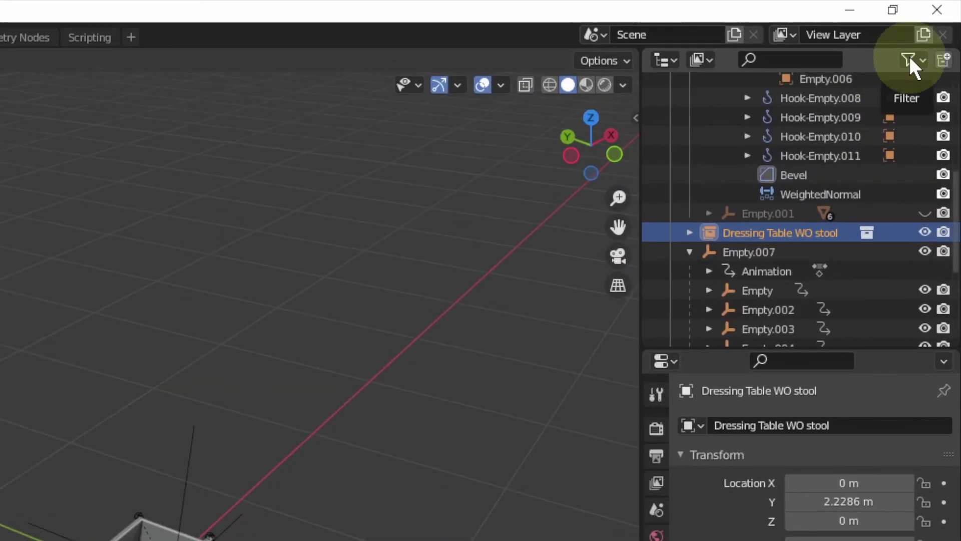
{"action": "left_click", "coordinate": [909, 57]}
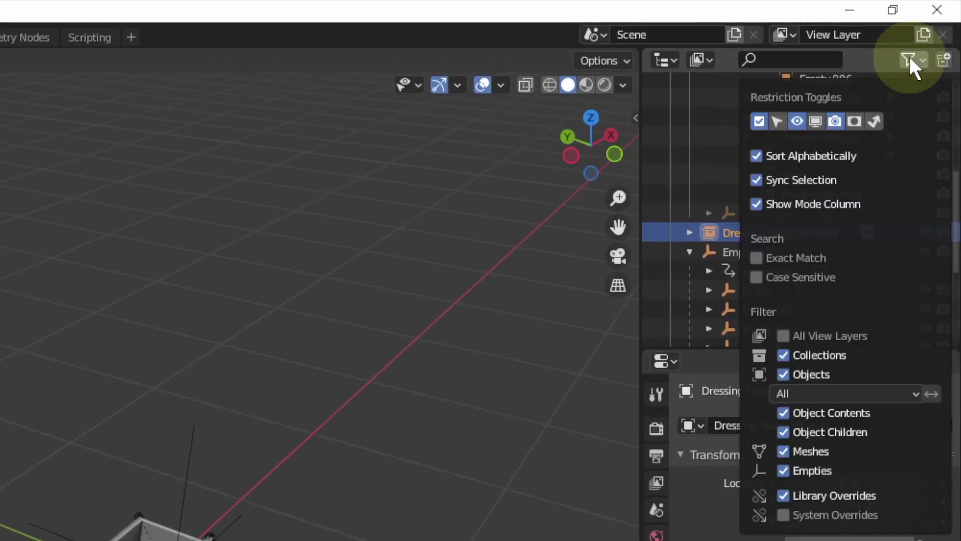
{"action": "left_click", "coordinate": [777, 119]}
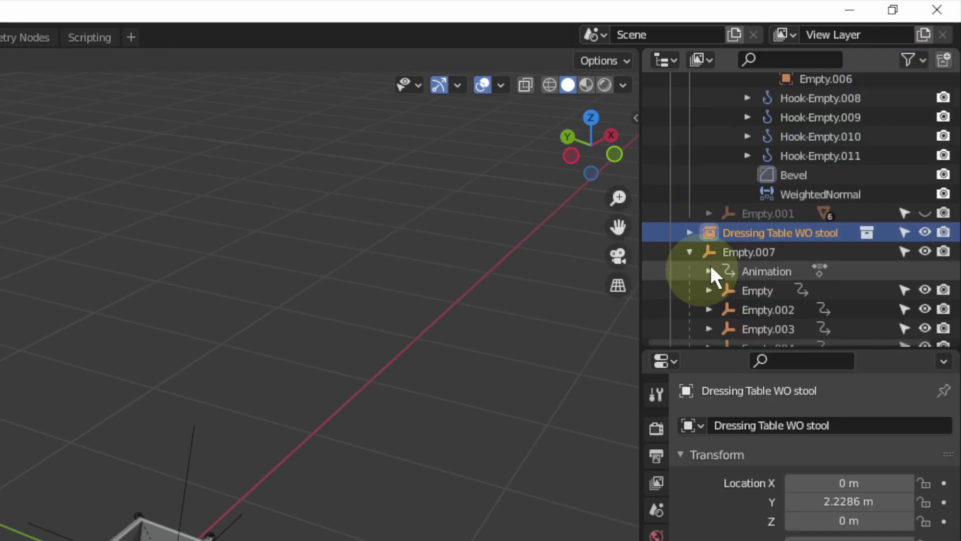
{"action": "left_click", "coordinate": [902, 232]}
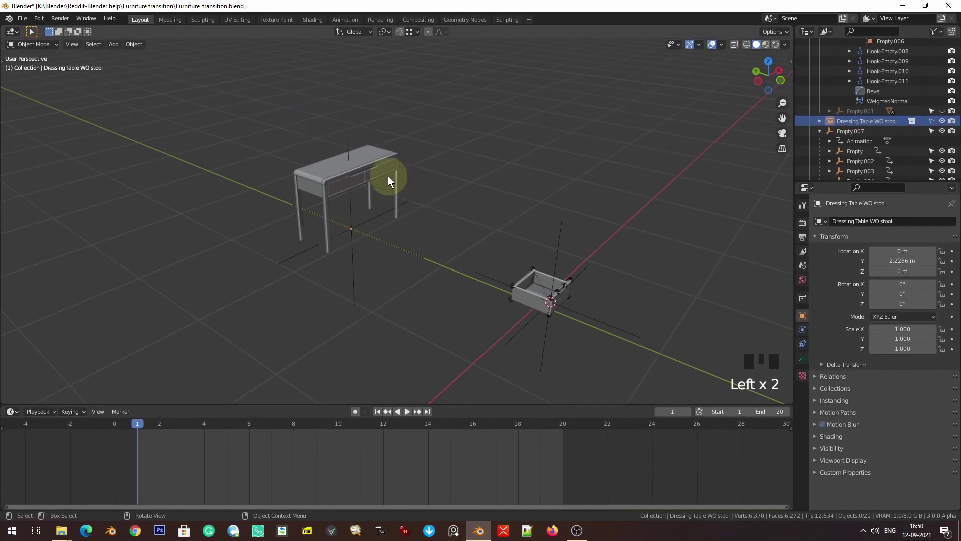
- Test the dressing table's selection lock by trying to select its top, drawer and legs, and save the file
{"action": "left_click", "coordinate": [365, 166]}
{"action": "left_click", "coordinate": [376, 186]}
{"action": "left_click", "coordinate": [385, 205]}
{"action": "left_click", "coordinate": [392, 212]}
{"action": "left_click", "coordinate": [338, 188]}
{"action": "left_click", "coordinate": [324, 179]}
{"action": "left_click", "coordinate": [344, 206]}
{"action": "left_click", "coordinate": [342, 197]}
{"action": "key", "text": "ctrl+s"}
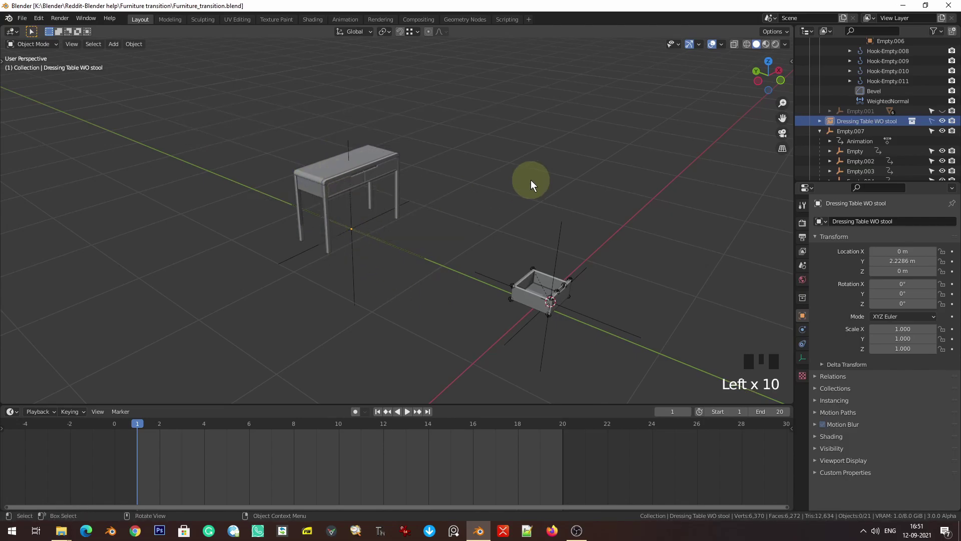
- Select the parent Empty.007 from the front view and collapse the 3 DRAWER Bedside CHEST collection in the Outliner
{"action": "key", "text": "KP_1"}
{"action": "scroll", "coordinate": [450, 219], "scroll_direction": "up", "scroll_amount": 6}
{"action": "middle_click_drag", "start_coordinate": [428, 221], "coordinate": [381, 261], "text": "shift"}
{"action": "left_click", "coordinate": [357, 202]}
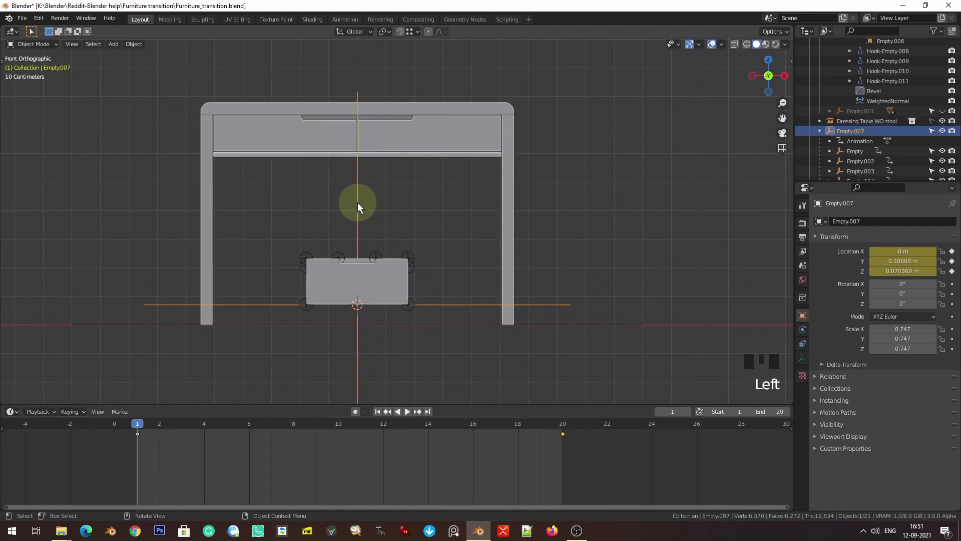
{"action": "scroll", "coordinate": [843, 155], "scroll_direction": "up", "scroll_amount": 6}
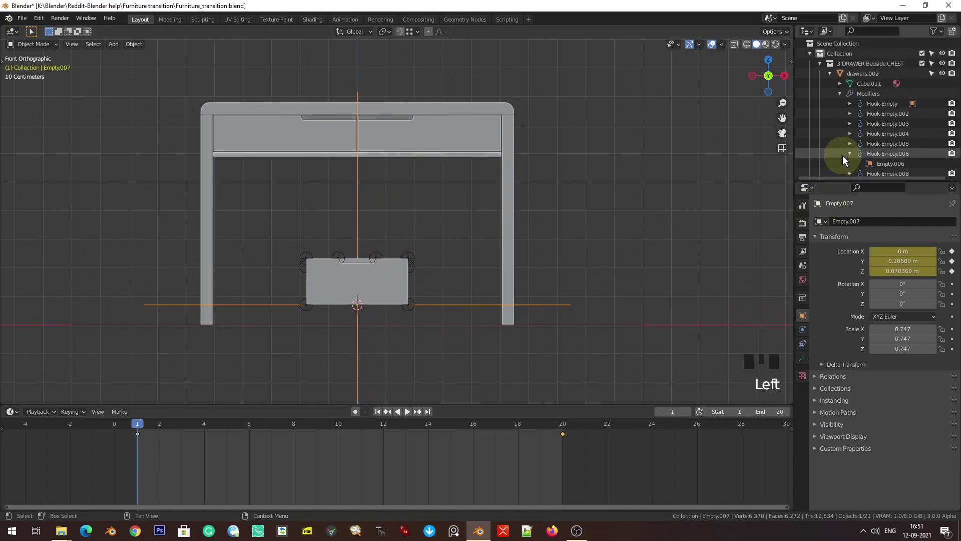
{"action": "left_click", "coordinate": [819, 64]}
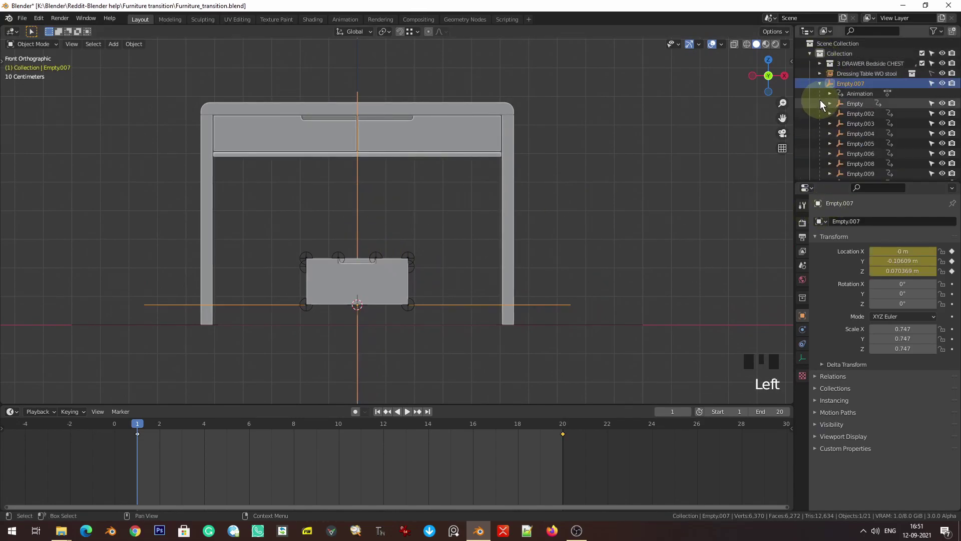
{"action": "scroll", "coordinate": [341, 253], "scroll_direction": "down", "scroll_amount": 1}
{"action": "middle_click_drag", "start_coordinate": [342, 253], "coordinate": [355, 254]}
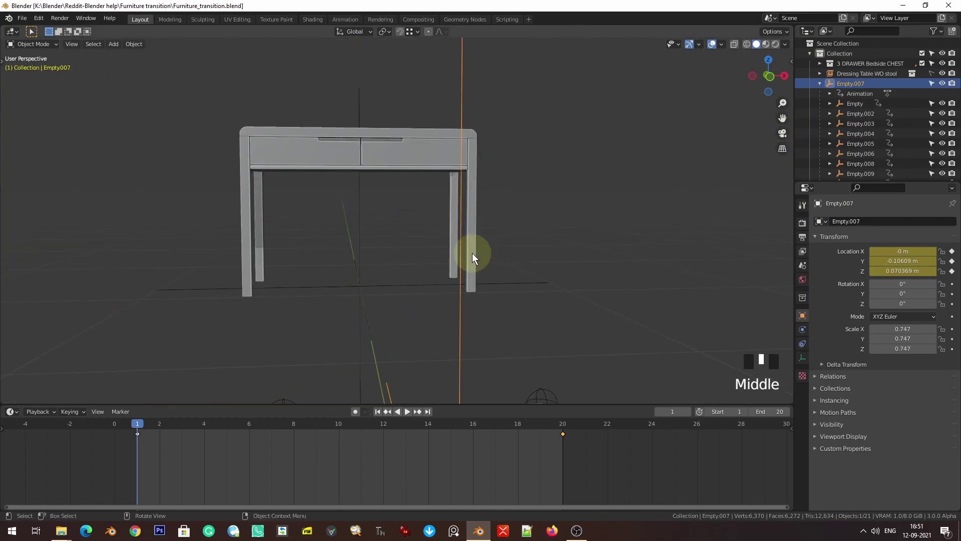
- Test box-selecting the small drawer's empties in front view, deselect everything and save the file
{"action": "key", "text": "KP_1"}
{"action": "left_click_drag", "start_coordinate": [289, 221], "coordinate": [455, 353]}
{"action": "key", "text": "z"}
{"action": "left_click_drag", "start_coordinate": [306, 211], "coordinate": [479, 356]}
{"action": "key", "text": "z"}
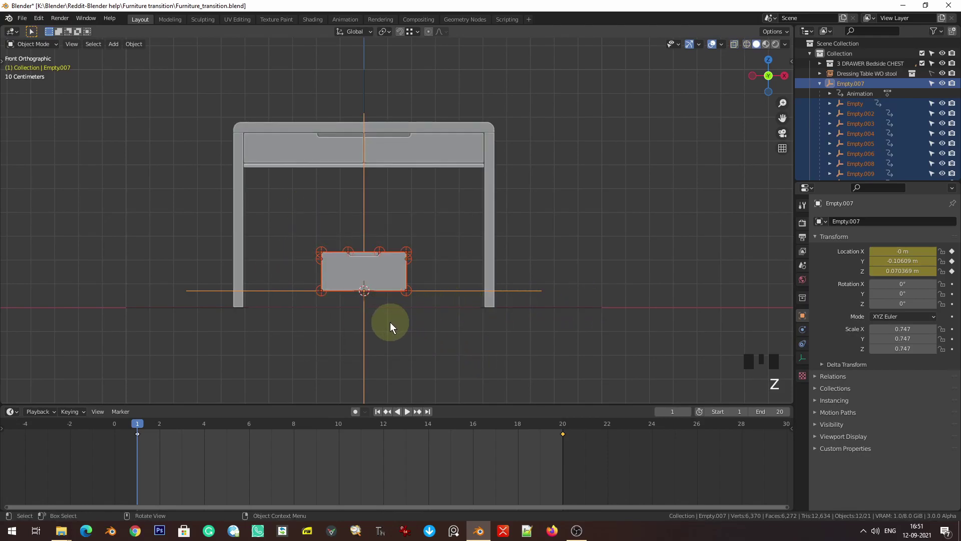
{"action": "key", "text": "z"}
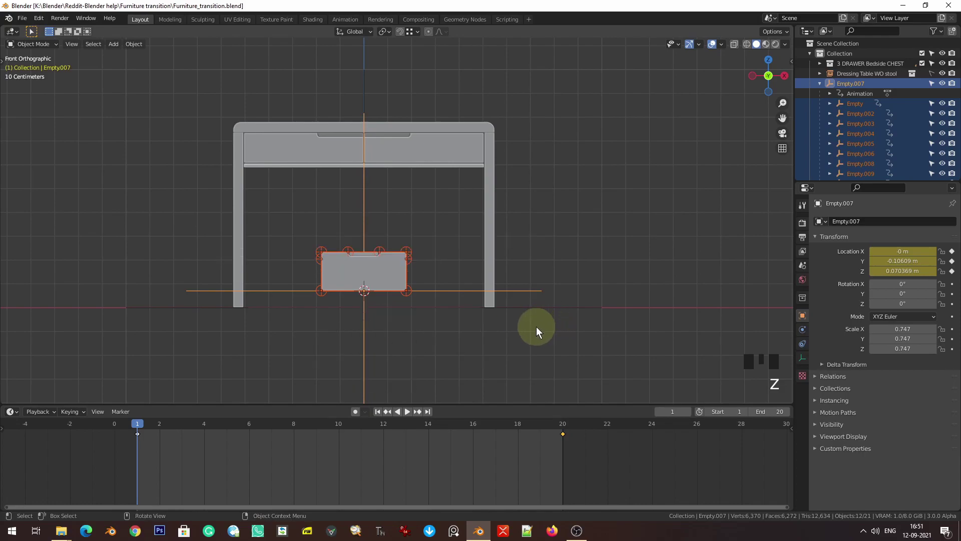
{"action": "left_click", "coordinate": [566, 299]}
{"action": "middle_click_drag", "start_coordinate": [473, 276], "coordinate": [502, 280]}
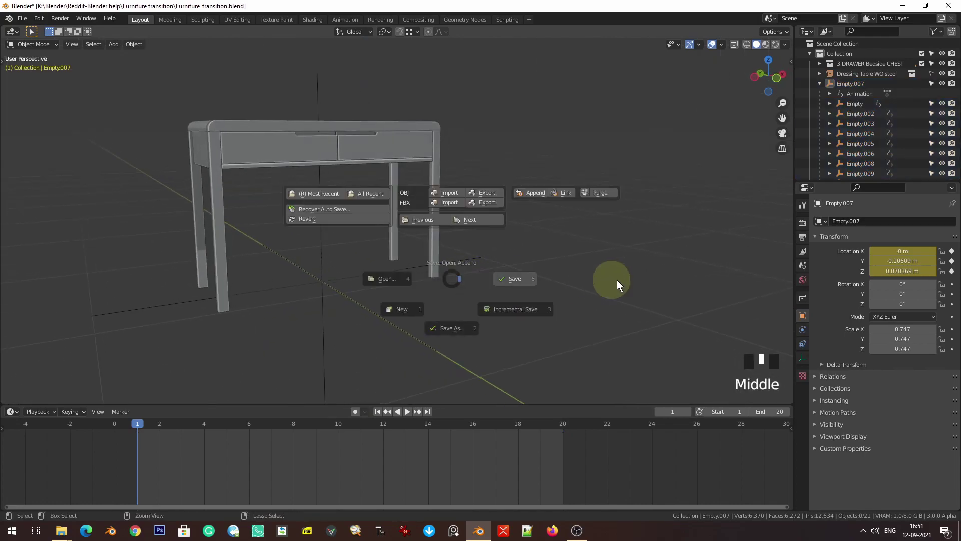
- Unhide the bedside chest's body, play the drawer transition from the front view and return to frame 1
{"action": "scroll", "coordinate": [554, 290], "scroll_direction": "down", "scroll_amount": 4}
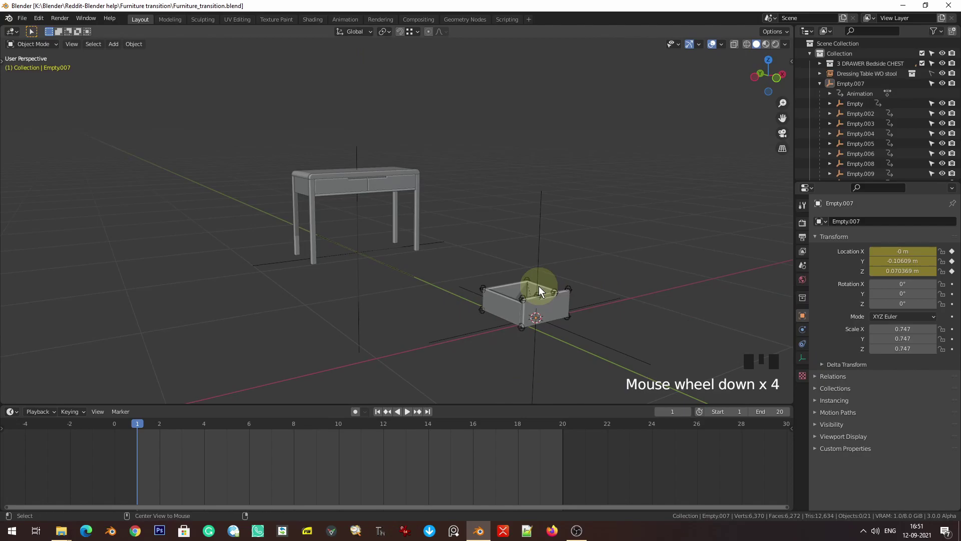
{"action": "key", "text": "alt+h"}
{"action": "left_click", "coordinate": [615, 327]}
{"action": "middle_click_drag", "start_coordinate": [615, 327], "coordinate": [451, 283]}
{"action": "key", "text": "KP_1"}
{"action": "scroll", "coordinate": [553, 332], "scroll_direction": "up", "scroll_amount": 5}
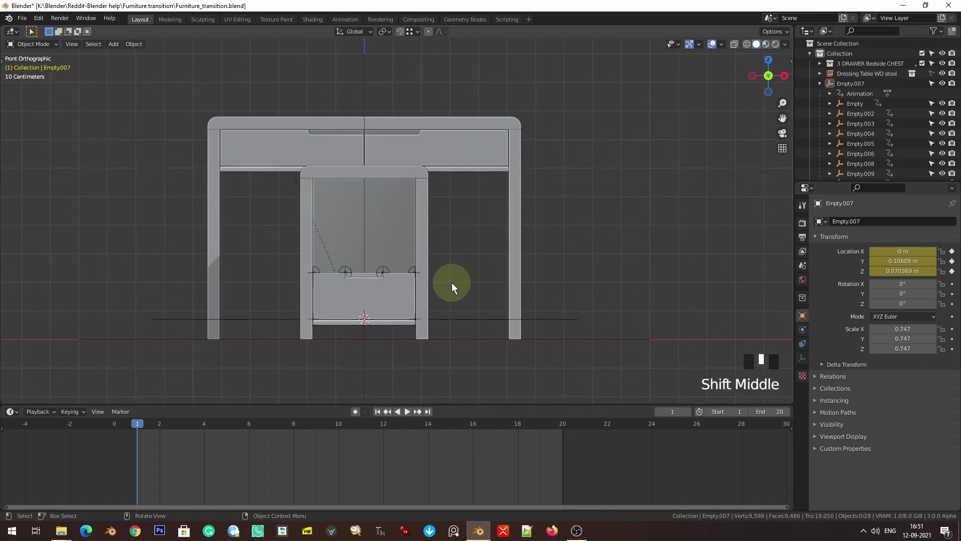
{"action": "key", "text": "space"}
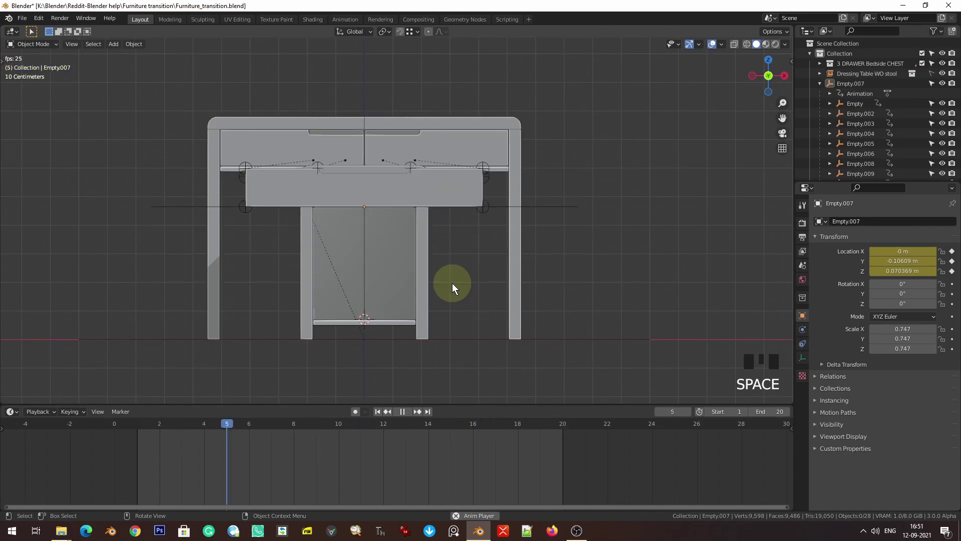
{"action": "key", "text": "space"}
{"action": "key", "text": "shift+Left"}
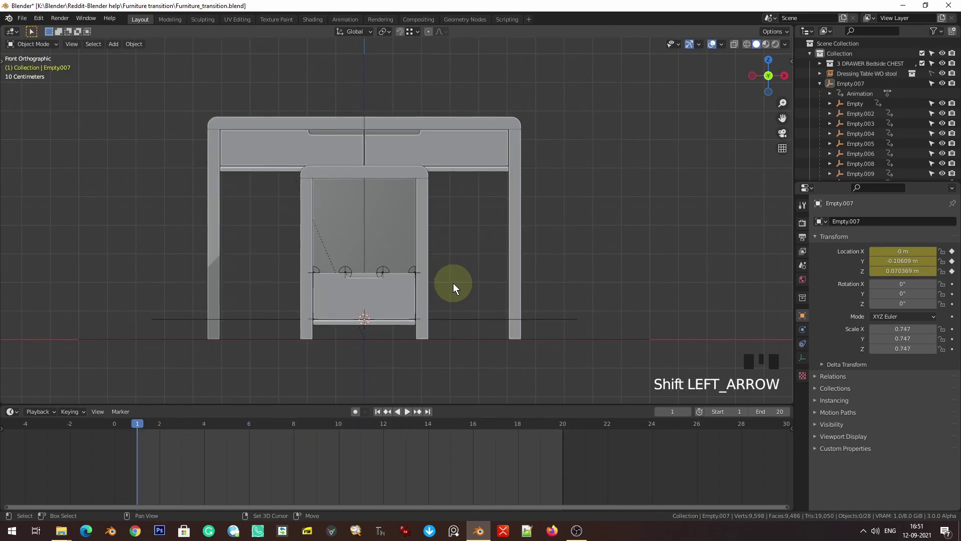
- Select the whole hierarchy of Empty.007 and hide the drawer with its hook empties
{"action": "scroll", "coordinate": [453, 282], "scroll_direction": "up", "scroll_amount": 4}
{"action": "scroll", "coordinate": [407, 276], "scroll_direction": "down", "scroll_amount": 3}
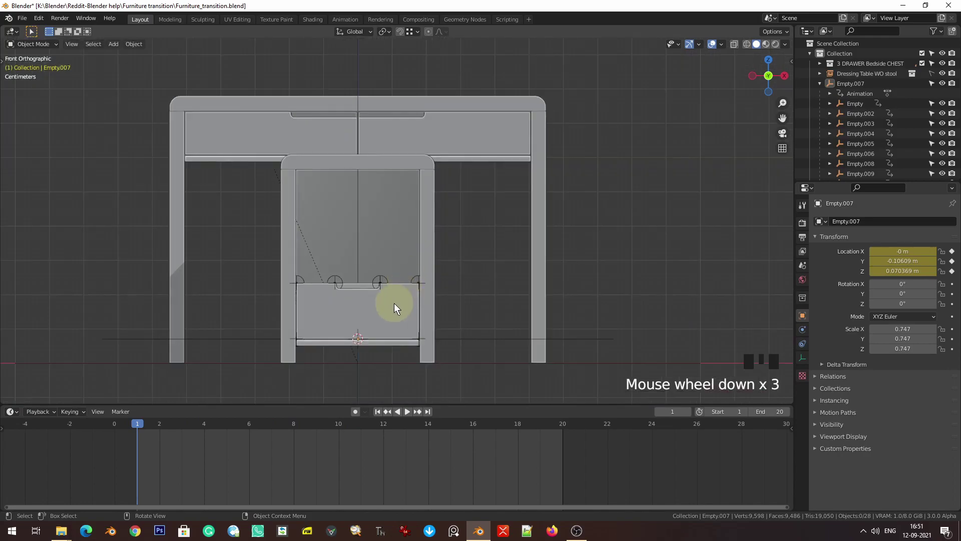
{"action": "middle_click_drag", "start_coordinate": [393, 303], "coordinate": [428, 311]}
{"action": "scroll", "coordinate": [410, 287], "scroll_direction": "down", "scroll_amount": 6}
{"action": "middle_click_drag", "start_coordinate": [645, 320], "coordinate": [526, 286], "text": "shift"}
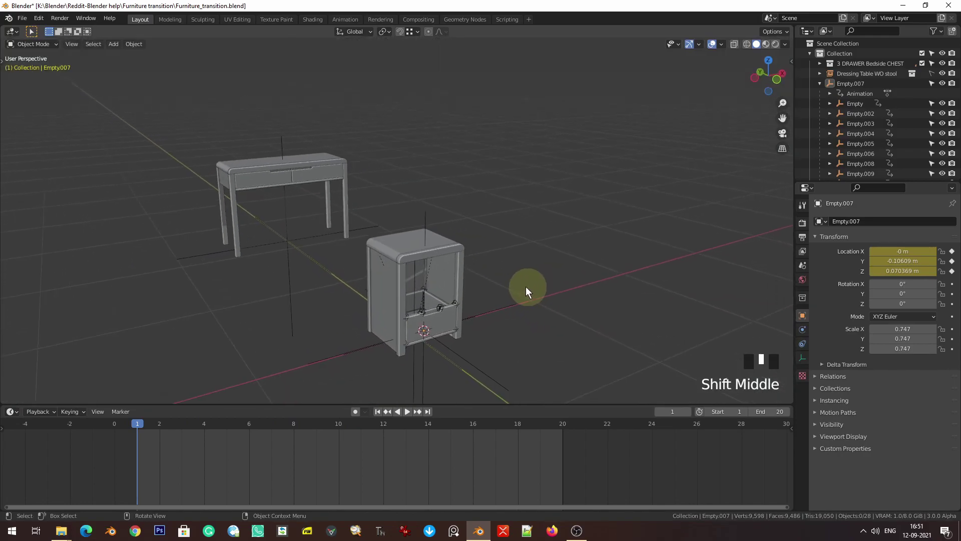
{"action": "scroll", "coordinate": [497, 283], "scroll_direction": "up", "scroll_amount": 2}
{"action": "left_click", "coordinate": [456, 209]}
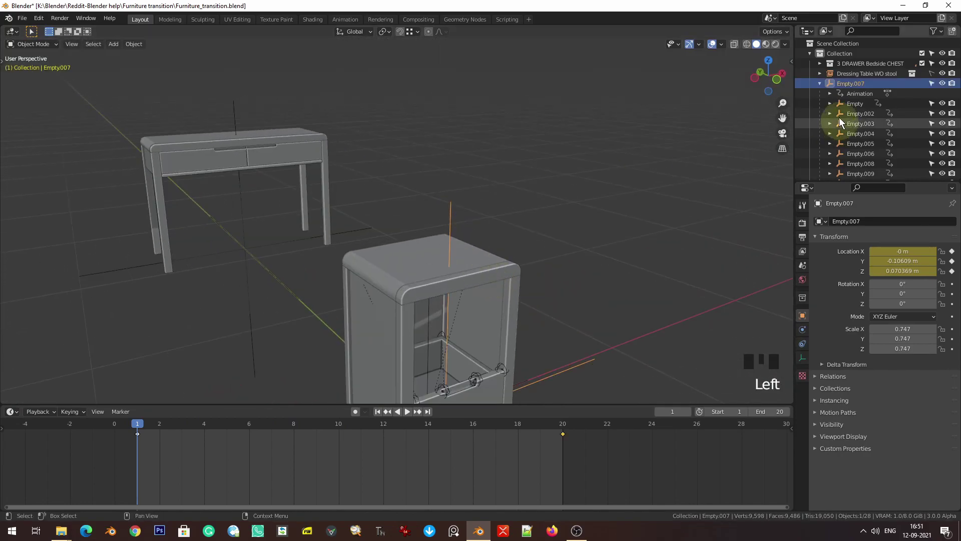
{"action": "right_click", "coordinate": [839, 83]}
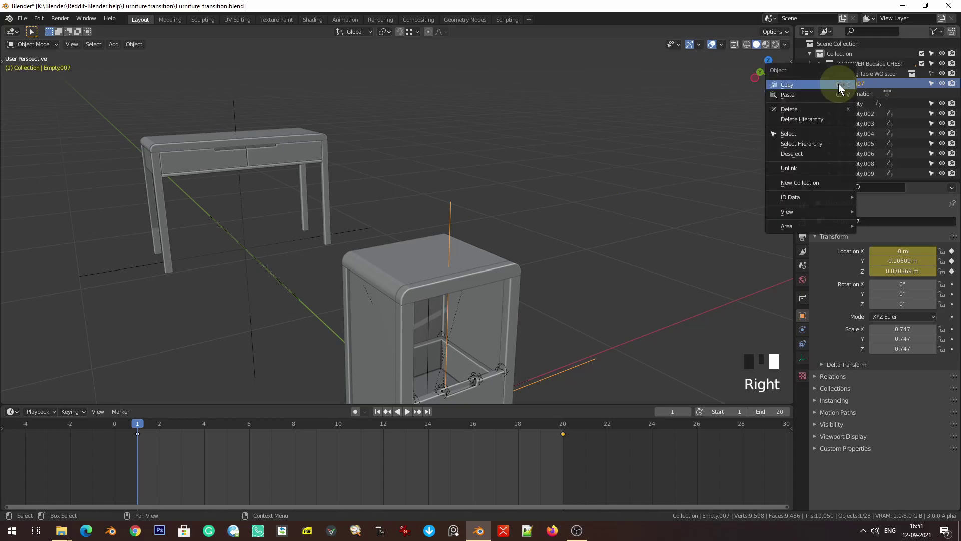
{"action": "left_click", "coordinate": [802, 144]}
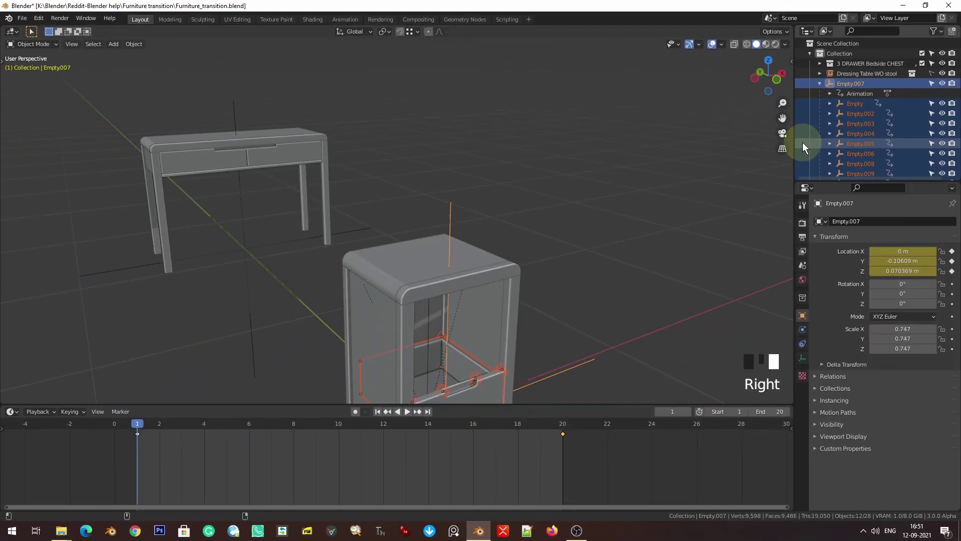
{"action": "scroll", "coordinate": [557, 314], "scroll_direction": "down", "scroll_amount": 3}
{"action": "middle_click_drag", "start_coordinate": [541, 282], "coordinate": [571, 250], "text": "shift"}
{"action": "key", "text": "h"}
- Select the bedside chest's front beam and examine its top from the front and in a close perspective view
{"action": "left_click", "coordinate": [486, 204]}
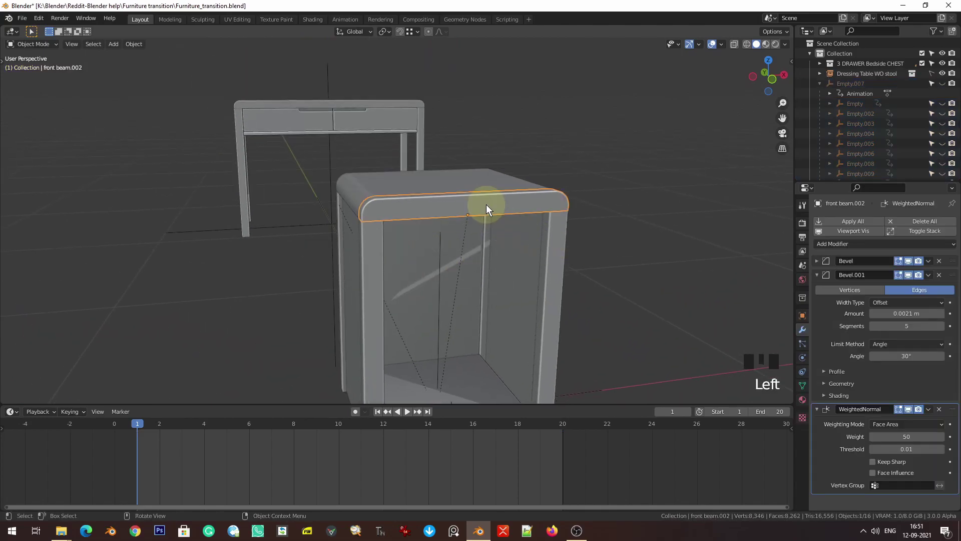
{"action": "key", "text": "KP_1"}
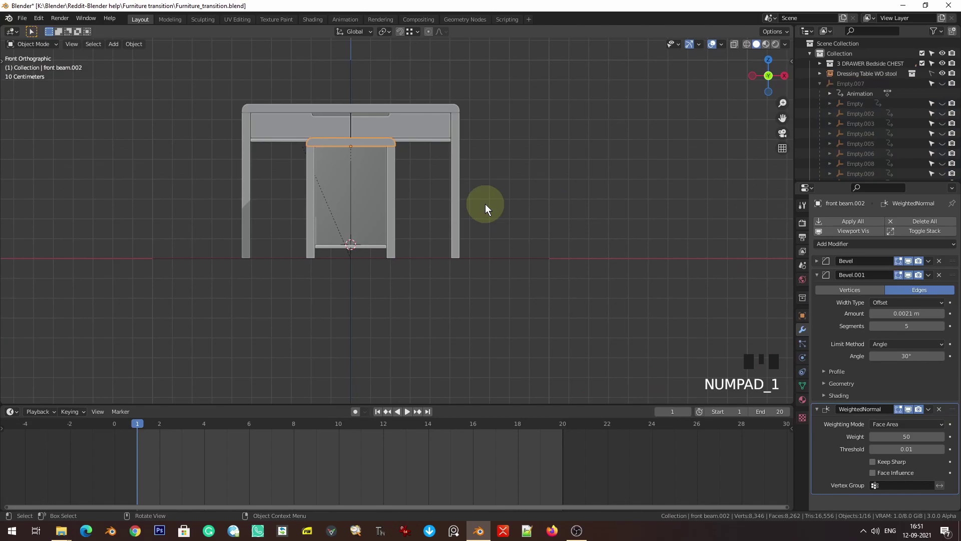
{"action": "middle_click_drag", "start_coordinate": [430, 266], "coordinate": [462, 292]}
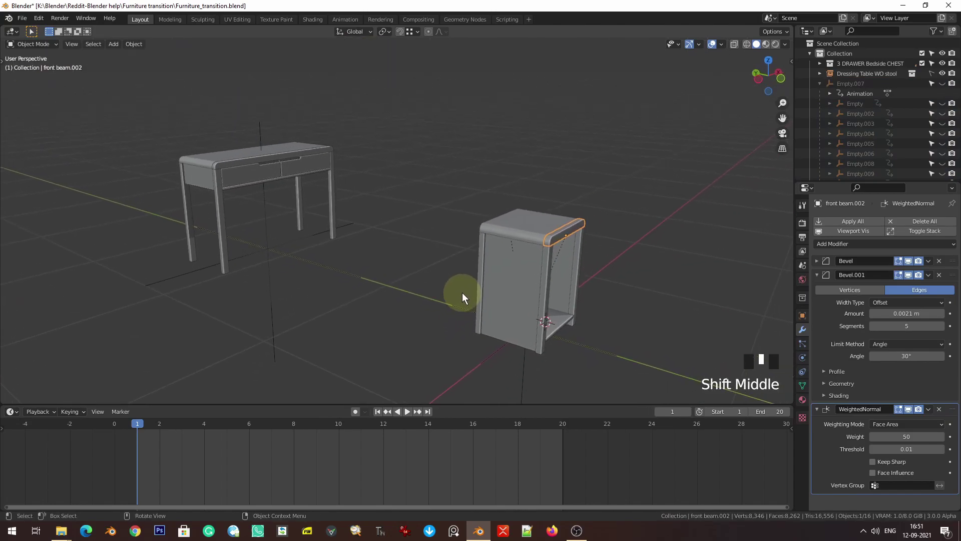
{"action": "key", "text": "KP_Decimal"}
{"action": "scroll", "coordinate": [217, 236], "scroll_direction": "down", "scroll_amount": 4}
{"action": "middle_click_drag", "start_coordinate": [217, 236], "coordinate": [293, 254]}
{"action": "middle_click_drag", "start_coordinate": [401, 268], "coordinate": [467, 267]}
{"action": "scroll", "coordinate": [336, 248], "scroll_direction": "up", "scroll_amount": 5}
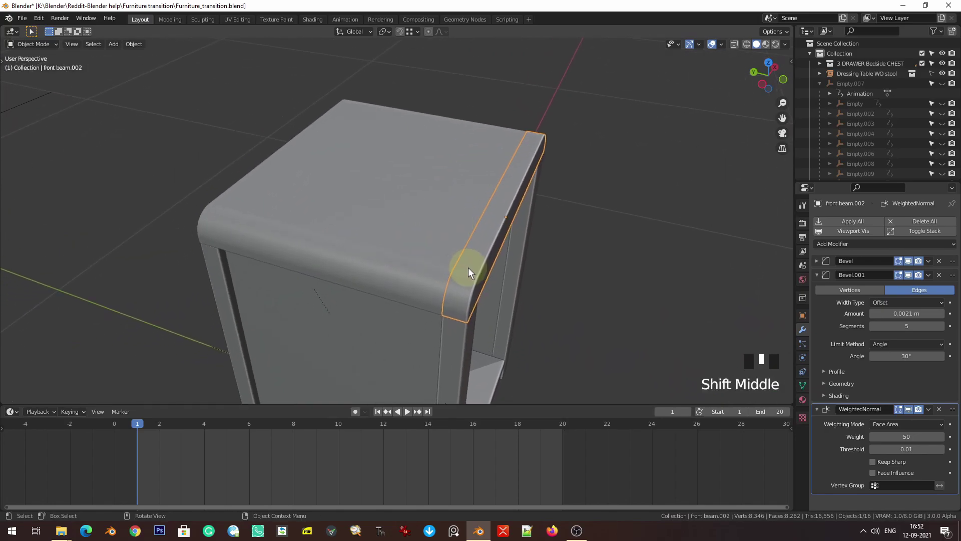
- Test-move the chest's front beam and side beam separately, cancelling each move
{"action": "key", "text": "g"}
{"action": "right_click", "coordinate": [543, 230]}
{"action": "left_click", "coordinate": [378, 238]}
{"action": "key", "text": "g"}
{"action": "right_click", "coordinate": [490, 153]}
{"action": "scroll", "coordinate": [441, 359], "scroll_direction": "down", "scroll_amount": 1}
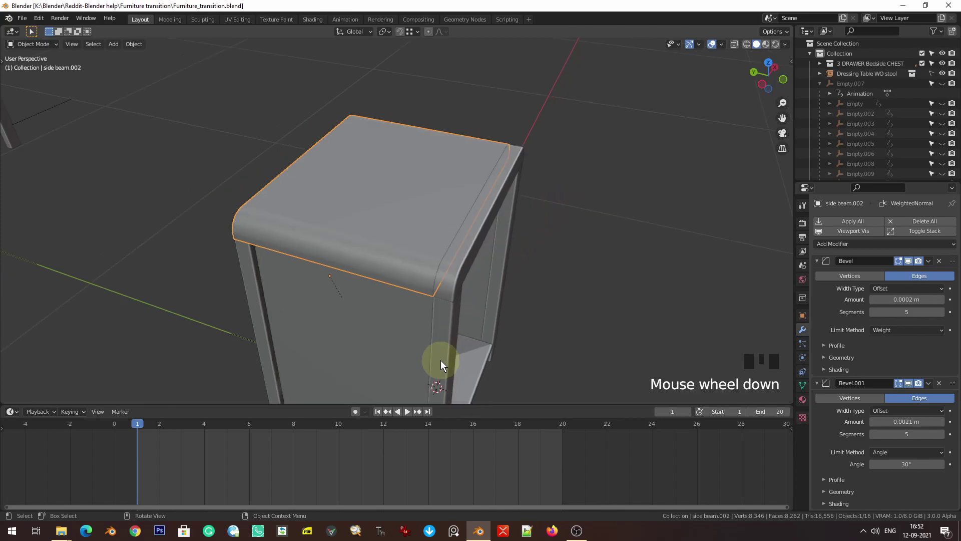
- Select the chest's front beam and side beam together and collapse the side beam's modifier panels
{"action": "left_click", "coordinate": [460, 276]}
{"action": "left_click", "coordinate": [344, 233], "text": "shift"}
{"action": "key", "text": "shift+s"}
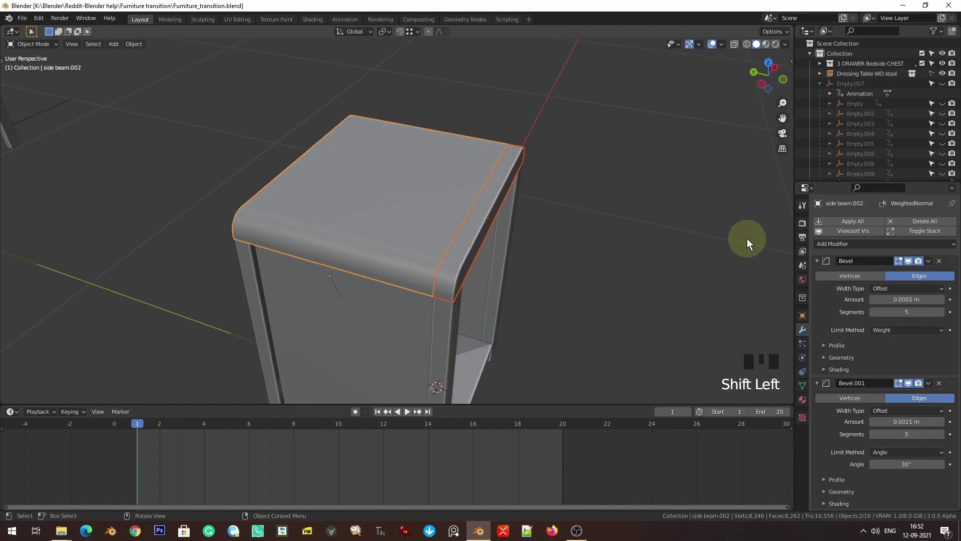
{"action": "scroll", "coordinate": [743, 239], "scroll_direction": "down", "scroll_amount": 2}
{"action": "middle_click_drag", "start_coordinate": [572, 248], "coordinate": [524, 238]}
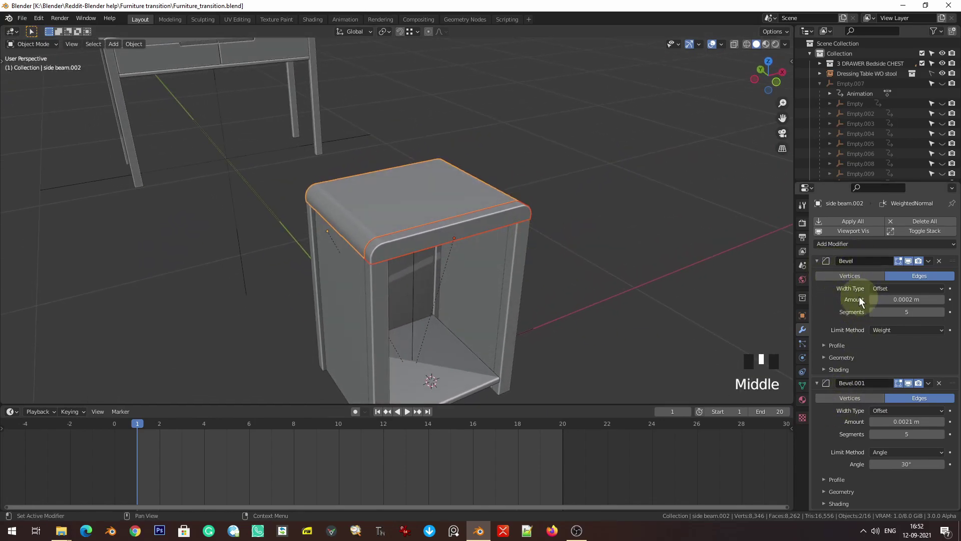
{"action": "left_click", "coordinate": [923, 235]}
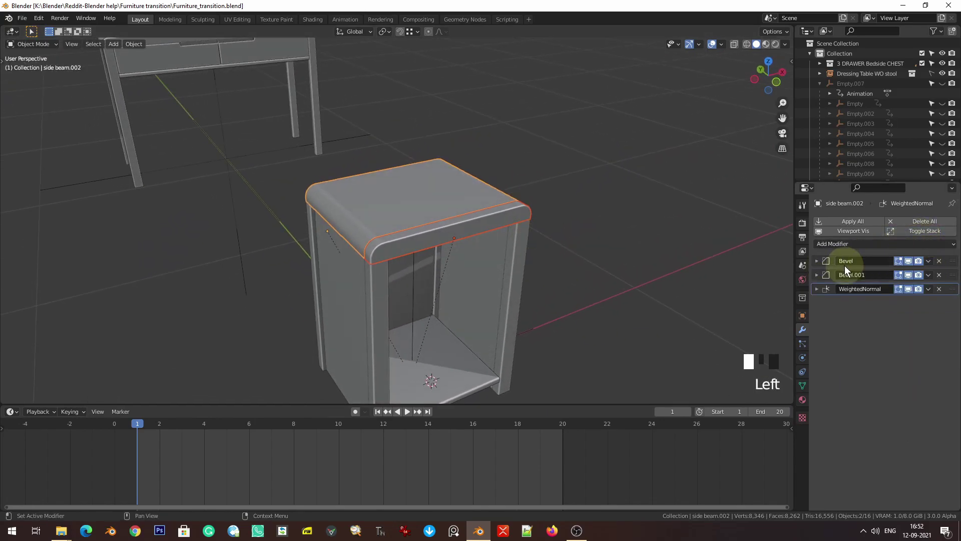
- Compare the side beam with its first Bevel modifier shown and hidden in the viewport, and remove that modifier
{"action": "left_click", "coordinate": [908, 261]}
{"action": "left_click", "coordinate": [909, 261]}
{"action": "left_click", "coordinate": [909, 261]}
{"action": "left_click", "coordinate": [909, 262]}
{"action": "left_click", "coordinate": [909, 261]}
{"action": "left_click", "coordinate": [939, 261]}
{"action": "left_click", "coordinate": [661, 134]}
- Toggle the viewport display of the front beam's first Bevel modifier, remove that modifier and collapse the Bevel.001 settings
{"action": "left_click", "coordinate": [458, 229]}
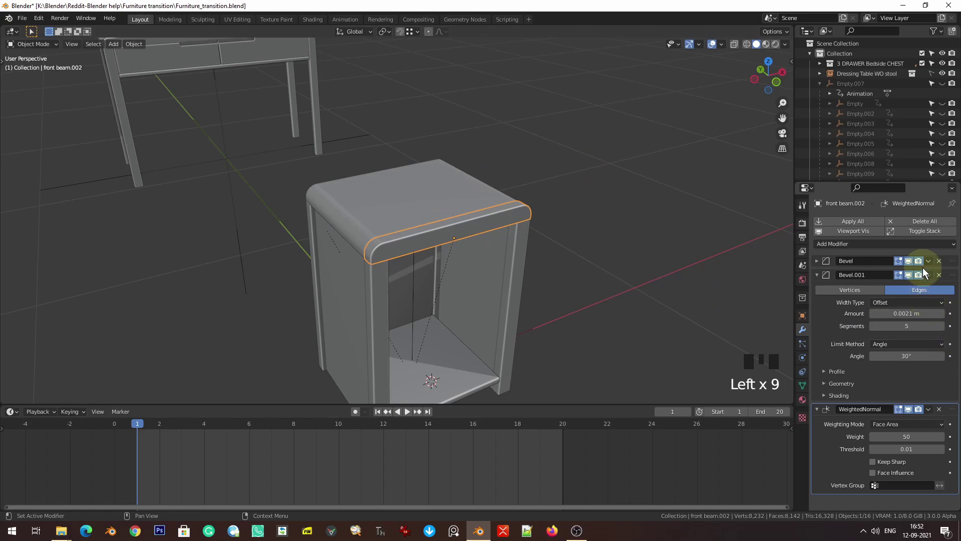
{"action": "left_click", "coordinate": [909, 262]}
{"action": "left_click", "coordinate": [909, 261]}
{"action": "left_click", "coordinate": [909, 261]}
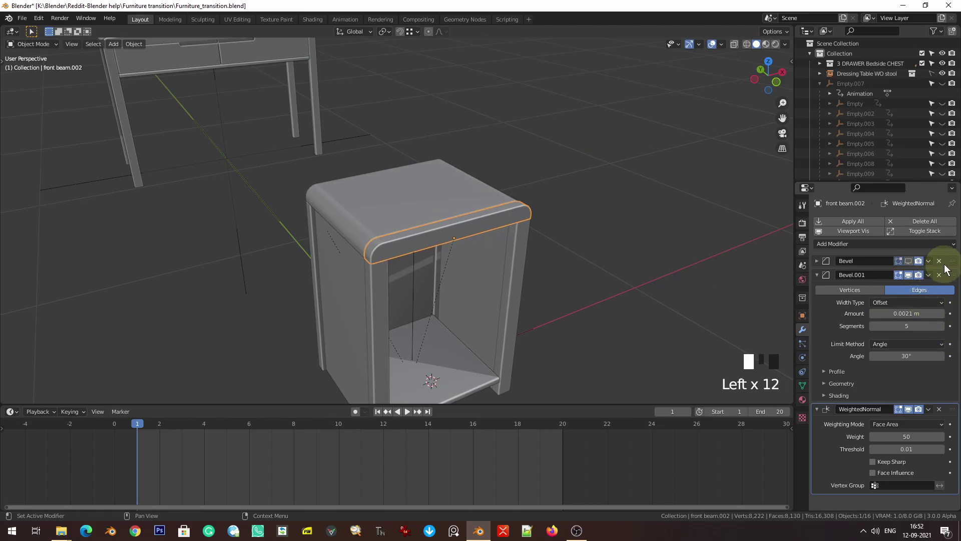
{"action": "left_click", "coordinate": [939, 261]}
{"action": "left_click", "coordinate": [816, 260]}
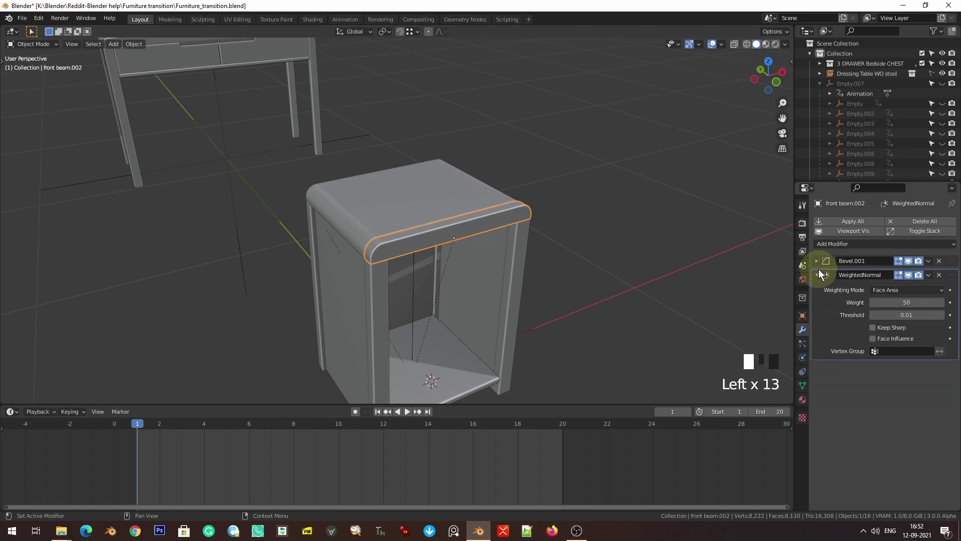
- Collapse the front beam's WeightedNormal modifier settings and save the file
{"action": "left_click", "coordinate": [816, 275]}
{"action": "key", "text": "ctrl+s"}
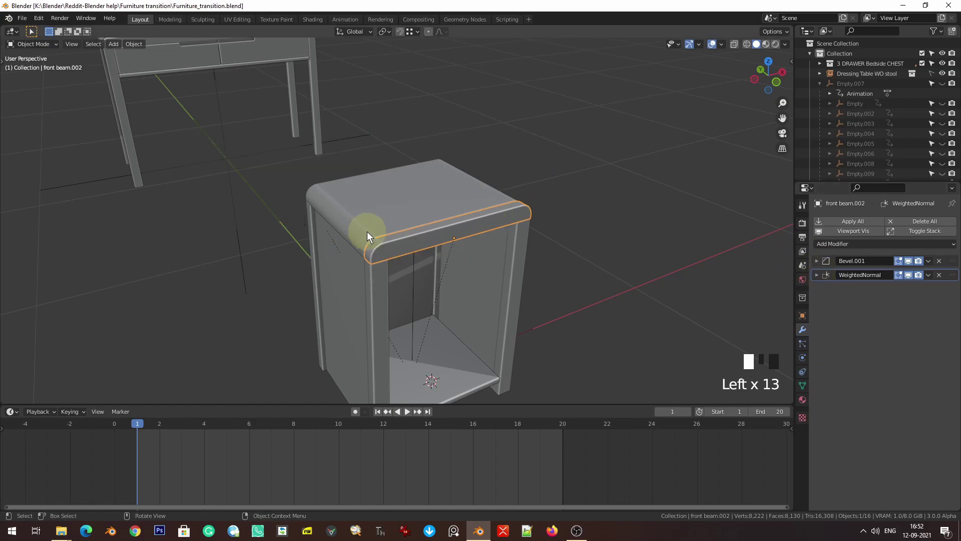
- Examine the chest corner where the side and front beams meet, selecting both beams and then only the front beam
{"action": "middle_click_drag", "start_coordinate": [357, 226], "coordinate": [419, 234]}
{"action": "left_click", "coordinate": [406, 231], "text": "shift"}
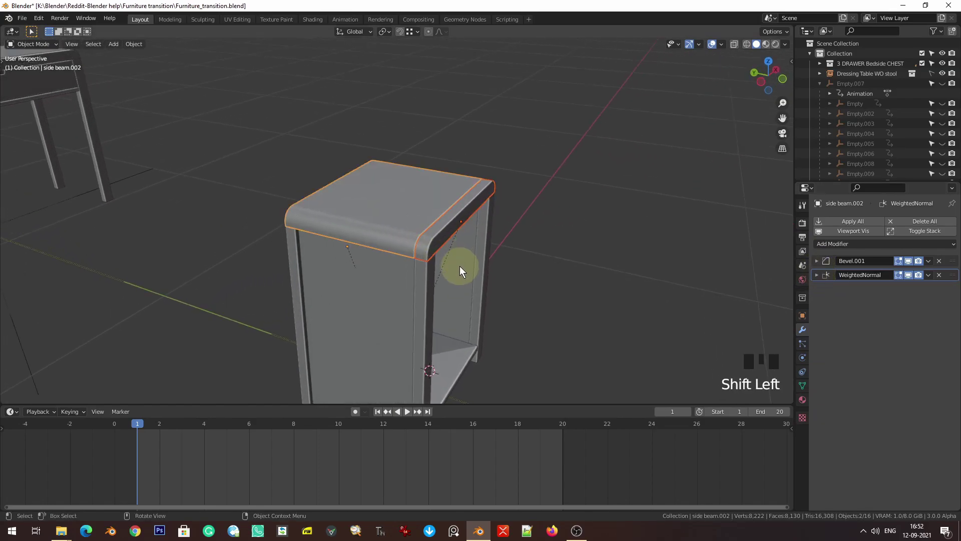
{"action": "scroll", "coordinate": [384, 222], "scroll_direction": "up", "scroll_amount": 4}
{"action": "middle_click_drag", "start_coordinate": [434, 238], "coordinate": [424, 281], "text": "shift"}
{"action": "middle_click_drag", "start_coordinate": [500, 299], "coordinate": [425, 224]}
{"action": "left_click", "coordinate": [407, 268]}
{"action": "scroll", "coordinate": [416, 264], "scroll_direction": "down", "scroll_amount": 1}
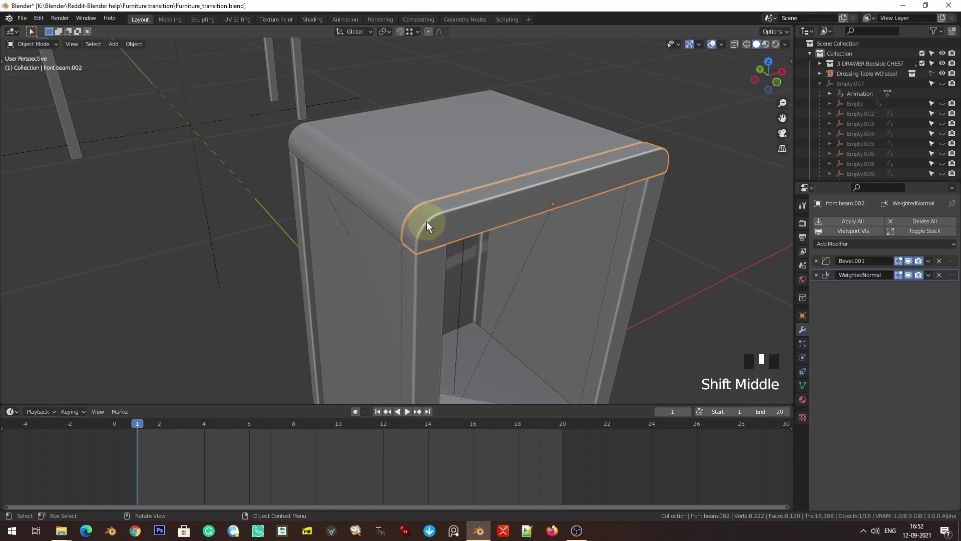
{"action": "scroll", "coordinate": [426, 221], "scroll_direction": "down", "scroll_amount": 4}
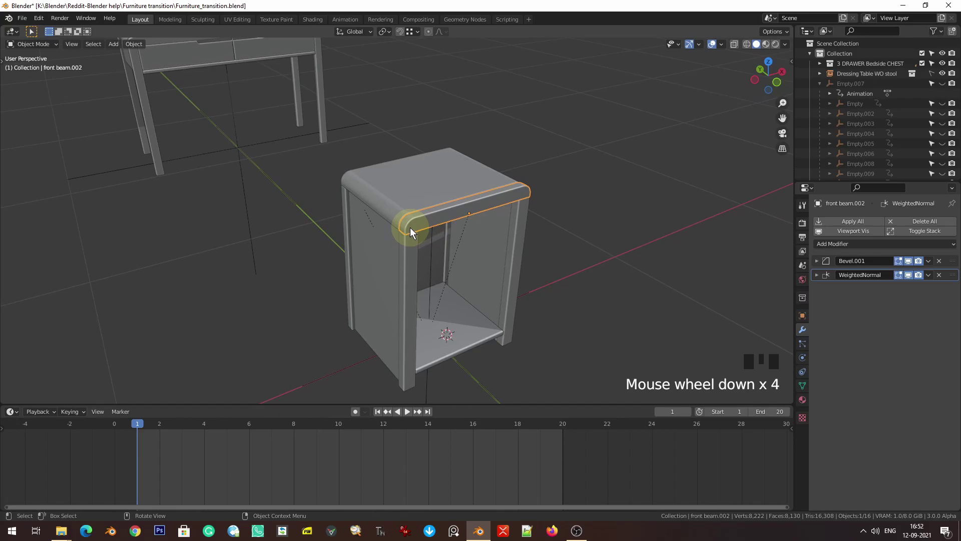
- Place the 3D cursor on the rounded end of the front beam, at the chest corner where it meets the side beam
{"action": "right_click", "coordinate": [408, 221], "text": "shift"}
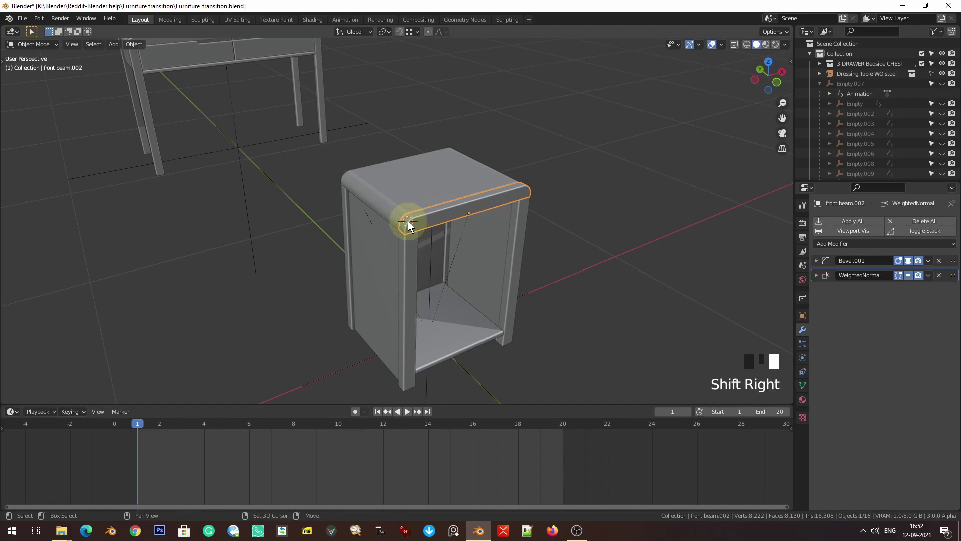
{"action": "scroll", "coordinate": [407, 223], "scroll_direction": "up", "scroll_amount": 1}
{"action": "scroll", "coordinate": [407, 224], "scroll_direction": "up", "scroll_amount": 3}
{"action": "middle_click_drag", "start_coordinate": [443, 245], "coordinate": [482, 242]}
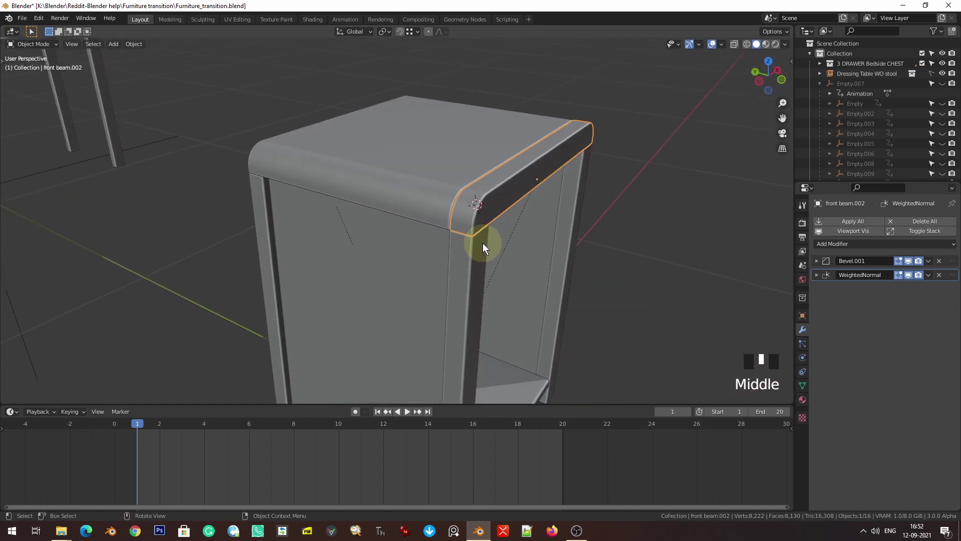
{"action": "right_click", "coordinate": [471, 209], "text": "shift"}
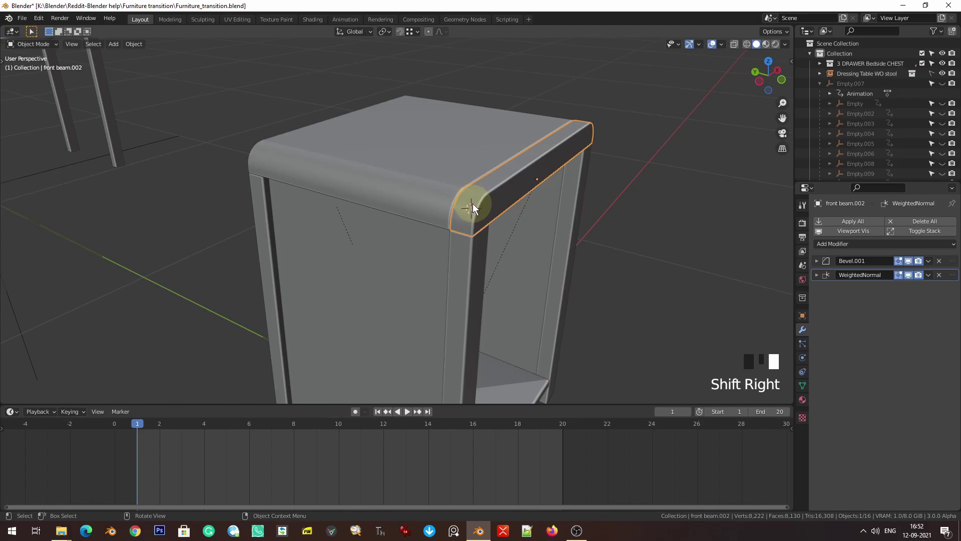
{"action": "right_click", "coordinate": [392, 121], "text": "shift"}
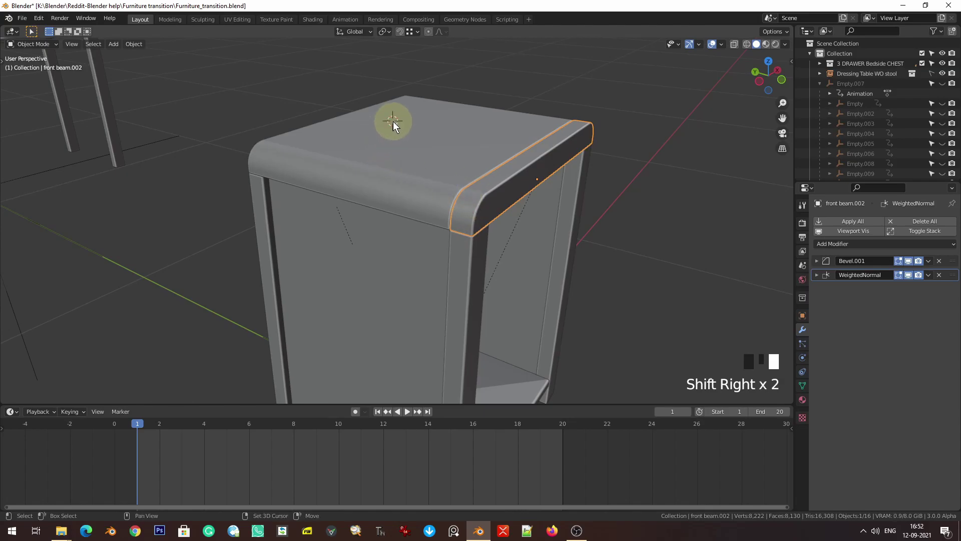
{"action": "right_click", "coordinate": [474, 133], "text": "shift"}
{"action": "right_click", "coordinate": [402, 157], "text": "shift"}
{"action": "right_click", "coordinate": [470, 216], "text": "shift"}
- Add a sphere empty at the 3D cursor on the chest's front corner
{"action": "middle_click_drag", "start_coordinate": [506, 268], "coordinate": [474, 272]}
{"action": "key", "text": "shift+a"}
{"action": "mouse_move", "coordinate": [414, 230]}
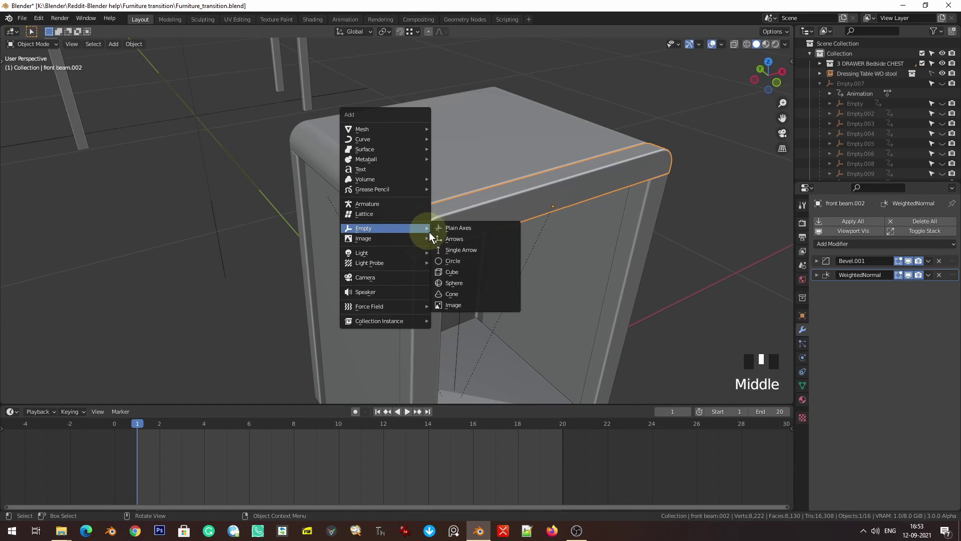
{"action": "left_click", "coordinate": [458, 282]}
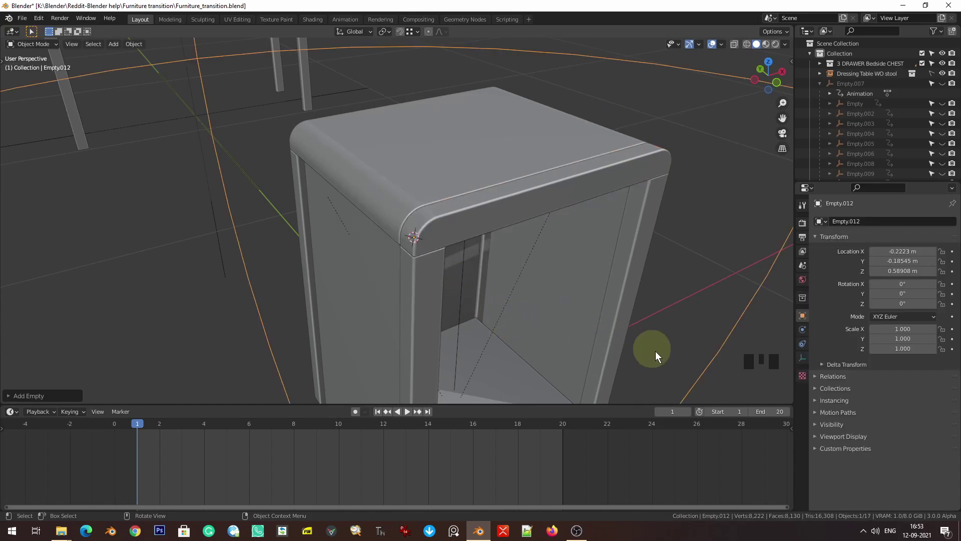
{"action": "key", "text": "s"}
{"action": "right_click", "coordinate": [458, 284]}
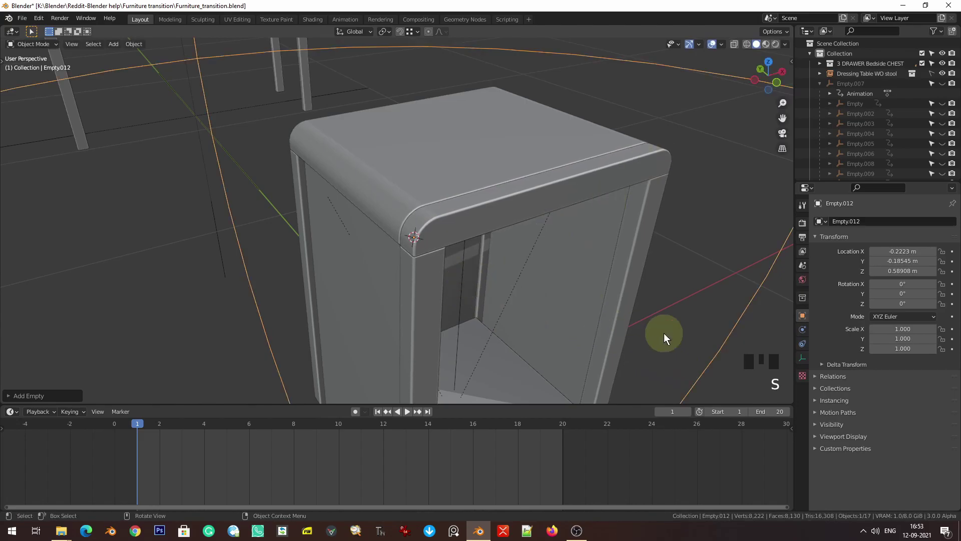
{"action": "key", "text": "s"}
{"action": "left_click", "coordinate": [434, 234]}
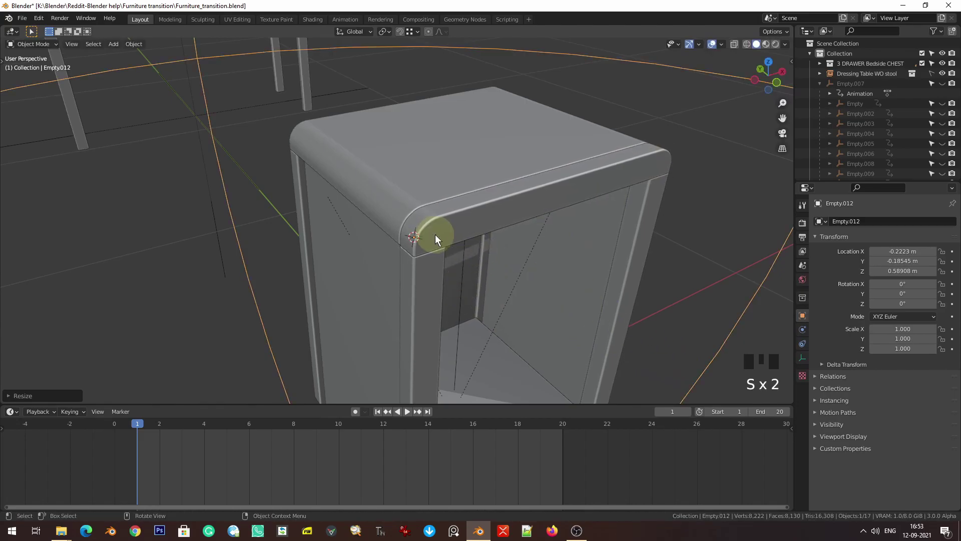
{"action": "scroll", "coordinate": [435, 235], "scroll_direction": "down", "scroll_amount": 5}
{"action": "key", "text": "s"}
{"action": "right_click", "coordinate": [561, 288]}
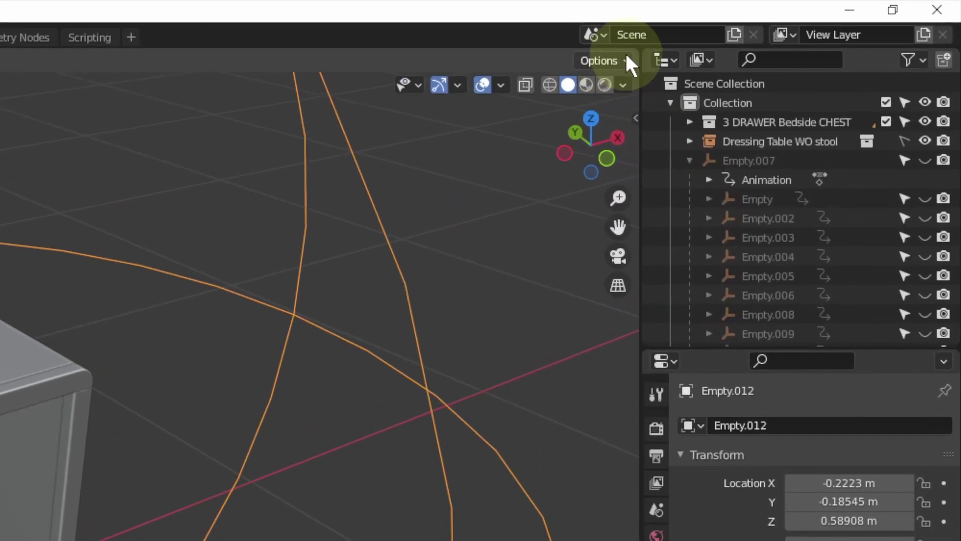
{"action": "left_click", "coordinate": [780, 31]}
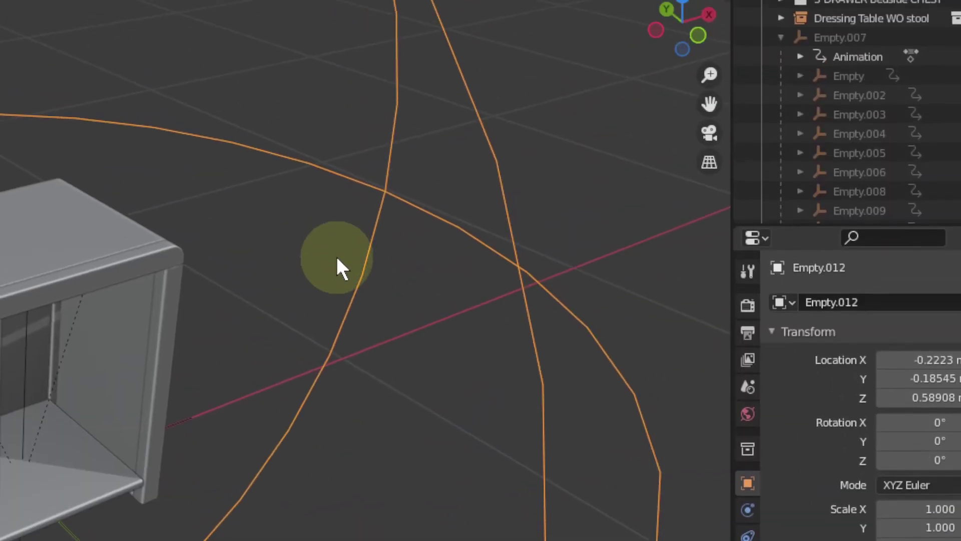
- Scale the corner sphere empty down to about 0.048 so it just surrounds the beam corner
{"action": "scroll", "coordinate": [341, 267], "scroll_direction": "down", "scroll_amount": 6}
{"action": "key", "text": "s"}
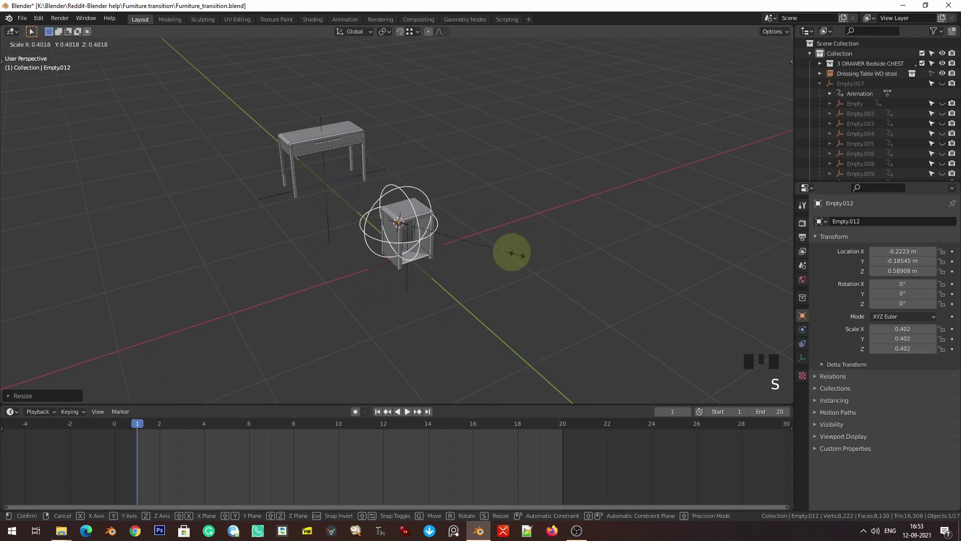
{"action": "left_click", "coordinate": [437, 224]}
{"action": "key", "text": "KP_Decimal"}
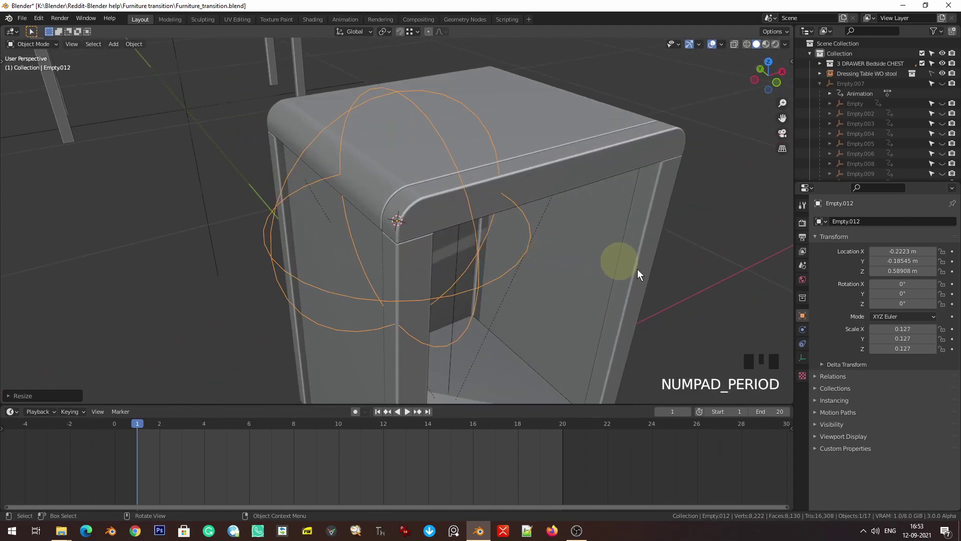
{"action": "key", "text": "s"}
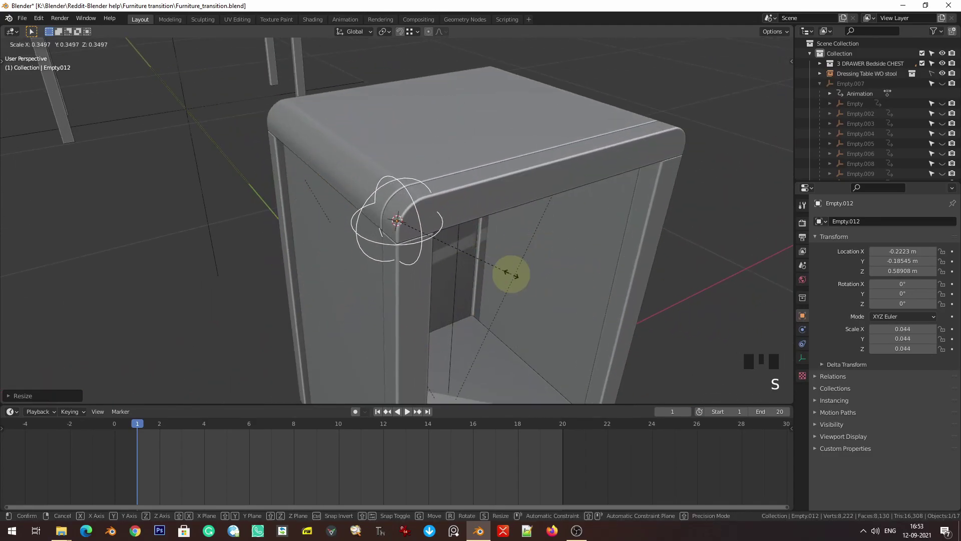
{"action": "left_click", "coordinate": [515, 277]}
- Try to hook the corner vertices of the side beam and front beam to the selected object, editing both beams together
{"action": "middle_click_drag", "start_coordinate": [488, 196], "coordinate": [449, 170]}
{"action": "left_click", "coordinate": [443, 167]}
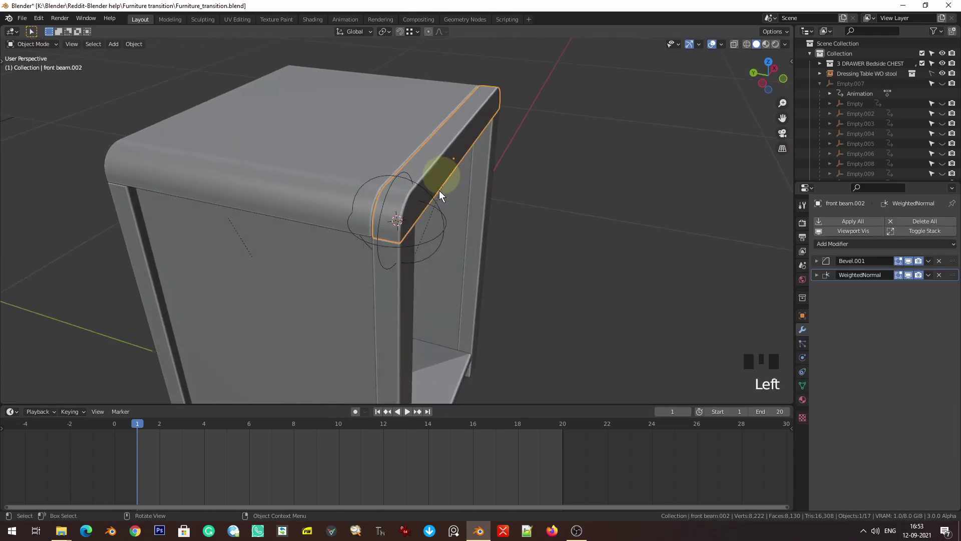
{"action": "left_click", "coordinate": [440, 248]}
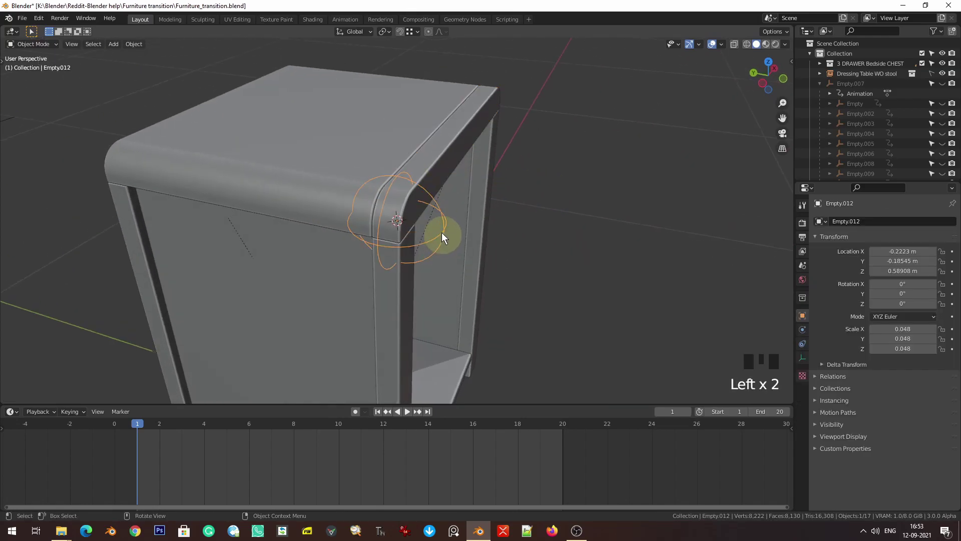
{"action": "left_click", "coordinate": [436, 160], "text": "shift"}
{"action": "left_click", "coordinate": [356, 145], "text": "shift"}
{"action": "key", "text": "Tab"}
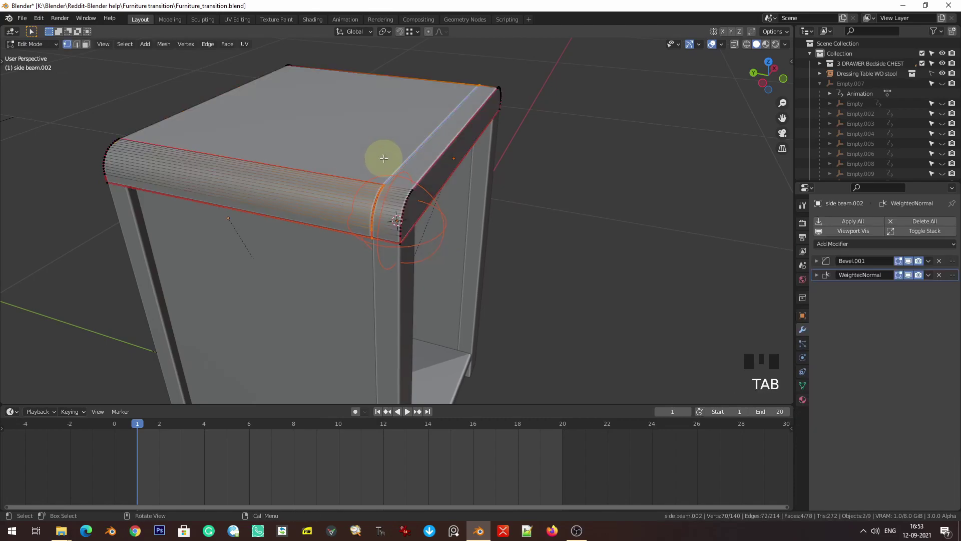
{"action": "key", "text": "z"}
{"action": "mouse_move", "coordinate": [331, 159]}
{"action": "left_mouse_down"}
{"action": "mouse_move", "coordinate": [427, 273]}
{"action": "mouse_move", "coordinate": [429, 262]}
{"action": "left_mouse_up"}
{"action": "key", "text": "ctrl+h"}
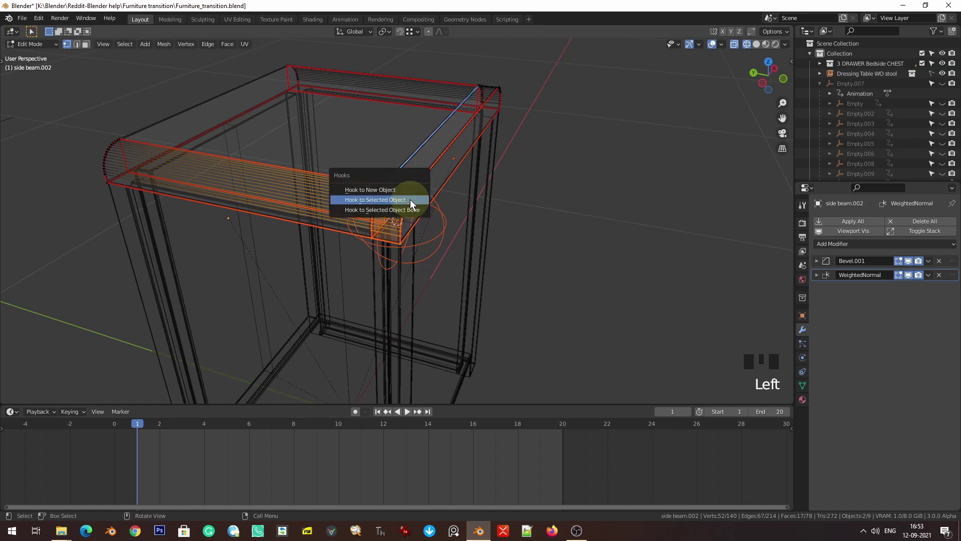
{"action": "left_click", "coordinate": [410, 199]}
{"action": "key", "text": "Tab"}
{"action": "key", "text": "z"}
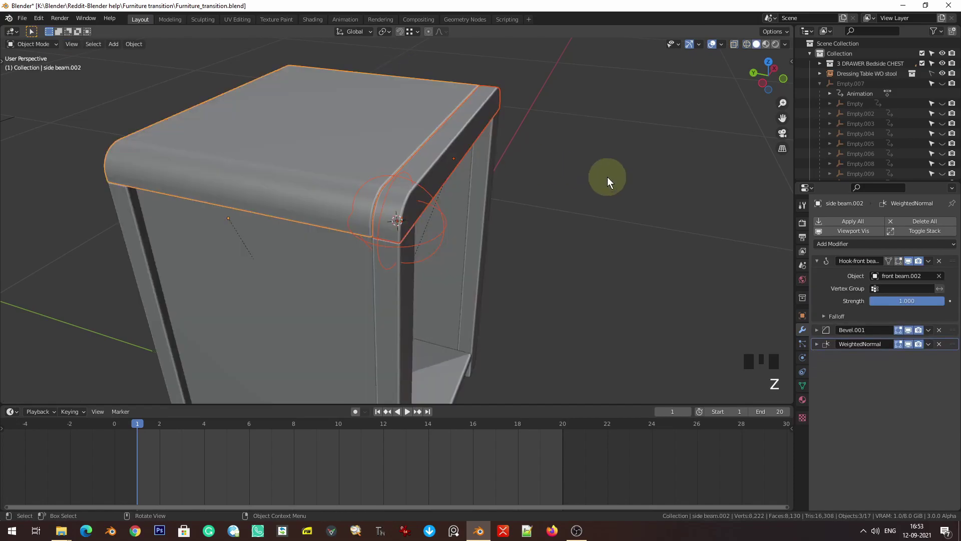
- Test-move the sphere empty to check whether the beam corners follow it, cancelling the move
{"action": "left_click", "coordinate": [448, 230]}
{"action": "left_click", "coordinate": [444, 230]}
{"action": "scroll", "coordinate": [444, 243], "scroll_direction": "down", "scroll_amount": 2}
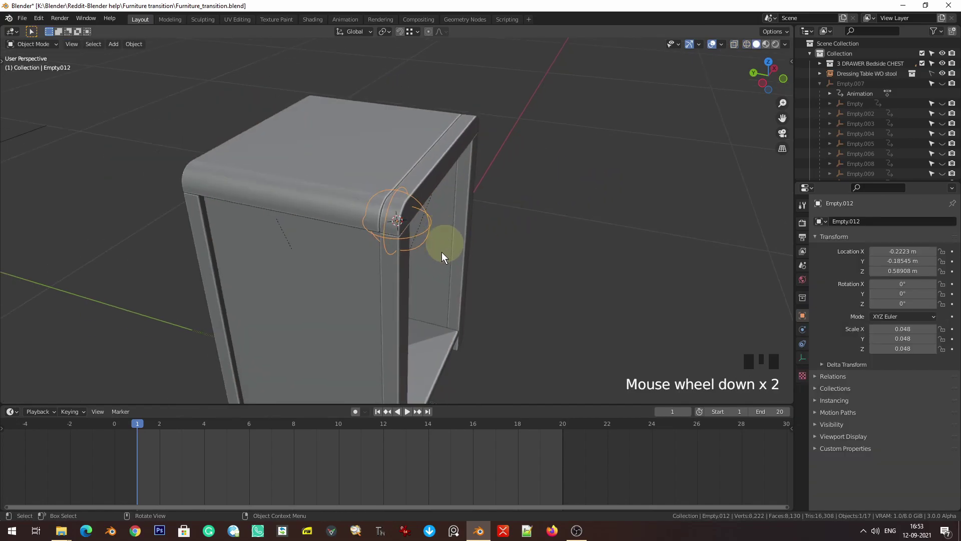
{"action": "middle_click_drag", "start_coordinate": [444, 244], "coordinate": [414, 265]}
{"action": "key", "text": "g"}
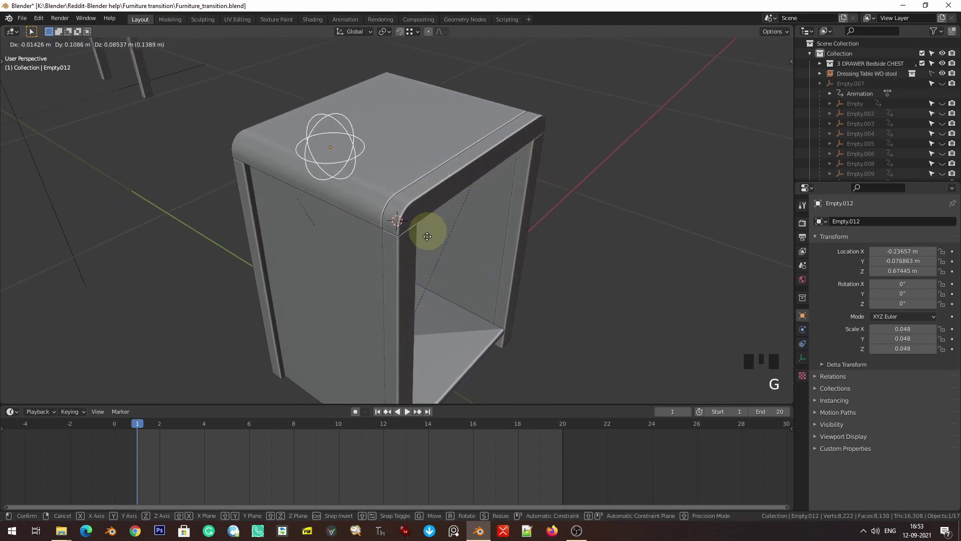
{"action": "right_click", "coordinate": [424, 252]}
{"action": "middle_click_drag", "start_coordinate": [417, 229], "coordinate": [438, 235]}
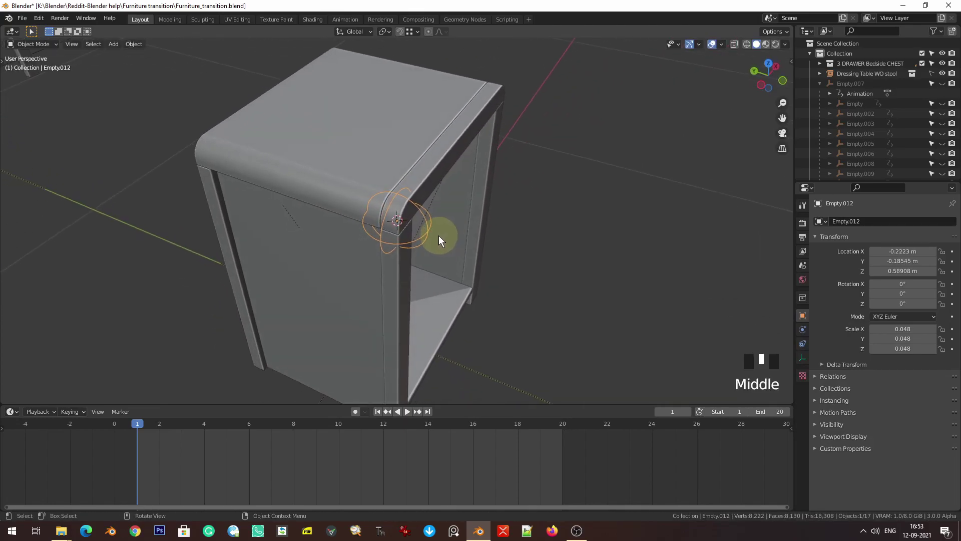
- Compare the modifier stacks of the front beam and side beam, and test-move the sphere empty again without keeping the move
{"action": "left_click", "coordinate": [425, 178]}
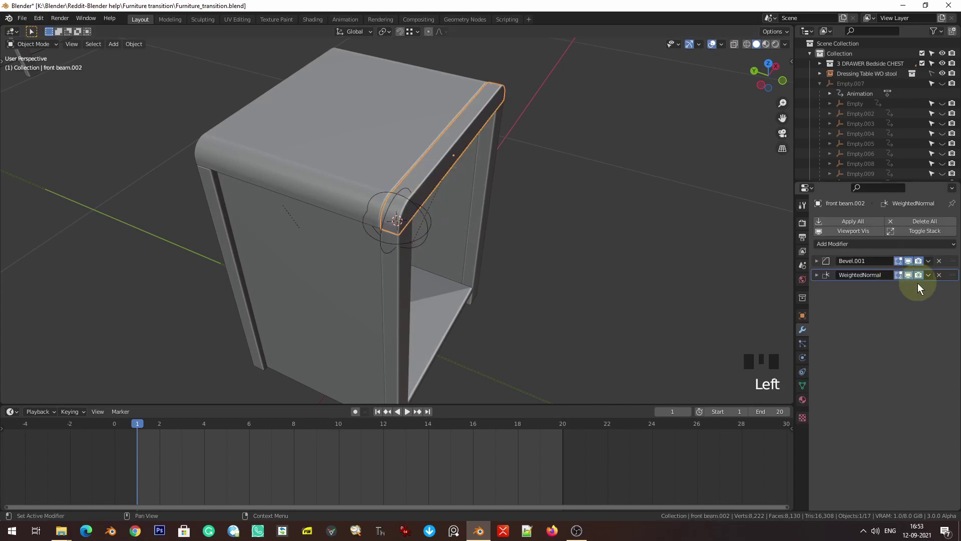
{"action": "left_click", "coordinate": [320, 127]}
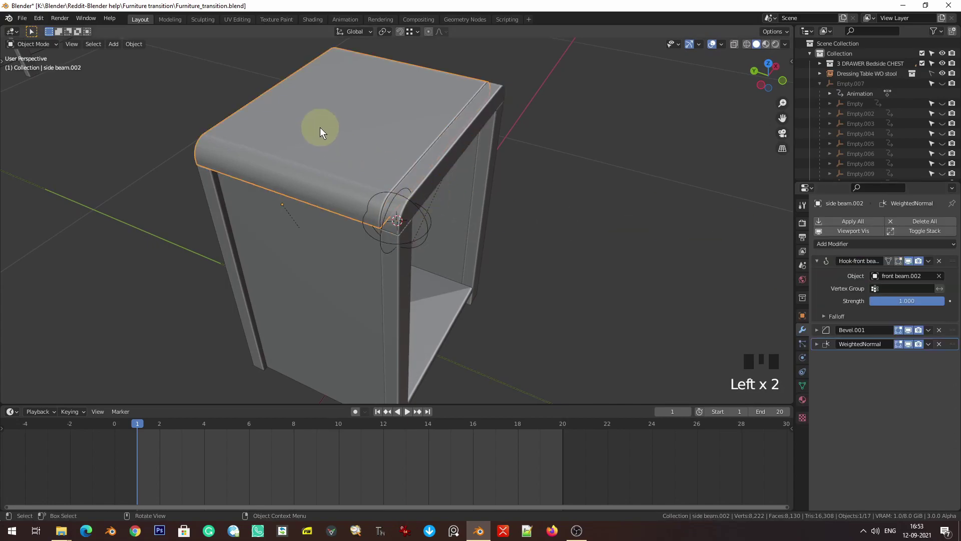
{"action": "left_click", "coordinate": [423, 236]}
{"action": "key", "text": "g"}
{"action": "key", "text": "Escape"}
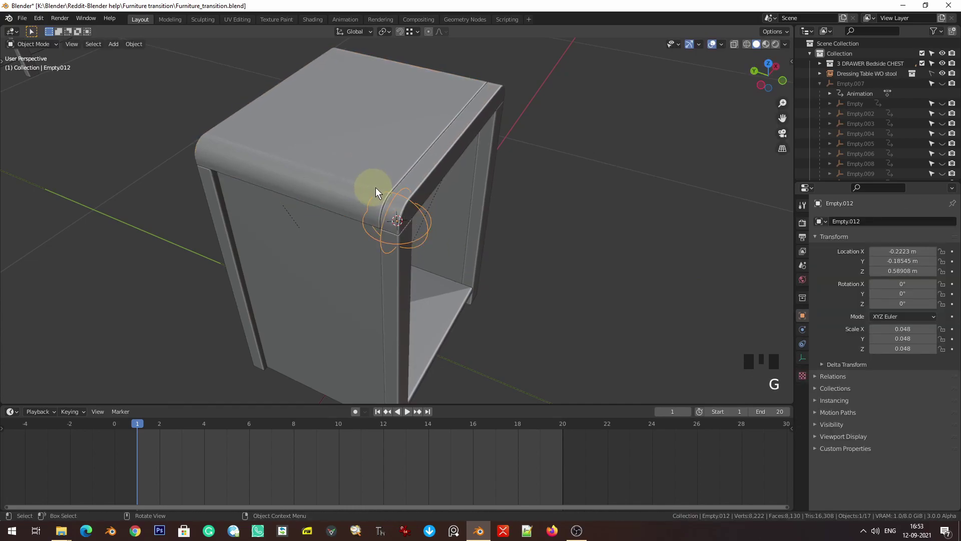
- Clear the target object of the side beam's Hook modifier and remove that modifier
{"action": "left_click", "coordinate": [373, 187]}
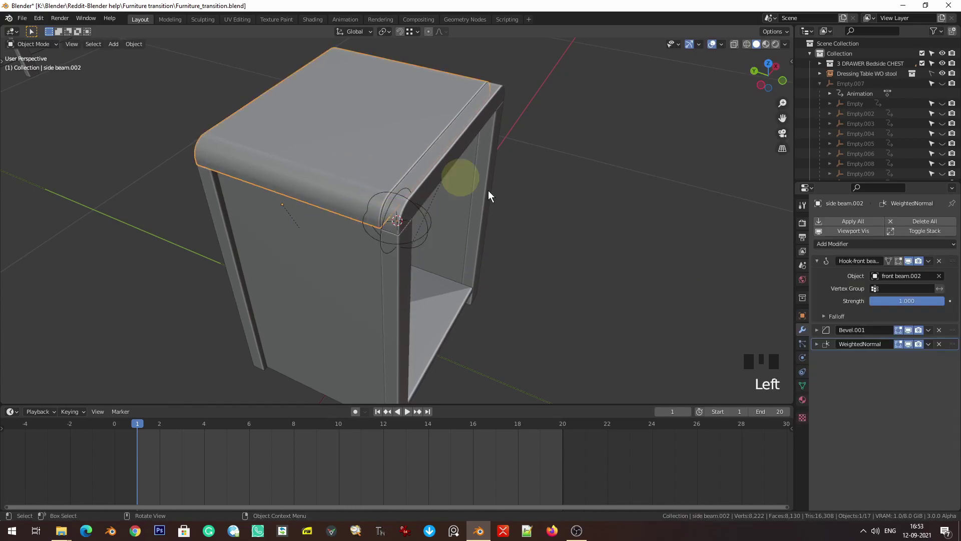
{"action": "left_click", "coordinate": [940, 275]}
{"action": "left_click", "coordinate": [939, 261]}
- Hook the front beam's vertices at the chest corner to the sphere empty, box-selecting them in wireframe view
{"action": "scroll", "coordinate": [434, 208], "scroll_direction": "up", "scroll_amount": 2}
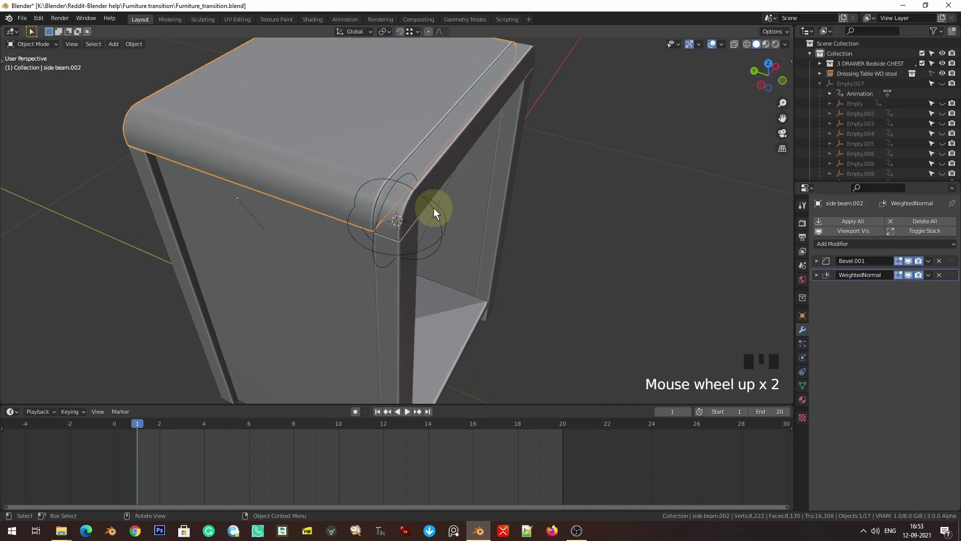
{"action": "scroll", "coordinate": [455, 238], "scroll_direction": "up", "scroll_amount": 1}
{"action": "left_click", "coordinate": [454, 239]}
{"action": "middle_click_drag", "start_coordinate": [485, 265], "coordinate": [458, 161]}
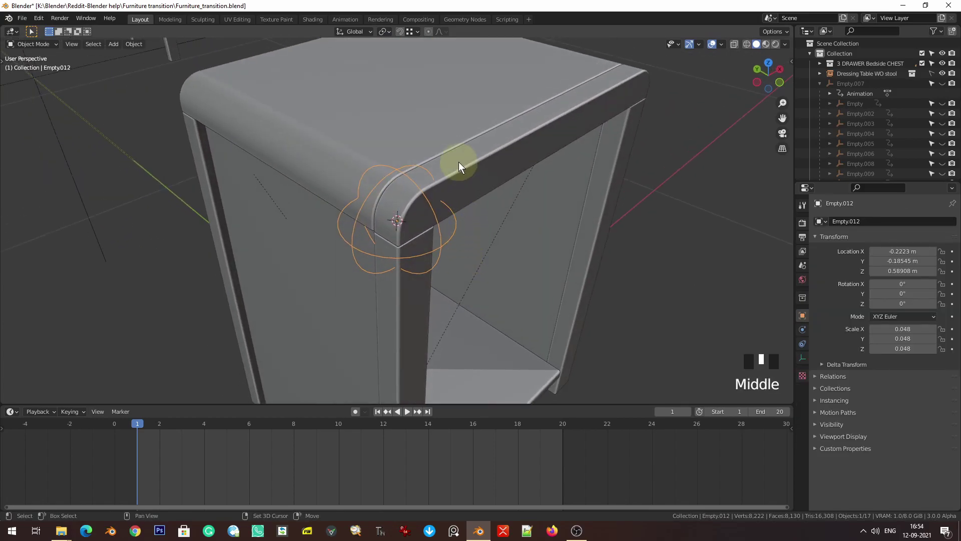
{"action": "left_click", "coordinate": [458, 161], "text": "shift"}
{"action": "key", "text": "Tab"}
{"action": "key", "text": "z"}
{"action": "left_click_drag", "start_coordinate": [349, 145], "coordinate": [471, 273]}
{"action": "key", "text": "ctrl+h"}
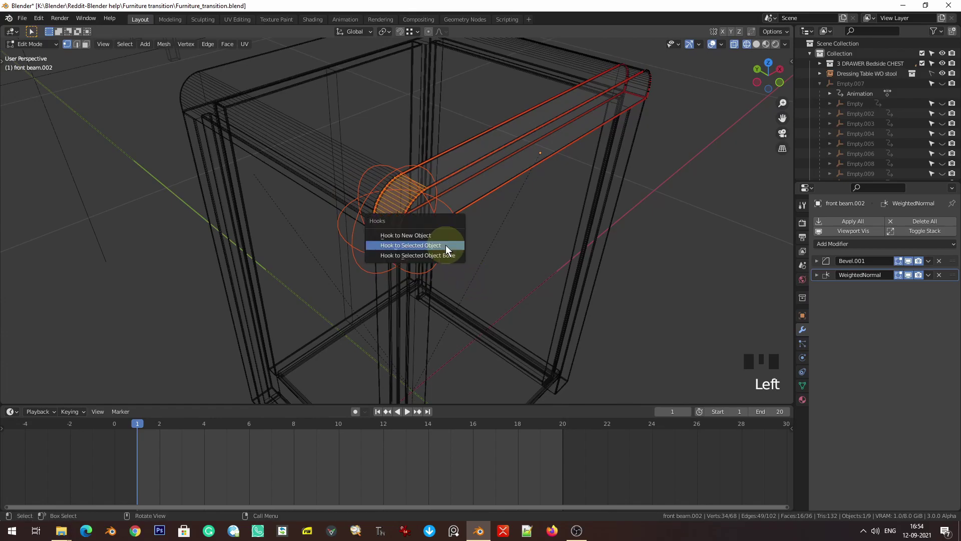
{"action": "left_click", "coordinate": [445, 244]}
{"action": "key", "text": "Tab"}
{"action": "key", "text": "z"}
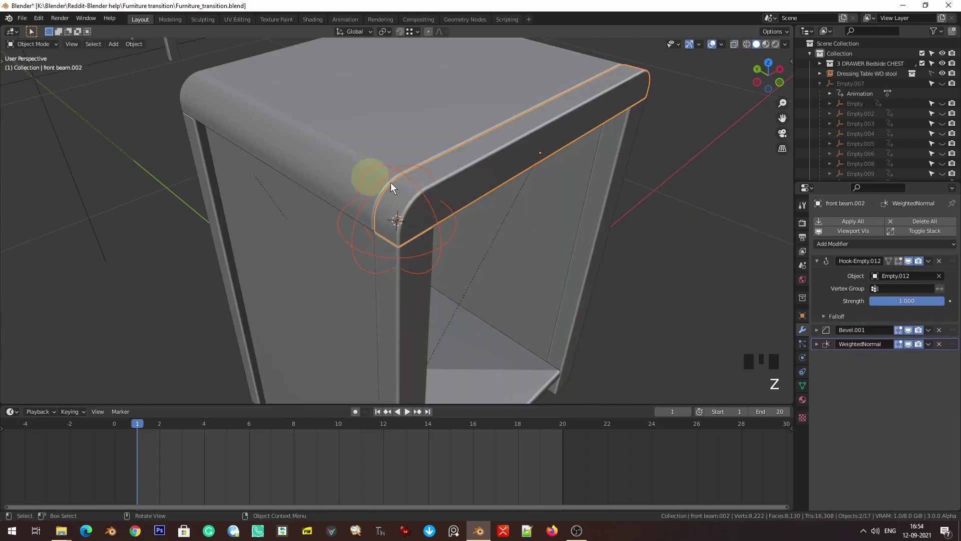
- Hook the side beam's vertices at the front corner to the sphere empty, box-selecting them in wireframe view
{"action": "left_click", "coordinate": [361, 232]}
{"action": "left_click", "coordinate": [353, 238]}
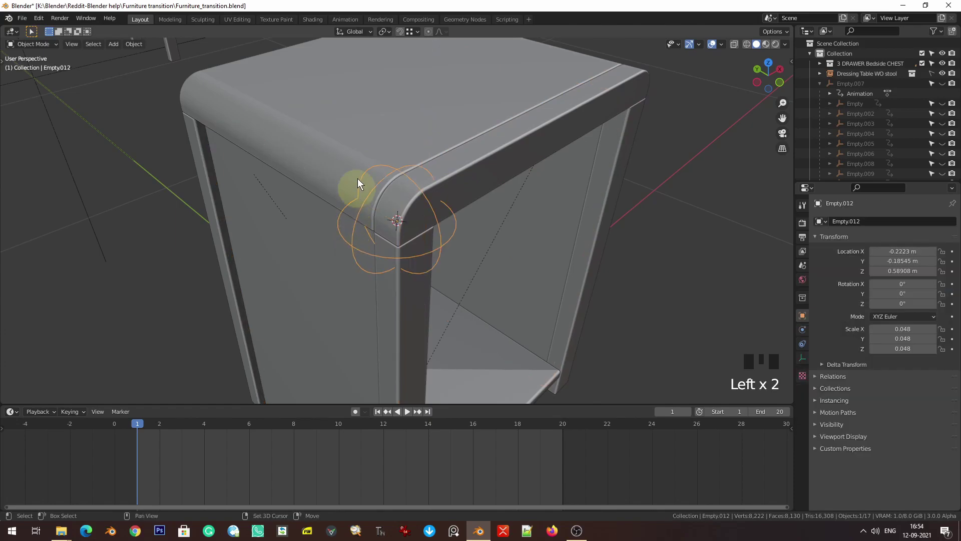
{"action": "left_click", "coordinate": [367, 133], "text": "shift"}
{"action": "key", "text": "Tab"}
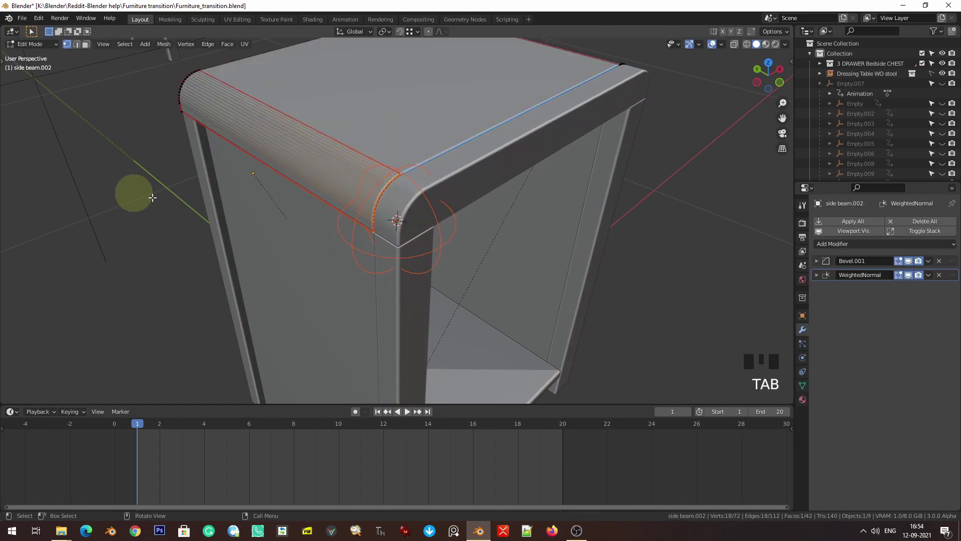
{"action": "key", "text": "z"}
{"action": "left_click_drag", "start_coordinate": [354, 153], "coordinate": [495, 308]}
{"action": "key", "text": "ctrl+h"}
{"action": "left_click", "coordinate": [440, 229]}
{"action": "key", "text": "Tab"}
{"action": "key", "text": "z"}
- Test-move the sphere empty to check that both beams follow it, without keeping the move
{"action": "left_click", "coordinate": [444, 246]}
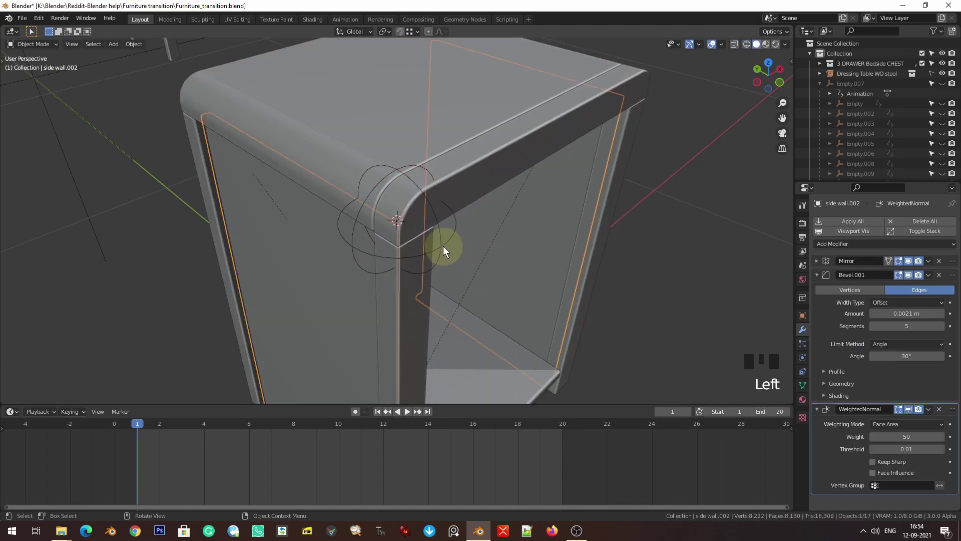
{"action": "left_click", "coordinate": [443, 244]}
{"action": "scroll", "coordinate": [442, 244], "scroll_direction": "down", "scroll_amount": 2}
{"action": "key", "text": "g"}
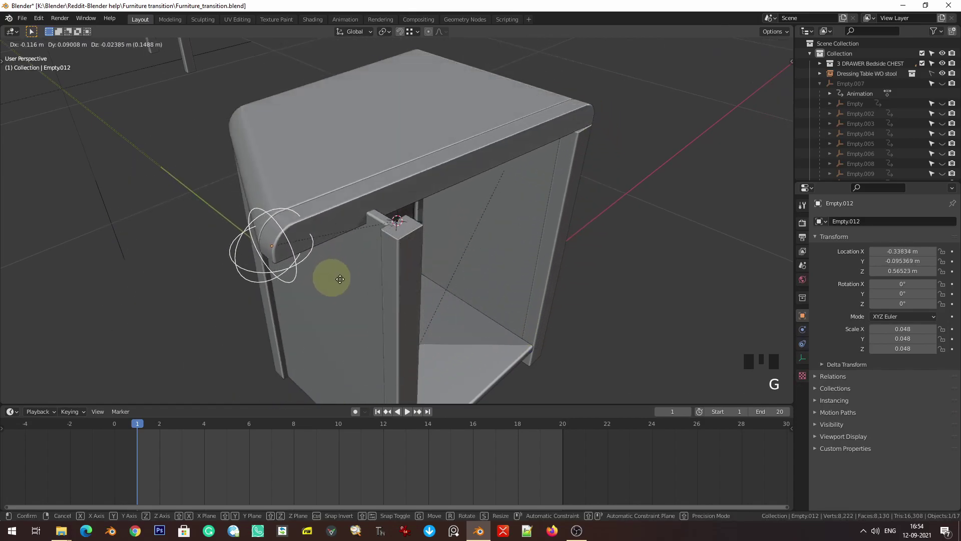
{"action": "left_click", "coordinate": [421, 233]}
- Duplicate the sphere empty about 0.44 m along the X axis to the chest's opposite front corner
{"action": "middle_click_drag", "start_coordinate": [422, 233], "coordinate": [308, 217]}
{"action": "key", "text": "KP_1"}
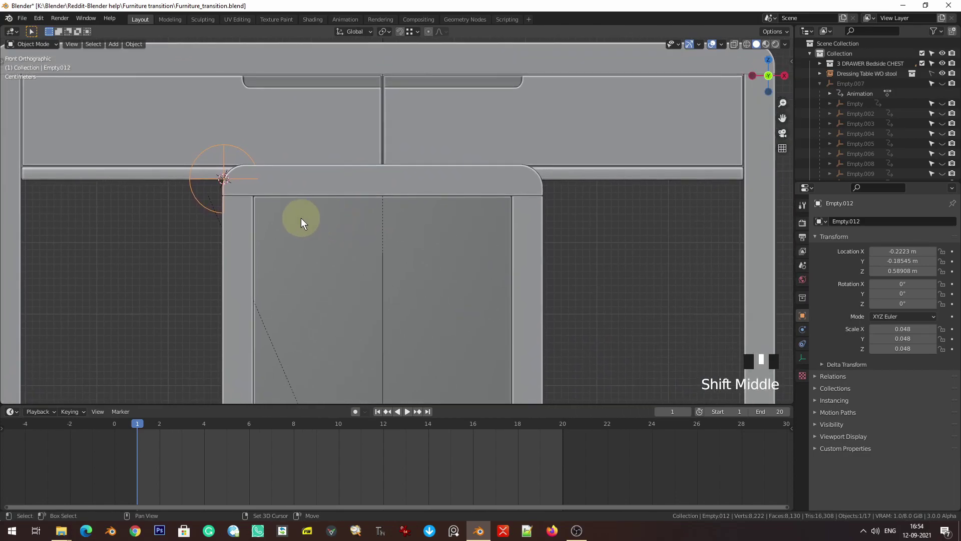
{"action": "key", "text": "shift+d"}
{"action": "key", "text": "x"}
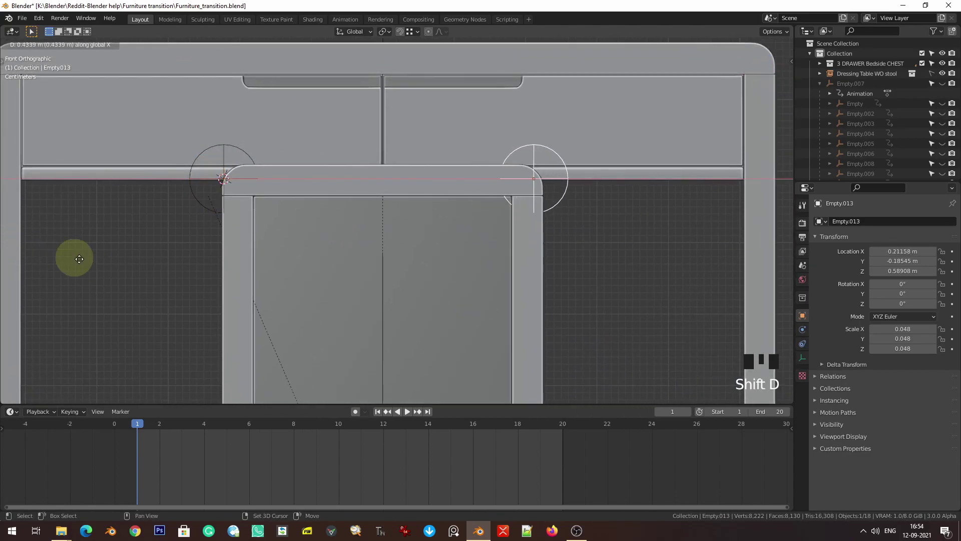
{"action": "left_click", "coordinate": [100, 266]}
- Hook the front beam's vertices at the opposite front corner to the duplicated sphere empty, box-selecting them in wireframe view
{"action": "middle_click_drag", "start_coordinate": [503, 199], "coordinate": [294, 210]}
{"action": "scroll", "coordinate": [506, 239], "scroll_direction": "up", "scroll_amount": 4}
{"action": "left_click", "coordinate": [340, 225], "text": "shift"}
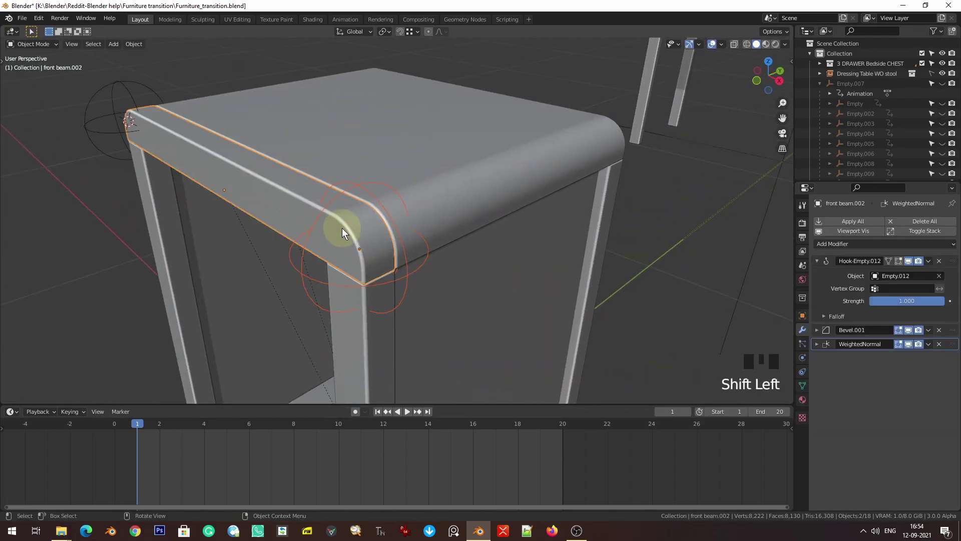
{"action": "key", "text": "Tab"}
{"action": "key", "text": "z"}
{"action": "left_click_drag", "start_coordinate": [303, 149], "coordinate": [430, 333]}
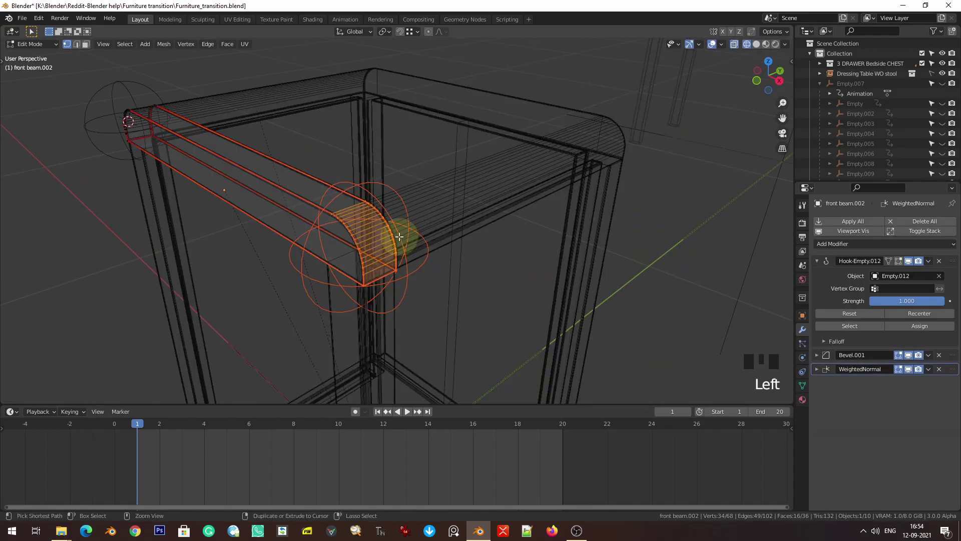
{"action": "key", "text": "ctrl+h"}
{"action": "left_click", "coordinate": [397, 237]}
{"action": "key", "text": "Tab"}
{"action": "key", "text": "z"}
{"action": "left_click", "coordinate": [583, 222]}
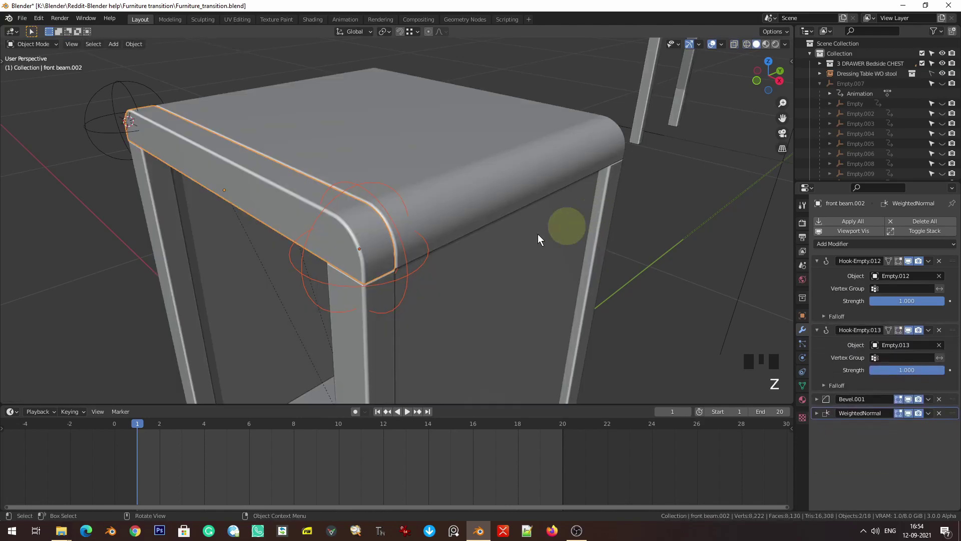
- Hook the side beam's vertices at the same front corner to the duplicated sphere empty
{"action": "left_click_drag", "start_coordinate": [194, 127], "coordinate": [276, 216], "text": "ctrl"}
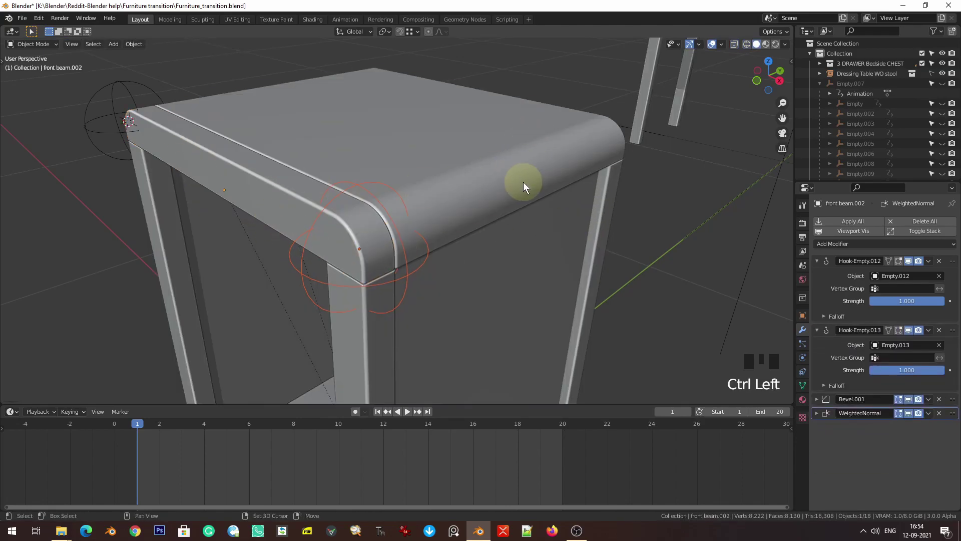
{"action": "key", "text": "Tab"}
{"action": "key", "text": "z"}
{"action": "left_click", "coordinate": [427, 307]}
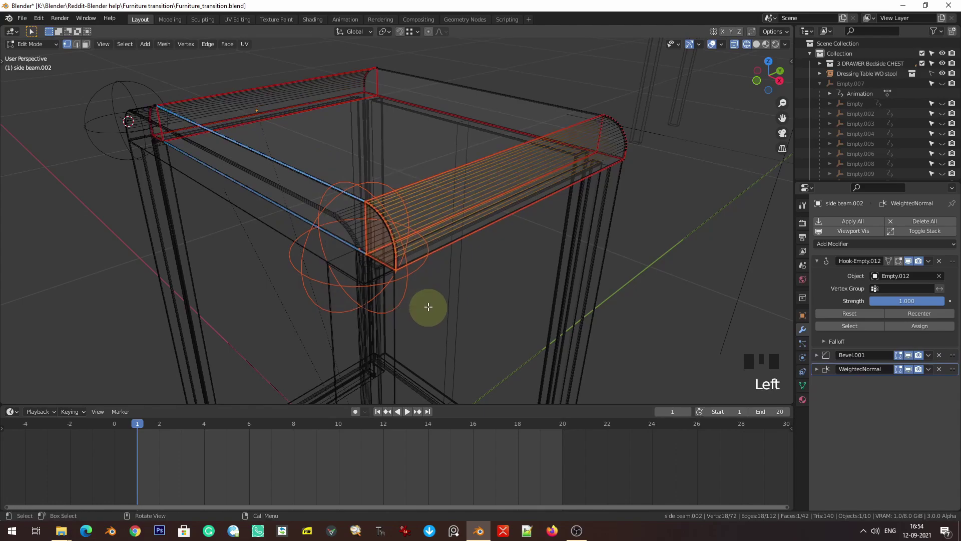
{"action": "key", "text": "ctrl+h"}
{"action": "left_click", "coordinate": [413, 239]}
{"action": "key", "text": "Tab"}
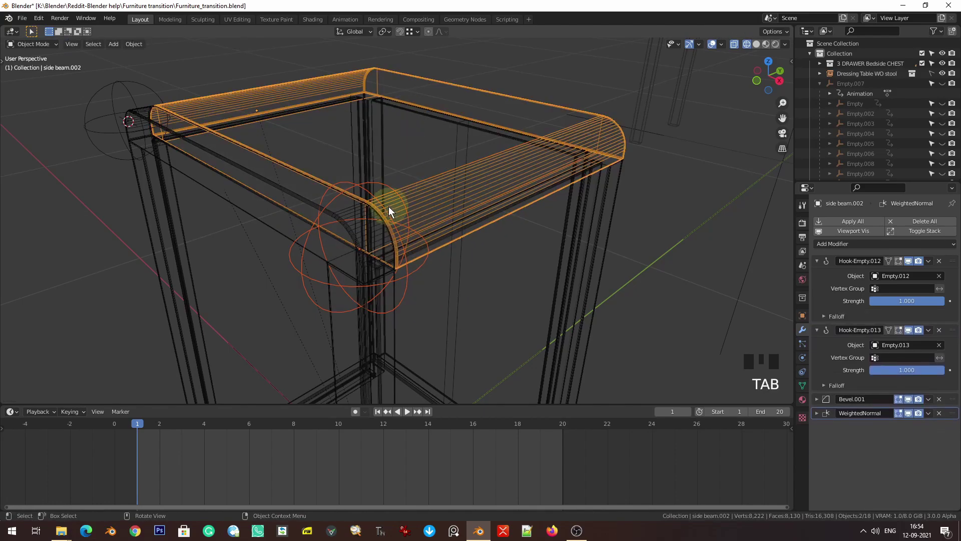
{"action": "key", "text": "z"}
- Test-move the duplicated sphere empty on its own and together with the other front empty, cancelling both moves
{"action": "middle_click_drag", "start_coordinate": [342, 248], "coordinate": [496, 214]}
{"action": "left_click", "coordinate": [489, 217]}
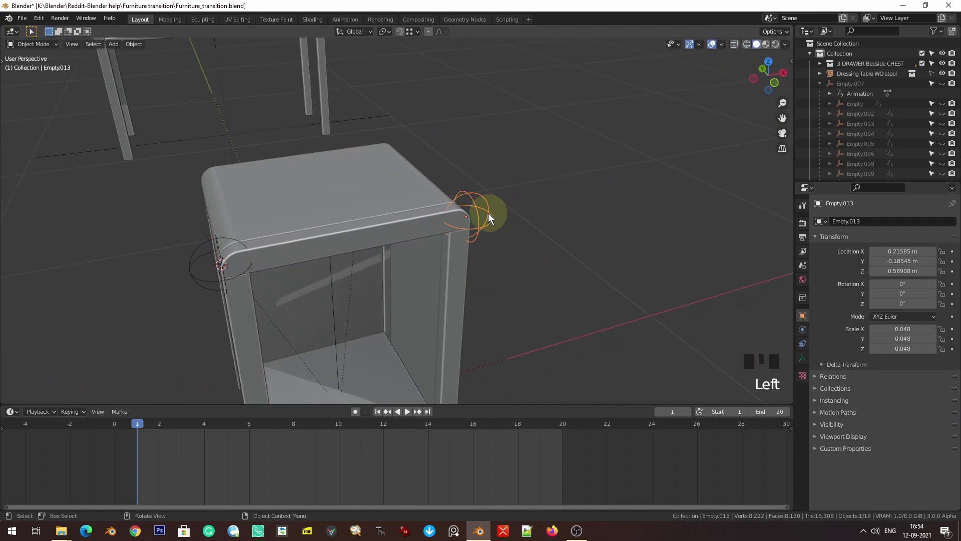
{"action": "key", "text": "g"}
{"action": "key", "text": "Escape"}
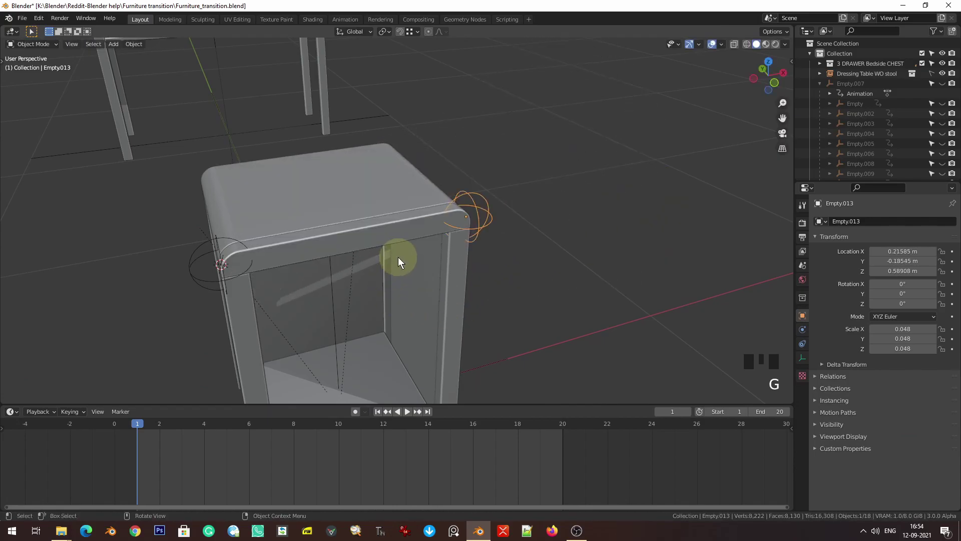
{"action": "left_click", "coordinate": [197, 271], "text": "shift"}
{"action": "scroll", "coordinate": [191, 265], "scroll_direction": "down", "scroll_amount": 4}
{"action": "middle_click_drag", "start_coordinate": [187, 262], "coordinate": [403, 282]}
{"action": "key", "text": "g"}
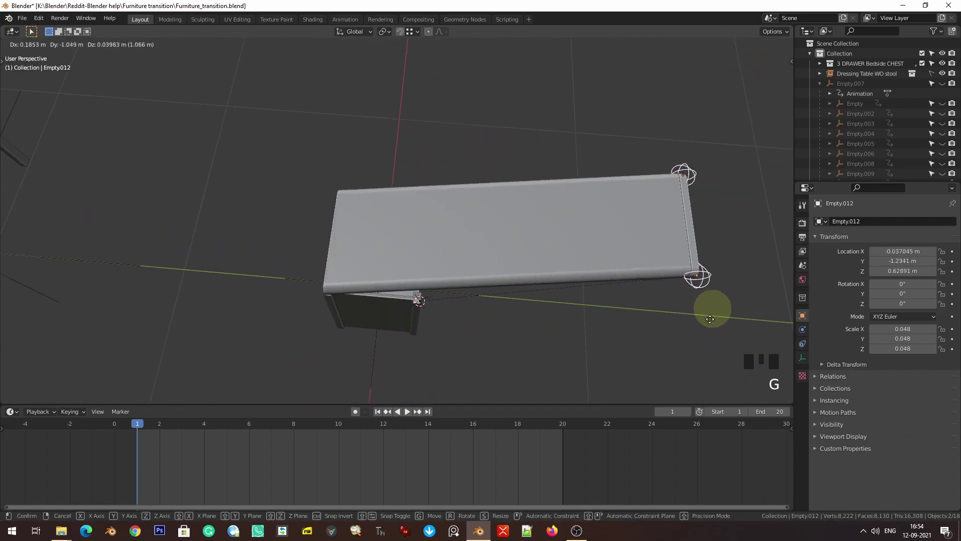
{"action": "right_click", "coordinate": [416, 196]}
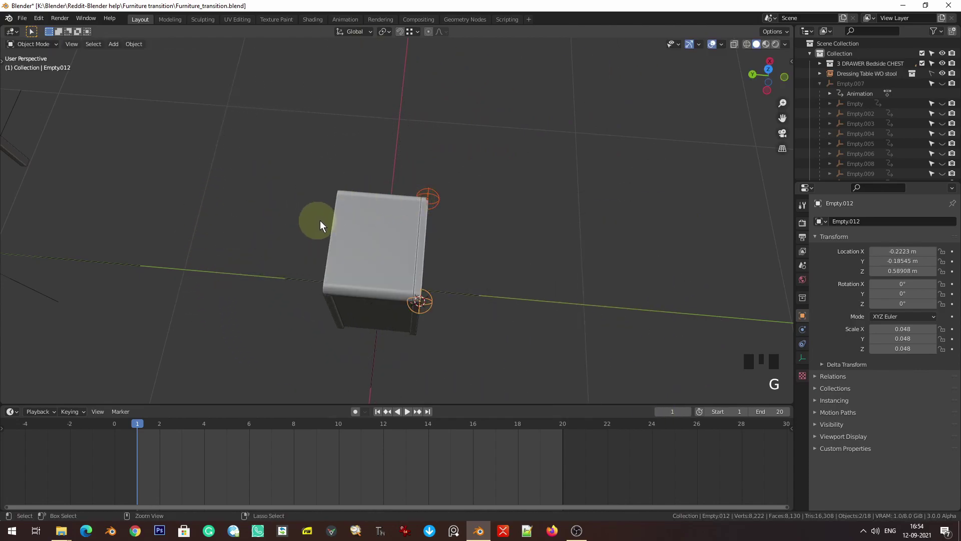
- Duplicate both front sphere empties about 0.37 m along the Y axis to the chest's back corners and save the file
{"action": "middle_click_drag", "start_coordinate": [420, 227], "coordinate": [356, 314]}
{"action": "key", "text": "KP_7"}
{"action": "scroll", "coordinate": [341, 237], "scroll_direction": "up", "scroll_amount": 2}
{"action": "scroll", "coordinate": [368, 293], "scroll_direction": "up", "scroll_amount": 2}
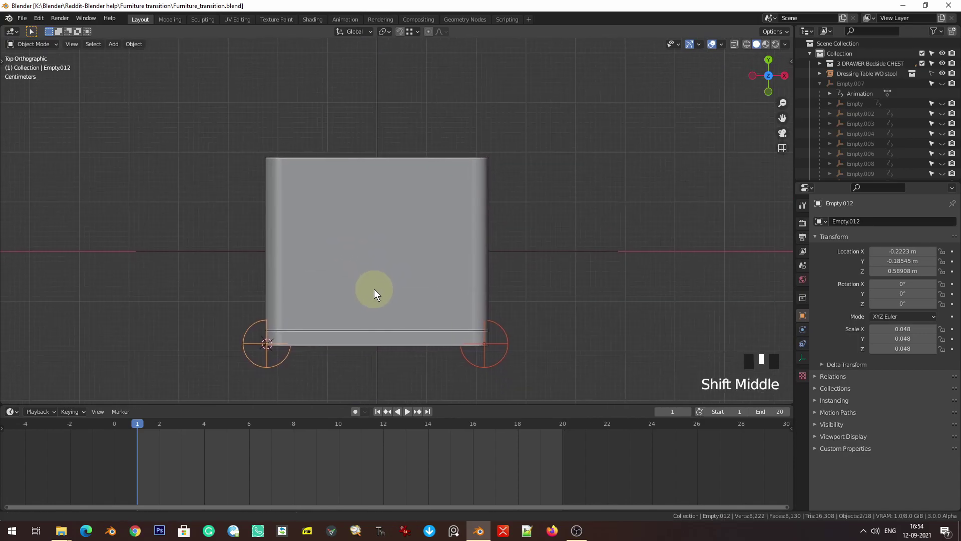
{"action": "key", "text": "shift+d"}
{"action": "key", "text": "y"}
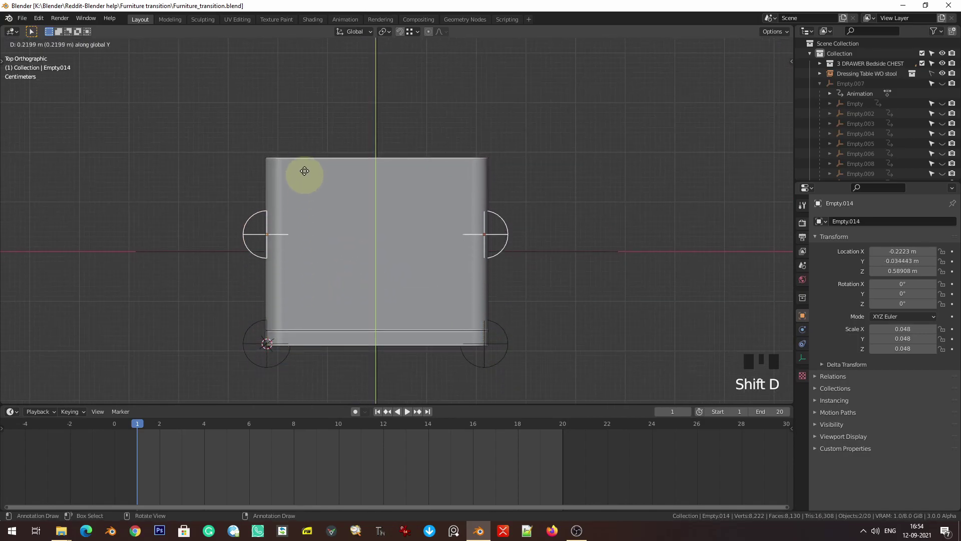
{"action": "left_click", "coordinate": [290, 69]}
{"action": "middle_click_drag", "start_coordinate": [248, 198], "coordinate": [257, 257]}
{"action": "key", "text": "ctrl+s"}
{"action": "left_click", "coordinate": [545, 262]}
- Hook the side beam's vertices at the first back corner to Empty.014, box-selecting them in wireframe view
{"action": "middle_click_drag", "start_coordinate": [508, 272], "coordinate": [444, 216], "text": "shift"}
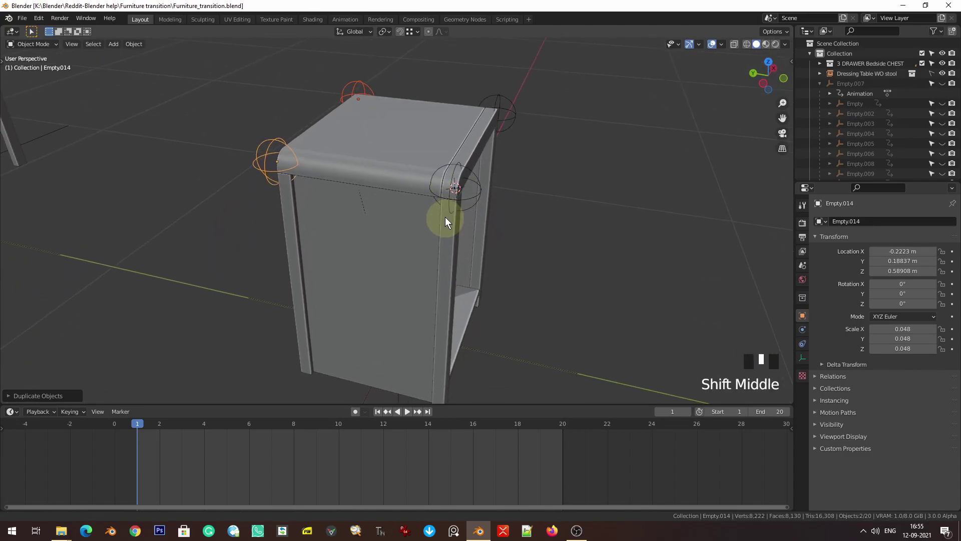
{"action": "scroll", "coordinate": [215, 122], "scroll_direction": "up", "scroll_amount": 3}
{"action": "middle_click_drag", "start_coordinate": [215, 123], "coordinate": [377, 226], "text": "shift"}
{"action": "scroll", "coordinate": [352, 262], "scroll_direction": "up", "scroll_amount": 2}
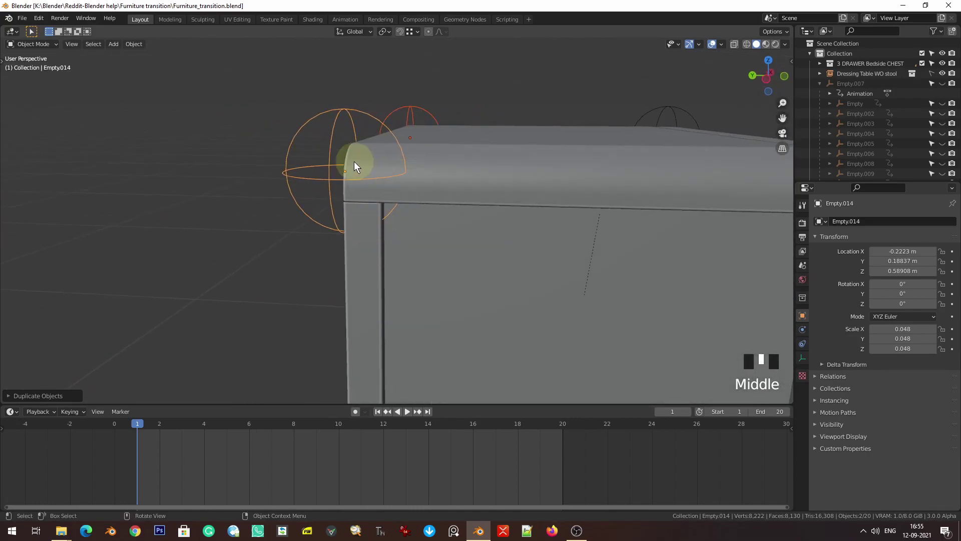
{"action": "left_click", "coordinate": [190, 140]}
{"action": "left_click", "coordinate": [308, 175]}
{"action": "left_click", "coordinate": [423, 178], "text": "shift"}
{"action": "key", "text": "Tab"}
{"action": "key", "text": "z"}
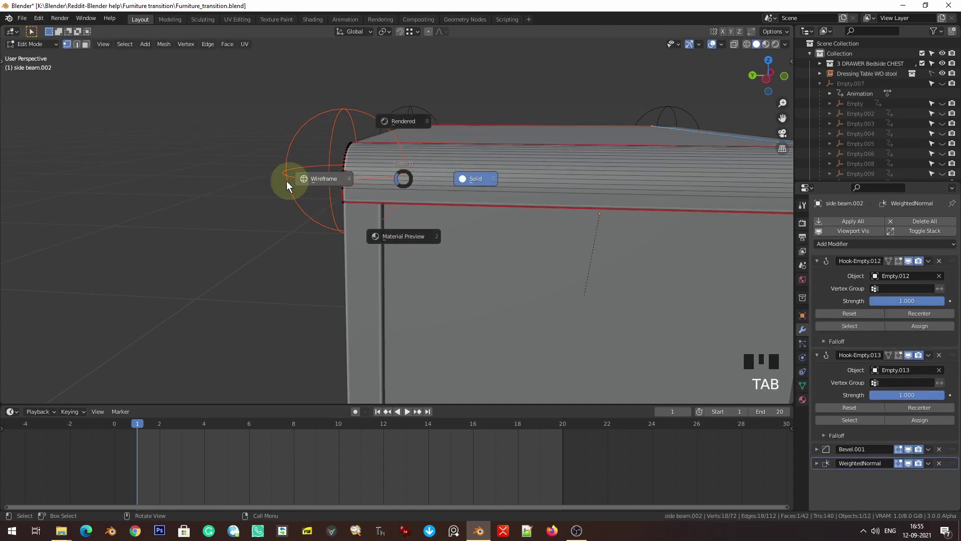
{"action": "left_click", "coordinate": [301, 178]}
{"action": "left_click_drag", "start_coordinate": [323, 130], "coordinate": [380, 231]}
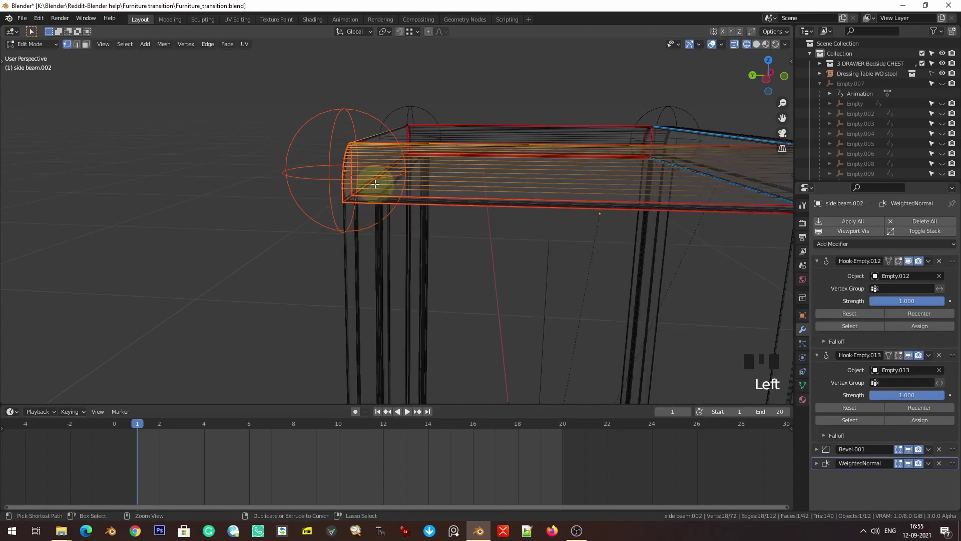
{"action": "key", "text": "ctrl+h"}
{"action": "left_click", "coordinate": [375, 186]}
{"action": "key", "text": "Tab"}
{"action": "key", "text": "z"}
- Test-move Empty.014 to check whether the back corner follows it, cancelling the move
{"action": "middle_click_drag", "start_coordinate": [499, 189], "coordinate": [378, 238]}
{"action": "left_click", "coordinate": [359, 229]}
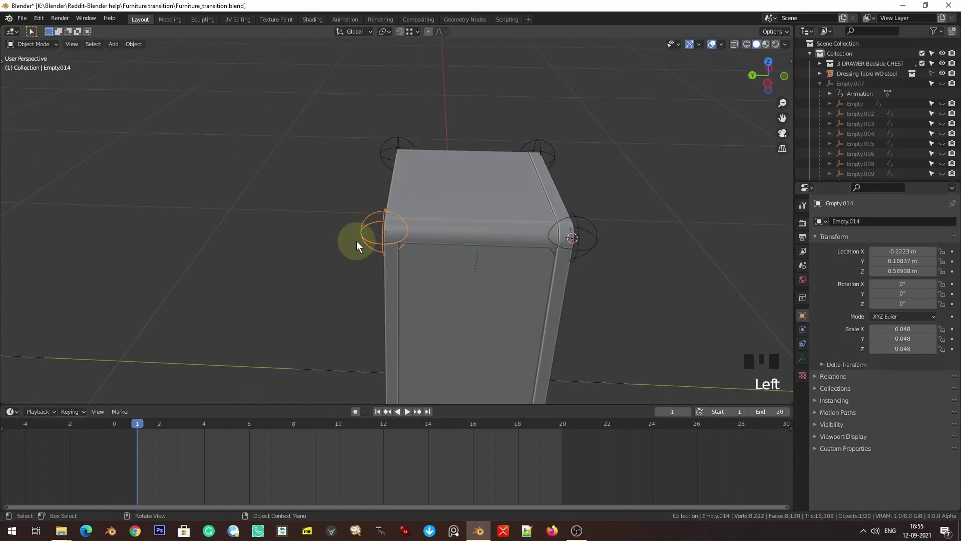
{"action": "key", "text": "g"}
{"action": "right_click", "coordinate": [415, 150]}
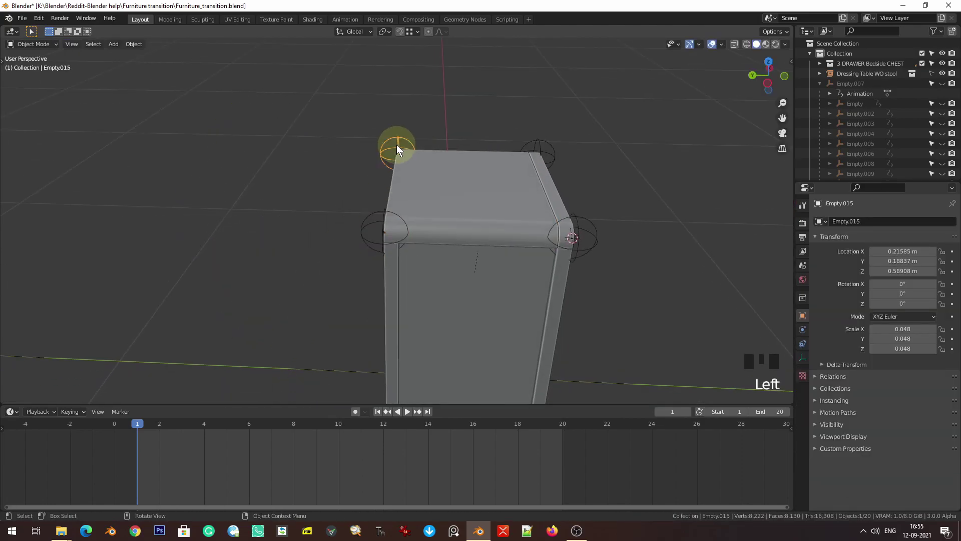
- Hook the side beam's vertices at the remaining back corner to Empty.015, box-selecting them in wireframe view
{"action": "left_click", "coordinate": [424, 160], "text": "shift"}
{"action": "key", "text": "Tab"}
{"action": "key", "text": "z"}
{"action": "middle_click_drag", "start_coordinate": [325, 160], "coordinate": [284, 125]}
{"action": "left_click_drag", "start_coordinate": [275, 123], "coordinate": [343, 179]}
{"action": "key", "text": "ctrl+h"}
{"action": "left_click", "coordinate": [344, 181]}
{"action": "key", "text": "Tab"}
{"action": "key", "text": "z"}
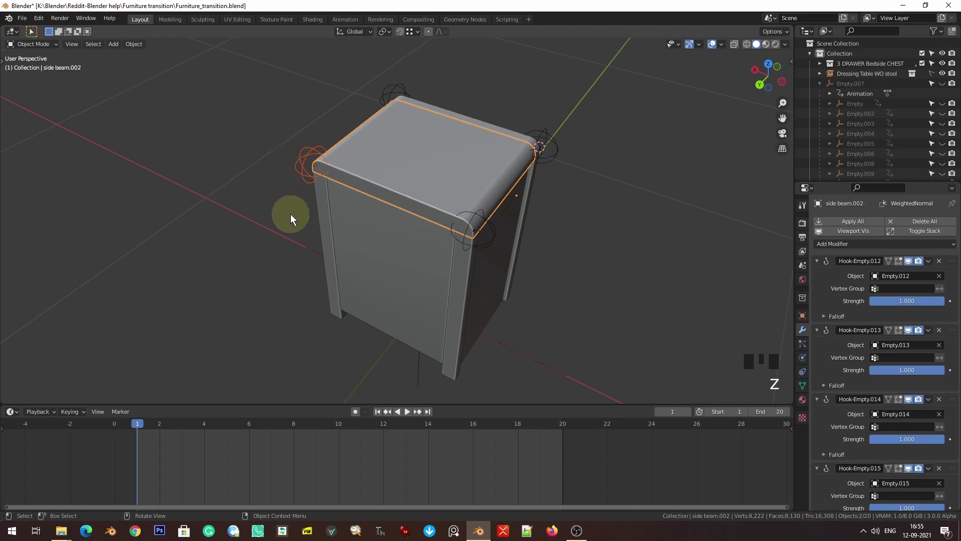
- Test-move Empty.015 and Empty.012 without keeping the moves, and save the file
{"action": "left_click", "coordinate": [285, 150]}
{"action": "left_click", "coordinate": [297, 161]}
{"action": "key", "text": "g"}
{"action": "left_click", "coordinate": [282, 184]}
{"action": "middle_click_drag", "start_coordinate": [460, 260], "coordinate": [500, 257]}
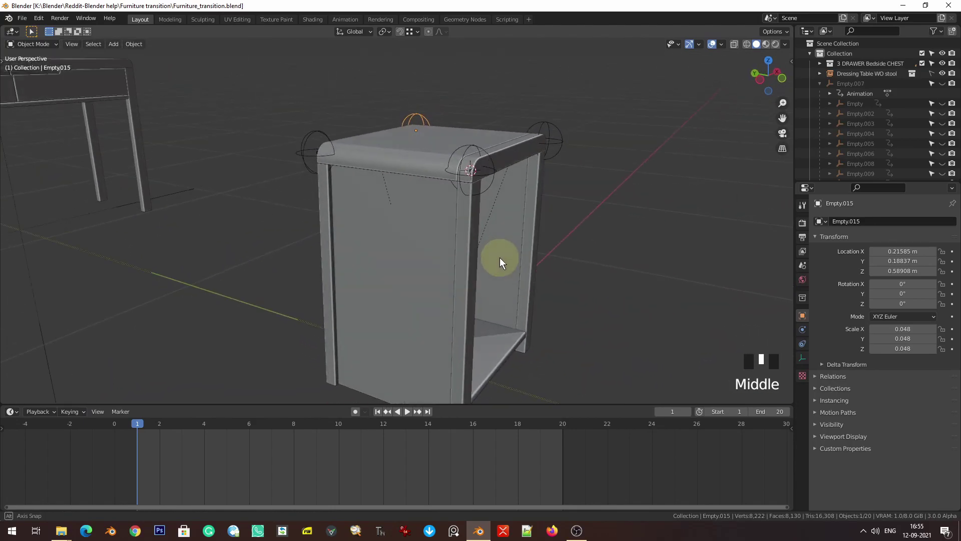
{"action": "left_click", "coordinate": [466, 151]}
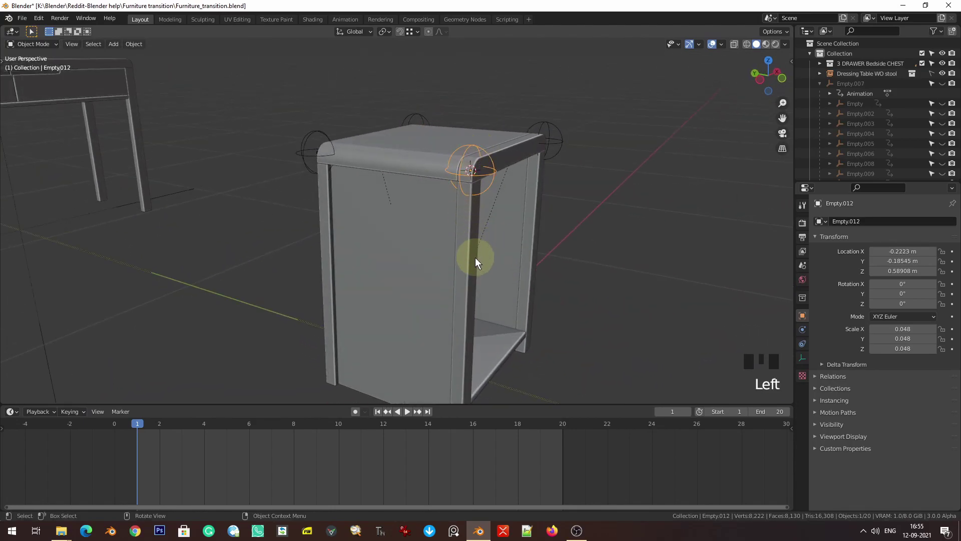
{"action": "key", "text": "g"}
{"action": "key", "text": "Escape"}
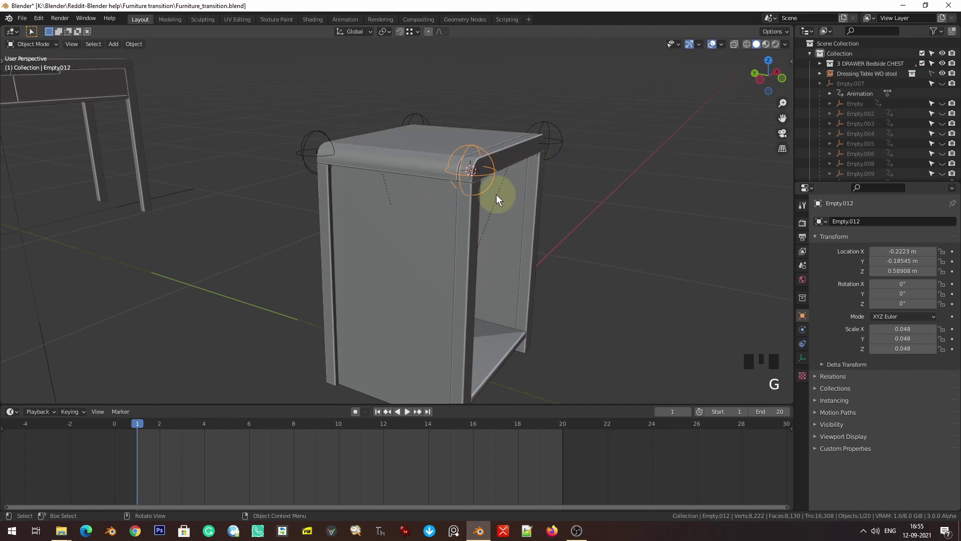
{"action": "key", "text": "ctrl+s"}
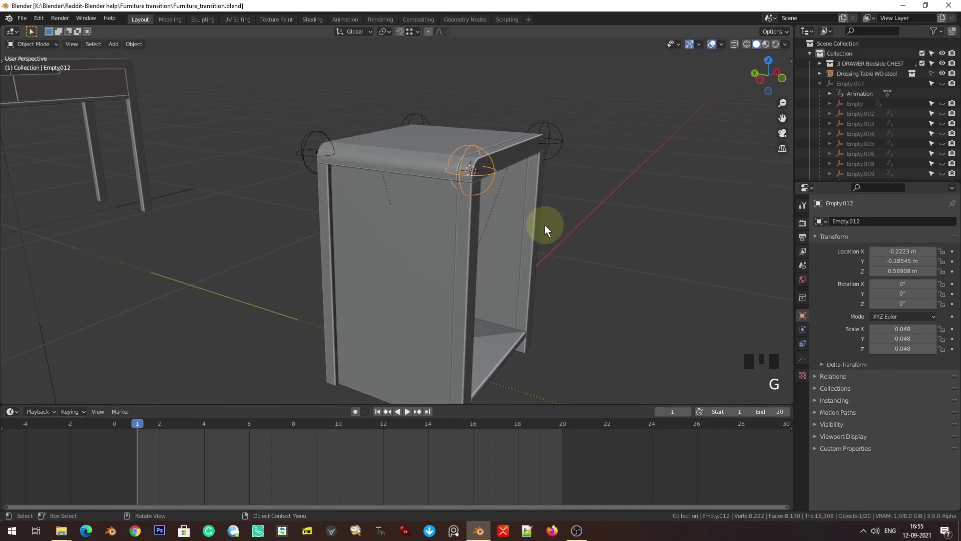
- Examine the legs' mesh in wireframe edit mode by box-selecting the front leg's top area, and return to solid object view
{"action": "scroll", "coordinate": [491, 223], "scroll_direction": "up", "scroll_amount": 2}
{"action": "middle_click_drag", "start_coordinate": [515, 238], "coordinate": [485, 233], "text": "shift"}
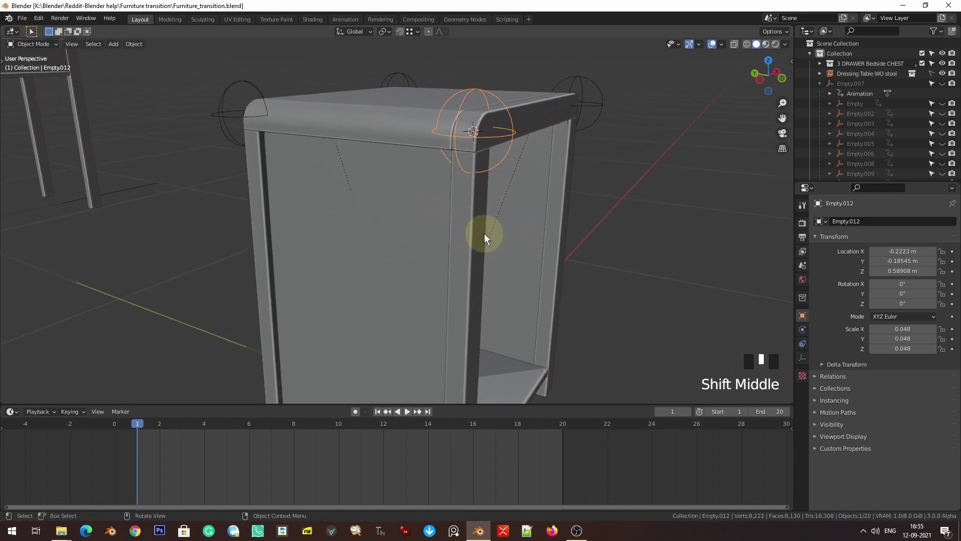
{"action": "left_click", "coordinate": [476, 221]}
{"action": "key", "text": "Tab"}
{"action": "key", "text": "z"}
{"action": "left_click_drag", "start_coordinate": [440, 122], "coordinate": [546, 191]}
{"action": "key", "text": "Tab"}
{"action": "key", "text": "z"}
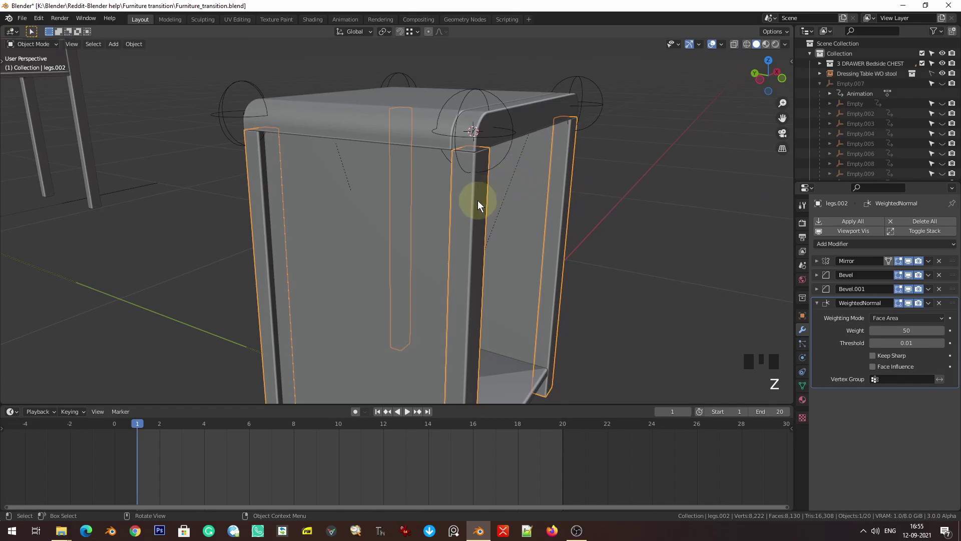
- Save the file
{"action": "key", "text": "ctrl+s"}
{"action": "key", "text": "z"}
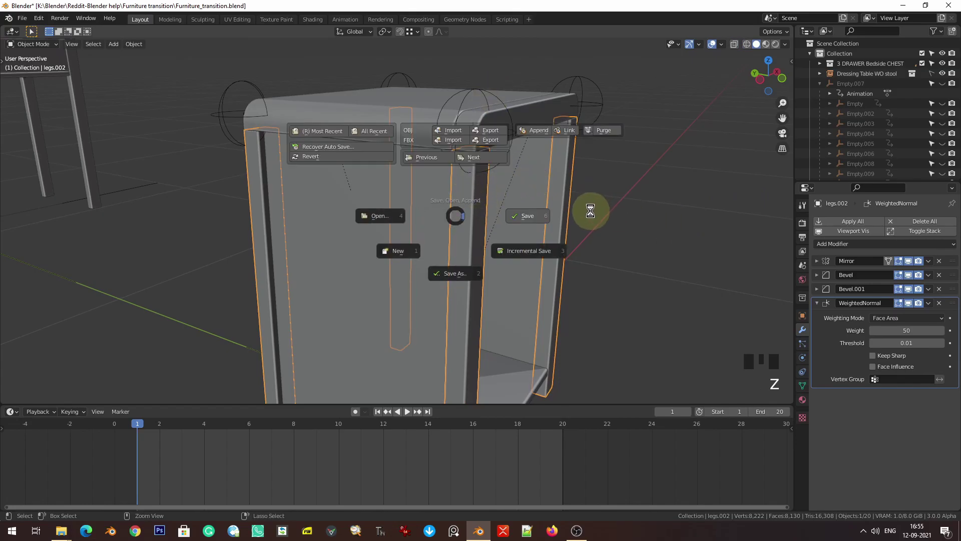
{"action": "left_click", "coordinate": [537, 221]}
- Insert a Location keyframe at frame 1 for the four sphere empties at the chest's top corners
{"action": "scroll", "coordinate": [537, 219], "scroll_direction": "down", "scroll_amount": 3}
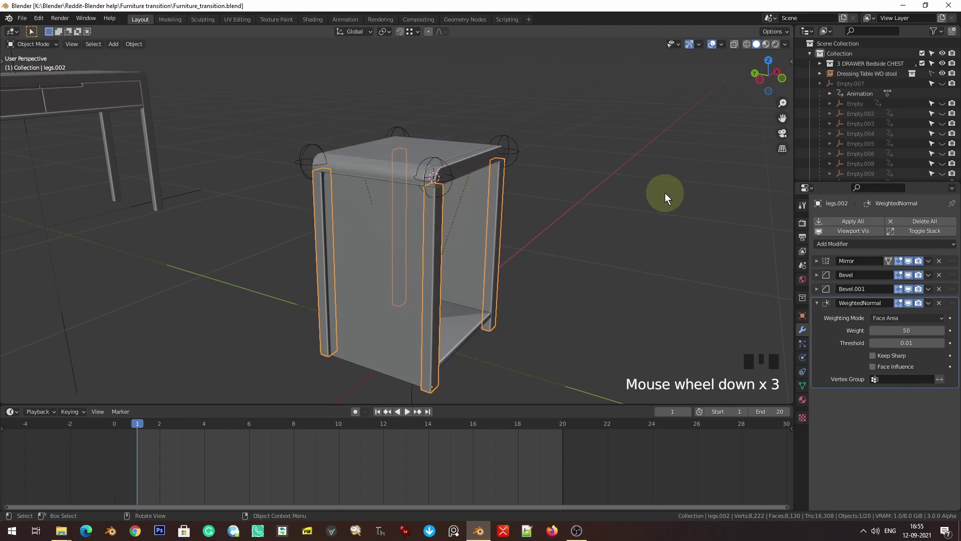
{"action": "left_click", "coordinate": [300, 151]}
{"action": "left_click", "coordinate": [439, 165], "text": "shift"}
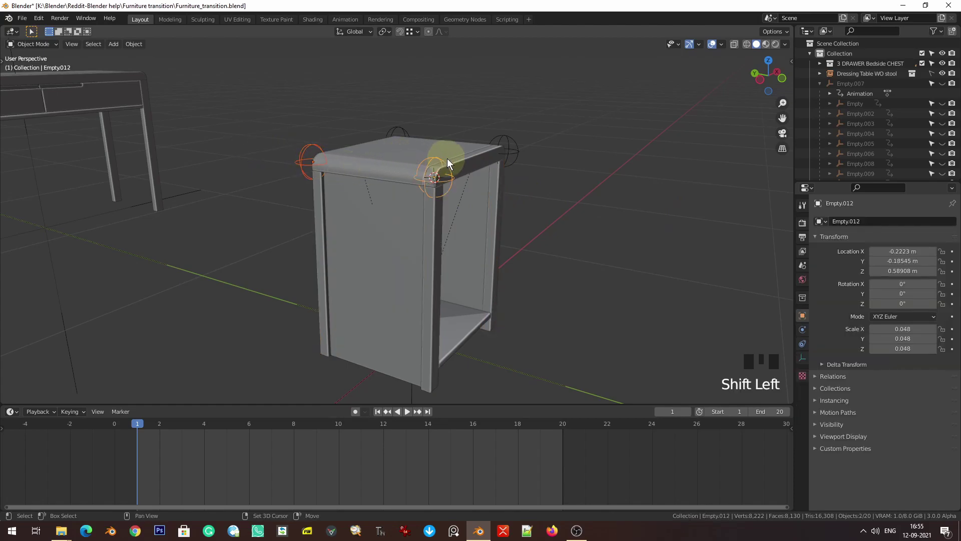
{"action": "left_click", "coordinate": [503, 141], "text": "shift"}
{"action": "left_click", "coordinate": [402, 131], "text": "shift"}
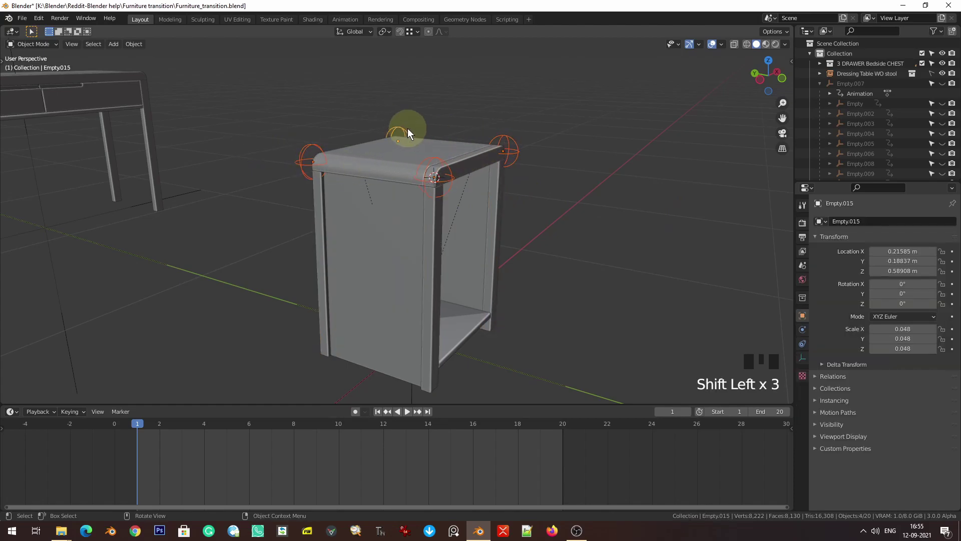
{"action": "key", "text": "KP_1"}
{"action": "key", "text": "ctrl+s"}
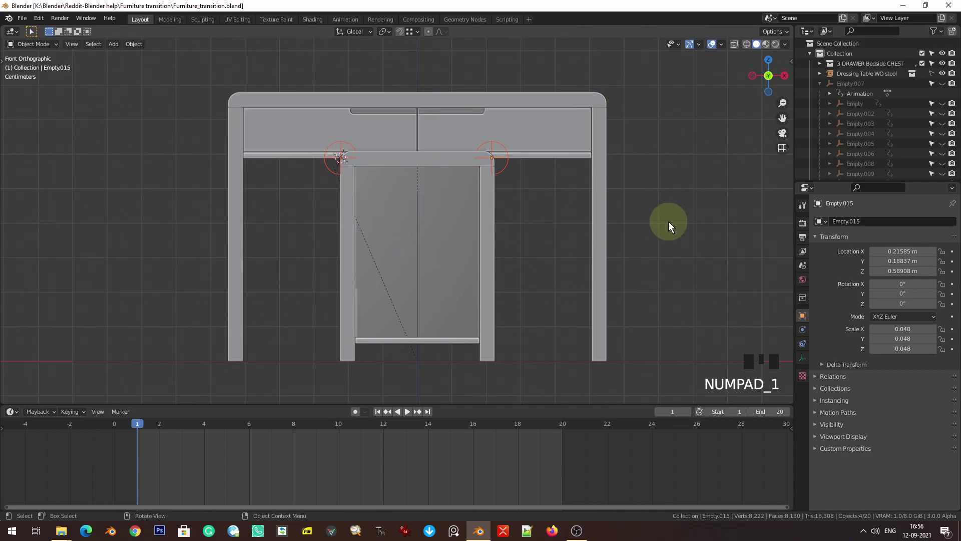
{"action": "scroll", "coordinate": [416, 203], "scroll_direction": "up", "scroll_amount": 3}
{"action": "middle_click_drag", "start_coordinate": [416, 204], "coordinate": [435, 243], "text": "shift"}
{"action": "scroll", "coordinate": [392, 281], "scroll_direction": "down", "scroll_amount": 1}
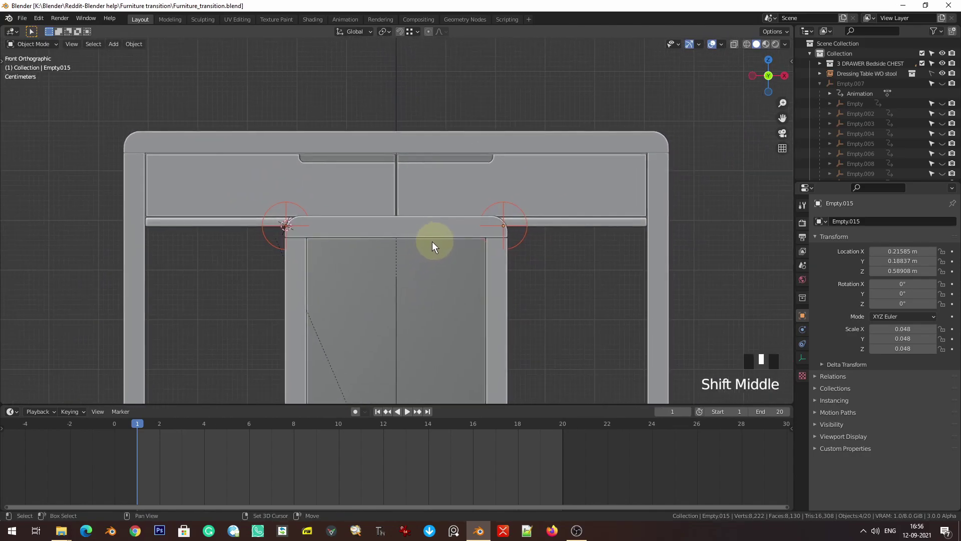
{"action": "key", "text": "i"}
{"action": "left_click", "coordinate": [427, 247]}
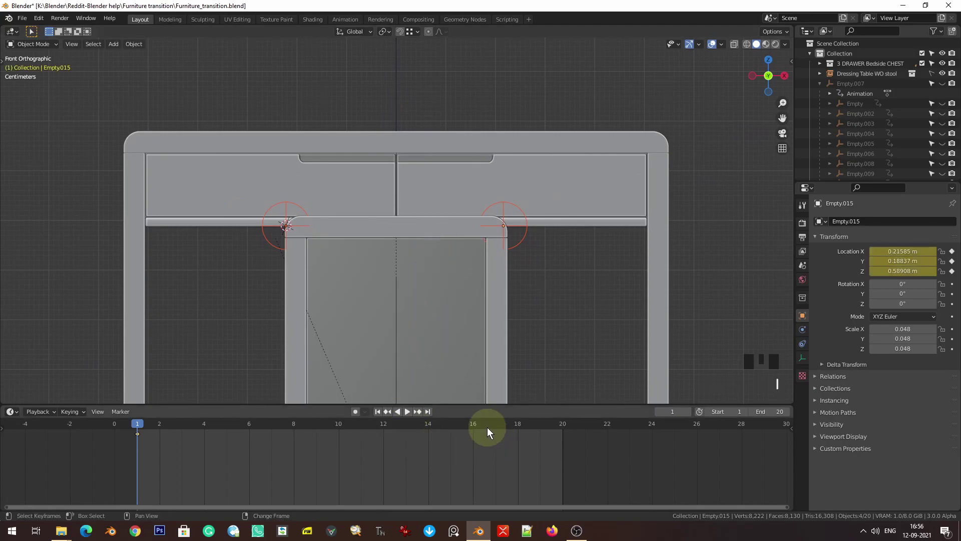
- At frame 20, raise the four sphere empties along Z to 0.75915 m so the chest top matches the dressing table's top height
{"action": "key", "text": "shift+Right"}
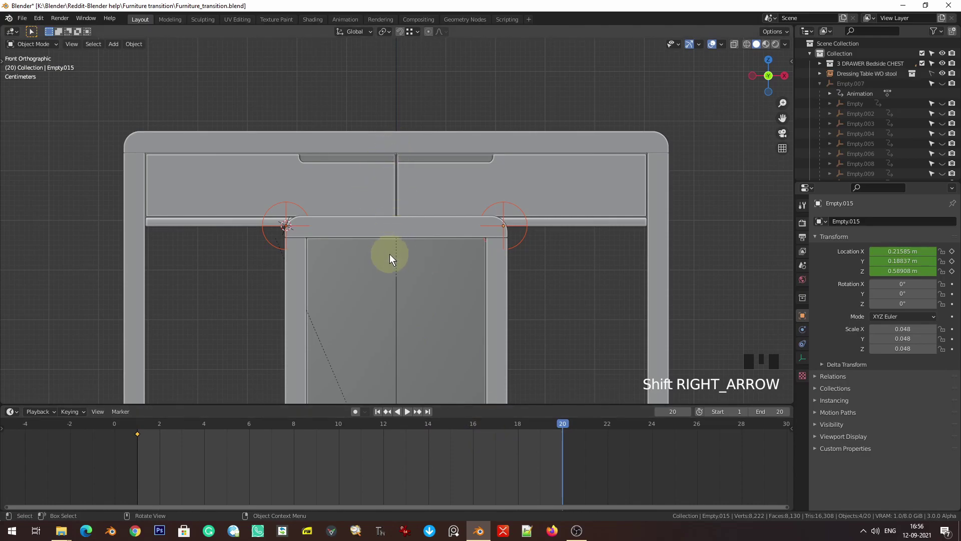
{"action": "key", "text": "g"}
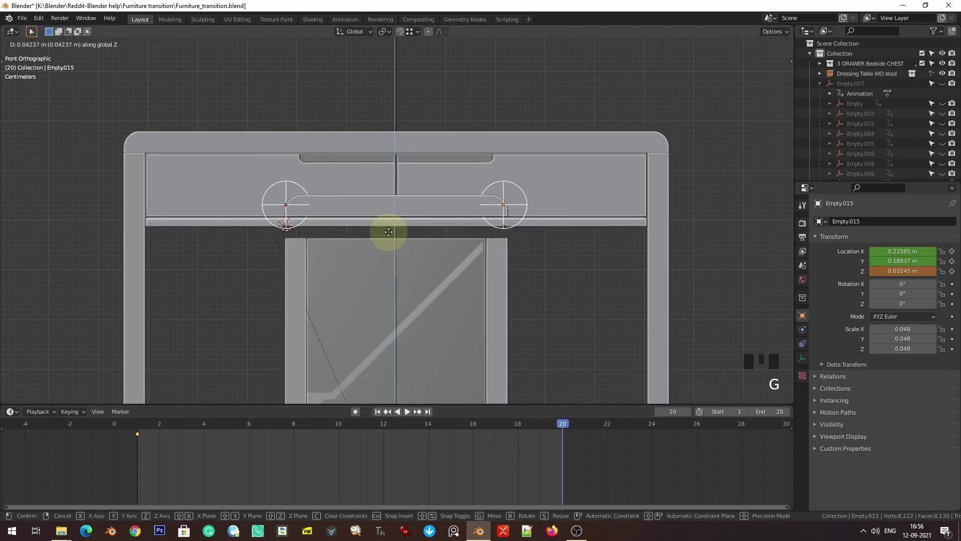
{"action": "left_click", "coordinate": [395, 162]}
{"action": "scroll", "coordinate": [520, 126], "scroll_direction": "up", "scroll_amount": 3}
{"action": "middle_click_drag", "start_coordinate": [520, 126], "coordinate": [500, 101], "text": "shift"}
{"action": "scroll", "coordinate": [498, 114], "scroll_direction": "down", "scroll_amount": 1}
{"action": "scroll", "coordinate": [498, 116], "scroll_direction": "down", "scroll_amount": 2}
{"action": "middle_click_drag", "start_coordinate": [525, 176], "coordinate": [514, 176], "text": "shift"}
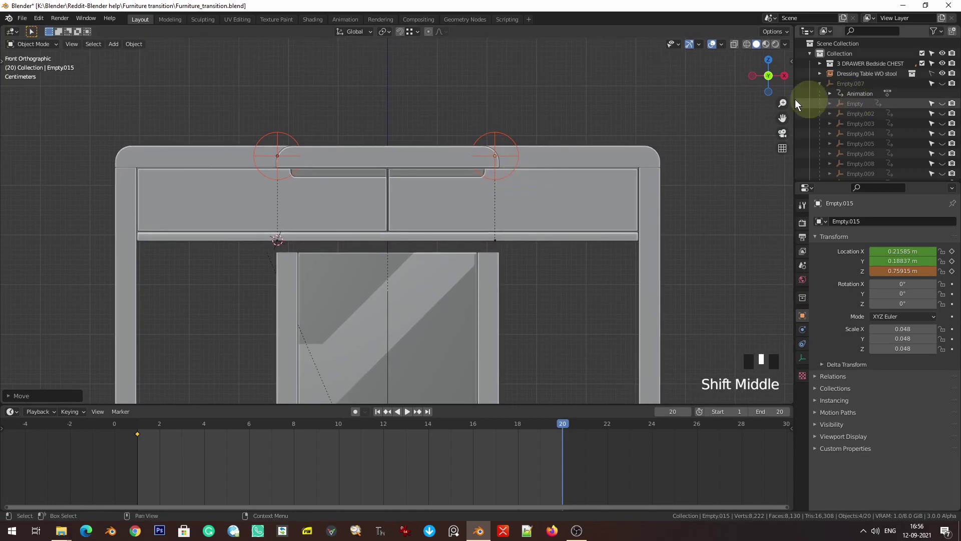
- Restrict transforms to Locations only and scale the four empties apart along X to the dressing table's width, placing Empty.015 at X 0.54057 m
{"action": "left_click", "coordinate": [776, 31]}
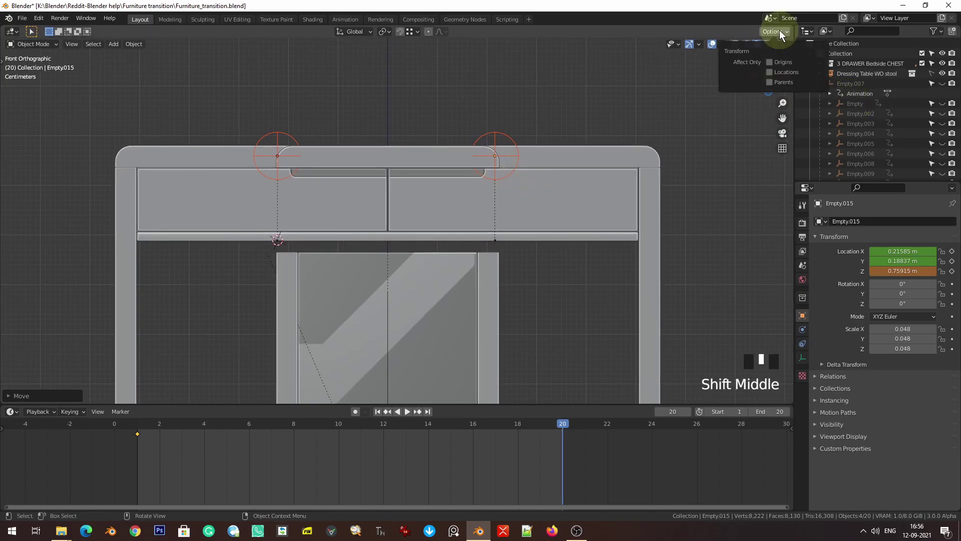
{"action": "left_click", "coordinate": [780, 70]}
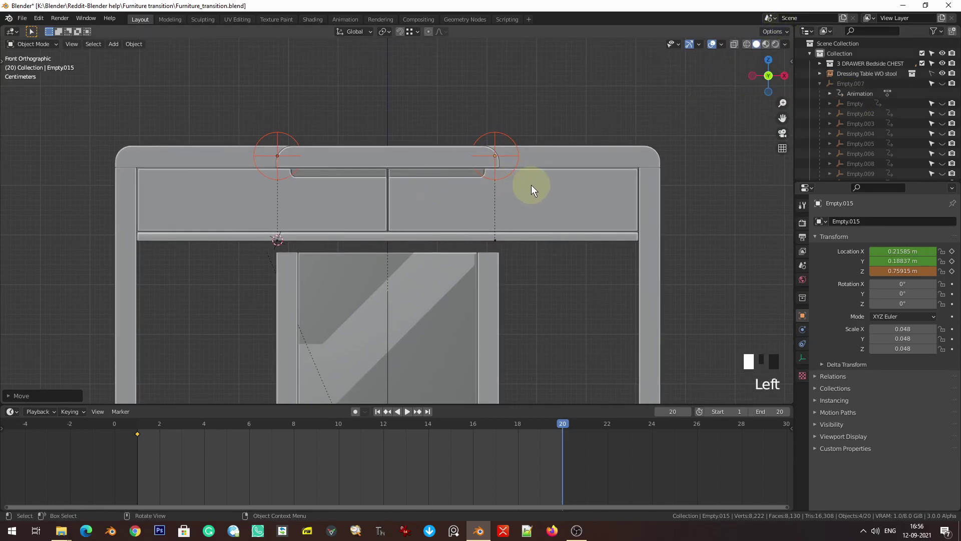
{"action": "key", "text": "s"}
{"action": "key", "text": "x"}
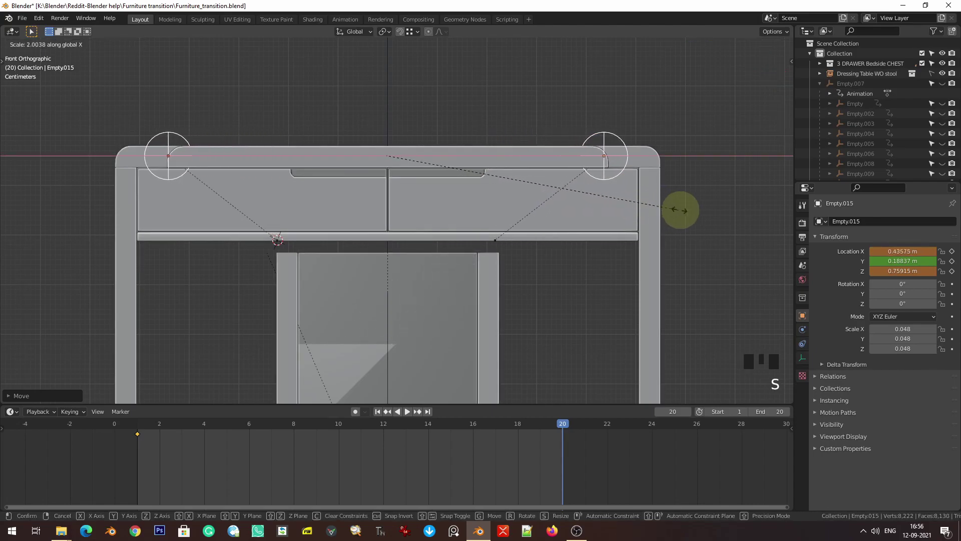
{"action": "left_click", "coordinate": [30, 217]}
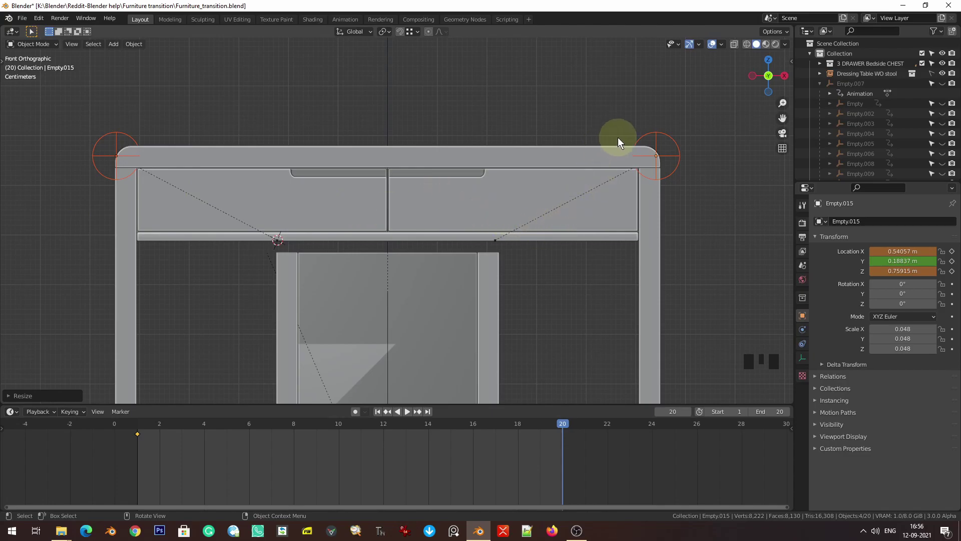
- Insert a Location keyframe for the four empties at frame 20 and play the animation from frame 1
{"action": "key", "text": "i"}
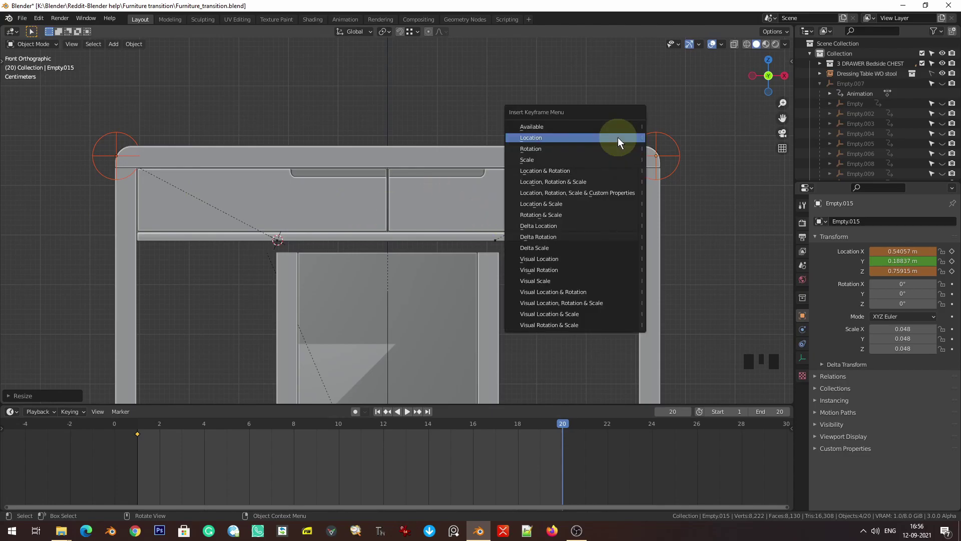
{"action": "left_click", "coordinate": [618, 137]}
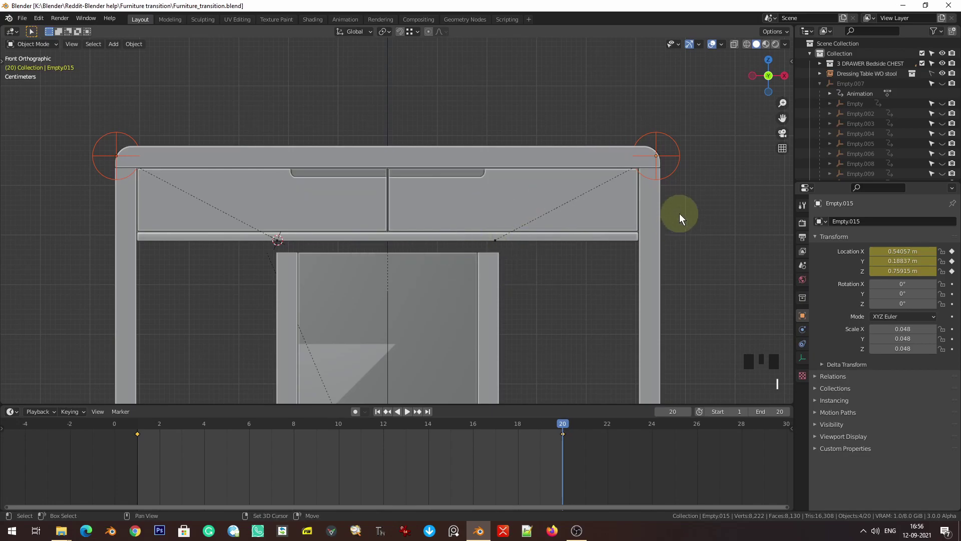
{"action": "key", "text": "shift+Left"}
{"action": "key", "text": "space"}
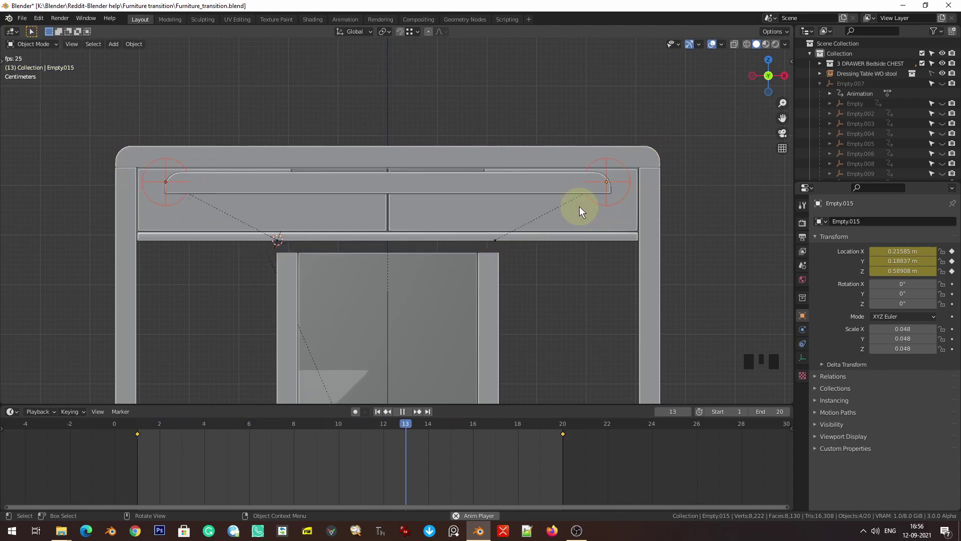
{"action": "key", "text": "space"}
- Isolate the chest's lower slab in local view and collapse its modifier stack
{"action": "key", "text": "grave"}
{"action": "scroll", "coordinate": [515, 242], "scroll_direction": "down", "scroll_amount": 4}
{"action": "middle_click_drag", "start_coordinate": [514, 242], "coordinate": [457, 249], "text": "shift"}
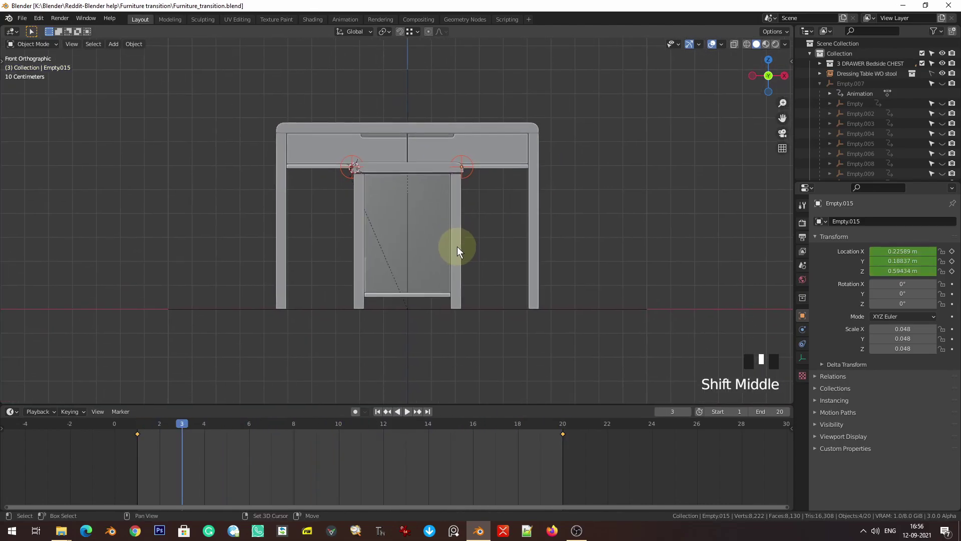
{"action": "left_click", "coordinate": [394, 295]}
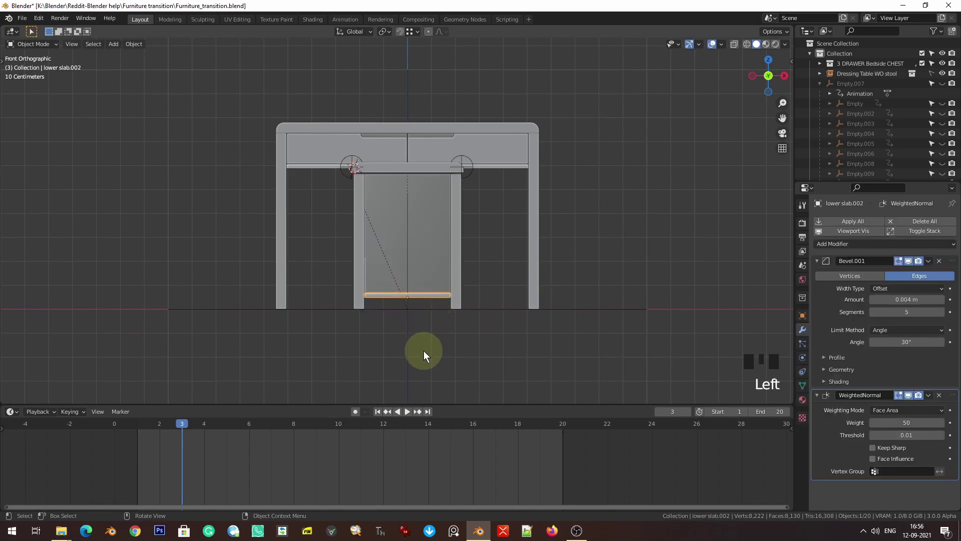
{"action": "mouse_move", "coordinate": [425, 325]}
{"action": "middle_mouse_down"}
{"action": "mouse_move", "coordinate": [485, 354]}
{"action": "mouse_move", "coordinate": [439, 333]}
{"action": "middle_mouse_up"}
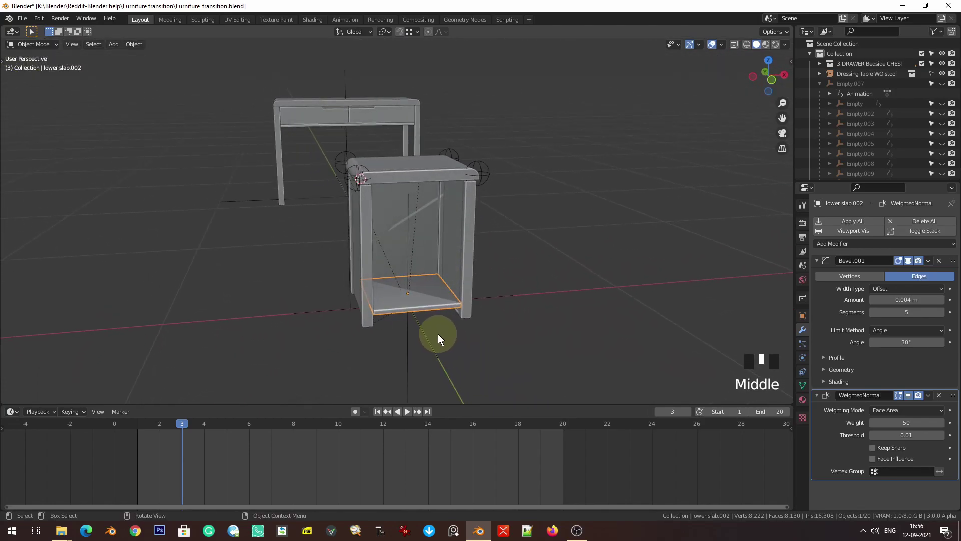
{"action": "key", "text": "KP_Divide"}
{"action": "middle_click_drag", "start_coordinate": [438, 333], "coordinate": [260, 277]}
{"action": "scroll", "coordinate": [322, 292], "scroll_direction": "down", "scroll_amount": 2}
{"action": "scroll", "coordinate": [392, 300], "scroll_direction": "down", "scroll_amount": 1}
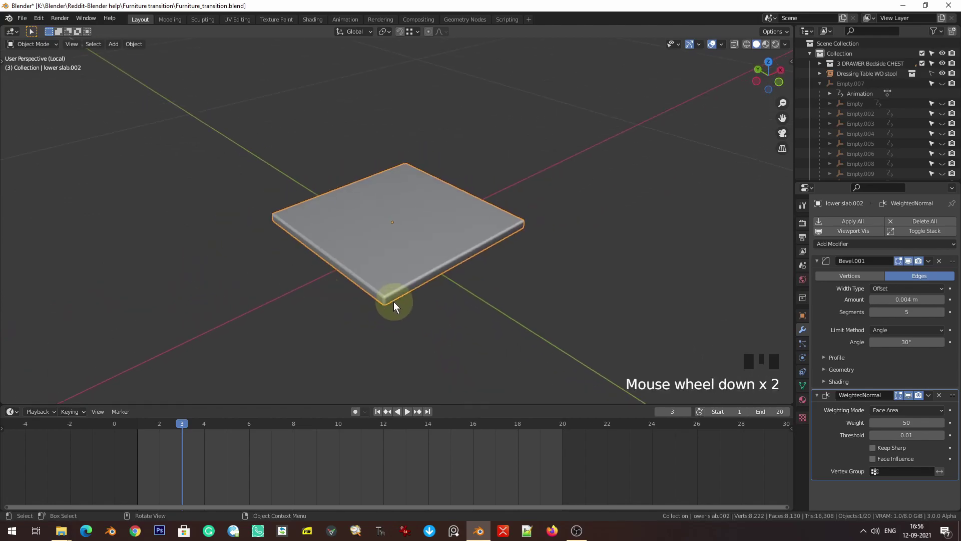
{"action": "middle_click_drag", "start_coordinate": [392, 300], "coordinate": [385, 287]}
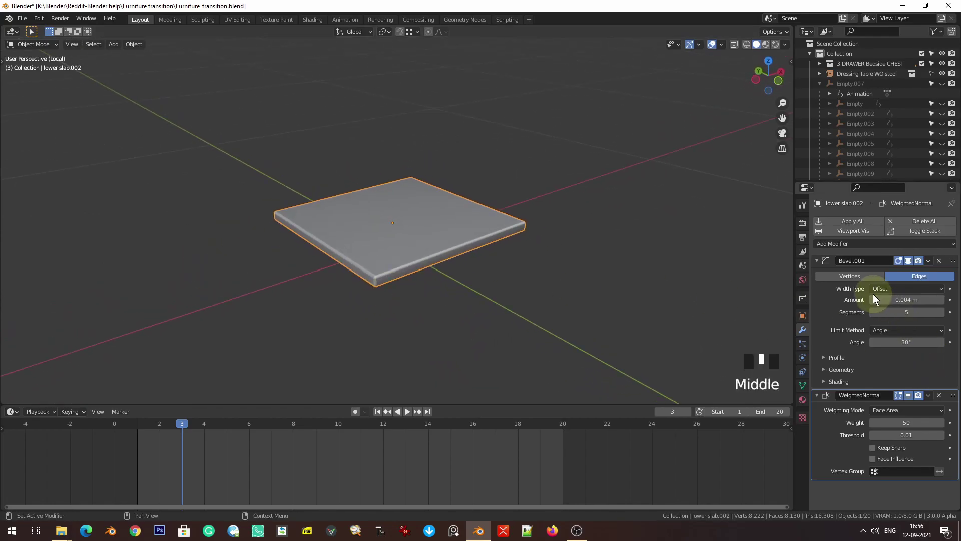
{"action": "left_click", "coordinate": [925, 231]}
- Place the 3D cursor at the lower slab's front-left corner and add a Cube empty there
{"action": "middle_click_drag", "start_coordinate": [370, 269], "coordinate": [373, 299]}
{"action": "right_click", "coordinate": [366, 286], "text": "shift"}
{"action": "key", "text": "Tab"}
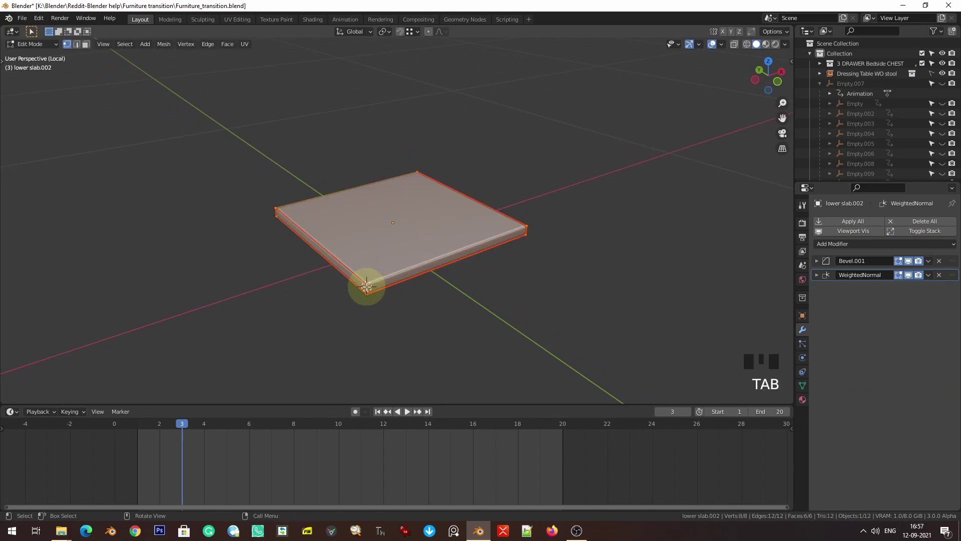
{"action": "key", "text": "Tab"}
{"action": "key", "text": "shift+a"}
{"action": "mouse_move", "coordinate": [360, 278]}
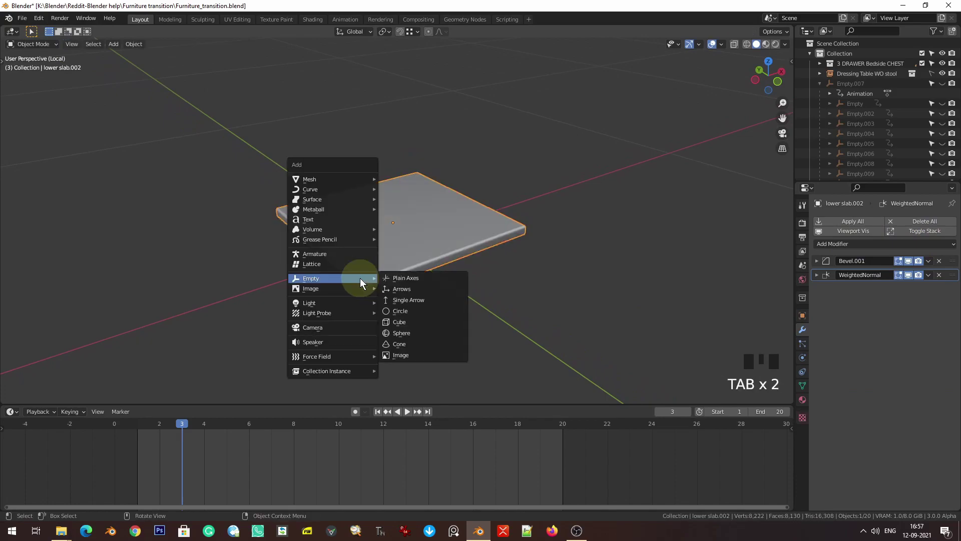
{"action": "left_click", "coordinate": [414, 323]}
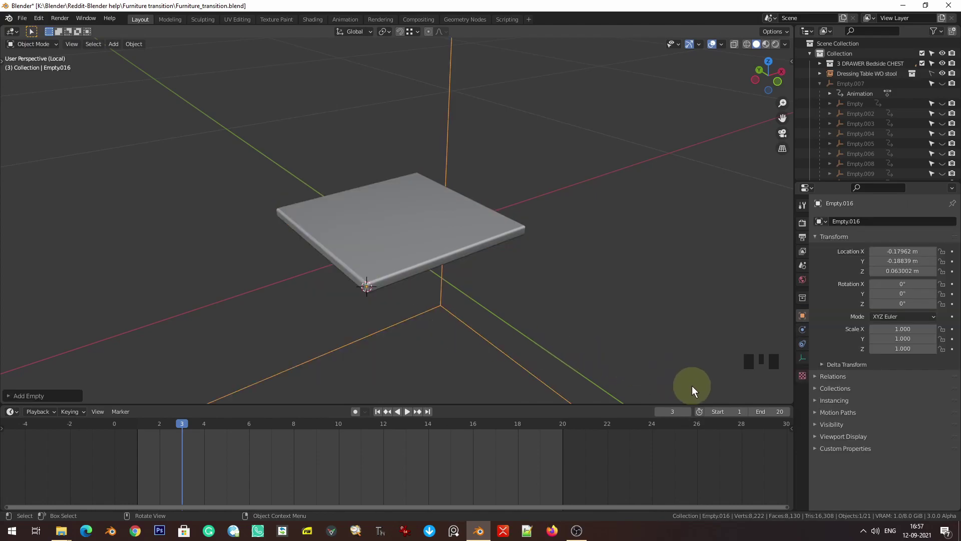
{"action": "key", "text": "s"}
{"action": "scroll", "coordinate": [449, 301], "scroll_direction": "down", "scroll_amount": 8}
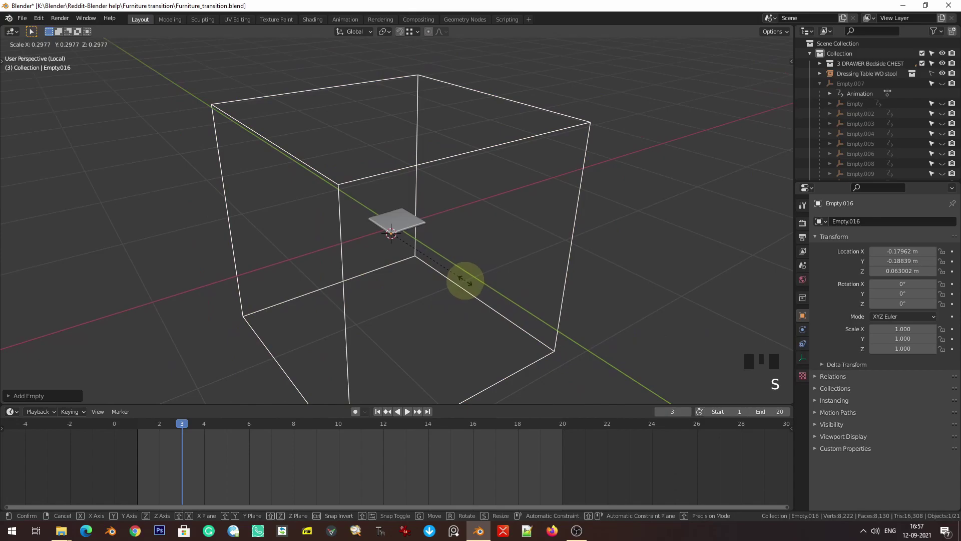
{"action": "left_click", "coordinate": [415, 249]}
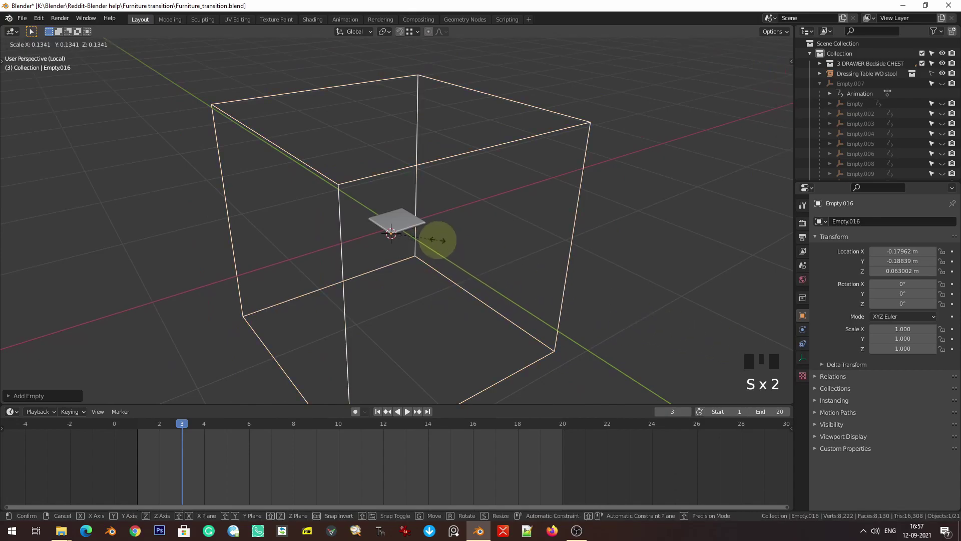
{"action": "left_click", "coordinate": [440, 243]}
- Turn off the Locations-only transform restriction and scale the cube empty down to about 0.024 around the slab's corner
{"action": "left_click", "coordinate": [772, 32]}
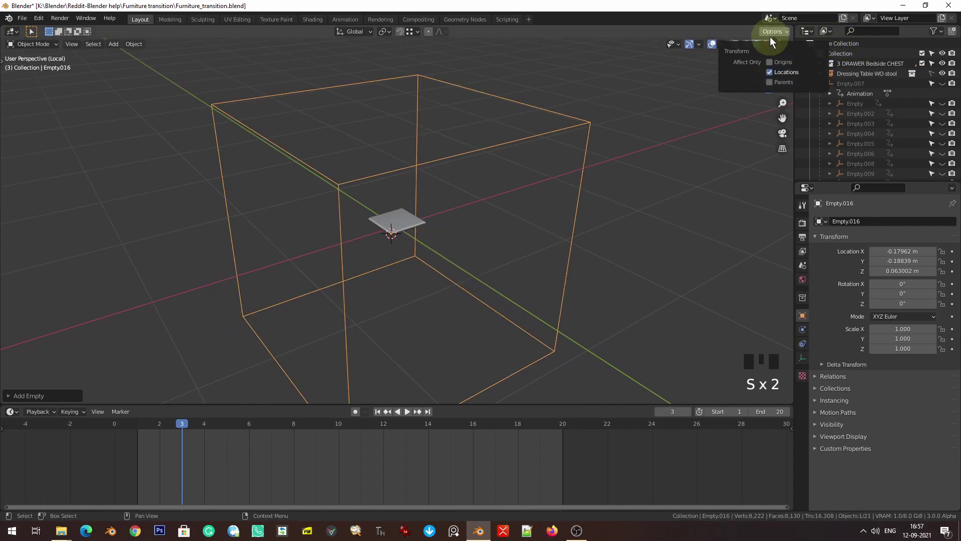
{"action": "left_click", "coordinate": [784, 74]}
{"action": "key", "text": "s"}
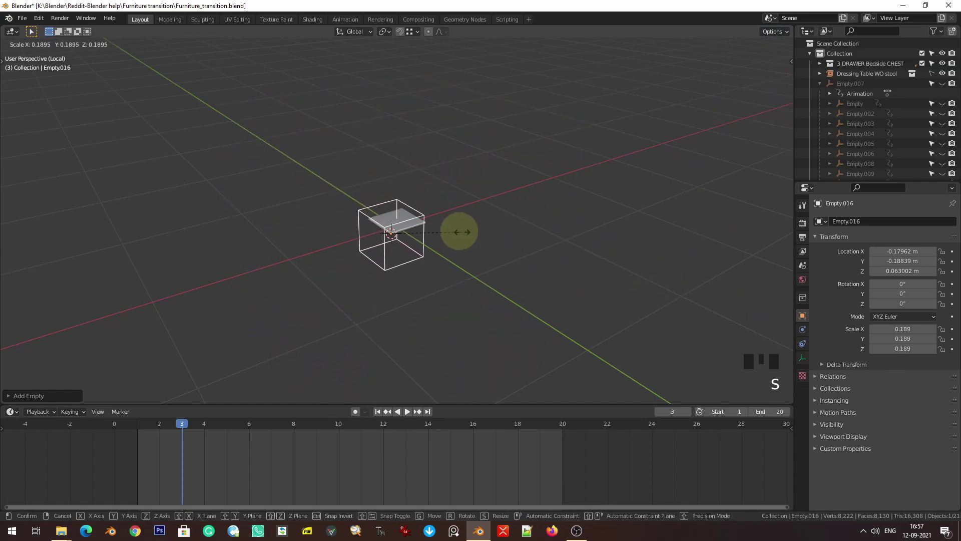
{"action": "left_click", "coordinate": [421, 228]}
{"action": "key", "text": "KP_Decimal"}
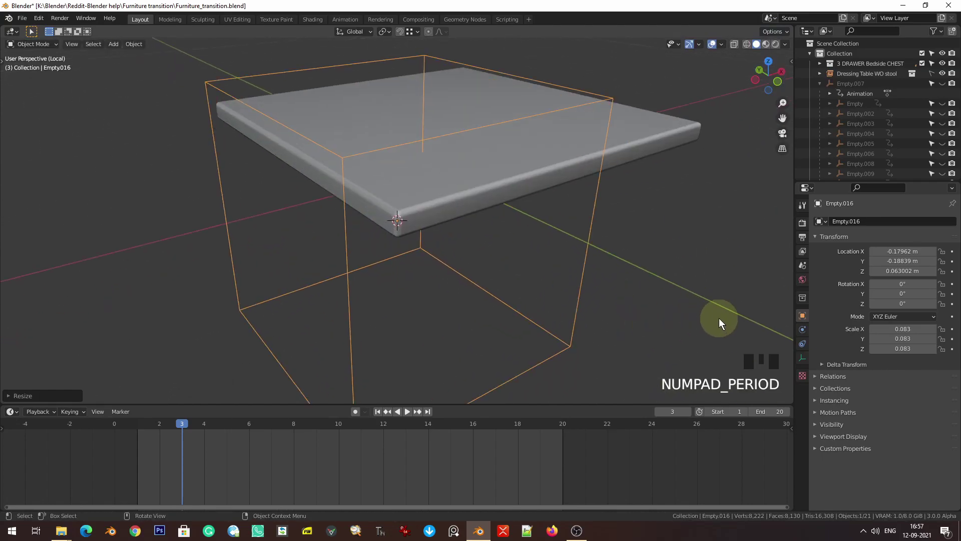
{"action": "key", "text": "s"}
{"action": "left_click", "coordinate": [479, 250]}
- Hook the lower slab's two front-left corner vertices to the cube empty as the selected object
{"action": "middle_click_drag", "start_coordinate": [479, 251], "coordinate": [514, 241]}
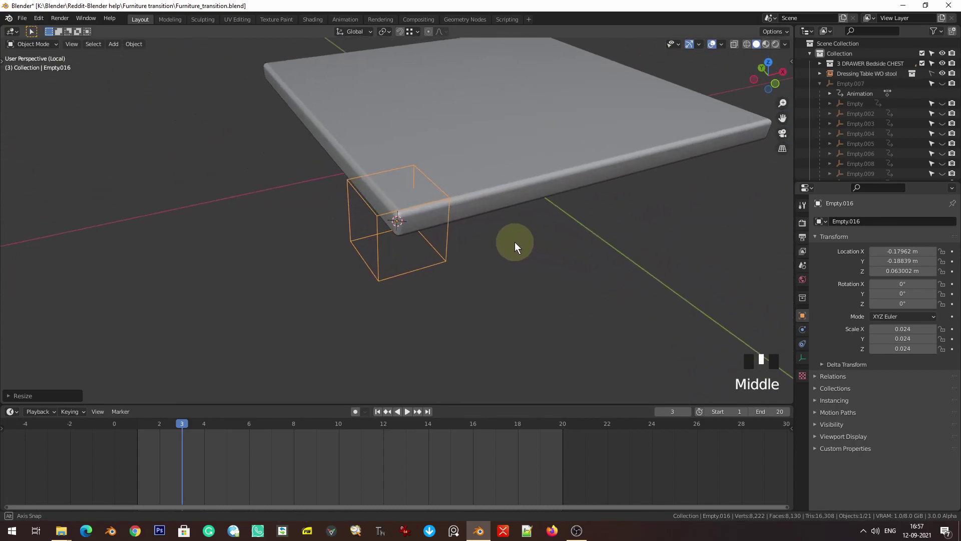
{"action": "left_click", "coordinate": [490, 194], "text": "shift"}
{"action": "key", "text": "Tab"}
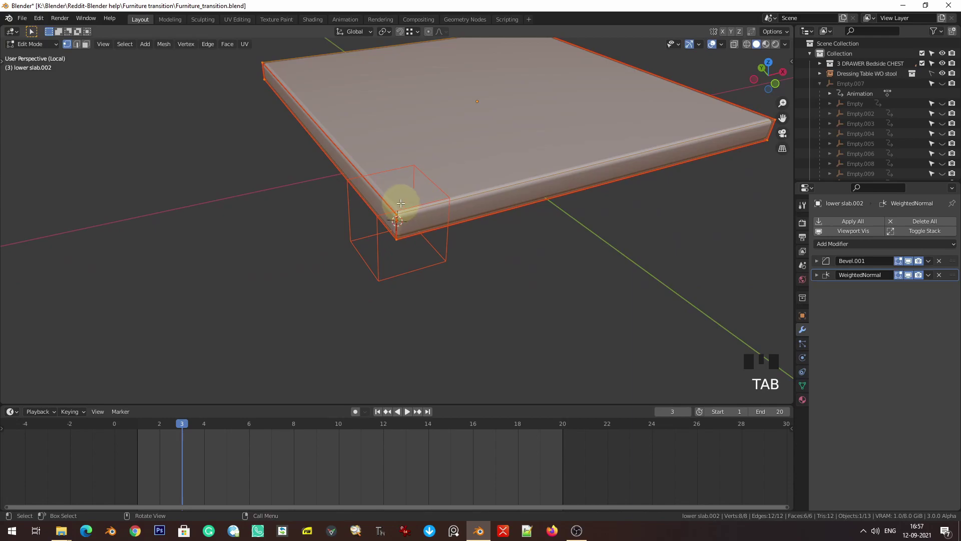
{"action": "left_click", "coordinate": [468, 300]}
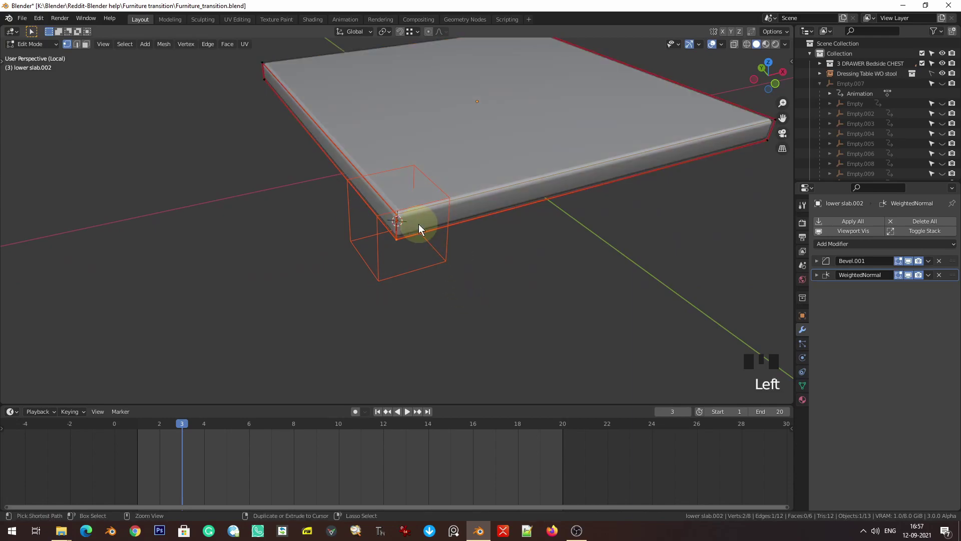
{"action": "key", "text": "ctrl+h"}
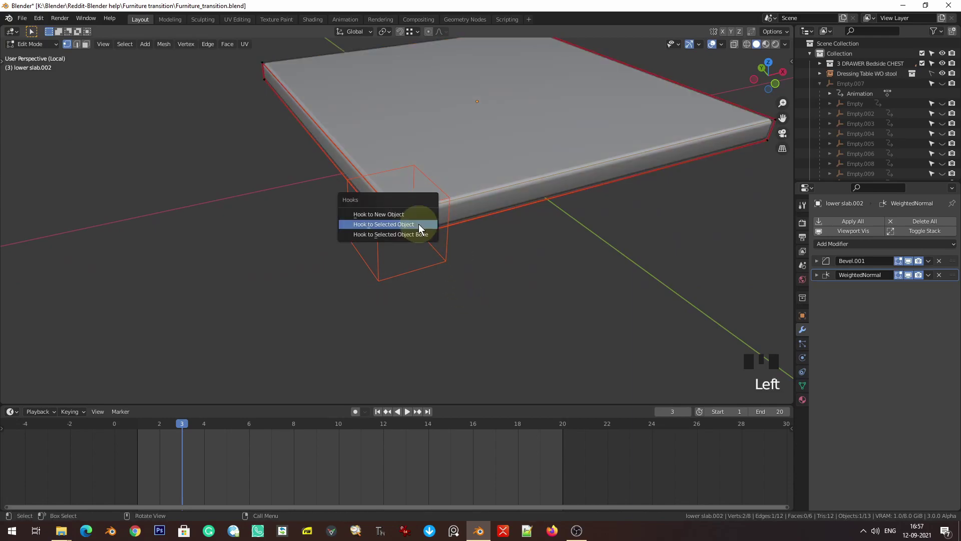
{"action": "left_click", "coordinate": [418, 224]}
{"action": "key", "text": "Tab"}
- Test-move the cube empty at the slab's corner without keeping the move
{"action": "left_click", "coordinate": [398, 273]}
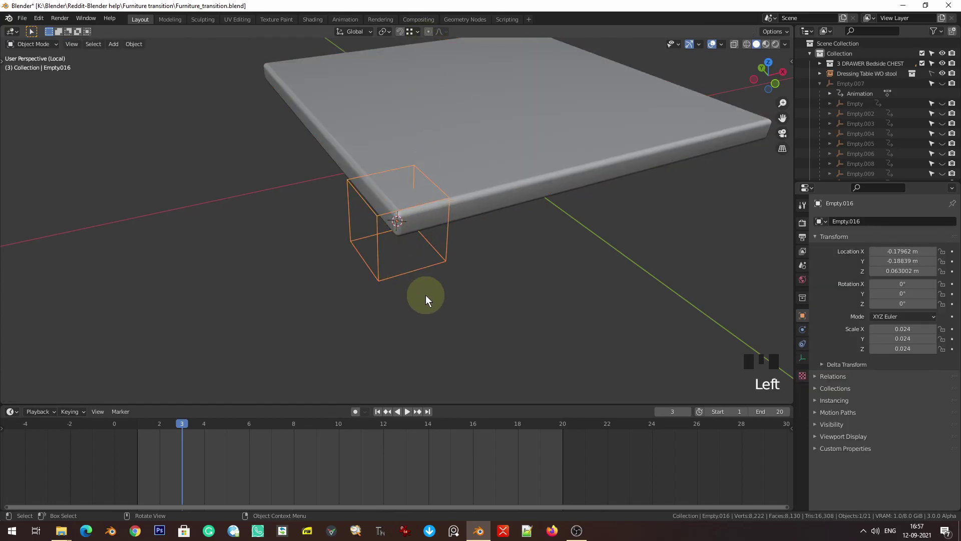
{"action": "key", "text": "g"}
{"action": "right_click", "coordinate": [387, 248]}
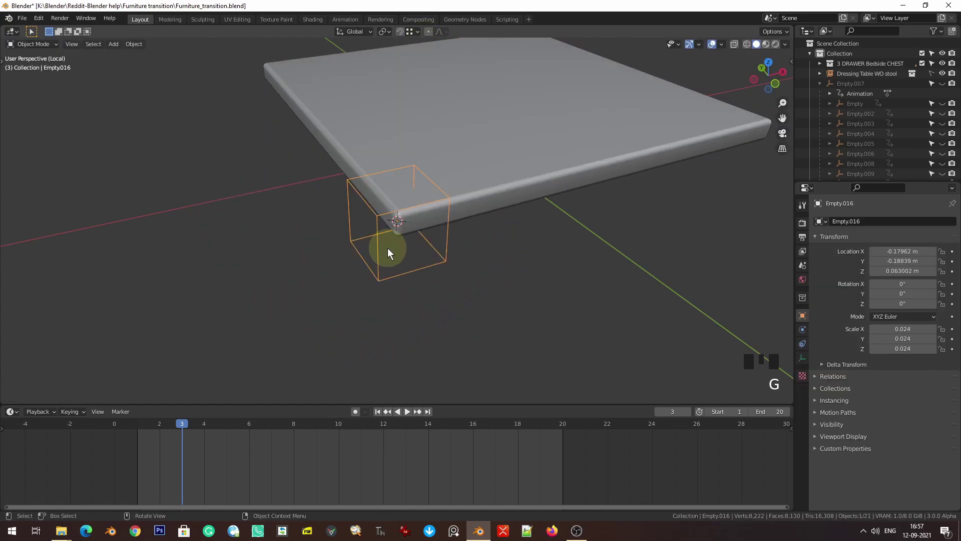
- Duplicate the slab's front-left cube empty about 0.35 m along Y to the back-left corner
{"action": "key", "text": "KP_7"}
{"action": "scroll", "coordinate": [401, 242], "scroll_direction": "down", "scroll_amount": 3}
{"action": "middle_click_drag", "start_coordinate": [496, 230], "coordinate": [335, 323], "text": "shift"}
{"action": "scroll", "coordinate": [368, 355], "scroll_direction": "down", "scroll_amount": 1}
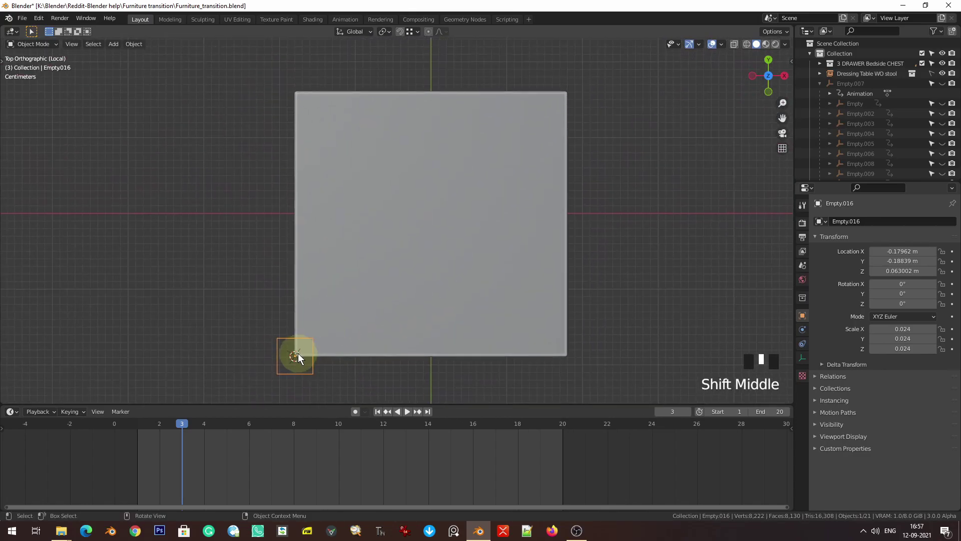
{"action": "key", "text": "shift+d"}
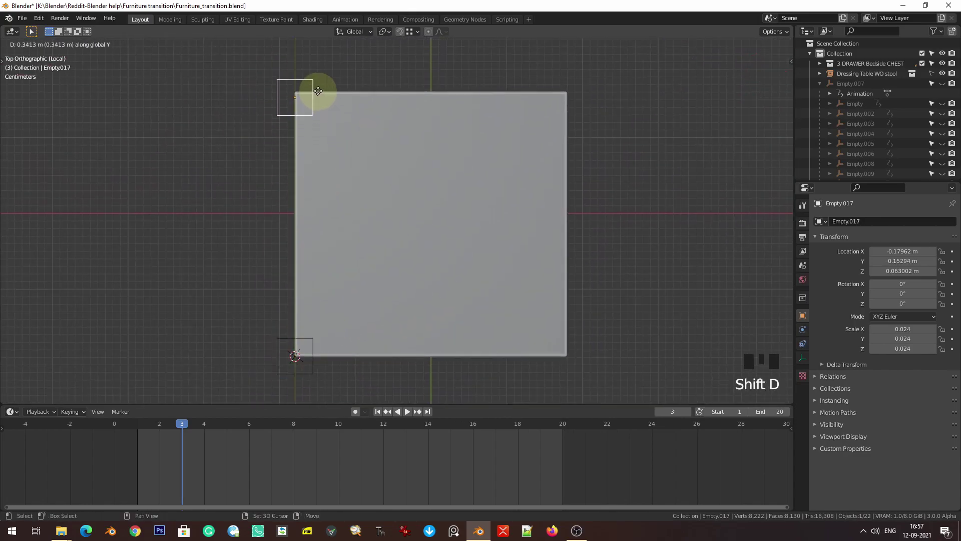
{"action": "left_click", "coordinate": [313, 38]}
- Duplicate the two left-hand cube empties about 0.36 m along X to the slab's right corners
{"action": "left_click", "coordinate": [291, 374], "text": "shift"}
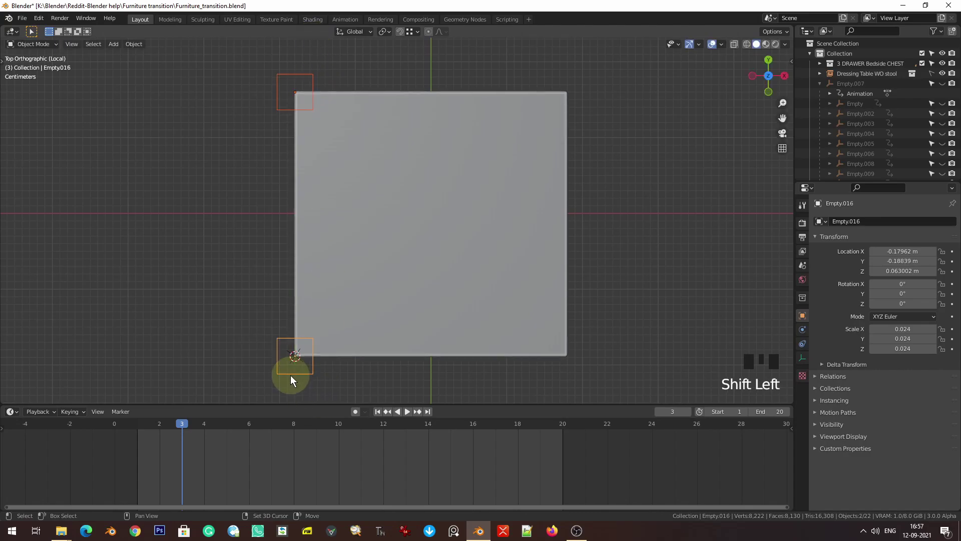
{"action": "key", "text": "shift+d"}
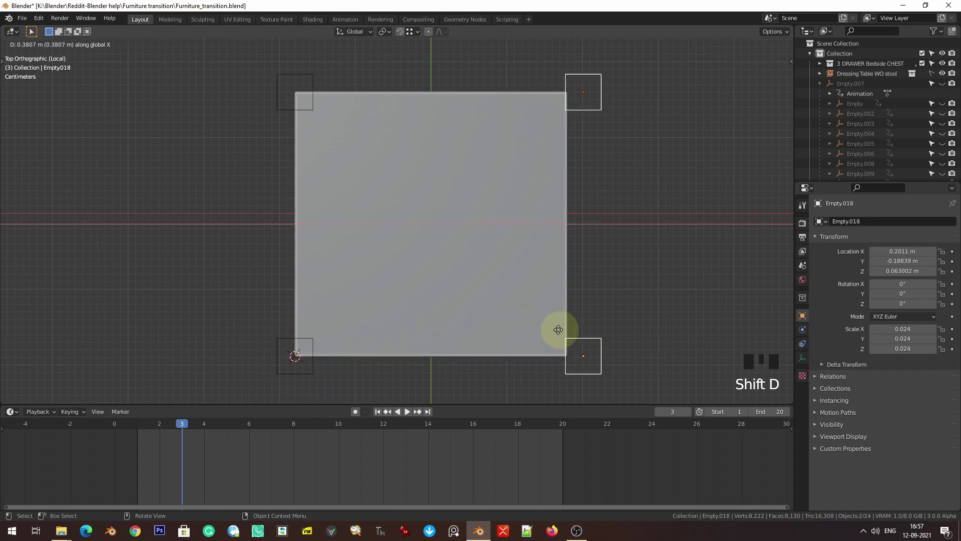
{"action": "left_click", "coordinate": [497, 331]}
- Hook the lower slab's two front-right corner vertices to the cube empty at that corner as the selected object
{"action": "middle_click_drag", "start_coordinate": [532, 326], "coordinate": [567, 209]}
{"action": "left_click", "coordinate": [445, 186]}
{"action": "left_click", "coordinate": [433, 188]}
{"action": "left_click", "coordinate": [392, 161], "text": "shift"}
{"action": "key", "text": "Tab"}
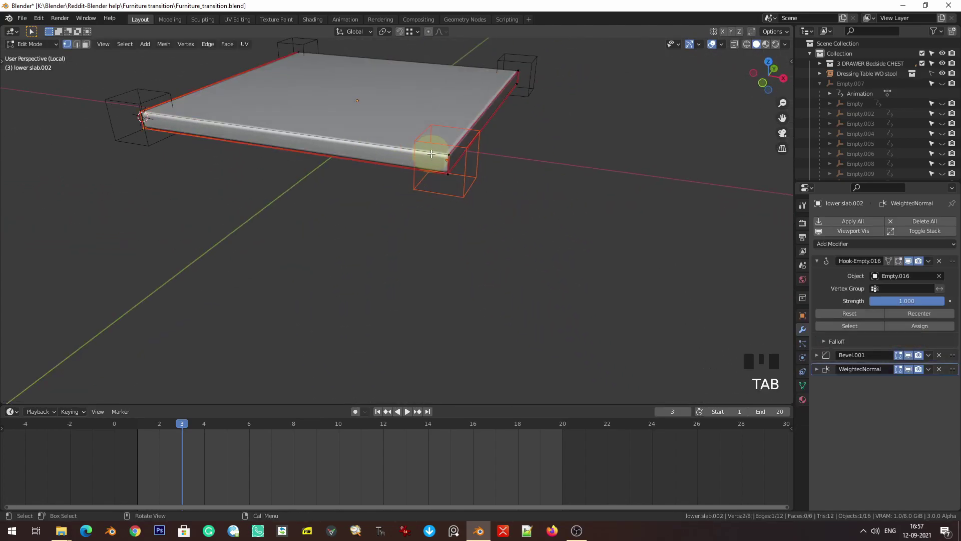
{"action": "left_click", "coordinate": [447, 160]}
{"action": "key", "text": "ctrl+h"}
{"action": "left_click", "coordinate": [462, 184]}
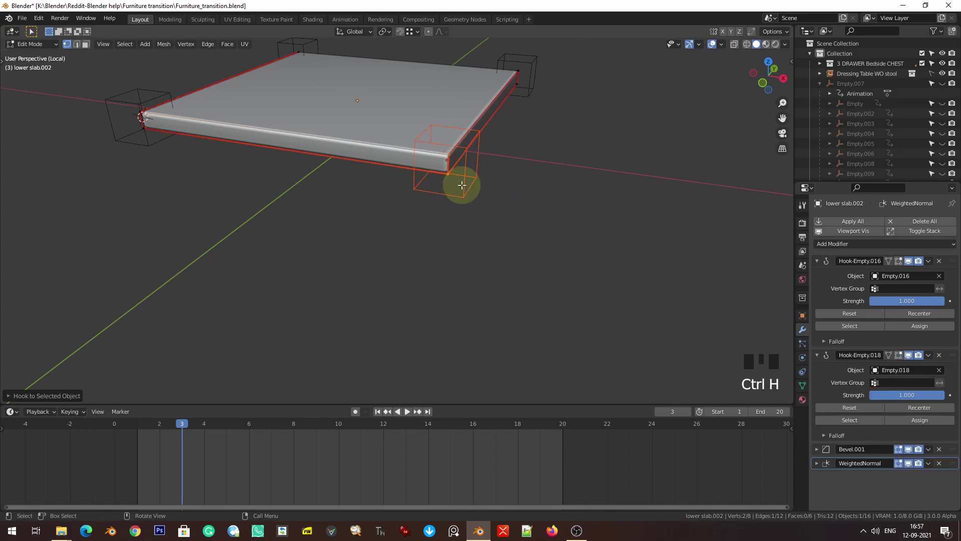
{"action": "key", "text": "Tab"}
- Hook the lower slab's two back-right corner vertices to the cube empty at that corner as the selected object
{"action": "middle_click_drag", "start_coordinate": [500, 253], "coordinate": [595, 250]}
{"action": "left_click", "coordinate": [615, 227]}
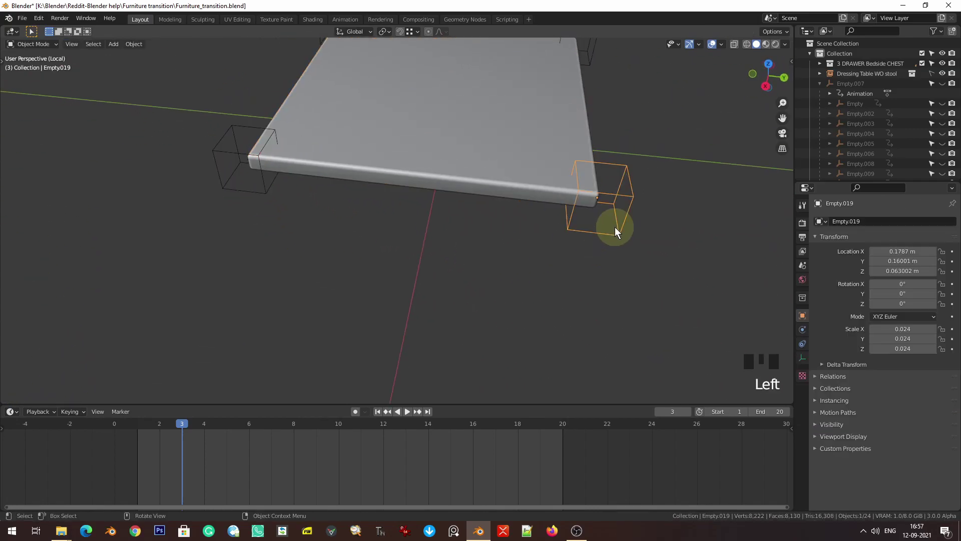
{"action": "left_click", "coordinate": [542, 191], "text": "shift"}
{"action": "key", "text": "Tab"}
{"action": "left_click", "coordinate": [623, 232]}
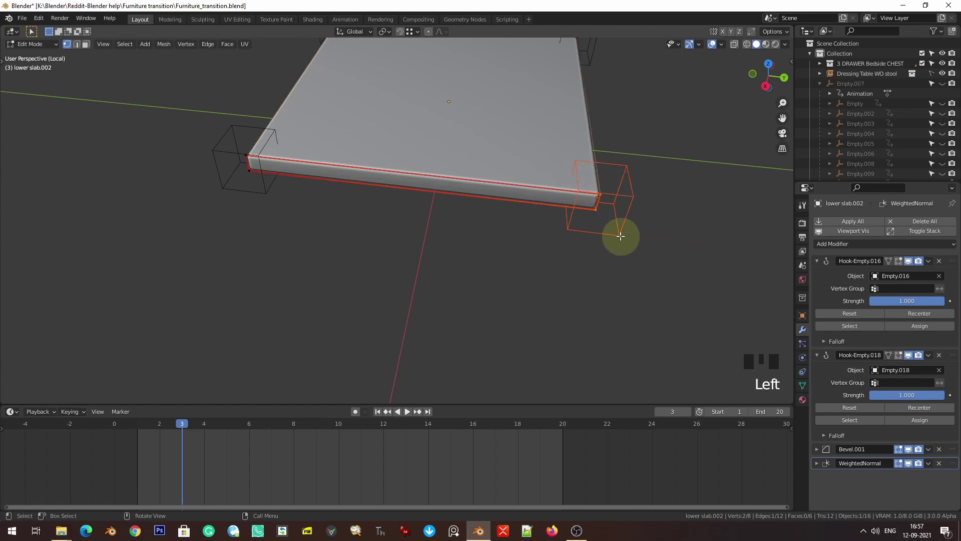
{"action": "key", "text": "ctrl+h"}
{"action": "left_click", "coordinate": [615, 221]}
{"action": "key", "text": "Tab"}
- Hook the lower slab's two back-left corner vertices to the remaining cube empty as the selected object
{"action": "middle_click_drag", "start_coordinate": [646, 199], "coordinate": [505, 193]}
{"action": "left_click", "coordinate": [493, 307]}
{"action": "scroll", "coordinate": [504, 303], "scroll_direction": "up", "scroll_amount": 3}
{"action": "middle_click_drag", "start_coordinate": [503, 303], "coordinate": [454, 174], "text": "shift"}
{"action": "left_click", "coordinate": [454, 174], "text": "shift"}
{"action": "key", "text": "Tab"}
{"action": "left_click_drag", "start_coordinate": [526, 171], "coordinate": [598, 230]}
{"action": "key", "text": "ctrl+h"}
{"action": "left_click", "coordinate": [595, 226]}
{"action": "key", "text": "Tab"}
{"action": "middle_click_drag", "start_coordinate": [566, 262], "coordinate": [524, 297]}
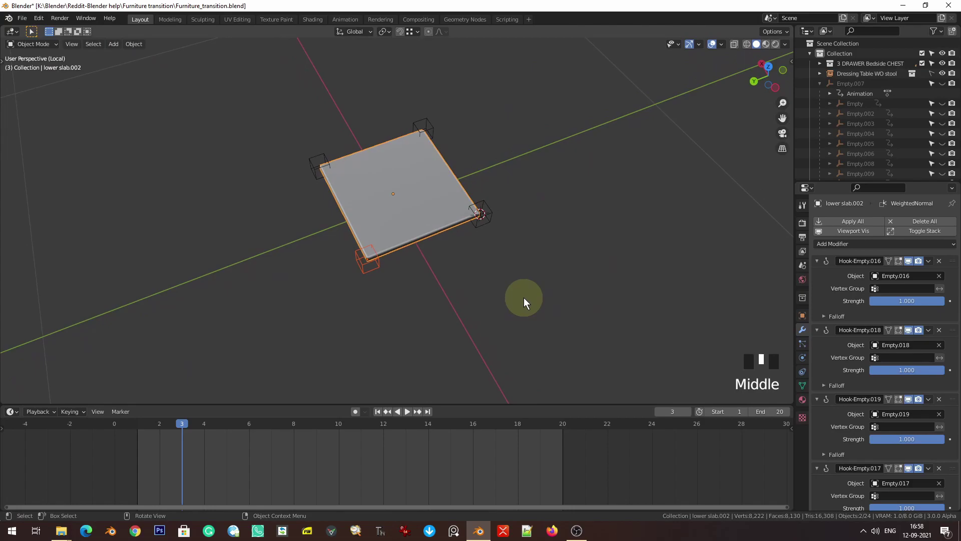
- Select the slab's four corner empties and restrict transforms to Locations only
{"action": "key", "text": "KP_7"}
{"action": "left_click", "coordinate": [442, 270]}
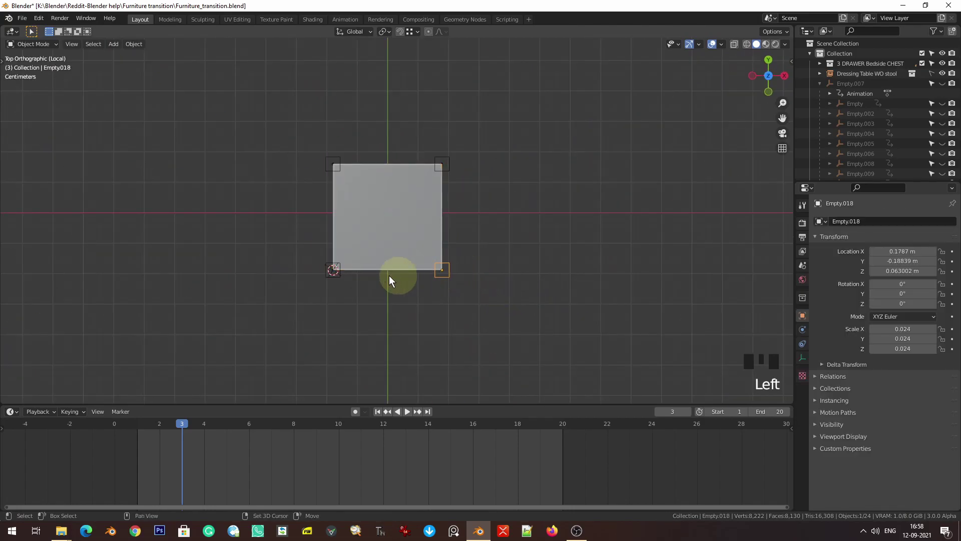
{"action": "left_click", "coordinate": [341, 276], "text": "shift"}
{"action": "left_click", "coordinate": [332, 161], "text": "shift"}
{"action": "left_click", "coordinate": [443, 161], "text": "shift"}
{"action": "left_click", "coordinate": [773, 31]}
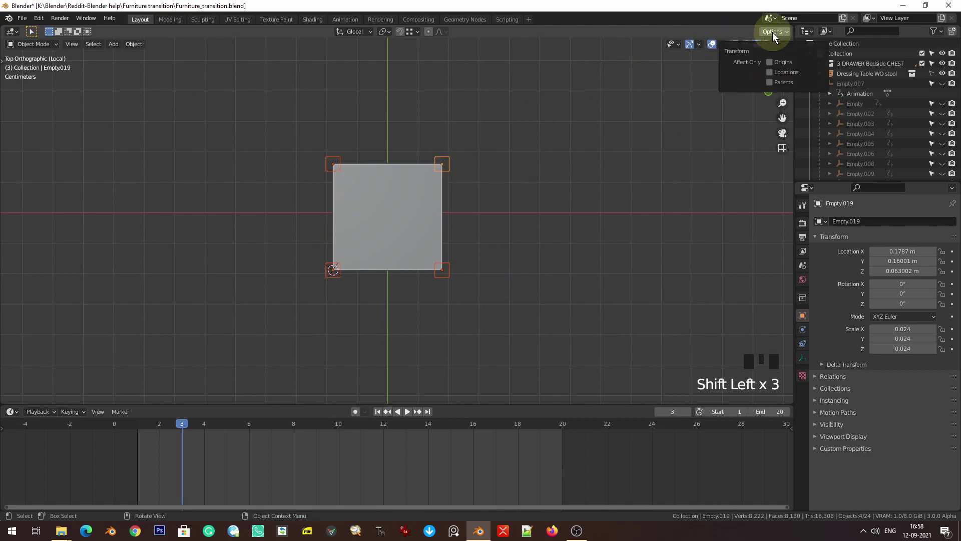
{"action": "left_click", "coordinate": [776, 74]}
- Try scaling the four corner empties, first freely and then along X, without keeping the result
{"action": "scroll", "coordinate": [577, 216], "scroll_direction": "down", "scroll_amount": 3}
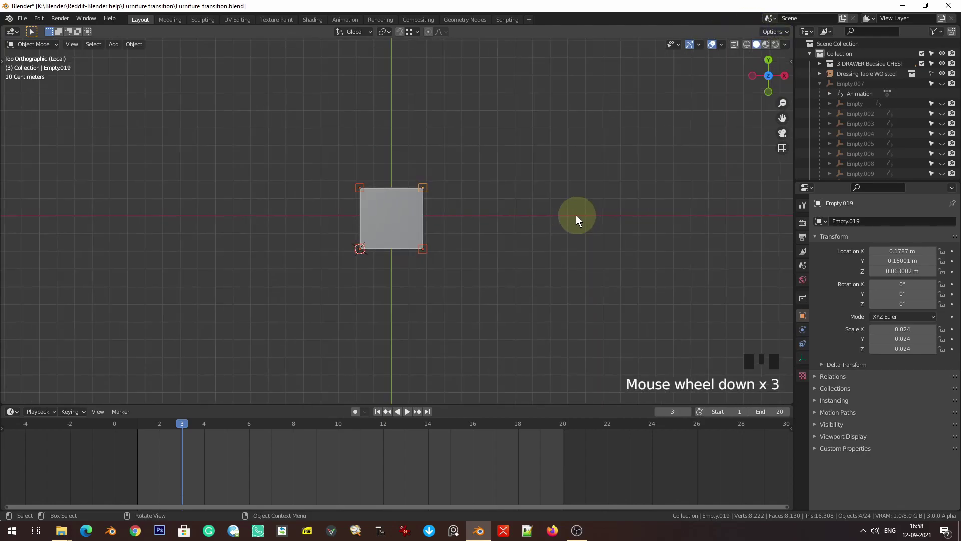
{"action": "scroll", "coordinate": [521, 226], "scroll_direction": "up", "scroll_amount": 2}
{"action": "key", "text": "s"}
{"action": "key", "text": "Escape"}
{"action": "key", "text": "s"}
{"action": "key", "text": "x"}
{"action": "left_click", "coordinate": [290, 295]}
- Leave local view, go to frame 1, insert Location keyframes for the slab's four corner empties, and save the file
{"action": "middle_click_drag", "start_coordinate": [289, 295], "coordinate": [348, 180]}
{"action": "key", "text": "slash"}
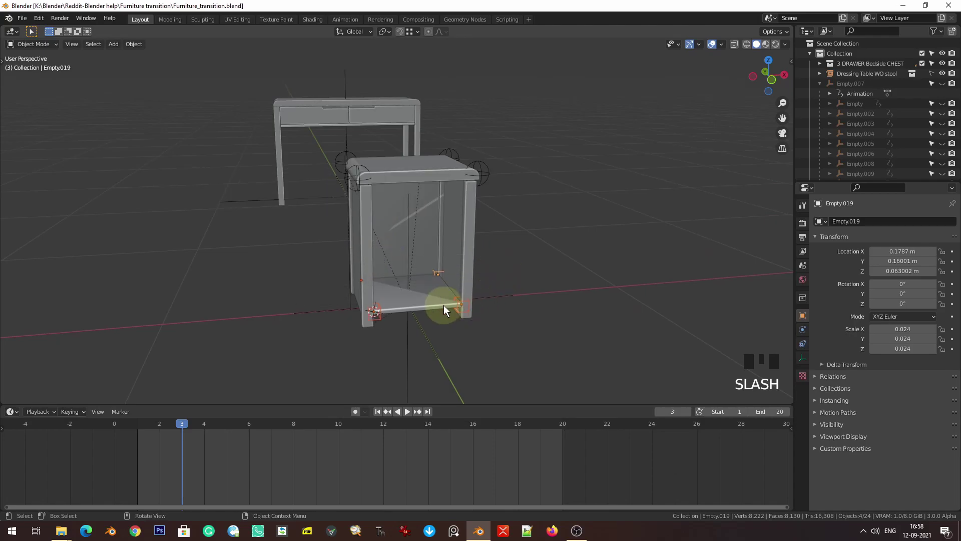
{"action": "key", "text": "KP_1"}
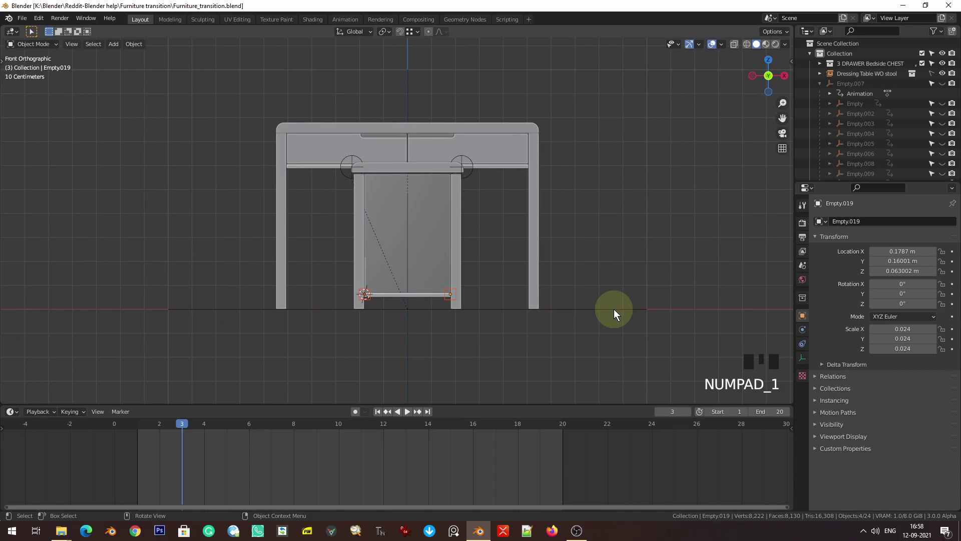
{"action": "scroll", "coordinate": [612, 309], "scroll_direction": "up", "scroll_amount": 1}
{"action": "key", "text": "shift+Left"}
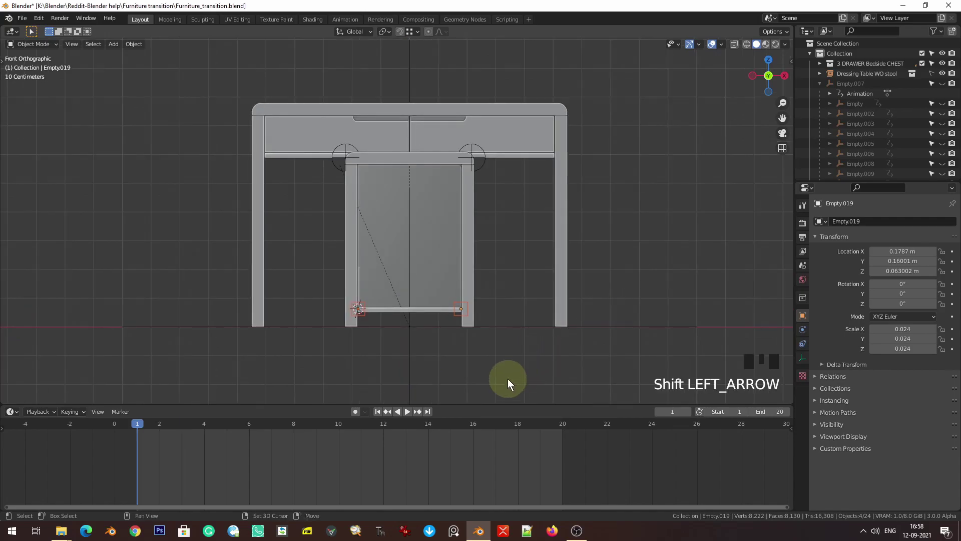
{"action": "middle_click_drag", "start_coordinate": [508, 379], "coordinate": [475, 273]}
{"action": "scroll", "coordinate": [466, 295], "scroll_direction": "up", "scroll_amount": 2}
{"action": "key", "text": "ctrl+s"}
{"action": "scroll", "coordinate": [453, 320], "scroll_direction": "down", "scroll_amount": 1}
{"action": "key", "text": "i"}
{"action": "left_click", "coordinate": [441, 302]}
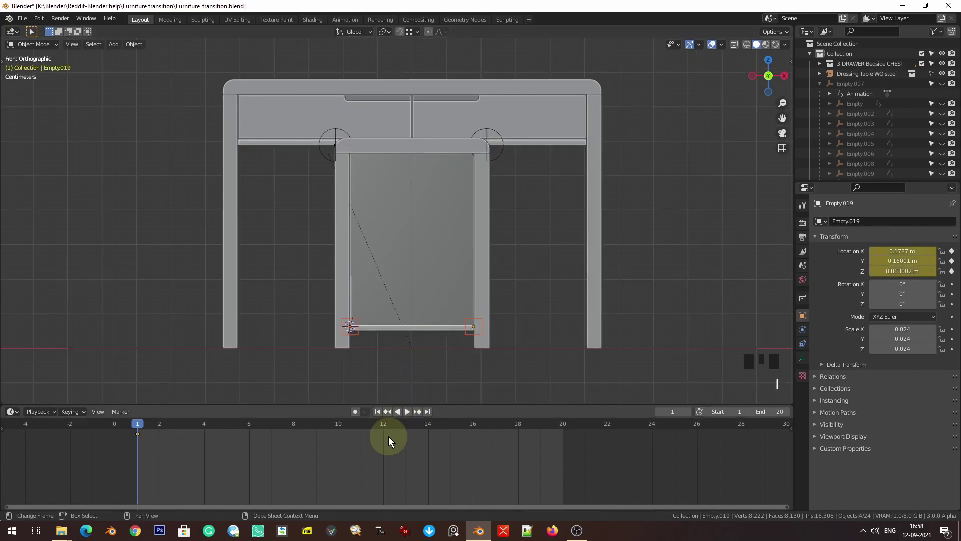
- Insert a Location keyframe for the lower slab itself at frame 1
{"action": "key", "text": "shift+Right"}
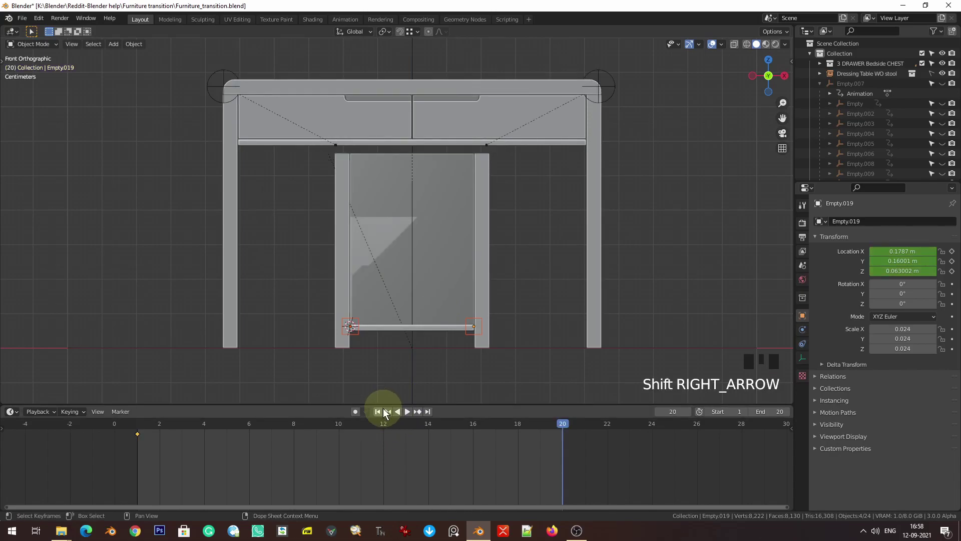
{"action": "key", "text": "shift+Left"}
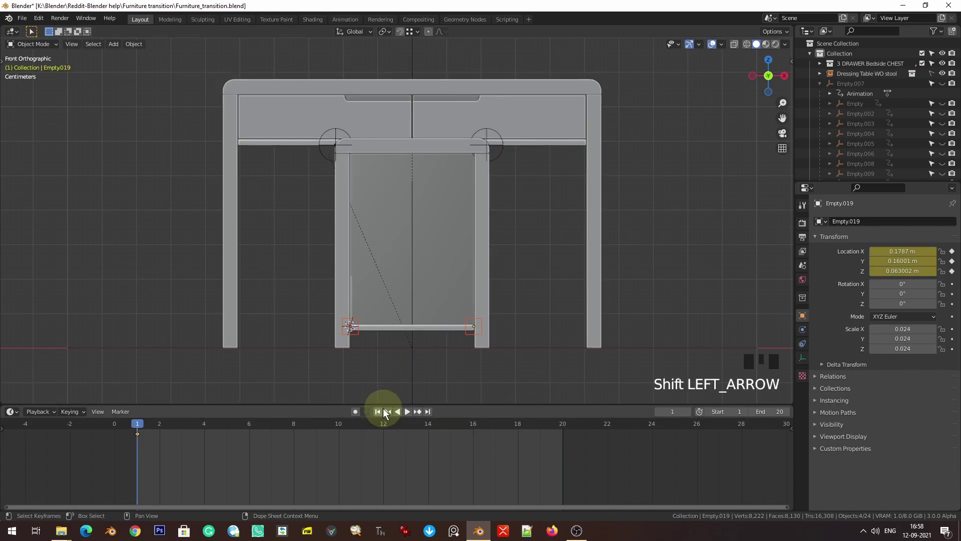
{"action": "left_click", "coordinate": [412, 328]}
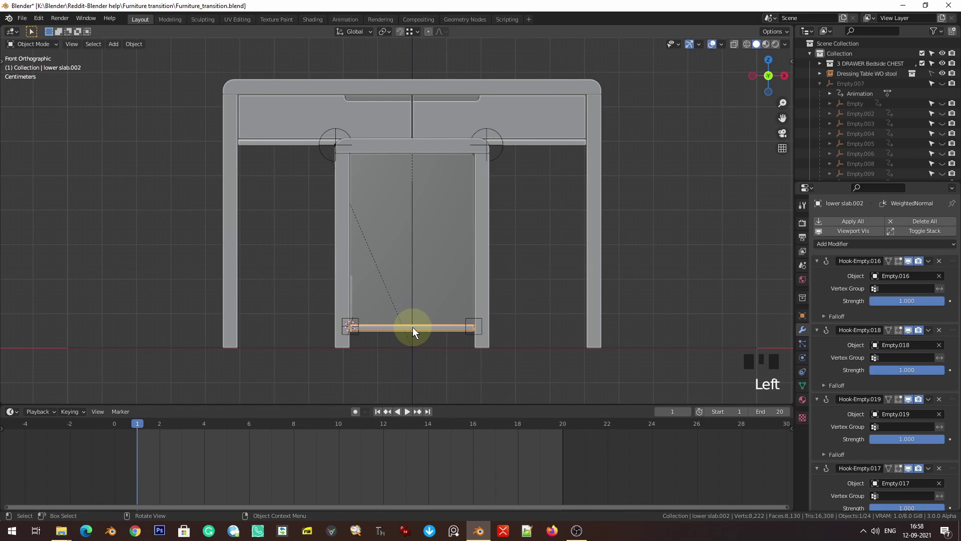
{"action": "key", "text": "i"}
{"action": "left_click", "coordinate": [412, 327]}
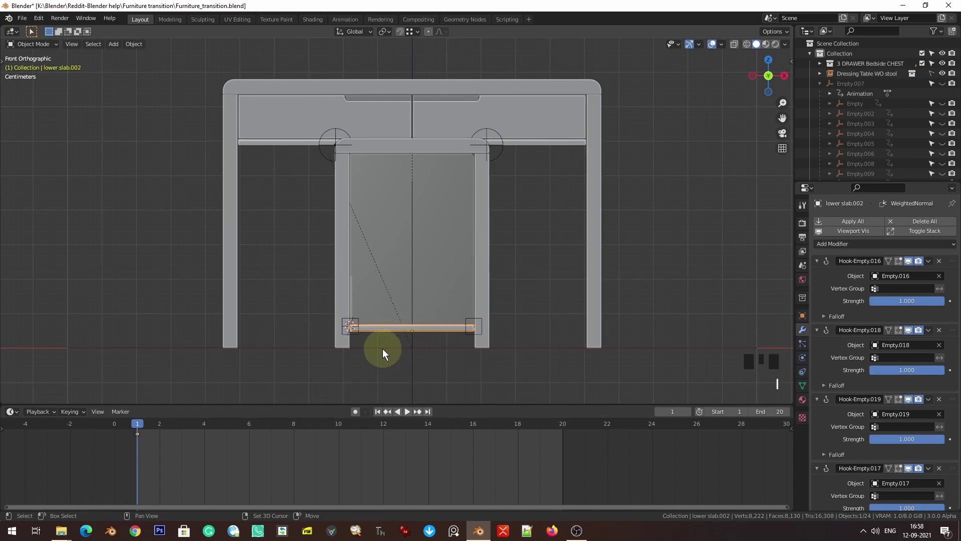
- At frame 20, raise the lower slab with its four corner empties along Z to the dressing table's board below the drawers
{"action": "key", "text": "shift+Right"}
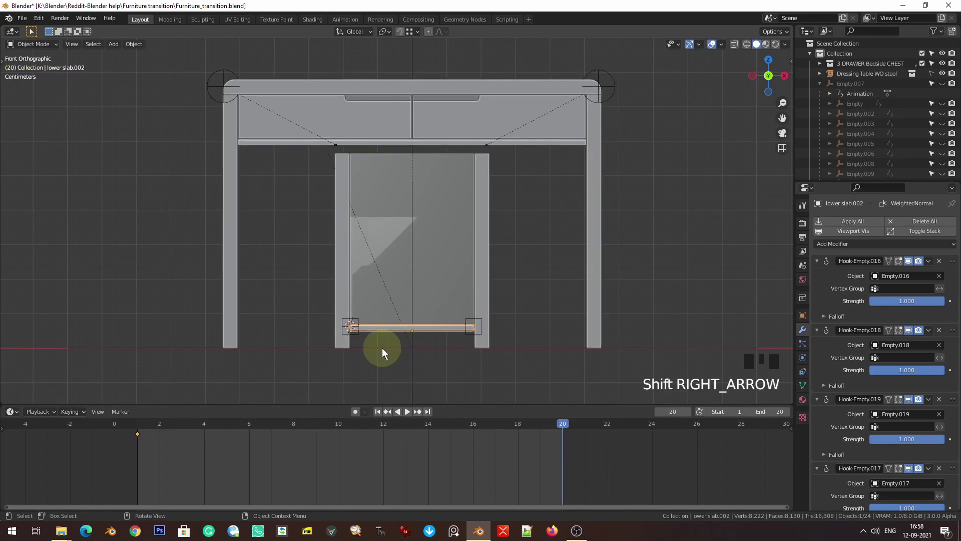
{"action": "key", "text": "g"}
{"action": "right_click", "coordinate": [413, 196]}
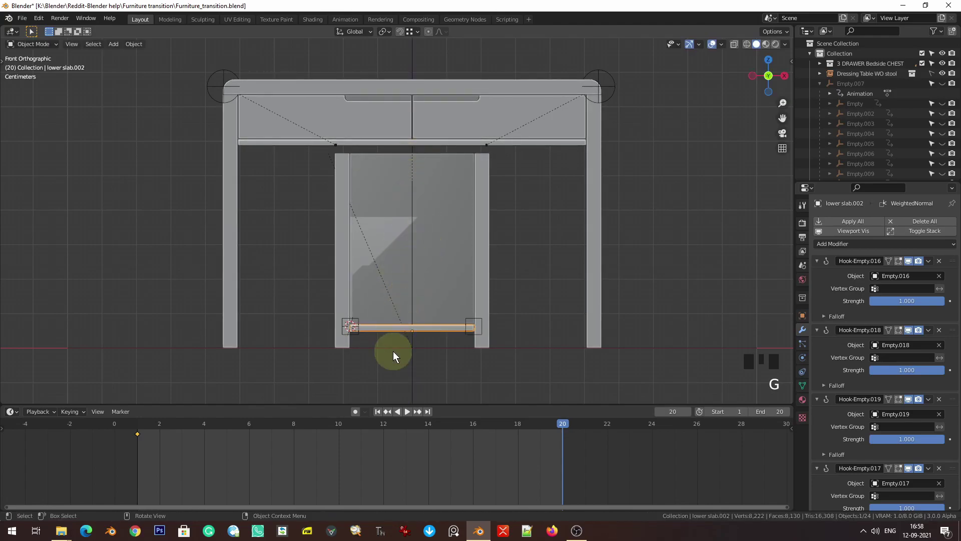
{"action": "mouse_move", "coordinate": [386, 347]}
{"action": "middle_mouse_down"}
{"action": "mouse_move", "coordinate": [402, 339]}
{"action": "mouse_move", "coordinate": [390, 338]}
{"action": "middle_mouse_up"}
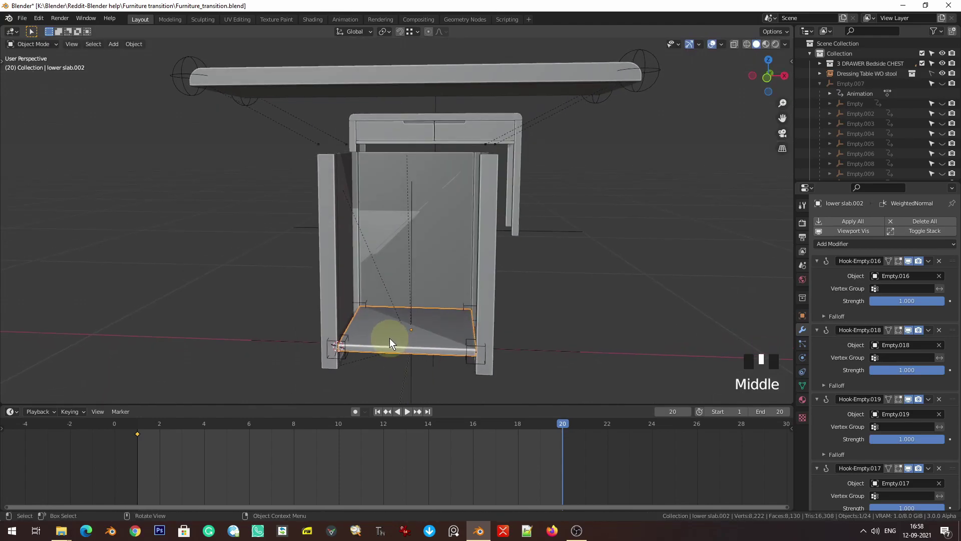
{"action": "left_click", "coordinate": [363, 304]}
{"action": "left_click", "coordinate": [476, 343], "text": "shift"}
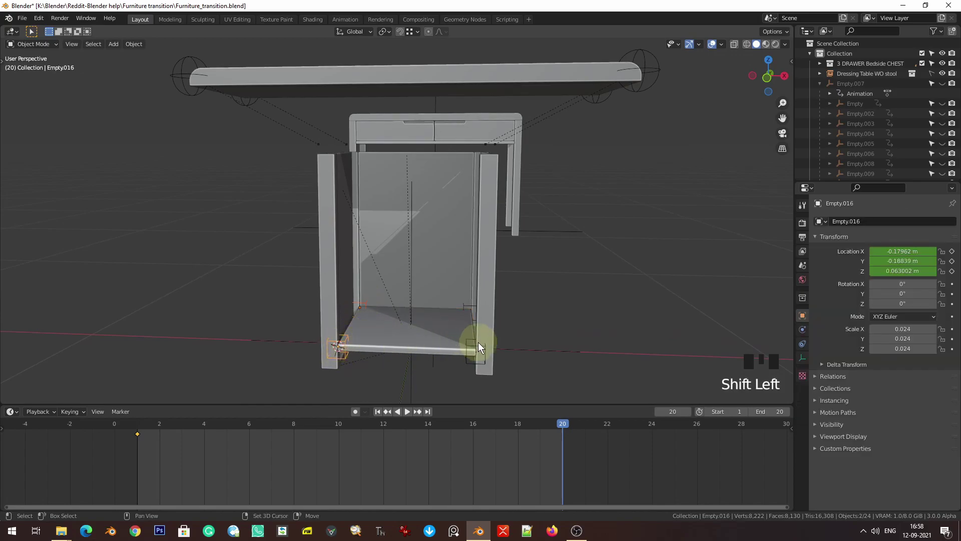
{"action": "left_click", "coordinate": [476, 344], "text": "shift"}
{"action": "left_click", "coordinate": [422, 331], "text": "shift"}
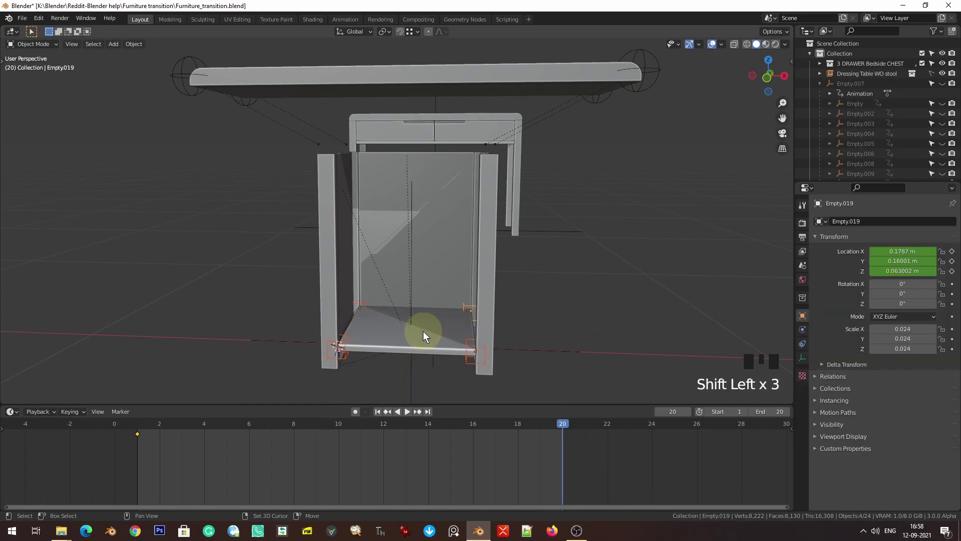
{"action": "left_click", "coordinate": [421, 342], "text": "shift"}
{"action": "key", "text": "KP_1"}
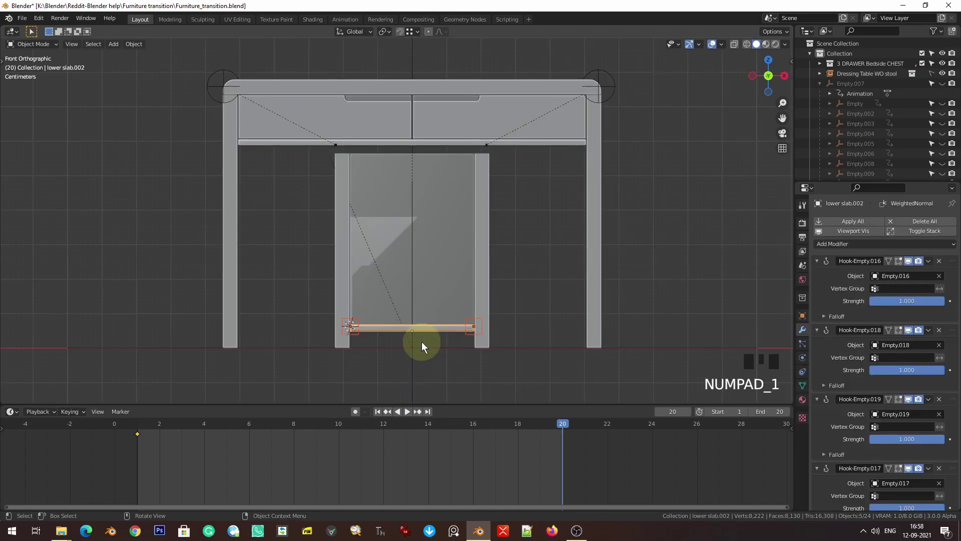
{"action": "key", "text": "g"}
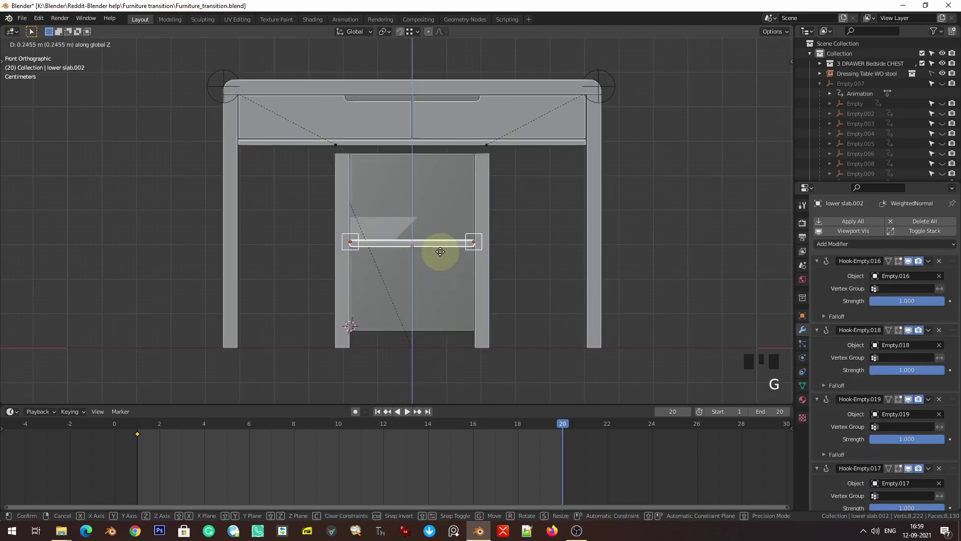
{"action": "left_click", "coordinate": [434, 260]}
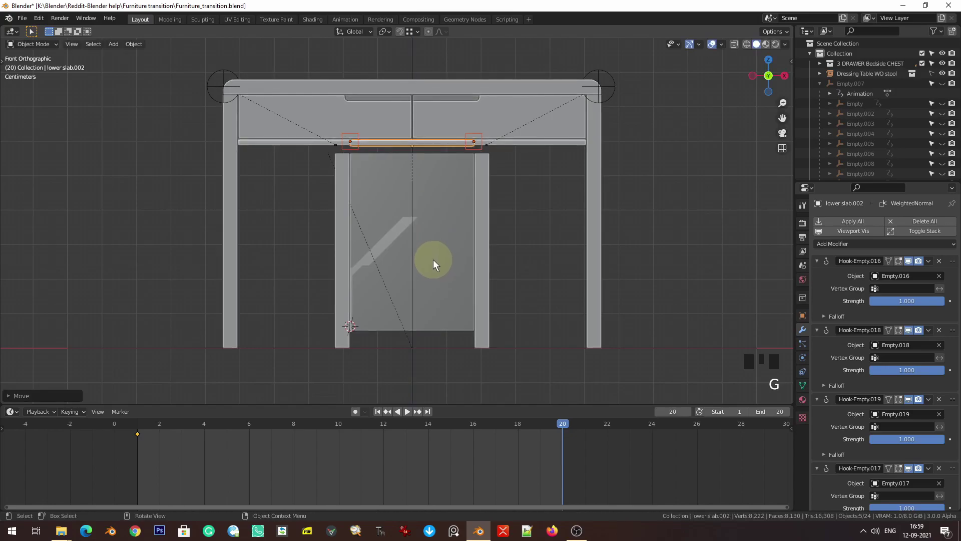
- Insert Location keyframes at frame 20 for the raised lower slab and its four empties
{"action": "key", "text": "KP_Decimal"}
{"action": "scroll", "coordinate": [434, 259], "scroll_direction": "up", "scroll_amount": 4}
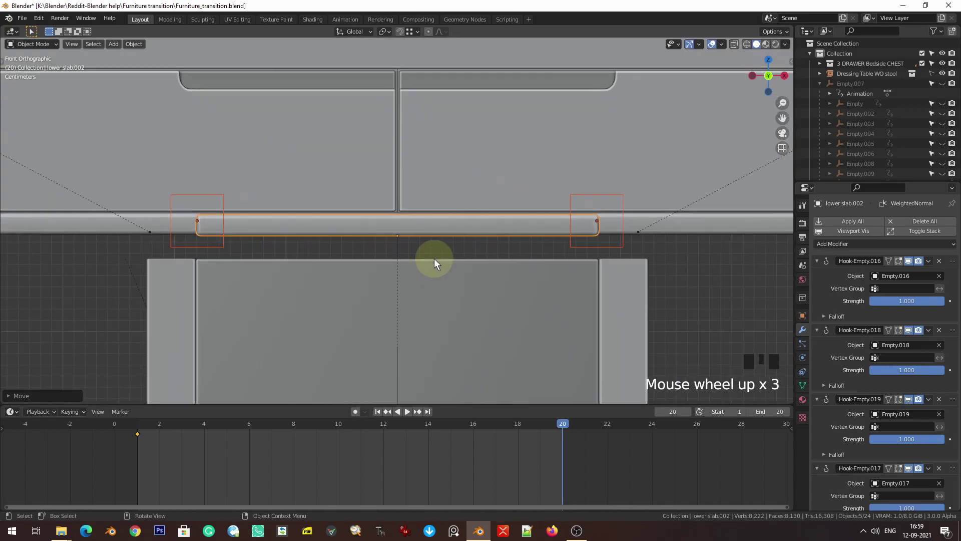
{"action": "scroll", "coordinate": [434, 259], "scroll_direction": "down", "scroll_amount": 7}
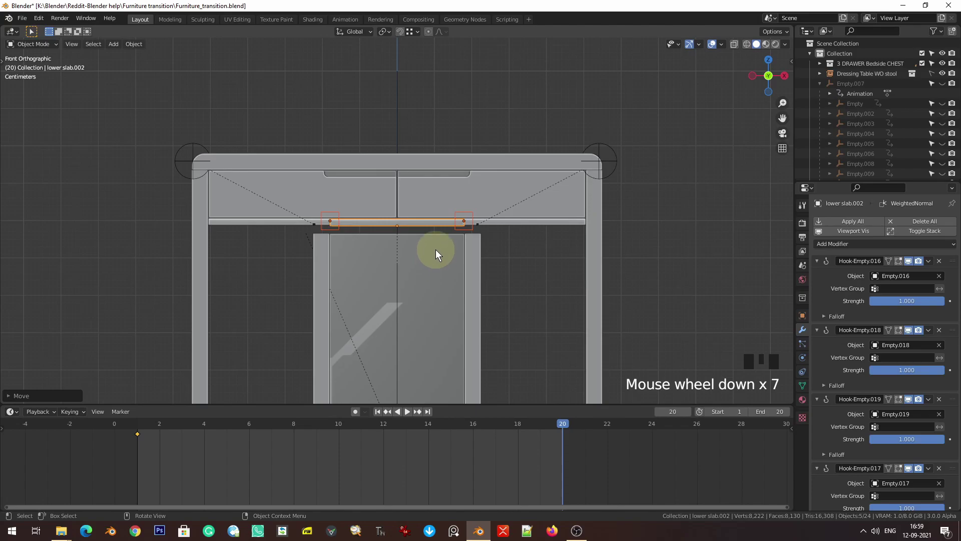
{"action": "key", "text": "i"}
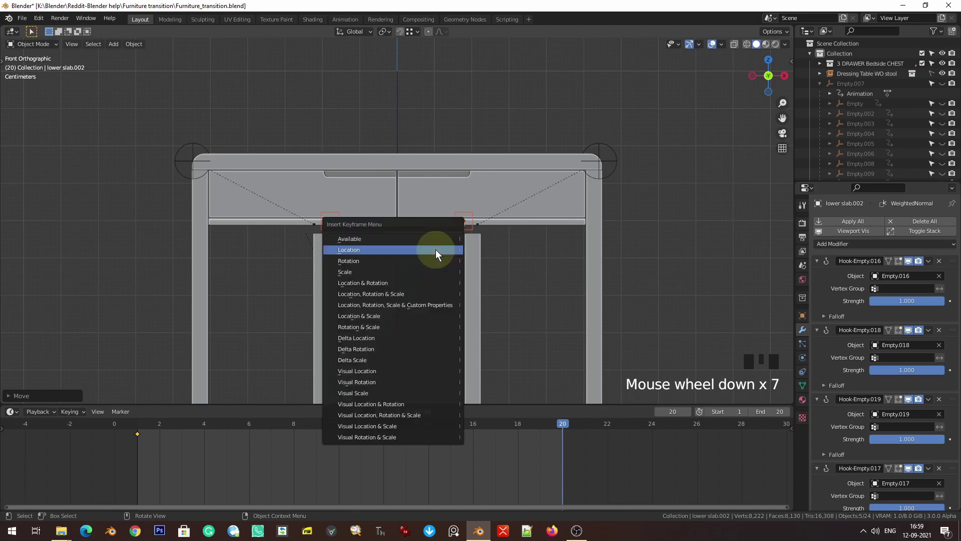
{"action": "left_click", "coordinate": [436, 249]}
- Deselect the lower slab and scale its four empties apart along X until the slab spans between the dressing table's legs
{"action": "left_click_drag", "start_coordinate": [379, 203], "coordinate": [394, 228]}
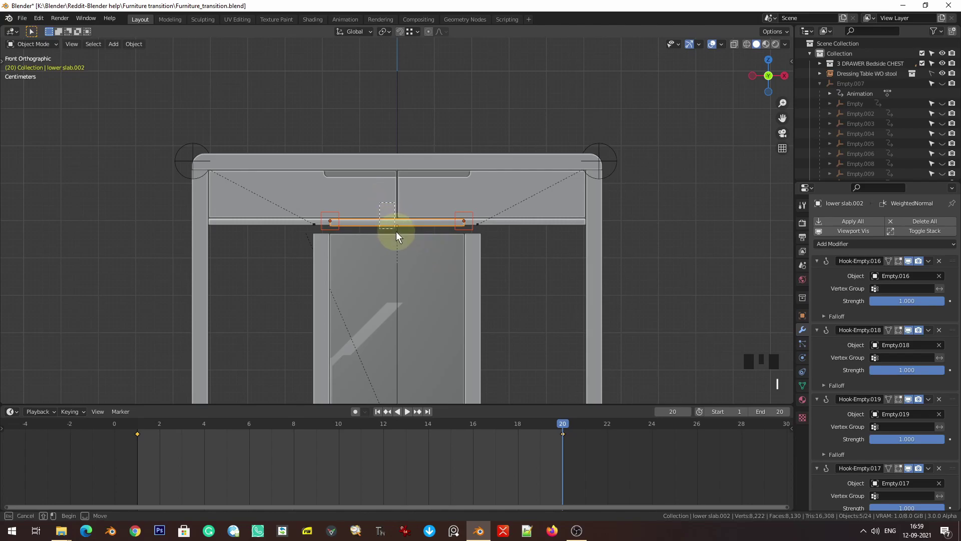
{"action": "left_click_drag", "start_coordinate": [413, 264], "coordinate": [414, 263]}
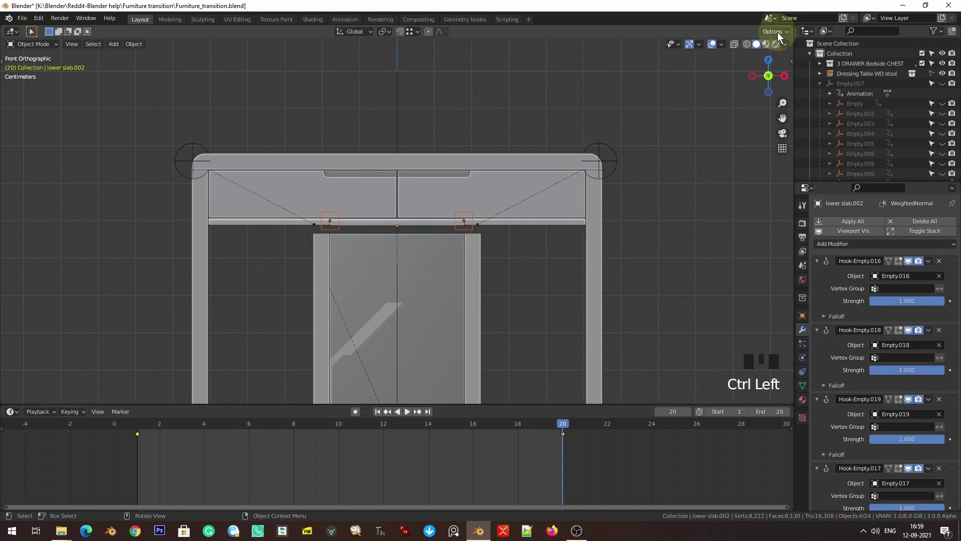
{"action": "key", "text": "s"}
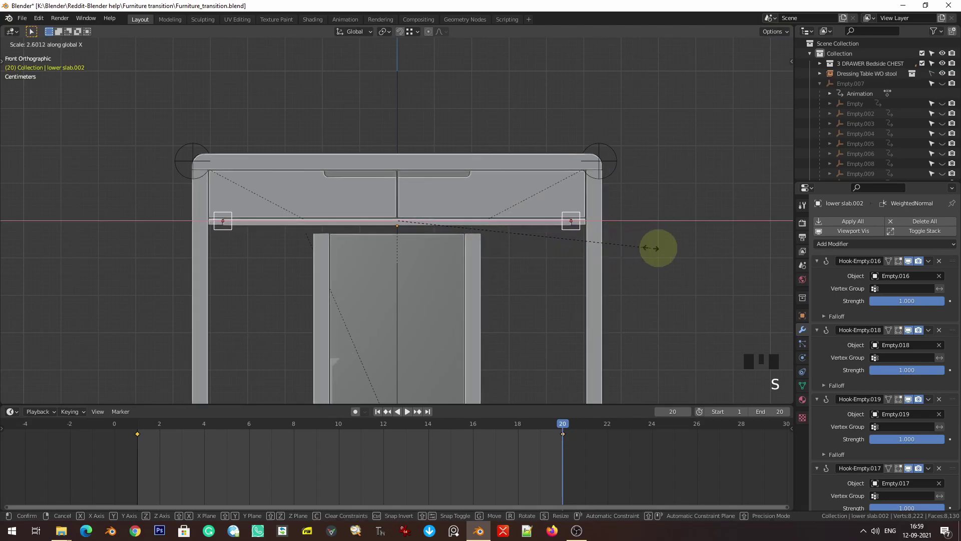
{"action": "left_click", "coordinate": [37, 246]}
{"action": "scroll", "coordinate": [575, 268], "scroll_direction": "up", "scroll_amount": 5}
{"action": "middle_click_drag", "start_coordinate": [704, 260], "coordinate": [116, 246], "text": "shift"}
{"action": "scroll", "coordinate": [216, 232], "scroll_direction": "up", "scroll_amount": 5}
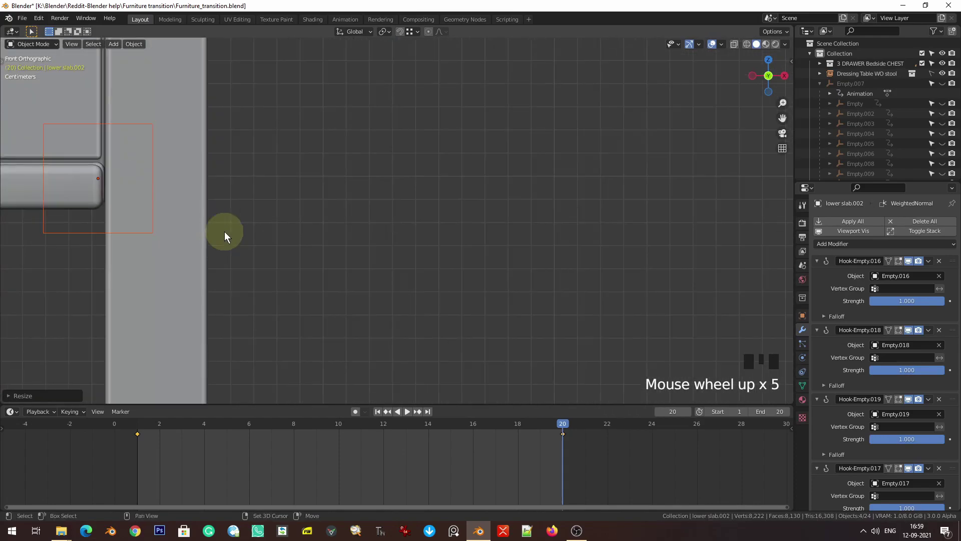
- Scale the lower slab's four empties slightly further apart along X until the slab's end meets the dressing table's leg
{"action": "middle_click_drag", "start_coordinate": [217, 231], "coordinate": [497, 261], "text": "shift"}
{"action": "scroll", "coordinate": [510, 230], "scroll_direction": "up", "scroll_amount": 4}
{"action": "key", "text": "s"}
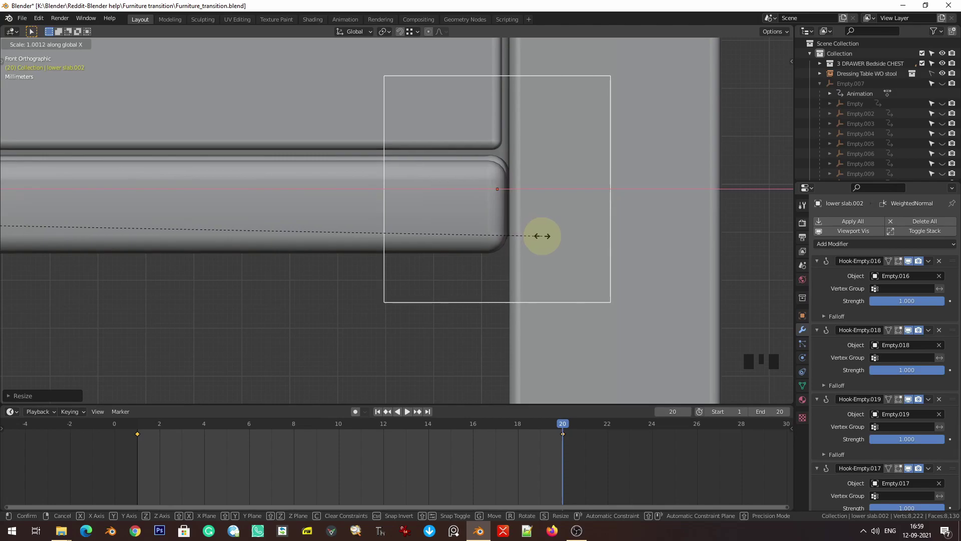
{"action": "left_click", "coordinate": [542, 236]}
{"action": "scroll", "coordinate": [274, 229], "scroll_direction": "down", "scroll_amount": 7}
{"action": "middle_click_drag", "start_coordinate": [275, 229], "coordinate": [375, 273], "text": "shift"}
- Undo the frame 20 scaling, Location keyframes and raising of the lower slab and its four empties
{"action": "key", "text": "ctrl+z"}
{"action": "key", "text": "ctrl+z"}
{"action": "key", "text": "ctrl+z"}
{"action": "key", "text": "ctrl+z"}
{"action": "key", "text": "ctrl+z"}
{"action": "key", "text": "ctrl+z"}
{"action": "scroll", "coordinate": [361, 253], "scroll_direction": "down", "scroll_amount": 5}
{"action": "scroll", "coordinate": [377, 305], "scroll_direction": "up", "scroll_amount": 4}
{"action": "key", "text": "ctrl+z"}
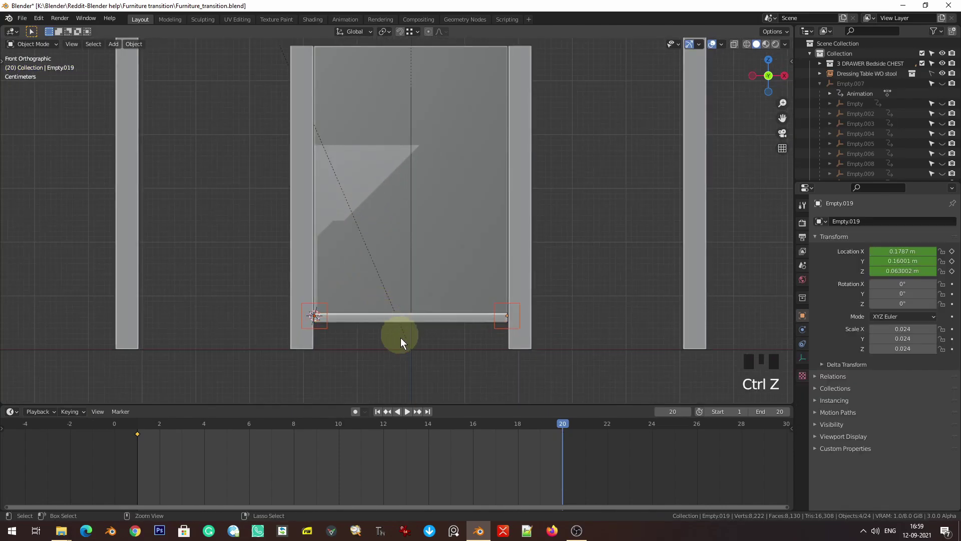
{"action": "key", "text": "ctrl+z"}
{"action": "key", "text": "ctrl+z"}
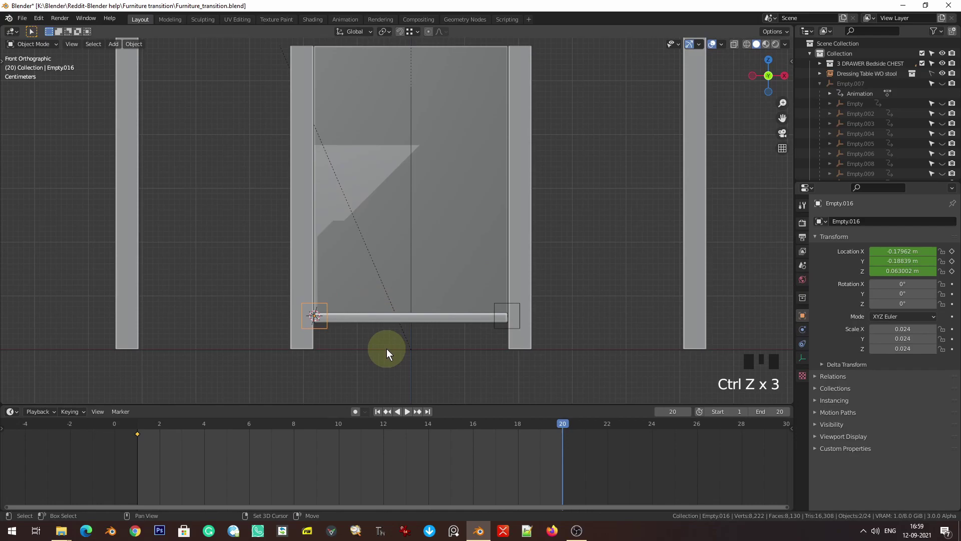
- Return to frame 1 and delete the lower slab's own keyframe there
{"action": "key", "text": "shift+Left"}
{"action": "middle_click_drag", "start_coordinate": [409, 300], "coordinate": [427, 333]}
{"action": "scroll", "coordinate": [421, 329], "scroll_direction": "down", "scroll_amount": 1}
{"action": "left_click", "coordinate": [422, 329]}
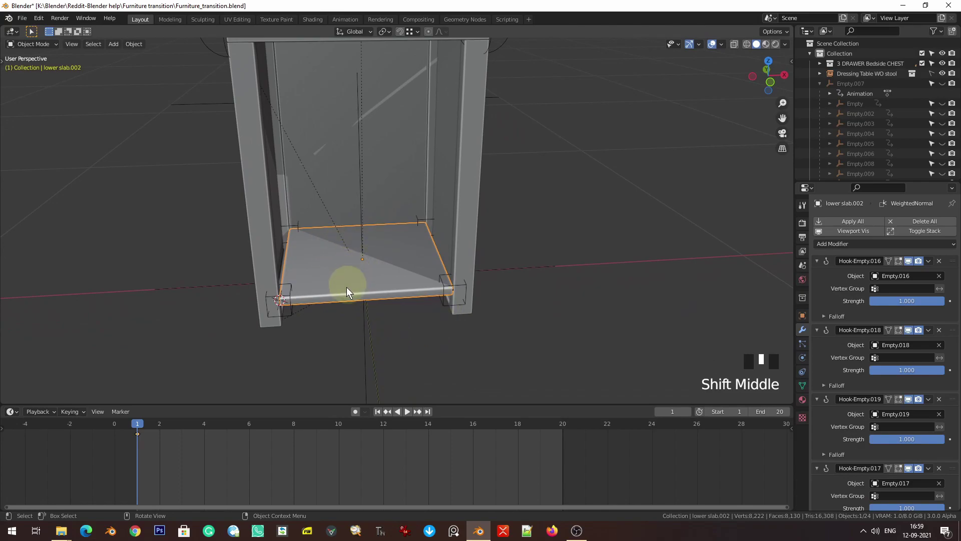
{"action": "key", "text": "ctrl+z"}
{"action": "key", "text": "ctrl+z"}
{"action": "key", "text": "ctrl+z"}
{"action": "key", "text": "ctrl+z"}
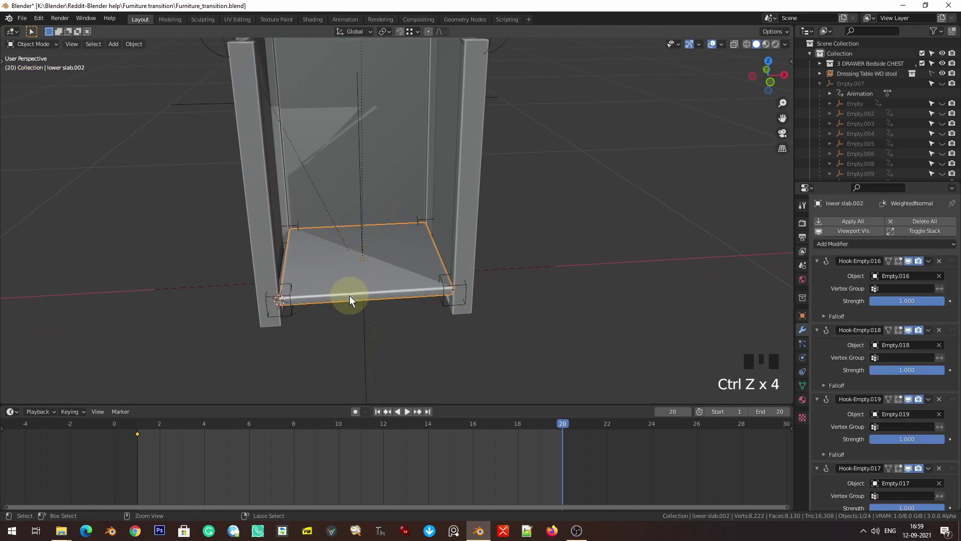
{"action": "key", "text": "shift+Left"}
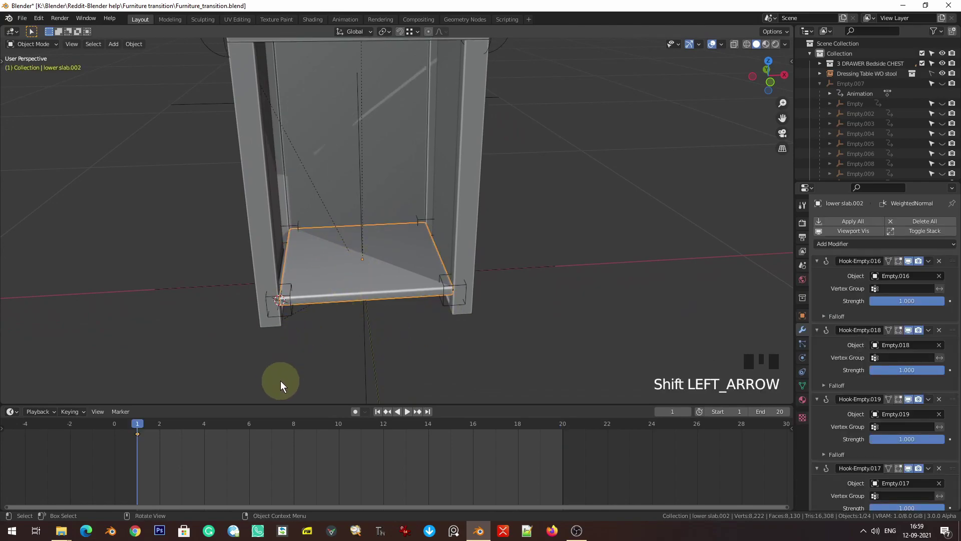
{"action": "left_click_drag", "start_coordinate": [173, 485], "coordinate": [107, 413]}
{"action": "key", "text": "x"}
{"action": "left_click", "coordinate": [157, 464]}
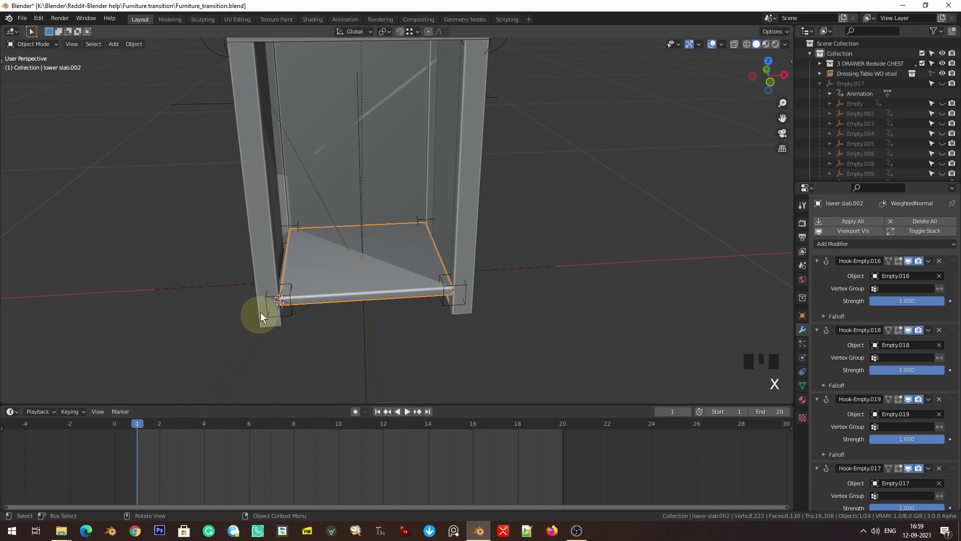
- Select only the lower slab's four corner empties and insert Location keyframes for them at frame 1
{"action": "left_click", "coordinate": [291, 294]}
{"action": "left_click", "coordinate": [296, 224], "text": "shift"}
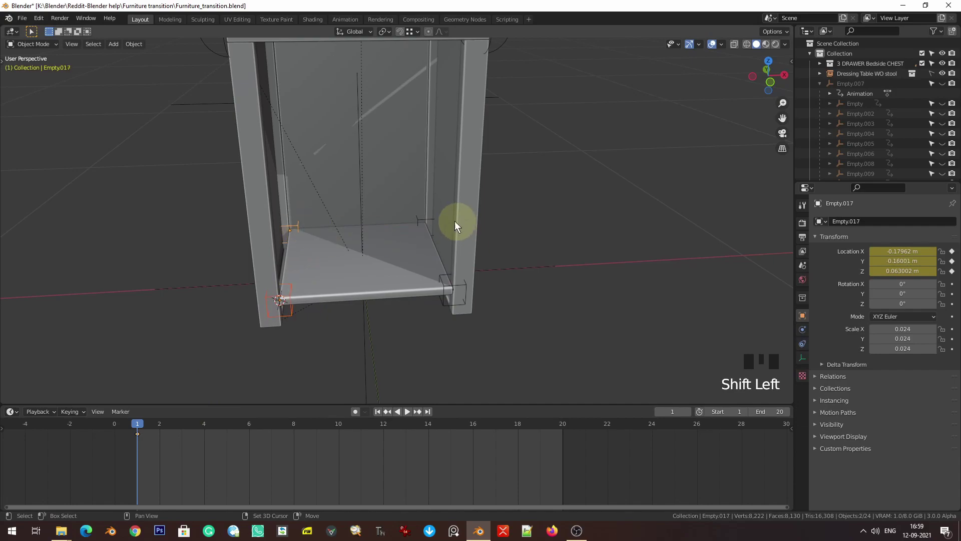
{"action": "left_click", "coordinate": [425, 220], "text": "shift"}
{"action": "left_click", "coordinate": [448, 286], "text": "shift"}
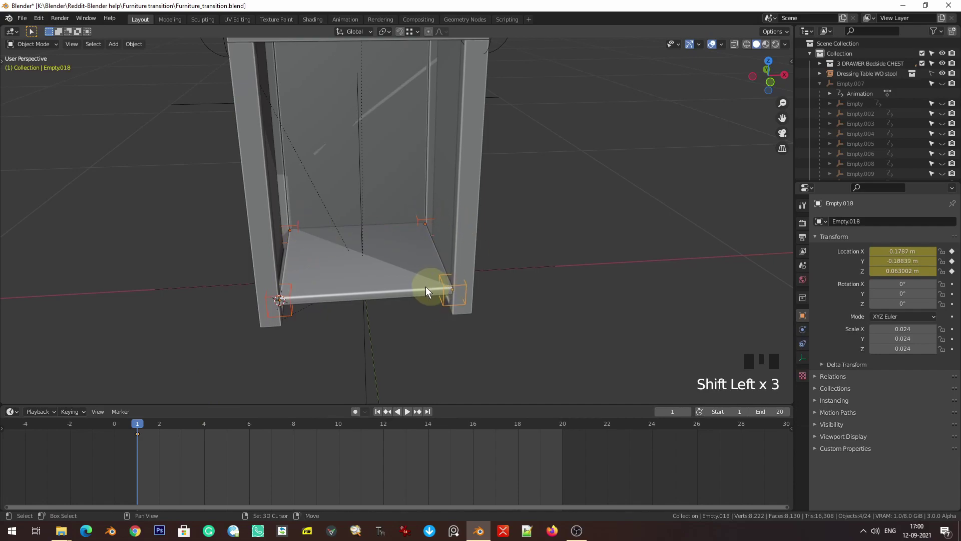
{"action": "key", "text": "KP_1"}
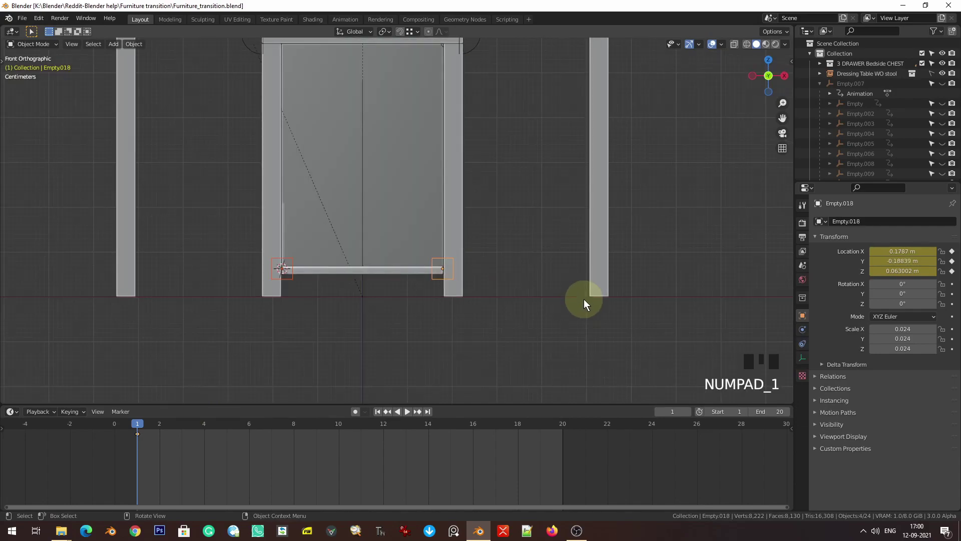
{"action": "scroll", "coordinate": [398, 130], "scroll_direction": "up", "scroll_amount": 1}
{"action": "scroll", "coordinate": [380, 152], "scroll_direction": "down", "scroll_amount": 2}
{"action": "middle_click_drag", "start_coordinate": [380, 151], "coordinate": [356, 203], "text": "shift"}
{"action": "key", "text": "i"}
{"action": "left_click", "coordinate": [344, 212]}
- At frame 20, raise the four empties along Z to the dressing table's board below the drawers
{"action": "key", "text": "shift+Right"}
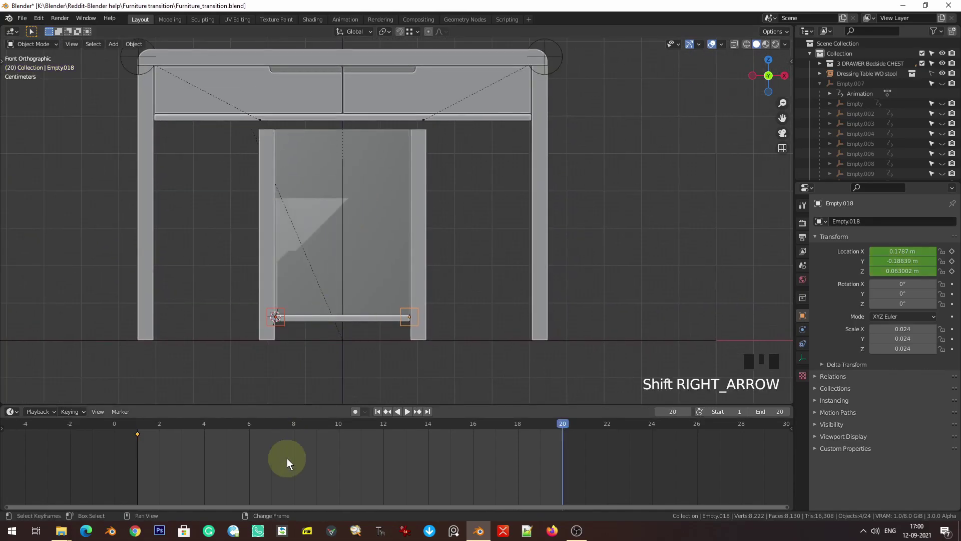
{"action": "key", "text": "g"}
{"action": "key", "text": "z"}
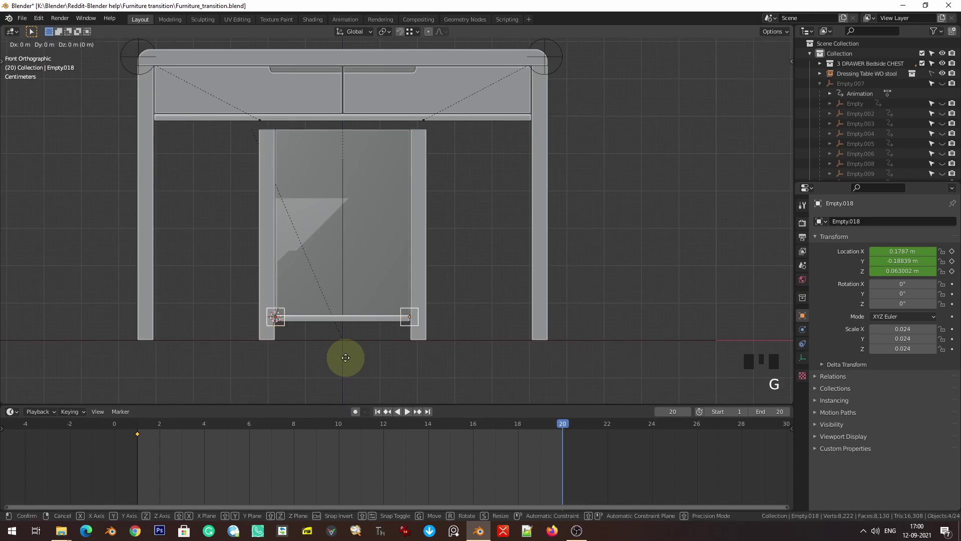
{"action": "left_click", "coordinate": [326, 130]}
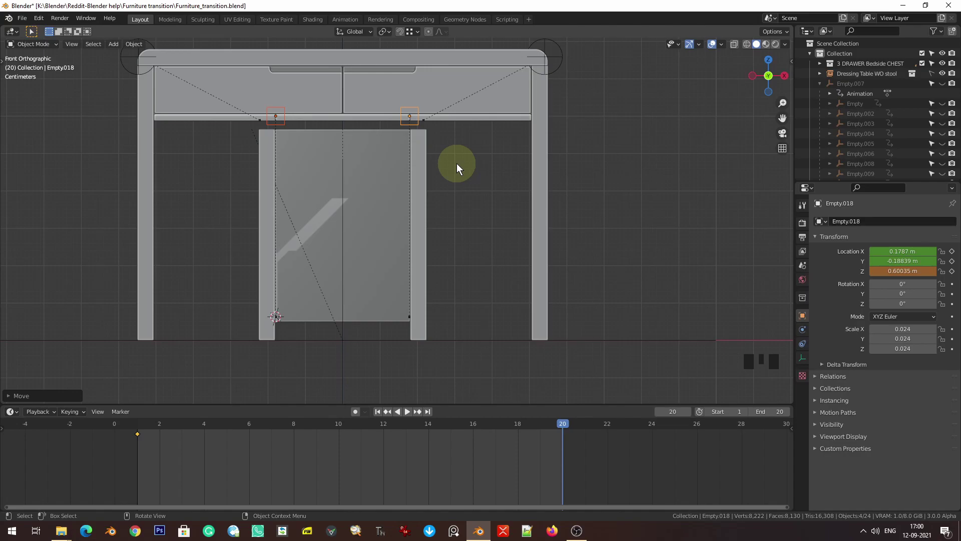
- Scale the four empties apart along X until the slab spans between the dressing table's legs, and insert Location keyframes at frame 20
{"action": "left_click", "coordinate": [777, 32]}
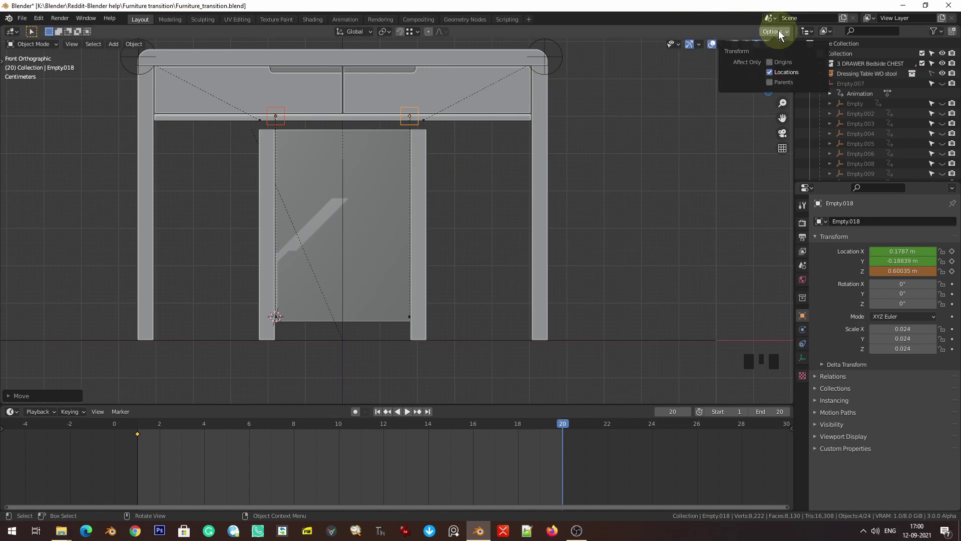
{"action": "key", "text": "s"}
{"action": "key", "text": "x"}
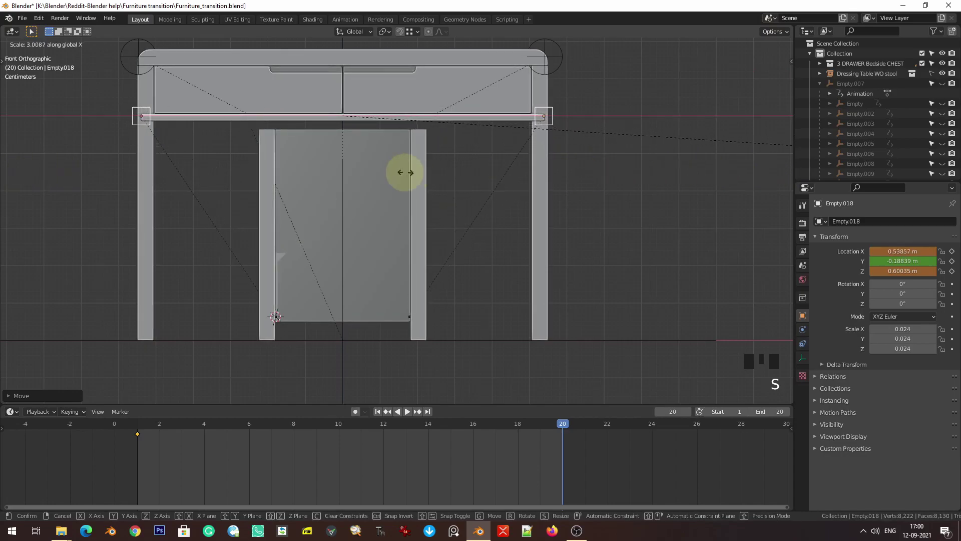
{"action": "left_click", "coordinate": [134, 173]}
{"action": "scroll", "coordinate": [622, 93], "scroll_direction": "up", "scroll_amount": 5}
{"action": "middle_click_drag", "start_coordinate": [623, 93], "coordinate": [536, 262], "text": "shift"}
{"action": "scroll", "coordinate": [301, 290], "scroll_direction": "up", "scroll_amount": 5}
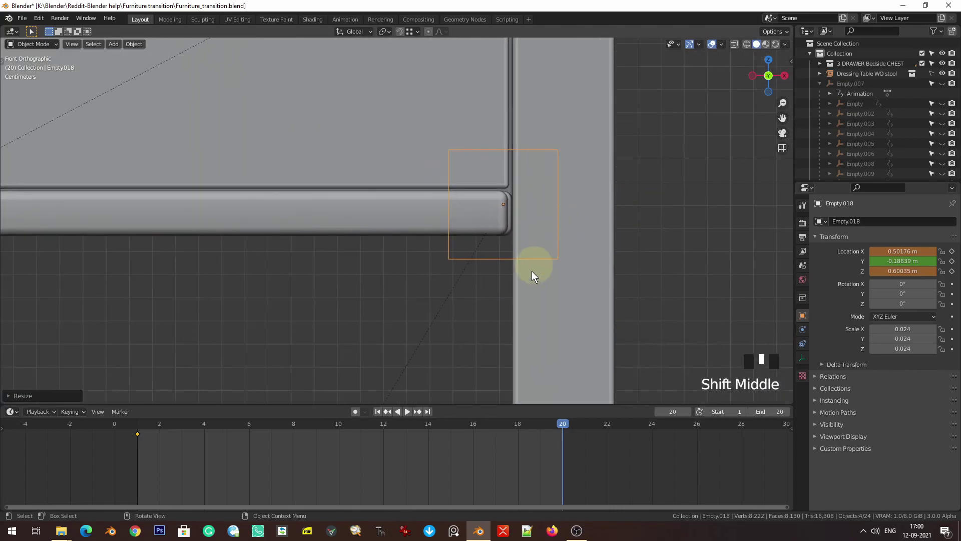
{"action": "key", "text": "s"}
{"action": "key", "text": "x"}
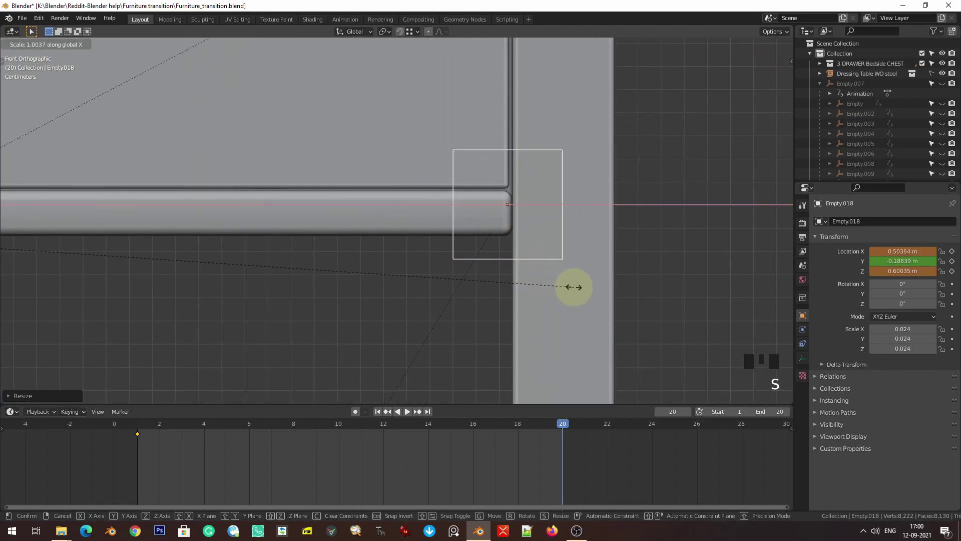
{"action": "left_click", "coordinate": [576, 285]}
{"action": "key", "text": "i"}
{"action": "left_click", "coordinate": [572, 281]}
- Hide the viewport overlays and play the animation from frame 1 to check how the top and lower slab move
{"action": "scroll", "coordinate": [565, 262], "scroll_direction": "down", "scroll_amount": 9}
{"action": "middle_click_drag", "start_coordinate": [537, 257], "coordinate": [475, 319], "text": "shift"}
{"action": "key", "text": "KP_1"}
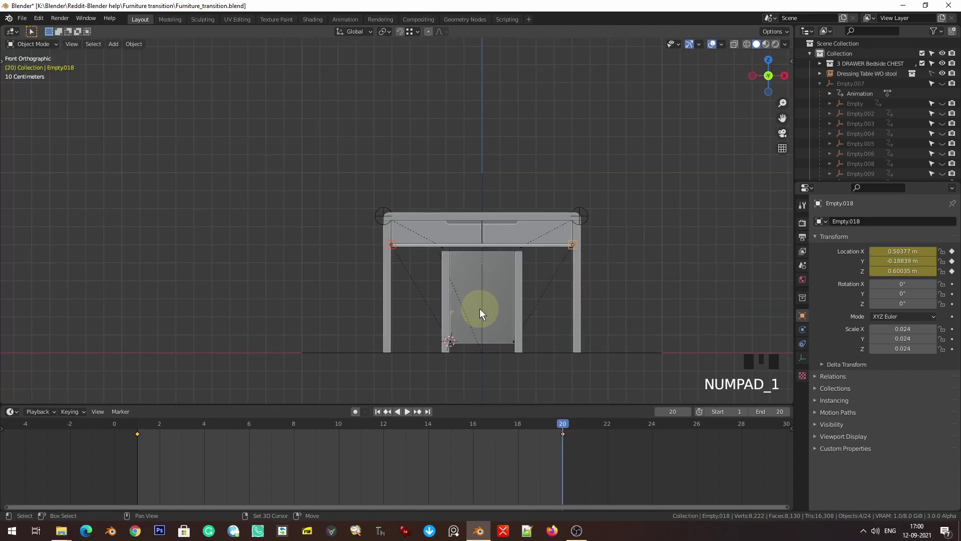
{"action": "key", "text": "shift+Left"}
{"action": "scroll", "coordinate": [485, 292], "scroll_direction": "up", "scroll_amount": 3}
{"action": "middle_click_drag", "start_coordinate": [485, 293], "coordinate": [407, 265], "text": "shift"}
{"action": "scroll", "coordinate": [386, 281], "scroll_direction": "down", "scroll_amount": 2}
{"action": "left_click", "coordinate": [712, 45]}
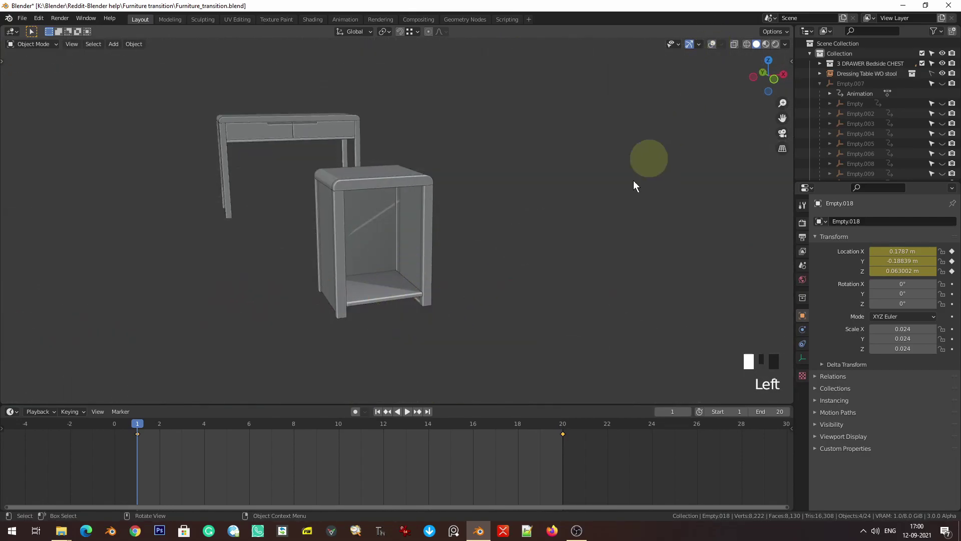
{"action": "key", "text": "space"}
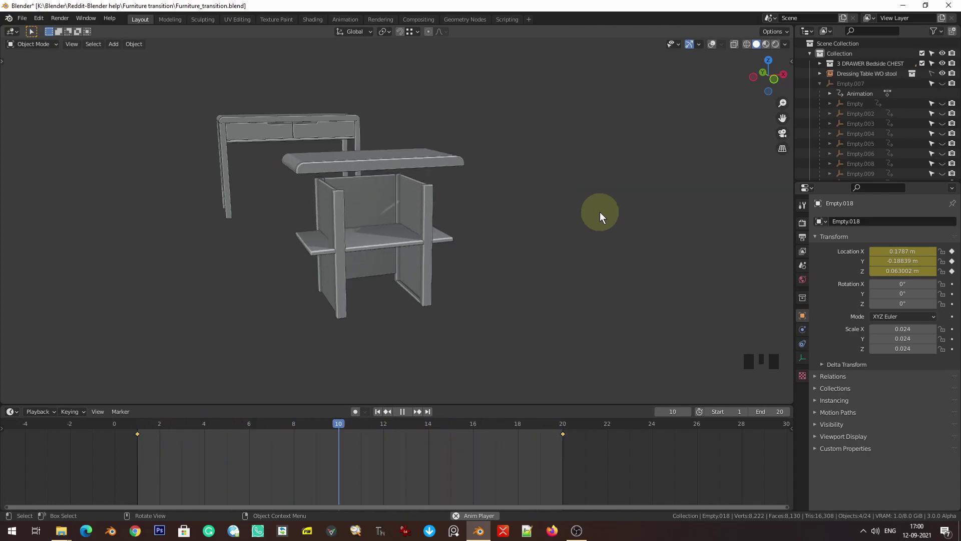
{"action": "key", "text": "space"}
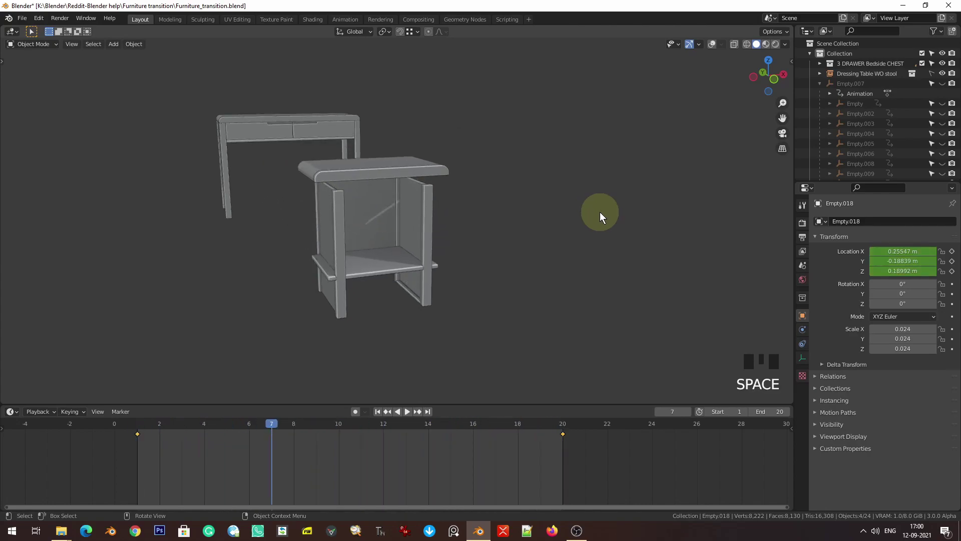
{"action": "key", "text": "shift+Left"}
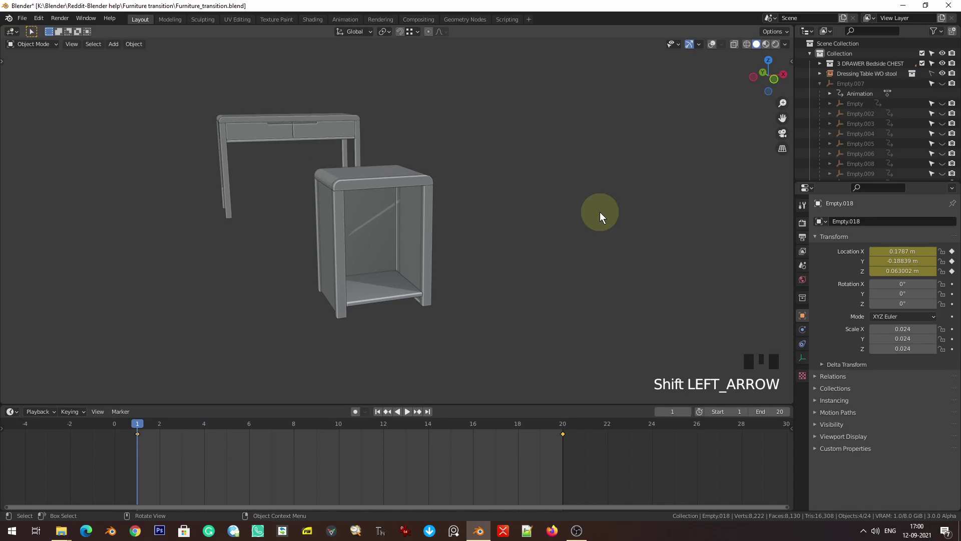
- Show the viewport overlays again and save the file
{"action": "left_click", "coordinate": [711, 44]}
{"action": "key", "text": "KP_1"}
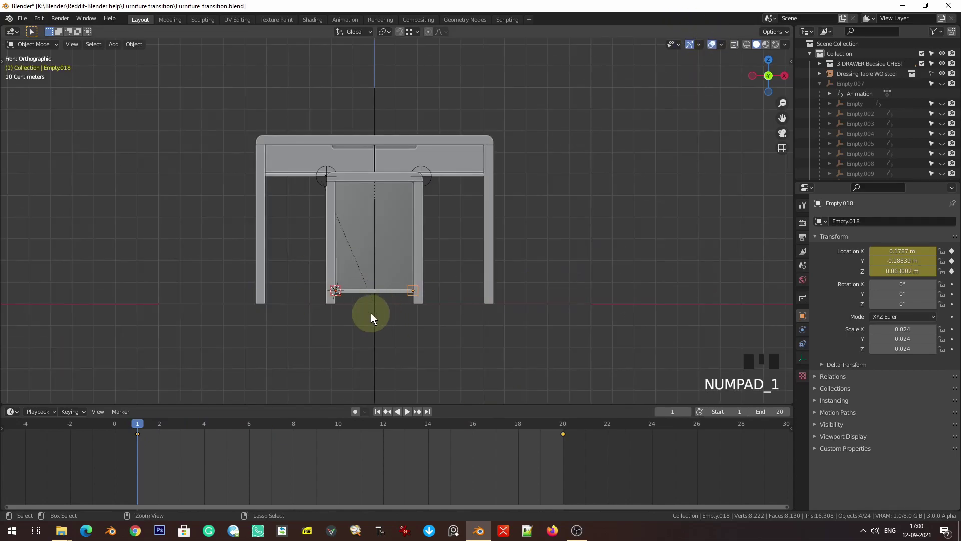
{"action": "scroll", "coordinate": [291, 278], "scroll_direction": "up", "scroll_amount": 2}
{"action": "middle_click_drag", "start_coordinate": [291, 277], "coordinate": [351, 280], "text": "shift"}
{"action": "left_click", "coordinate": [349, 281]}
{"action": "key", "text": "ctrl+s"}
- Select the chest's side walls and expand the settings of their Mirror modifier, keeping the other modifiers collapsed
{"action": "left_click", "coordinate": [485, 293]}
{"action": "middle_click_drag", "start_coordinate": [470, 305], "coordinate": [380, 293]}
{"action": "left_click", "coordinate": [818, 275]}
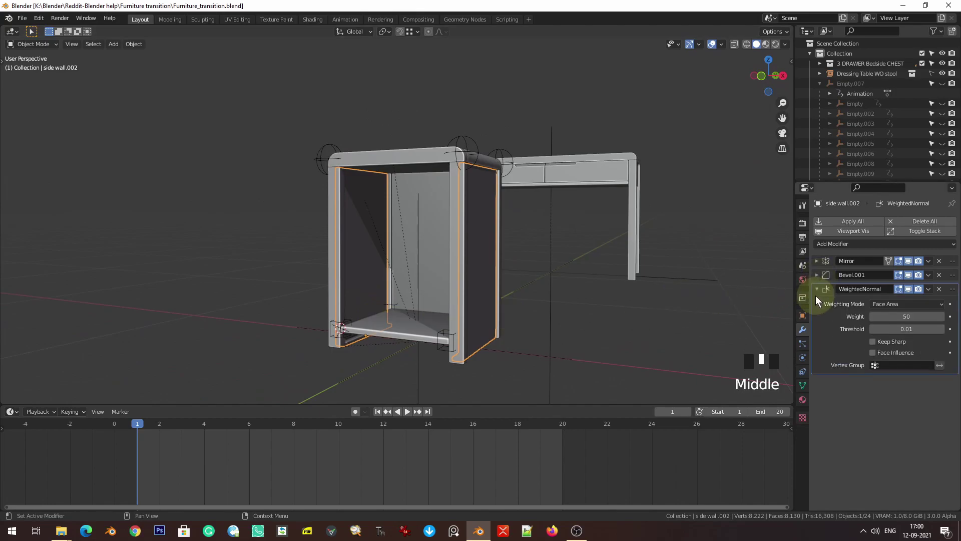
{"action": "left_click", "coordinate": [826, 289]}
{"action": "middle_click_drag", "start_coordinate": [521, 280], "coordinate": [432, 243]}
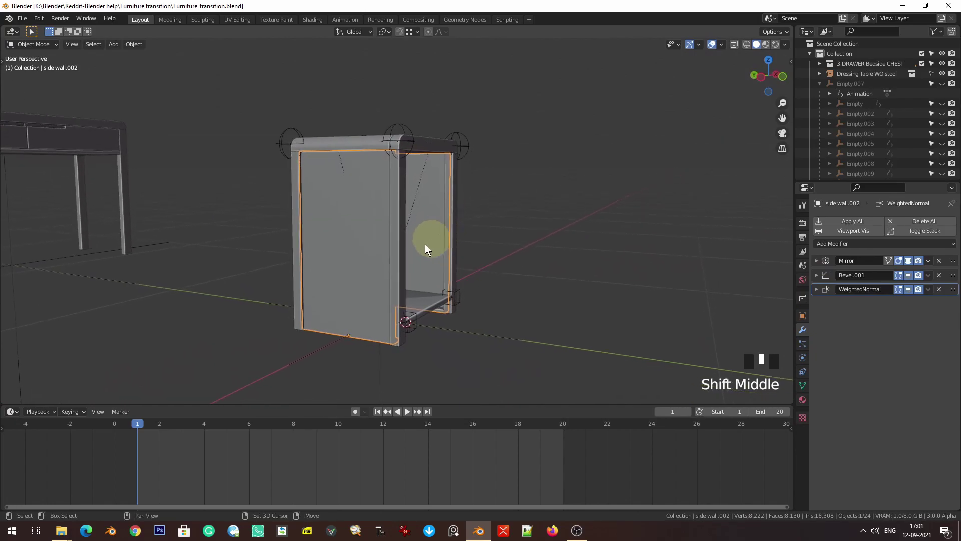
{"action": "left_click", "coordinate": [816, 262]}
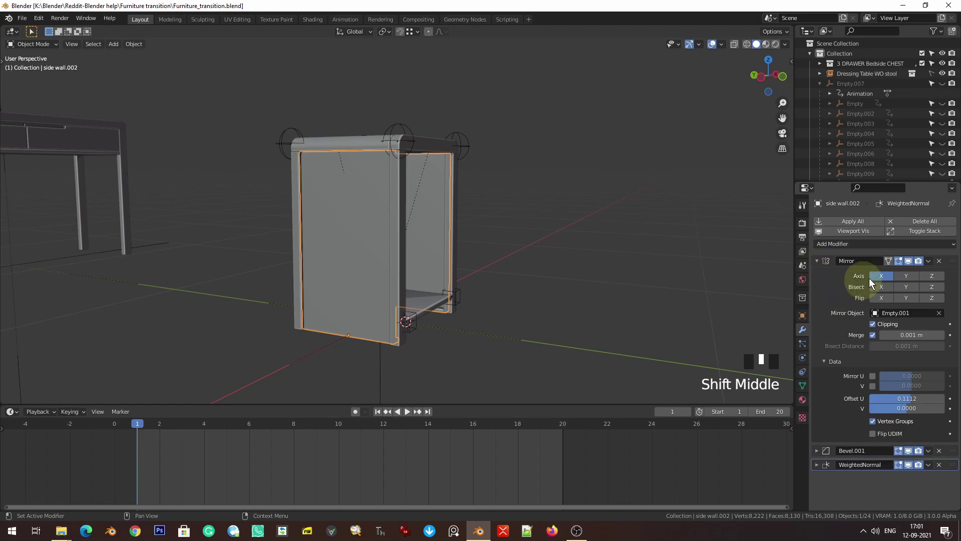
- Apply the Mirror modifier on the chest's side walls
{"action": "middle_click_drag", "start_coordinate": [500, 293], "coordinate": [458, 271]}
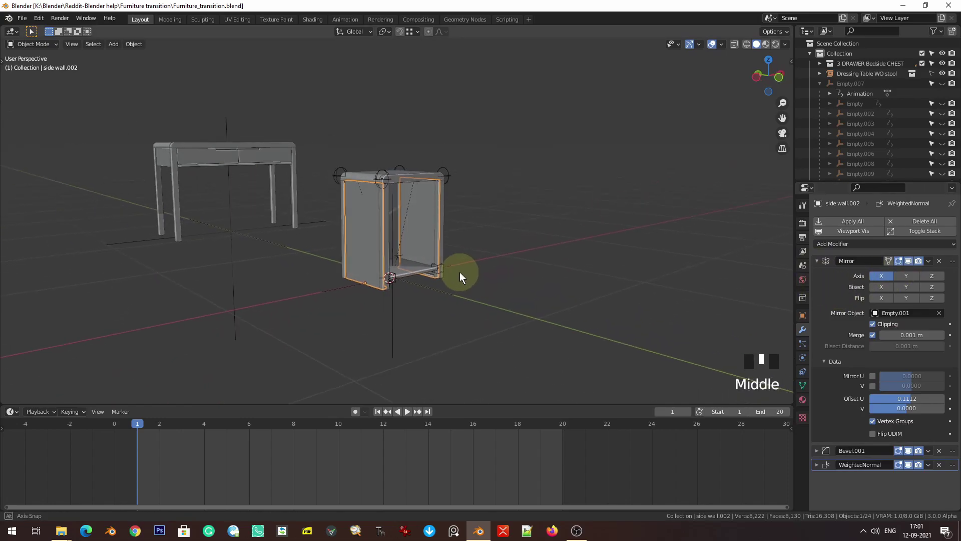
{"action": "scroll", "coordinate": [459, 272], "scroll_direction": "up", "scroll_amount": 3}
{"action": "scroll", "coordinate": [460, 272], "scroll_direction": "up", "scroll_amount": 1}
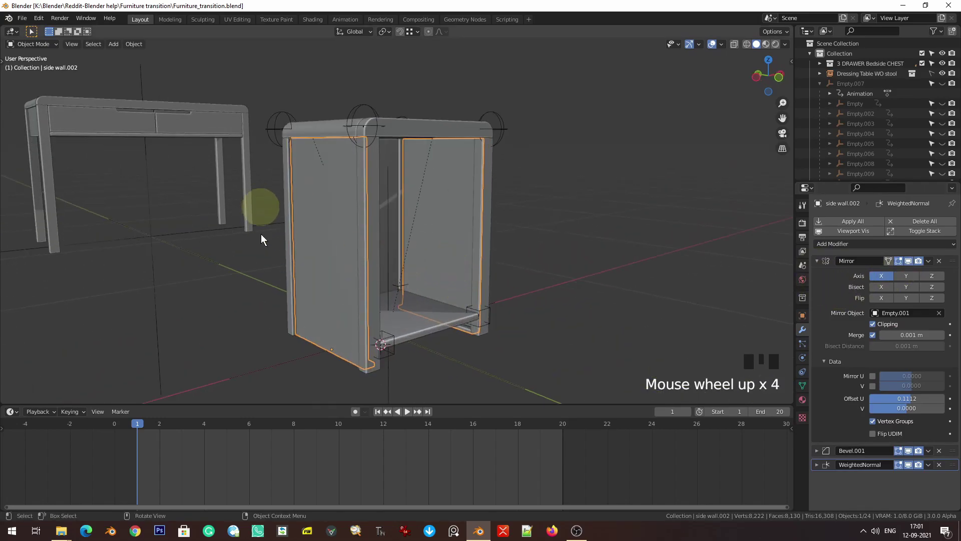
{"action": "left_click", "coordinate": [909, 259]}
{"action": "left_click", "coordinate": [909, 259]}
{"action": "left_click", "coordinate": [841, 283]}
{"action": "left_click", "coordinate": [841, 284]}
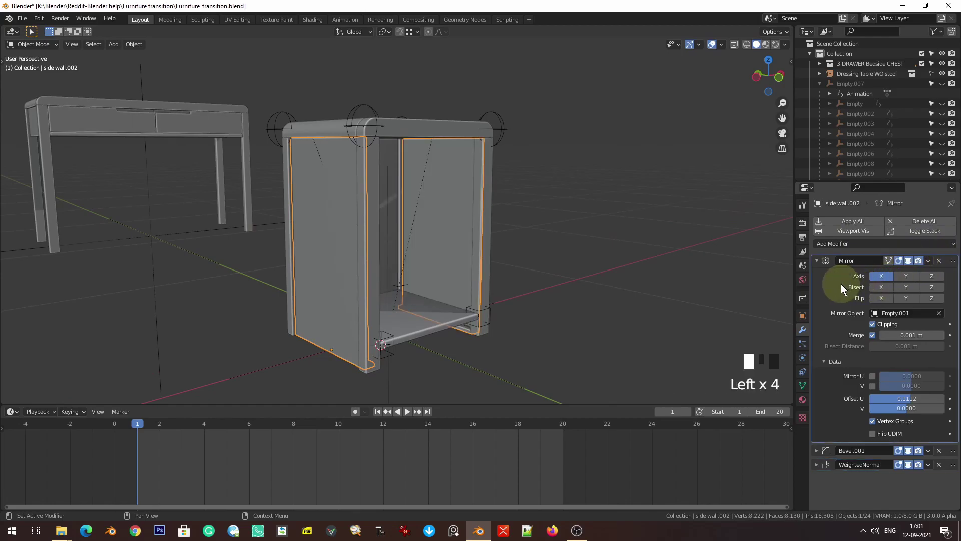
{"action": "left_click", "coordinate": [928, 260]}
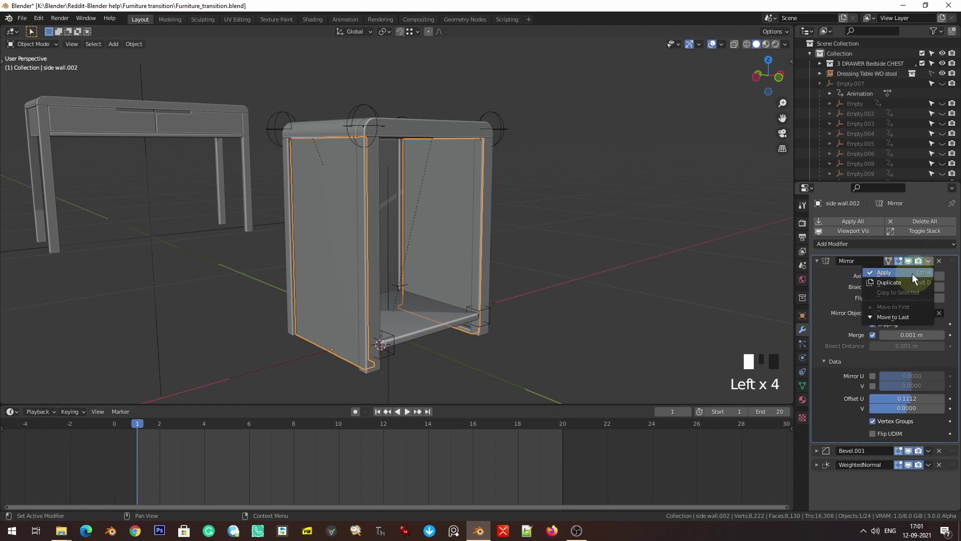
{"action": "left_click", "coordinate": [903, 271]}
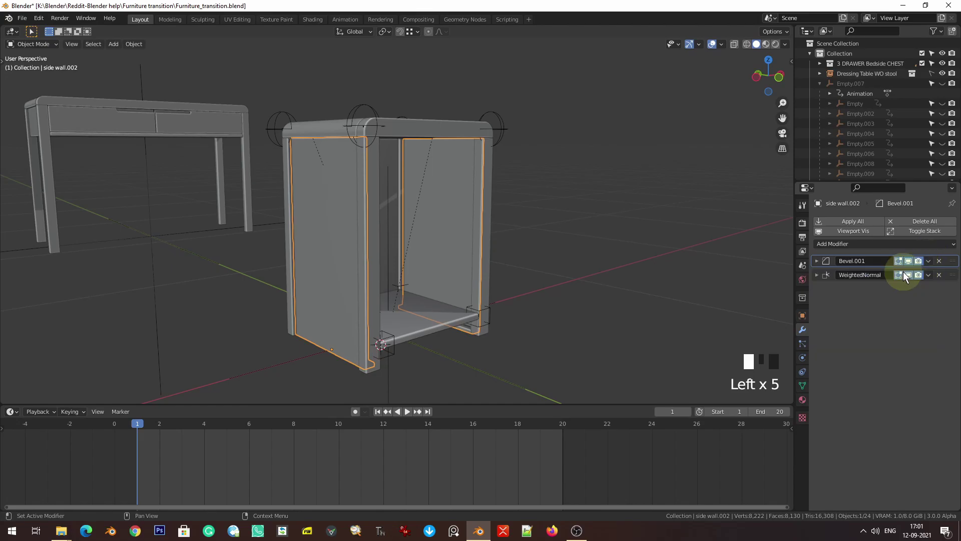
{"action": "scroll", "coordinate": [411, 255], "scroll_direction": "down", "scroll_amount": 2}
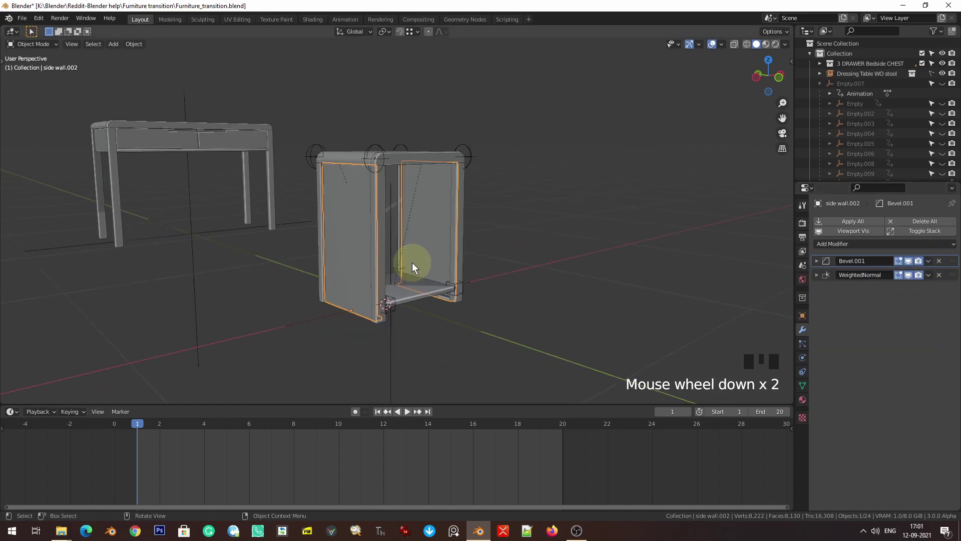
{"action": "key", "text": "g"}
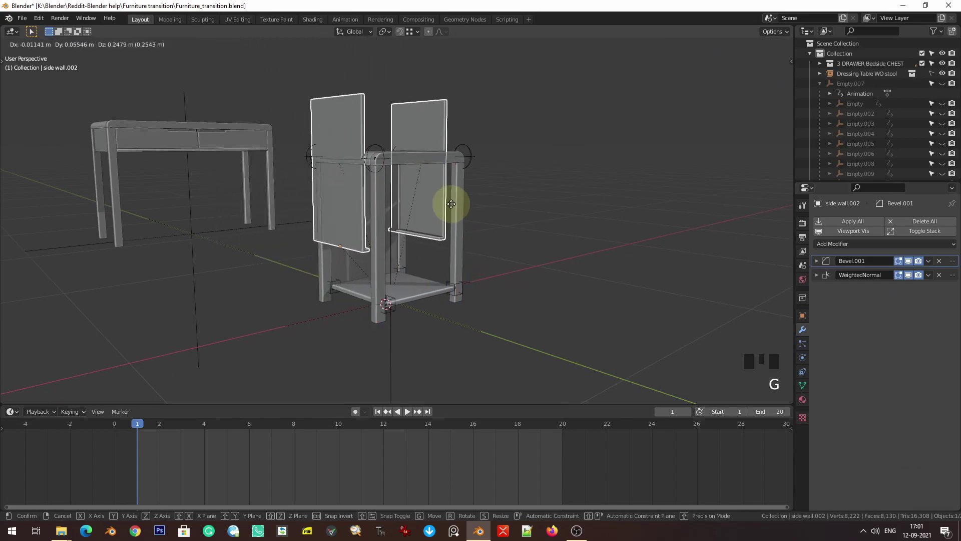
{"action": "right_click", "coordinate": [466, 230]}
- Select all geometry of the side walls in Edit Mode and separate it by loose parts
{"action": "key", "text": "Tab"}
{"action": "middle_click_drag", "start_coordinate": [389, 261], "coordinate": [421, 267]}
{"action": "key", "text": "a"}
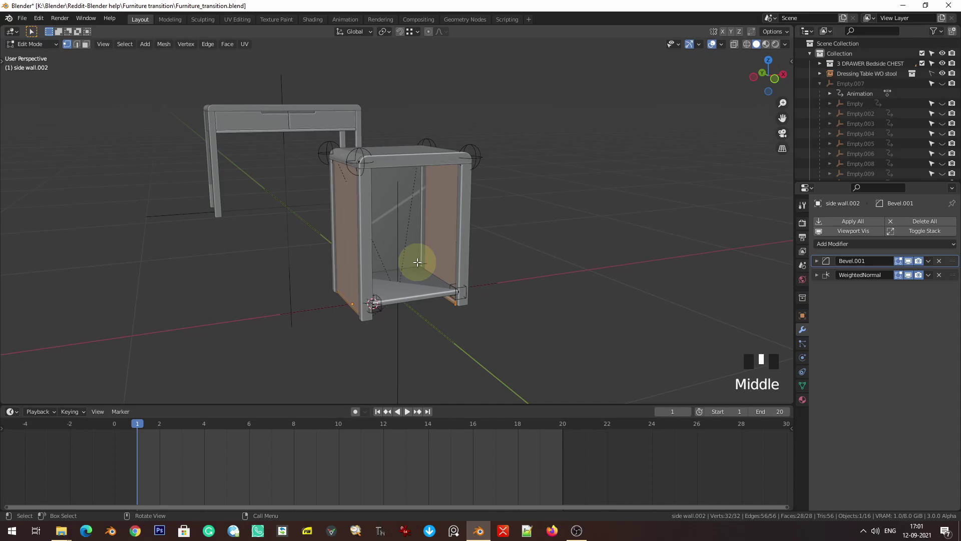
{"action": "key", "text": "Tab"}
{"action": "key", "text": "Tab"}
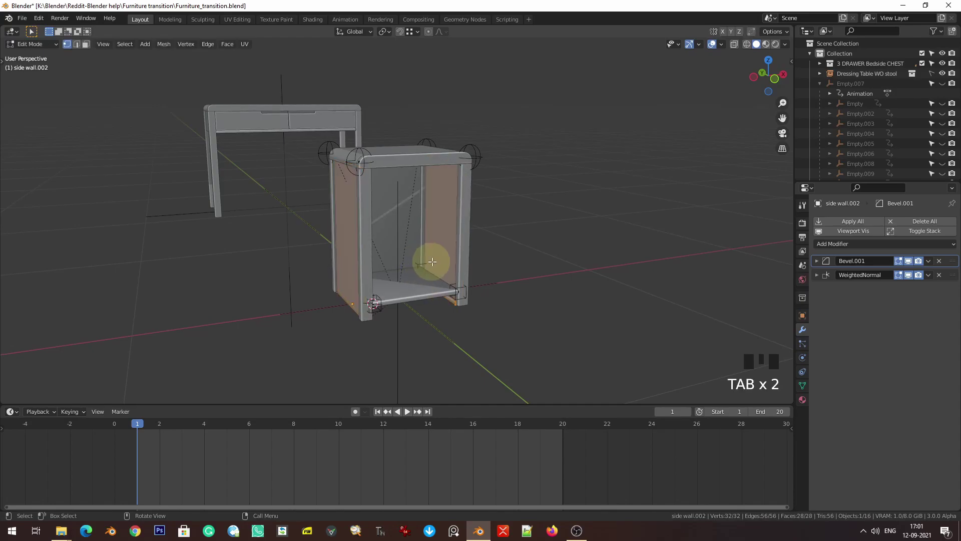
{"action": "key", "text": "a"}
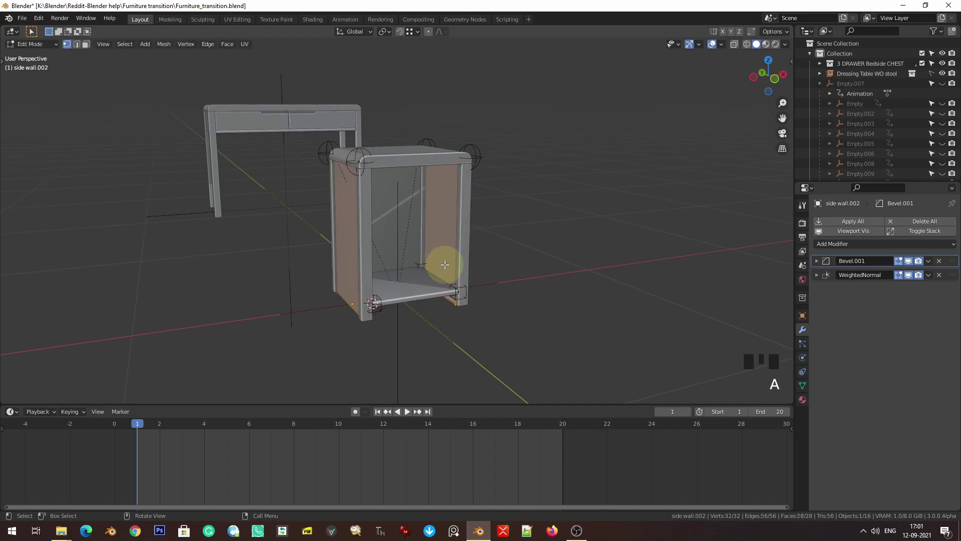
{"action": "key", "text": "p"}
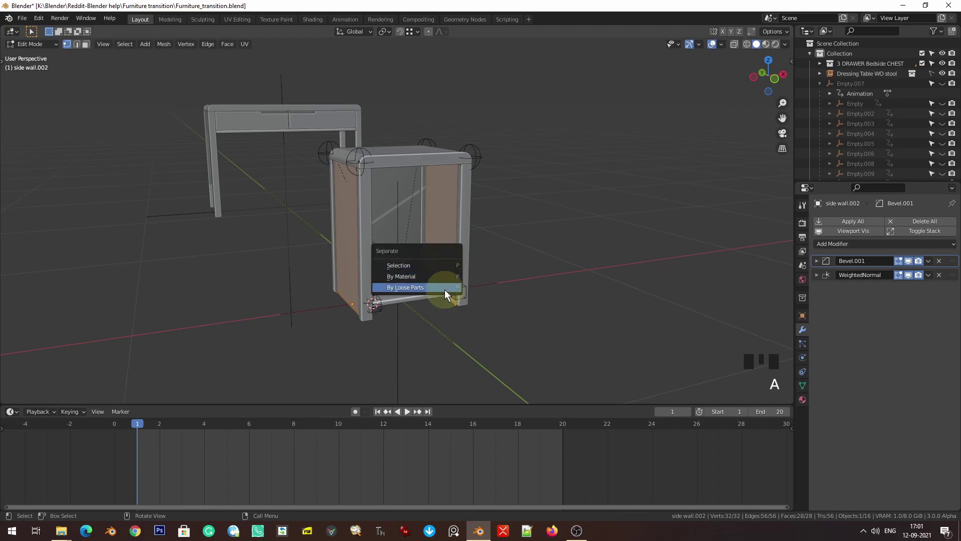
- Separate the side wall mesh by loose parts and return to Object Mode with nothing selected
{"action": "left_click", "coordinate": [444, 289]}
{"action": "key", "text": "Tab"}
{"action": "left_click", "coordinate": [202, 298]}
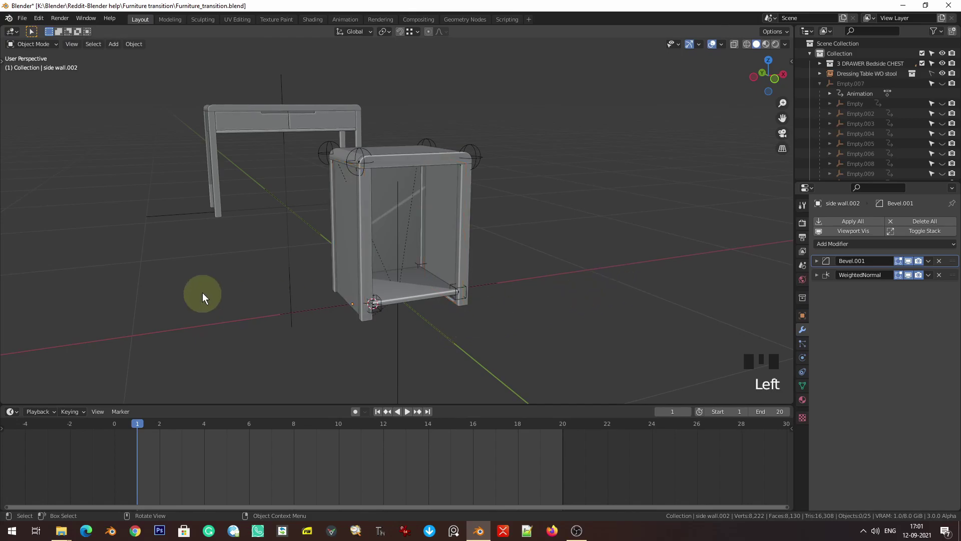
- Test that each of the chest's two side walls moves independently, cancelling each trial move
{"action": "left_click", "coordinate": [350, 269]}
{"action": "key", "text": "g"}
{"action": "key", "text": "Escape"}
{"action": "left_click", "coordinate": [443, 254]}
{"action": "key", "text": "g"}
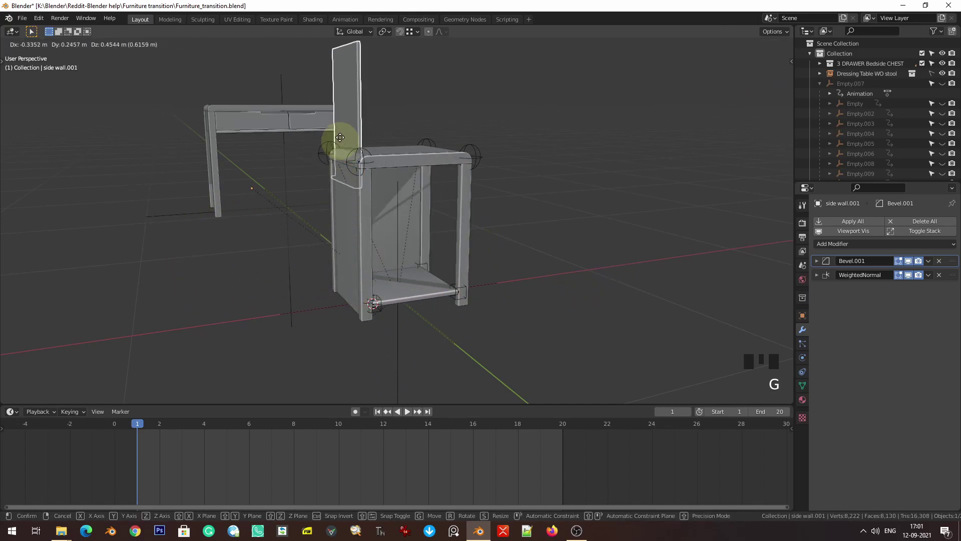
{"action": "key", "text": "Escape"}
- Inspect the base of side wall.001 from the front and save the file
{"action": "middle_click_drag", "start_coordinate": [486, 194], "coordinate": [486, 218]}
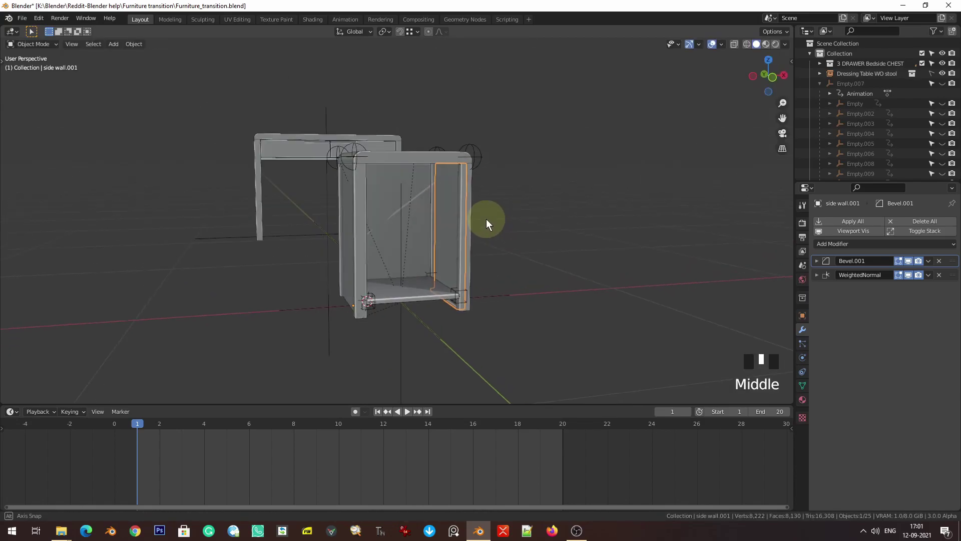
{"action": "scroll", "coordinate": [485, 218], "scroll_direction": "up", "scroll_amount": 3}
{"action": "middle_click_drag", "start_coordinate": [470, 317], "coordinate": [473, 260], "text": "shift"}
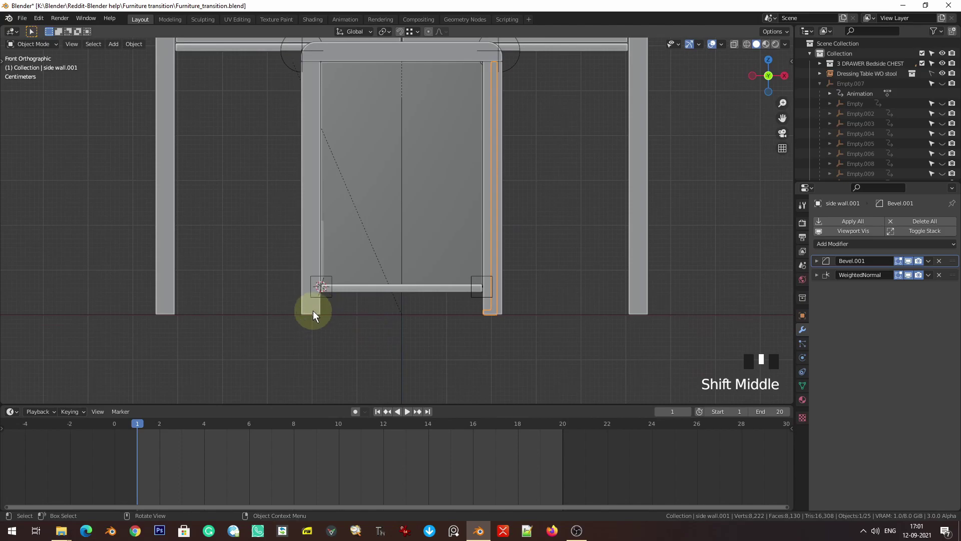
{"action": "key", "text": "ctrl+s"}
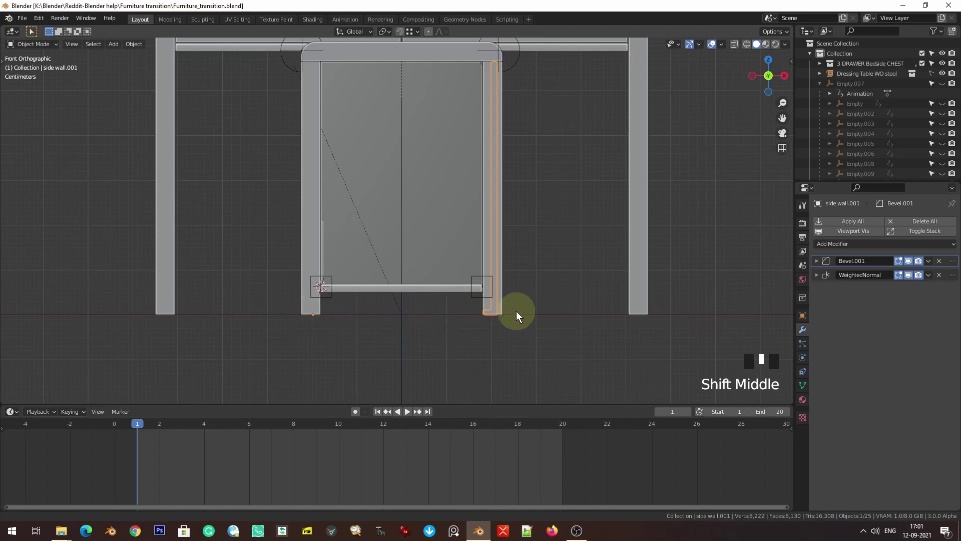
{"action": "middle_click_drag", "start_coordinate": [515, 315], "coordinate": [437, 337], "text": "shift"}
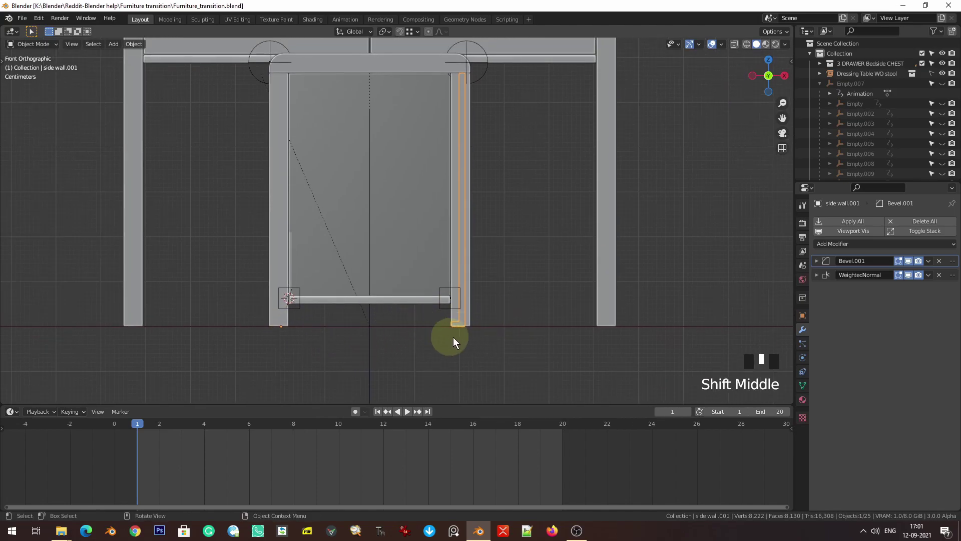
{"action": "middle_click_drag", "start_coordinate": [513, 351], "coordinate": [473, 271]}
{"action": "key", "text": "Tab"}
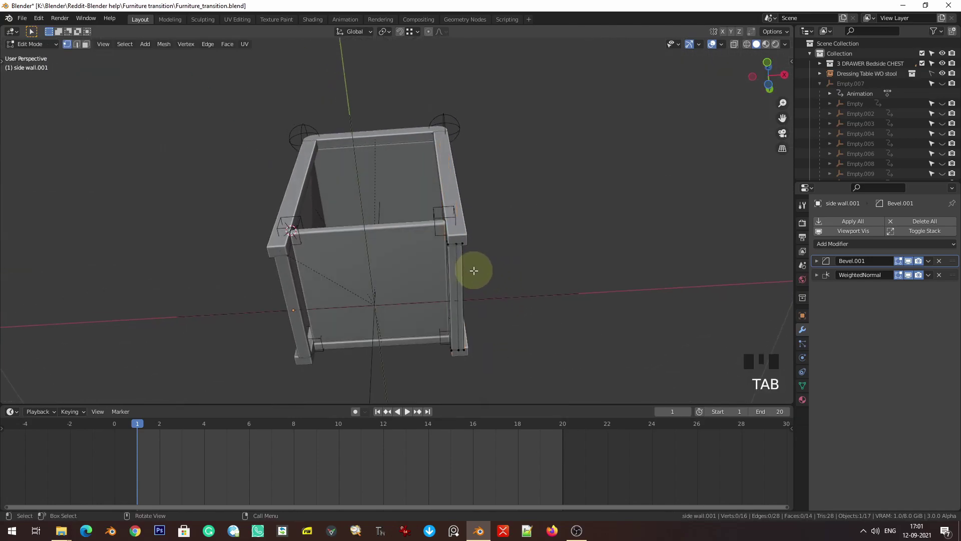
{"action": "key", "text": "3"}
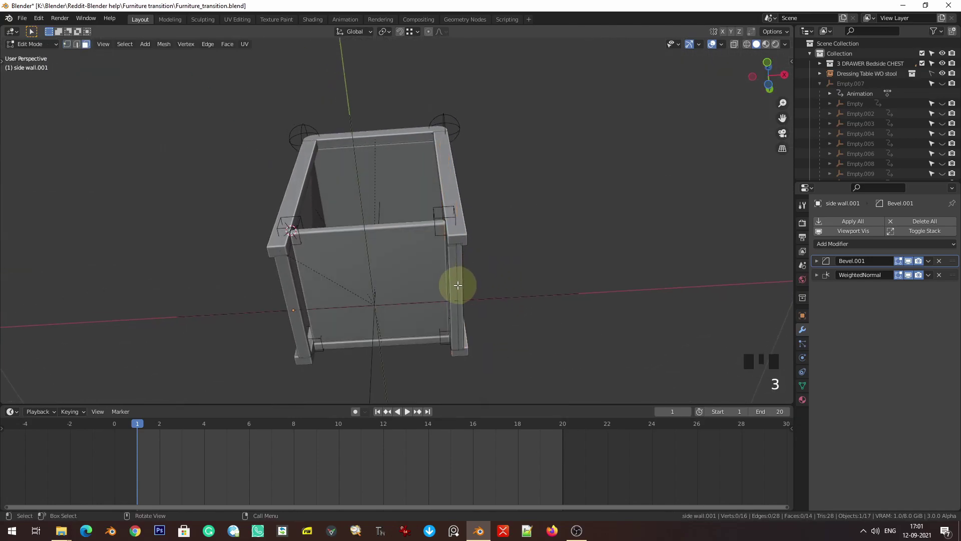
{"action": "left_click", "coordinate": [455, 283]}
{"action": "key", "text": "shift+s"}
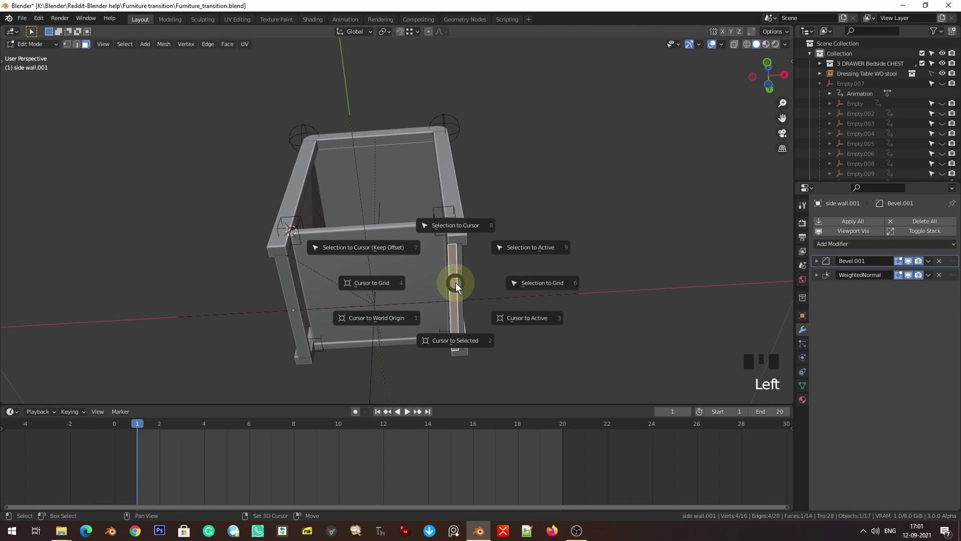
{"action": "left_click", "coordinate": [456, 282]}
{"action": "key", "text": "grave"}
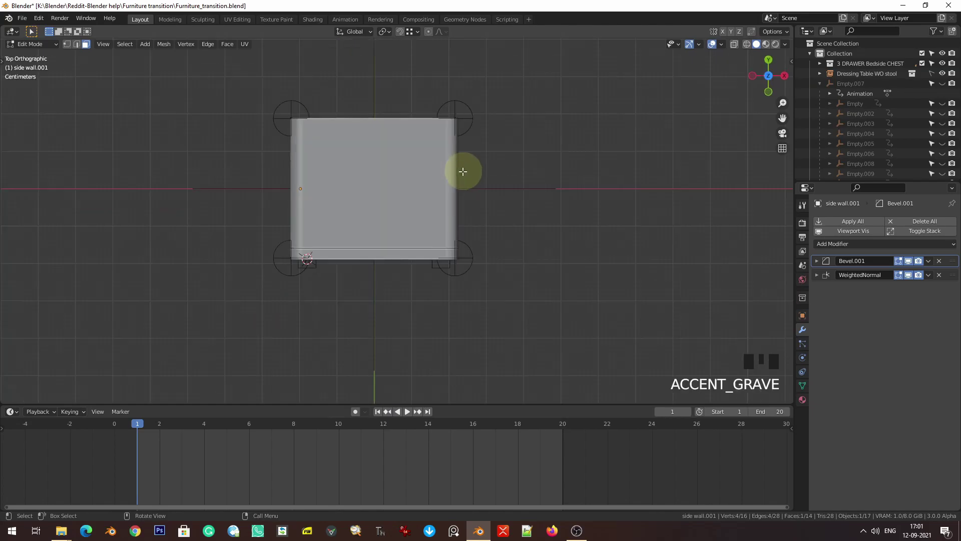
{"action": "key", "text": "Tab"}
- Turn off the Affect Only Locations transform option
{"action": "key", "text": "KP_1"}
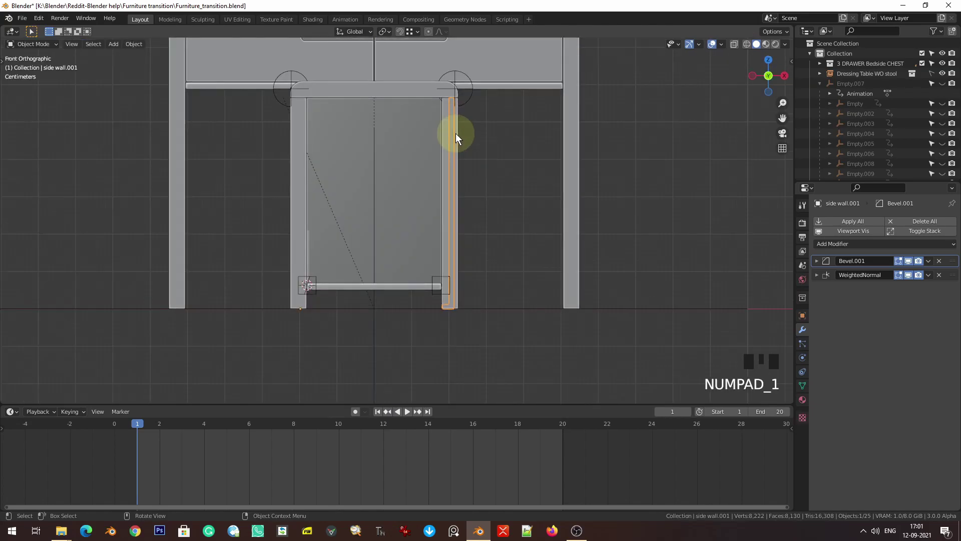
{"action": "scroll", "coordinate": [456, 133], "scroll_direction": "up", "scroll_amount": 3}
{"action": "middle_click_drag", "start_coordinate": [465, 225], "coordinate": [453, 140], "text": "shift"}
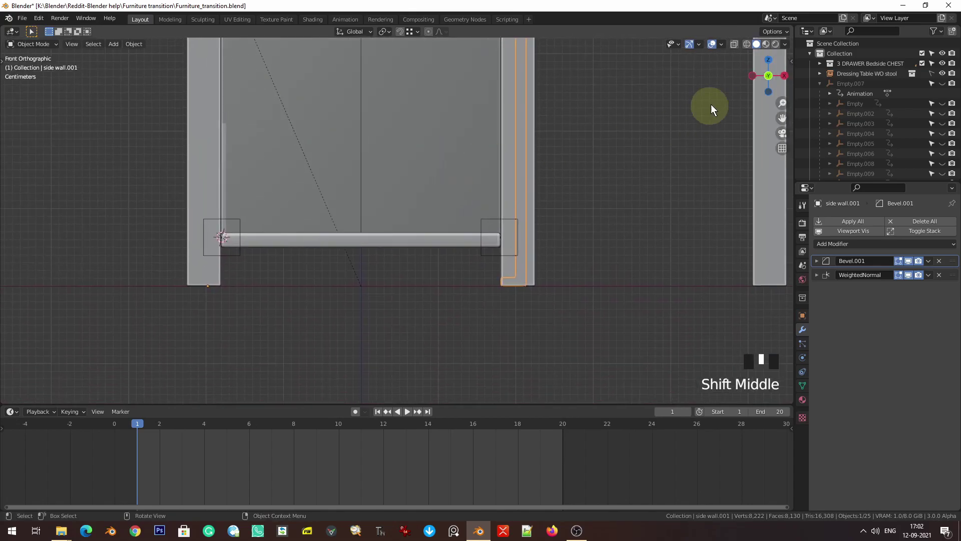
{"action": "left_click", "coordinate": [774, 32]}
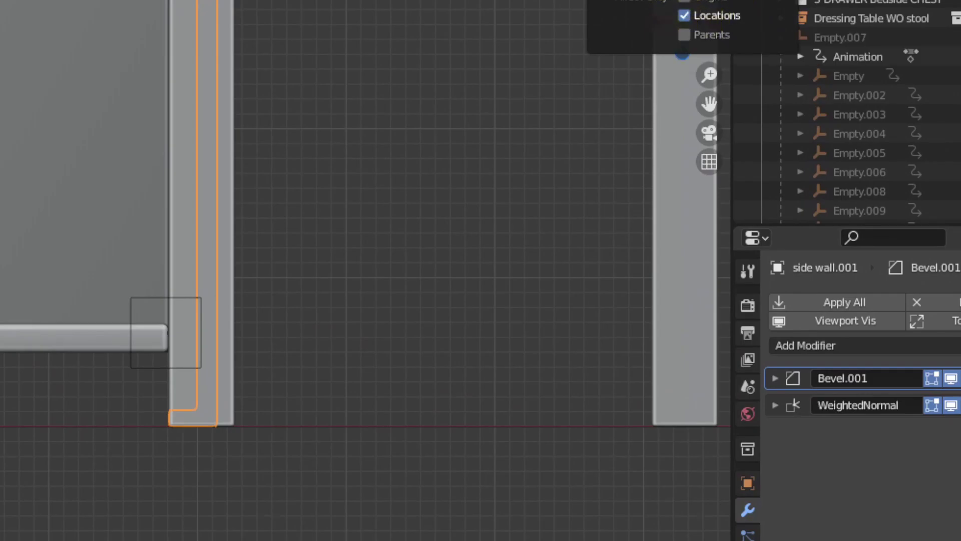
{"action": "left_click", "coordinate": [693, 12]}
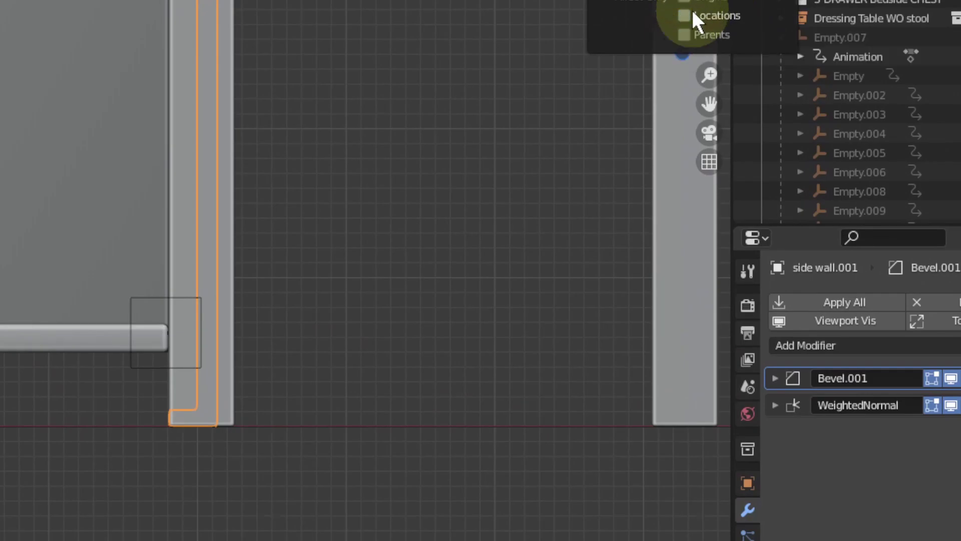
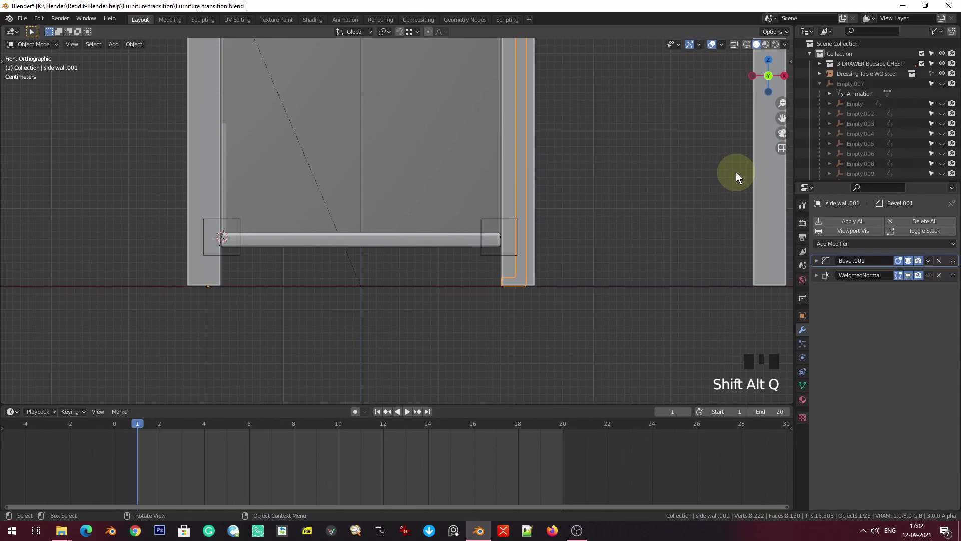
- Enable Affect Only Origins and move side wall.001's origin about 0.397 m along X to the base of its own wall
{"action": "scroll", "coordinate": [621, 205], "scroll_direction": "up", "scroll_amount": 3}
{"action": "scroll", "coordinate": [735, 172], "scroll_direction": "down", "scroll_amount": 4}
{"action": "middle_click_drag", "start_coordinate": [713, 121], "coordinate": [706, 173], "text": "shift"}
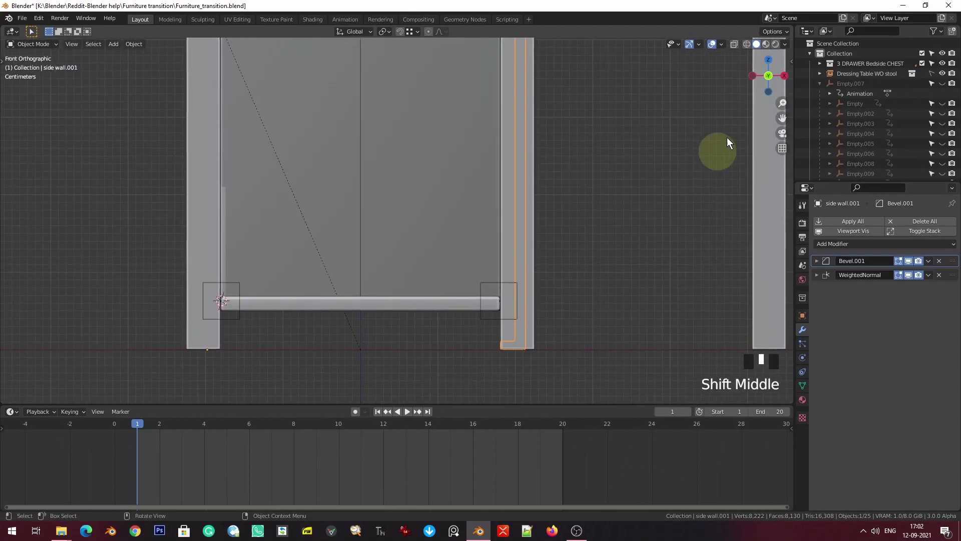
{"action": "left_click", "coordinate": [782, 33]}
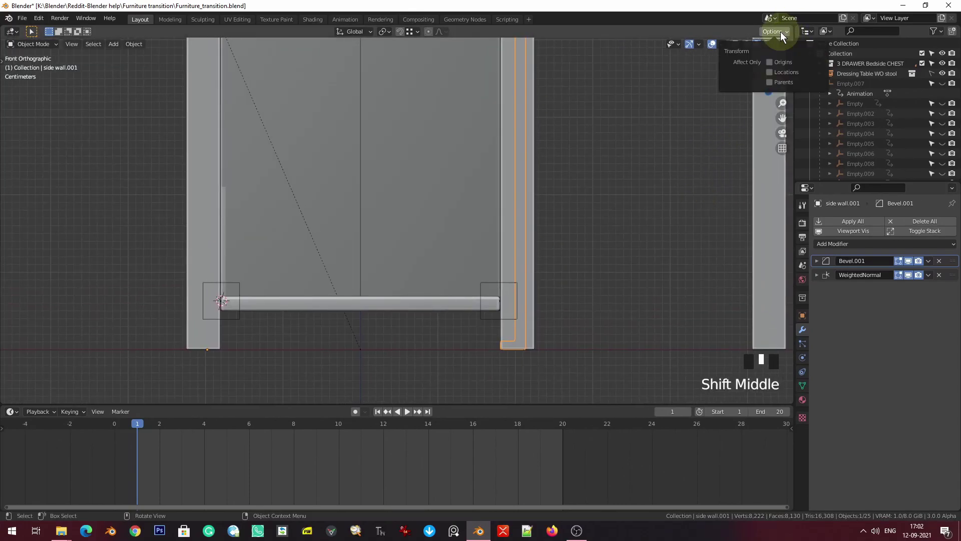
{"action": "left_click", "coordinate": [771, 61]}
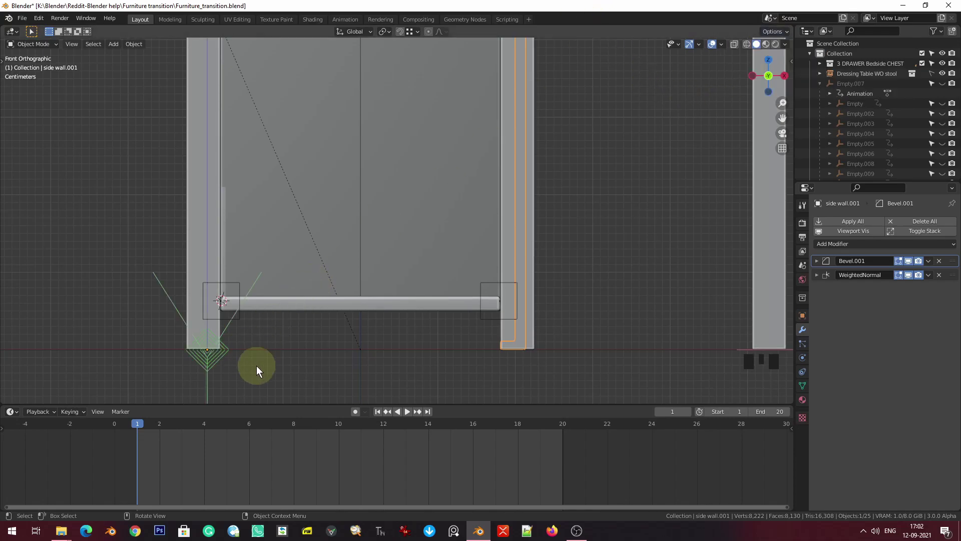
{"action": "key", "text": "g"}
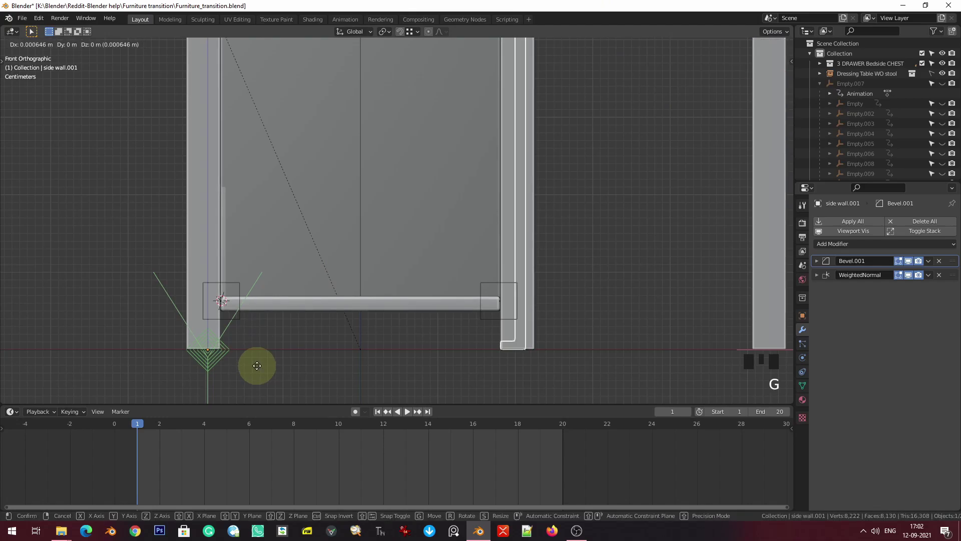
{"action": "key", "text": "x"}
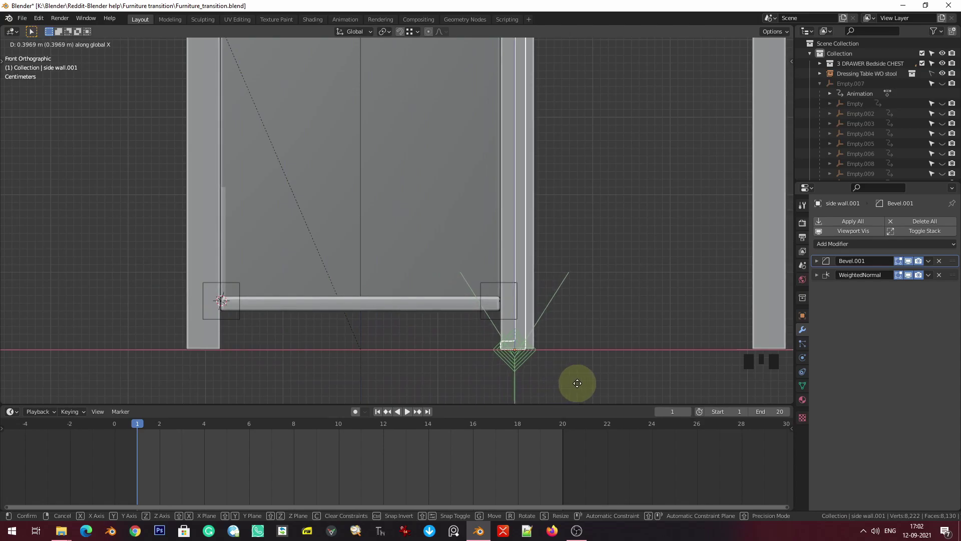
{"action": "left_click", "coordinate": [577, 383]}
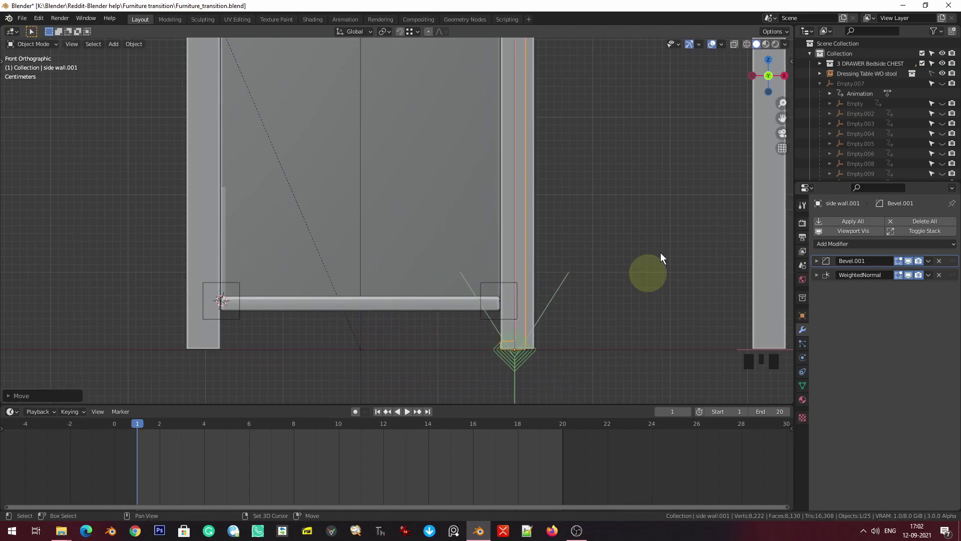
- Turn off Affect Only Origins and save the file
{"action": "left_click", "coordinate": [771, 31]}
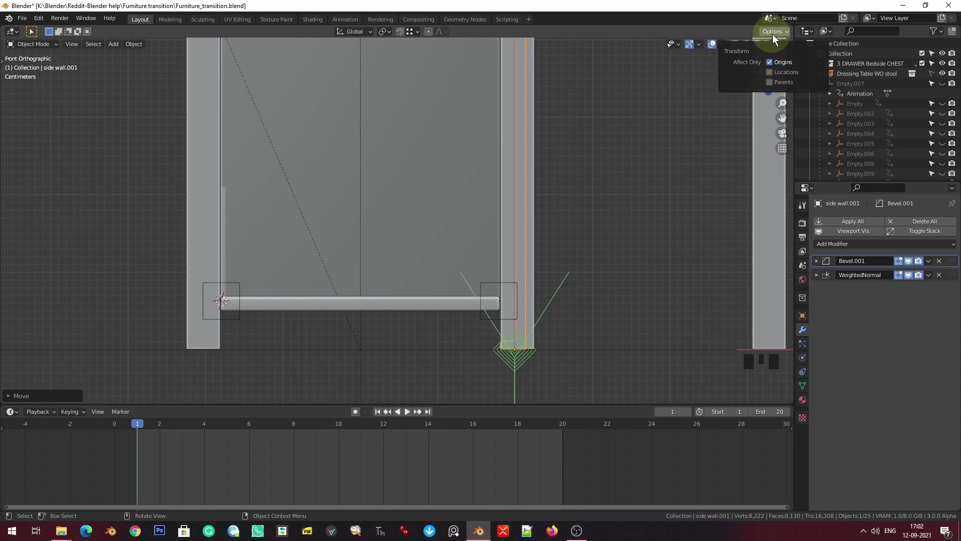
{"action": "left_click", "coordinate": [783, 62]}
{"action": "key", "text": "ctrl+s"}
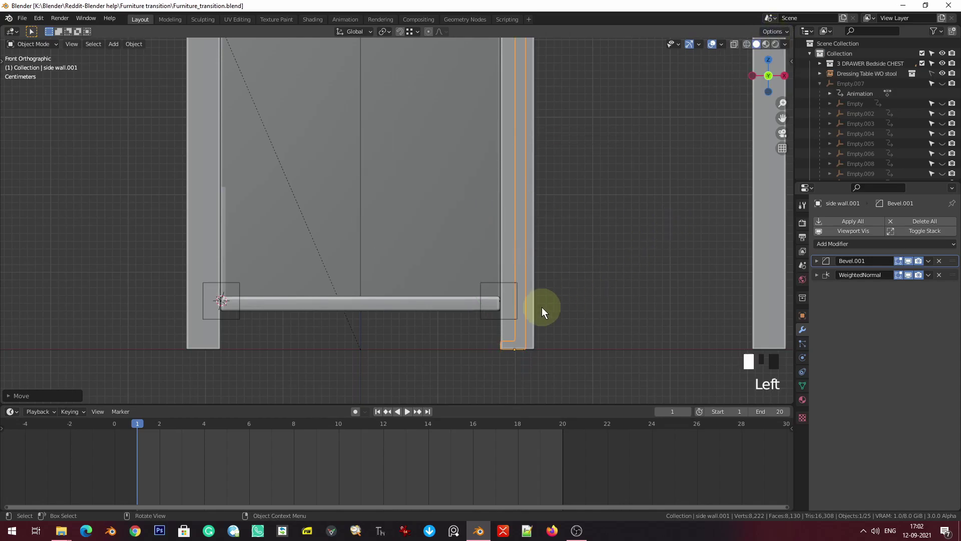
- Select the opposite side wall, side wall.002, check its base and save the file
{"action": "scroll", "coordinate": [541, 307], "scroll_direction": "down", "scroll_amount": 4}
{"action": "middle_click_drag", "start_coordinate": [457, 254], "coordinate": [409, 273]}
{"action": "middle_click_drag", "start_coordinate": [465, 227], "coordinate": [315, 285]}
{"action": "left_click", "coordinate": [315, 325]}
{"action": "middle_click_drag", "start_coordinate": [316, 328], "coordinate": [293, 270]}
{"action": "key", "text": "ctrl+s"}
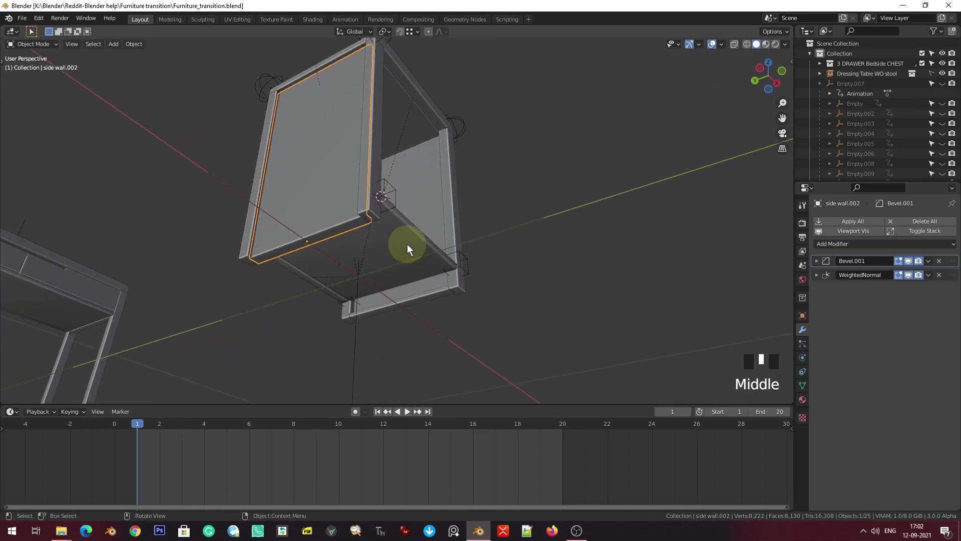
{"action": "key", "text": "KP_1"}
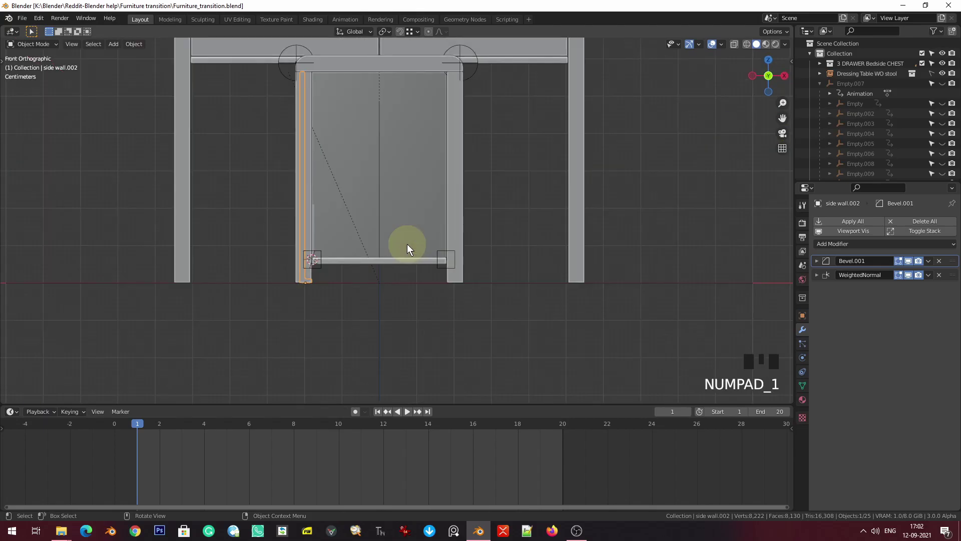
{"action": "scroll", "coordinate": [406, 243], "scroll_direction": "down", "scroll_amount": 2}
{"action": "middle_click_drag", "start_coordinate": [407, 244], "coordinate": [400, 295]}
{"action": "key", "text": "ctrl+s"}
{"action": "left_click", "coordinate": [483, 257]}
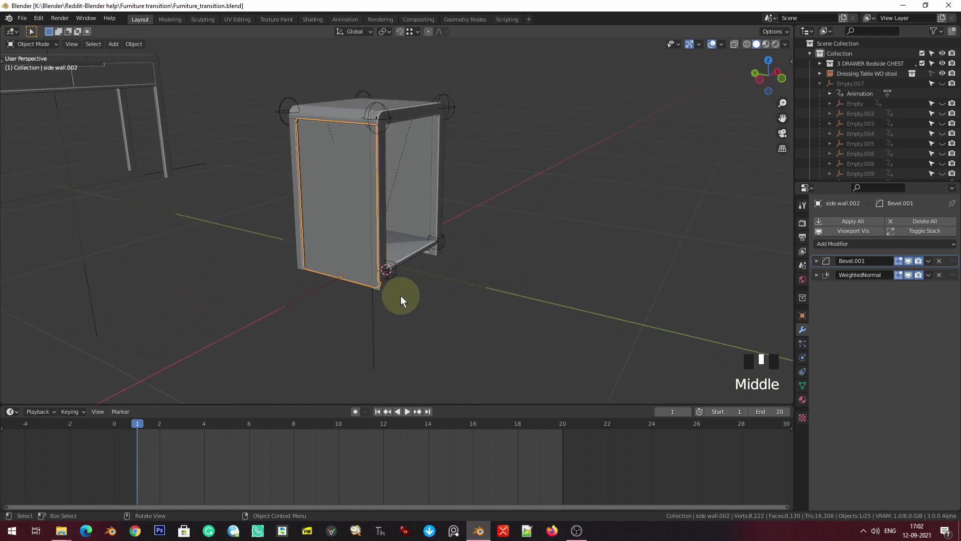
- Snap the 3D cursor to the origin of side wall.002 at its bottom edge
{"action": "key", "text": "KP_Decimal"}
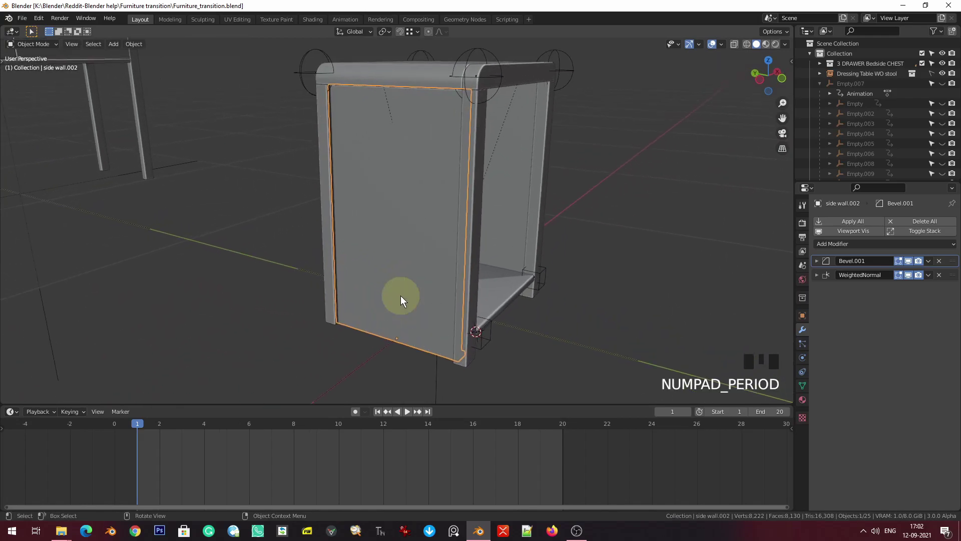
{"action": "key", "text": "shift+s"}
{"action": "middle_click_drag", "start_coordinate": [672, 318], "coordinate": [420, 257]}
{"action": "key", "text": "shift+s"}
{"action": "left_click", "coordinate": [416, 302]}
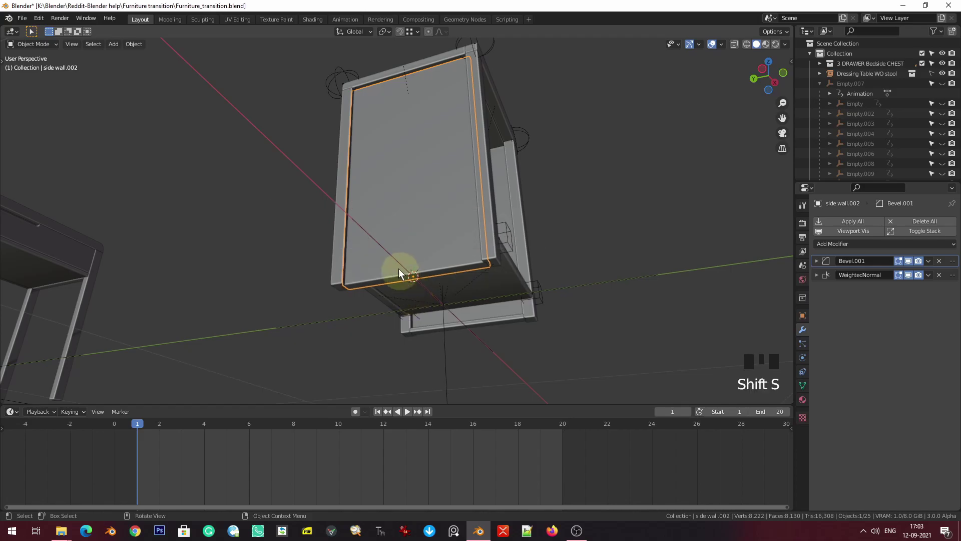
- Add a cube-shaped empty at the 3D cursor on side wall.002's bottom edge
{"action": "key", "text": "shift+a"}
{"action": "mouse_move", "coordinate": [398, 279]}
{"action": "mouse_move", "coordinate": [396, 259]}
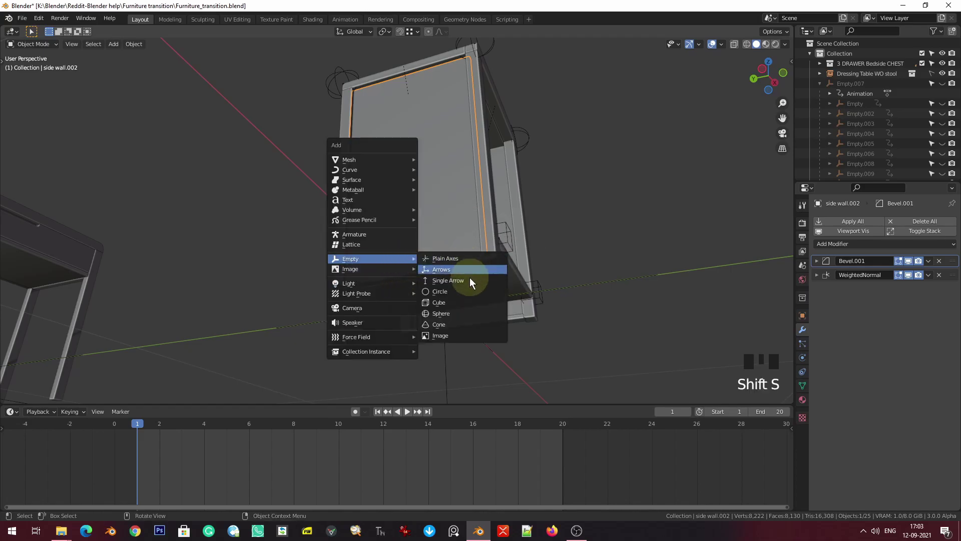
{"action": "left_click", "coordinate": [468, 302]}
{"action": "left_click", "coordinate": [786, 32]}
{"action": "left_click", "coordinate": [691, 240]}
- Scale the new cube empty down uniformly to about -0.022 on all axes
{"action": "key", "text": "s"}
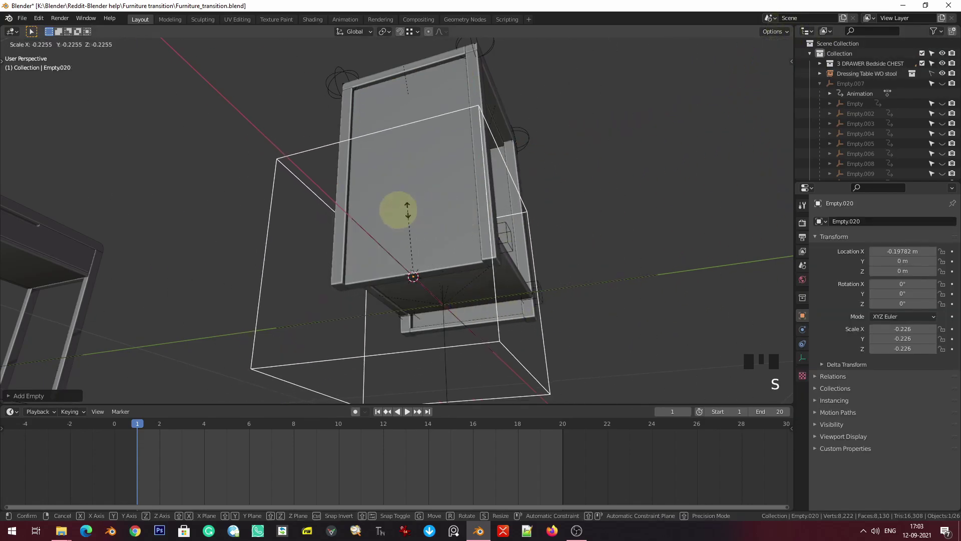
{"action": "left_click", "coordinate": [409, 212]}
{"action": "key", "text": "s"}
{"action": "left_click", "coordinate": [457, 282]}
{"action": "key", "text": "s"}
{"action": "left_click", "coordinate": [520, 323]}
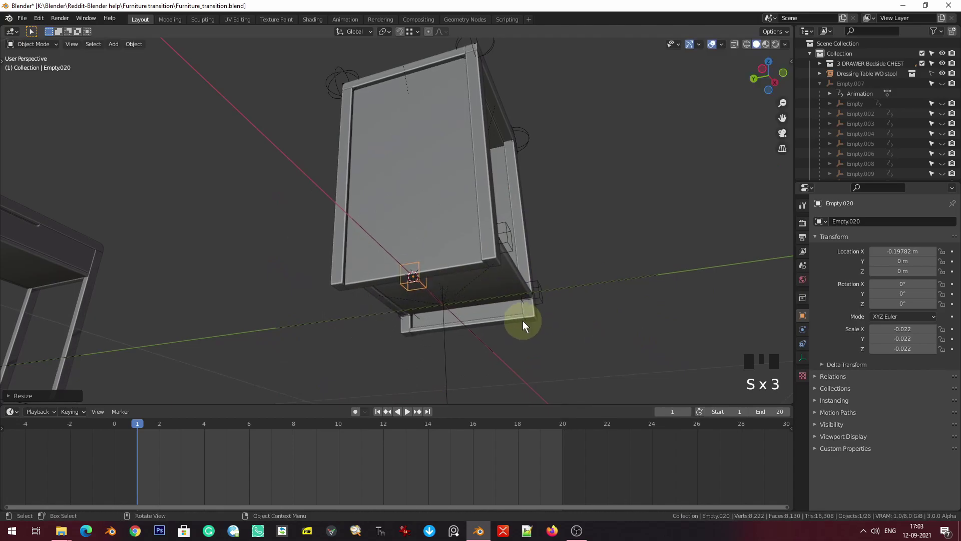
- Stretch the cube empty along Y to a scale of about -0.167, nearly the side wall's depth, and save the file
{"action": "key", "text": "ctrl+KP_3"}
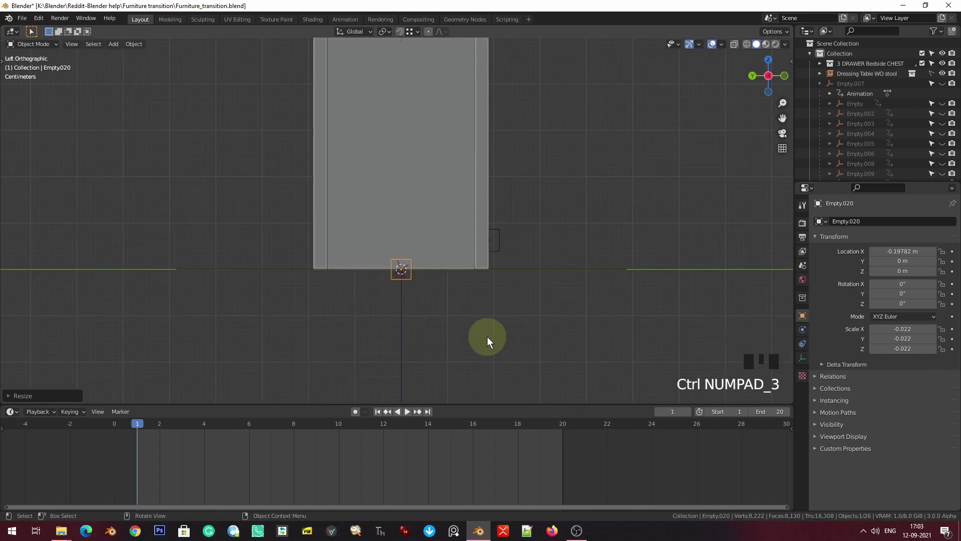
{"action": "key", "text": "s"}
{"action": "middle_click", "coordinate": [583, 339]}
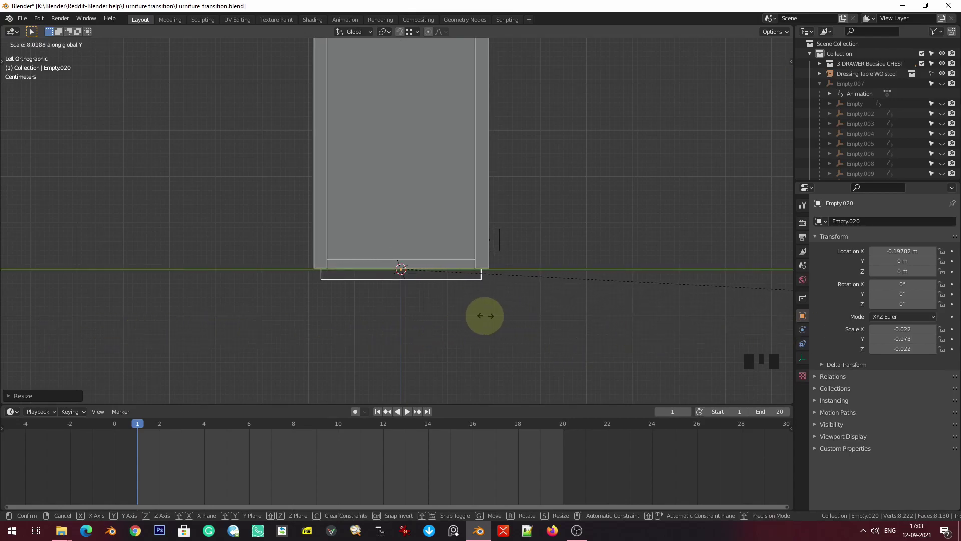
{"action": "left_click", "coordinate": [455, 315]}
{"action": "key", "text": "ctrl+s"}
{"action": "left_click", "coordinate": [476, 292]}
- Duplicate the cube empty along X to the bottom of the opposite side wall, at about X 0.197 m
{"action": "key", "text": "KP_1"}
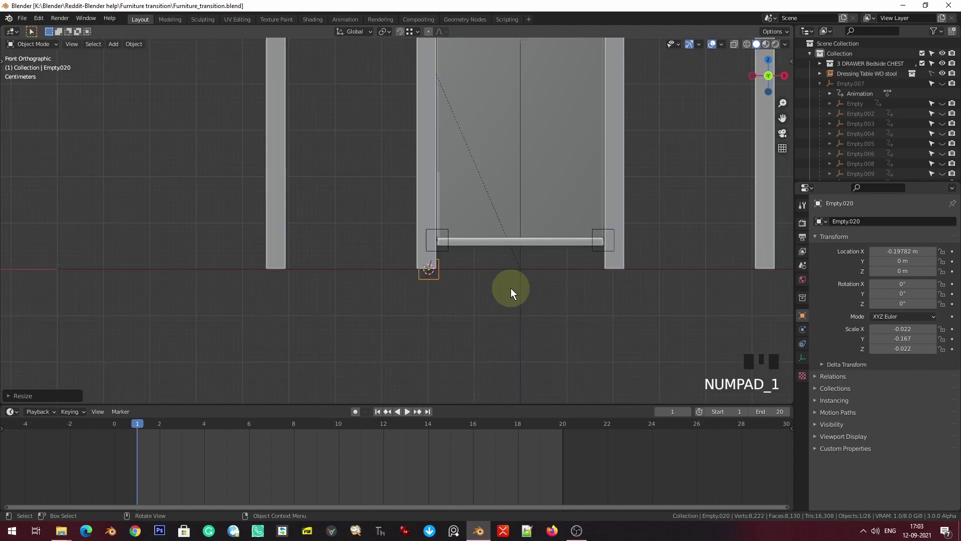
{"action": "scroll", "coordinate": [511, 288], "scroll_direction": "up", "scroll_amount": 4}
{"action": "middle_click_drag", "start_coordinate": [484, 342], "coordinate": [249, 238], "text": "shift"}
{"action": "key", "text": "shift+z"}
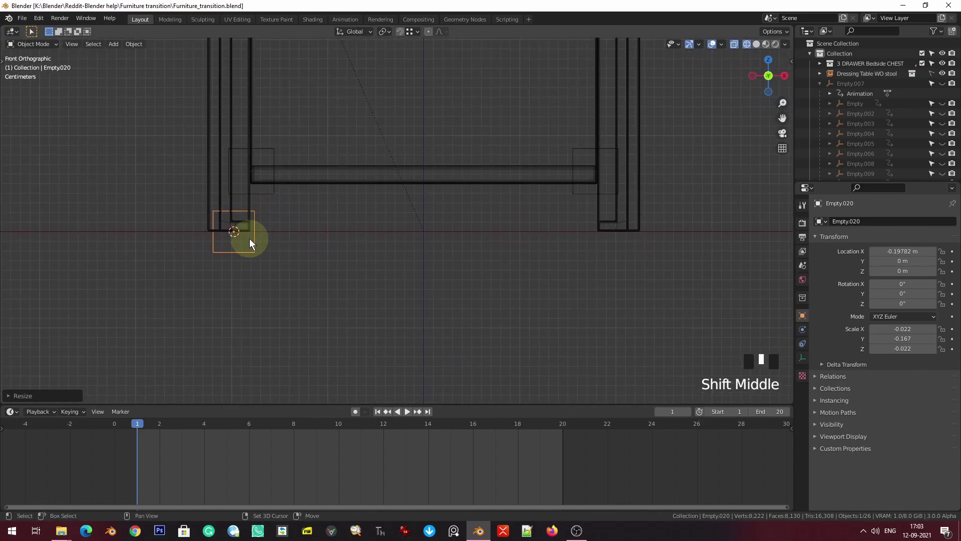
{"action": "key", "text": "shift+d"}
{"action": "key", "text": "x"}
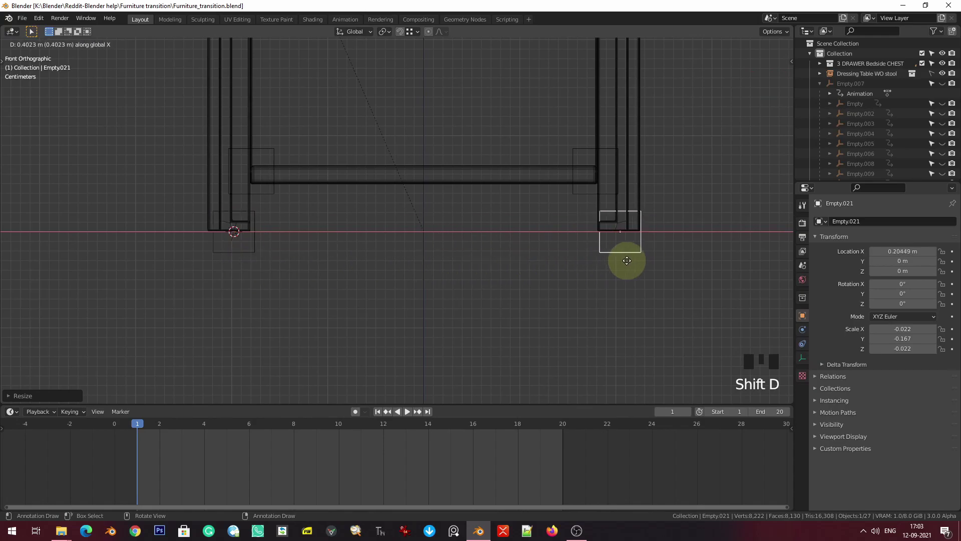
{"action": "left_click", "coordinate": [621, 258]}
{"action": "key", "text": "z"}
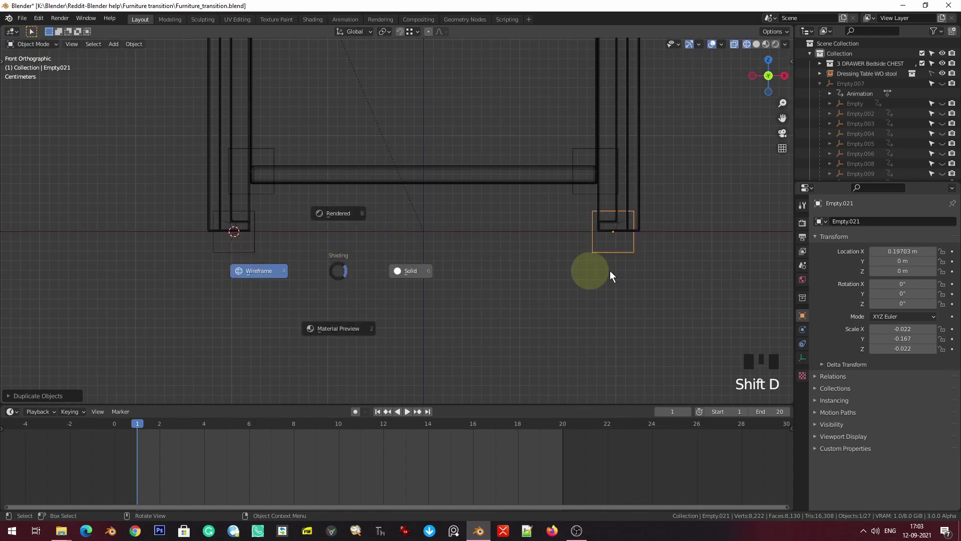
{"action": "left_click", "coordinate": [562, 275]}
- Hook the bottom vertices of side wall.002 to the cube empty beneath it, Empty.020
{"action": "scroll", "coordinate": [322, 252], "scroll_direction": "down", "scroll_amount": 3}
{"action": "middle_click_drag", "start_coordinate": [322, 252], "coordinate": [404, 275]}
{"action": "left_click", "coordinate": [360, 278]}
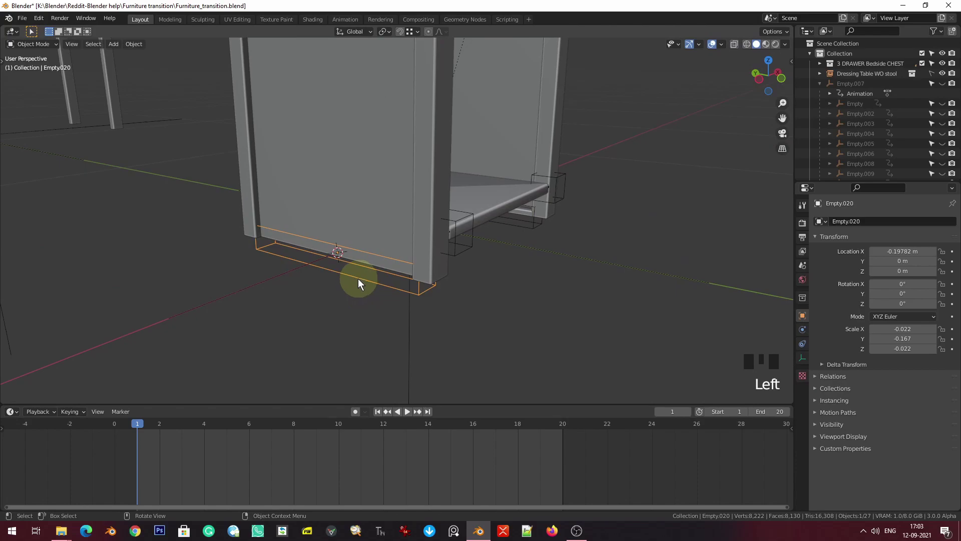
{"action": "left_click", "coordinate": [349, 172], "text": "shift"}
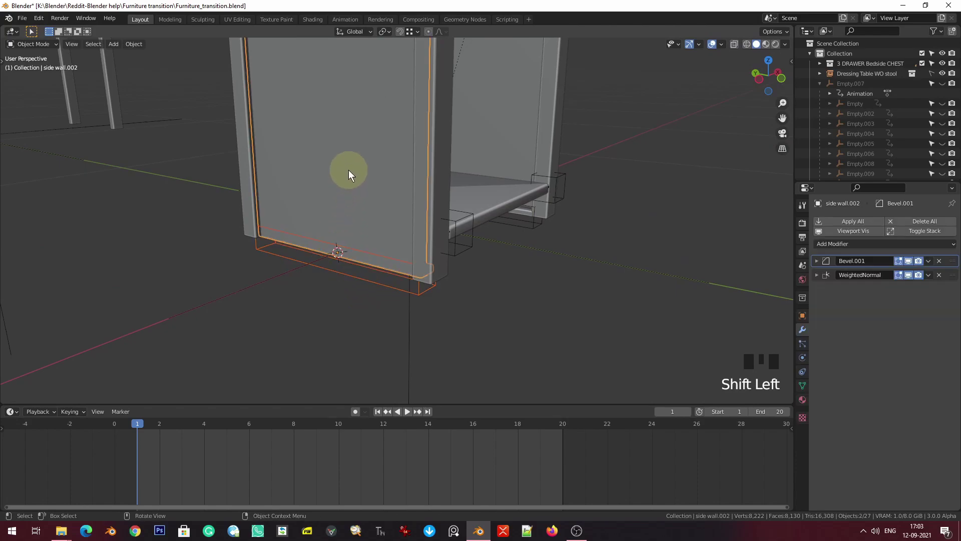
{"action": "key", "text": "Tab"}
{"action": "key", "text": "z"}
{"action": "left_click_drag", "start_coordinate": [217, 179], "coordinate": [501, 349]}
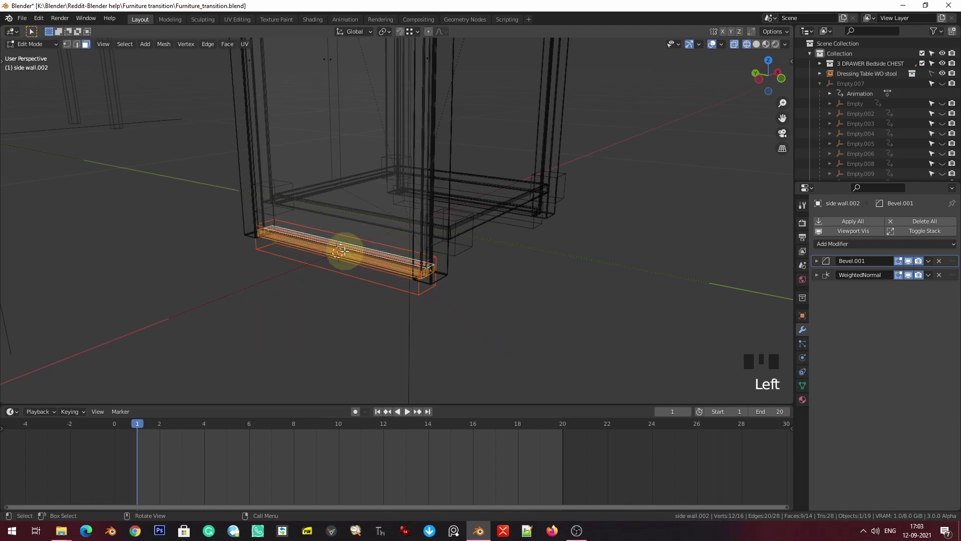
{"action": "key", "text": "ctrl+h"}
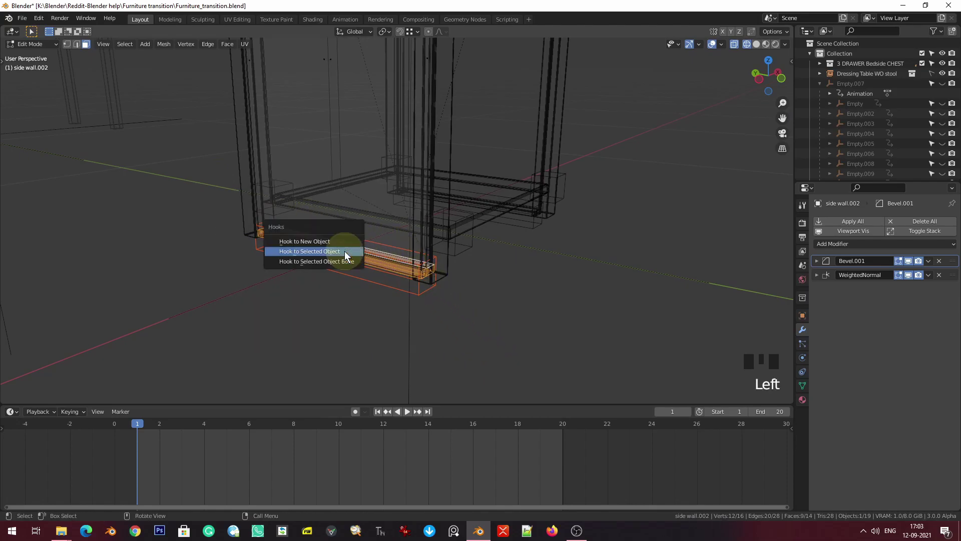
{"action": "left_click", "coordinate": [345, 251]}
{"action": "key", "text": "Tab"}
{"action": "key", "text": "z"}
- Hook the bottom vertices of side wall.001 to the duplicated cube empty beneath it, Empty.021
{"action": "scroll", "coordinate": [476, 283], "scroll_direction": "down", "scroll_amount": 3}
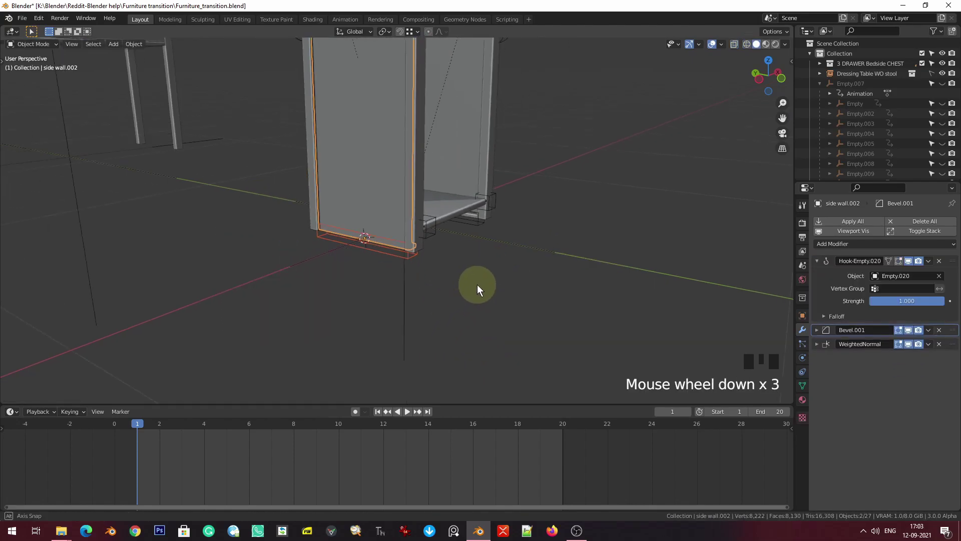
{"action": "middle_click_drag", "start_coordinate": [476, 283], "coordinate": [339, 279]}
{"action": "left_click", "coordinate": [443, 243]}
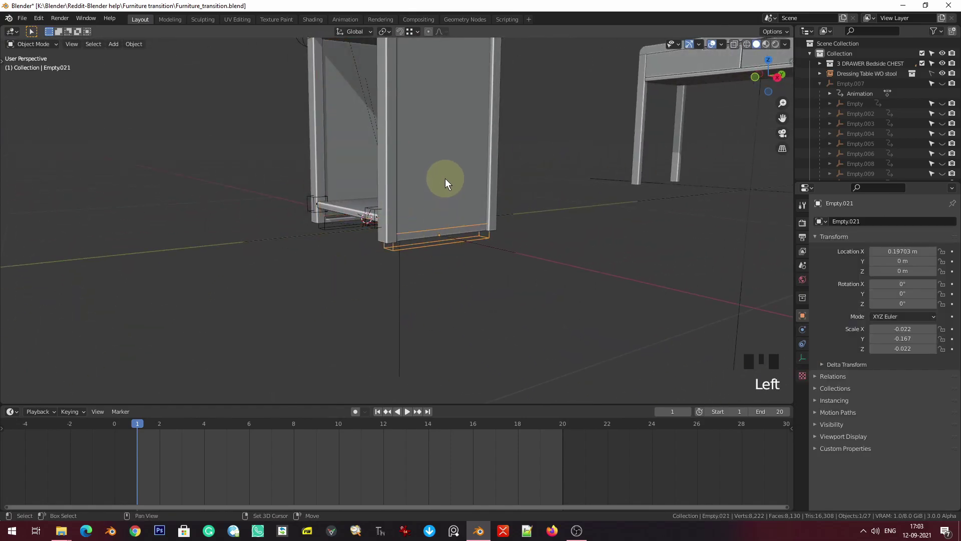
{"action": "left_click", "coordinate": [453, 222], "text": "shift"}
{"action": "key", "text": "Tab"}
{"action": "key", "text": "z"}
{"action": "left_click_drag", "start_coordinate": [373, 185], "coordinate": [602, 322]}
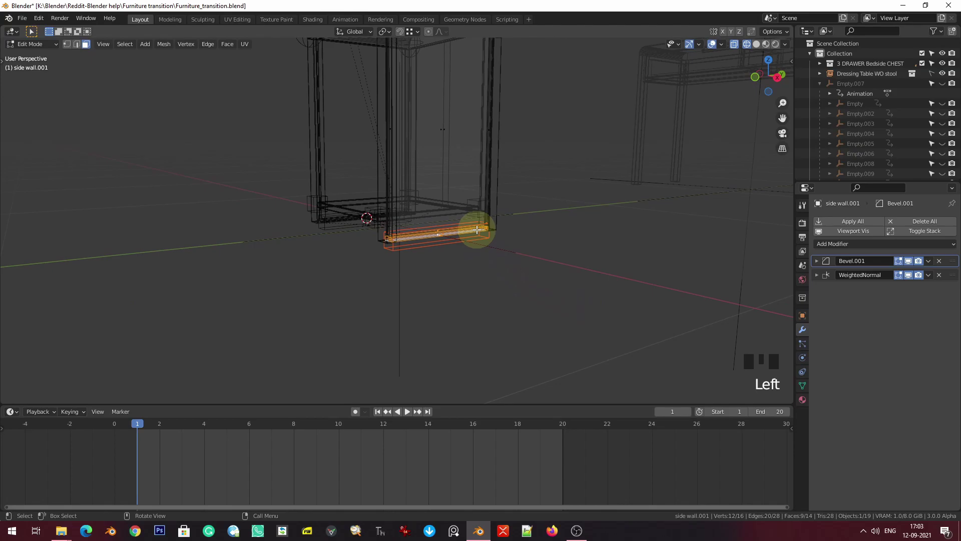
{"action": "key", "text": "ctrl+h"}
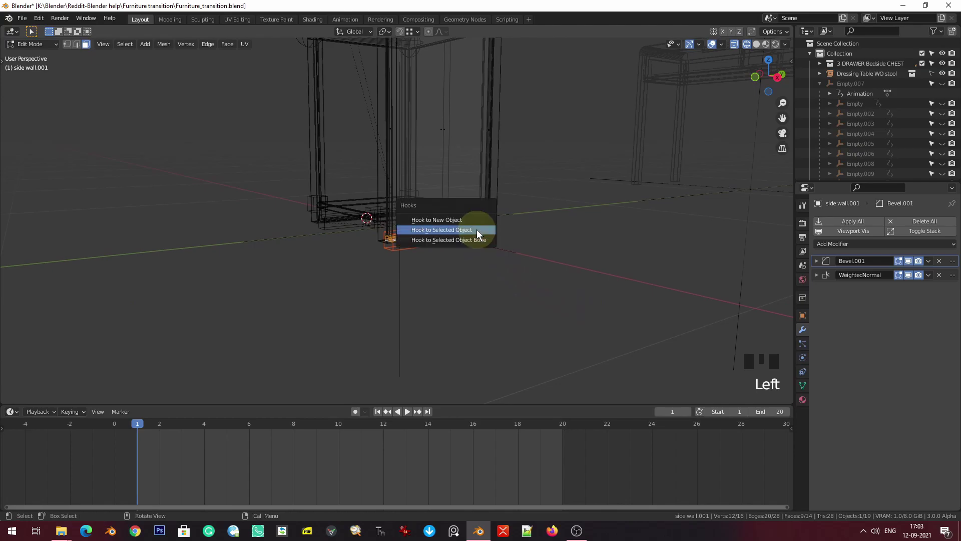
{"action": "left_click", "coordinate": [477, 229]}
{"action": "key", "text": "Tab"}
{"action": "key", "text": "z"}
- Test side wall.001's hook by moving Empty.021 freely, and cancel the move
{"action": "left_click", "coordinate": [693, 248]}
{"action": "left_click", "coordinate": [439, 251]}
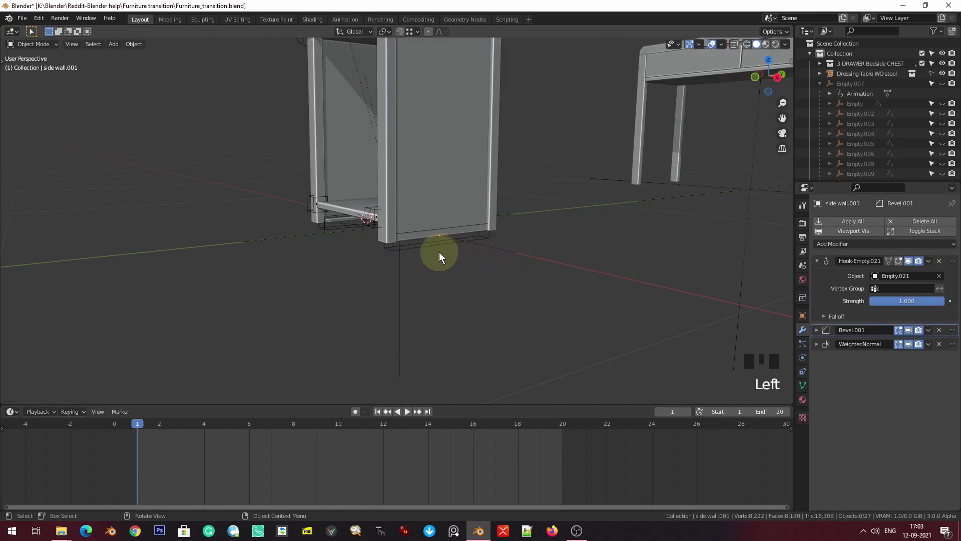
{"action": "left_click", "coordinate": [439, 249]}
{"action": "key", "text": "g"}
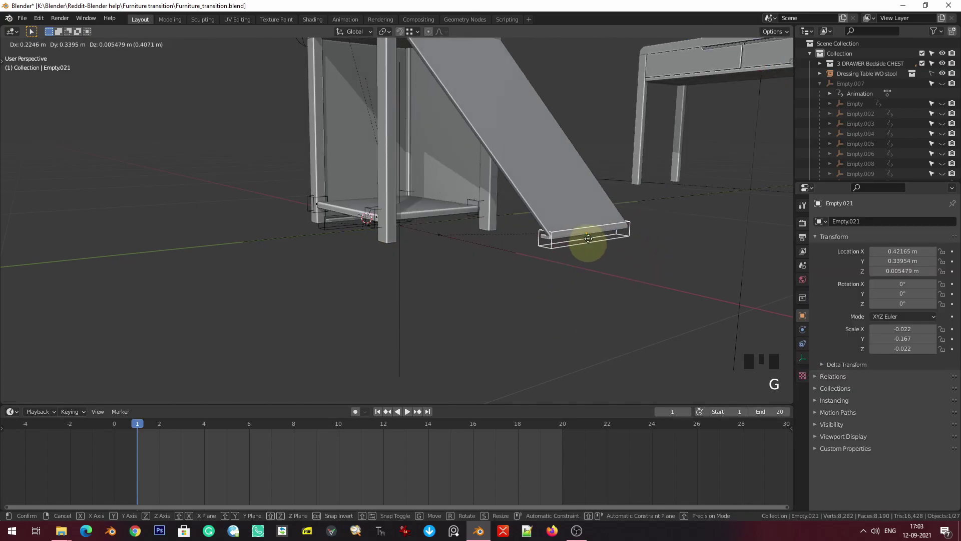
{"action": "key", "text": "Escape"}
- Select the cube empty under side wall.002 and save the file
{"action": "middle_click_drag", "start_coordinate": [457, 272], "coordinate": [381, 149]}
{"action": "middle_click_drag", "start_coordinate": [378, 308], "coordinate": [369, 318], "text": "shift"}
{"action": "left_click", "coordinate": [362, 250]}
{"action": "middle_click_drag", "start_coordinate": [514, 292], "coordinate": [425, 260]}
{"action": "middle_click_drag", "start_coordinate": [377, 208], "coordinate": [497, 205]}
{"action": "key", "text": "ctrl+s"}
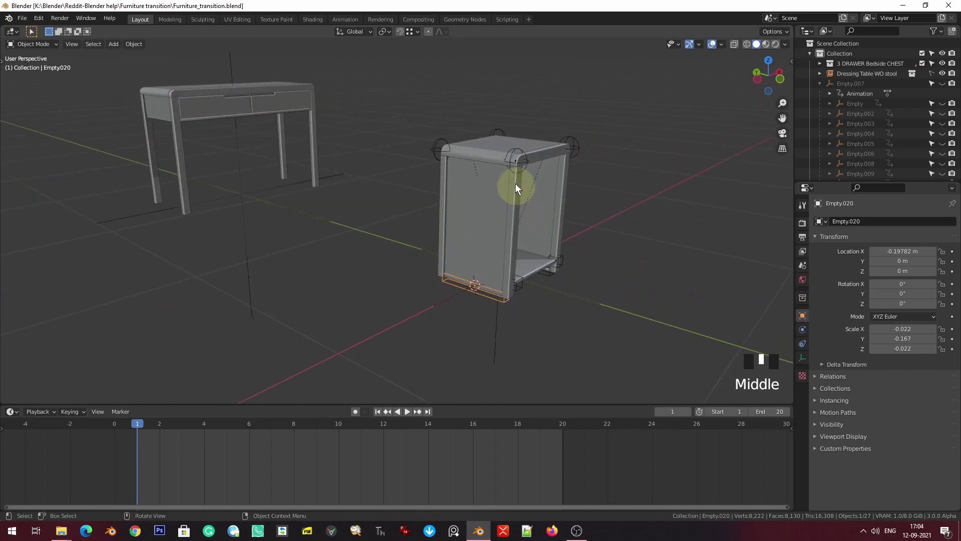
- Hook side wall.002's top front corner vertices to the sphere empty at that corner, Empty.012
{"action": "left_click", "coordinate": [510, 152]}
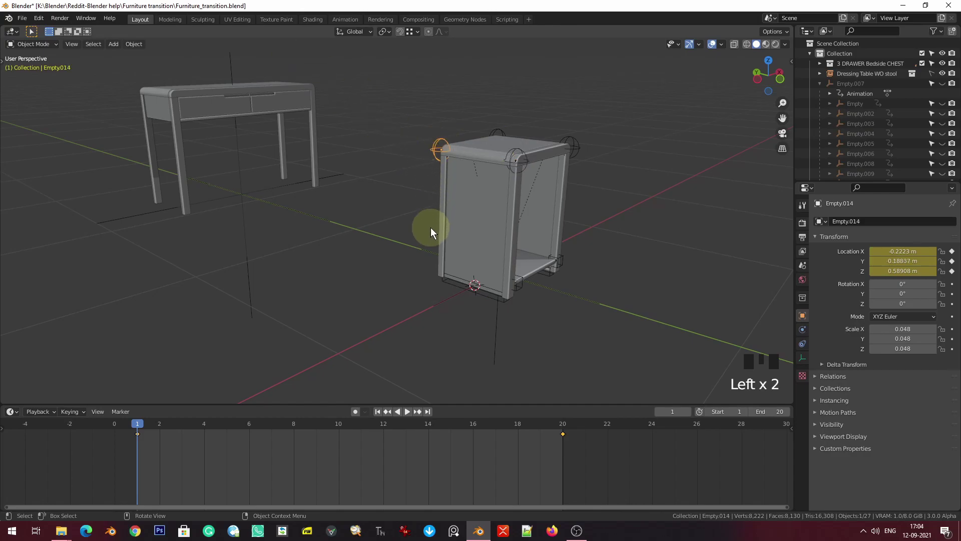
{"action": "left_click", "coordinate": [491, 185]}
{"action": "scroll", "coordinate": [487, 193], "scroll_direction": "up", "scroll_amount": 2}
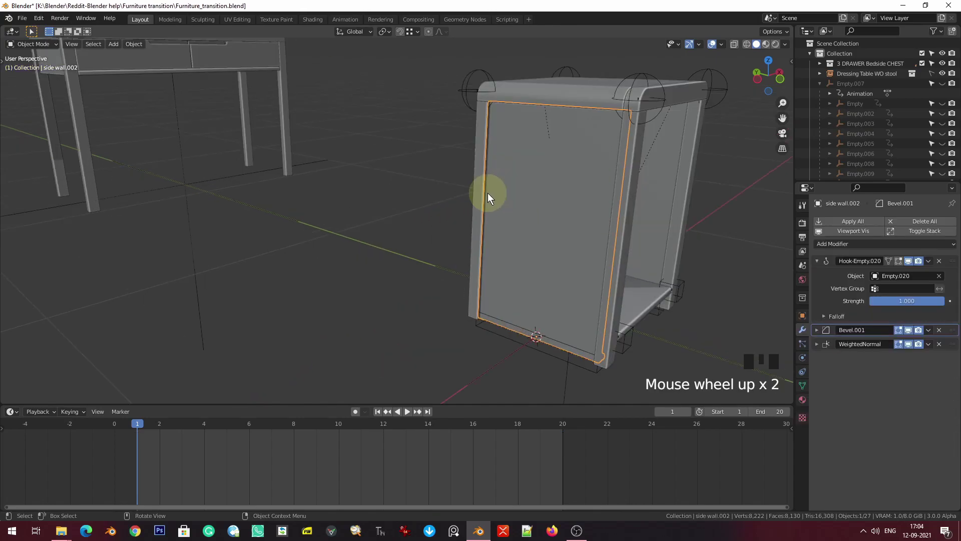
{"action": "key", "text": "z"}
{"action": "middle_click_drag", "start_coordinate": [611, 167], "coordinate": [536, 215], "text": "shift"}
{"action": "key", "text": "z"}
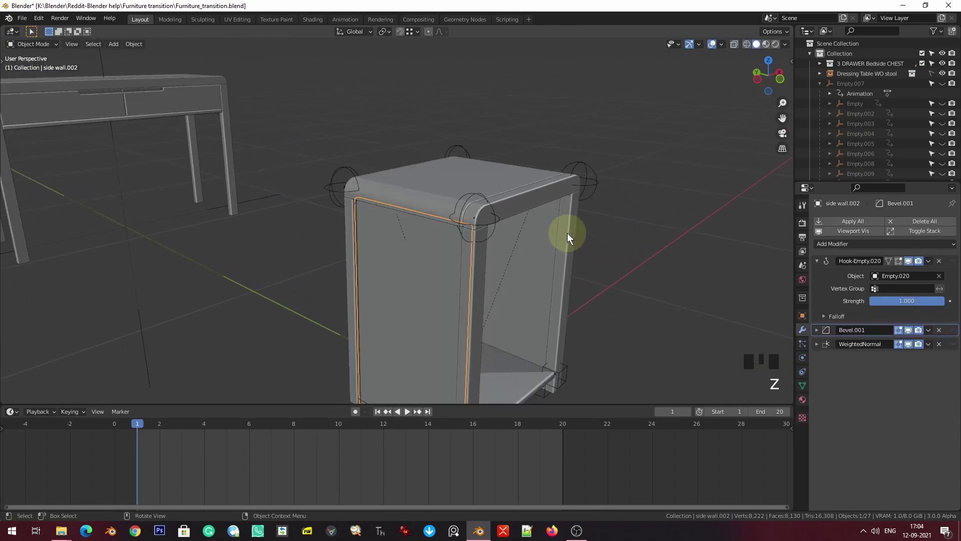
{"action": "left_click", "coordinate": [473, 195]}
{"action": "left_click", "coordinate": [473, 200]}
{"action": "left_click", "coordinate": [474, 196]}
{"action": "left_click", "coordinate": [452, 238], "text": "shift"}
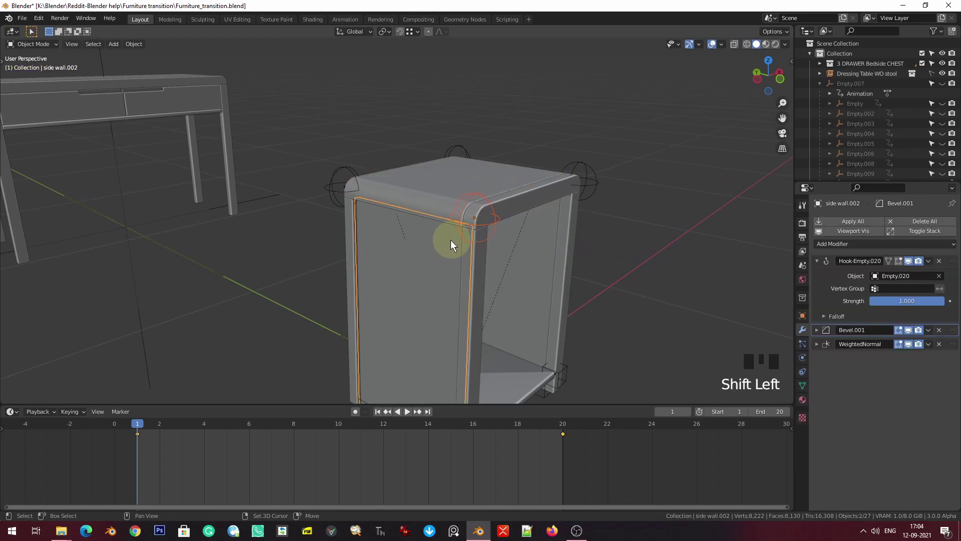
{"action": "key", "text": "Tab"}
{"action": "key", "text": "z"}
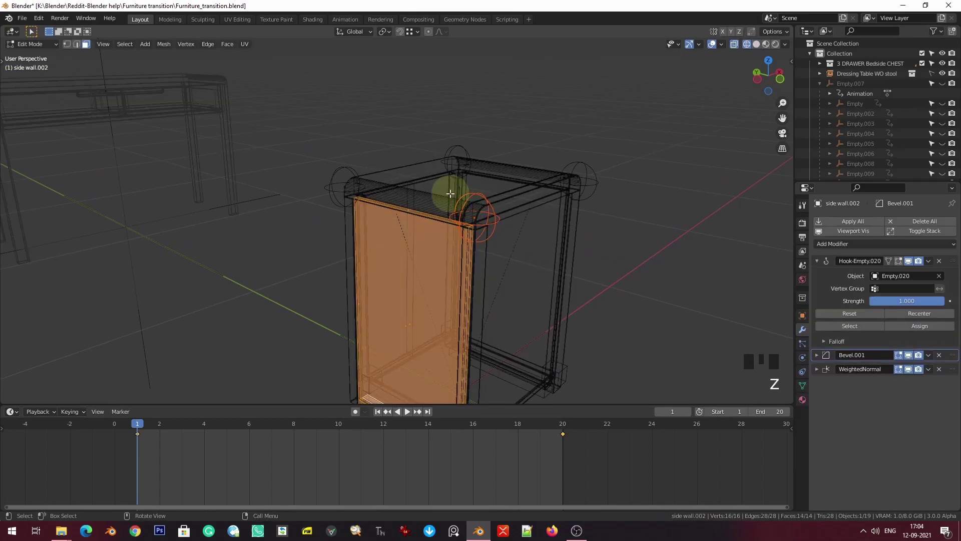
{"action": "left_click", "coordinate": [499, 275]}
{"action": "key", "text": "1"}
{"action": "left_click", "coordinate": [474, 232]}
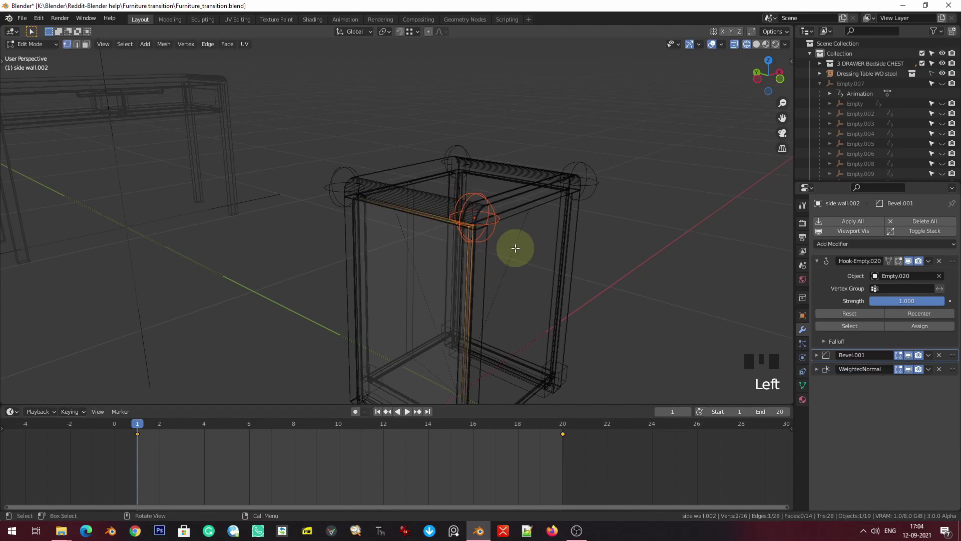
{"action": "key", "text": "ctrl+h"}
{"action": "left_click", "coordinate": [472, 232]}
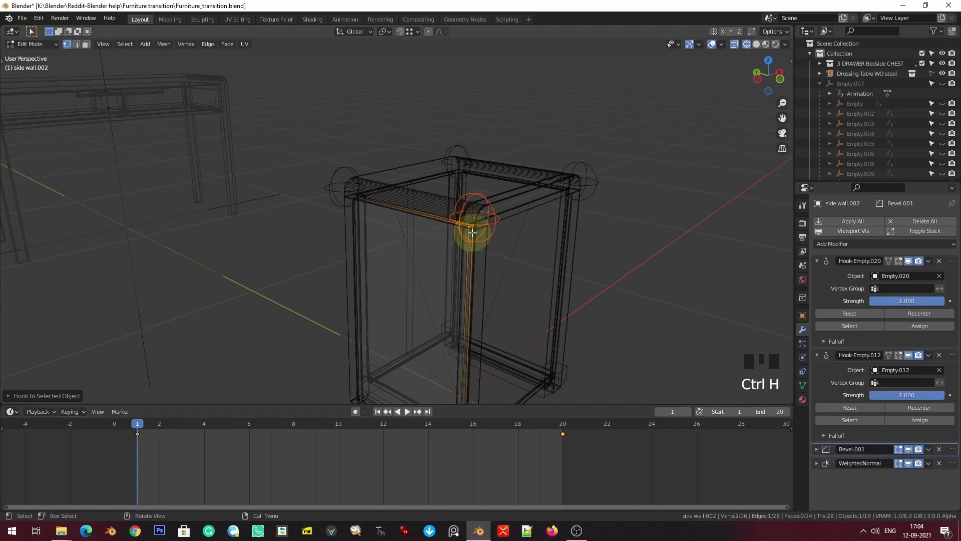
{"action": "key", "text": "Tab"}
{"action": "key", "text": "z"}
{"action": "left_click", "coordinate": [510, 258]}
- Hook side wall.002's top back corner vertices to the sphere empty at that corner, Empty.014
{"action": "middle_click_drag", "start_coordinate": [430, 264], "coordinate": [439, 200]}
{"action": "left_click", "coordinate": [488, 167]}
{"action": "left_click", "coordinate": [533, 252], "text": "shift"}
{"action": "key", "text": "Tab"}
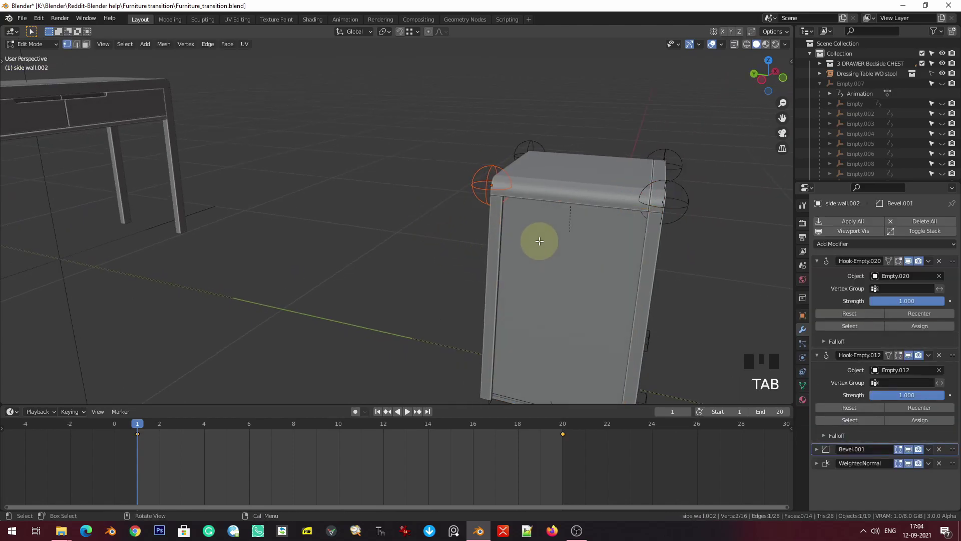
{"action": "key", "text": "z"}
{"action": "left_click", "coordinate": [506, 241]}
{"action": "middle_click_drag", "start_coordinate": [550, 249], "coordinate": [529, 238]}
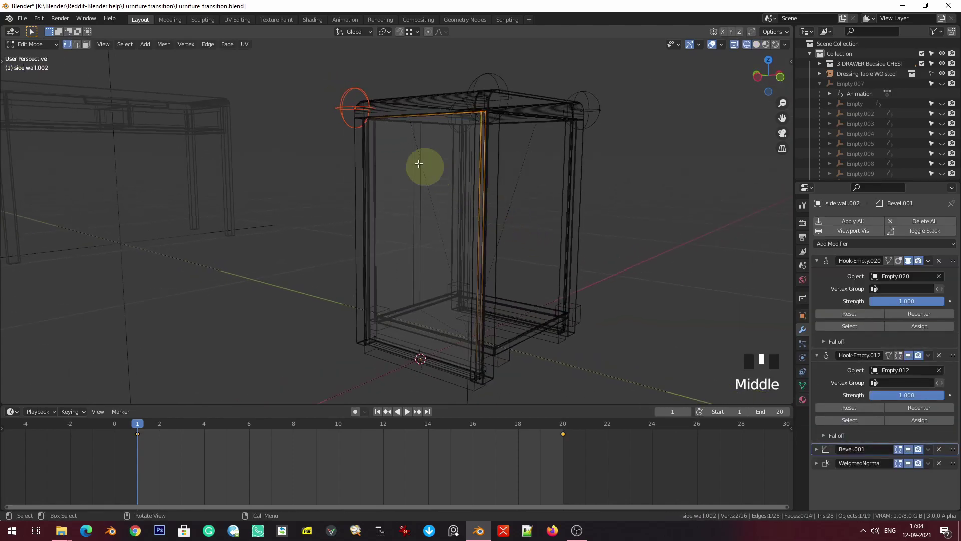
{"action": "left_click", "coordinate": [404, 148]}
{"action": "middle_click_drag", "start_coordinate": [403, 148], "coordinate": [442, 167]}
{"action": "key", "text": "ctrl+h"}
{"action": "left_click", "coordinate": [565, 251]}
{"action": "key", "text": "Tab"}
{"action": "key", "text": "shift+z"}
- Play the transition to check side wall.002's deformation, save the file, and return to frame 1
{"action": "scroll", "coordinate": [628, 220], "scroll_direction": "down", "scroll_amount": 3}
{"action": "middle_click_drag", "start_coordinate": [629, 220], "coordinate": [507, 253]}
{"action": "key", "text": "space"}
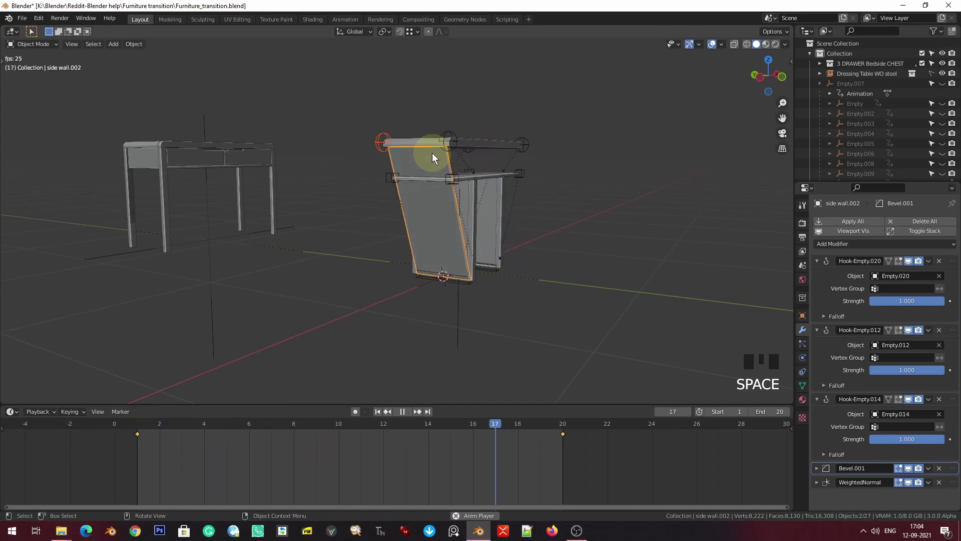
{"action": "key", "text": "space"}
{"action": "key", "text": "ctrl+s"}
{"action": "left_click", "coordinate": [693, 228]}
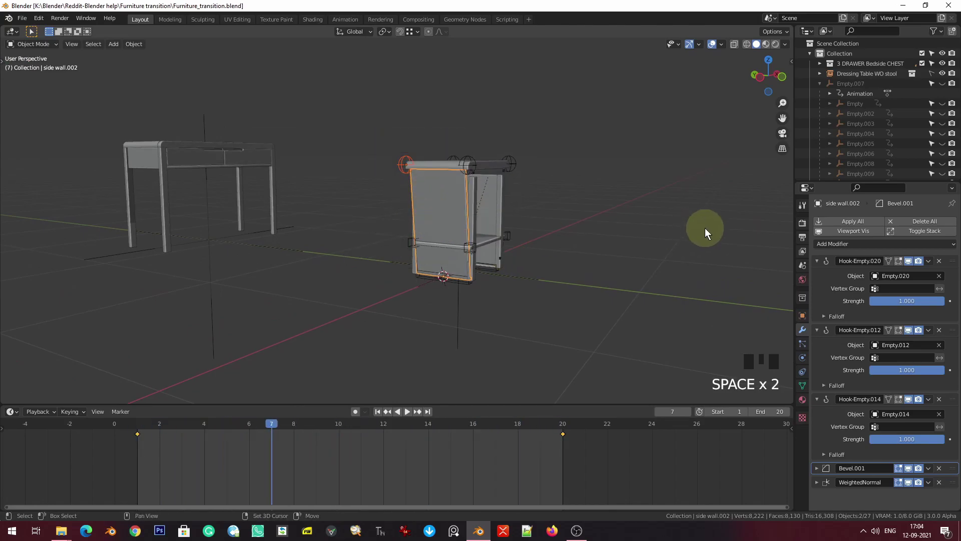
{"action": "key", "text": "shift+Left"}
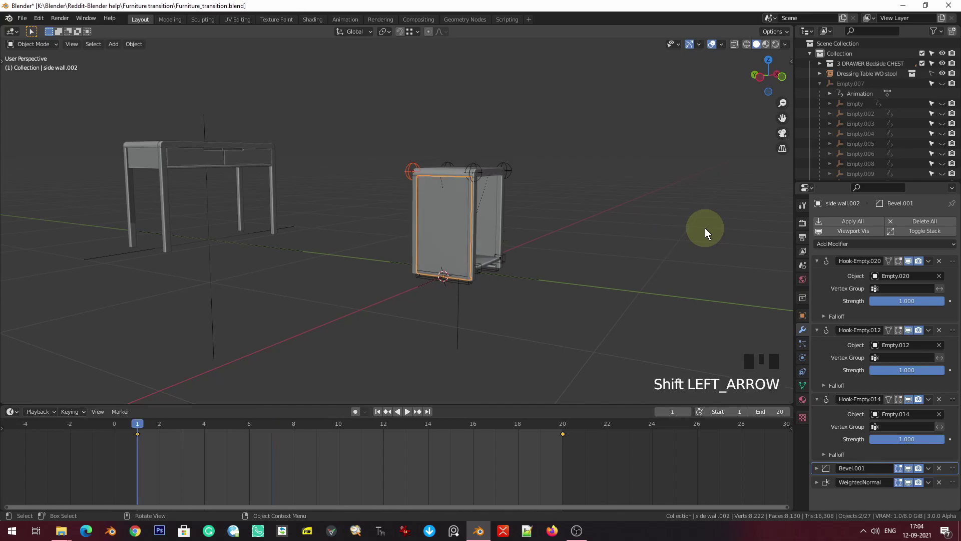
- Insert location keyframes at frame 1 for both cube empties under the side walls, and save the file
{"action": "scroll", "coordinate": [705, 229], "scroll_direction": "up", "scroll_amount": 3}
{"action": "middle_click_drag", "start_coordinate": [669, 254], "coordinate": [443, 140], "text": "shift"}
{"action": "left_click", "coordinate": [172, 122]}
{"action": "middle_click_drag", "start_coordinate": [171, 122], "coordinate": [318, 207]}
{"action": "left_click", "coordinate": [196, 172], "text": "shift"}
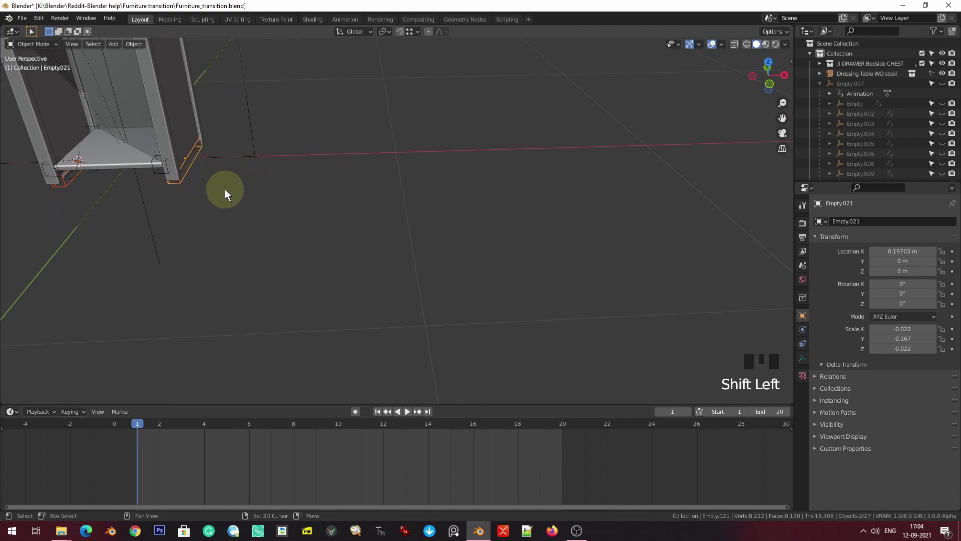
{"action": "middle_click_drag", "start_coordinate": [218, 187], "coordinate": [370, 223], "text": "shift"}
{"action": "key", "text": "i"}
{"action": "left_click", "coordinate": [370, 222]}
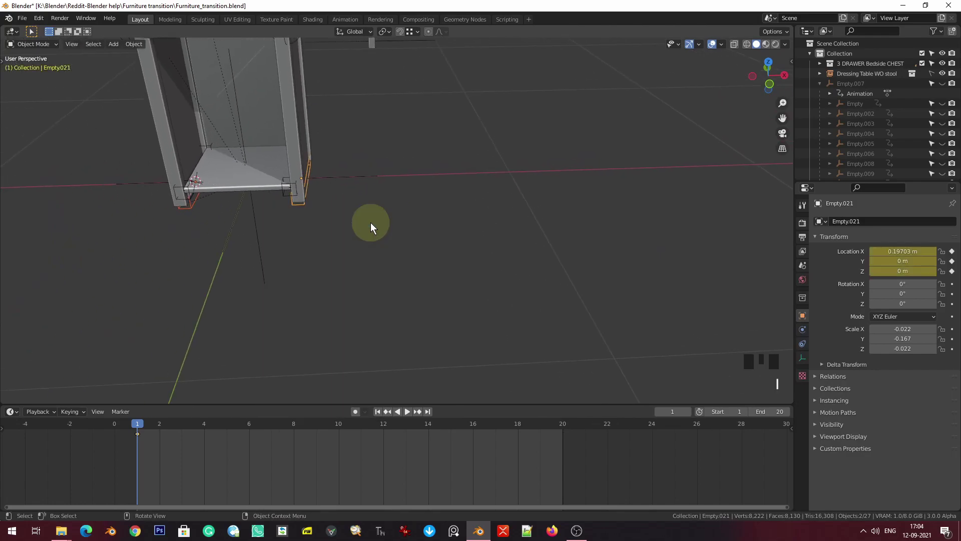
{"action": "key", "text": "KP_1"}
{"action": "middle_click_drag", "start_coordinate": [357, 253], "coordinate": [400, 215], "text": "shift"}
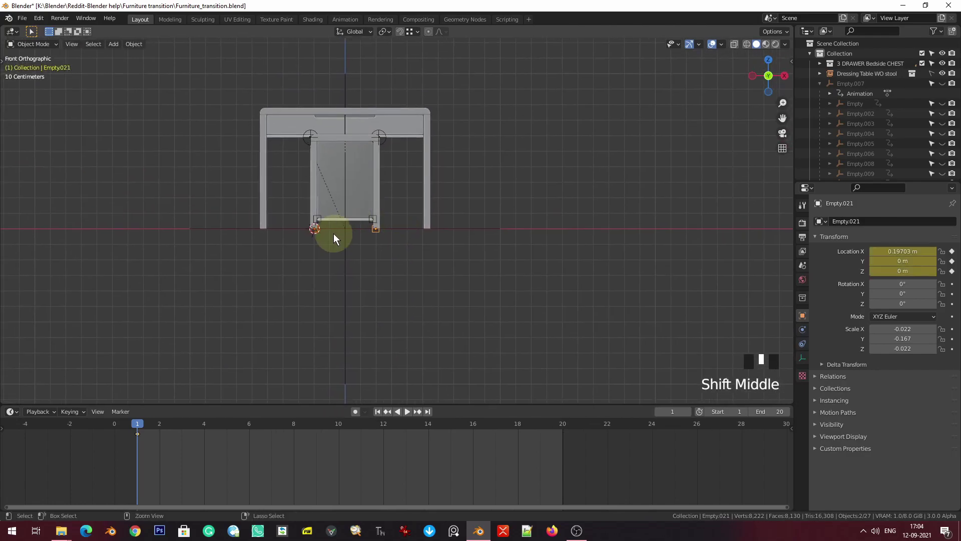
{"action": "key", "text": "ctrl+s"}
- At frame 20, restrict transforms to locations only and raise both side-wall cube empties vertically to about Z 0.592 m
{"action": "key", "text": "shift+Right"}
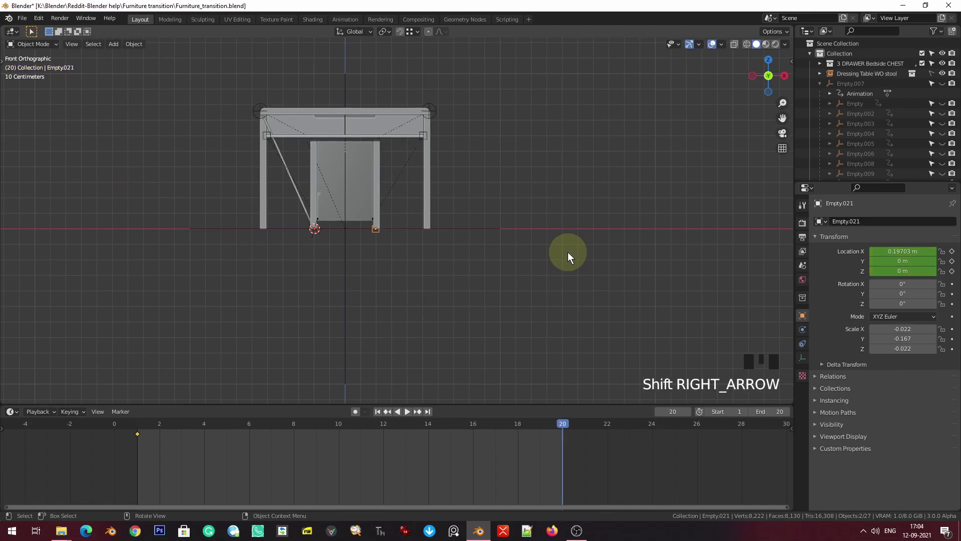
{"action": "scroll", "coordinate": [281, 265], "scroll_direction": "up", "scroll_amount": 4}
{"action": "middle_click_drag", "start_coordinate": [282, 269], "coordinate": [369, 343], "text": "shift"}
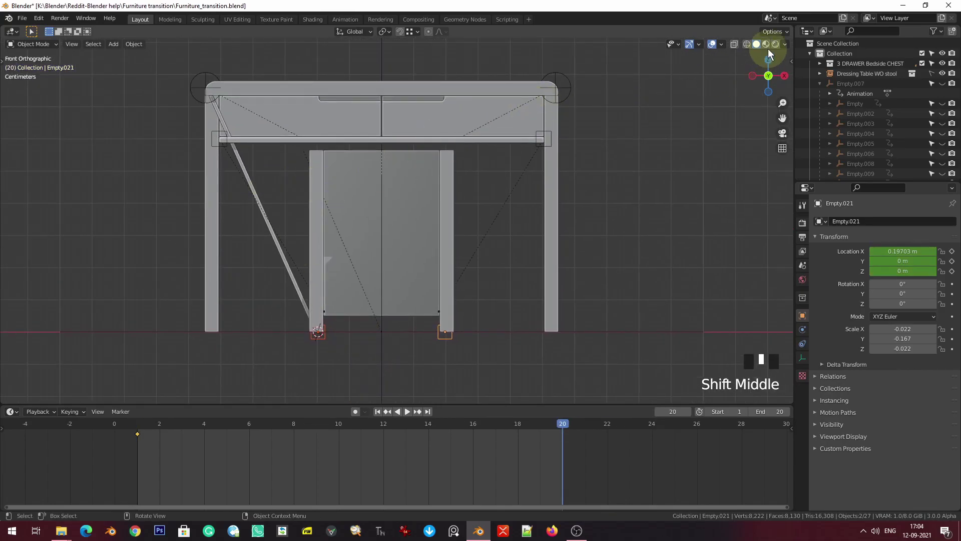
{"action": "left_click", "coordinate": [774, 33]}
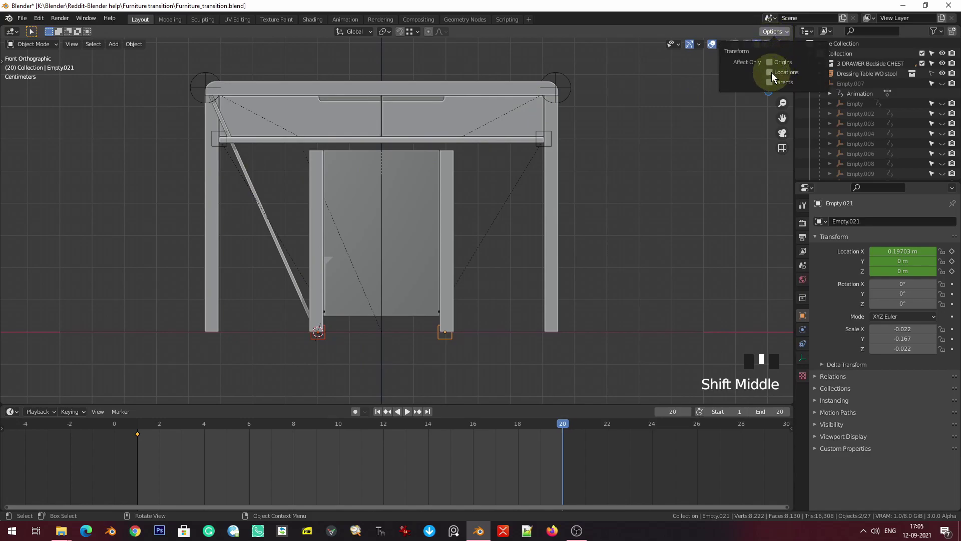
{"action": "left_click", "coordinate": [771, 73]}
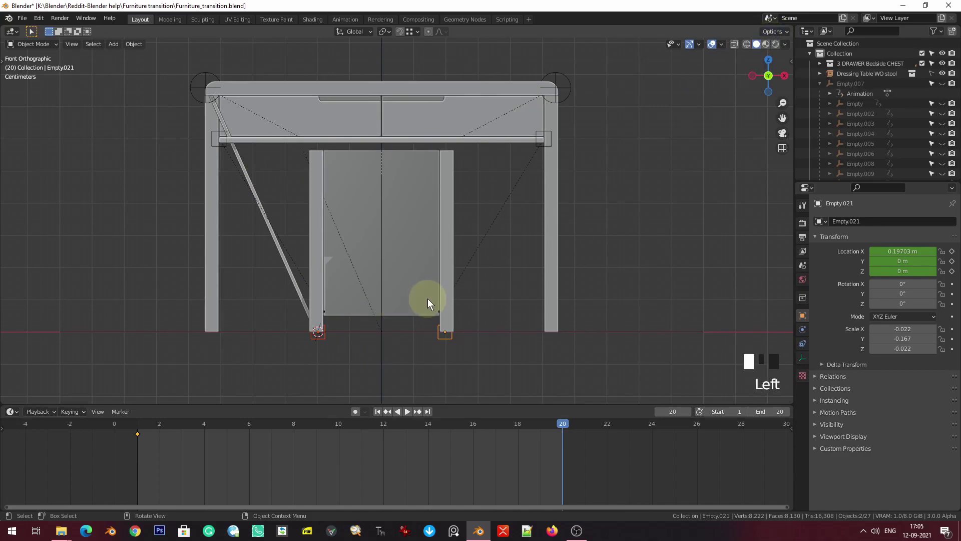
{"action": "key", "text": "g"}
{"action": "key", "text": "z"}
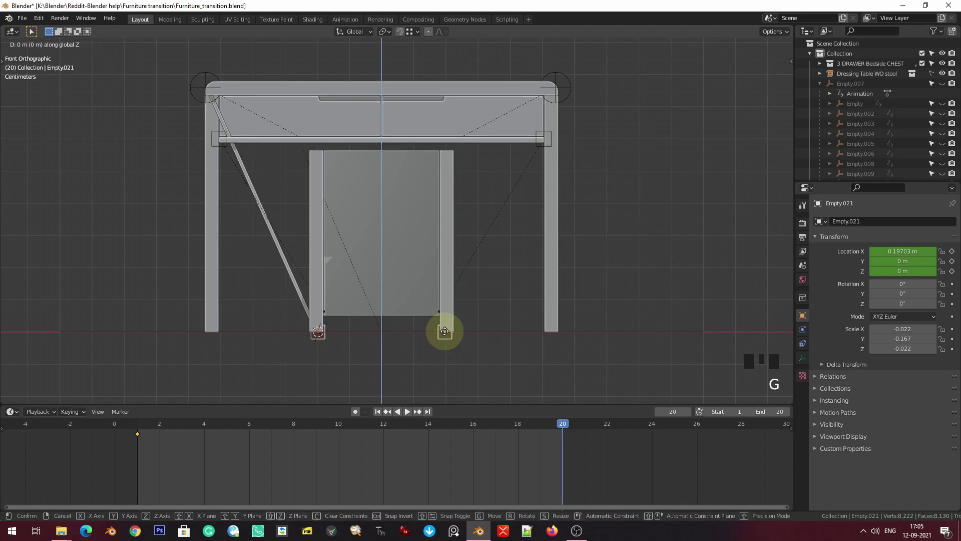
{"action": "left_click", "coordinate": [463, 182]}
- Scale the two cube empties' positions apart along X to about X 0.52 m, near the tabletop's ends
{"action": "key", "text": "z"}
{"action": "key", "text": "s"}
{"action": "key", "text": "x"}
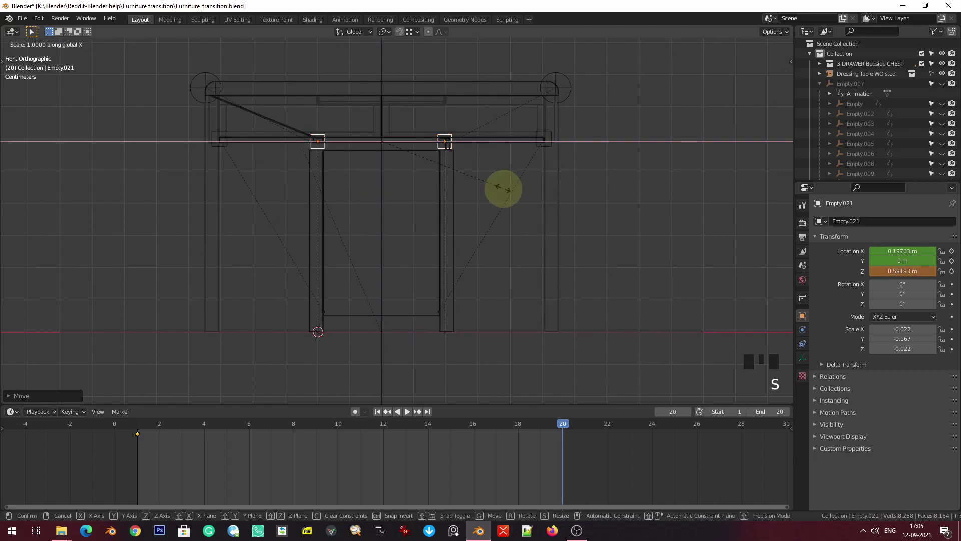
{"action": "left_click", "coordinate": [715, 219]}
{"action": "scroll", "coordinate": [683, 202], "scroll_direction": "up", "scroll_amount": 2}
{"action": "scroll", "coordinate": [443, 200], "scroll_direction": "down", "scroll_amount": 4}
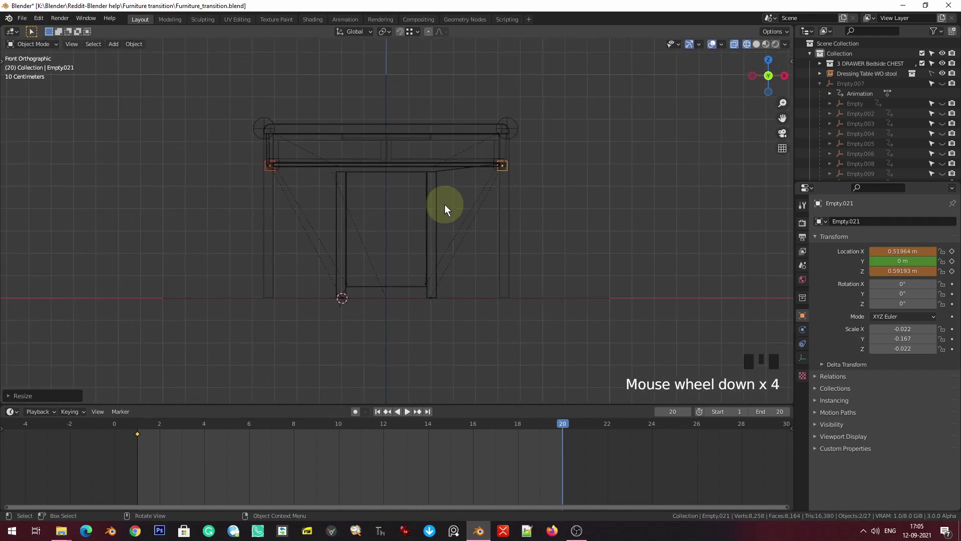
{"action": "middle_click_drag", "start_coordinate": [442, 200], "coordinate": [470, 228]}
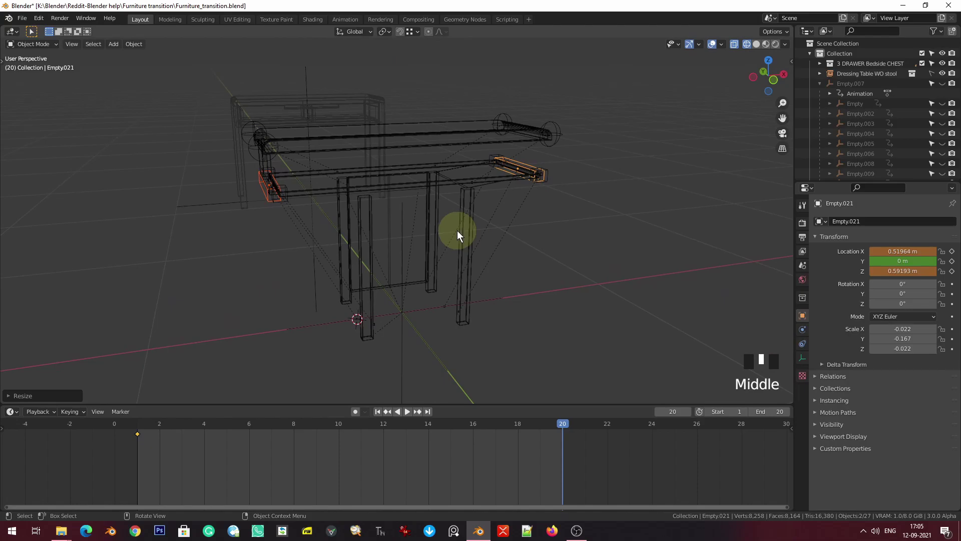
{"action": "left_click", "coordinate": [403, 223]}
{"action": "scroll", "coordinate": [481, 223], "scroll_direction": "down", "scroll_amount": 1}
{"action": "mouse_move", "coordinate": [481, 223]}
{"action": "middle_mouse_down"}
{"action": "mouse_move", "coordinate": [474, 196]}
{"action": "mouse_move", "coordinate": [485, 206]}
{"action": "mouse_move", "coordinate": [474, 214]}
{"action": "mouse_move", "coordinate": [448, 209]}
{"action": "mouse_move", "coordinate": [498, 219]}
{"action": "mouse_move", "coordinate": [482, 216]}
{"action": "middle_mouse_up"}
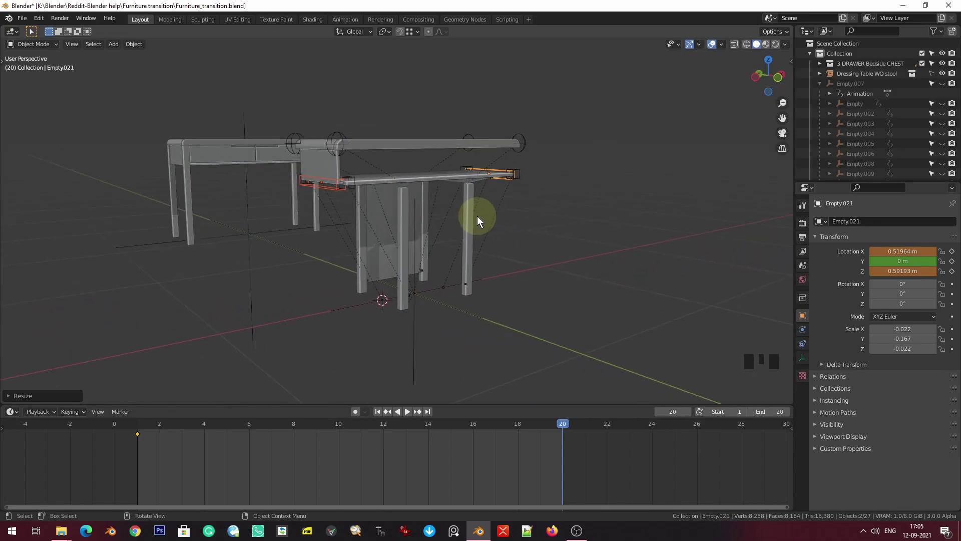
- Fine-tune both cube empties against the bottom shelf, lowering them to Z 0.58683 m and shifting Empty.021 to X 0.51783 m
{"action": "scroll", "coordinate": [415, 220], "scroll_direction": "up", "scroll_amount": 4}
{"action": "key", "text": "KP_1"}
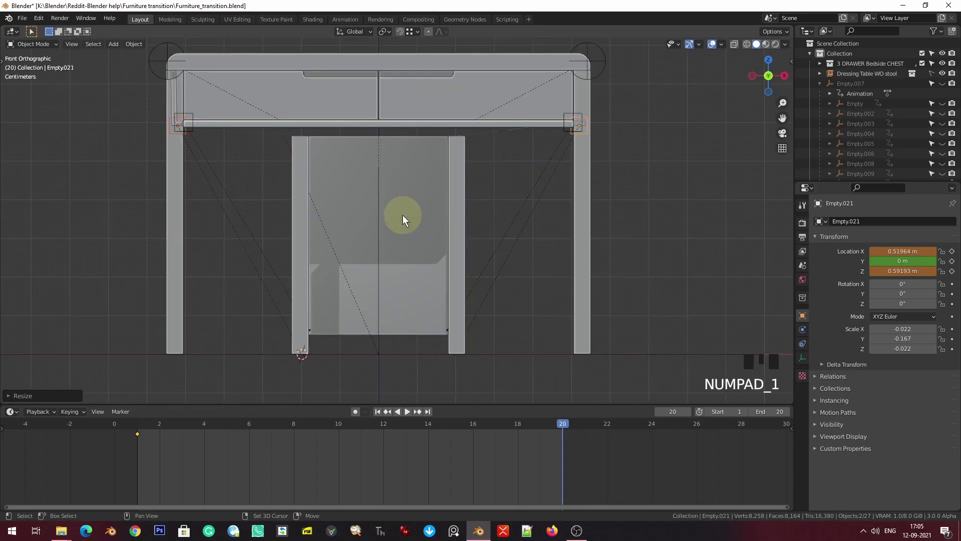
{"action": "middle_click_drag", "start_coordinate": [403, 215], "coordinate": [380, 167], "text": "shift"}
{"action": "scroll", "coordinate": [414, 207], "scroll_direction": "up", "scroll_amount": 3}
{"action": "key", "text": "z"}
{"action": "middle_click_drag", "start_coordinate": [280, 165], "coordinate": [369, 250], "text": "shift"}
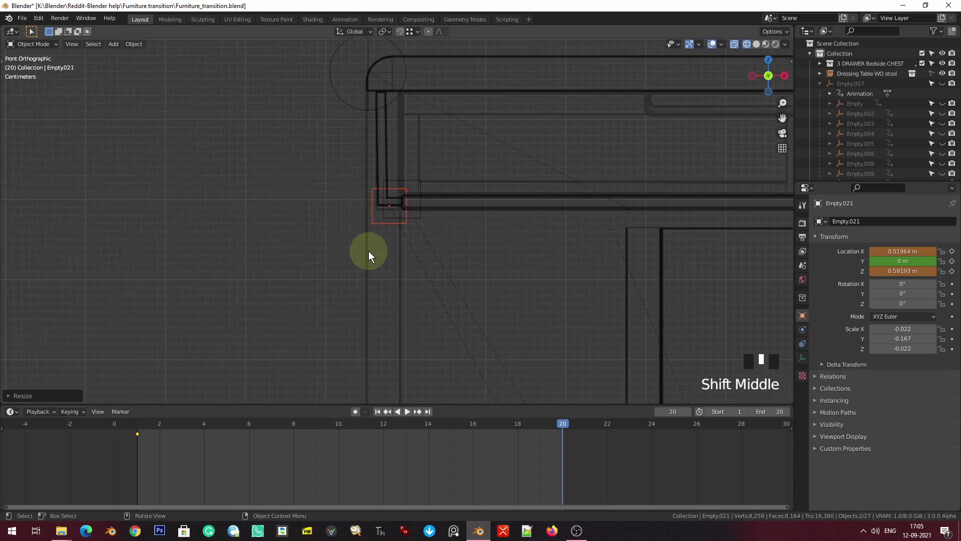
{"action": "scroll", "coordinate": [358, 211], "scroll_direction": "up", "scroll_amount": 5}
{"action": "scroll", "coordinate": [385, 293], "scroll_direction": "up", "scroll_amount": 2}
{"action": "scroll", "coordinate": [385, 294], "scroll_direction": "up", "scroll_amount": 3}
{"action": "middle_click_drag", "start_coordinate": [385, 293], "coordinate": [397, 172], "text": "shift"}
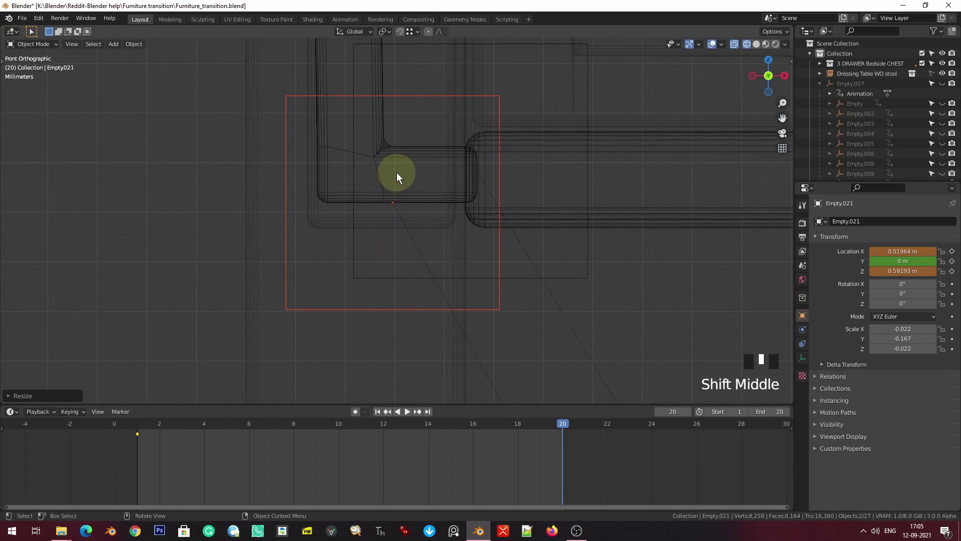
{"action": "key", "text": "g"}
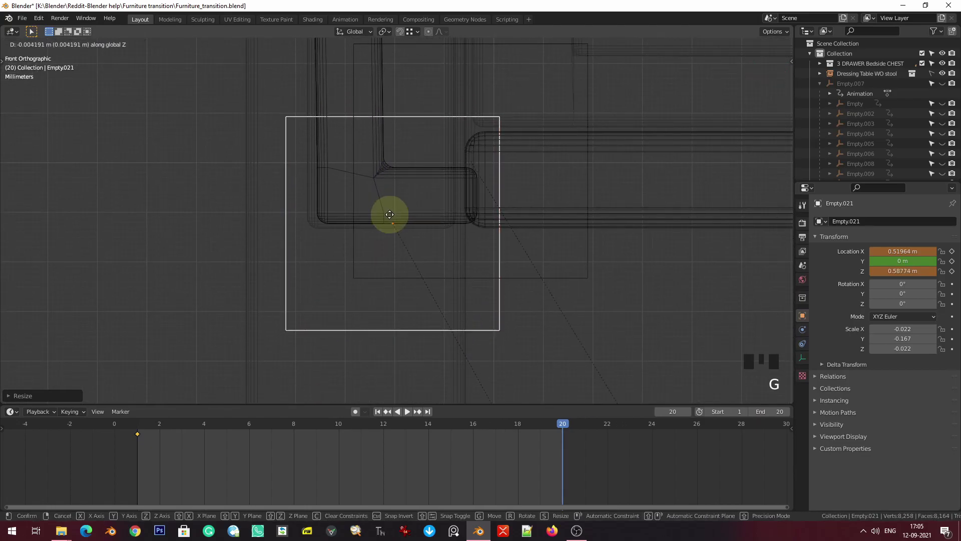
{"action": "left_click", "coordinate": [390, 259]}
{"action": "key", "text": "g"}
{"action": "middle_click", "coordinate": [586, 266]}
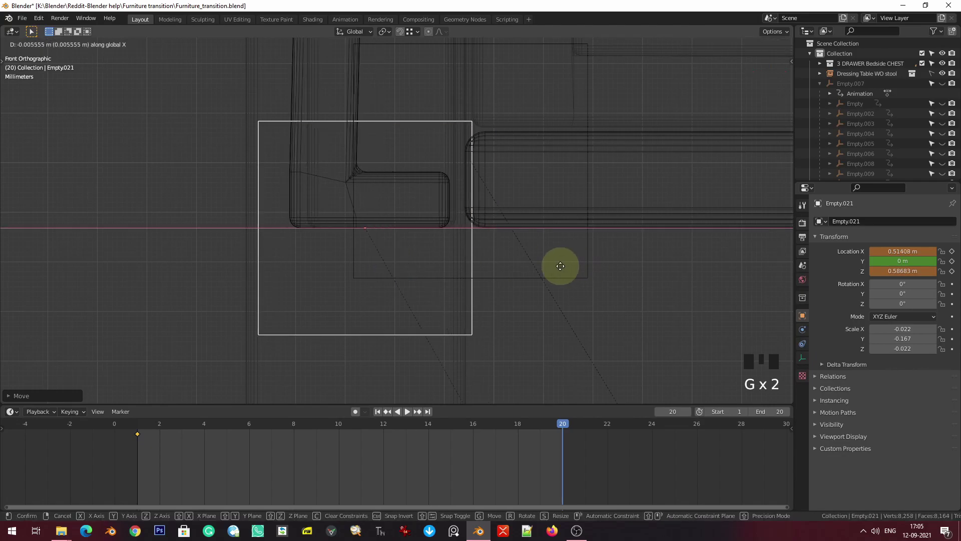
{"action": "left_click", "coordinate": [520, 283]}
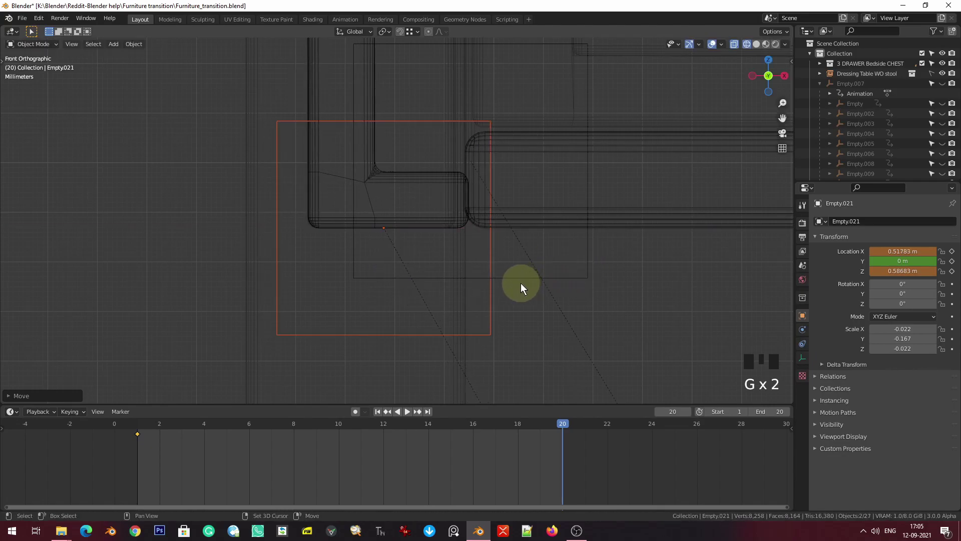
- Insert keyframes for both cube empties at frame 20, save the file, and return to solid shading
{"action": "scroll", "coordinate": [468, 218], "scroll_direction": "down", "scroll_amount": 5}
{"action": "middle_click_drag", "start_coordinate": [468, 219], "coordinate": [441, 225], "text": "shift"}
{"action": "scroll", "coordinate": [441, 226], "scroll_direction": "down", "scroll_amount": 12}
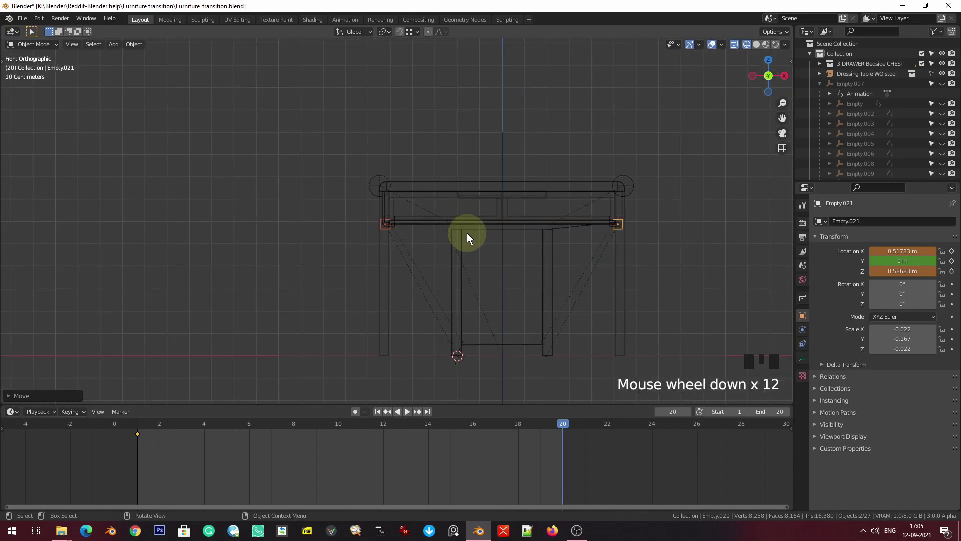
{"action": "key", "text": "i"}
{"action": "key", "text": "z"}
{"action": "key", "text": "ctrl+s"}
{"action": "left_click", "coordinate": [498, 273]}
{"action": "middle_click_drag", "start_coordinate": [468, 246], "coordinate": [495, 258]}
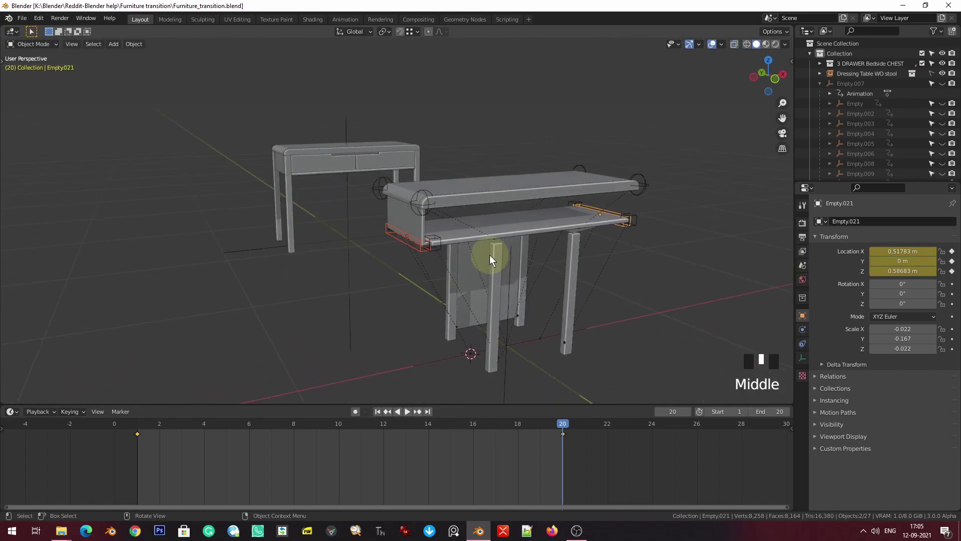
- Test-move the cube empty Empty.021 to check how side wall.001 follows its hook
{"action": "middle_click_drag", "start_coordinate": [631, 269], "coordinate": [583, 236]}
{"action": "scroll", "coordinate": [576, 276], "scroll_direction": "down", "scroll_amount": 2}
{"action": "middle_click_drag", "start_coordinate": [568, 311], "coordinate": [583, 257]}
{"action": "left_click", "coordinate": [536, 216]}
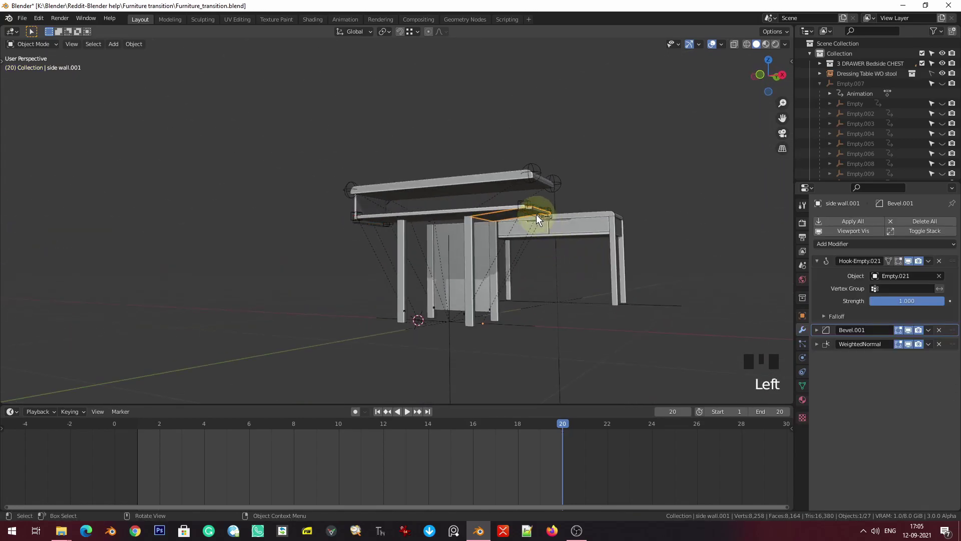
{"action": "left_click", "coordinate": [537, 214]}
{"action": "key", "text": "g"}
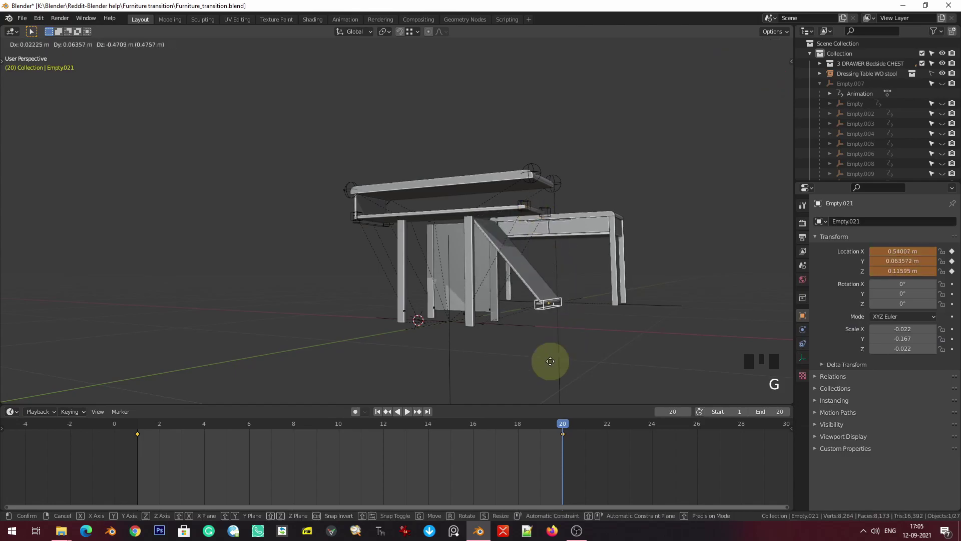
- At frame 1, hook side wall.001's top front corner vertices to the sphere empty at that corner, Empty.013
{"action": "key", "text": "shift+Left"}
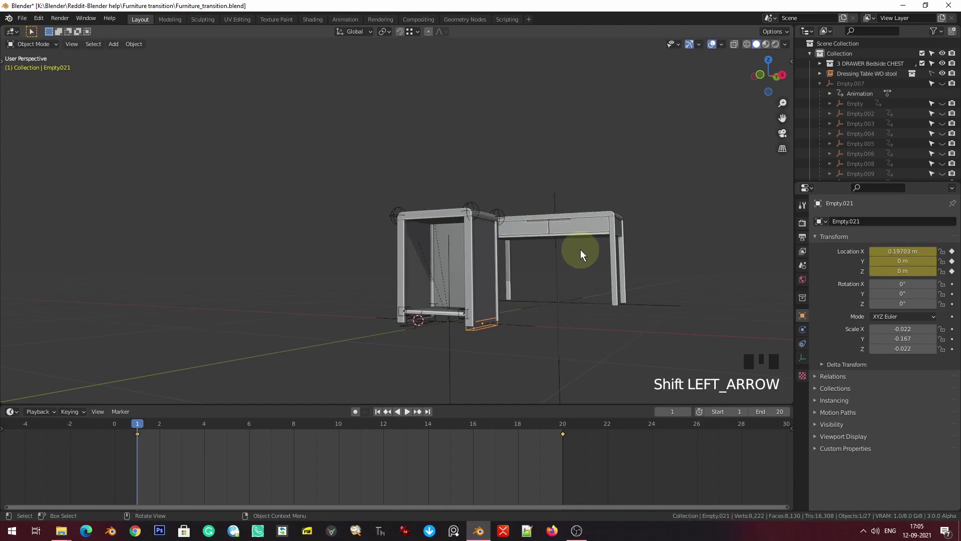
{"action": "scroll", "coordinate": [580, 249], "scroll_direction": "up", "scroll_amount": 4}
{"action": "middle_click_drag", "start_coordinate": [576, 250], "coordinate": [449, 140]}
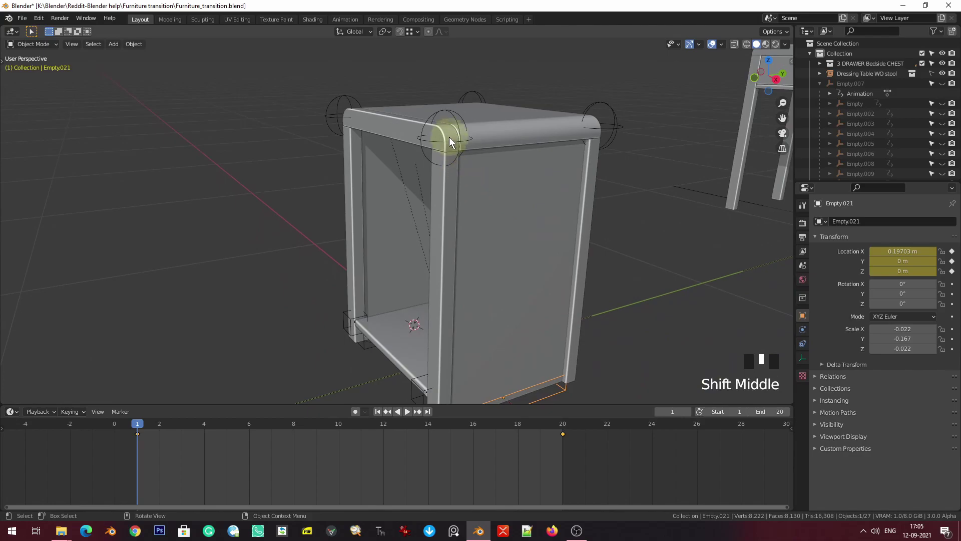
{"action": "left_click", "coordinate": [448, 108]}
{"action": "left_click", "coordinate": [489, 206], "text": "shift"}
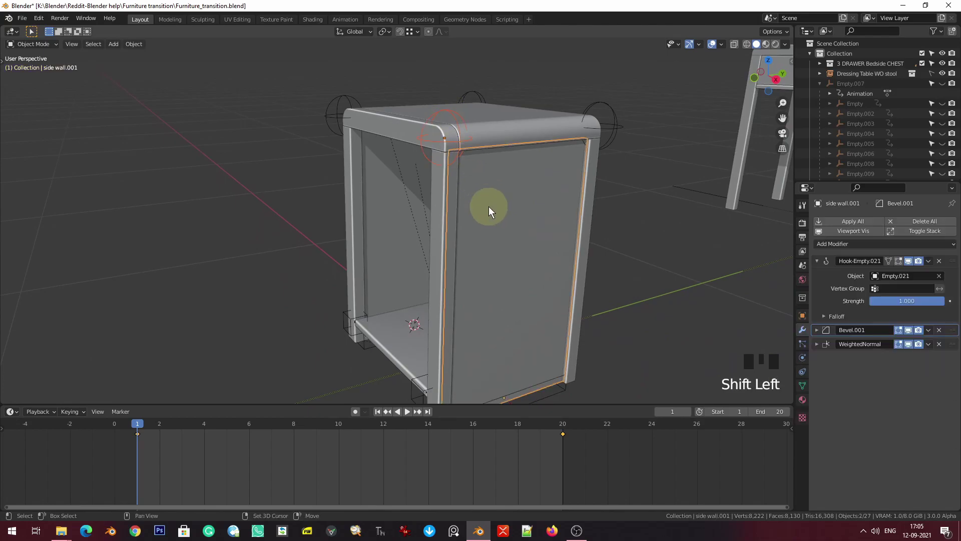
{"action": "key", "text": "Tab"}
{"action": "key", "text": "z"}
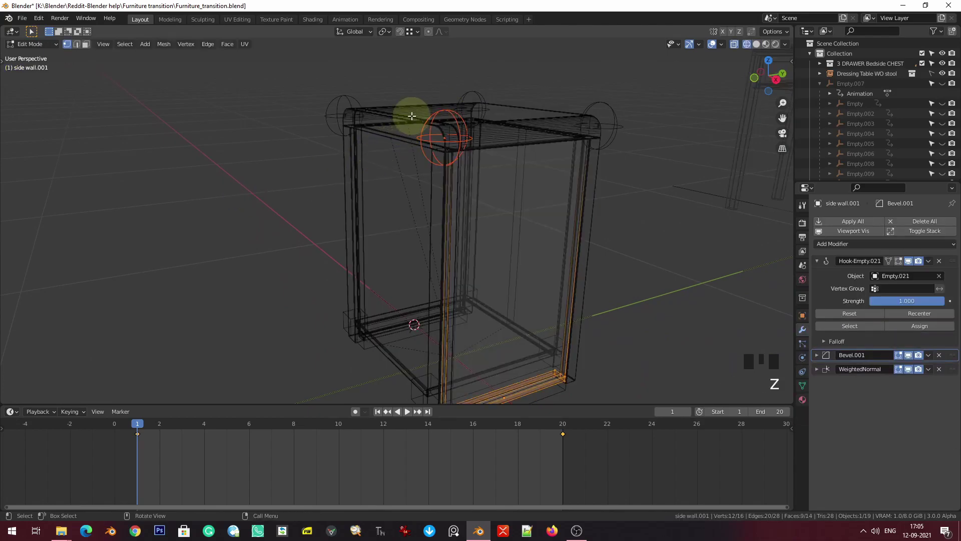
{"action": "left_click", "coordinate": [468, 172]}
{"action": "left_click", "coordinate": [466, 150], "text": "ctrl"}
{"action": "key", "text": "ctrl+h"}
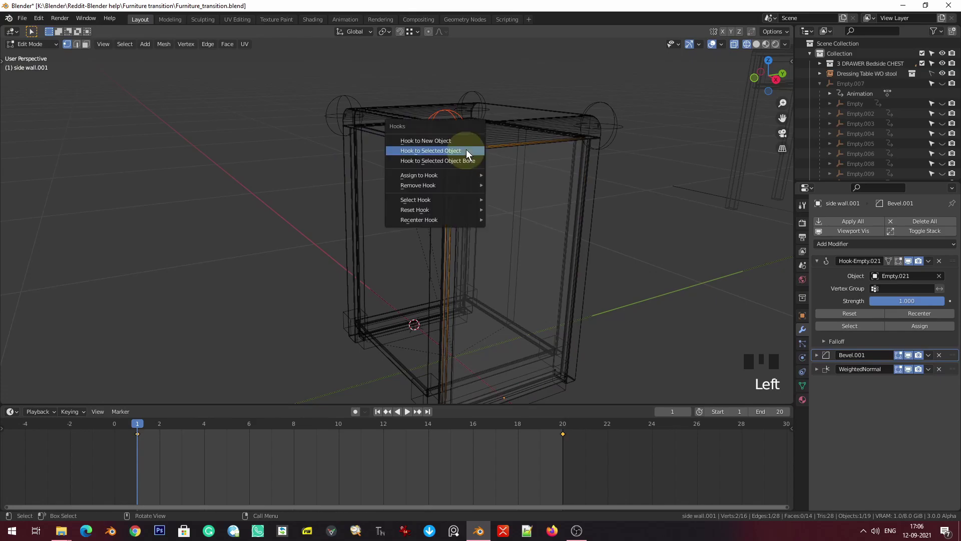
{"action": "left_click", "coordinate": [465, 151]}
{"action": "key", "text": "Tab"}
{"action": "key", "text": "z"}
- Hook side wall.001's top back corner vertices to the sphere empty at that corner, Empty.015, and save the file
{"action": "left_click", "coordinate": [615, 122]}
{"action": "left_click", "coordinate": [548, 192], "text": "shift"}
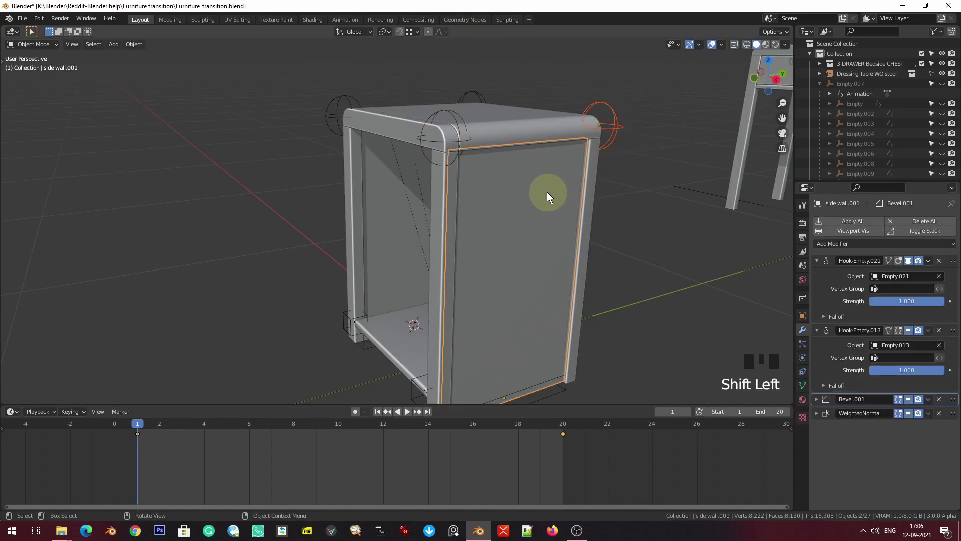
{"action": "key", "text": "Tab"}
{"action": "key", "text": "z"}
{"action": "key", "text": "ctrl+h"}
{"action": "left_click", "coordinate": [624, 150]}
{"action": "key", "text": "Tab"}
{"action": "key", "text": "z"}
{"action": "left_click", "coordinate": [620, 160]}
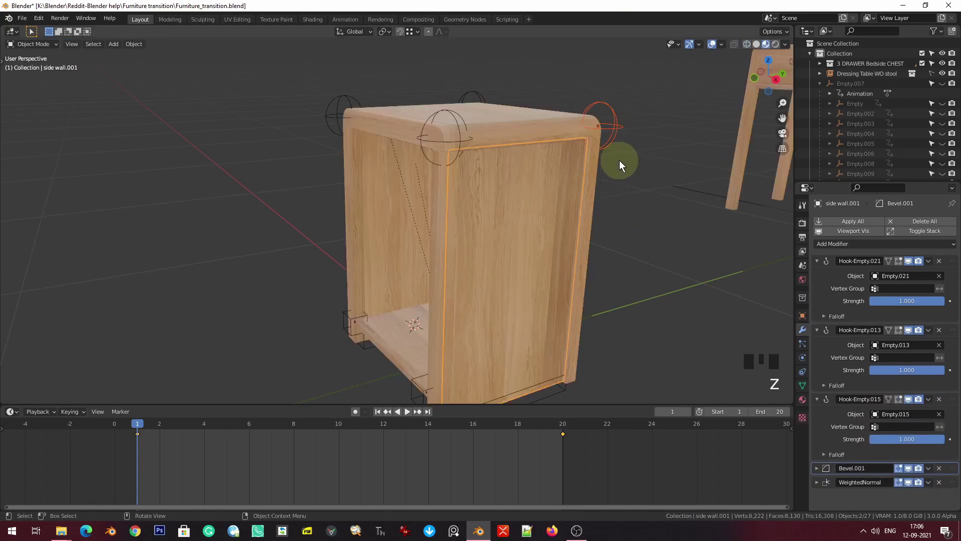
{"action": "key", "text": "z"}
{"action": "left_click", "coordinate": [508, 193]}
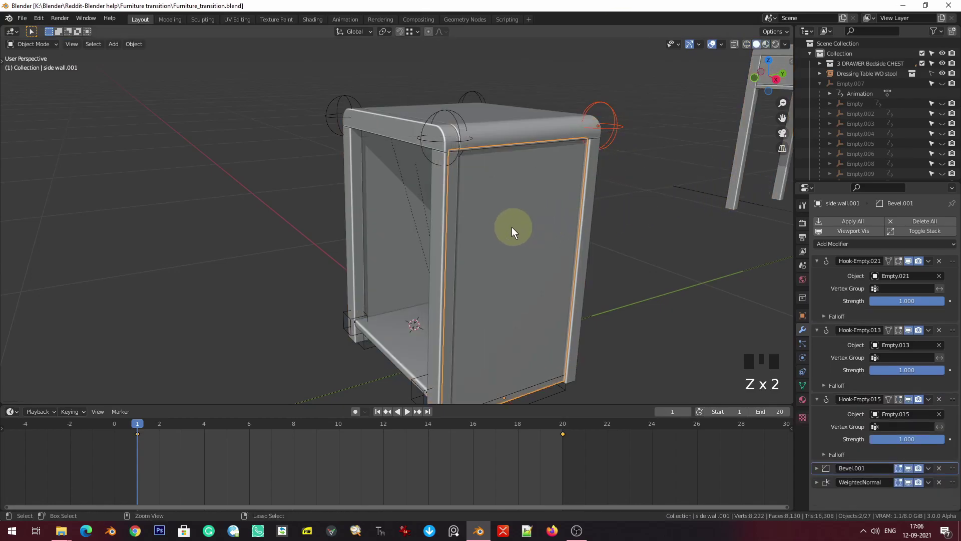
- Play the transition to check side wall.001's deformation between the chest and table shapes
{"action": "key", "text": "KP_1"}
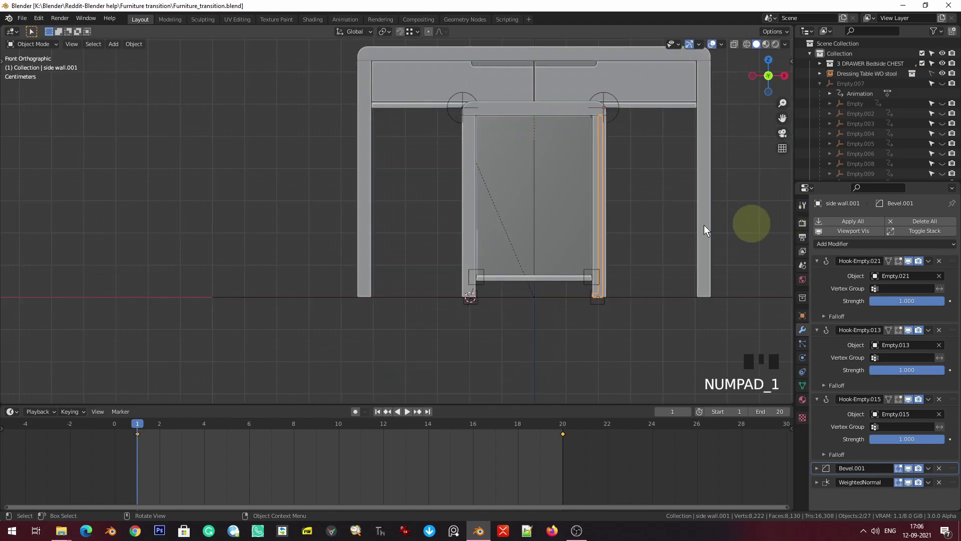
{"action": "scroll", "coordinate": [489, 192], "scroll_direction": "down", "scroll_amount": 3}
{"action": "middle_click_drag", "start_coordinate": [489, 193], "coordinate": [564, 219]}
{"action": "key", "text": "space"}
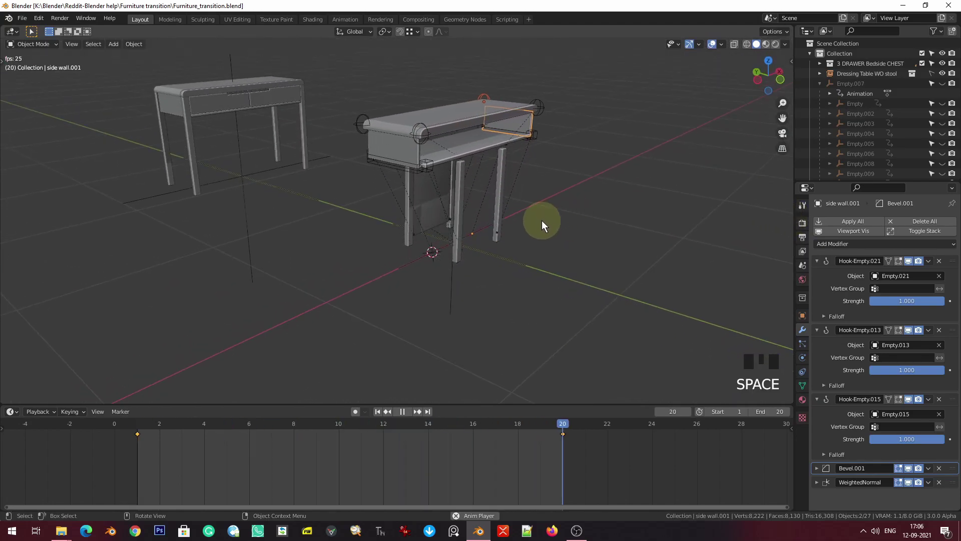
{"action": "key", "text": "space"}
{"action": "key", "text": "space"}
- Hide the viewport overlays, replay the transition, and examine the frame 20 shape from the front and back
{"action": "middle_click_drag", "start_coordinate": [480, 251], "coordinate": [435, 234]}
{"action": "key", "text": "z"}
{"action": "left_click", "coordinate": [713, 44]}
{"action": "scroll", "coordinate": [577, 222], "scroll_direction": "up", "scroll_amount": 2}
{"action": "middle_click_drag", "start_coordinate": [577, 221], "coordinate": [522, 236]}
{"action": "key", "text": "space"}
{"action": "key", "text": "space"}
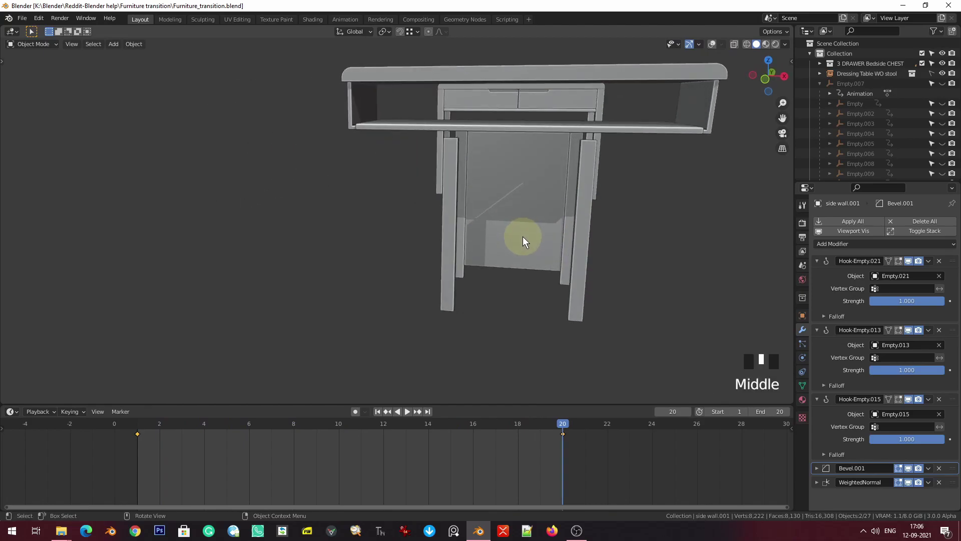
{"action": "key", "text": "KP_1"}
{"action": "key", "text": "Right"}
{"action": "key", "text": "Left"}
{"action": "middle_click_drag", "start_coordinate": [496, 83], "coordinate": [627, 139]}
{"action": "middle_click_drag", "start_coordinate": [456, 239], "coordinate": [303, 204]}
- Return to frame 1 and show the viewport overlays again
{"action": "left_click", "coordinate": [280, 202]}
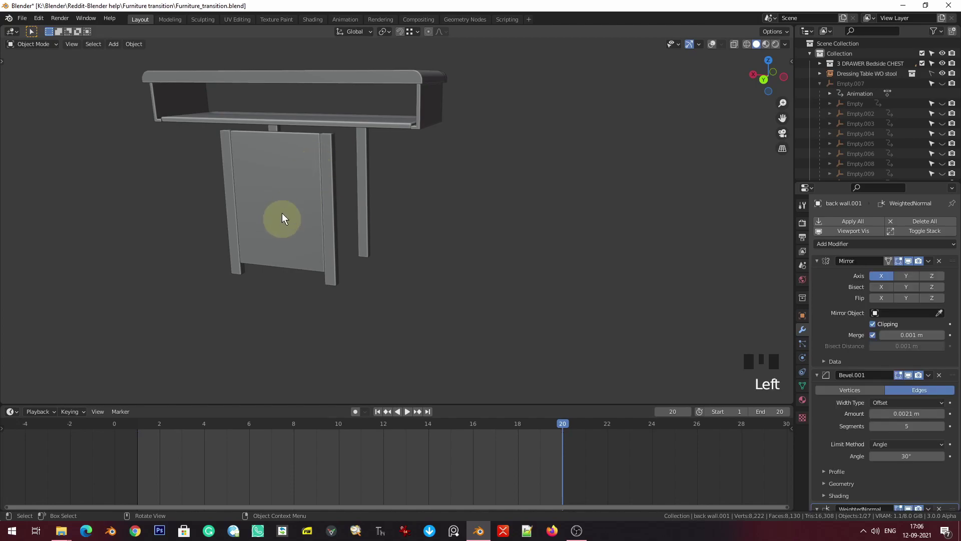
{"action": "key", "text": "shift+s"}
{"action": "key", "text": "Escape"}
{"action": "key", "text": "shift+Left"}
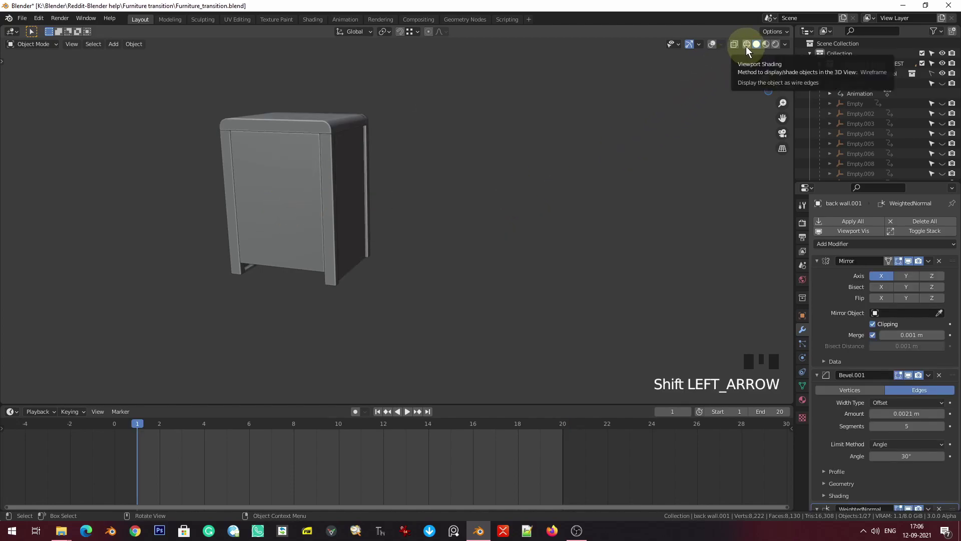
{"action": "left_click", "coordinate": [709, 45]}
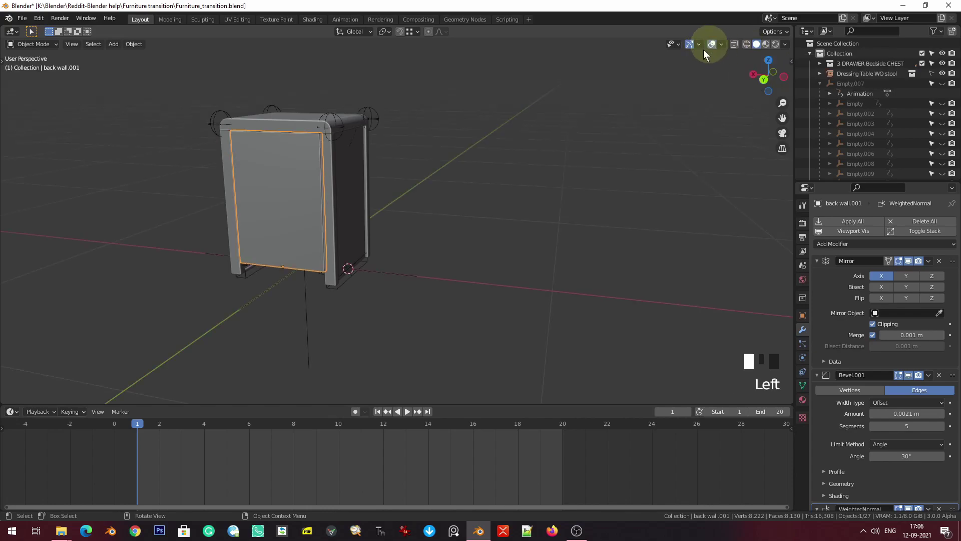
- Isolate the chest's legs object, legs.002, in local view with its Mirror modifier settings expanded
{"action": "left_click", "coordinate": [369, 201]}
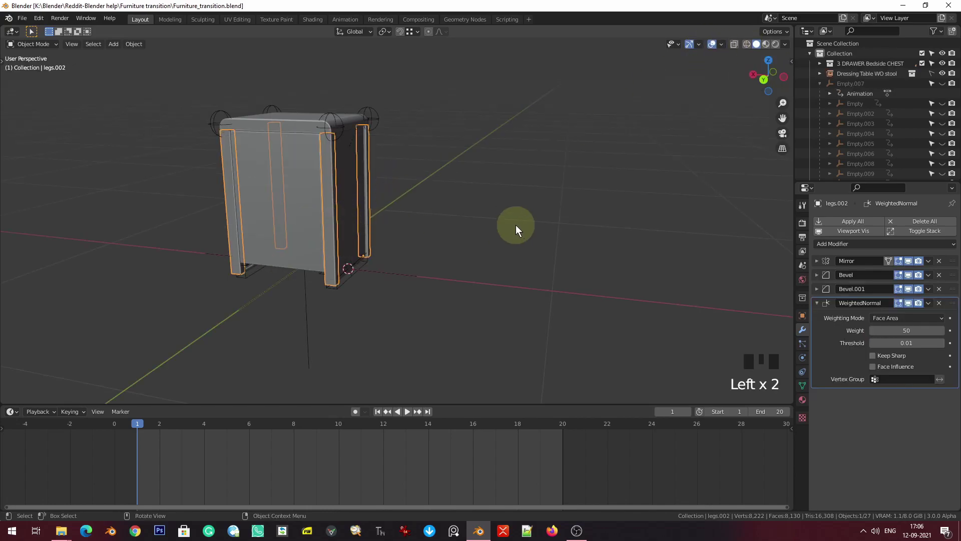
{"action": "key", "text": "KP_1"}
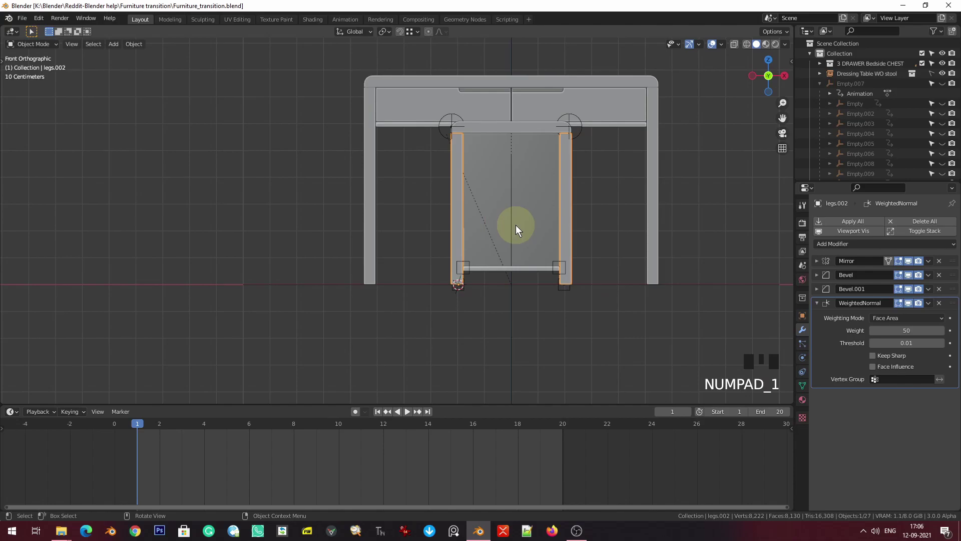
{"action": "middle_click_drag", "start_coordinate": [502, 269], "coordinate": [550, 261]}
{"action": "middle_click_drag", "start_coordinate": [510, 203], "coordinate": [440, 232], "text": "shift"}
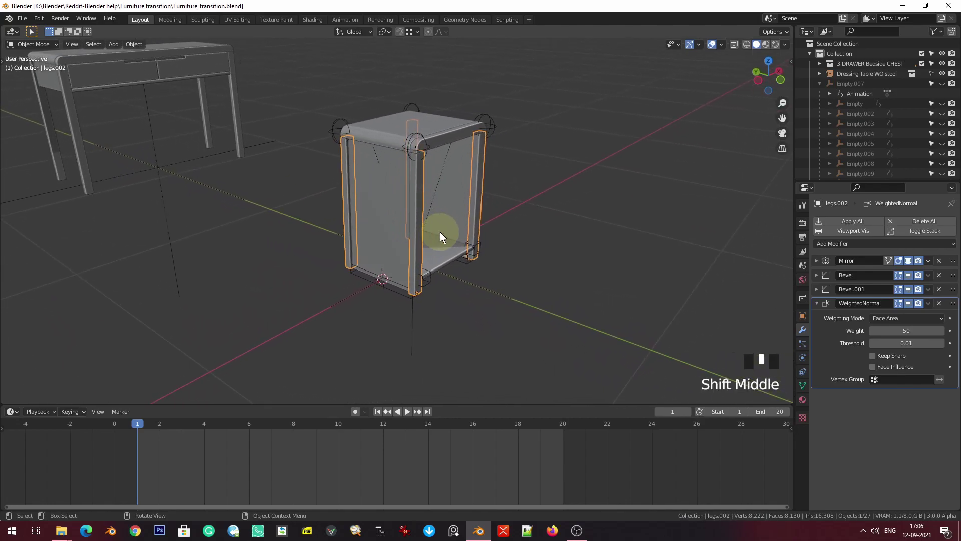
{"action": "scroll", "coordinate": [402, 209], "scroll_direction": "up", "scroll_amount": 2}
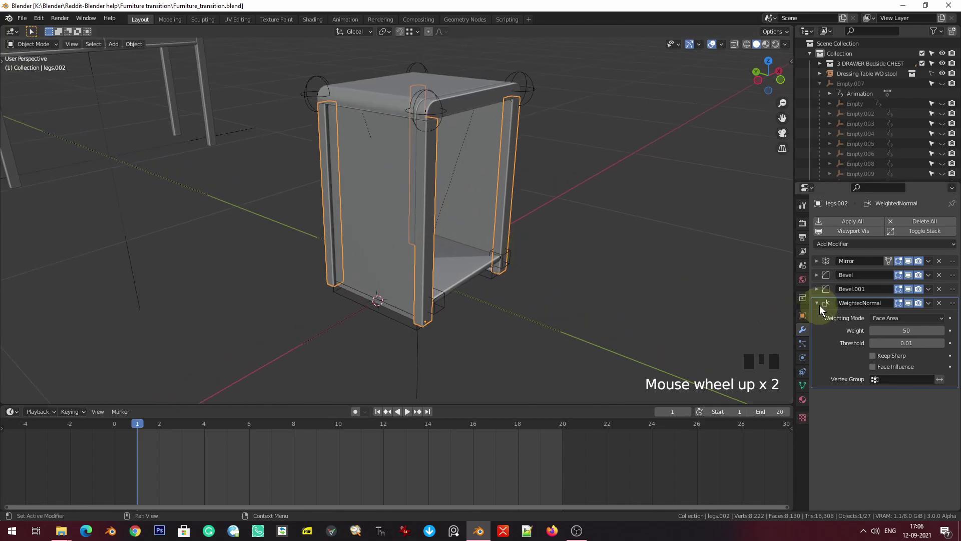
{"action": "left_click", "coordinate": [816, 261]}
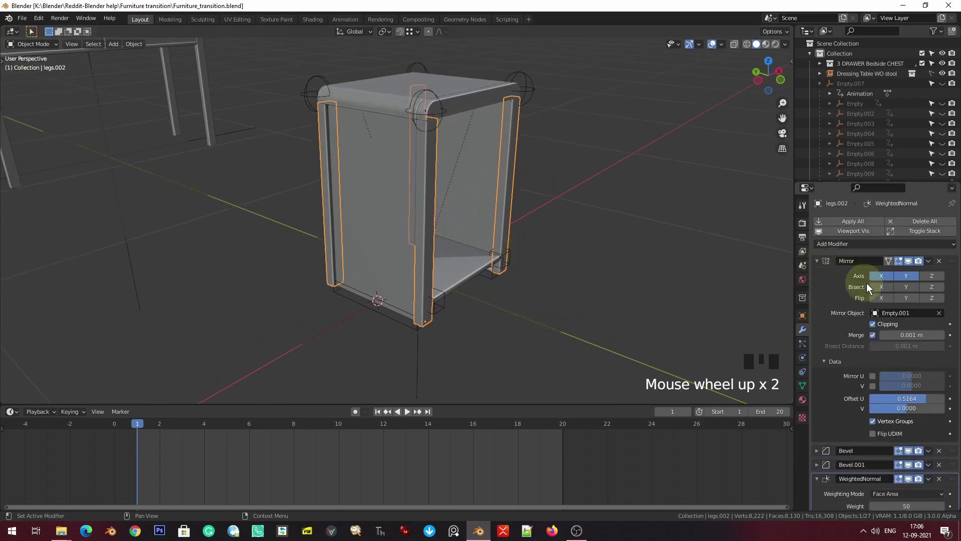
{"action": "left_click", "coordinate": [906, 275]}
{"action": "key", "text": "slash"}
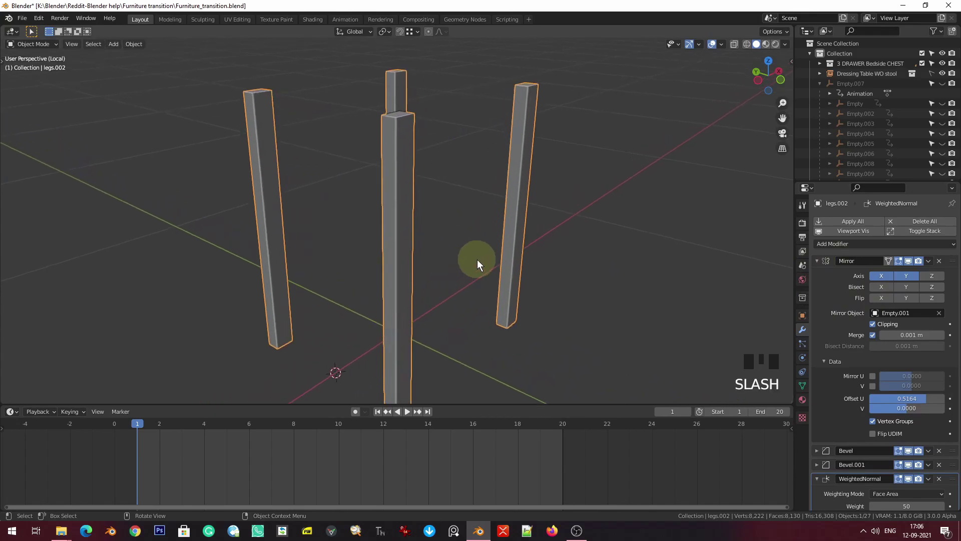
{"action": "middle_click_drag", "start_coordinate": [477, 258], "coordinate": [465, 283]}
{"action": "scroll", "coordinate": [462, 277], "scroll_direction": "down", "scroll_amount": 5}
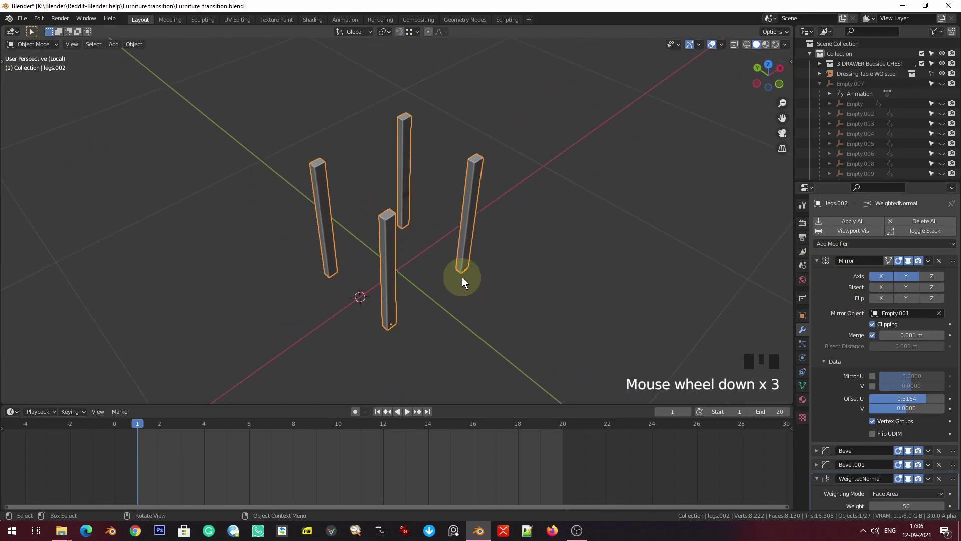
- Toggle the Mirror modifier's viewport display off and on to compare the legs, and return to the full scene
{"action": "left_click", "coordinate": [909, 261]}
{"action": "left_click", "coordinate": [908, 262]}
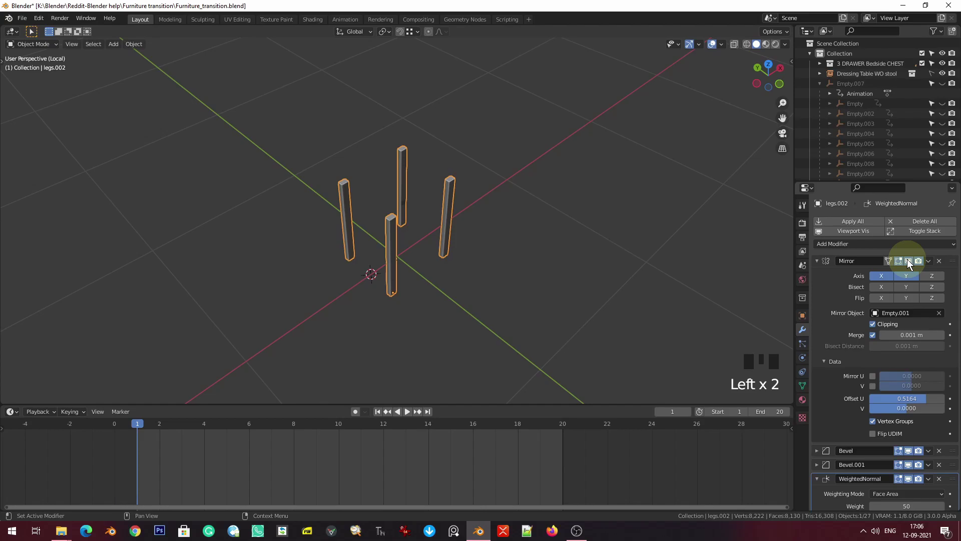
{"action": "left_click", "coordinate": [909, 261]}
{"action": "left_click", "coordinate": [908, 261]}
{"action": "left_click", "coordinate": [908, 260]}
{"action": "left_click", "coordinate": [909, 260]}
{"action": "left_click", "coordinate": [908, 261]}
{"action": "key", "text": "slash"}
{"action": "key", "text": "slash"}
{"action": "scroll", "coordinate": [520, 277], "scroll_direction": "down", "scroll_amount": 2}
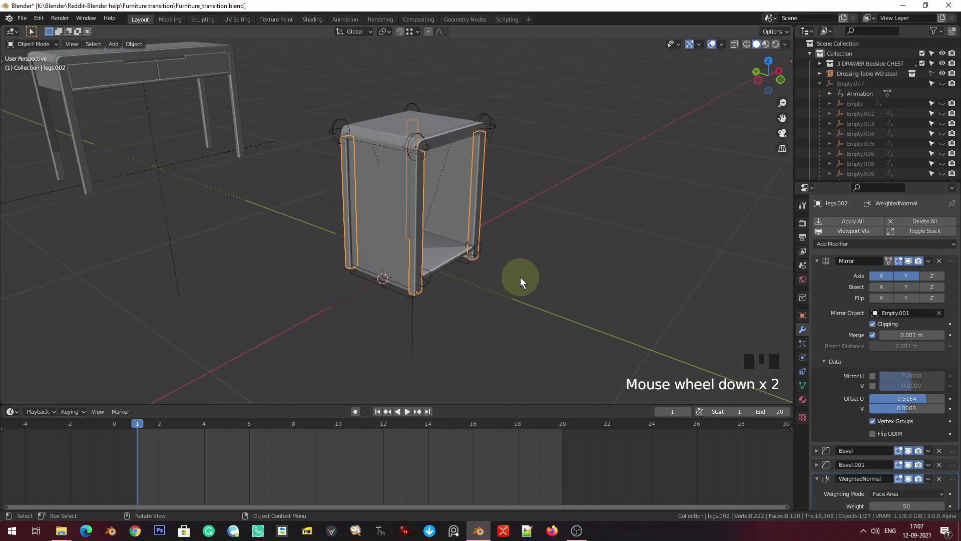
- Apply the Mirror modifier on the chest's legs
{"action": "middle_click_drag", "start_coordinate": [520, 277], "coordinate": [671, 290]}
{"action": "left_click", "coordinate": [828, 283]}
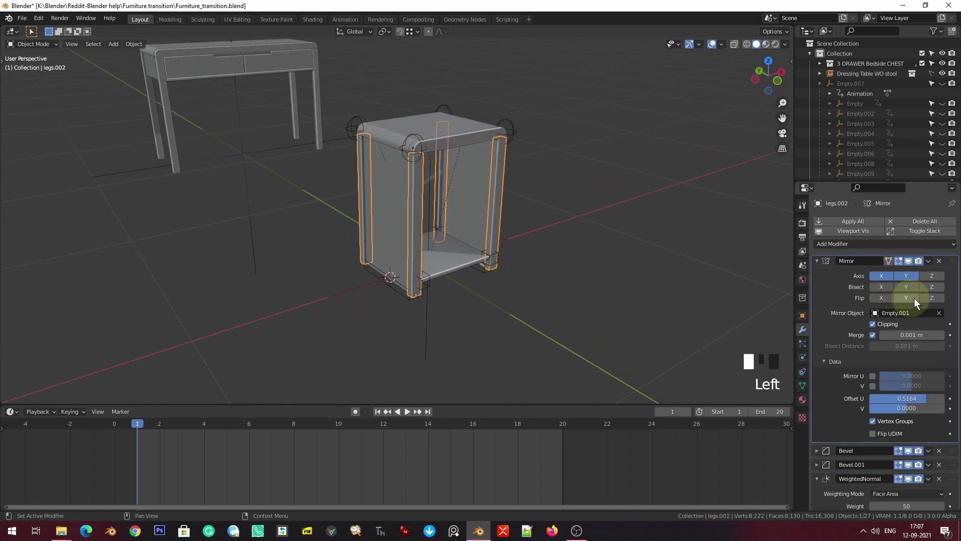
{"action": "left_click", "coordinate": [929, 260]}
{"action": "left_click", "coordinate": [919, 273]}
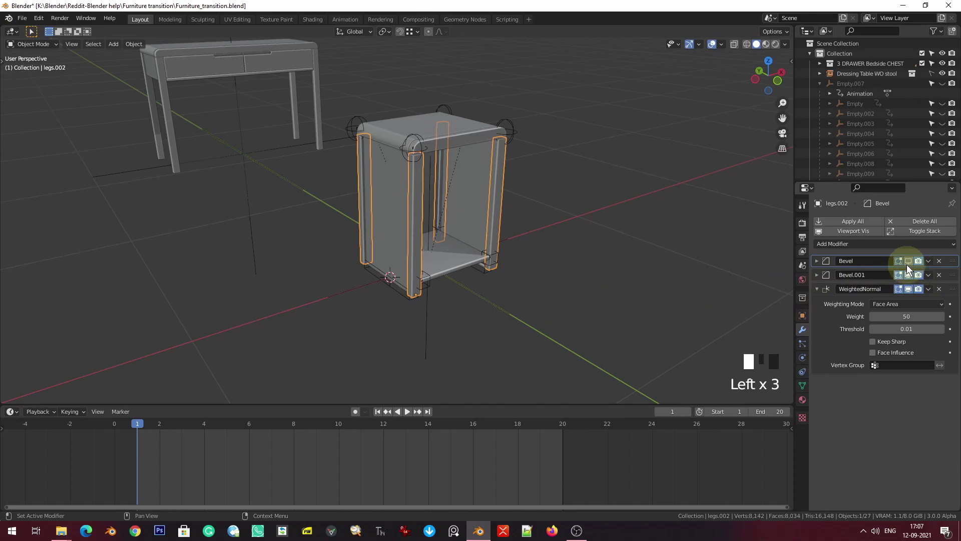
- Toggle the first Bevel modifier's viewport display and examine its effect on the front leg's top corner, leaving it shown
{"action": "scroll", "coordinate": [471, 135], "scroll_direction": "up", "scroll_amount": 4}
{"action": "middle_click_drag", "start_coordinate": [471, 135], "coordinate": [480, 163], "text": "shift"}
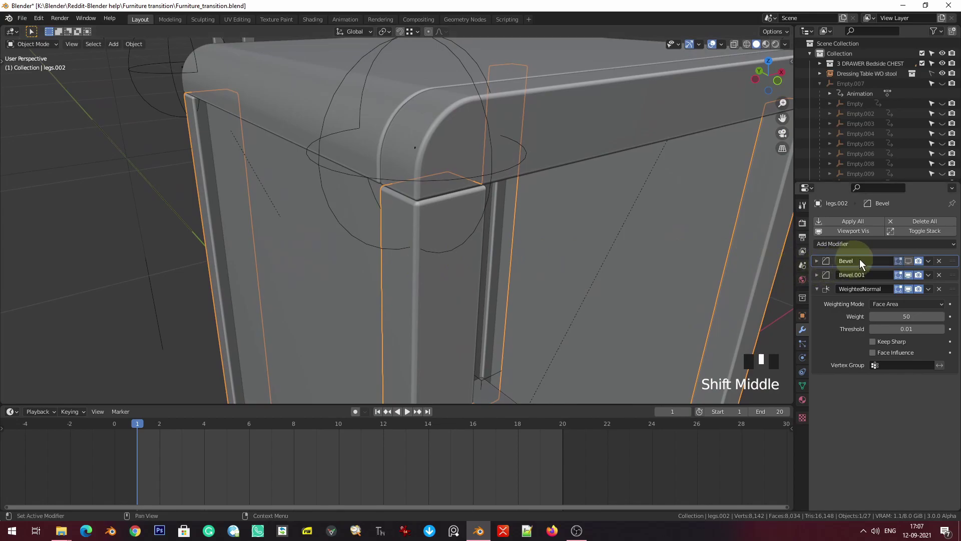
{"action": "left_click", "coordinate": [907, 260]}
{"action": "left_click", "coordinate": [907, 260]}
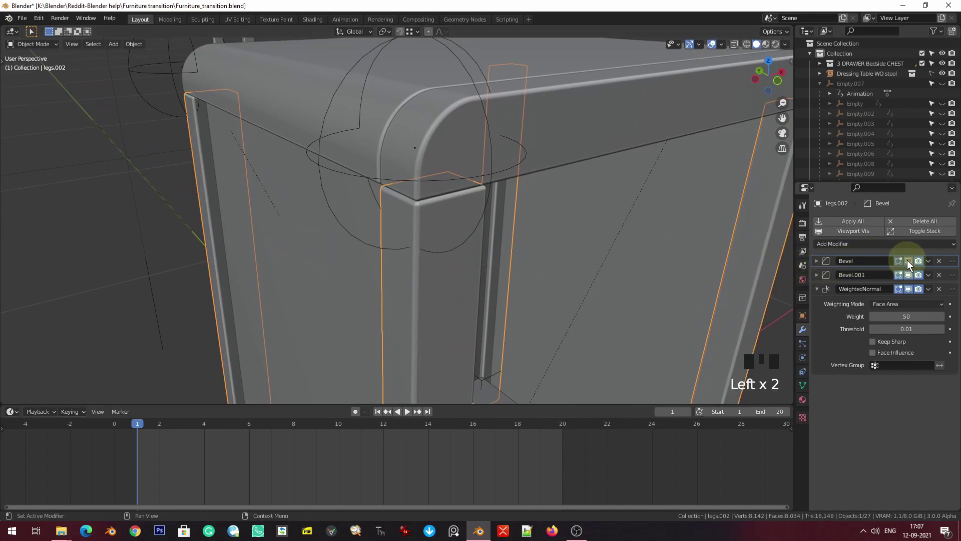
{"action": "left_click", "coordinate": [908, 260]}
{"action": "left_click", "coordinate": [908, 261]}
{"action": "scroll", "coordinate": [518, 264], "scroll_direction": "down", "scroll_amount": 5}
{"action": "middle_click_drag", "start_coordinate": [518, 264], "coordinate": [362, 219], "text": "shift"}
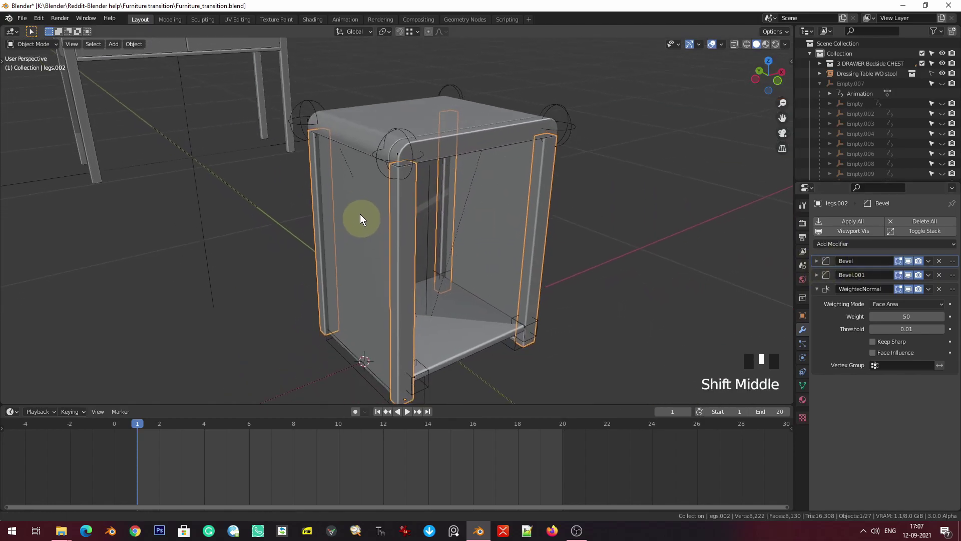
- Separate the legs mesh into individual leg objects by loose parts
{"action": "scroll", "coordinate": [354, 199], "scroll_direction": "down", "scroll_amount": 2}
{"action": "key", "text": "Tab"}
{"action": "key", "text": "a"}
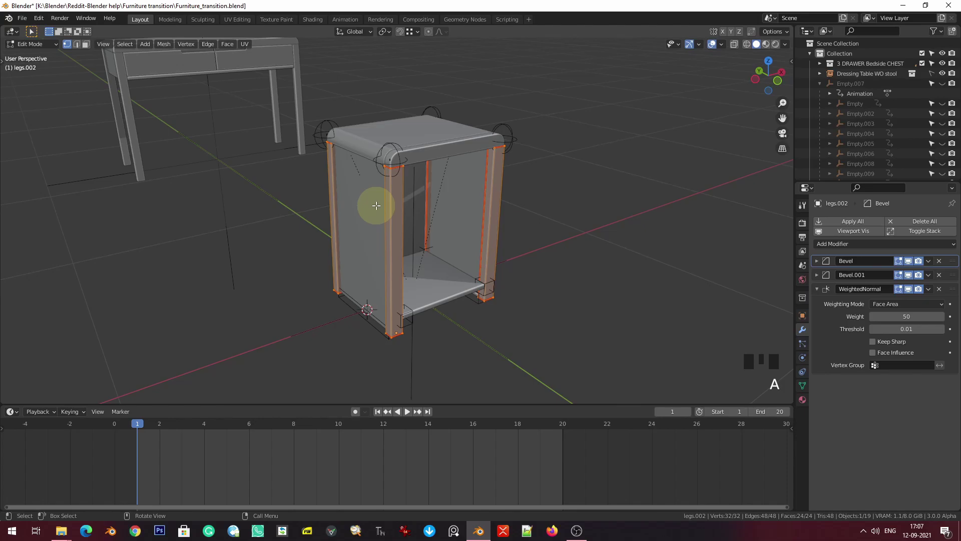
{"action": "key", "text": "p"}
{"action": "left_click", "coordinate": [376, 205]}
{"action": "key", "text": "Tab"}
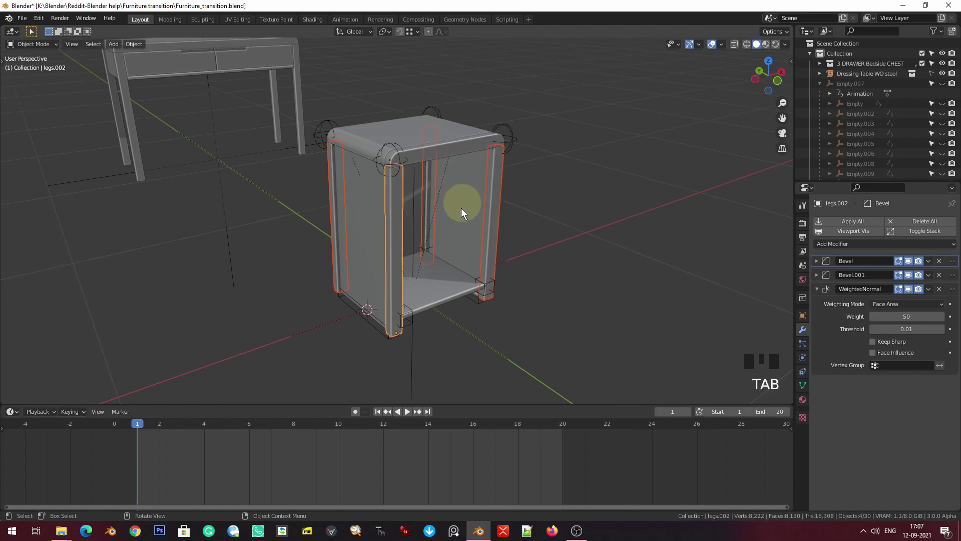
- Examine the separated legs' positions relative to the corner empties from below and from the front
{"action": "scroll", "coordinate": [452, 282], "scroll_direction": "down", "scroll_amount": 3}
{"action": "middle_click_drag", "start_coordinate": [451, 283], "coordinate": [447, 188]}
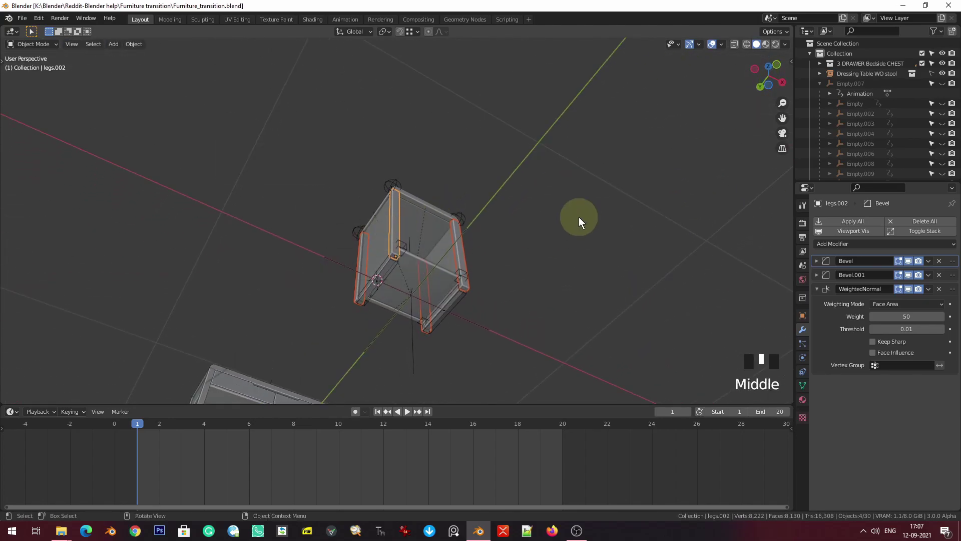
{"action": "key", "text": "ctrl+KP_7"}
{"action": "scroll", "coordinate": [579, 217], "scroll_direction": "up", "scroll_amount": 5}
{"action": "scroll", "coordinate": [551, 227], "scroll_direction": "down", "scroll_amount": 2}
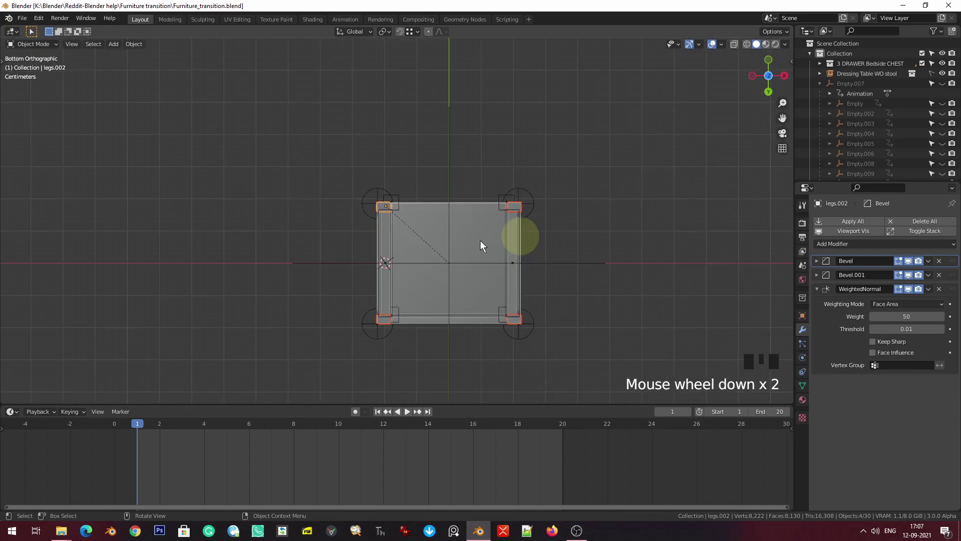
{"action": "middle_click_drag", "start_coordinate": [550, 228], "coordinate": [401, 223], "text": "shift"}
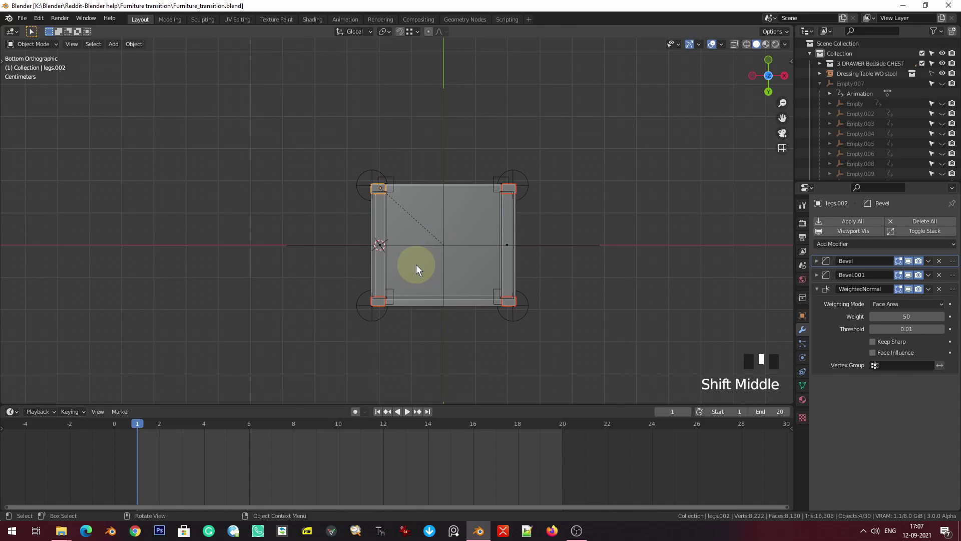
{"action": "key", "text": "KP_1"}
{"action": "key", "text": "KP_Decimal"}
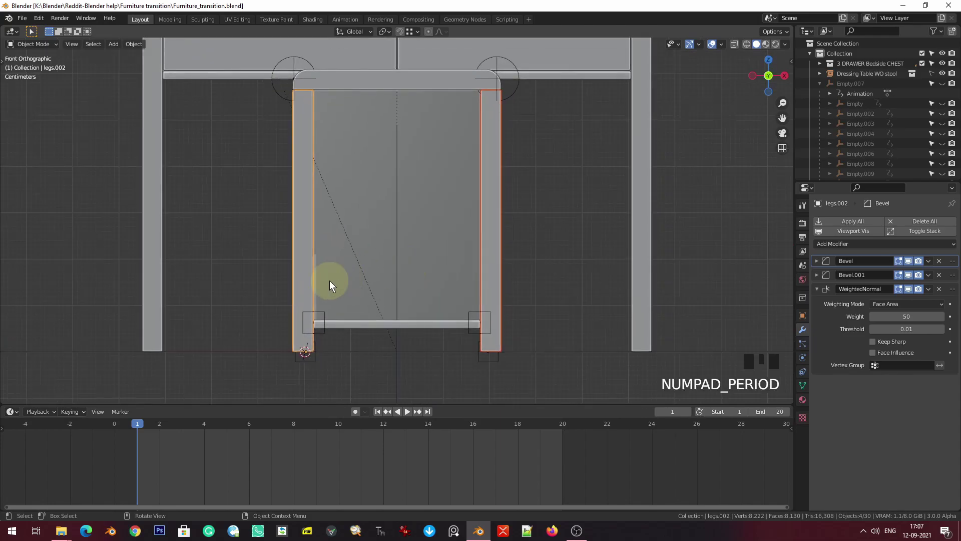
{"action": "scroll", "coordinate": [371, 318], "scroll_direction": "down", "scroll_amount": 3}
{"action": "middle_click_drag", "start_coordinate": [353, 286], "coordinate": [375, 257]}
- Hook the top vertices of the front leg legs.002 to the sphere empty at its corner, Empty.012
{"action": "left_click", "coordinate": [369, 189]}
{"action": "scroll", "coordinate": [369, 189], "scroll_direction": "up", "scroll_amount": 3}
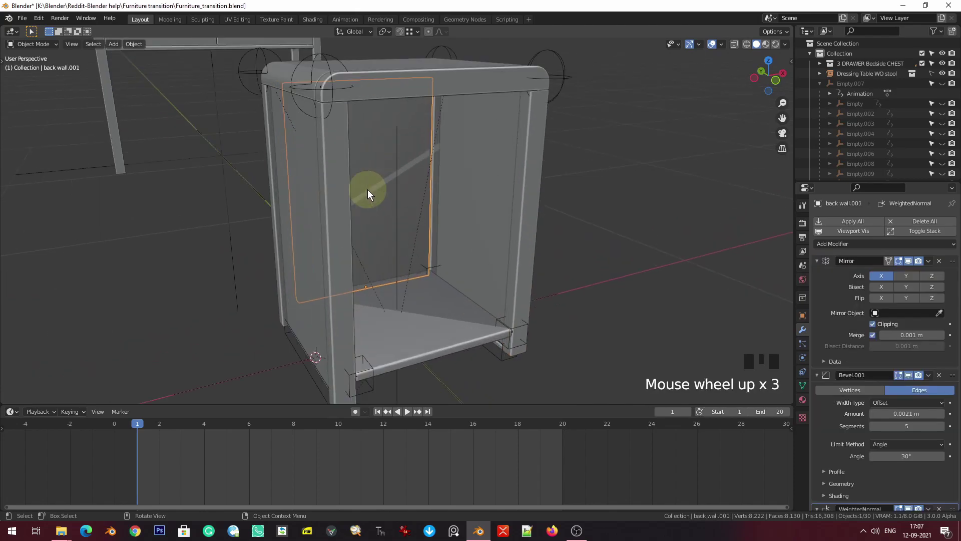
{"action": "left_click", "coordinate": [338, 166]}
{"action": "middle_click_drag", "start_coordinate": [339, 166], "coordinate": [340, 140], "text": "shift"}
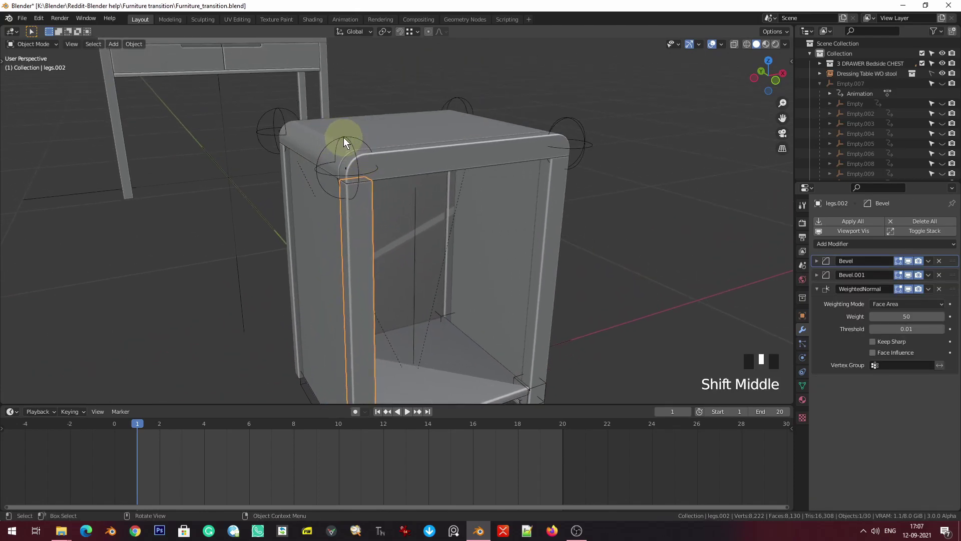
{"action": "left_click", "coordinate": [361, 232]}
{"action": "left_click", "coordinate": [364, 186], "text": "shift"}
{"action": "key", "text": "Tab"}
{"action": "key", "text": "z"}
{"action": "left_click", "coordinate": [321, 161]}
{"action": "left_click_drag", "start_coordinate": [321, 161], "coordinate": [397, 206]}
{"action": "key", "text": "ctrl+h"}
{"action": "left_click", "coordinate": [380, 198]}
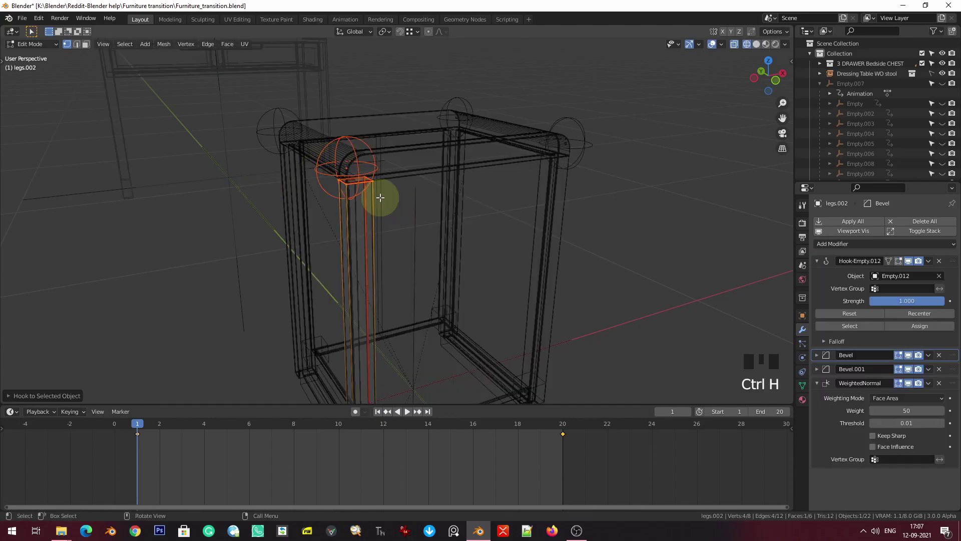
{"action": "key", "text": "Tab"}
{"action": "key", "text": "z"}
- Try moving Empty.012 to test how its hooked leg follows, and cancel the move
{"action": "left_click", "coordinate": [342, 138]}
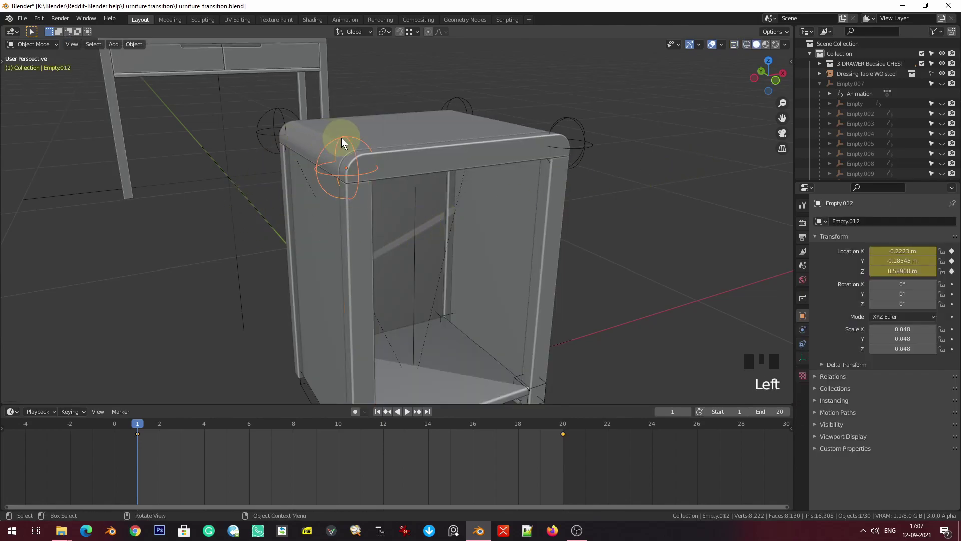
{"action": "scroll", "coordinate": [342, 139], "scroll_direction": "down", "scroll_amount": 3}
{"action": "key", "text": "g"}
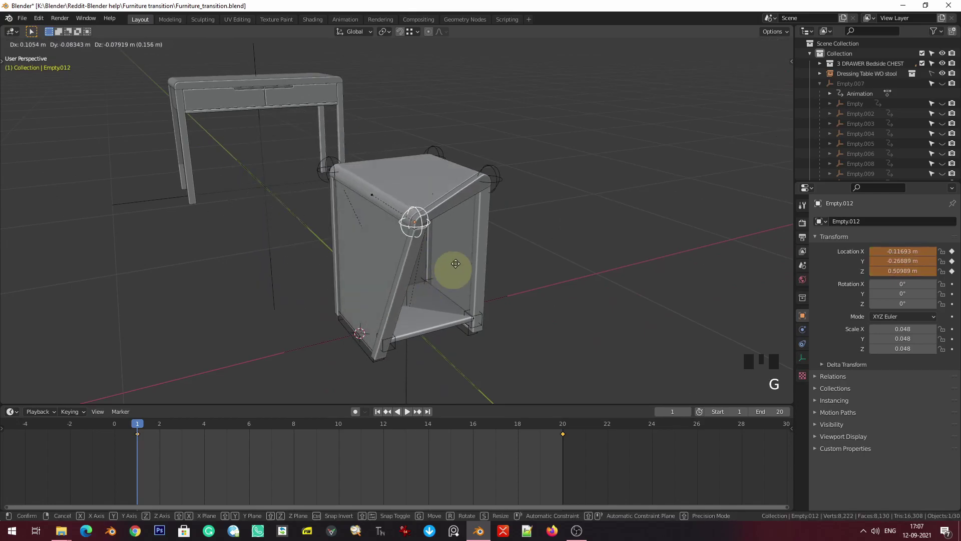
{"action": "right_click", "coordinate": [348, 172]}
- Hook the top vertices of the back leg legs.003 to the sphere empty at its corner, Empty.014
{"action": "mouse_move", "coordinate": [348, 172]}
{"action": "middle_mouse_down"}
{"action": "mouse_move", "coordinate": [385, 191]}
{"action": "mouse_move", "coordinate": [355, 175]}
{"action": "middle_mouse_up"}
{"action": "left_click", "coordinate": [330, 163]}
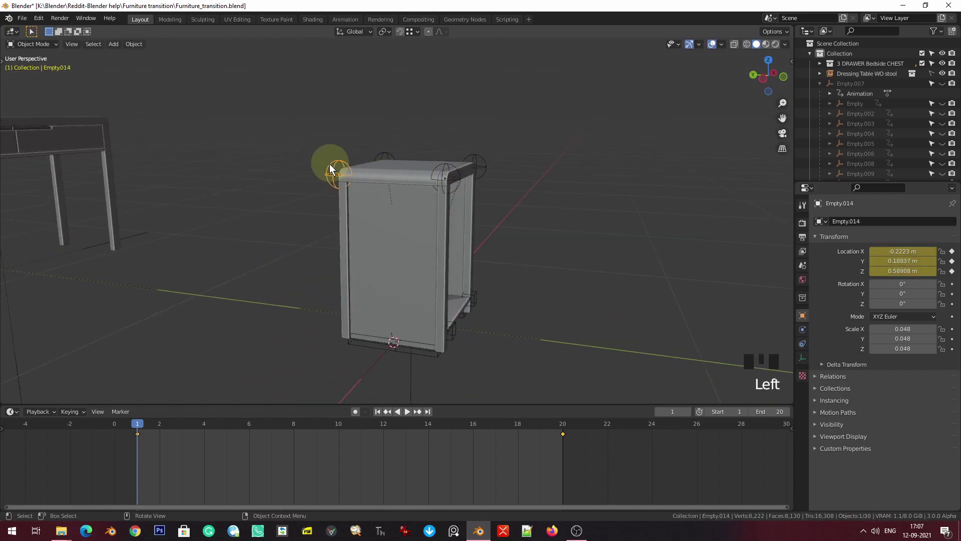
{"action": "scroll", "coordinate": [330, 163], "scroll_direction": "up", "scroll_amount": 4}
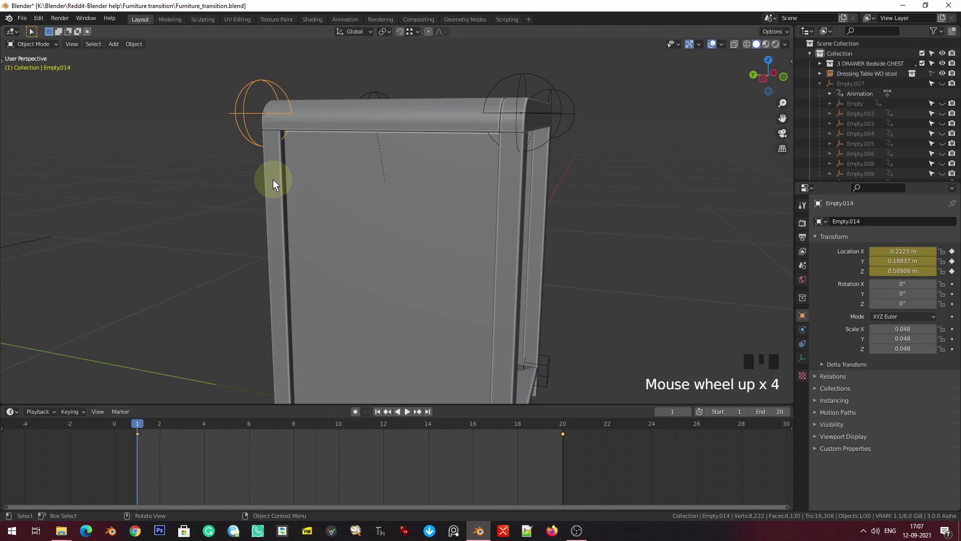
{"action": "left_click", "coordinate": [192, 214]}
{"action": "left_click", "coordinate": [248, 89]}
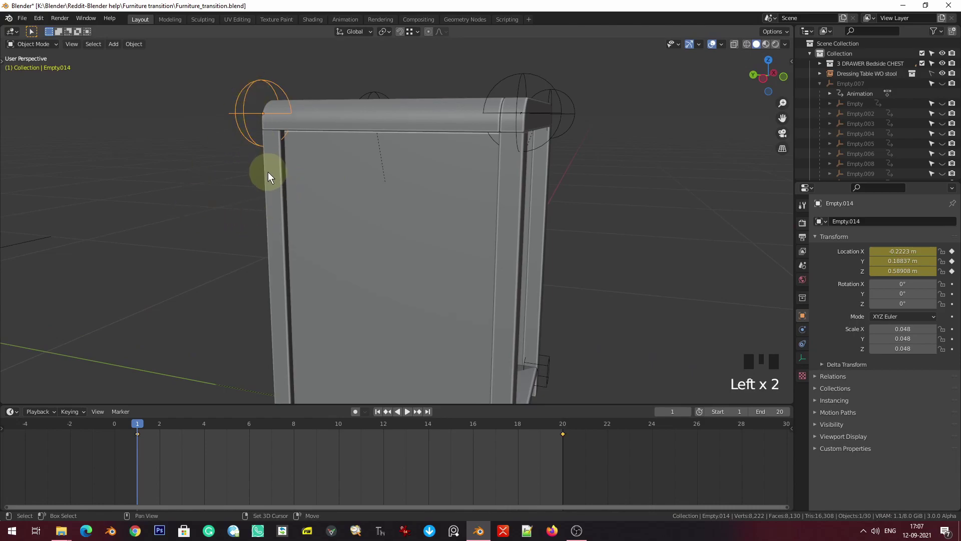
{"action": "left_click", "coordinate": [268, 174], "text": "shift"}
{"action": "key", "text": "Tab"}
{"action": "key", "text": "z"}
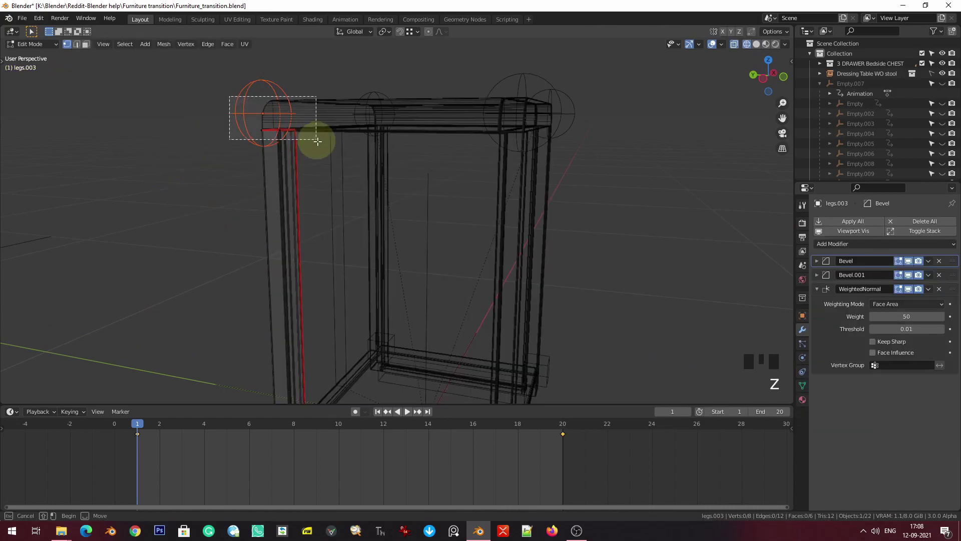
{"action": "left_click", "coordinate": [306, 144]}
{"action": "key", "text": "ctrl+h"}
{"action": "left_click", "coordinate": [304, 145]}
{"action": "key", "text": "Tab"}
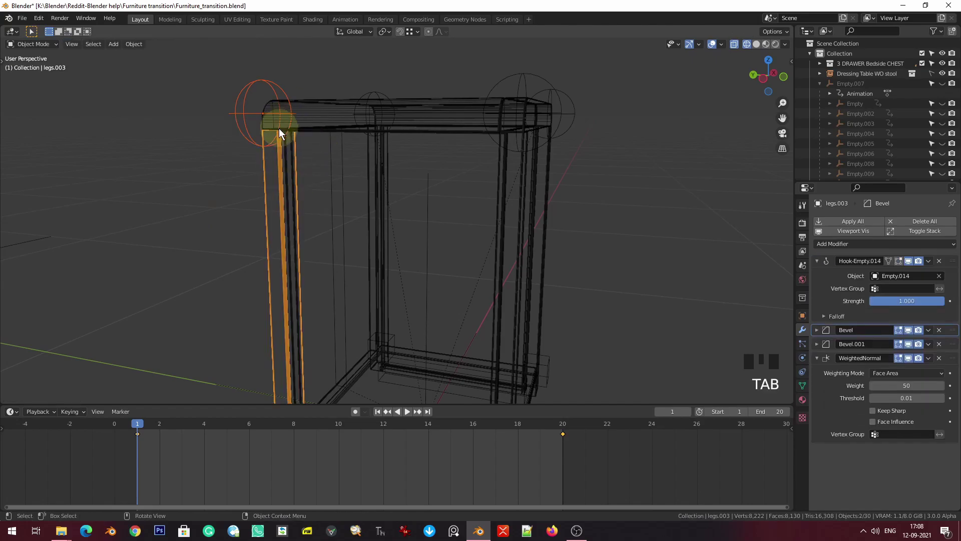
{"action": "scroll", "coordinate": [279, 127], "scroll_direction": "down", "scroll_amount": 5}
{"action": "key", "text": "z"}
{"action": "left_click", "coordinate": [366, 198]}
- Hook the top vertices of the other back leg, legs.004, to the sphere empty at its corner, Empty.015
{"action": "mouse_move", "coordinate": [366, 197]}
{"action": "middle_mouse_down"}
{"action": "mouse_move", "coordinate": [350, 223]}
{"action": "mouse_move", "coordinate": [433, 215]}
{"action": "middle_mouse_up"}
{"action": "scroll", "coordinate": [283, 171], "scroll_direction": "up", "scroll_amount": 5}
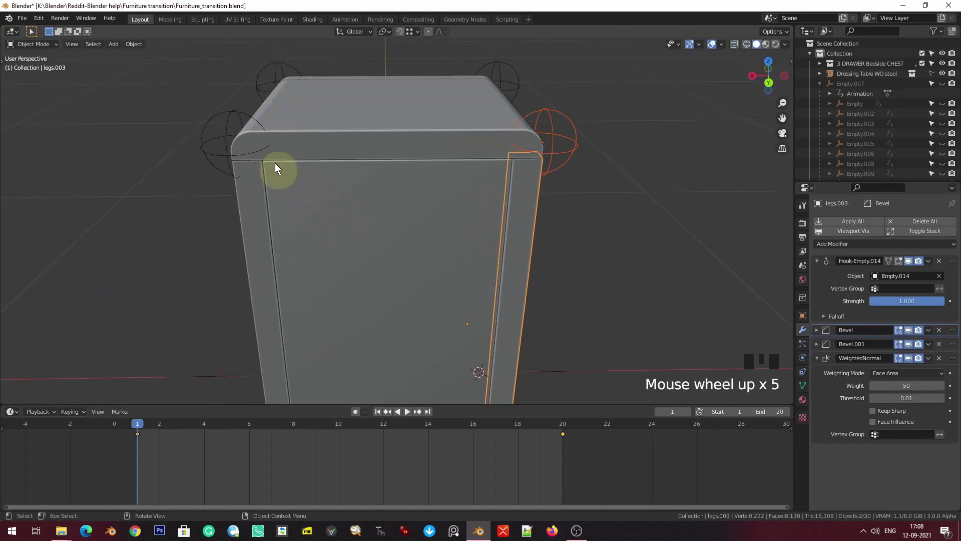
{"action": "left_click", "coordinate": [222, 116]}
{"action": "left_click", "coordinate": [253, 214], "text": "shift"}
{"action": "key", "text": "Tab"}
{"action": "key", "text": "z"}
{"action": "left_click", "coordinate": [193, 184]}
{"action": "mouse_move", "coordinate": [212, 122]}
{"action": "left_mouse_down"}
{"action": "mouse_move", "coordinate": [293, 173]}
{"action": "mouse_move", "coordinate": [279, 167]}
{"action": "left_mouse_up"}
{"action": "key", "text": "ctrl+h"}
{"action": "left_click", "coordinate": [281, 165]}
{"action": "key", "text": "Tab"}
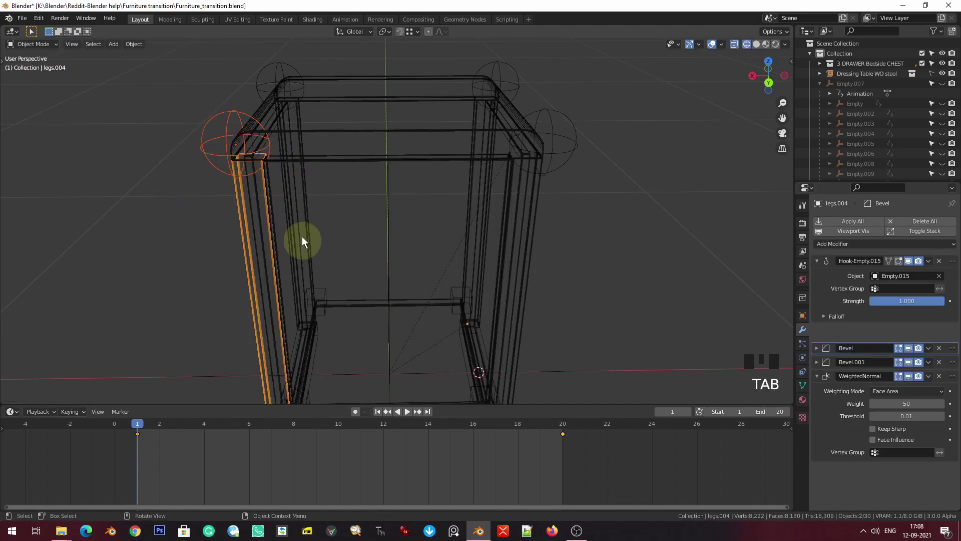
{"action": "key", "text": "z"}
{"action": "left_click", "coordinate": [568, 137]}
- Hook the top vertices of the remaining front leg, legs.001, to the sphere empty at its corner, Empty.013, and save the file
{"action": "middle_click_drag", "start_coordinate": [569, 138], "coordinate": [579, 163]}
{"action": "left_click", "coordinate": [628, 182]}
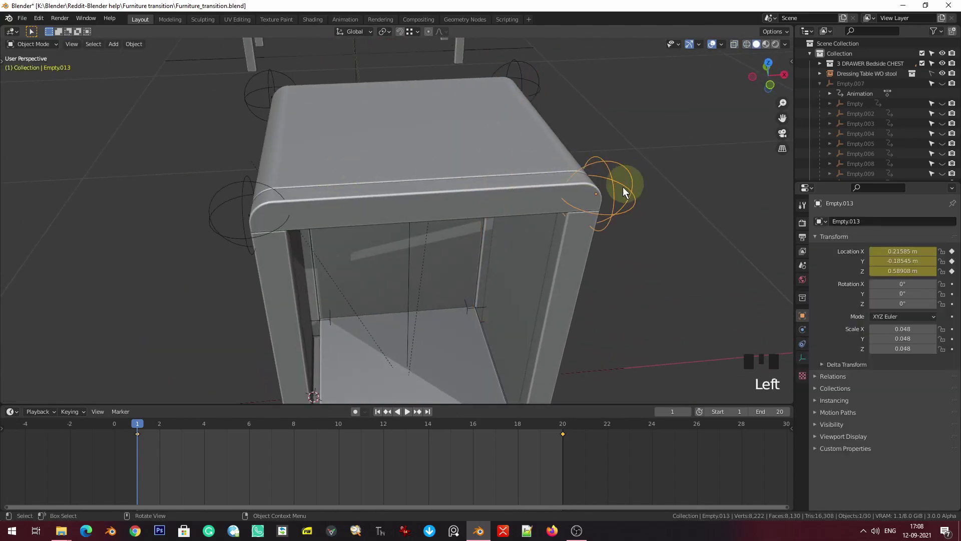
{"action": "left_click", "coordinate": [581, 262], "text": "shift"}
{"action": "key", "text": "Tab"}
{"action": "key", "text": "z"}
{"action": "left_click", "coordinate": [568, 189]}
{"action": "left_click_drag", "start_coordinate": [550, 173], "coordinate": [617, 211]}
{"action": "key", "text": "ctrl+h"}
{"action": "left_click", "coordinate": [617, 210]}
{"action": "key", "text": "Tab"}
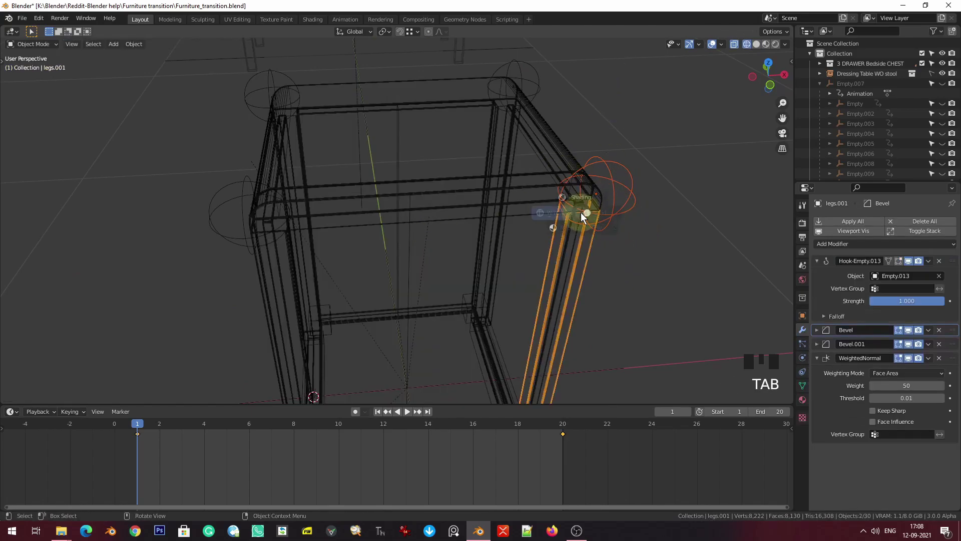
{"action": "key", "text": "z"}
{"action": "left_click", "coordinate": [602, 239]}
{"action": "scroll", "coordinate": [603, 237], "scroll_direction": "down", "scroll_amount": 6}
{"action": "key", "text": "ctrl+s"}
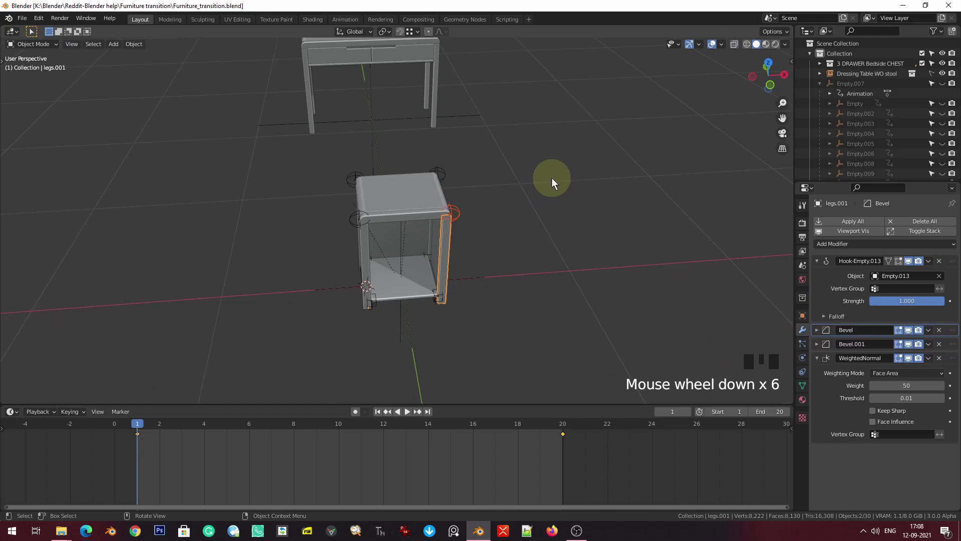
- Play back the animation and examine the chest's hooked legs from several sides, down to their lower ends
{"action": "key", "text": "KP_1"}
{"action": "key", "text": "space"}
{"action": "key", "text": "space"}
{"action": "middle_click_drag", "start_coordinate": [549, 180], "coordinate": [474, 220]}
{"action": "key", "text": "space"}
{"action": "key", "text": "space"}
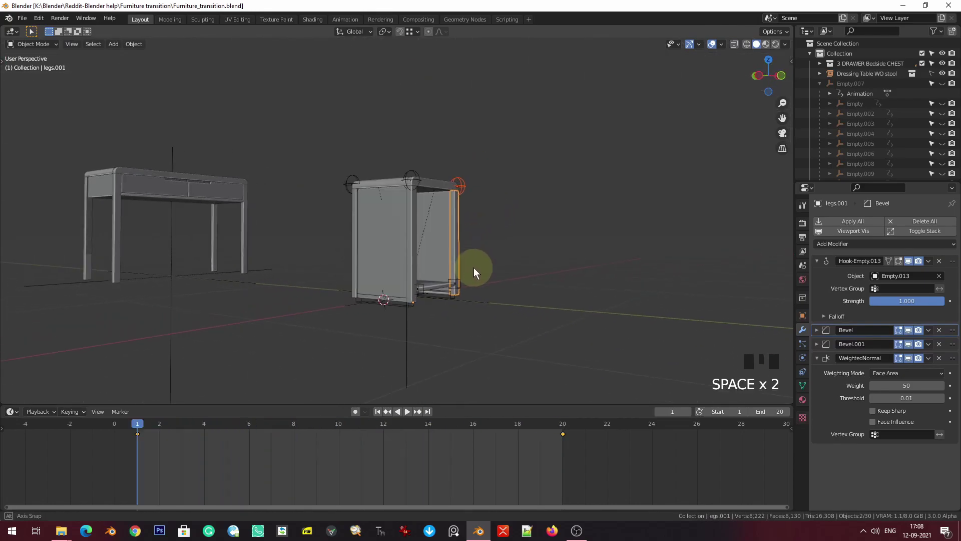
{"action": "middle_click_drag", "start_coordinate": [474, 267], "coordinate": [442, 278]}
{"action": "middle_click_drag", "start_coordinate": [354, 300], "coordinate": [424, 256]}
{"action": "scroll", "coordinate": [408, 332], "scroll_direction": "up", "scroll_amount": 2}
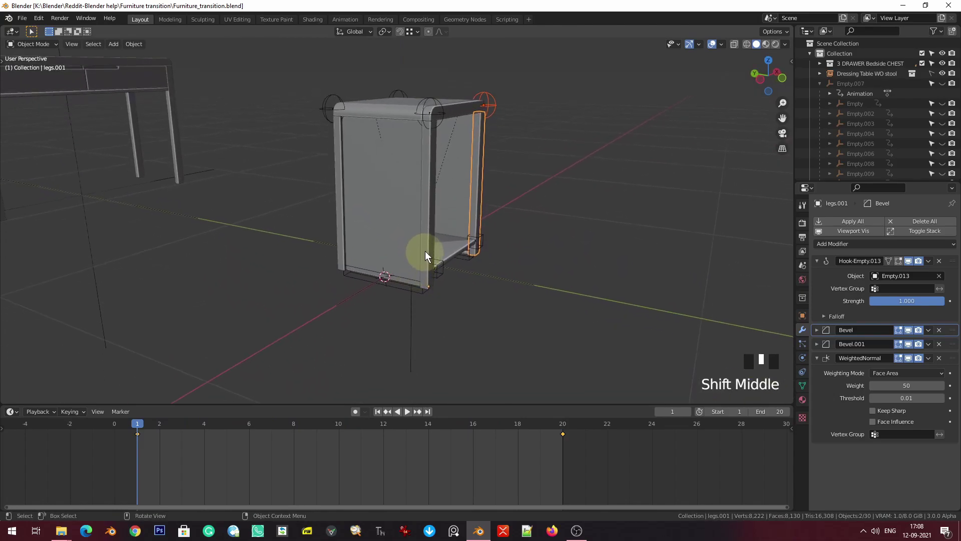
- Snap the 3D cursor to the selected front leg legs.002 and add a cone empty there
{"action": "left_click", "coordinate": [433, 249]}
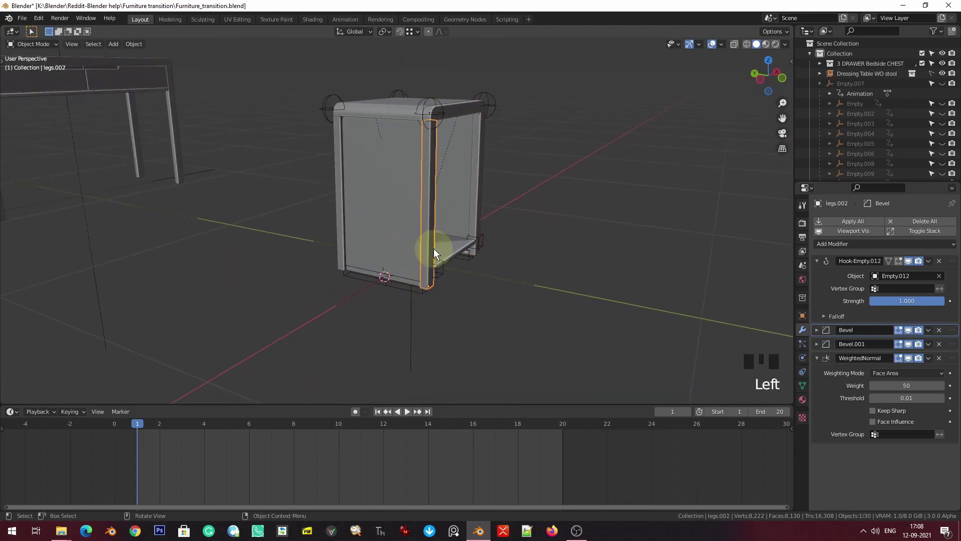
{"action": "left_click", "coordinate": [344, 244], "text": "shift"}
{"action": "middle_click_drag", "start_coordinate": [539, 290], "coordinate": [524, 284]}
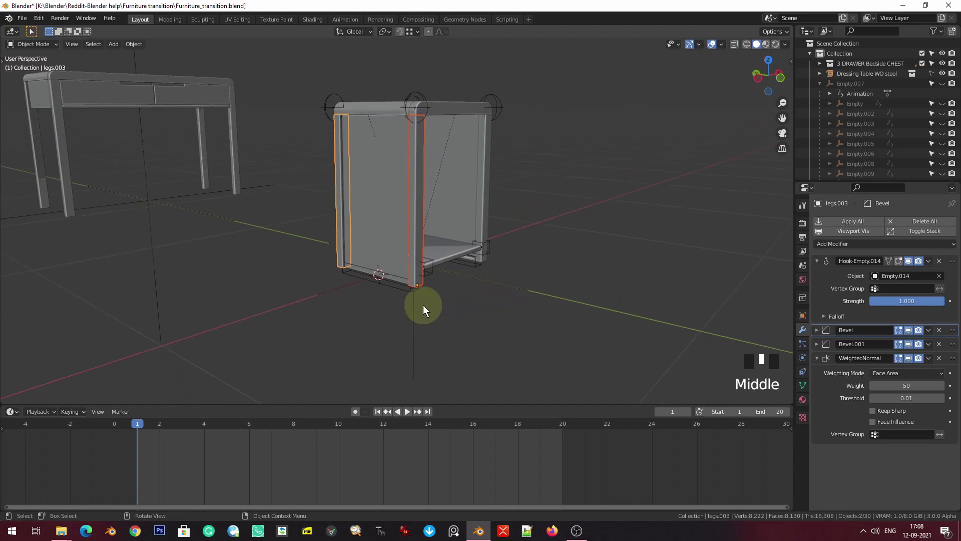
{"action": "middle_click_drag", "start_coordinate": [427, 313], "coordinate": [470, 230]}
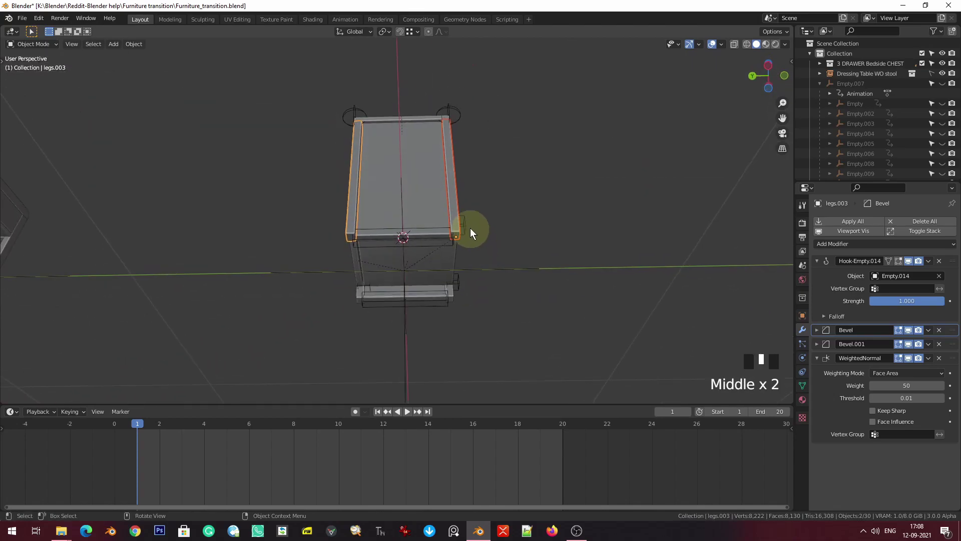
{"action": "left_click", "coordinate": [456, 212]}
{"action": "key", "text": "shift+s"}
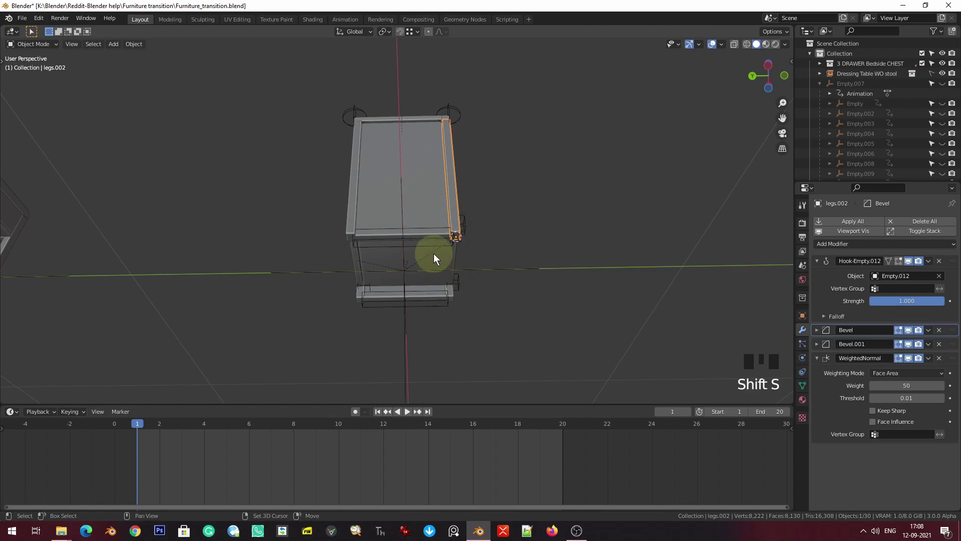
{"action": "key", "text": "shift+a"}
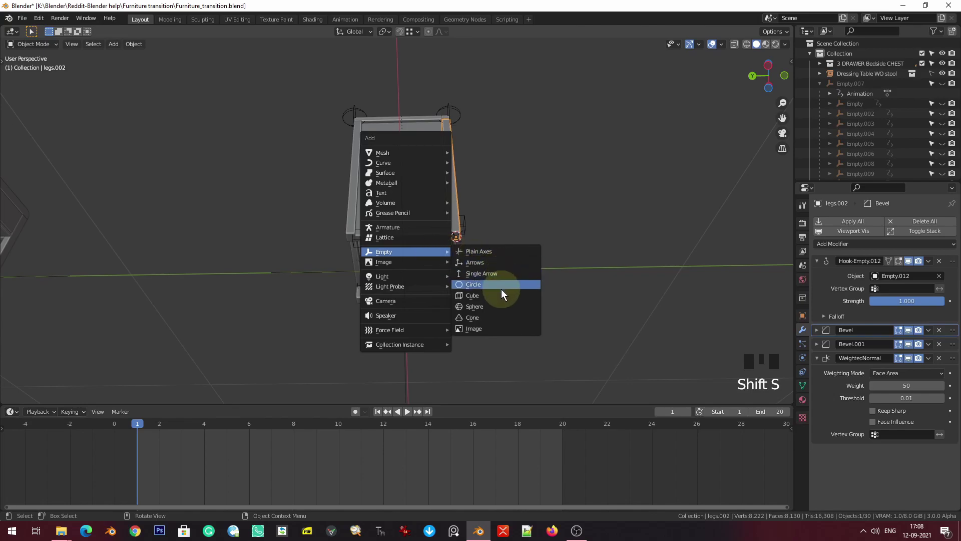
{"action": "left_click", "coordinate": [501, 318]}
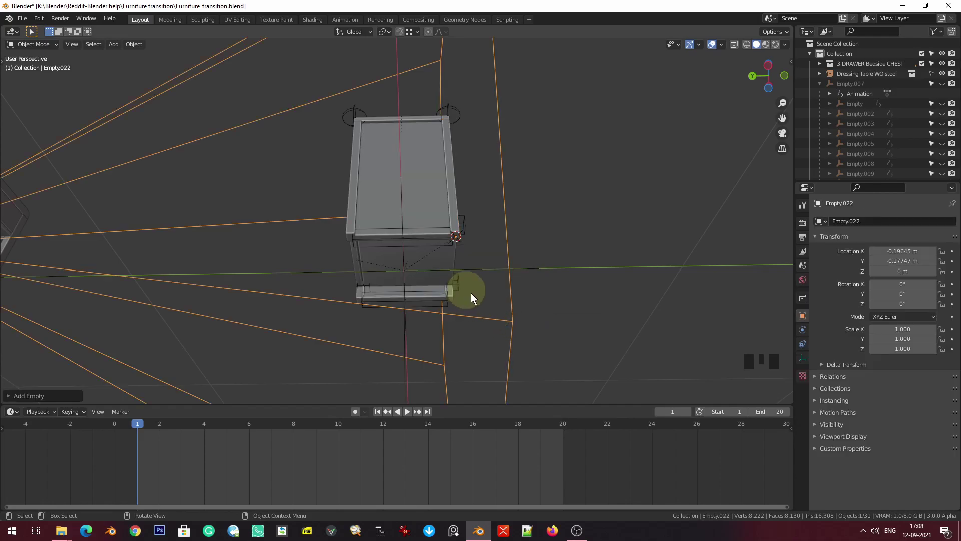
- Scale the cone empty down to about 0.099
{"action": "scroll", "coordinate": [600, 287], "scroll_direction": "down", "scroll_amount": 7}
{"action": "key", "text": "s"}
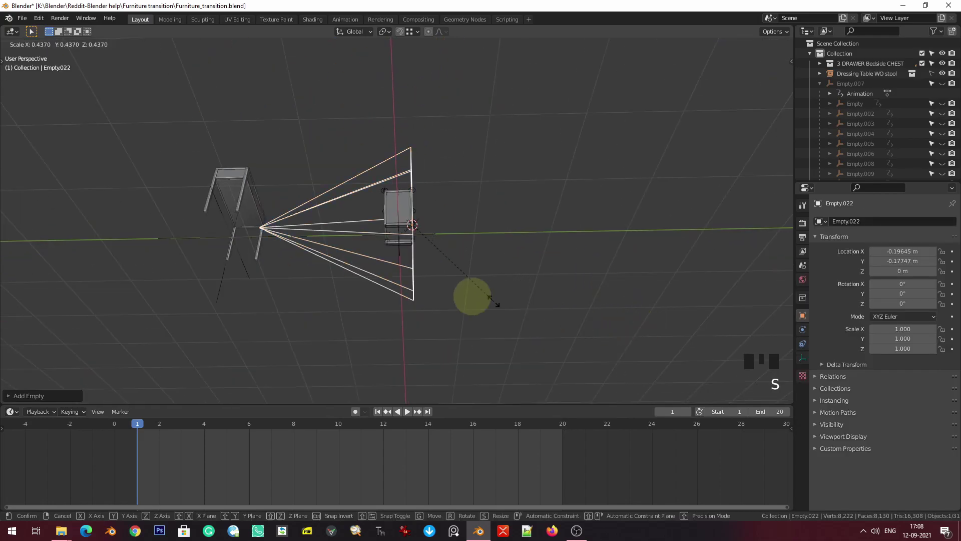
{"action": "middle_click_drag", "start_coordinate": [433, 289], "coordinate": [476, 333]}
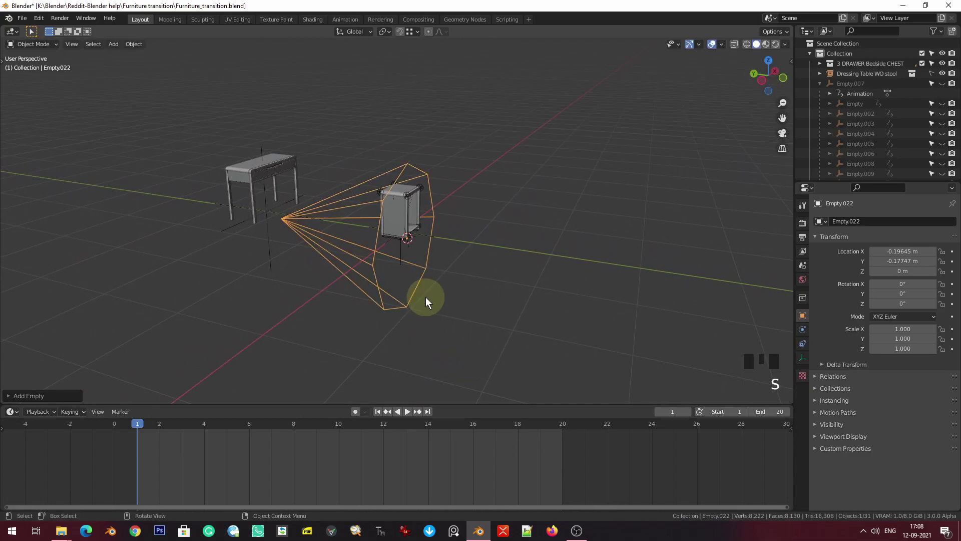
{"action": "left_click", "coordinate": [773, 31]}
{"action": "key", "text": "s"}
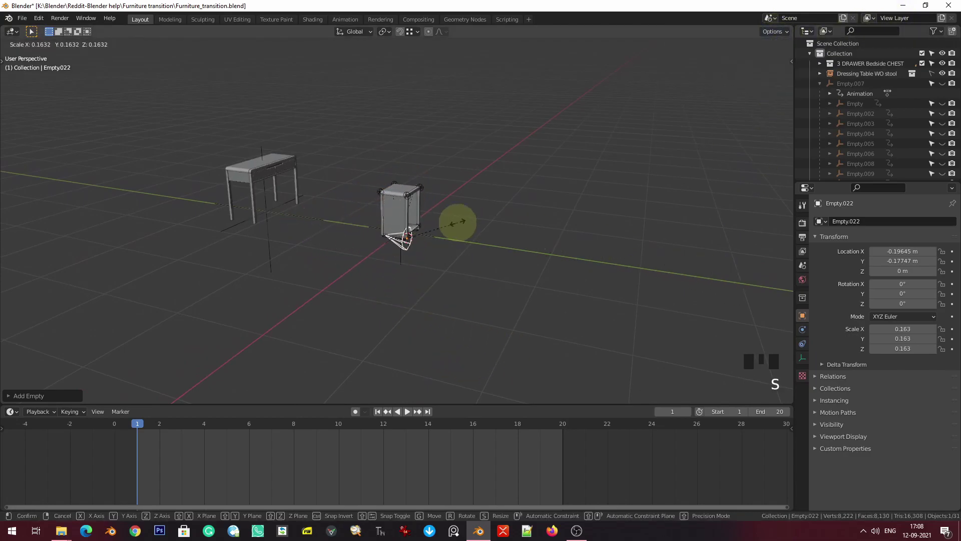
{"action": "left_click", "coordinate": [454, 255]}
{"action": "key", "text": "KP_Decimal"}
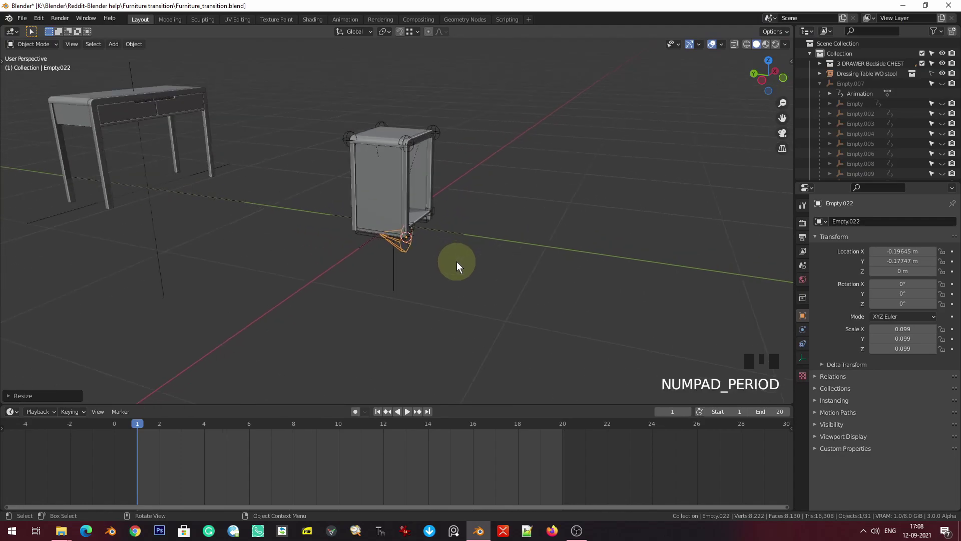
{"action": "scroll", "coordinate": [456, 265], "scroll_direction": "down", "scroll_amount": 2}
- Rotate the cone empty 90° about X to stand upright, and move it below the chest's side to about Y 0, Z -0.03 m
{"action": "middle_click_drag", "start_coordinate": [455, 270], "coordinate": [530, 258]}
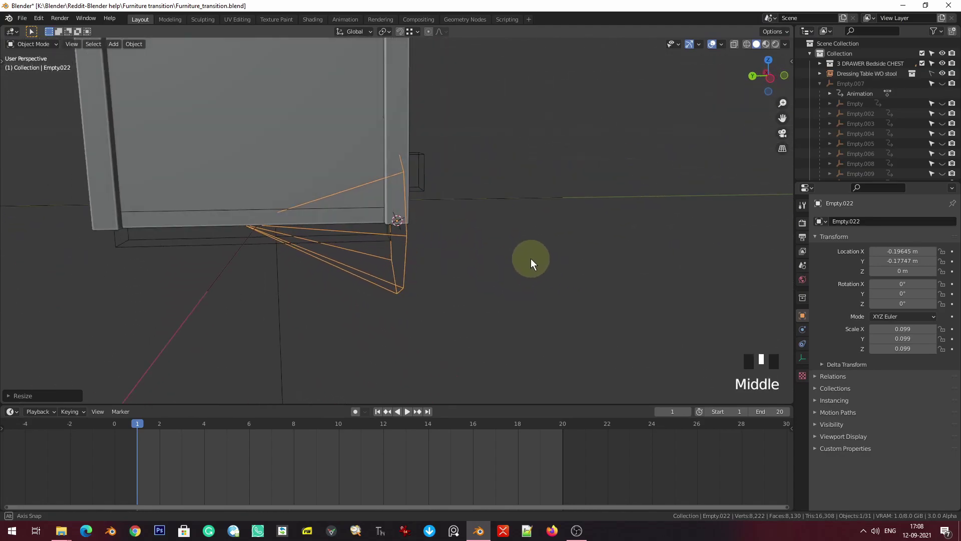
{"action": "key", "text": "g"}
{"action": "key", "text": "y"}
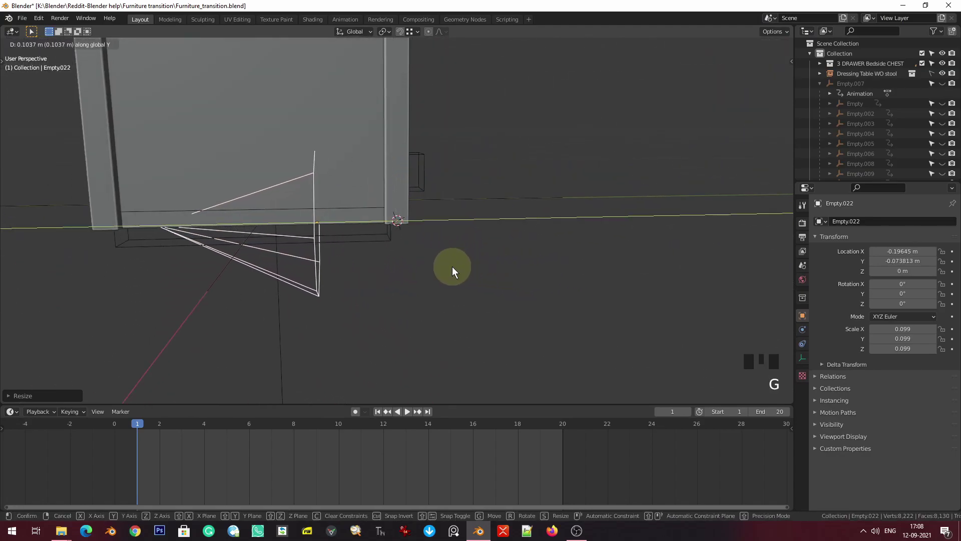
{"action": "left_click", "coordinate": [405, 202]}
{"action": "middle_click_drag", "start_coordinate": [360, 279], "coordinate": [328, 245]}
{"action": "key", "text": "ctrl+KP_3"}
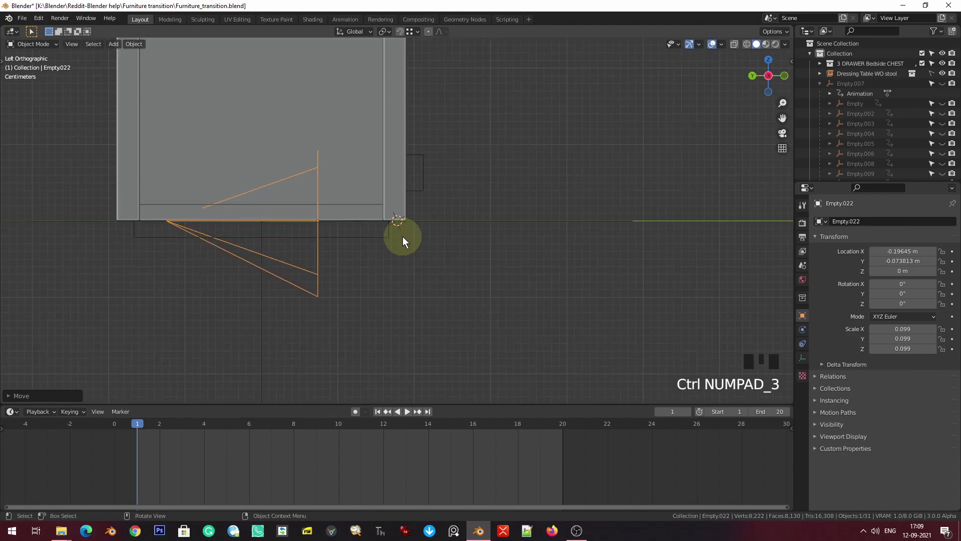
{"action": "key", "text": "r"}
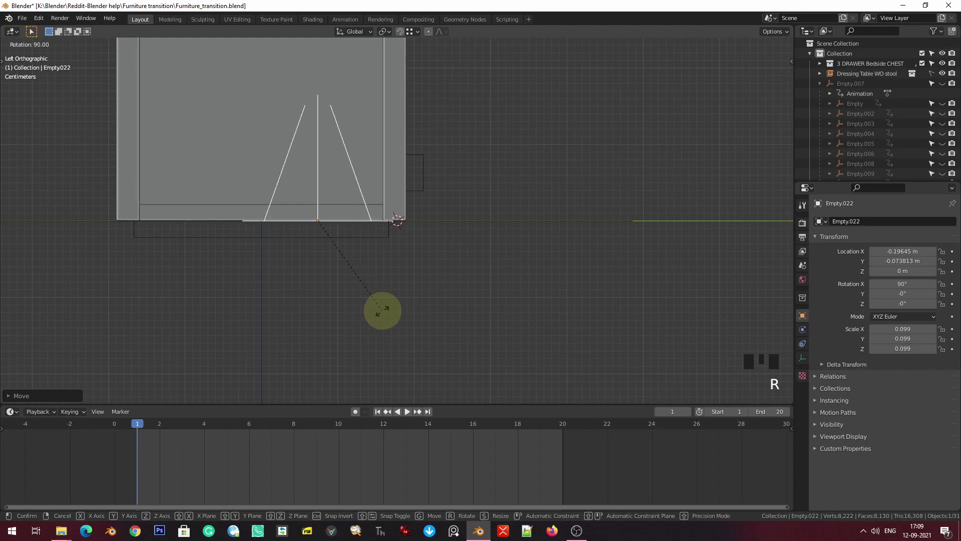
{"action": "left_click", "coordinate": [382, 311]}
{"action": "key", "text": "g"}
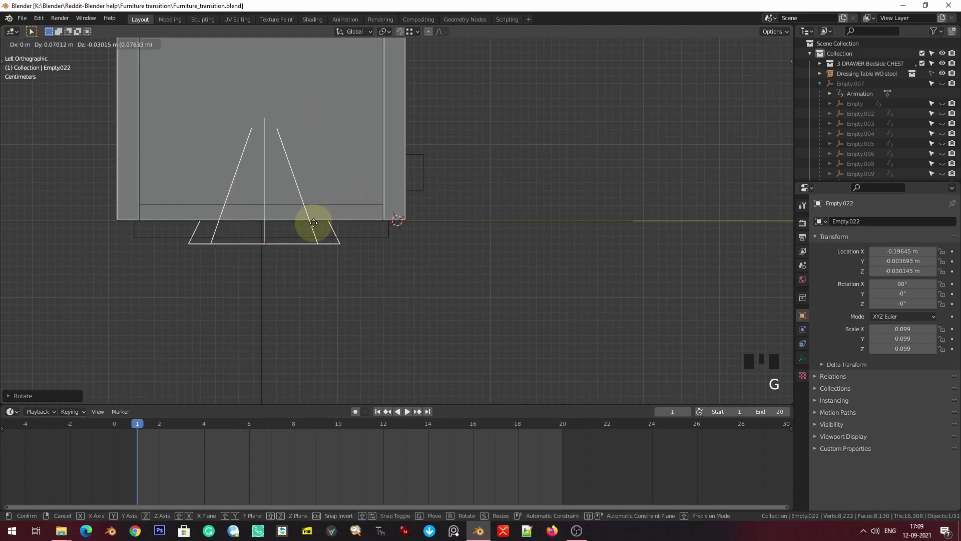
{"action": "left_click", "coordinate": [313, 221]}
- Select the bottom vertices of the front leg legs.002 and try to hook them to the cone empty
{"action": "middle_click_drag", "start_coordinate": [569, 265], "coordinate": [496, 287]}
{"action": "scroll", "coordinate": [350, 221], "scroll_direction": "up", "scroll_amount": 2}
{"action": "scroll", "coordinate": [384, 233], "scroll_direction": "down", "scroll_amount": 2}
{"action": "middle_click_drag", "start_coordinate": [384, 233], "coordinate": [466, 289], "text": "shift"}
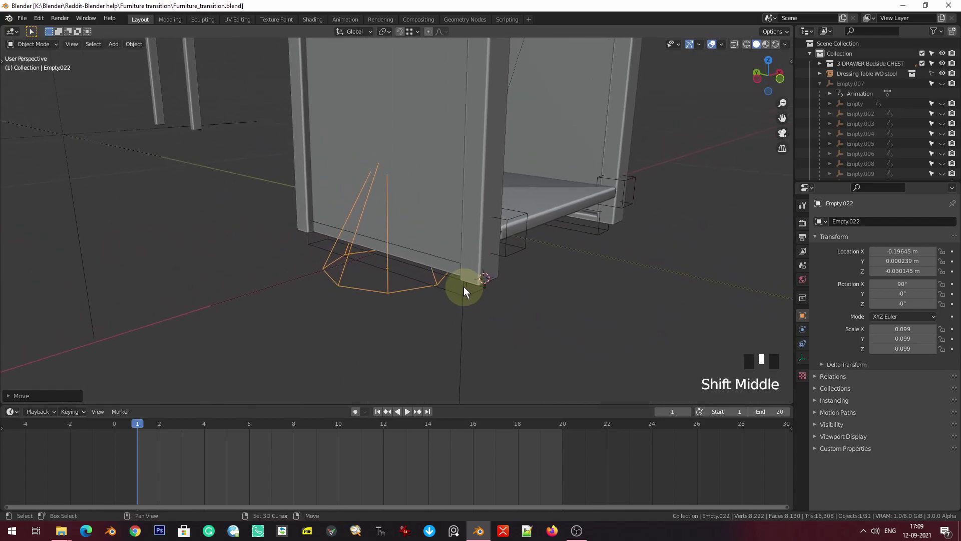
{"action": "left_click", "coordinate": [473, 245]}
{"action": "left_click", "coordinate": [379, 288]}
{"action": "left_click", "coordinate": [482, 256], "text": "shift"}
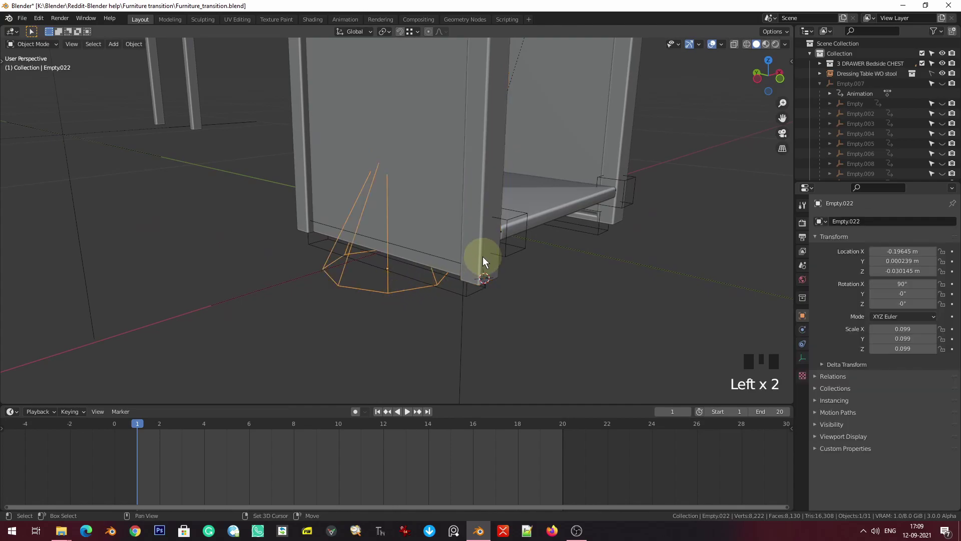
{"action": "key", "text": "Tab"}
{"action": "key", "text": "z"}
{"action": "left_click_drag", "start_coordinate": [412, 264], "coordinate": [556, 324]}
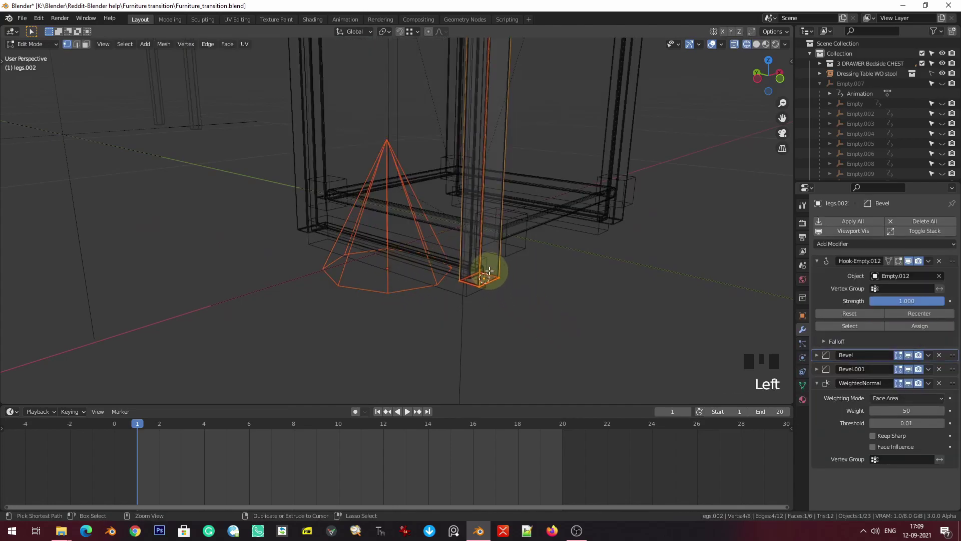
{"action": "key", "text": "ctrl+h"}
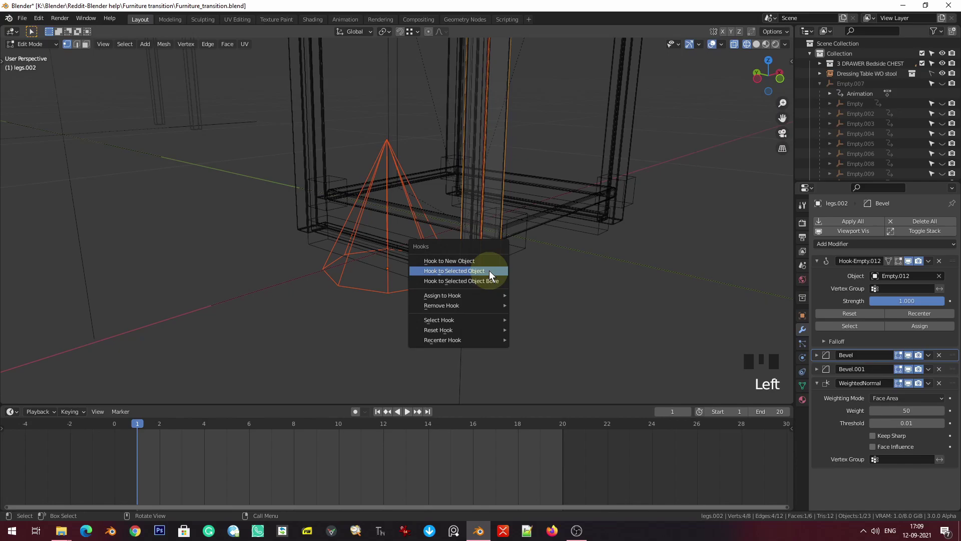
{"action": "left_click", "coordinate": [458, 274]}
{"action": "key", "text": "Tab"}
{"action": "left_click", "coordinate": [379, 297]}
{"action": "key", "text": "z"}
{"action": "left_click", "coordinate": [592, 264]}
- Scale the cone empty down to about 0.052, move it along Y to about -0.175 m under legs.002, and save the file
{"action": "scroll", "coordinate": [517, 278], "scroll_direction": "down", "scroll_amount": 1}
{"action": "middle_click_drag", "start_coordinate": [518, 279], "coordinate": [376, 263]}
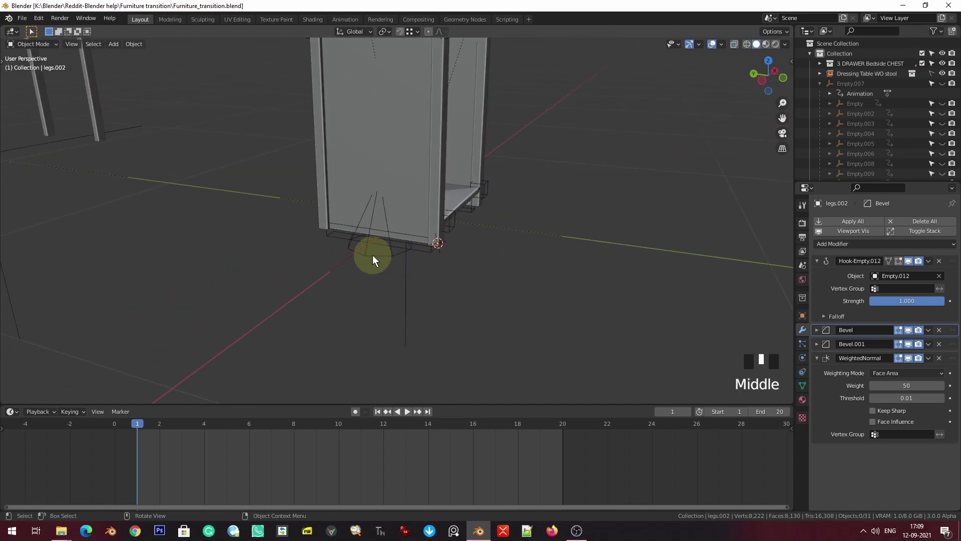
{"action": "double_click", "coordinate": [373, 256]}
{"action": "key", "text": "s"}
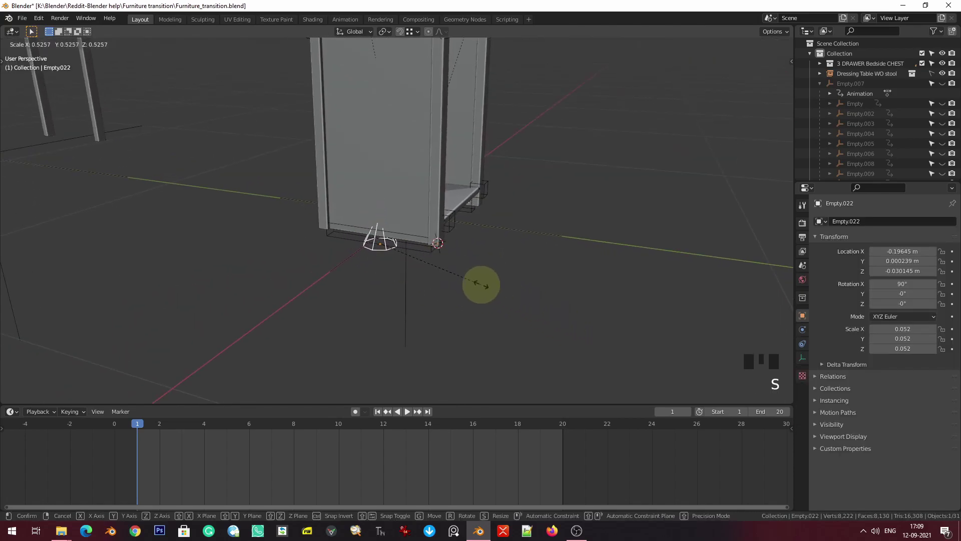
{"action": "left_click", "coordinate": [459, 277]}
{"action": "scroll", "coordinate": [461, 276], "scroll_direction": "up", "scroll_amount": 2}
{"action": "key", "text": "ctrl+KP_3"}
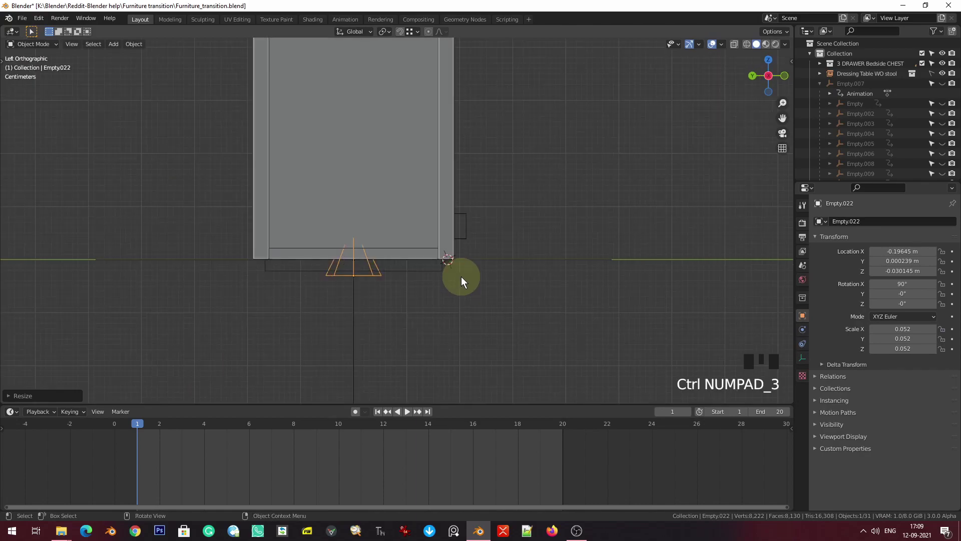
{"action": "key", "text": "g"}
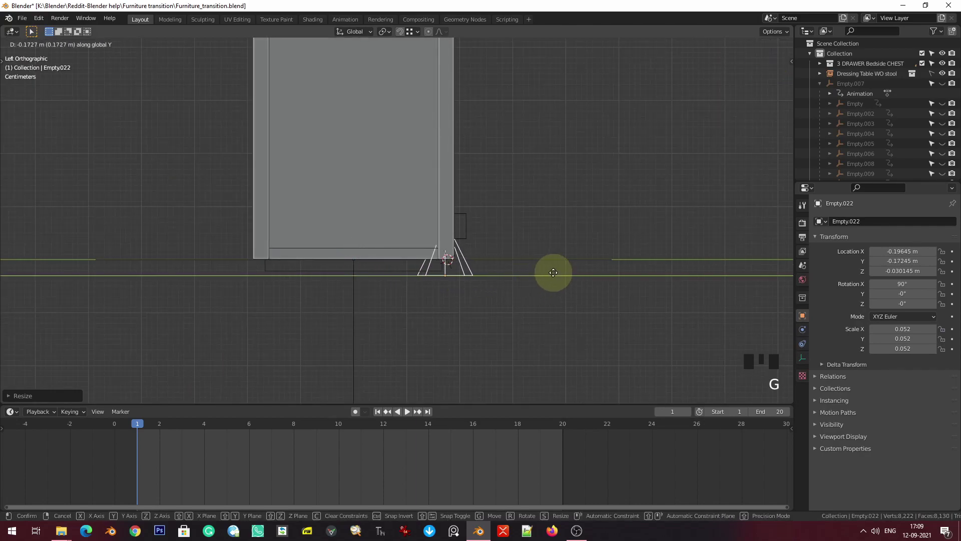
{"action": "left_click", "coordinate": [564, 272]}
{"action": "key", "text": "ctrl+s"}
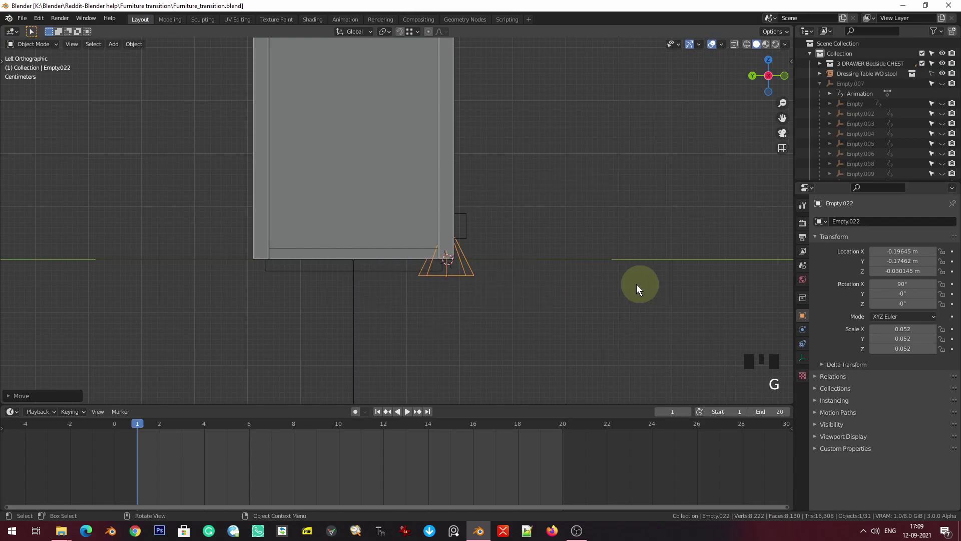
- Hook the bottom vertices of the front leg legs.002 to the cone empty beneath it, Empty.022
{"action": "middle_click_drag", "start_coordinate": [521, 268], "coordinate": [471, 298]}
{"action": "left_click", "coordinate": [458, 225], "text": "shift"}
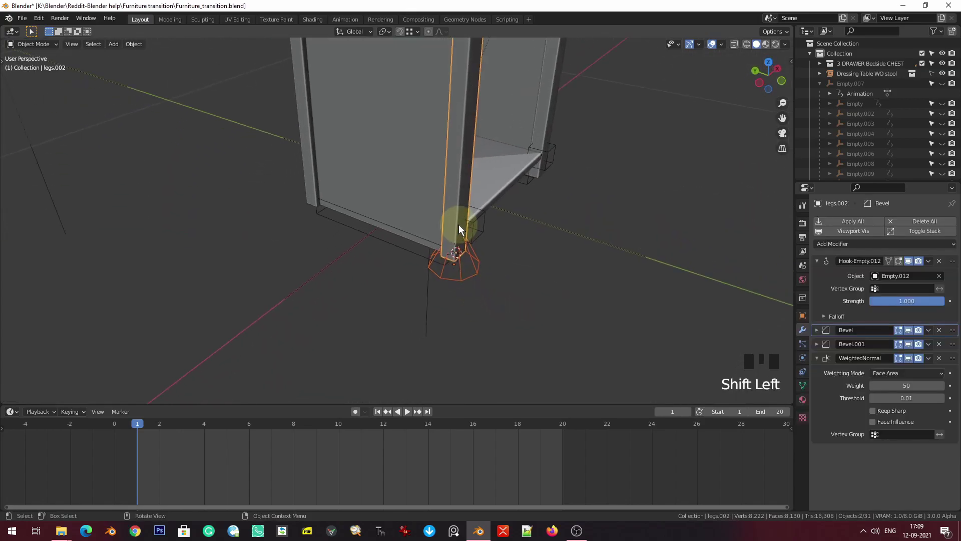
{"action": "key", "text": "Tab"}
{"action": "key", "text": "z"}
{"action": "left_click", "coordinate": [467, 247]}
{"action": "key", "text": "ctrl+h"}
{"action": "left_click", "coordinate": [467, 247]}
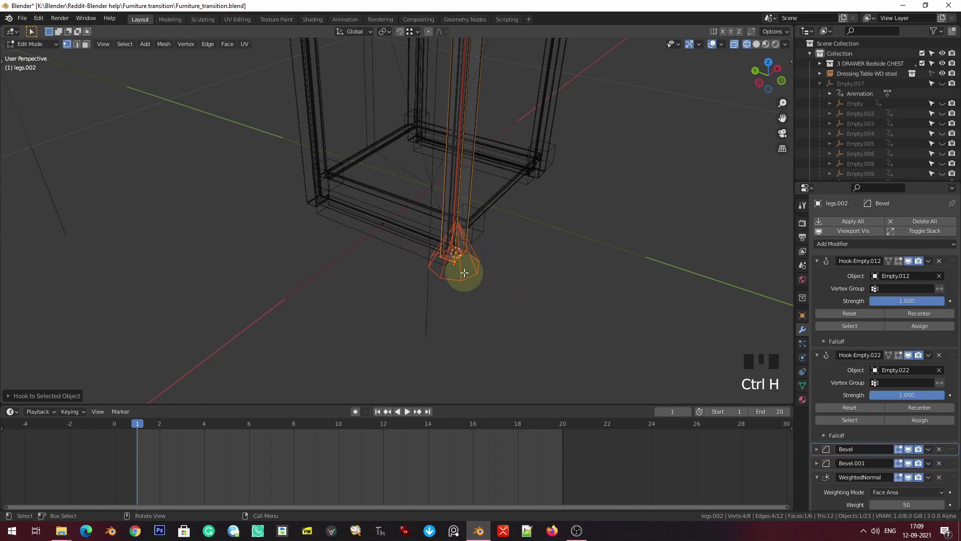
{"action": "key", "text": "Tab"}
{"action": "key", "text": "z"}
{"action": "left_click", "coordinate": [488, 248]}
- Duplicate the cone empty along Y to about 0.174 m, placing the copy under the leg legs.003
{"action": "left_click", "coordinate": [468, 283]}
{"action": "mouse_move", "coordinate": [468, 283]}
{"action": "middle_mouse_down"}
{"action": "mouse_move", "coordinate": [530, 310]}
{"action": "mouse_move", "coordinate": [569, 301]}
{"action": "middle_mouse_up"}
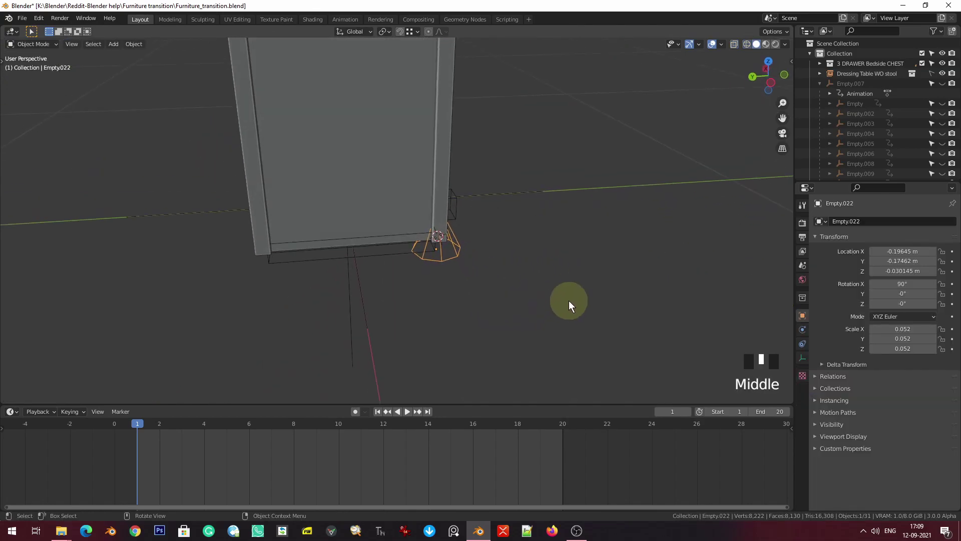
{"action": "key", "text": "shift+d"}
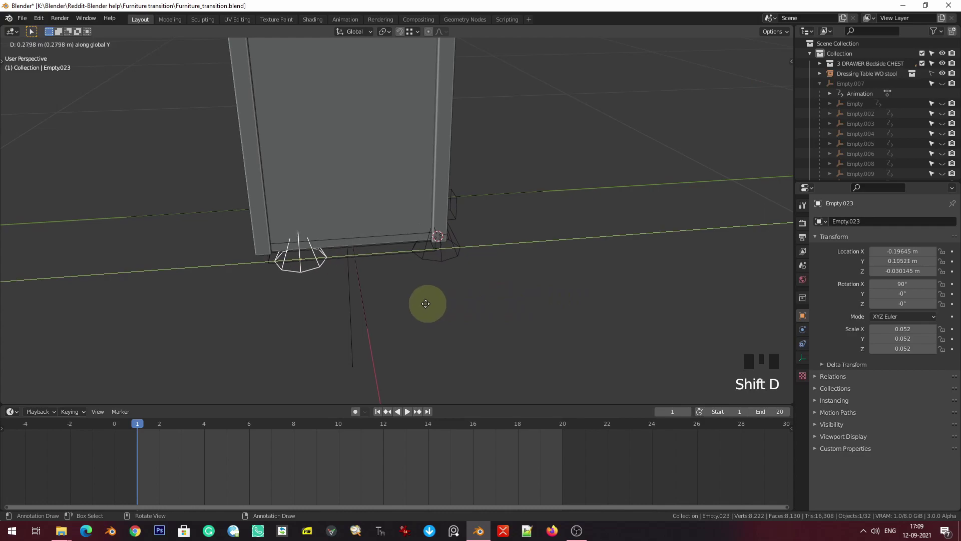
{"action": "left_click", "coordinate": [387, 302]}
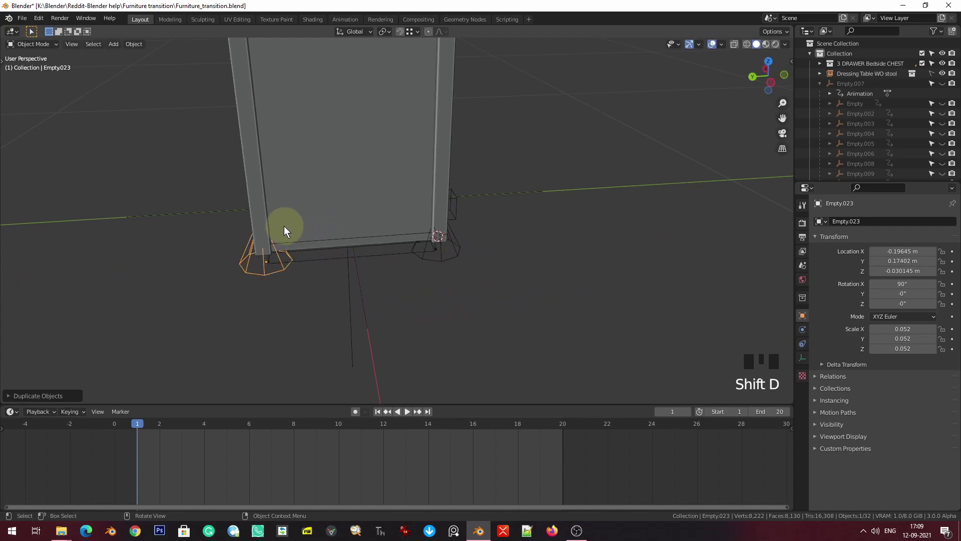
- Hook the bottom vertices of the leg legs.003 to the cone empty beneath it, Empty.023
{"action": "left_click", "coordinate": [261, 203], "text": "shift"}
{"action": "key", "text": "Tab"}
{"action": "key", "text": "z"}
{"action": "left_click_drag", "start_coordinate": [208, 158], "coordinate": [355, 280]}
{"action": "left_click_drag", "start_coordinate": [217, 185], "coordinate": [329, 260]}
{"action": "key", "text": "ctrl+h"}
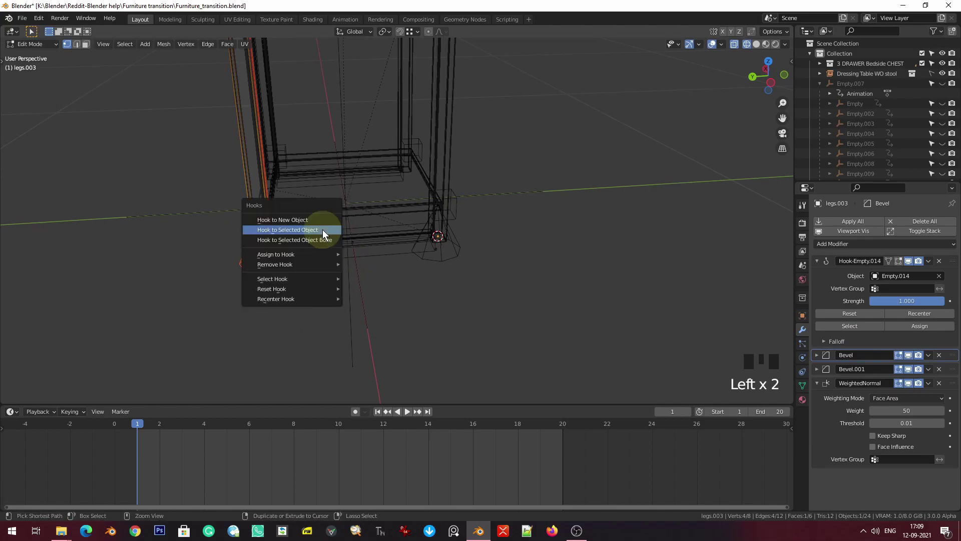
{"action": "left_click", "coordinate": [322, 229]}
{"action": "key", "text": "Tab"}
{"action": "key", "text": "z"}
{"action": "scroll", "coordinate": [431, 259], "scroll_direction": "down", "scroll_amount": 3}
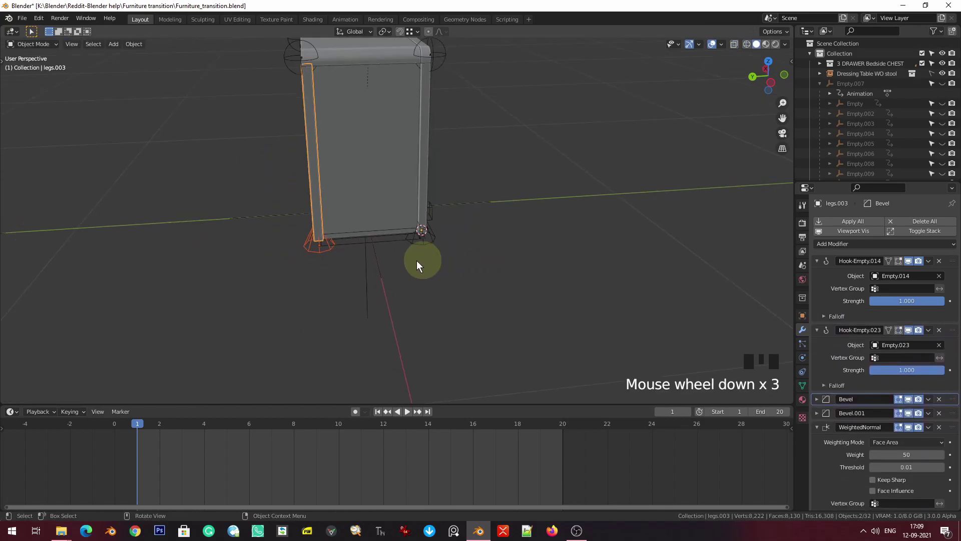
- Duplicate the two cone empties under legs.002 and legs.003 along X to about 0.201 m, placing the copies under the opposite legs
{"action": "left_click", "coordinate": [314, 253]}
{"action": "left_click", "coordinate": [423, 249], "text": "shift"}
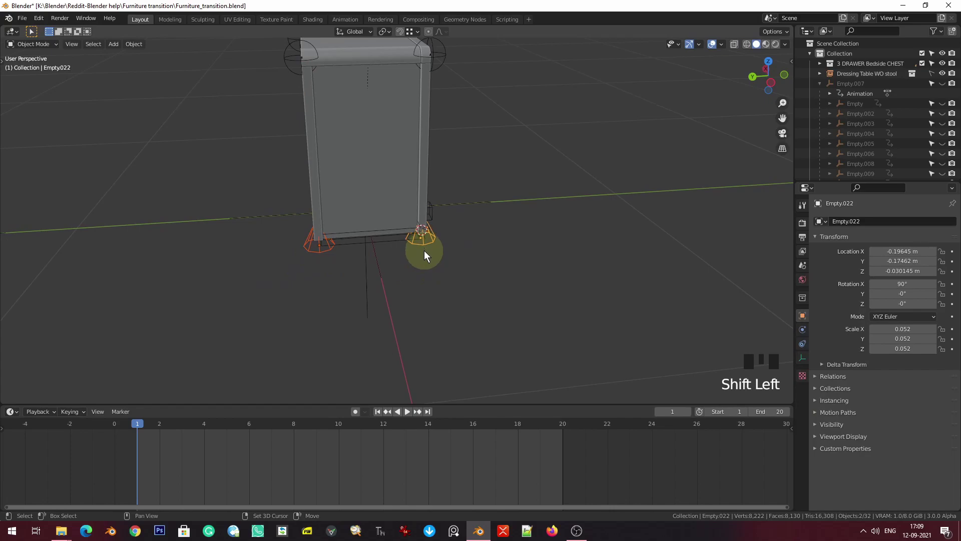
{"action": "key", "text": "KP_1"}
{"action": "key", "text": "KP_Decimal"}
{"action": "middle_click_drag", "start_coordinate": [472, 225], "coordinate": [322, 278], "text": "shift"}
{"action": "key", "text": "shift+d"}
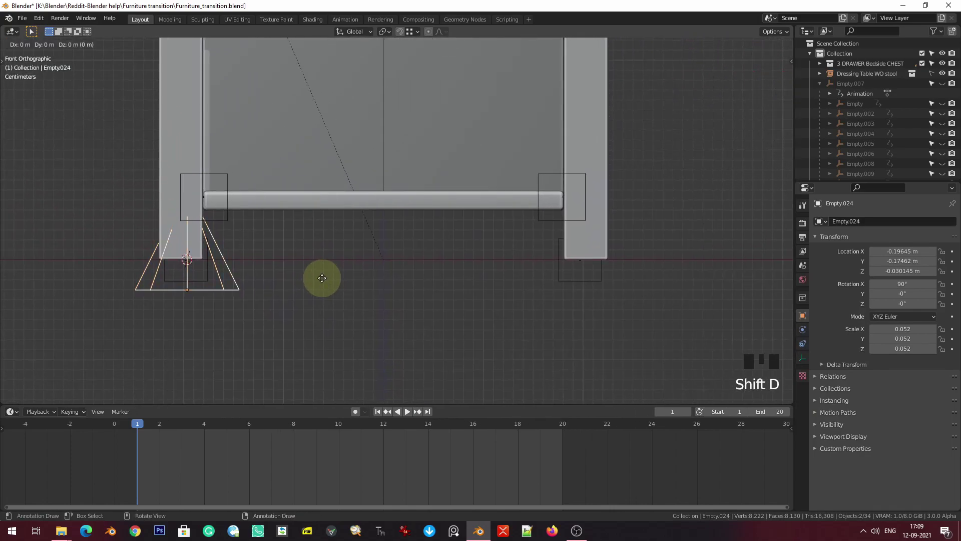
{"action": "left_click", "coordinate": [719, 294]}
- Hook the bottom vertices of the leg legs.001 to the cone empty beneath it, Empty.024
{"action": "middle_click_drag", "start_coordinate": [646, 262], "coordinate": [484, 332]}
{"action": "left_click", "coordinate": [408, 358]}
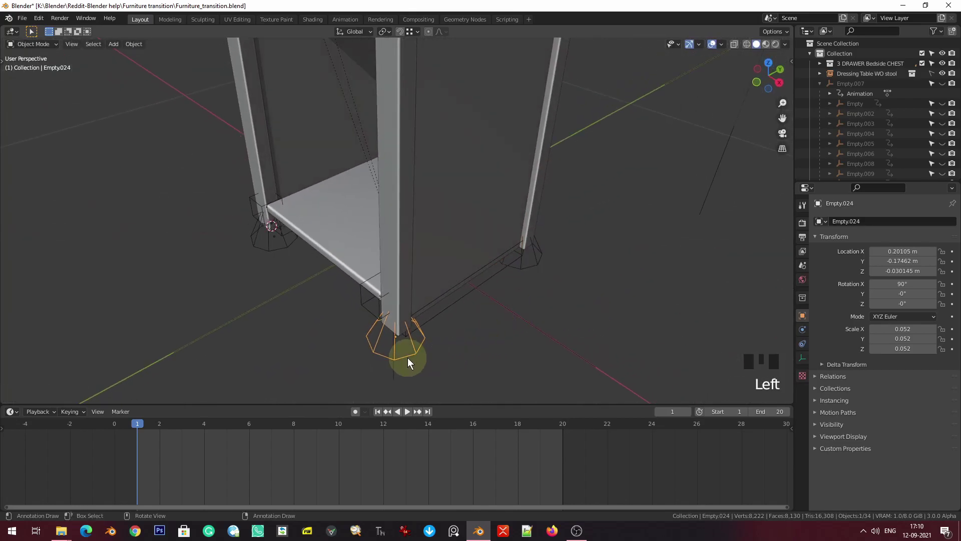
{"action": "left_click", "coordinate": [398, 290], "text": "shift"}
{"action": "key", "text": "Tab"}
{"action": "key", "text": "z"}
{"action": "left_click", "coordinate": [369, 337]}
{"action": "mouse_move", "coordinate": [365, 286]}
{"action": "left_mouse_down"}
{"action": "mouse_move", "coordinate": [468, 343]}
{"action": "mouse_move", "coordinate": [440, 318]}
{"action": "left_mouse_up"}
{"action": "key", "text": "ctrl+h"}
{"action": "left_click", "coordinate": [440, 316]}
{"action": "key", "text": "Tab"}
{"action": "key", "text": "z"}
{"action": "left_click", "coordinate": [635, 257]}
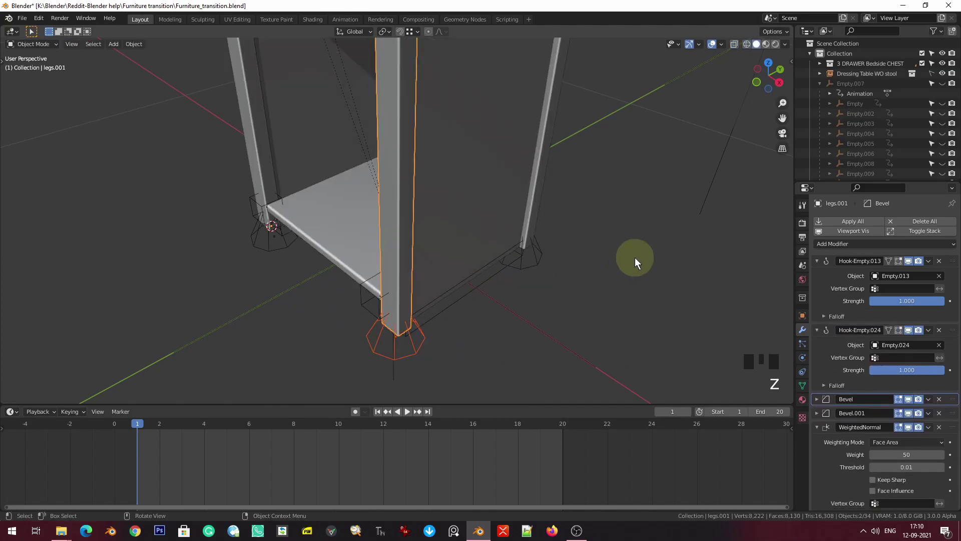
- Hook the bottom vertices of the leg legs.004 to the cone empty beneath it, Empty.025, and save the file
{"action": "left_click", "coordinate": [534, 262]}
{"action": "left_click", "coordinate": [537, 214], "text": "shift"}
{"action": "key", "text": "Tab"}
{"action": "key", "text": "z"}
{"action": "left_click", "coordinate": [480, 244]}
{"action": "left_click_drag", "start_coordinate": [495, 196], "coordinate": [580, 286]}
{"action": "key", "text": "ctrl+h"}
{"action": "left_click", "coordinate": [531, 247]}
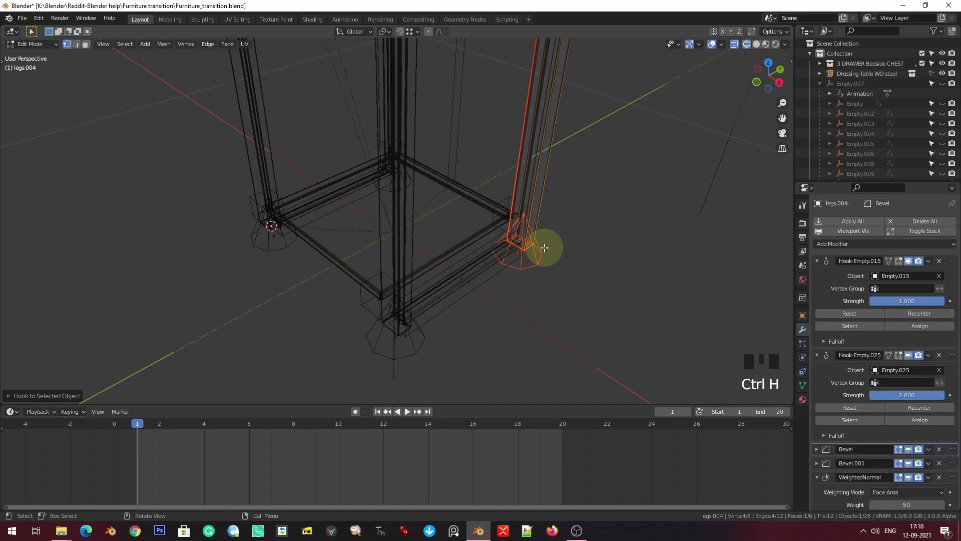
{"action": "key", "text": "Tab"}
{"action": "key", "text": "z"}
{"action": "left_click", "coordinate": [475, 250]}
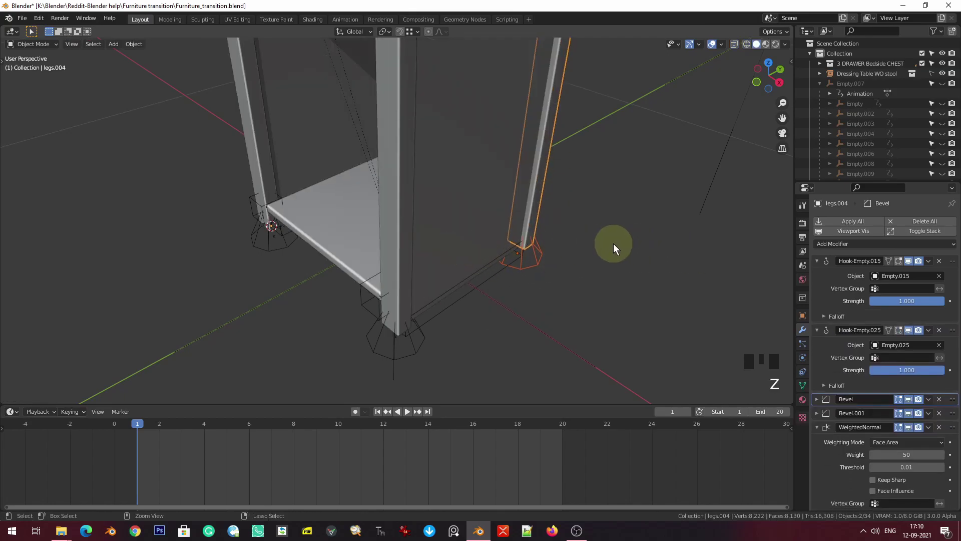
{"action": "key", "text": "ctrl+s"}
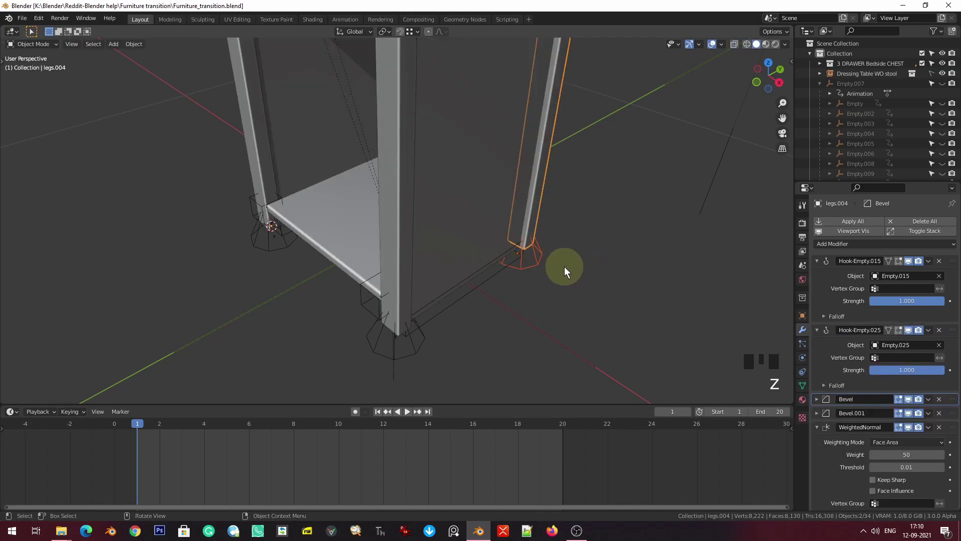
- Select all four cone empties under the legs and insert a Location keyframe for them at frame 1
{"action": "key", "text": "KP_1"}
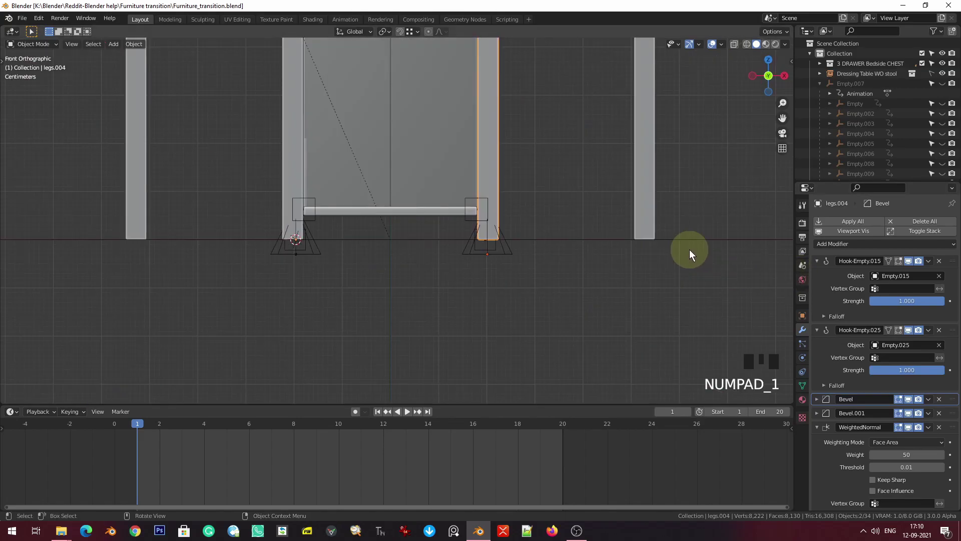
{"action": "scroll", "coordinate": [568, 254], "scroll_direction": "down", "scroll_amount": 2}
{"action": "middle_click_drag", "start_coordinate": [245, 237], "coordinate": [482, 334], "text": "shift"}
{"action": "left_click", "coordinate": [468, 289]}
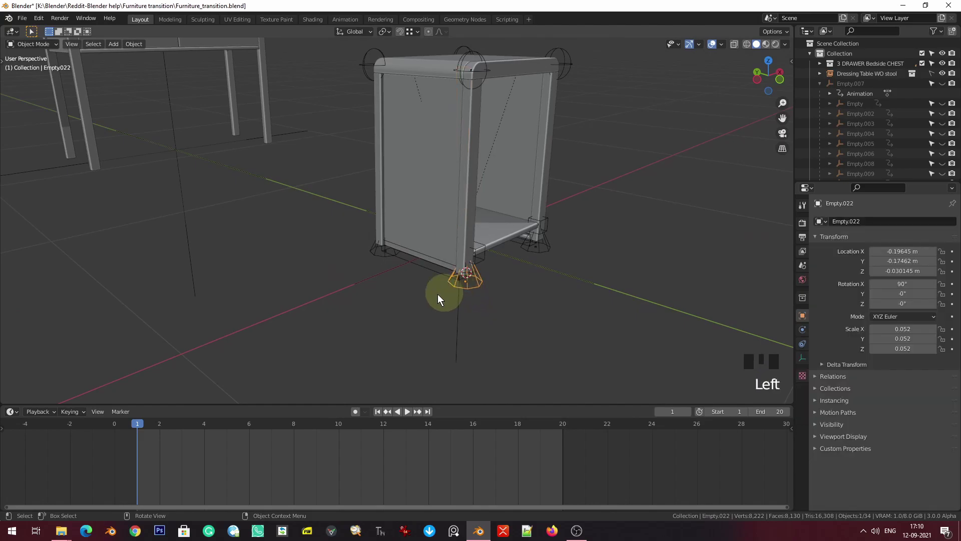
{"action": "left_click", "coordinate": [372, 256], "text": "shift"}
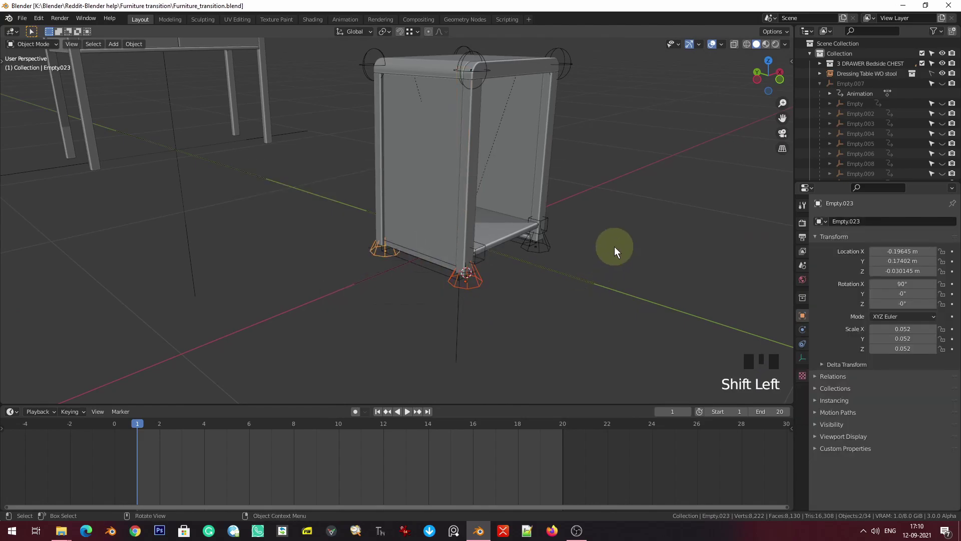
{"action": "key", "text": "KP_1"}
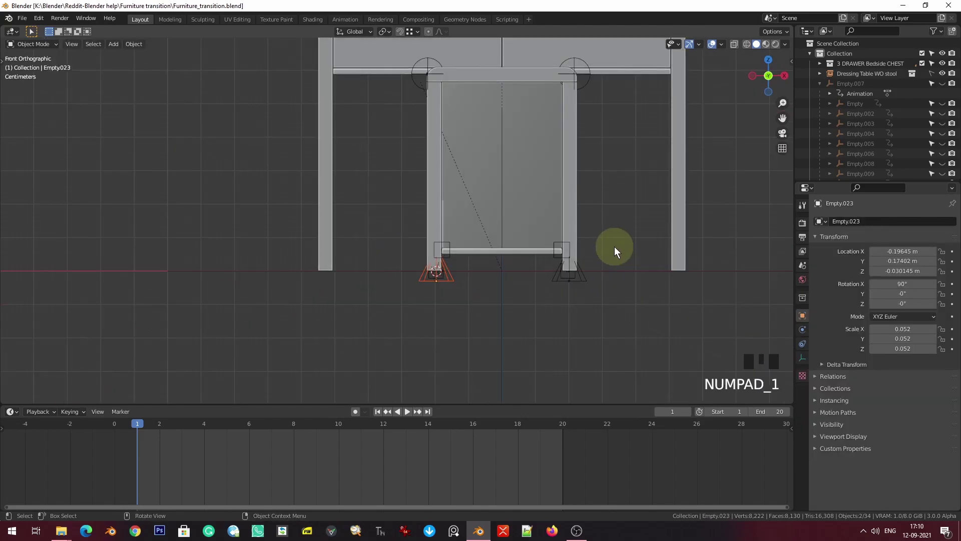
{"action": "scroll", "coordinate": [540, 348], "scroll_direction": "up", "scroll_amount": 5}
{"action": "middle_click_drag", "start_coordinate": [590, 317], "coordinate": [562, 316], "text": "shift"}
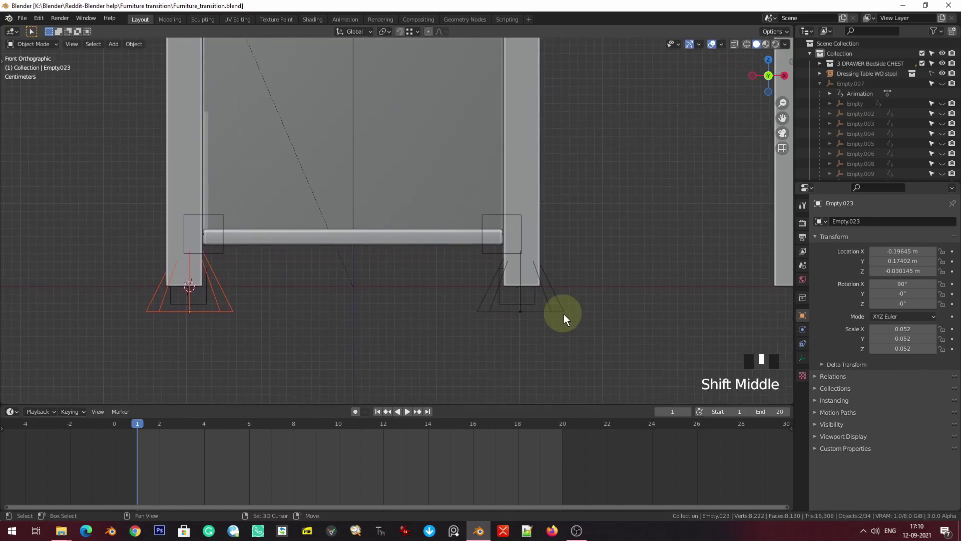
{"action": "left_click_drag", "start_coordinate": [576, 307], "coordinate": [546, 331], "text": "shift"}
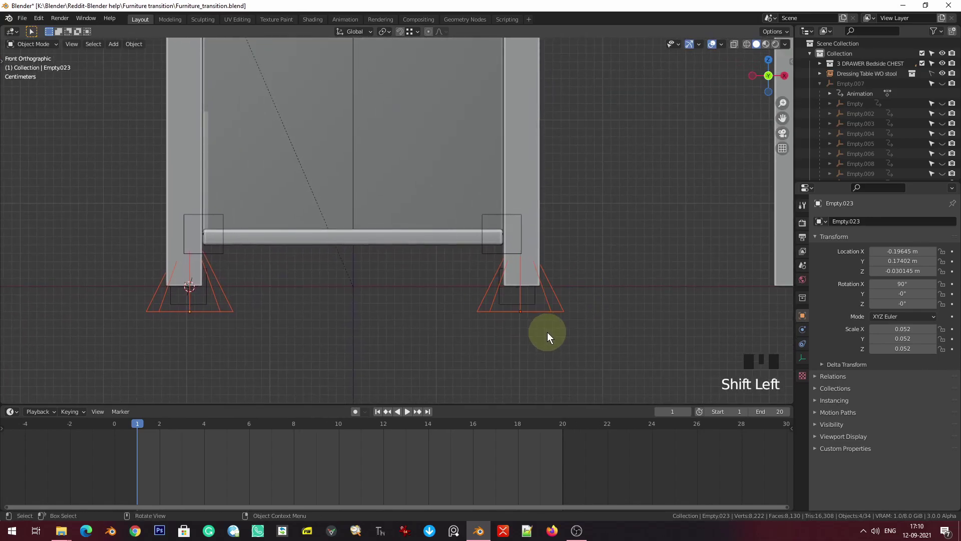
{"action": "key", "text": "i"}
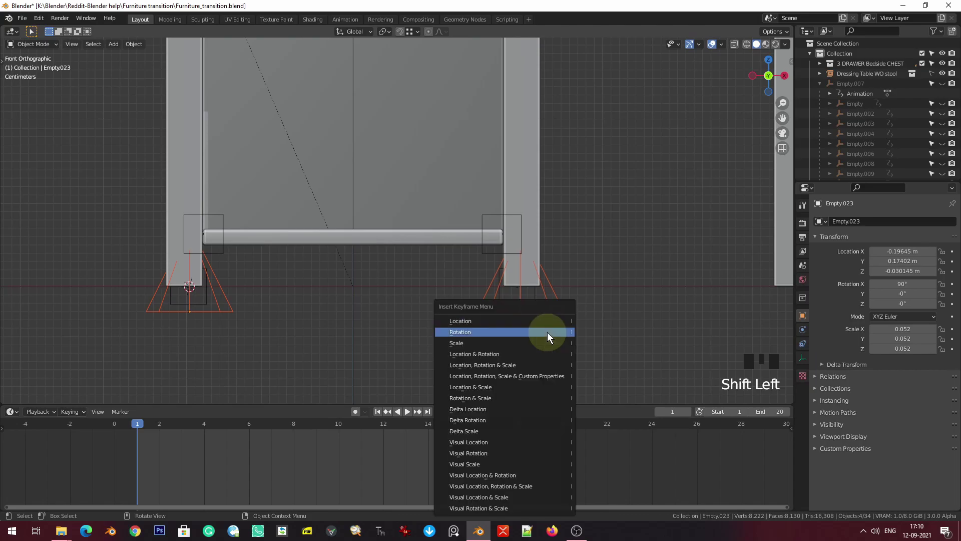
{"action": "left_click", "coordinate": [549, 332]}
- At frame 20, move only the negative-X pair of cone empties along X to about -0.511 m, near the dressing table's leg
{"action": "left_click_drag", "start_coordinate": [594, 287], "coordinate": [543, 352], "text": "ctrl"}
{"action": "scroll", "coordinate": [331, 281], "scroll_direction": "down", "scroll_amount": 1}
{"action": "middle_click_drag", "start_coordinate": [331, 282], "coordinate": [453, 303], "text": "shift"}
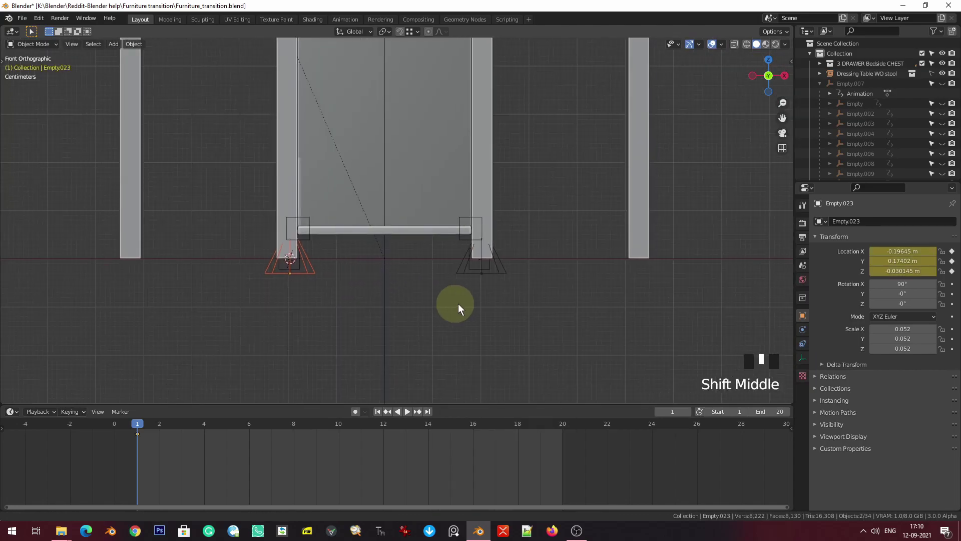
{"action": "scroll", "coordinate": [557, 362], "scroll_direction": "down", "scroll_amount": 3}
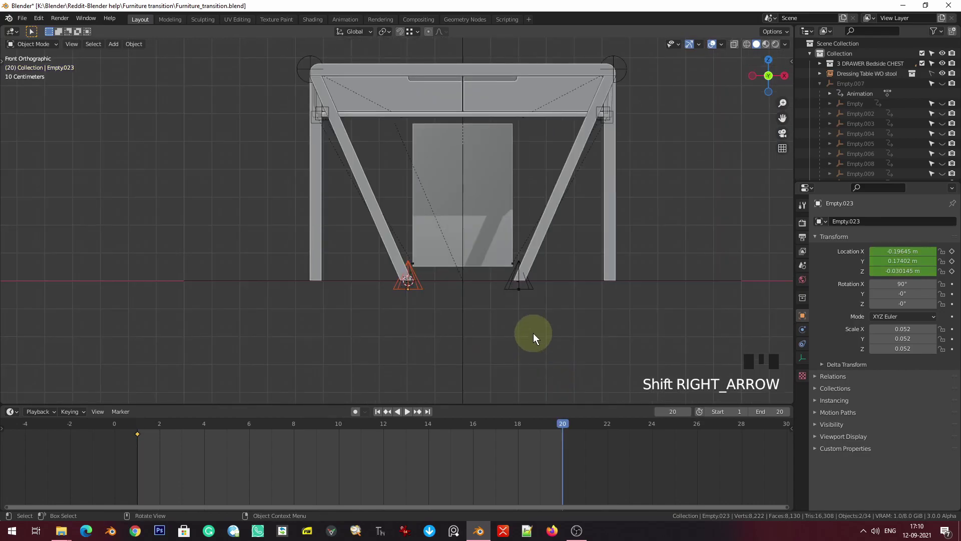
{"action": "scroll", "coordinate": [533, 333], "scroll_direction": "up", "scroll_amount": 2}
{"action": "middle_click_drag", "start_coordinate": [533, 333], "coordinate": [569, 289], "text": "shift"}
{"action": "key", "text": "g"}
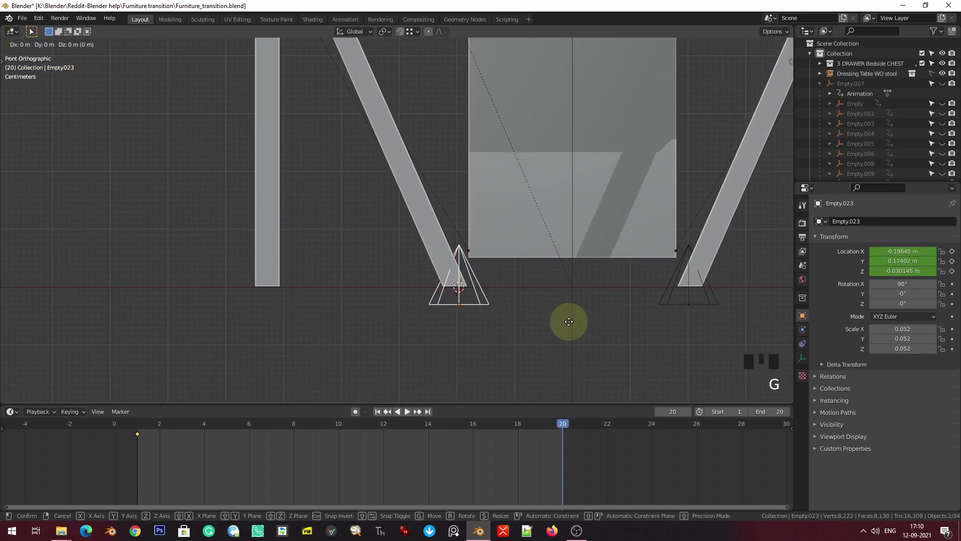
{"action": "left_click", "coordinate": [388, 325]}
- In wireframe, fine-tune the pair's X location to about -0.521 m to match the dressing table's leg, and keyframe its location at frame 20
{"action": "key", "text": "z"}
{"action": "middle_click_drag", "start_coordinate": [230, 285], "coordinate": [348, 276], "text": "shift"}
{"action": "scroll", "coordinate": [414, 277], "scroll_direction": "up", "scroll_amount": 8}
{"action": "middle_click_drag", "start_coordinate": [431, 284], "coordinate": [516, 270], "text": "shift"}
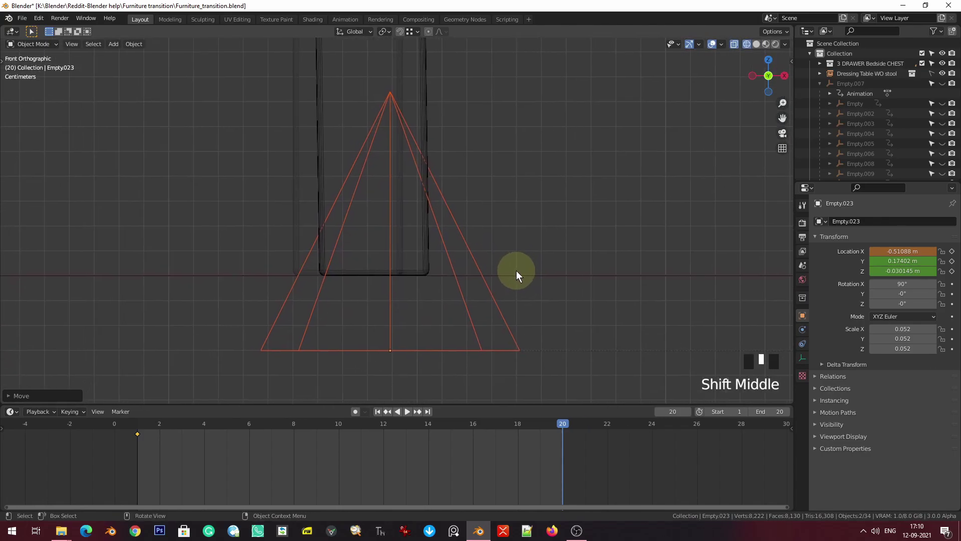
{"action": "key", "text": "g"}
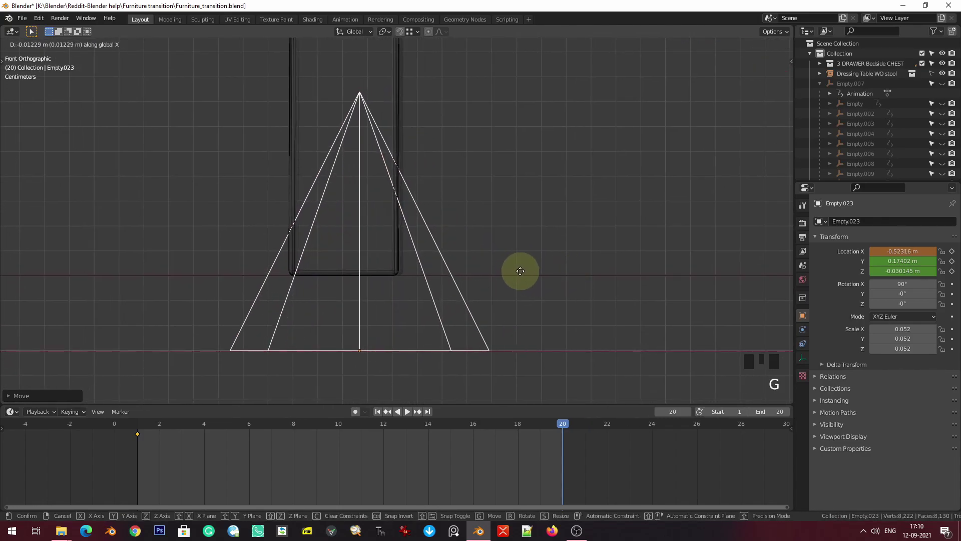
{"action": "left_click", "coordinate": [562, 273]}
{"action": "scroll", "coordinate": [426, 284], "scroll_direction": "up", "scroll_amount": 5}
{"action": "middle_click_drag", "start_coordinate": [426, 282], "coordinate": [365, 257], "text": "shift"}
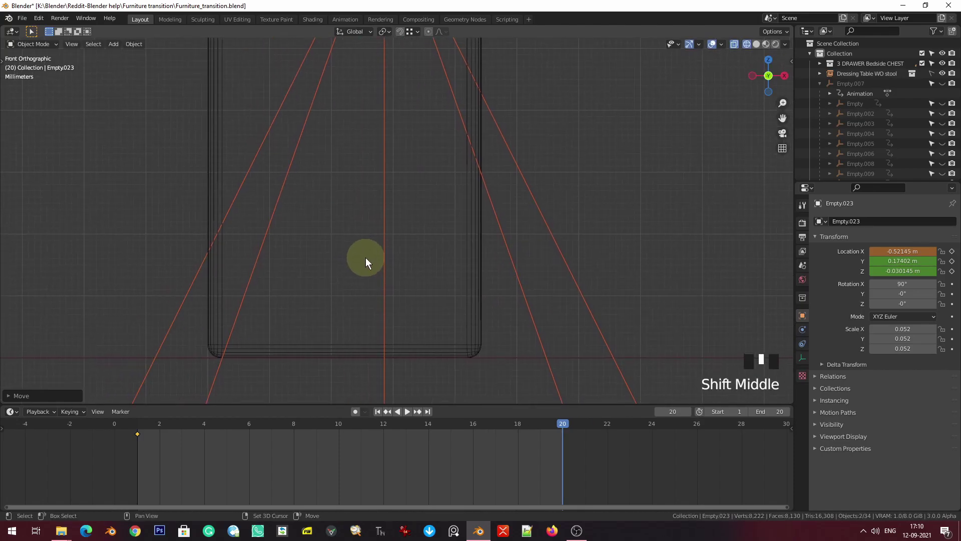
{"action": "scroll", "coordinate": [366, 257], "scroll_direction": "down", "scroll_amount": 14}
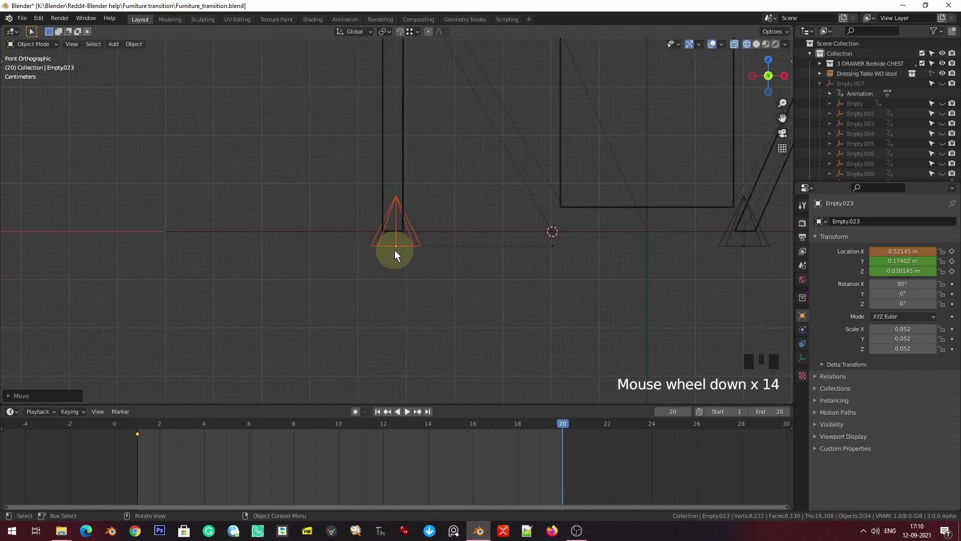
{"action": "key", "text": "i"}
- Select the positive-X pair of cone empties and move it along X to the dressing table's leg on that side
{"action": "scroll", "coordinate": [394, 250], "scroll_direction": "down", "scroll_amount": 1}
{"action": "middle_click_drag", "start_coordinate": [654, 264], "coordinate": [515, 284], "text": "shift"}
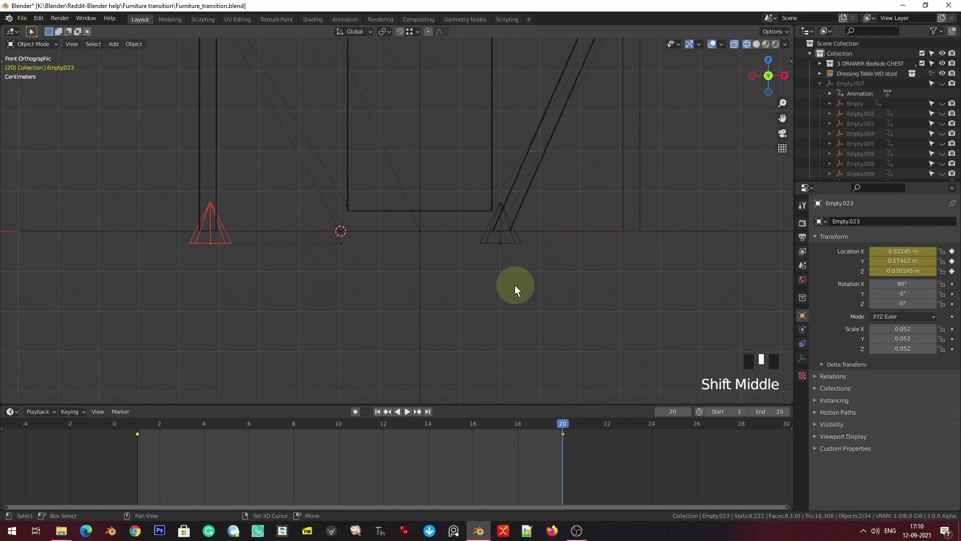
{"action": "key", "text": "b"}
{"action": "left_click", "coordinate": [514, 237]}
{"action": "middle_click_drag", "start_coordinate": [514, 240], "coordinate": [404, 250], "text": "shift"}
{"action": "scroll", "coordinate": [390, 253], "scroll_direction": "up", "scroll_amount": 4}
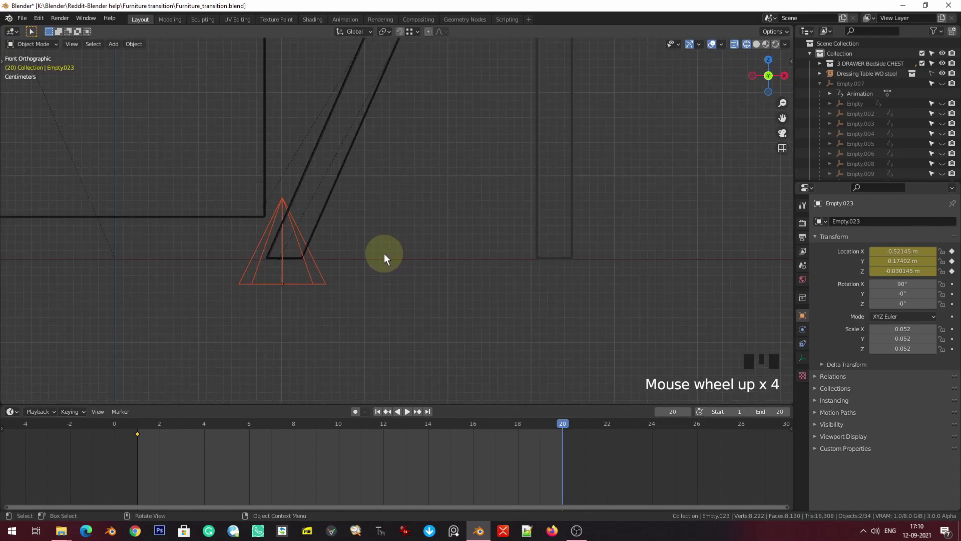
{"action": "key", "text": "g"}
{"action": "left_click", "coordinate": [649, 297]}
- Fine-tune the positive-X cone pair along X to match the dressing table's leg, keyframe its location at frame 20, and save in solid view
{"action": "middle_click_drag", "start_coordinate": [648, 293], "coordinate": [65, 178], "text": "shift"}
{"action": "scroll", "coordinate": [332, 215], "scroll_direction": "up", "scroll_amount": 3}
{"action": "middle_click_drag", "start_coordinate": [333, 215], "coordinate": [588, 296], "text": "shift"}
{"action": "key", "text": "g"}
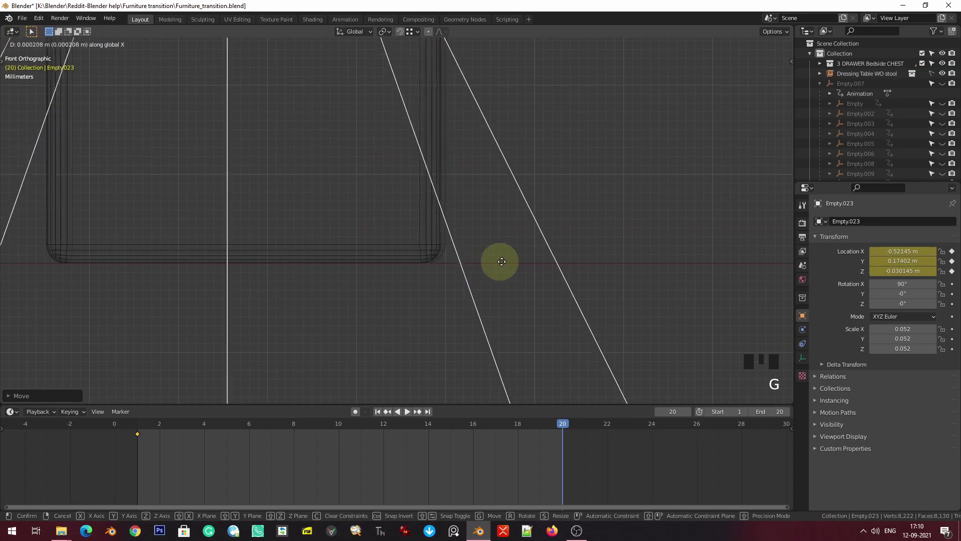
{"action": "scroll", "coordinate": [541, 261], "scroll_direction": "down", "scroll_amount": 9}
{"action": "mouse_move", "coordinate": [541, 262]}
{"action": "middle_mouse_down", "text": "shift"}
{"action": "mouse_move", "coordinate": [528, 279]}
{"action": "mouse_move", "coordinate": [389, 262]}
{"action": "middle_mouse_up", "text": "shift"}
{"action": "key", "text": "i"}
{"action": "key", "text": "z"}
{"action": "scroll", "coordinate": [512, 283], "scroll_direction": "down", "scroll_amount": 6}
{"action": "scroll", "coordinate": [426, 268], "scroll_direction": "down", "scroll_amount": 2}
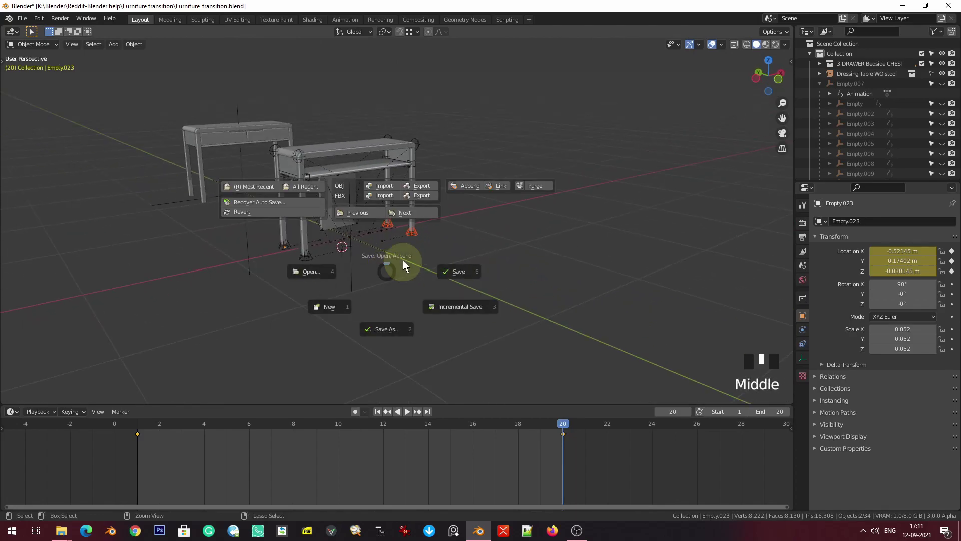
- Play the chest-to-table animation from frame 1 to check the leg movement, and return to frame 1
{"action": "key", "text": "shift+Left"}
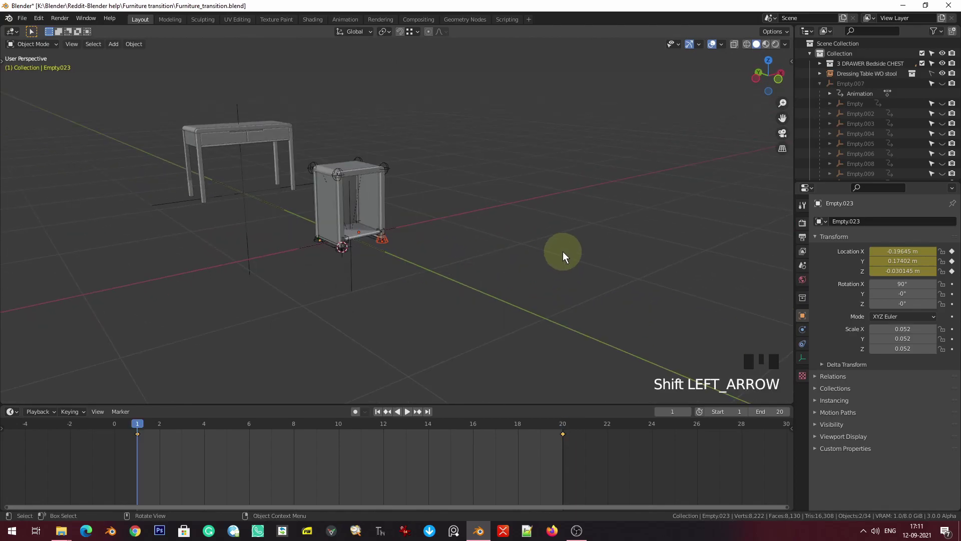
{"action": "key", "text": "space"}
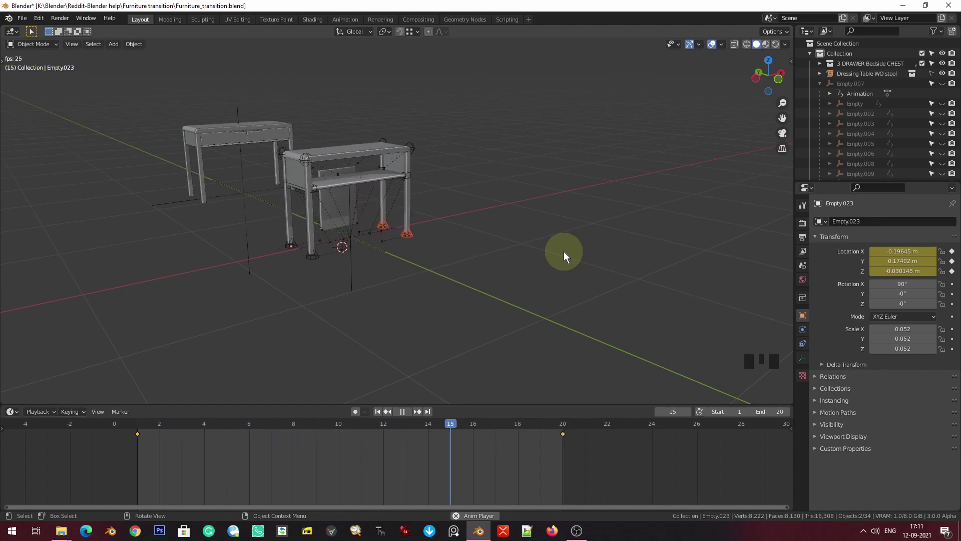
{"action": "key", "text": "space"}
{"action": "key", "text": "shift+Left"}
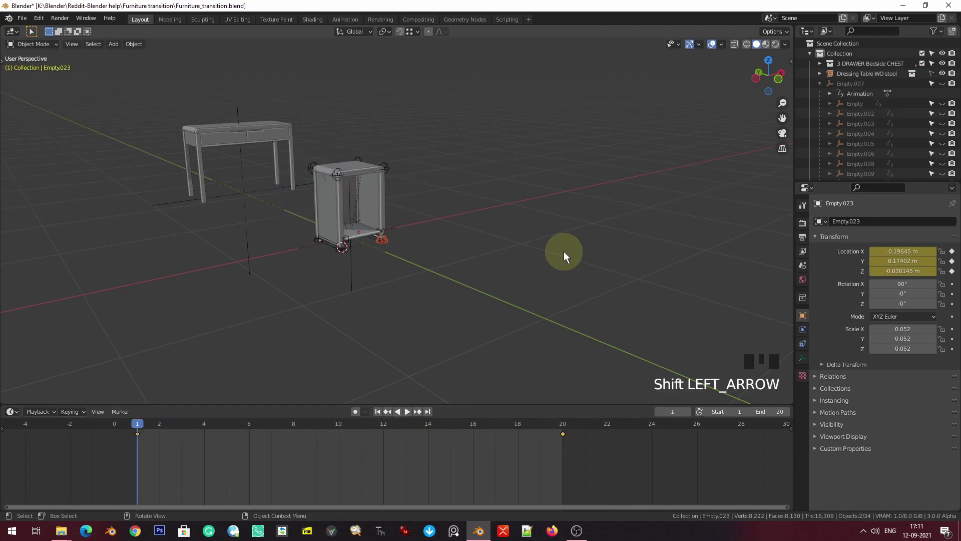
- Add a Basis shape key and a second shape key, Key 1, to the chest's back wall.001
{"action": "middle_click_drag", "start_coordinate": [454, 237], "coordinate": [514, 223]}
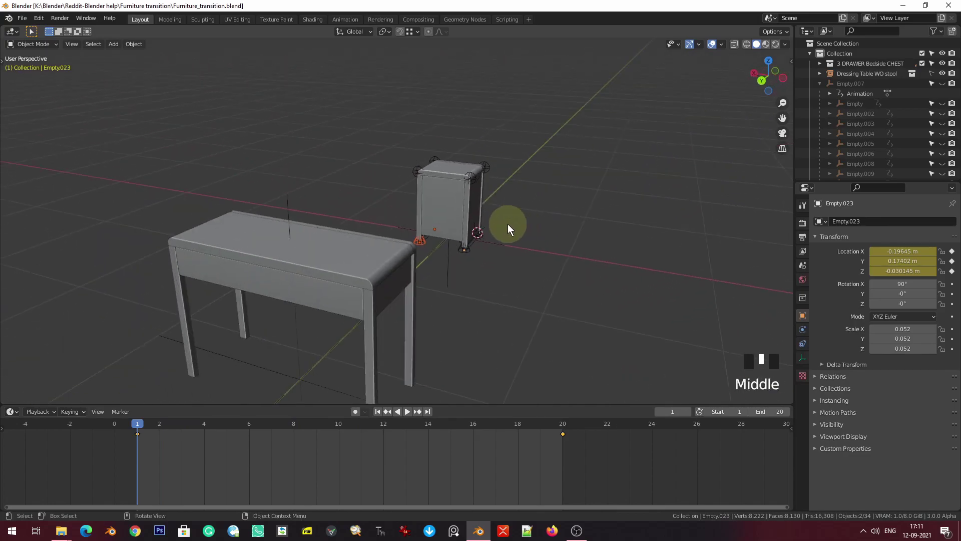
{"action": "left_click", "coordinate": [453, 208]}
{"action": "key", "text": "KP_Decimal"}
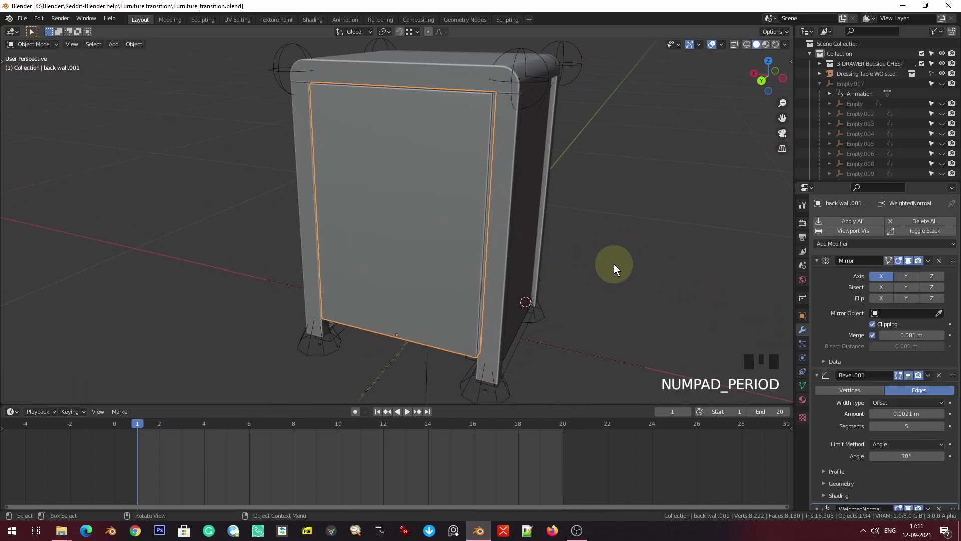
{"action": "scroll", "coordinate": [613, 264], "scroll_direction": "down", "scroll_amount": 5}
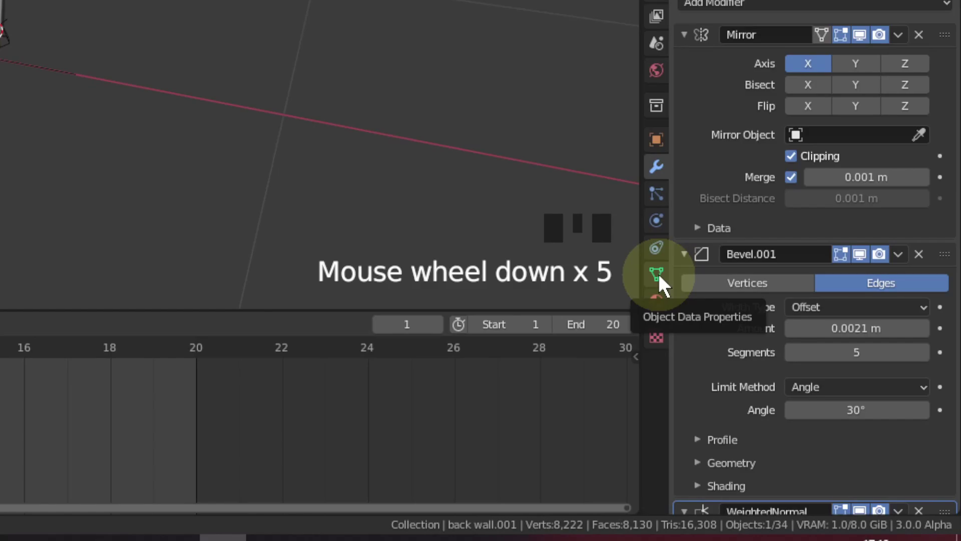
{"action": "left_click", "coordinate": [658, 271]}
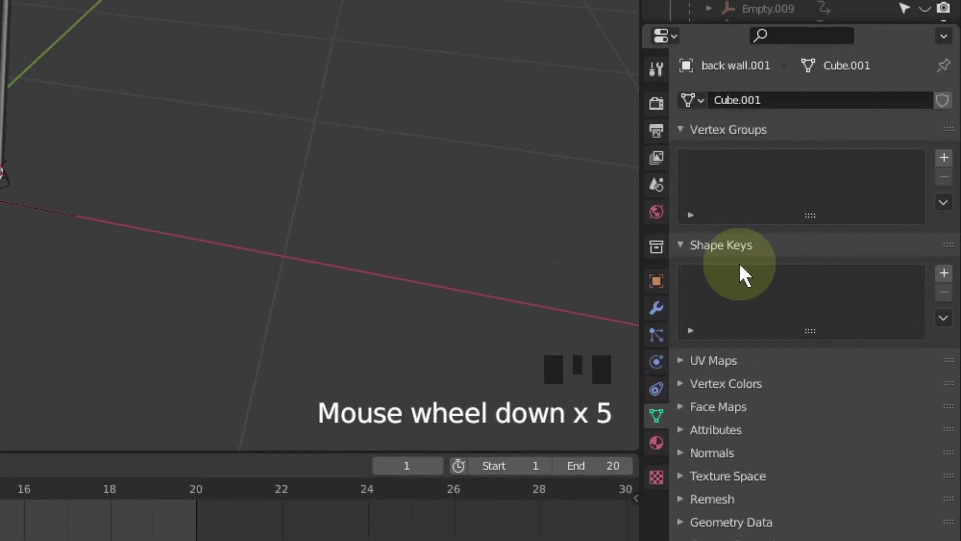
{"action": "left_click", "coordinate": [944, 274]}
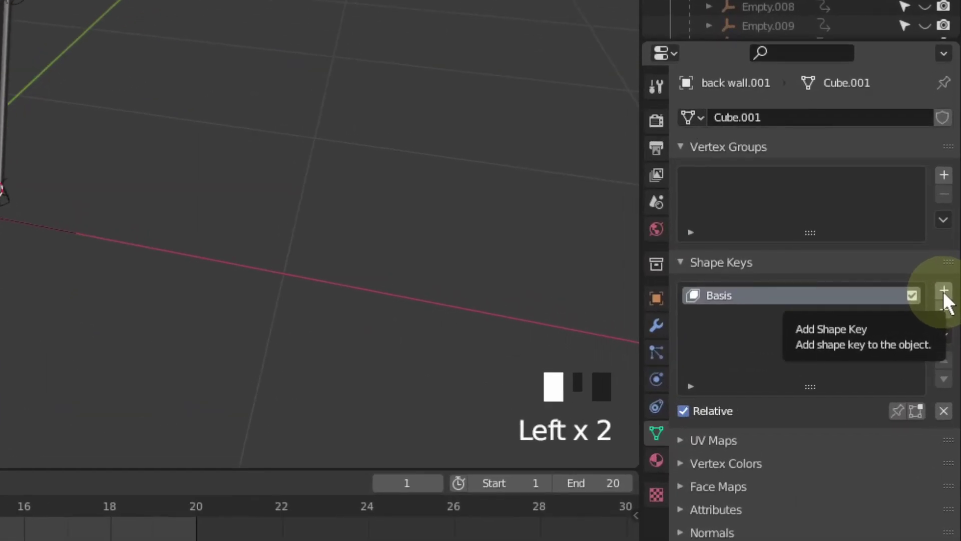
{"action": "left_click", "coordinate": [944, 292]}
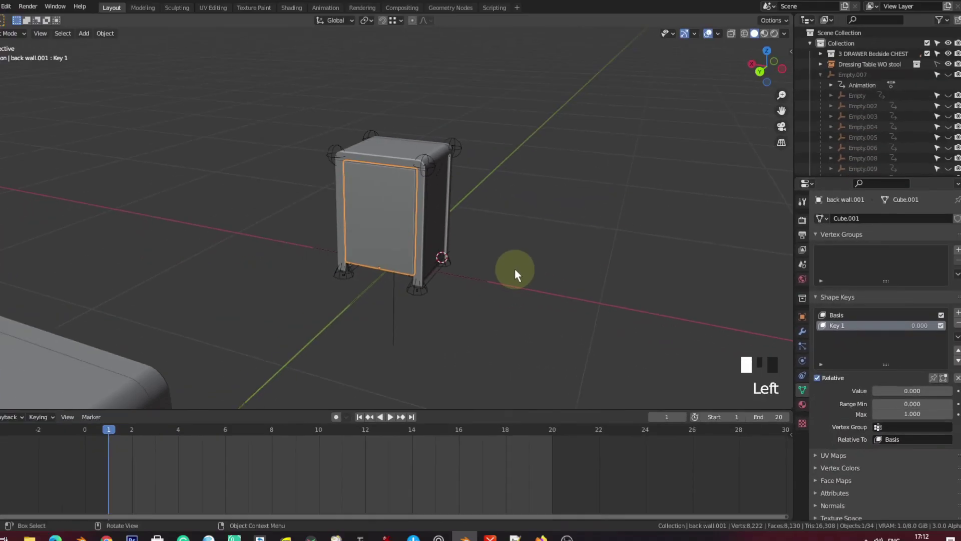
{"action": "scroll", "coordinate": [456, 269], "scroll_direction": "up", "scroll_amount": 4}
{"action": "middle_click_drag", "start_coordinate": [431, 292], "coordinate": [468, 247], "text": "shift"}
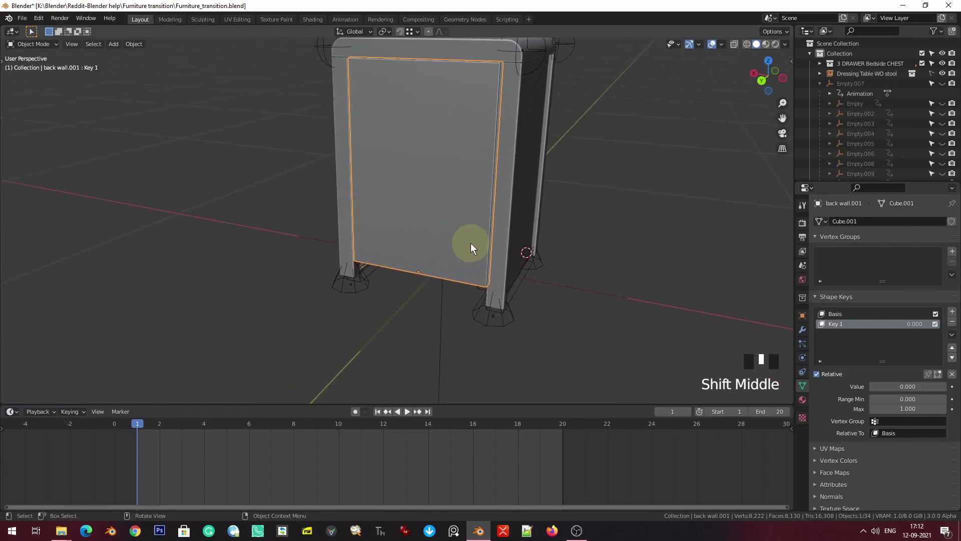
- Go to frame 20 and edit the back wall's Key 1 shape in edge select mode
{"action": "key", "text": "Tab"}
{"action": "key", "text": "Tab"}
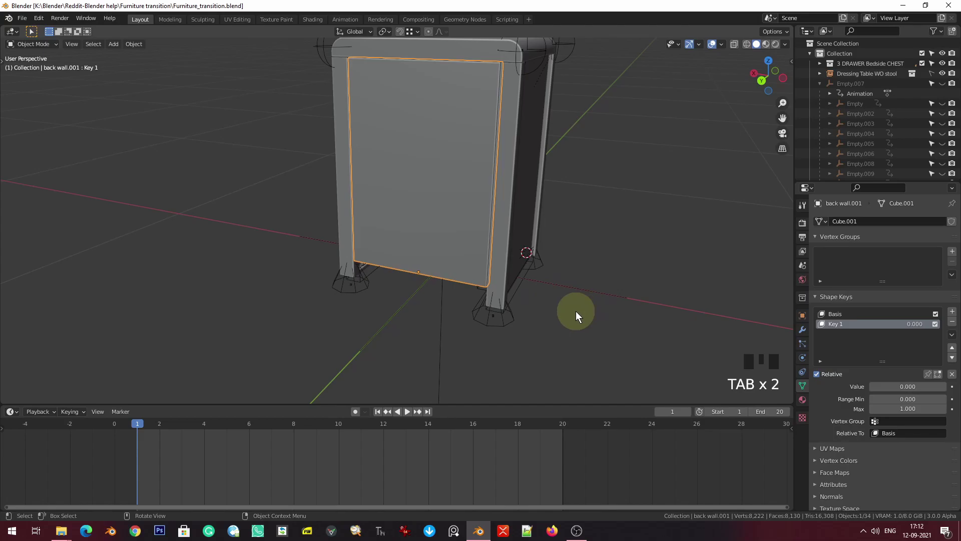
{"action": "key", "text": "shift+Right"}
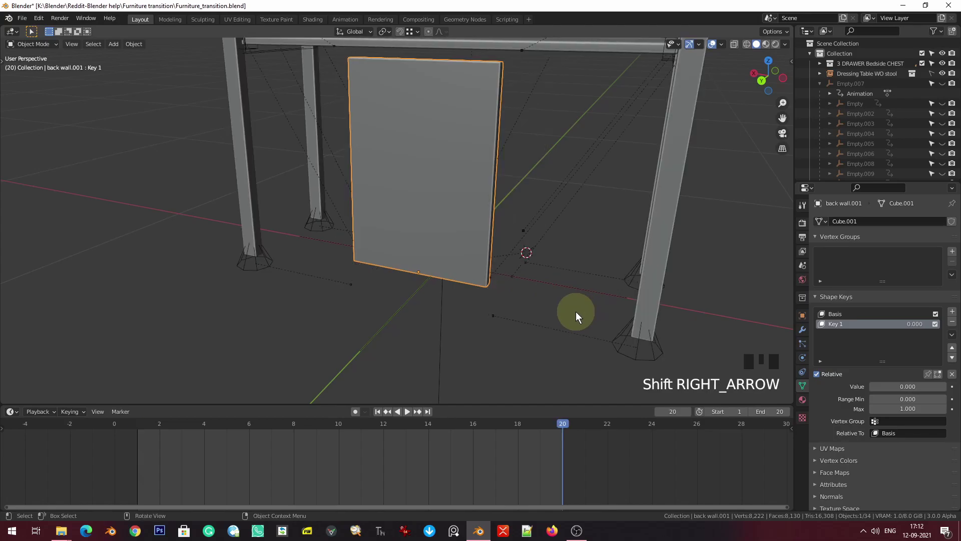
{"action": "scroll", "coordinate": [524, 238], "scroll_direction": "down", "scroll_amount": 3}
{"action": "middle_click_drag", "start_coordinate": [523, 238], "coordinate": [411, 256], "text": "shift"}
{"action": "scroll", "coordinate": [440, 280], "scroll_direction": "up", "scroll_amount": 2}
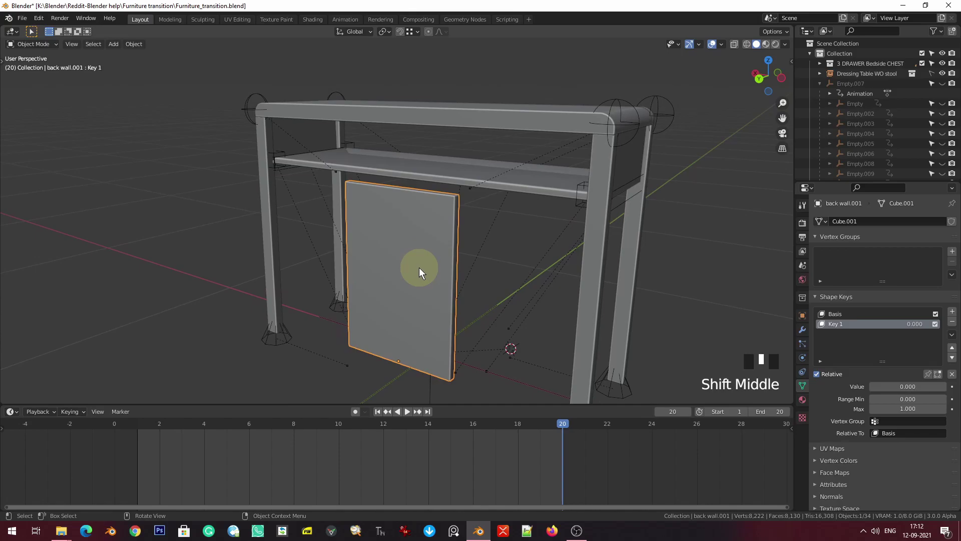
{"action": "key", "text": "Tab"}
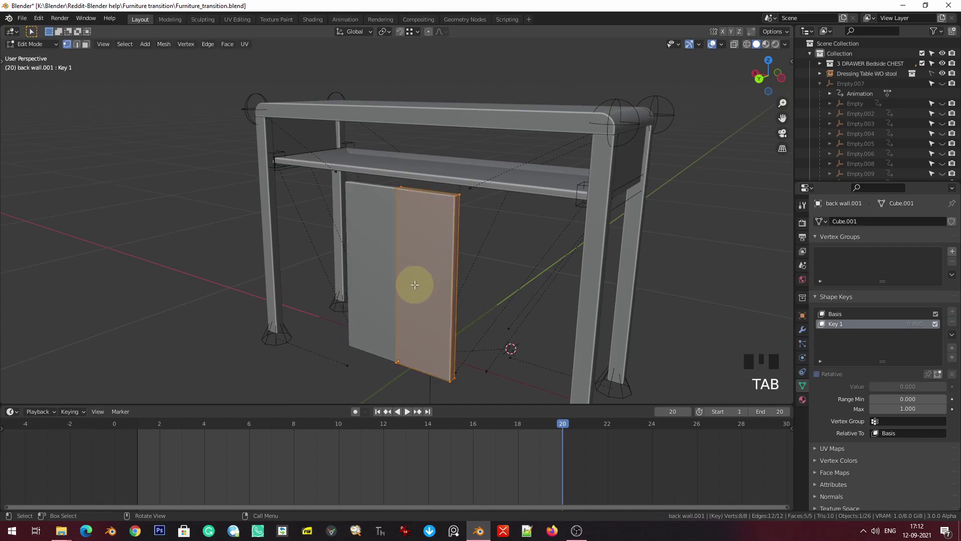
{"action": "key", "text": "2"}
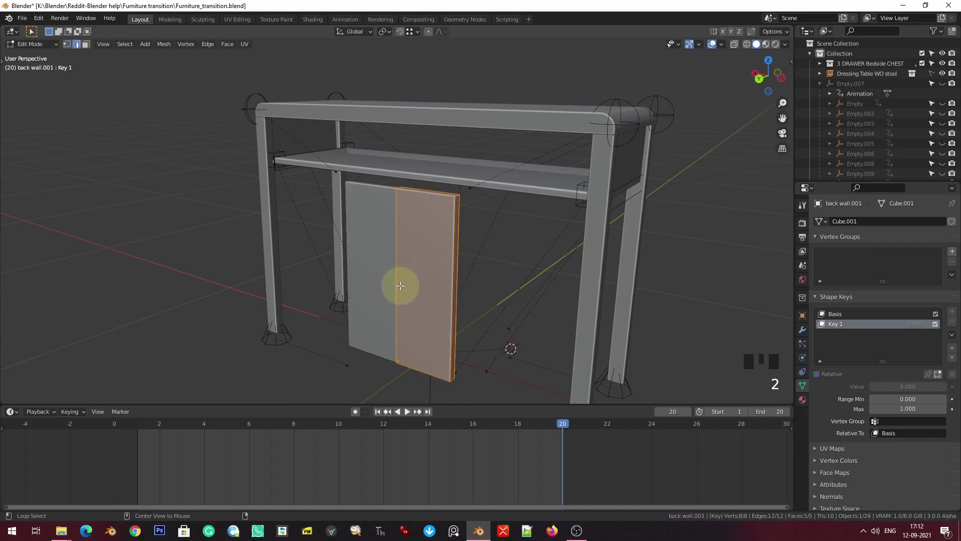
- Try to dissolve the vertical centre edge loop of the back wall, and check its Mirror and Bevel modifiers
{"action": "left_click", "coordinate": [400, 285], "text": "alt"}
{"action": "key", "text": "ctrl+x"}
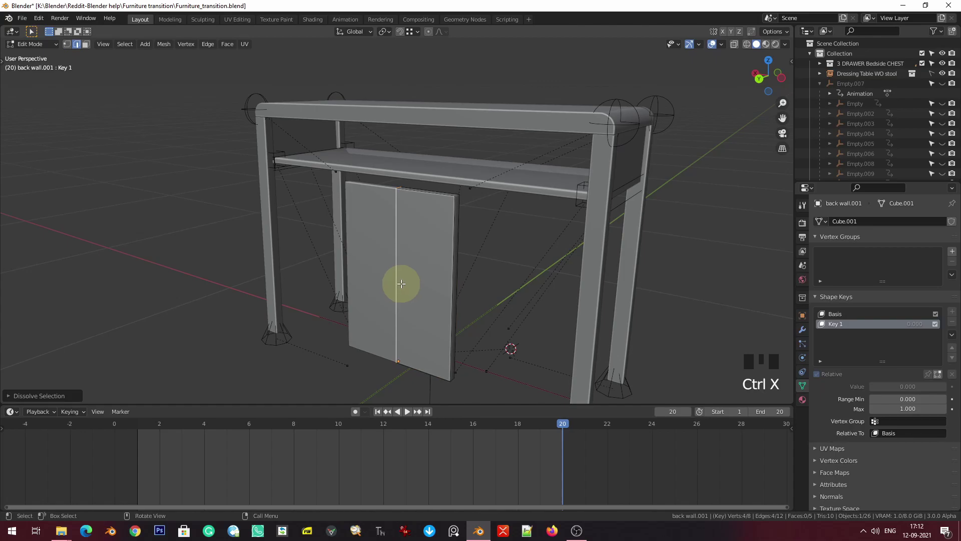
{"action": "middle_click_drag", "start_coordinate": [423, 263], "coordinate": [440, 279]}
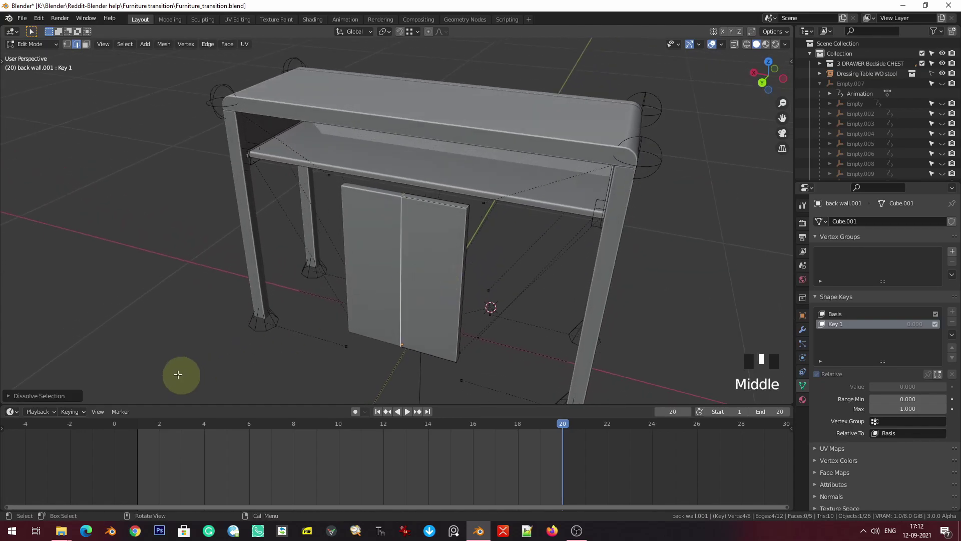
{"action": "left_click", "coordinate": [39, 395]}
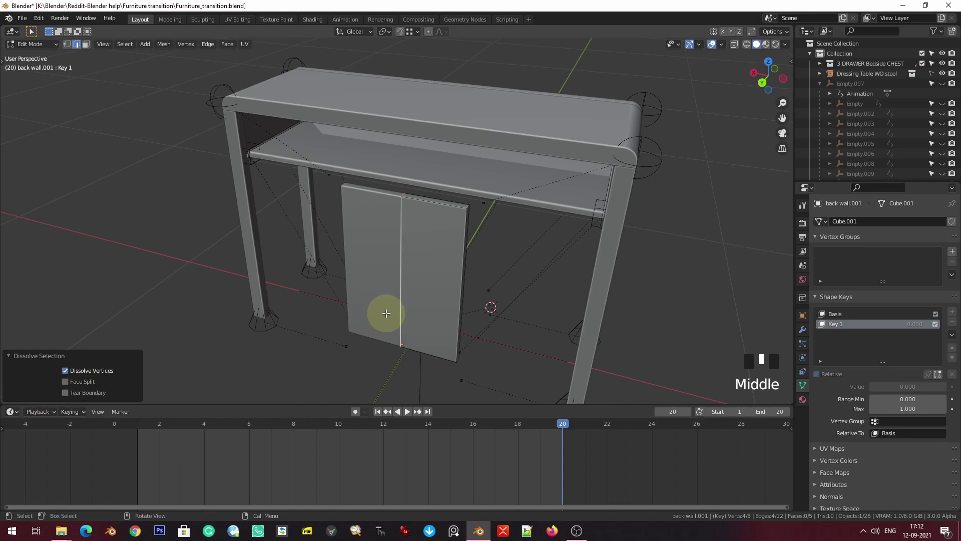
{"action": "middle_click_drag", "start_coordinate": [401, 306], "coordinate": [403, 298]}
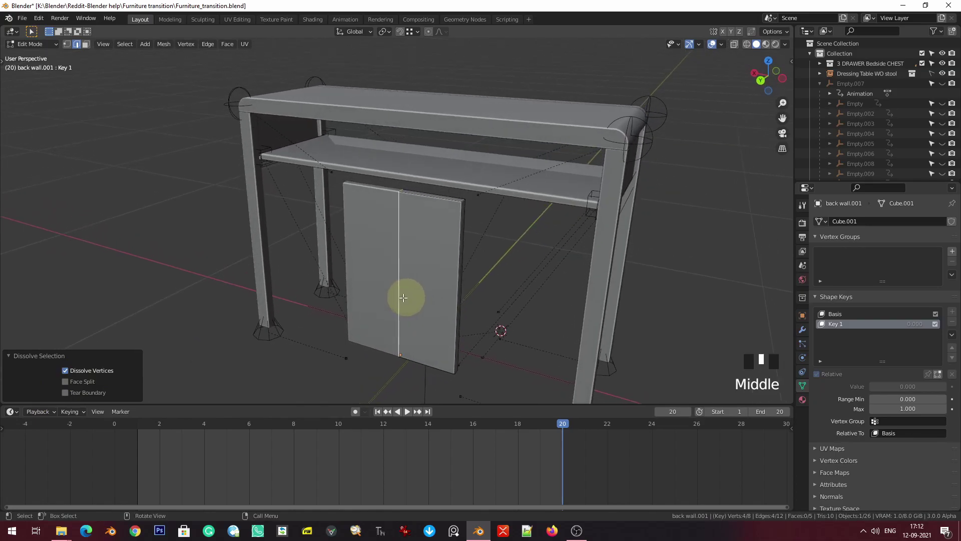
{"action": "left_click", "coordinate": [801, 332]}
{"action": "left_click", "coordinate": [817, 261]}
- Select the back wall's top edges through the wireframe view and return to solid view
{"action": "key", "text": "a"}
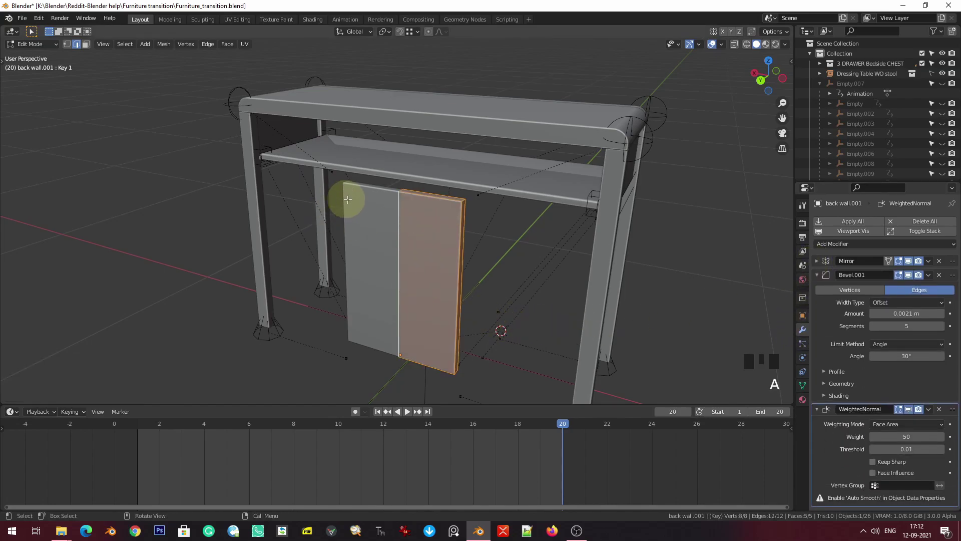
{"action": "key", "text": "z"}
{"action": "left_click", "coordinate": [343, 210]}
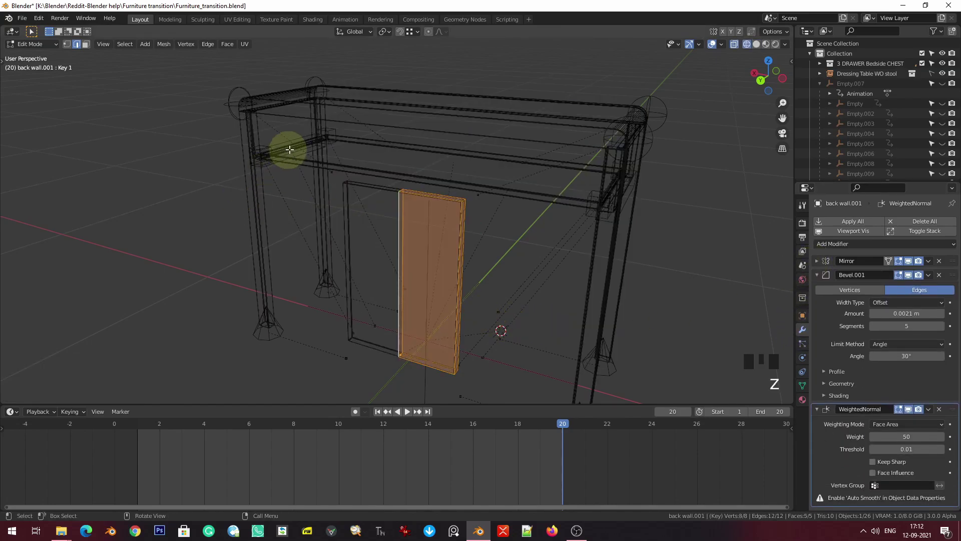
{"action": "left_click", "coordinate": [427, 201]}
{"action": "key", "text": "z"}
{"action": "left_click", "coordinate": [606, 218]}
{"action": "mouse_move", "coordinate": [474, 212]}
{"action": "middle_mouse_down"}
{"action": "mouse_move", "coordinate": [533, 190]}
{"action": "mouse_move", "coordinate": [496, 217]}
{"action": "mouse_move", "coordinate": [588, 185]}
{"action": "middle_mouse_up"}
- Turn on vertex snapping and move the back wall's top edges up about 0.17 m along Z to the underside of the tabletop
{"action": "key", "text": "g"}
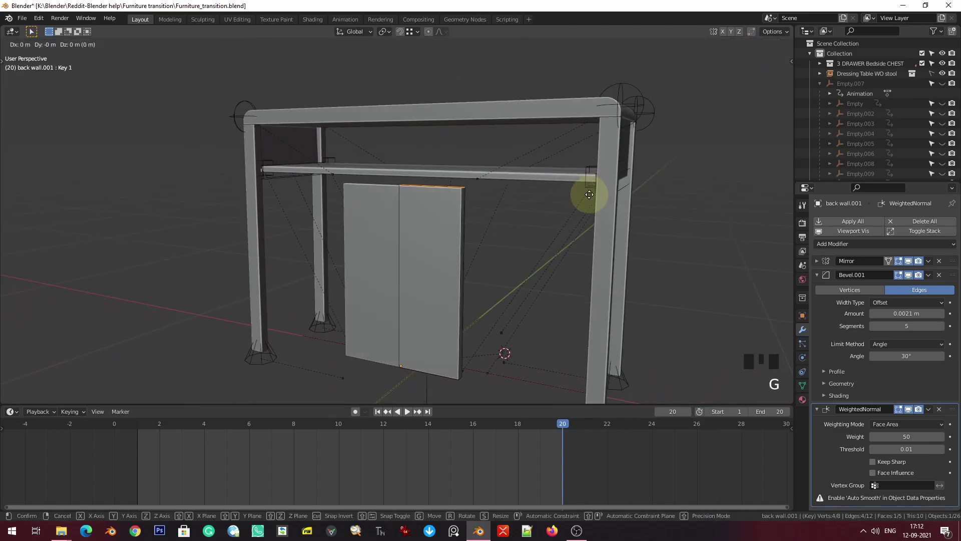
{"action": "right_click", "coordinate": [558, 172]}
{"action": "left_click", "coordinate": [417, 33]}
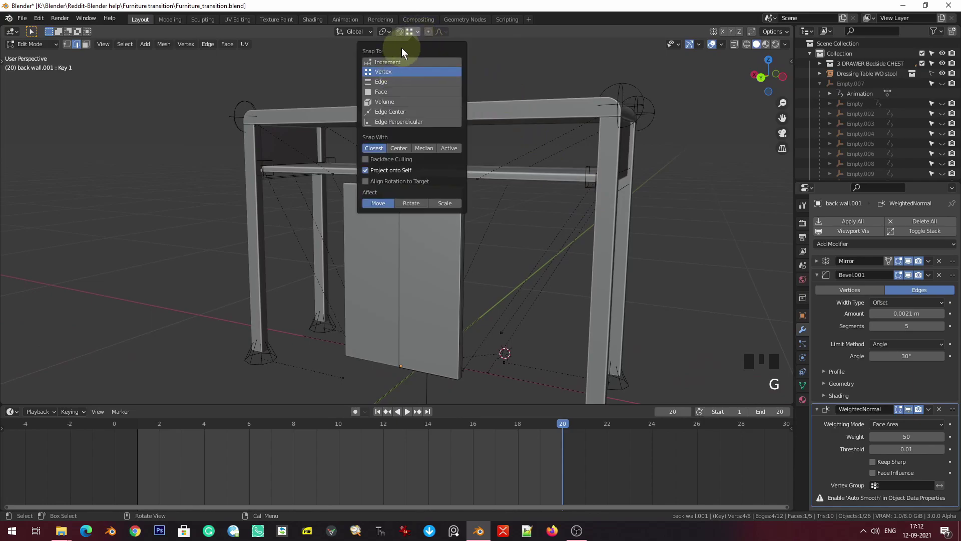
{"action": "left_click", "coordinate": [418, 31]}
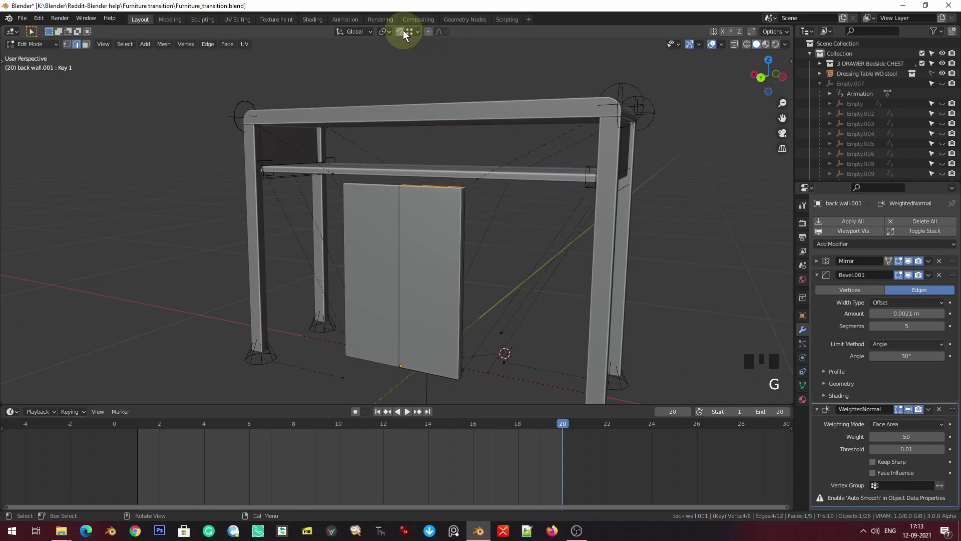
{"action": "left_click", "coordinate": [403, 30]}
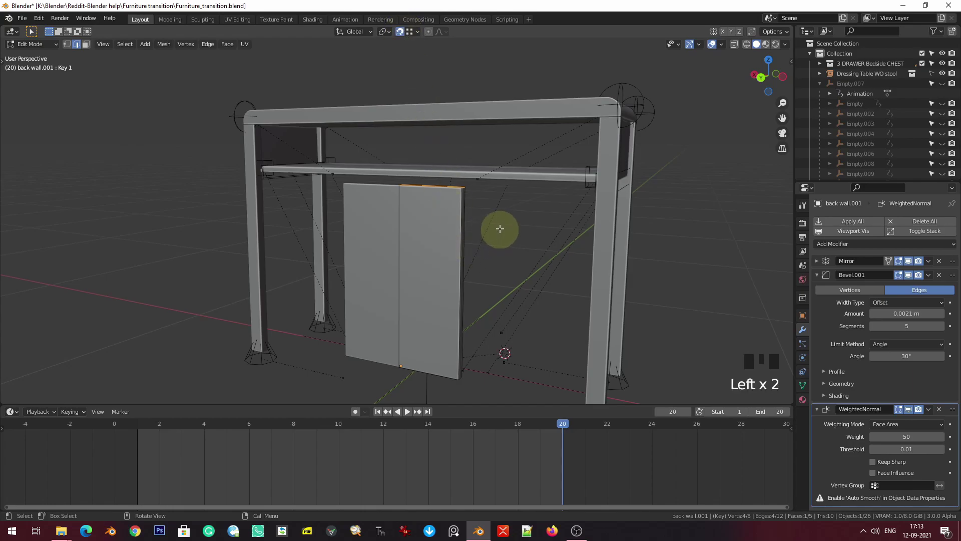
{"action": "key", "text": "g"}
{"action": "key", "text": "z"}
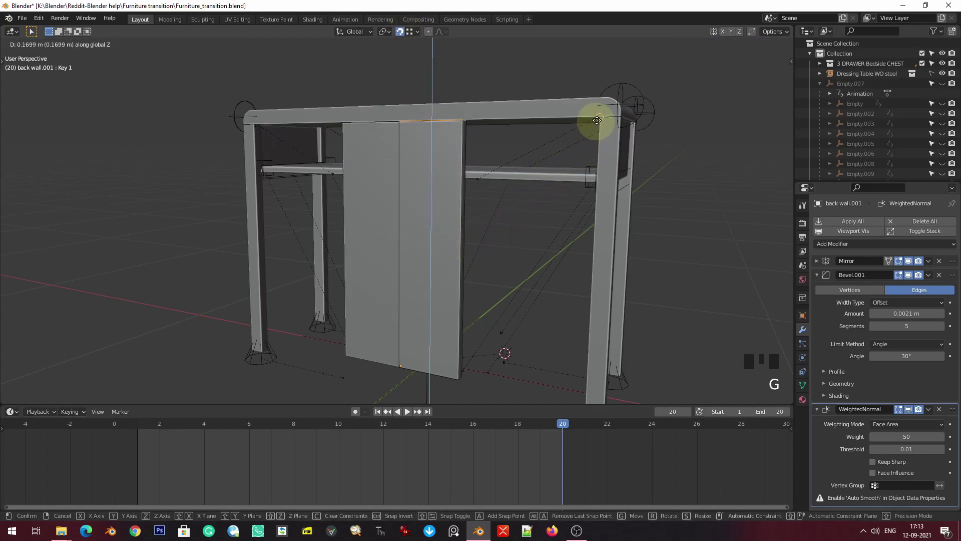
{"action": "left_click", "coordinate": [600, 117]}
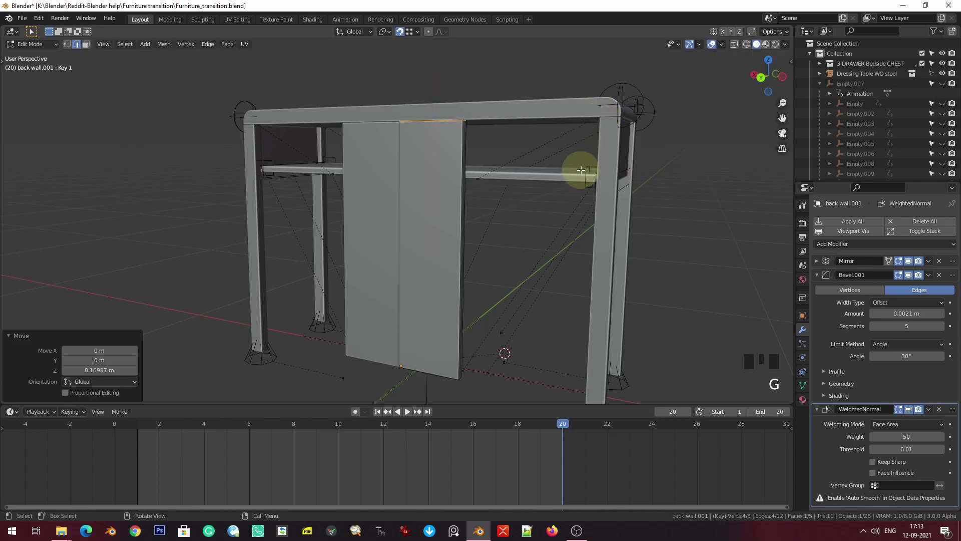
- Select the back wall's bottom edges through wireframe and snap them up about 0.537 m along Z to the table's shelf
{"action": "scroll", "coordinate": [572, 268], "scroll_direction": "down", "scroll_amount": 2}
{"action": "key", "text": "z"}
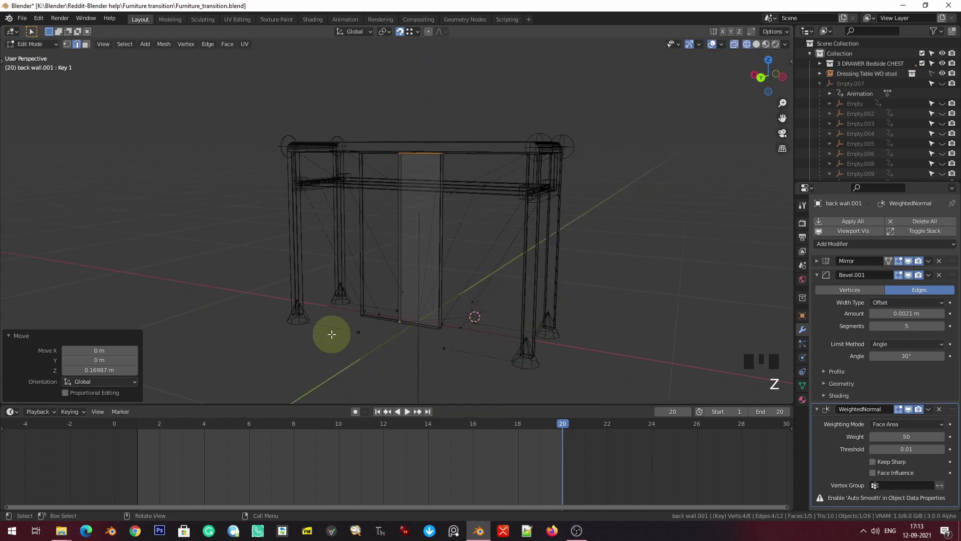
{"action": "left_click_drag", "start_coordinate": [382, 295], "coordinate": [490, 366]}
{"action": "key", "text": "z"}
{"action": "left_click", "coordinate": [644, 365]}
{"action": "scroll", "coordinate": [607, 365], "scroll_direction": "up", "scroll_amount": 2}
{"action": "middle_click_drag", "start_coordinate": [608, 365], "coordinate": [515, 325], "text": "shift"}
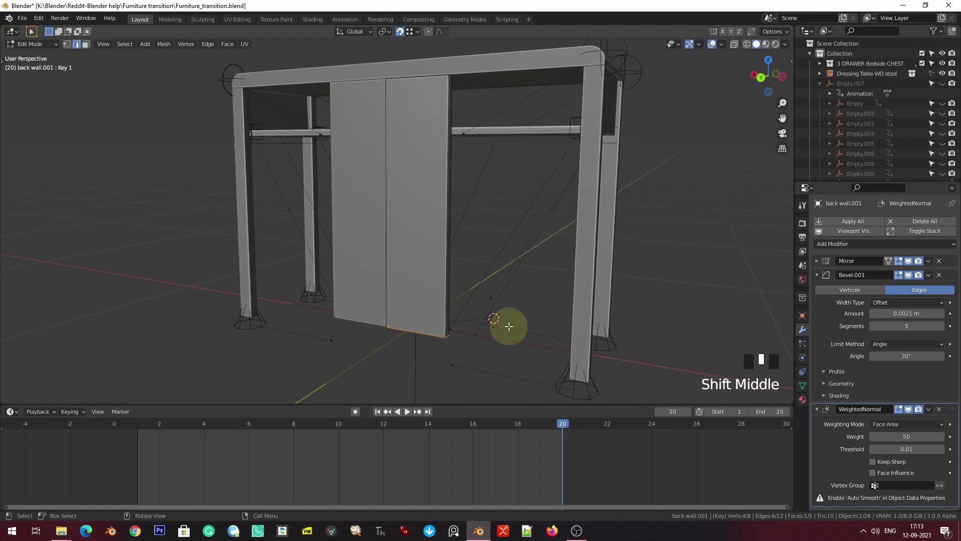
{"action": "key", "text": "g"}
{"action": "key", "text": "z"}
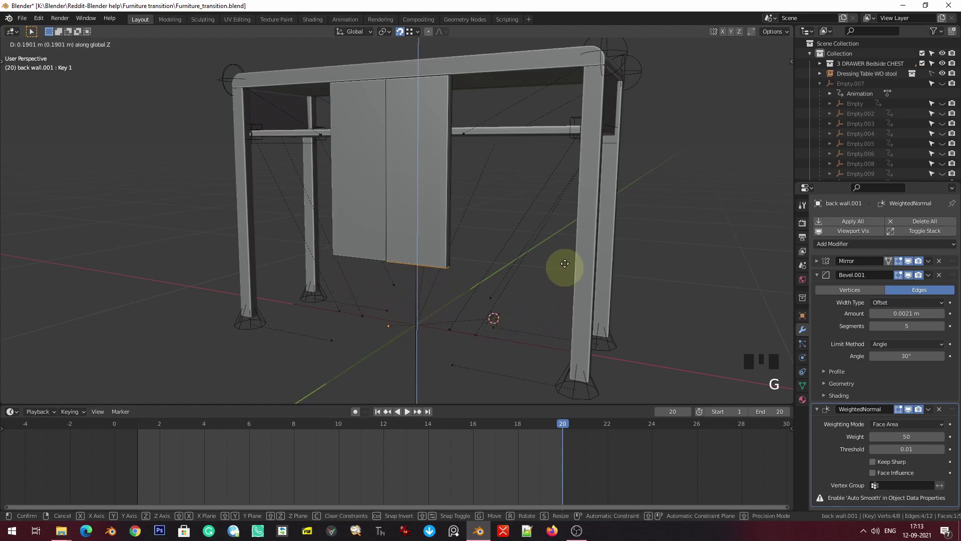
{"action": "left_click", "coordinate": [579, 137]}
{"action": "middle_click_drag", "start_coordinate": [563, 143], "coordinate": [530, 163]}
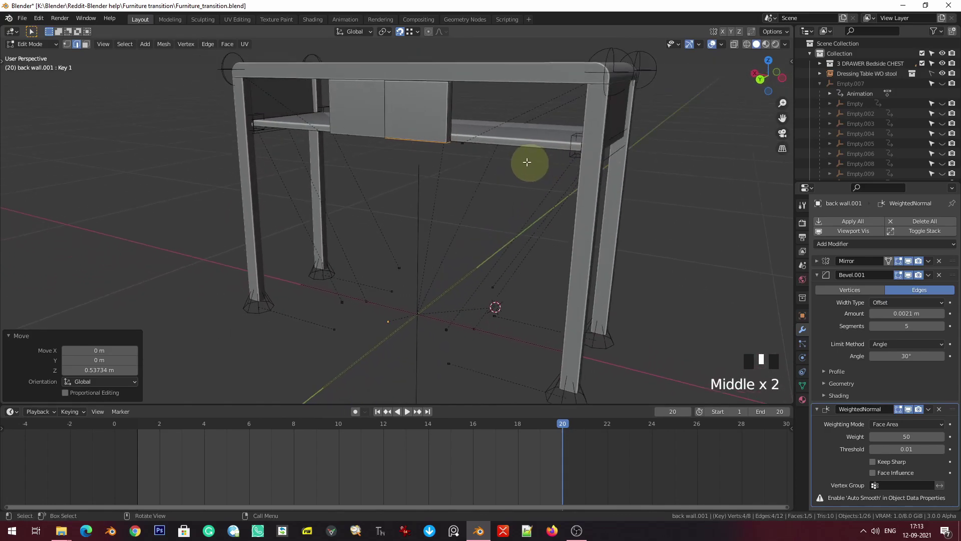
- Snap the back wall's outer side face about -0.325 m along X to the table leg, and return to Object Mode
{"action": "left_click", "coordinate": [428, 76]}
{"action": "key", "text": "3"}
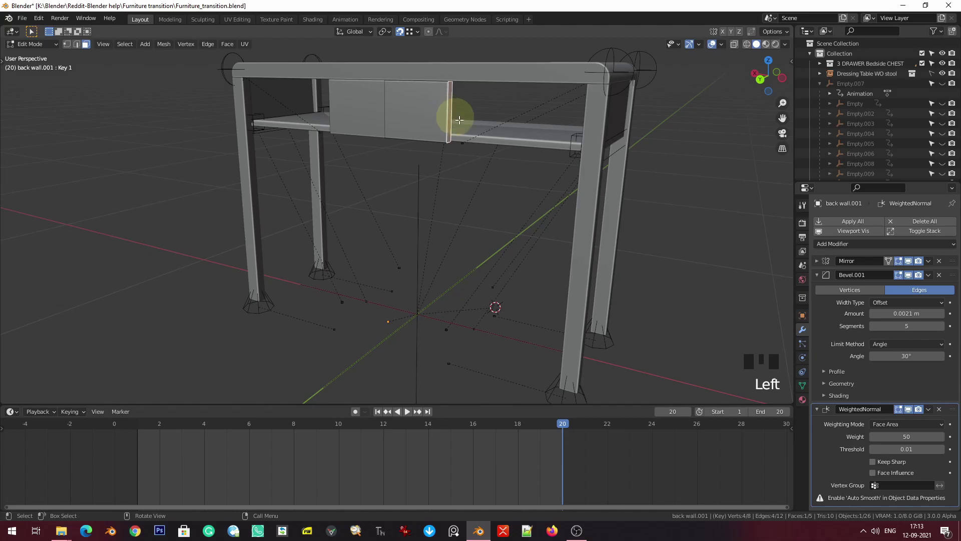
{"action": "key", "text": "g"}
{"action": "key", "text": "x"}
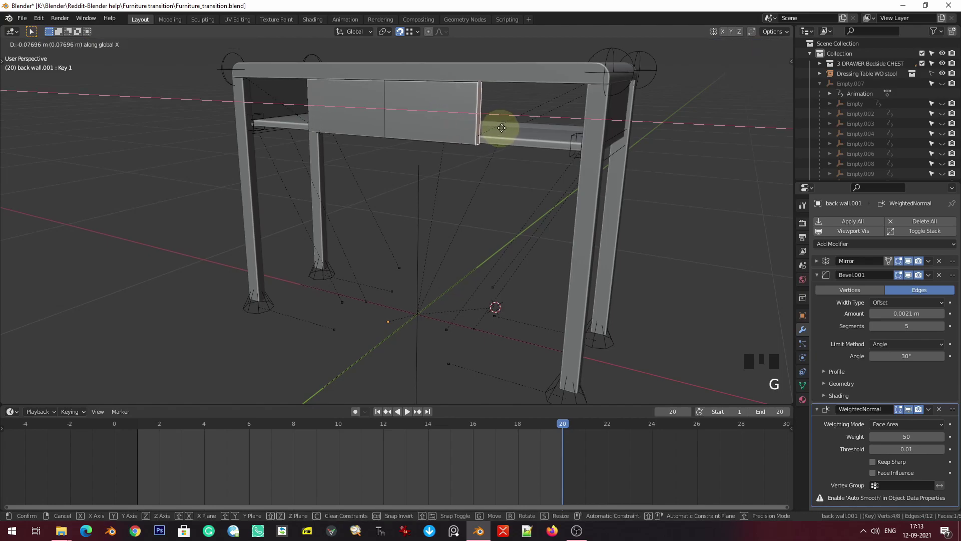
{"action": "left_click", "coordinate": [580, 87]}
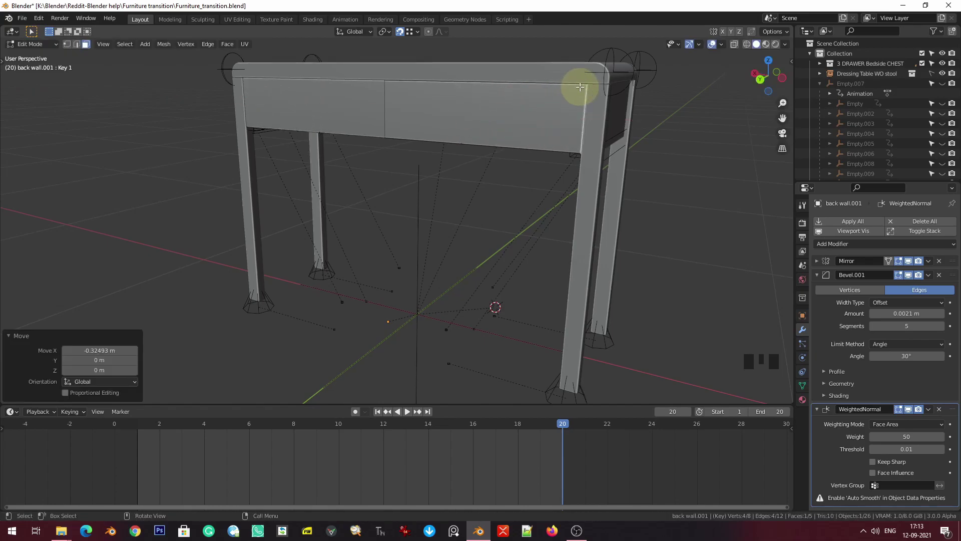
{"action": "middle_click_drag", "start_coordinate": [584, 253], "coordinate": [557, 267]}
{"action": "scroll", "coordinate": [553, 270], "scroll_direction": "down", "scroll_amount": 2}
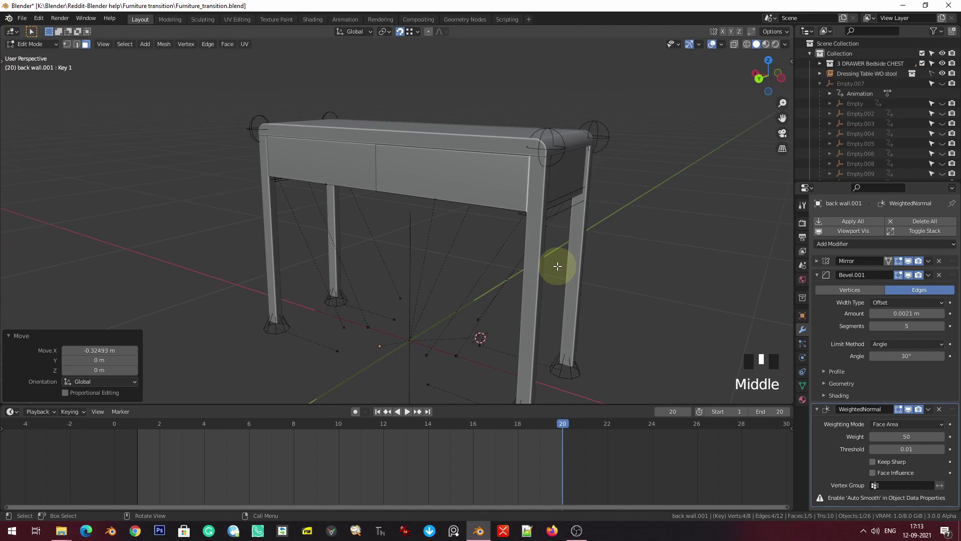
{"action": "key", "text": "Tab"}
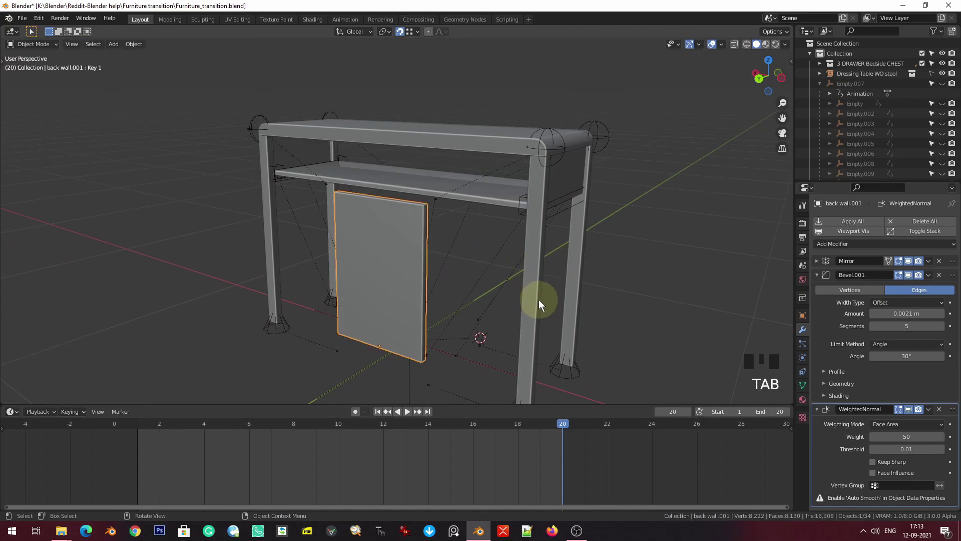
{"action": "key", "text": "Tab"}
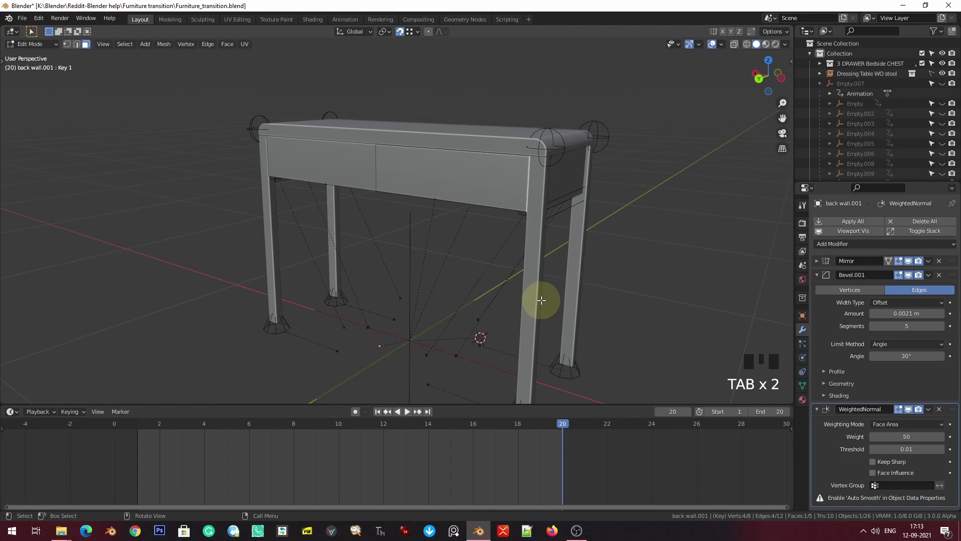
{"action": "key", "text": "Tab"}
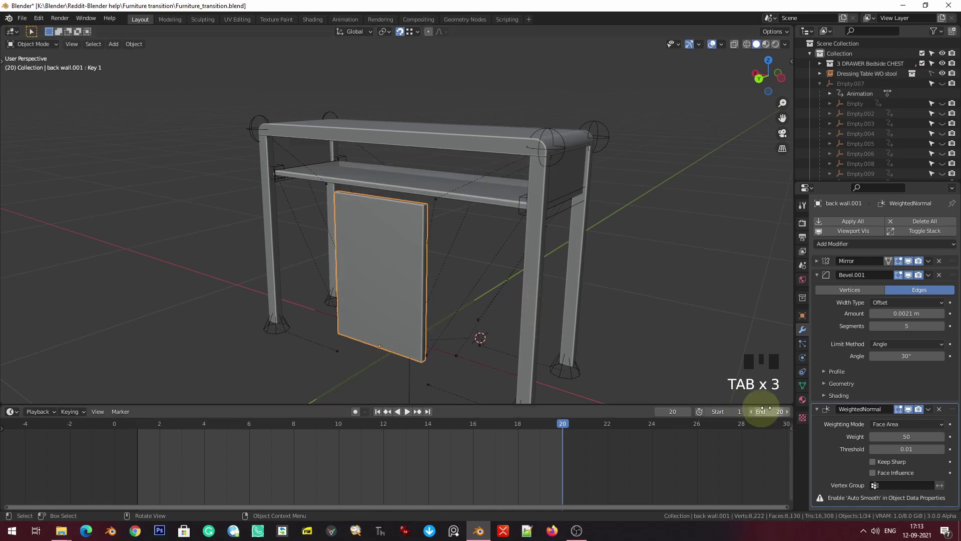
- Test Key 1's effect on the back wall by raising its shape key value and returning it to 0
{"action": "left_click", "coordinate": [802, 386]}
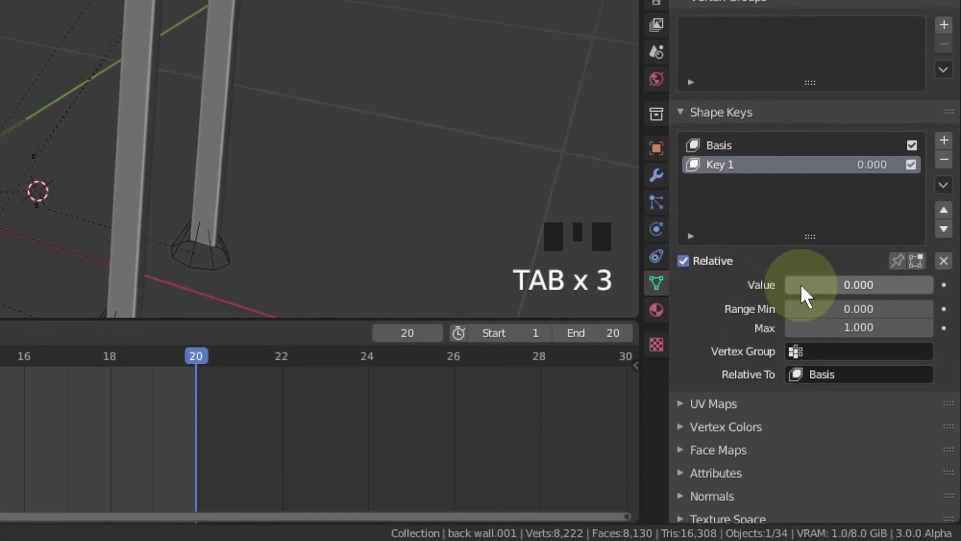
{"action": "left_click_drag", "start_coordinate": [801, 284], "coordinate": [958, 289]}
{"action": "left_click_drag", "start_coordinate": [33, 284], "coordinate": [774, 275]}
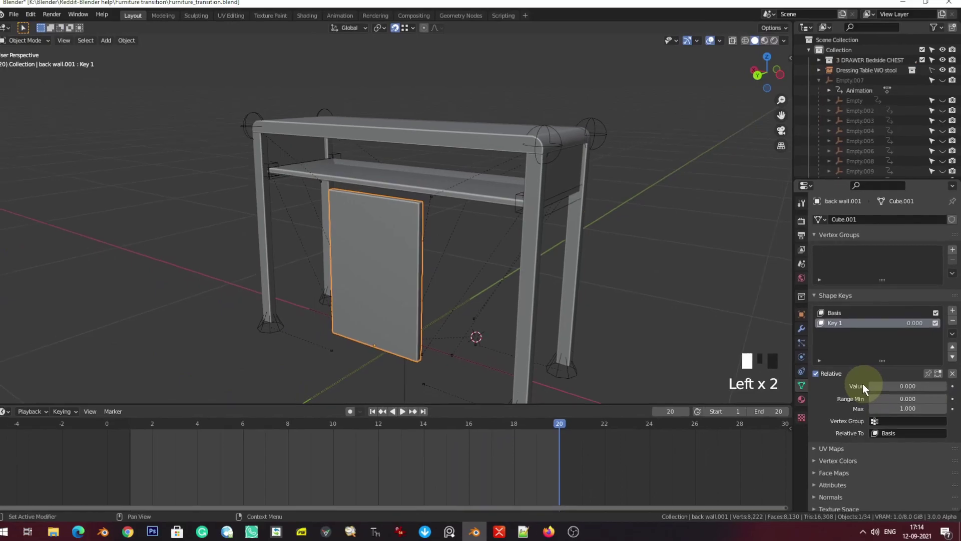
{"action": "left_click_drag", "start_coordinate": [863, 386], "coordinate": [801, 376]}
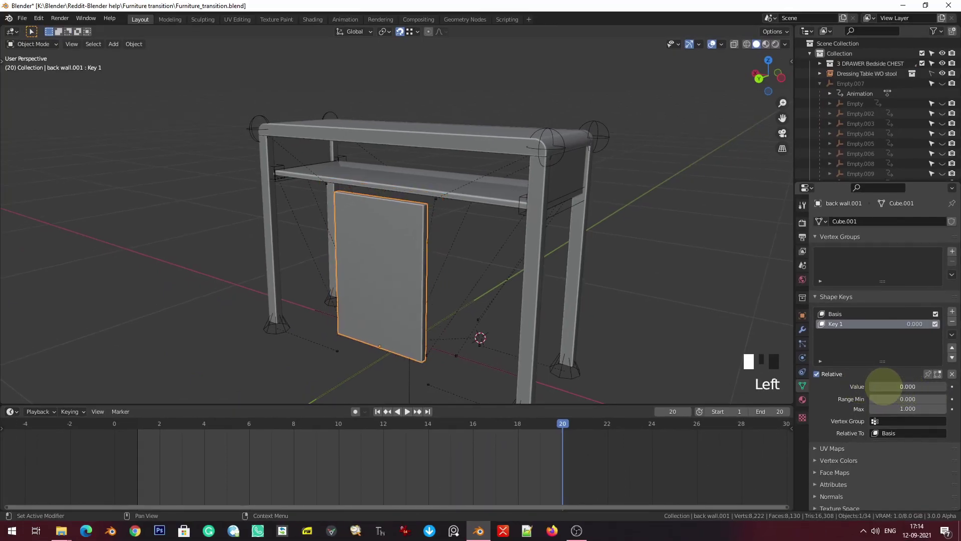
- Keyframe the back wall's Key 1 shape key at 0 on frame 1 and at 1 on frame 20, and save the file
{"action": "key", "text": "shift+Left"}
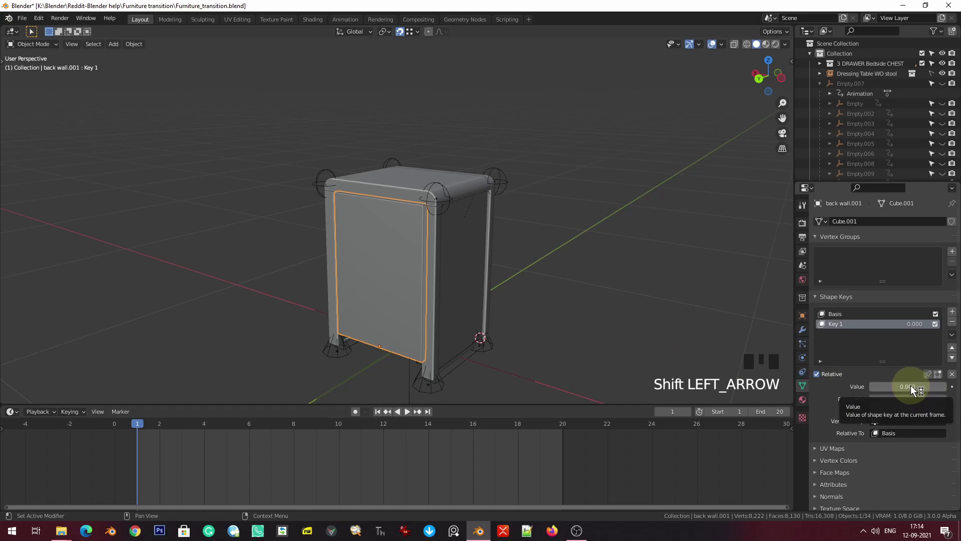
{"action": "key", "text": "i"}
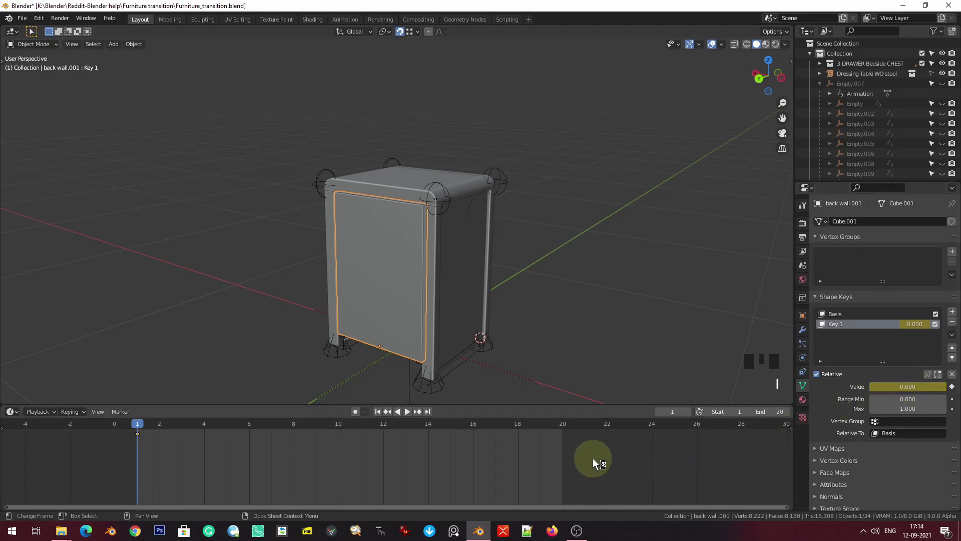
{"action": "key", "text": "shift+Right"}
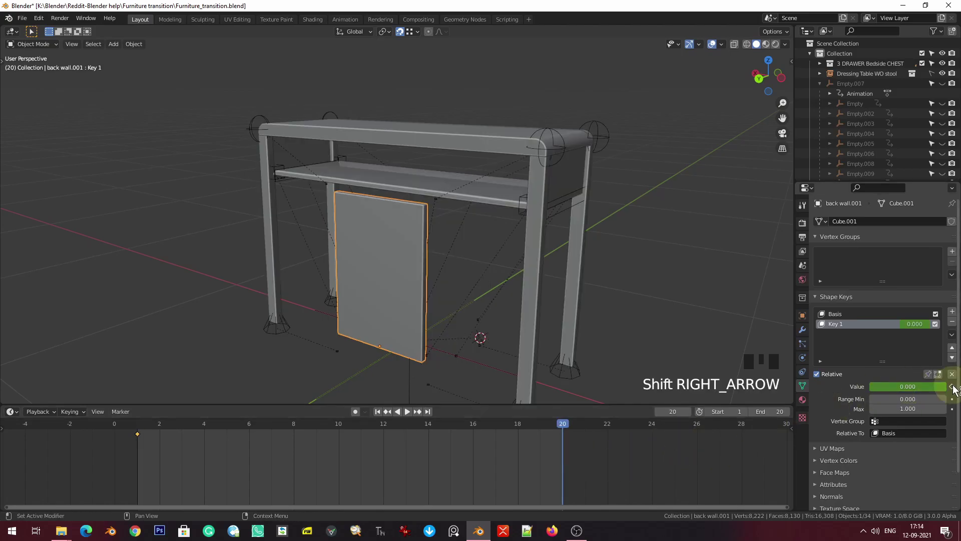
{"action": "left_click", "coordinate": [888, 390]}
{"action": "type", "text": "1"}
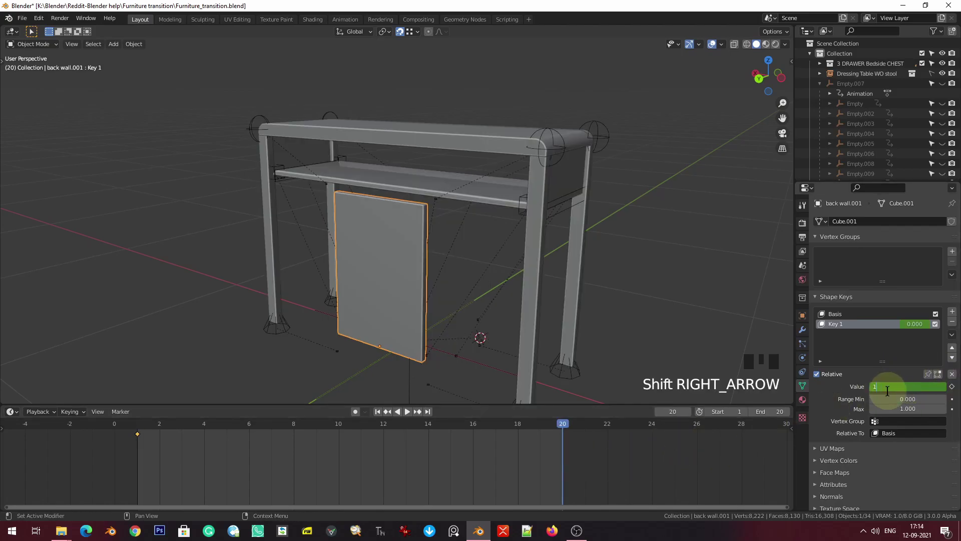
{"action": "left_click", "coordinate": [886, 385]}
{"action": "key", "text": "i"}
{"action": "key", "text": "ctrl+s"}
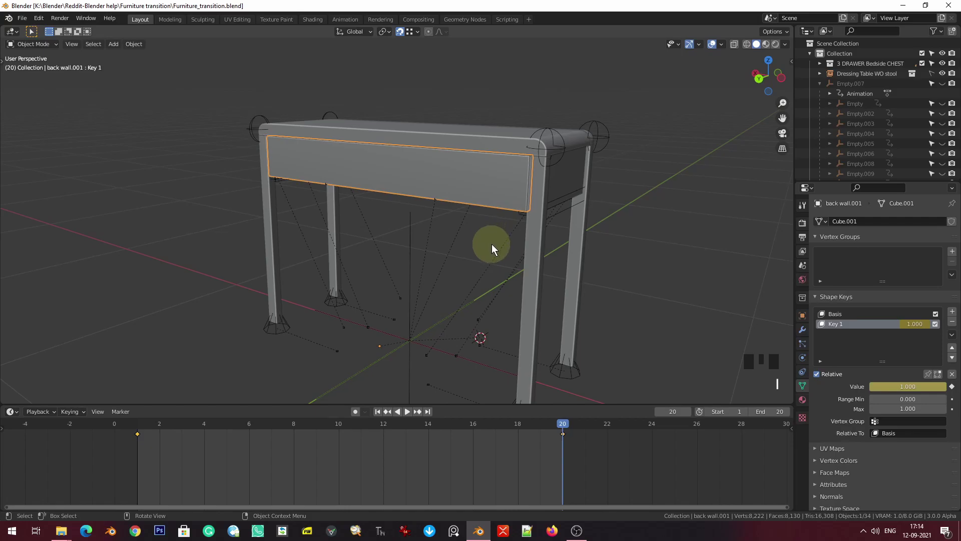
- Play the transition from frame 1 while checking the back wall from the front, return to frame 1, and save
{"action": "key", "text": "shift+Left"}
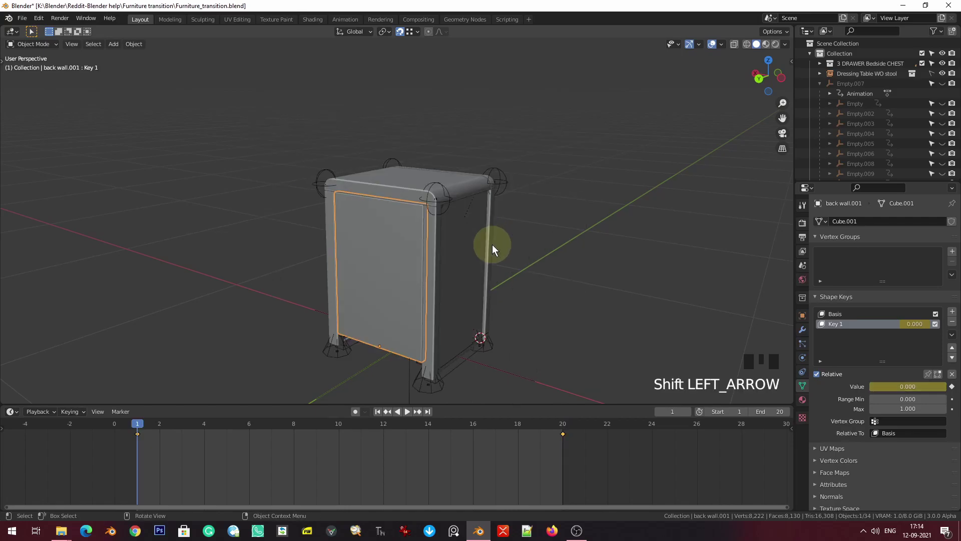
{"action": "scroll", "coordinate": [492, 244], "scroll_direction": "down", "scroll_amount": 4}
{"action": "middle_click_drag", "start_coordinate": [492, 244], "coordinate": [465, 253]}
{"action": "key", "text": "space"}
{"action": "middle_click_drag", "start_coordinate": [545, 267], "coordinate": [418, 264]}
{"action": "key", "text": "space"}
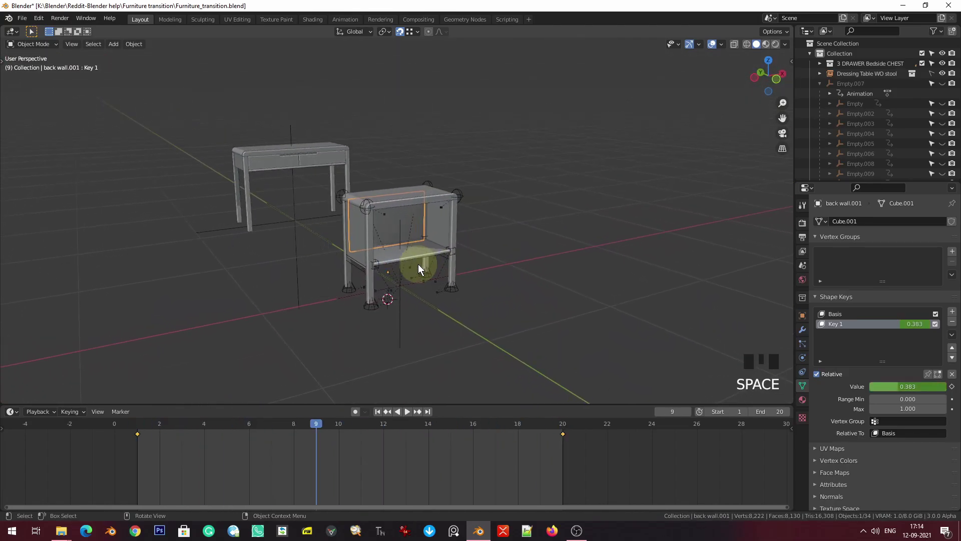
{"action": "key", "text": "shift+Left"}
{"action": "key", "text": "ctrl+s"}
- Reveal all hidden objects, deselect everything, and show the furniture in front view at frame 1
{"action": "left_click", "coordinate": [574, 253]}
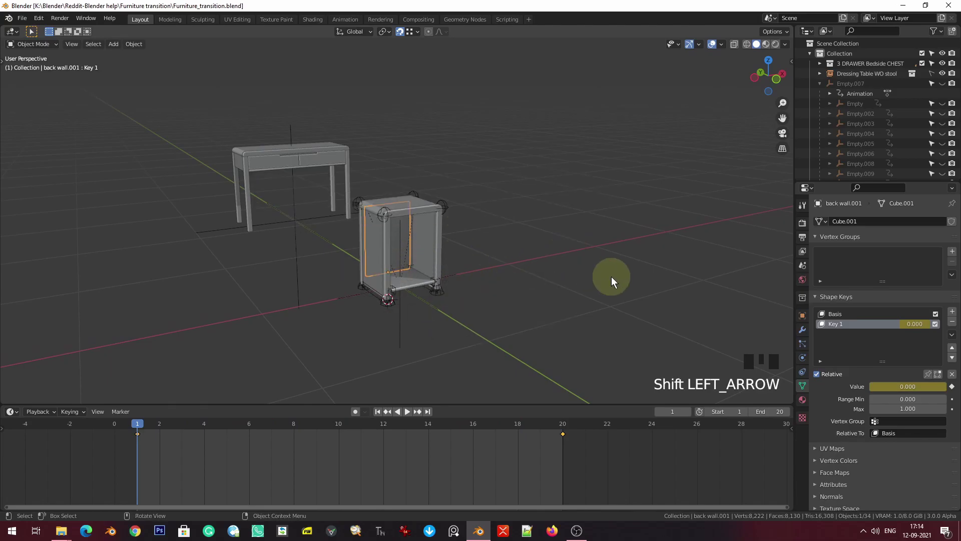
{"action": "key", "text": "alt+h"}
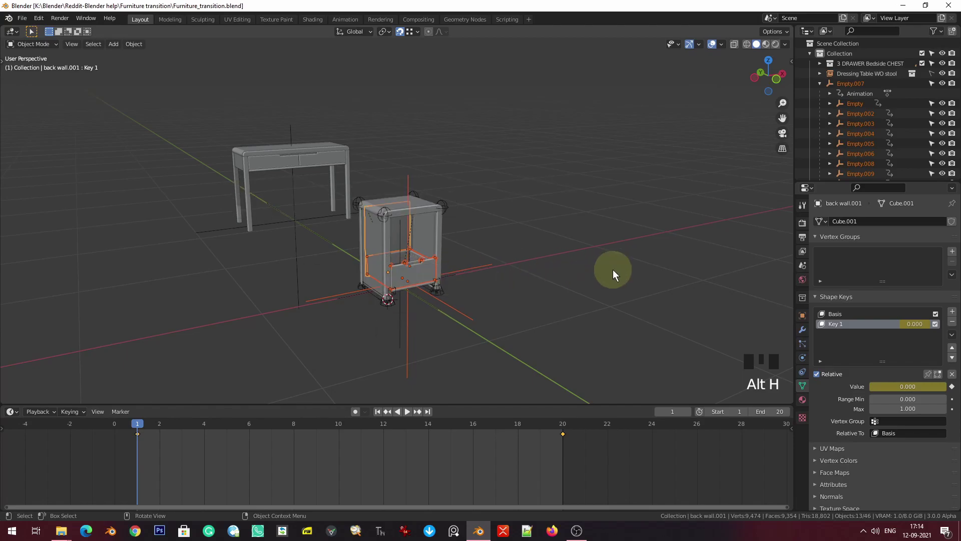
{"action": "left_click", "coordinate": [613, 269]}
{"action": "key", "text": "KP_1"}
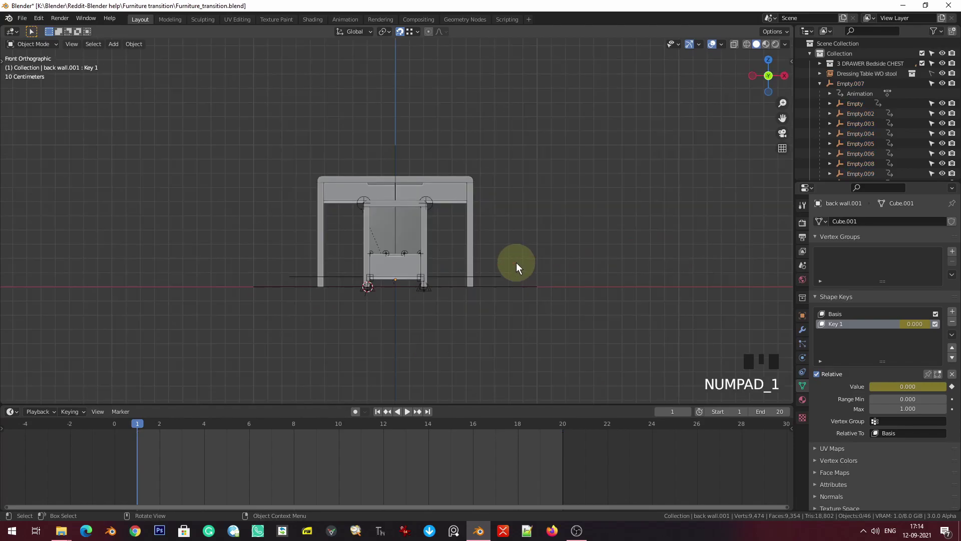
{"action": "key", "text": "shift+Left"}
{"action": "scroll", "coordinate": [516, 262], "scroll_direction": "up", "scroll_amount": 3}
{"action": "scroll", "coordinate": [497, 271], "scroll_direction": "down", "scroll_amount": 2}
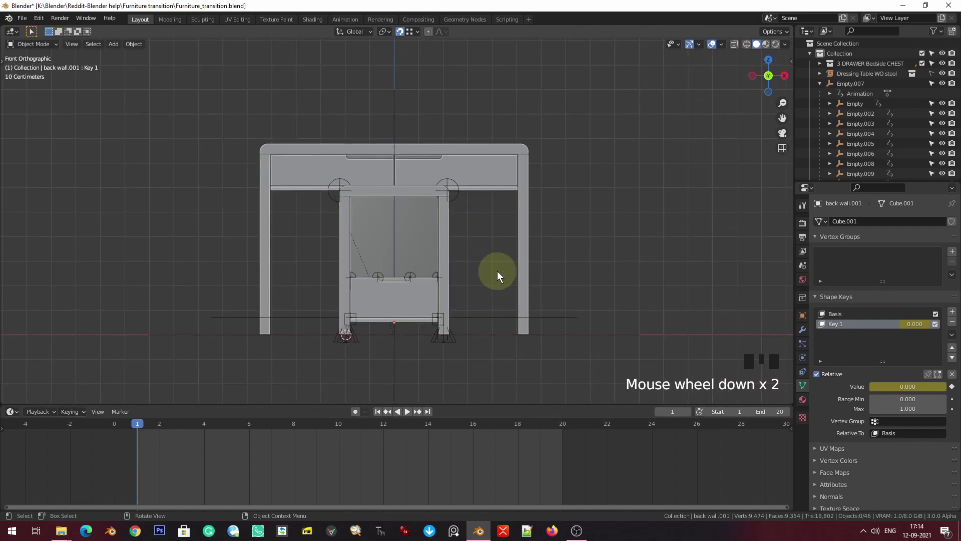
- Hide the viewport overlays and switch the shading to Material Preview
{"action": "left_click", "coordinate": [706, 44]}
{"action": "scroll", "coordinate": [465, 223], "scroll_direction": "down", "scroll_amount": 3}
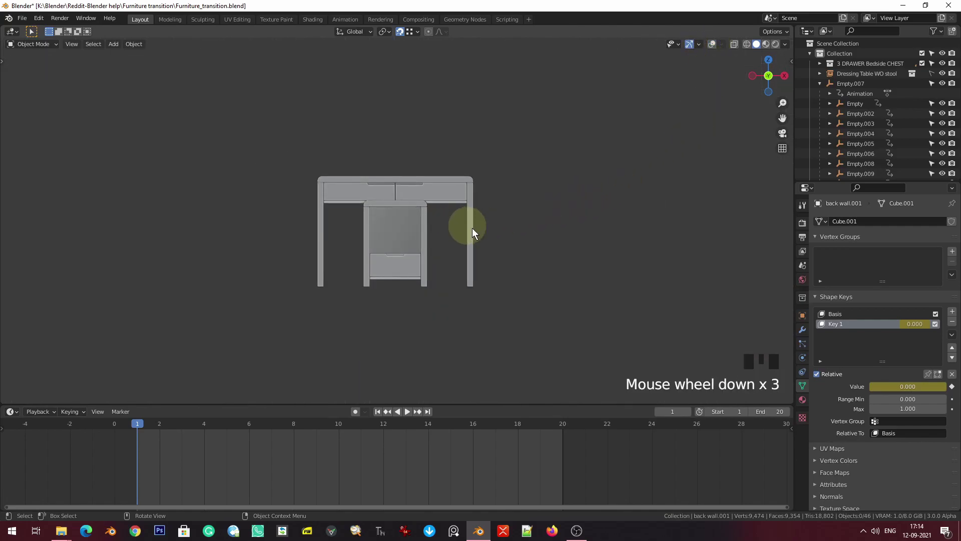
{"action": "middle_click_drag", "start_coordinate": [465, 223], "coordinate": [502, 237]}
{"action": "key", "text": "z"}
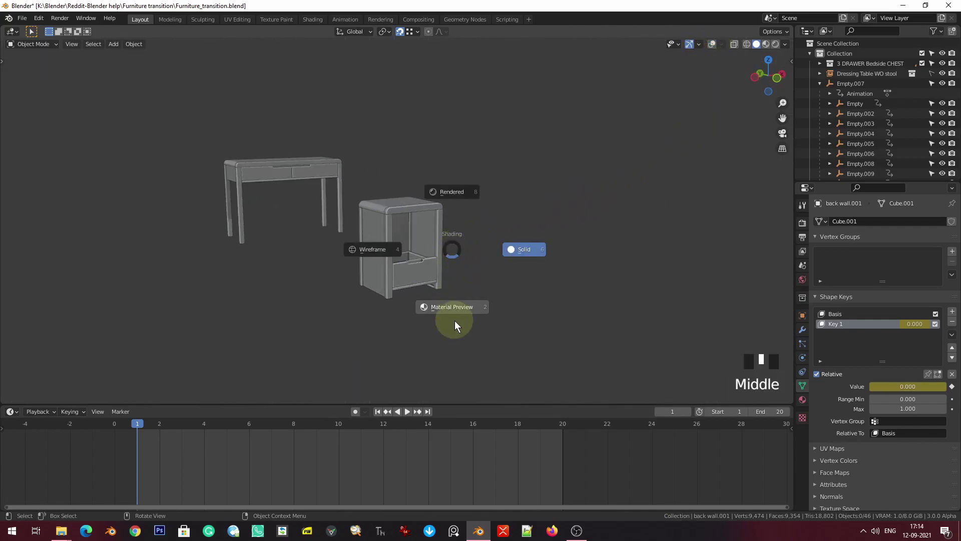
{"action": "scroll", "coordinate": [419, 278], "scroll_direction": "up", "scroll_amount": 3}
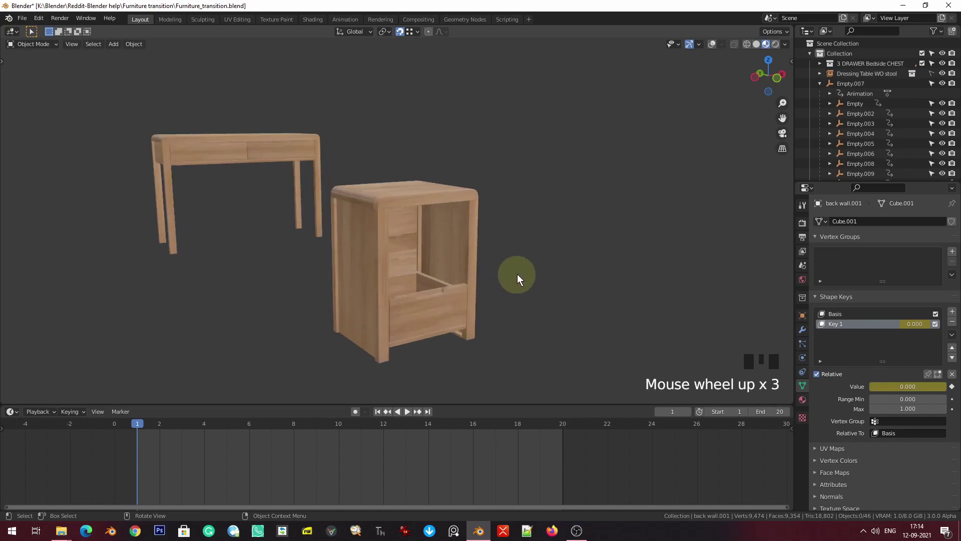
{"action": "scroll", "coordinate": [517, 274], "scroll_direction": "down", "scroll_amount": 1}
- Play the chest-to-table transition with materials and examine the finished table at frame 20
{"action": "key", "text": "space"}
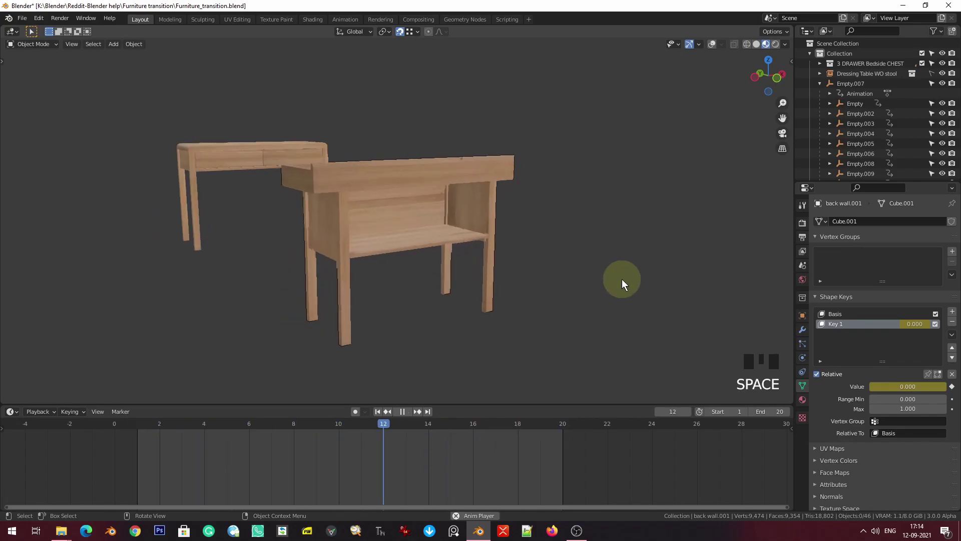
{"action": "key", "text": "space"}
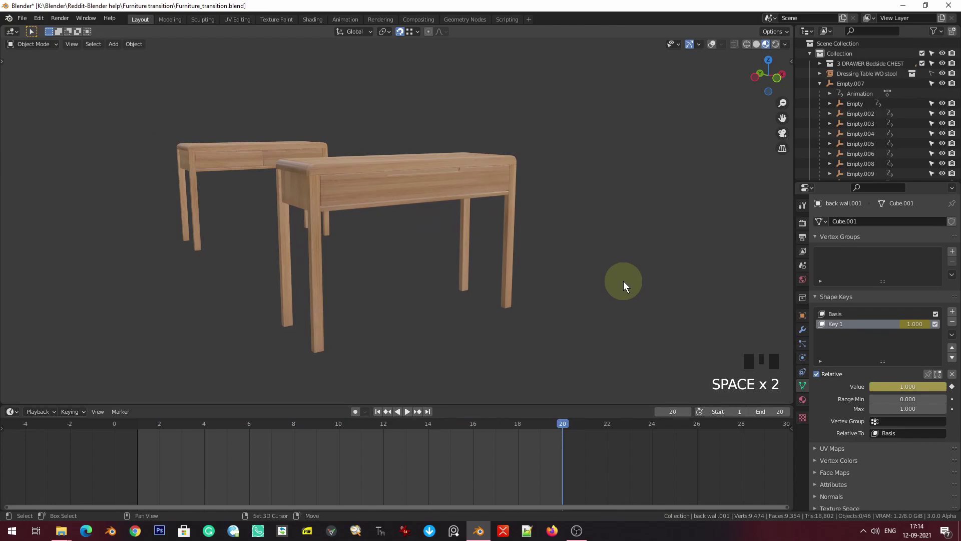
{"action": "key", "text": "shift+Right"}
{"action": "middle_click_drag", "start_coordinate": [624, 288], "coordinate": [526, 233]}
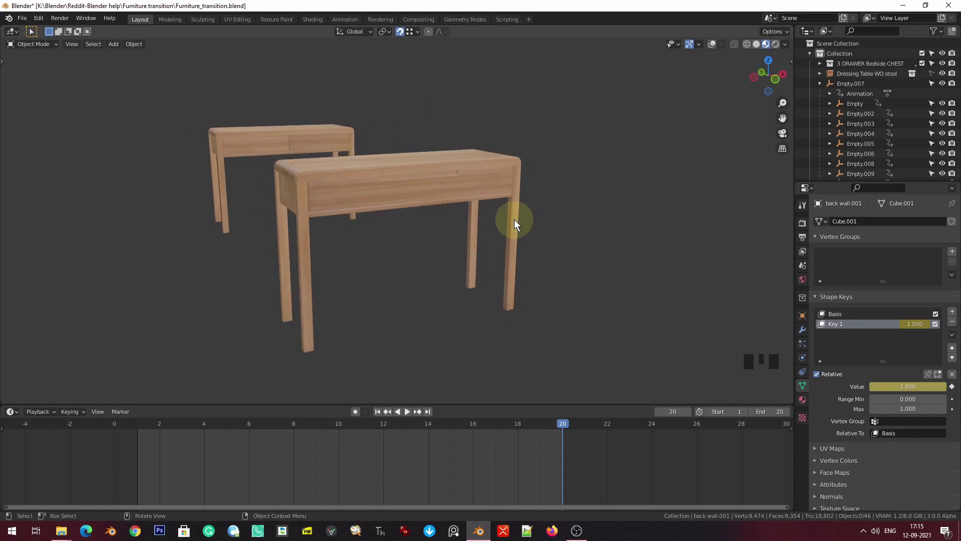
{"action": "key", "text": "shift+Left"}
{"action": "key", "text": "space"}
{"action": "key", "text": "space"}
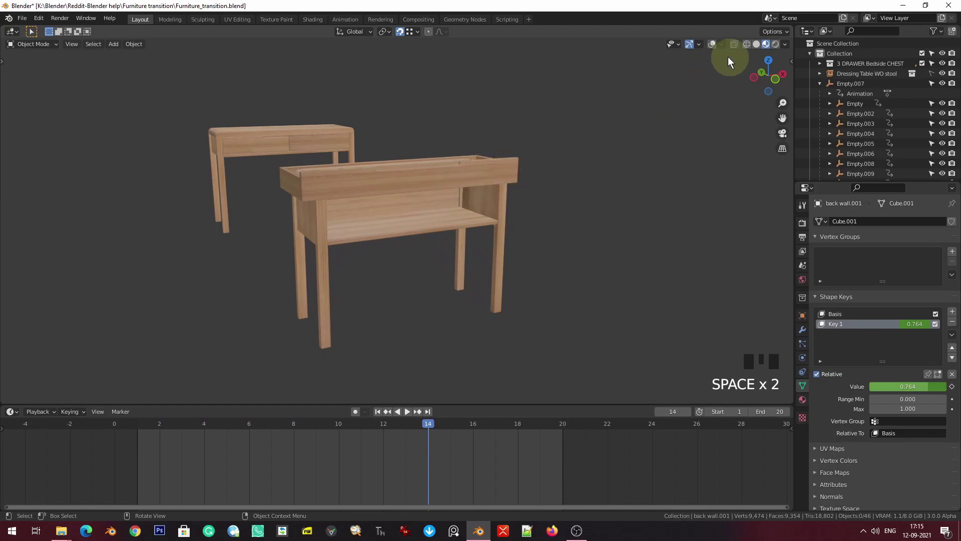
- Show the overlays, select all objects, and turn the enlarged timeline area into a Graph Editor
{"action": "left_click", "coordinate": [711, 44]}
{"action": "scroll", "coordinate": [349, 249], "scroll_direction": "down", "scroll_amount": 2}
{"action": "middle_click_drag", "start_coordinate": [346, 251], "coordinate": [510, 261], "text": "shift"}
{"action": "scroll", "coordinate": [517, 265], "scroll_direction": "down", "scroll_amount": 2}
{"action": "key", "text": "a"}
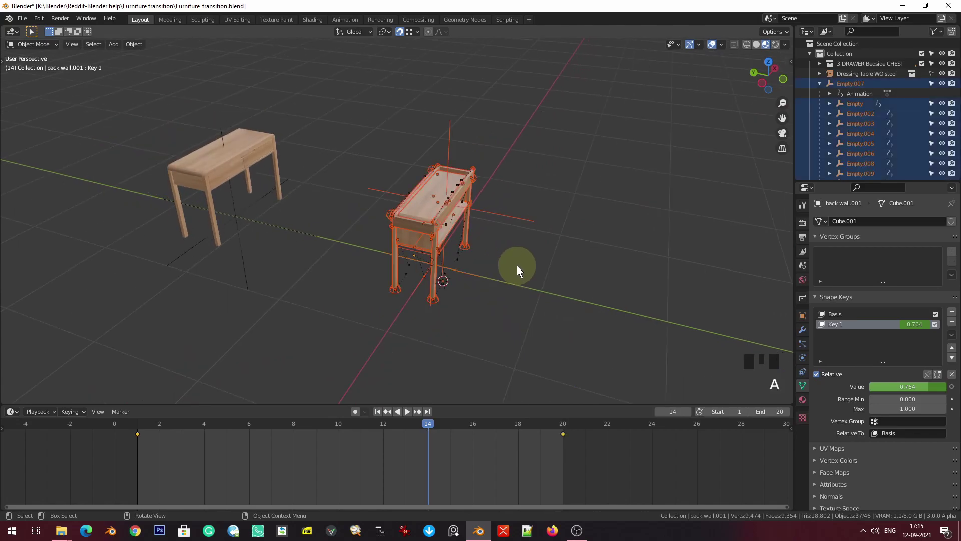
{"action": "left_click_drag", "start_coordinate": [322, 404], "coordinate": [27, 375]}
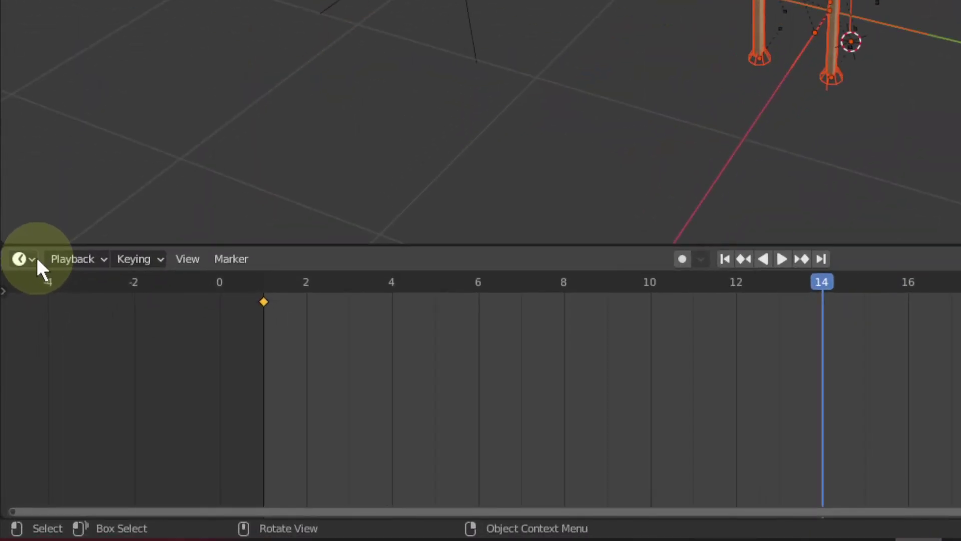
{"action": "left_click", "coordinate": [14, 375]}
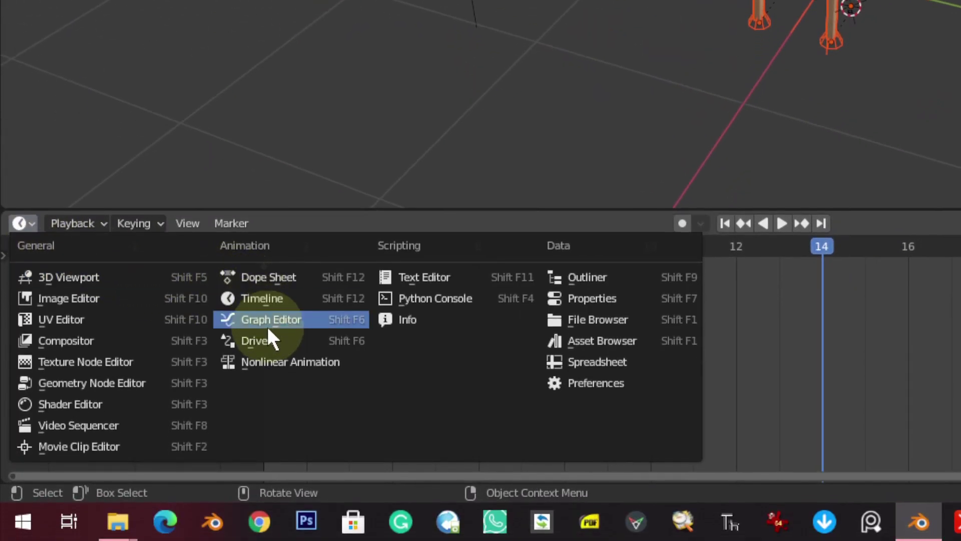
{"action": "left_click", "coordinate": [270, 330]}
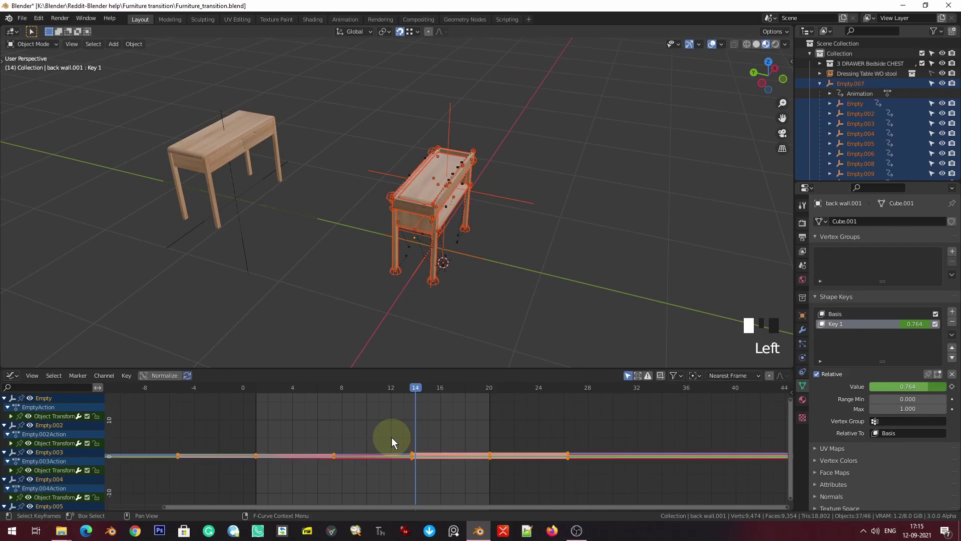
- Set the interpolation of all selected objects' keyframes to Back and save the file
{"action": "key", "text": "t"}
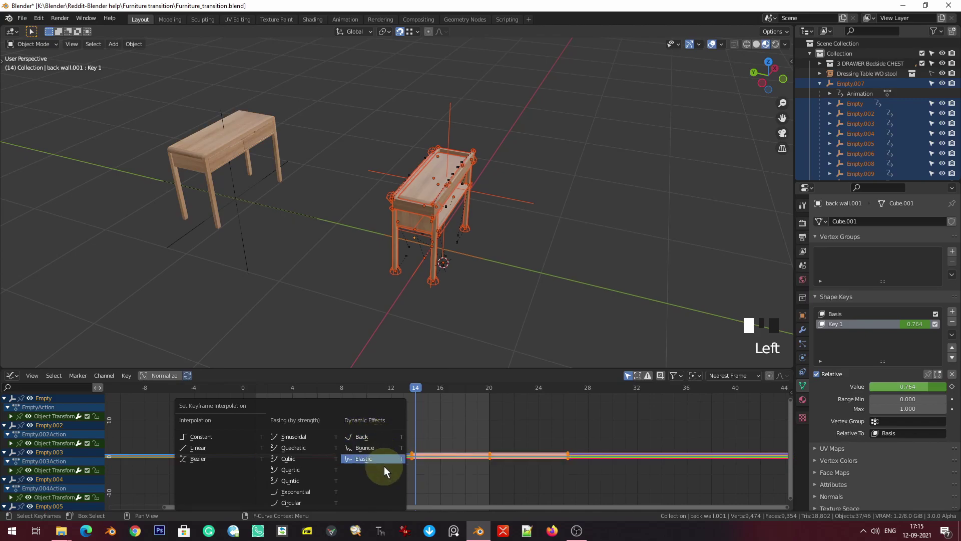
{"action": "left_click", "coordinate": [370, 437]}
{"action": "key", "text": "ctrl+s"}
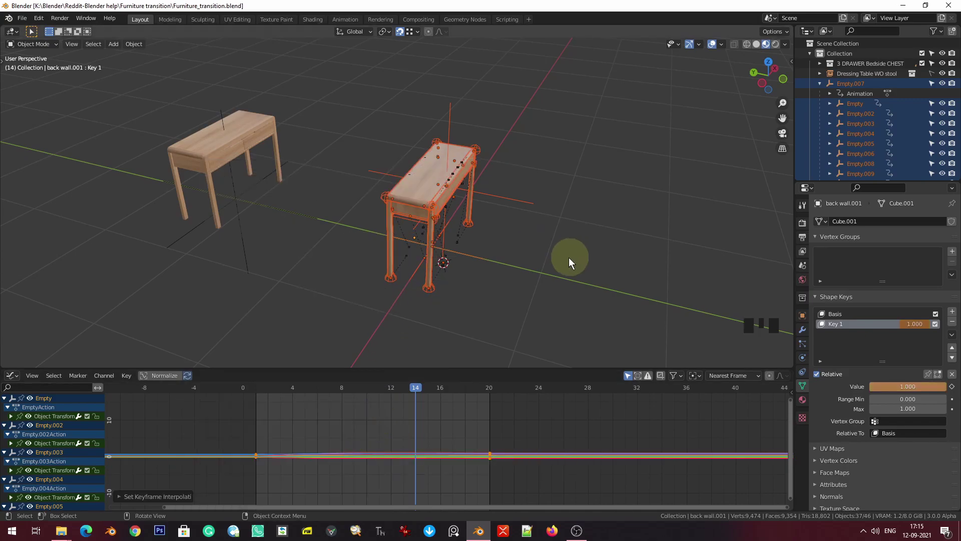
- Hide the overlays, play the transition to examine the Back easing, and return to frame 1
{"action": "left_click", "coordinate": [713, 45]}
{"action": "scroll", "coordinate": [678, 148], "scroll_direction": "down", "scroll_amount": 2}
{"action": "middle_click_drag", "start_coordinate": [678, 148], "coordinate": [566, 202]}
{"action": "scroll", "coordinate": [567, 202], "scroll_direction": "up", "scroll_amount": 4}
{"action": "key", "text": "space"}
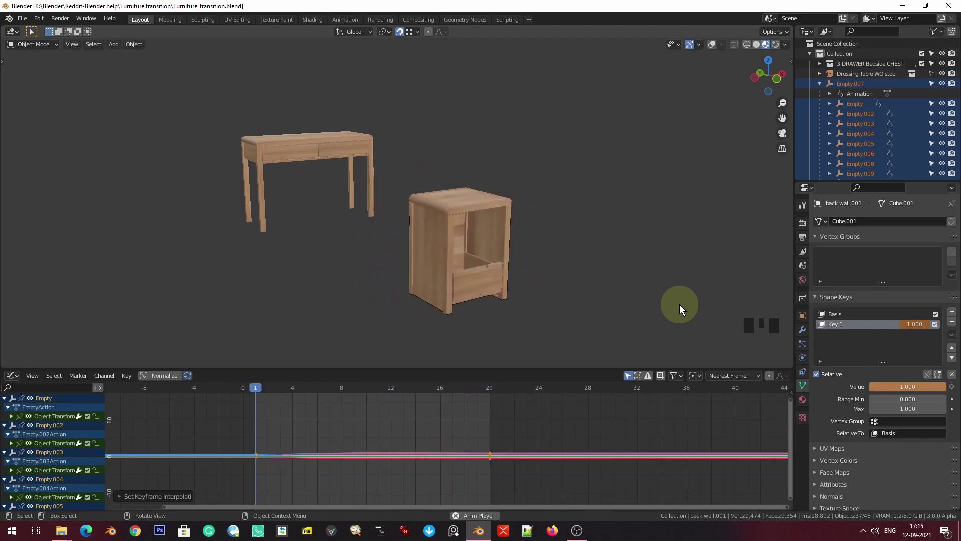
{"action": "key", "text": "space"}
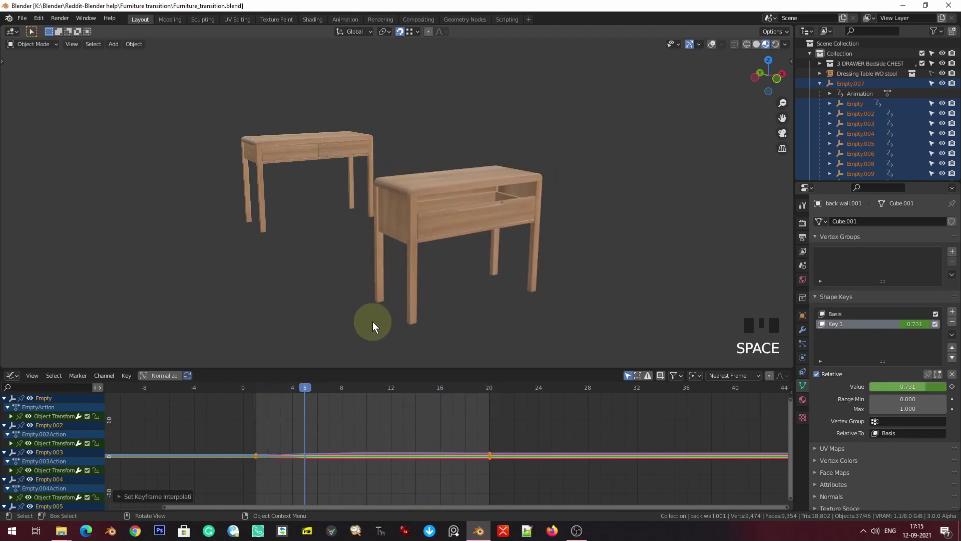
{"action": "key", "text": "shift+Left"}
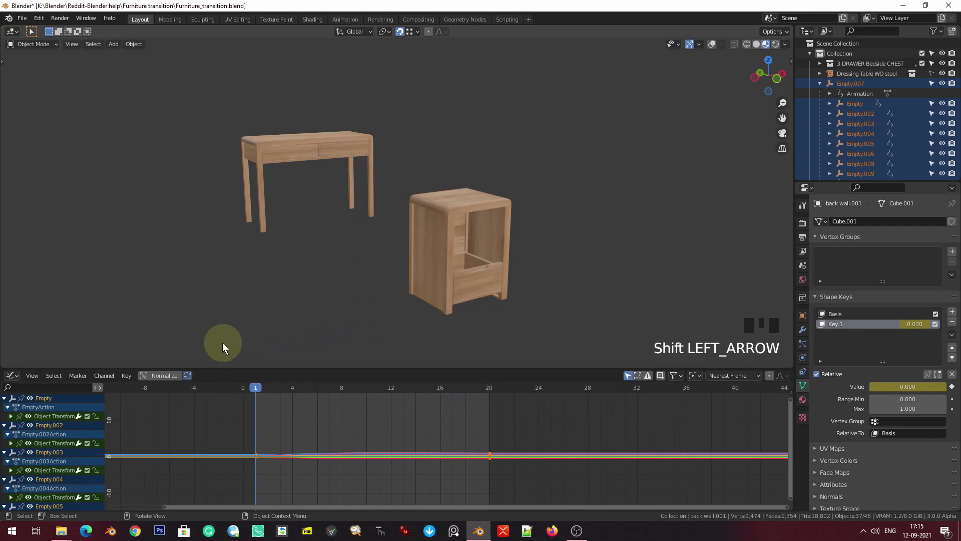
- Shrink the Graph Editor area to give the viewport more height, and save the file
{"action": "left_click", "coordinate": [15, 374]}
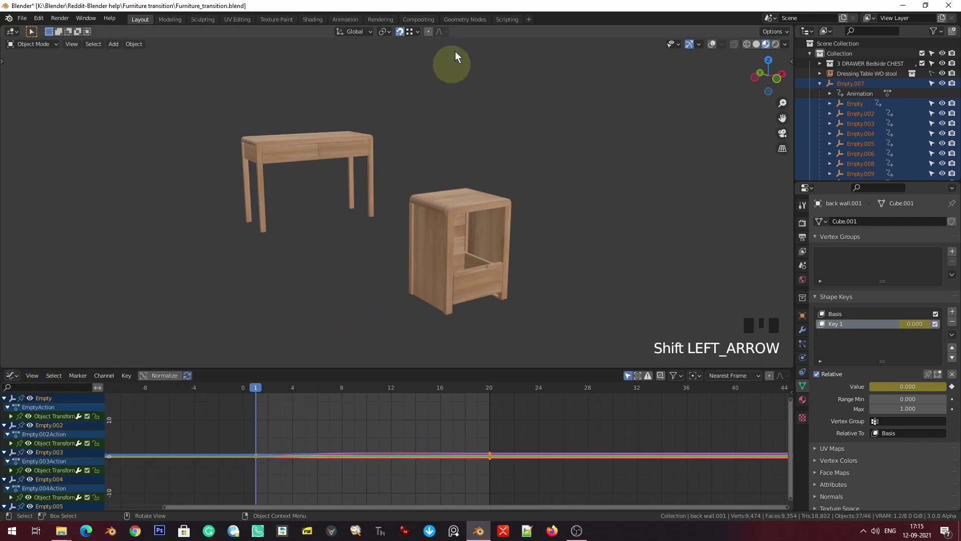
{"action": "key", "text": "Left"}
{"action": "key", "text": "Left"}
{"action": "left_click_drag", "start_coordinate": [501, 370], "coordinate": [500, 406]}
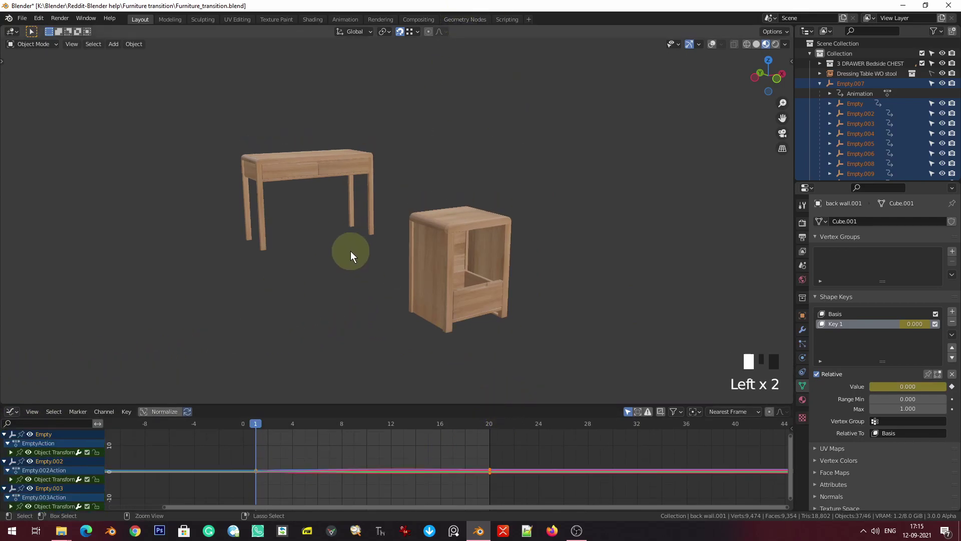
{"action": "key", "text": "ctrl+s"}
- Show the overlays, select the bottom drawer's parent empty (Empty.007) in front view, and turn off snapping
{"action": "left_click", "coordinate": [712, 45]}
{"action": "middle_click_drag", "start_coordinate": [591, 265], "coordinate": [439, 235], "text": "shift"}
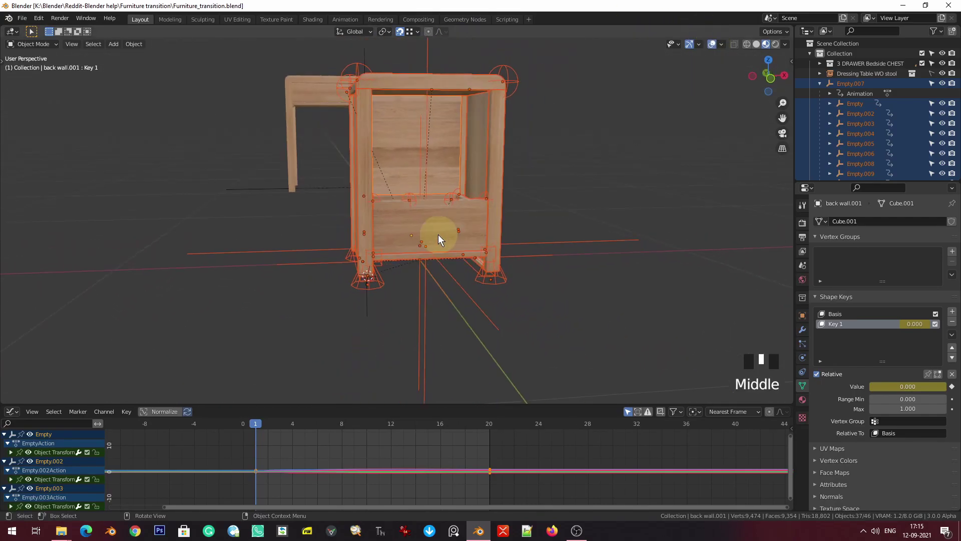
{"action": "left_click", "coordinate": [572, 240]}
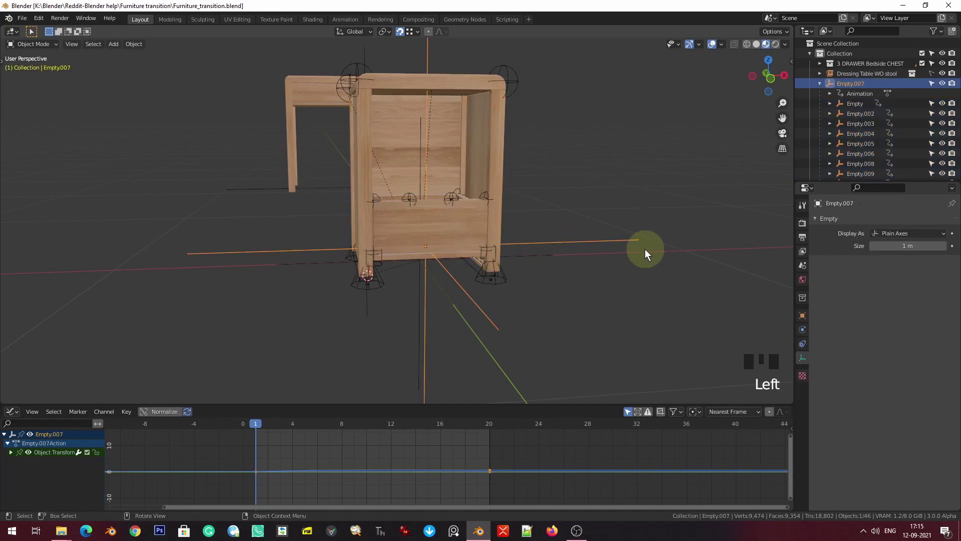
{"action": "key", "text": "KP_1"}
{"action": "key", "text": "KP_Decimal"}
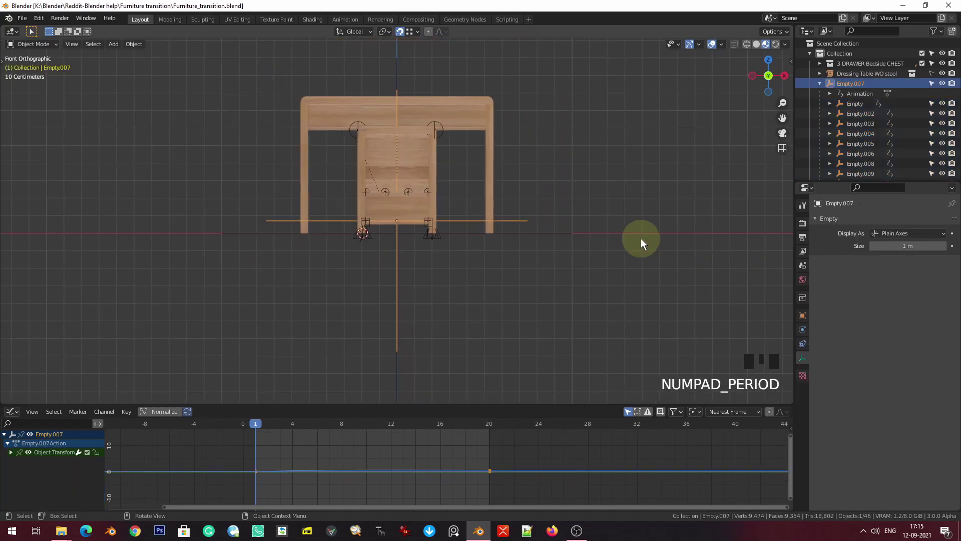
{"action": "scroll", "coordinate": [640, 238], "scroll_direction": "up", "scroll_amount": 3}
{"action": "middle_click_drag", "start_coordinate": [641, 237], "coordinate": [582, 347], "text": "shift"}
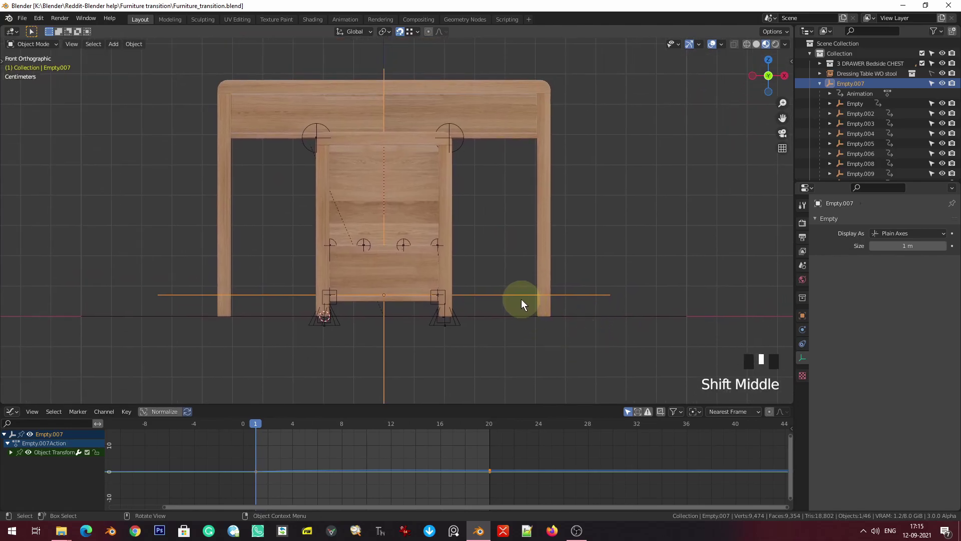
{"action": "scroll", "coordinate": [519, 297], "scroll_direction": "down", "scroll_amount": 4}
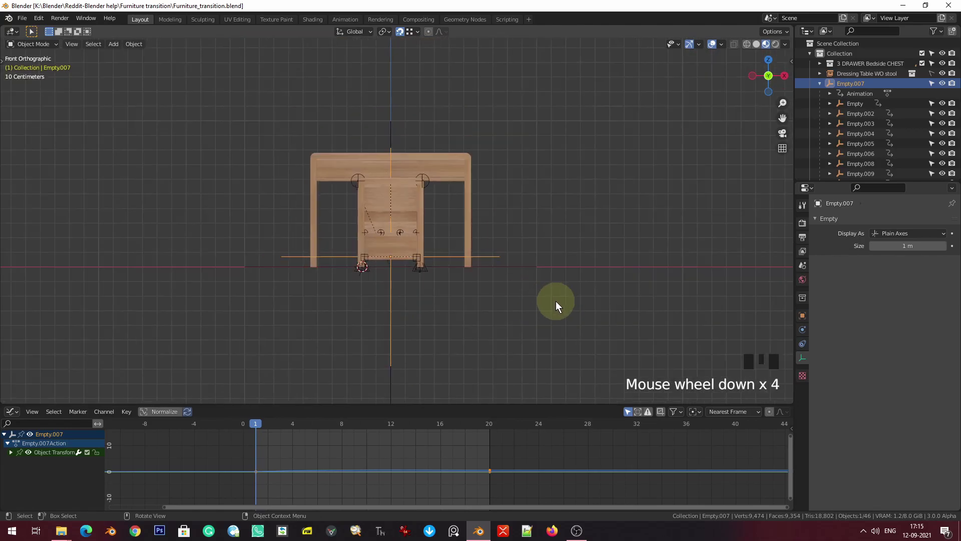
{"action": "key", "text": "g"}
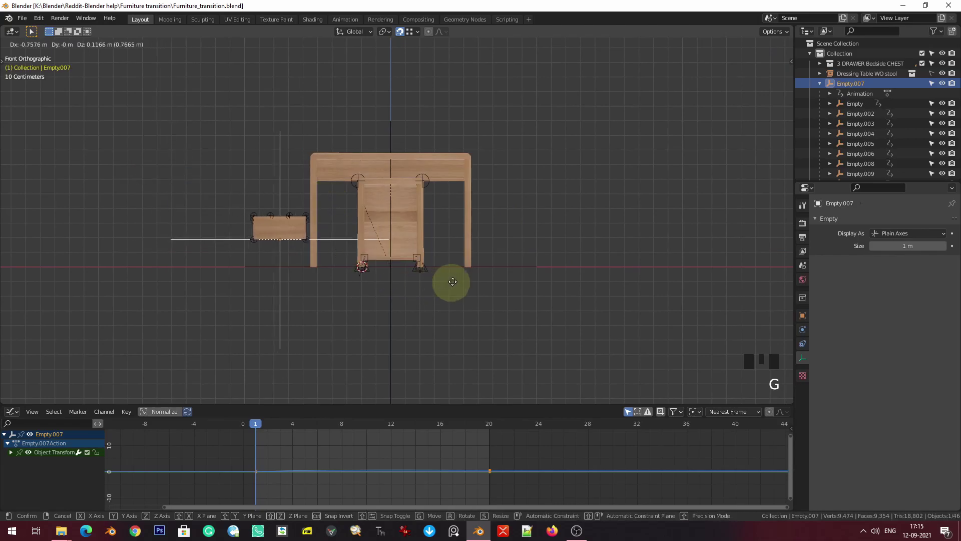
{"action": "right_click", "coordinate": [518, 260]}
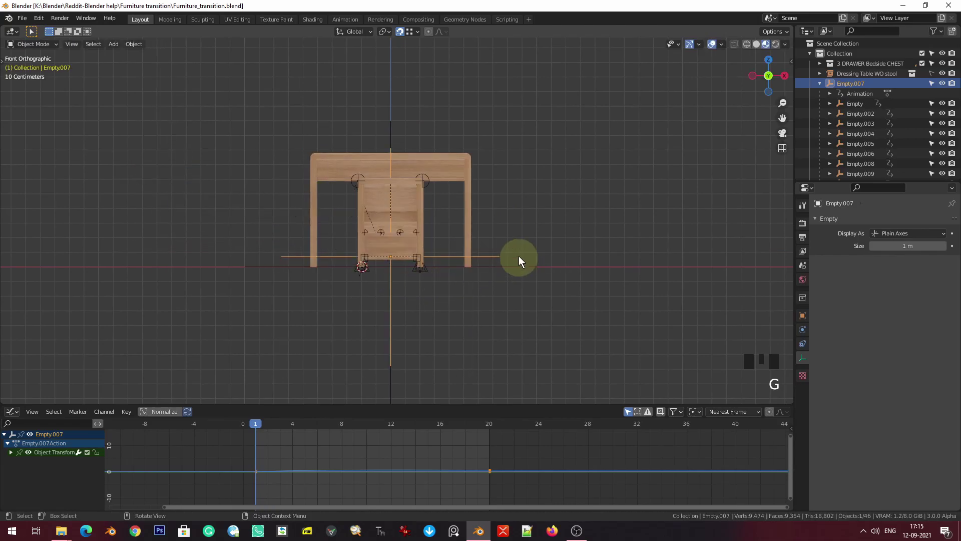
{"action": "left_click", "coordinate": [403, 32]}
- Try moving the drawer out of the chest in front view by its parent empty, and undo the move
{"action": "scroll", "coordinate": [411, 237], "scroll_direction": "up", "scroll_amount": 4}
{"action": "scroll", "coordinate": [429, 235], "scroll_direction": "down", "scroll_amount": 2}
{"action": "middle_click_drag", "start_coordinate": [429, 234], "coordinate": [451, 278], "text": "shift"}
{"action": "key", "text": "g"}
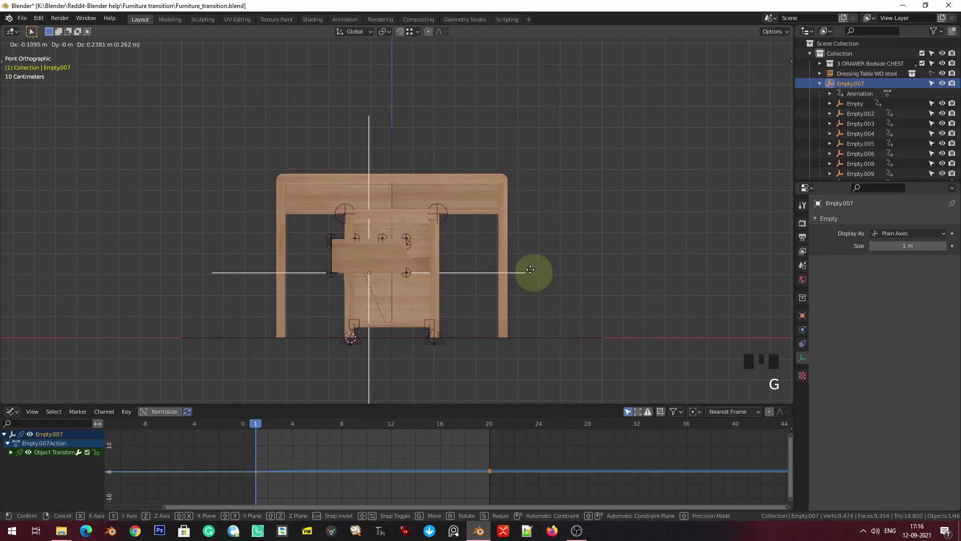
{"action": "right_click", "coordinate": [349, 235]}
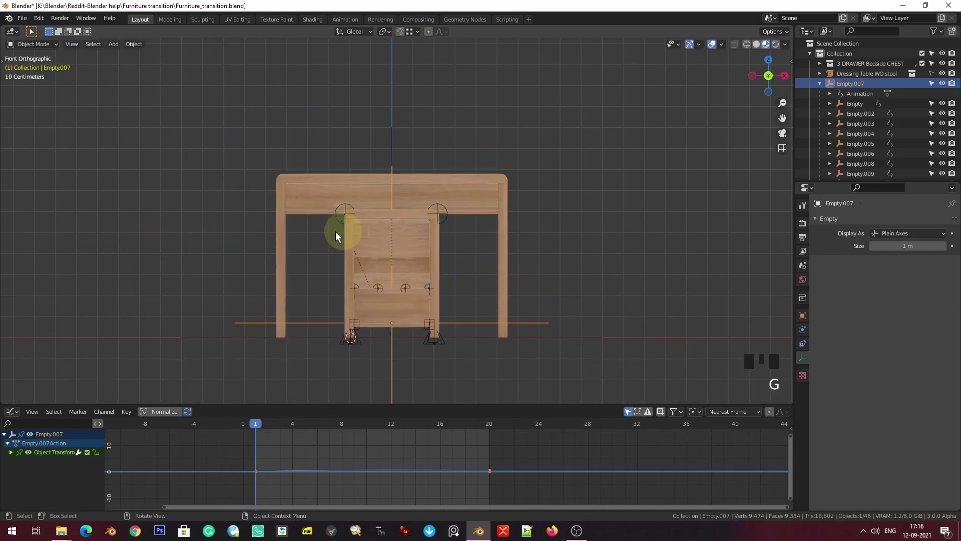
{"action": "key", "text": "g"}
{"action": "right_click", "coordinate": [189, 203]}
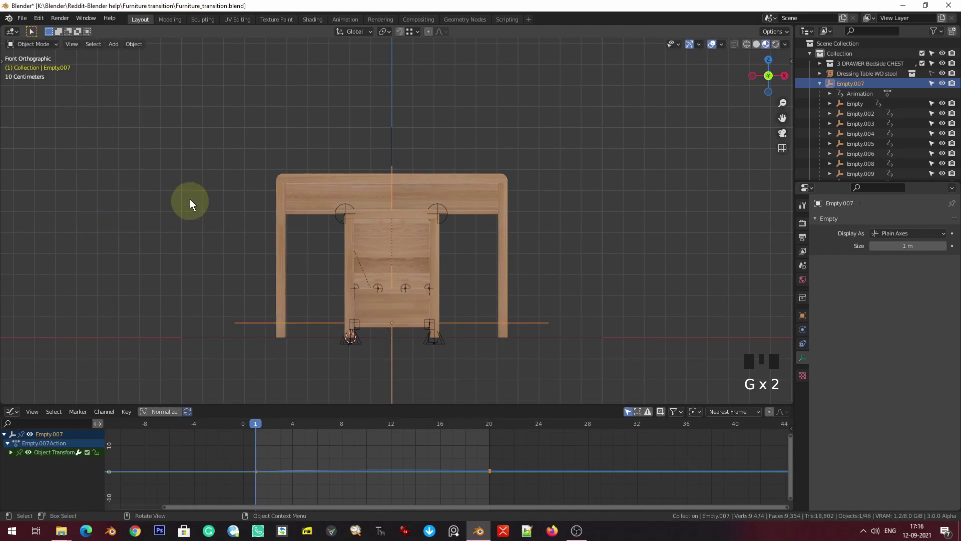
{"action": "key", "text": "g"}
{"action": "left_click", "coordinate": [228, 201]}
{"action": "middle_click_drag", "start_coordinate": [227, 201], "coordinate": [325, 204]}
{"action": "scroll", "coordinate": [318, 307], "scroll_direction": "up", "scroll_amount": 2}
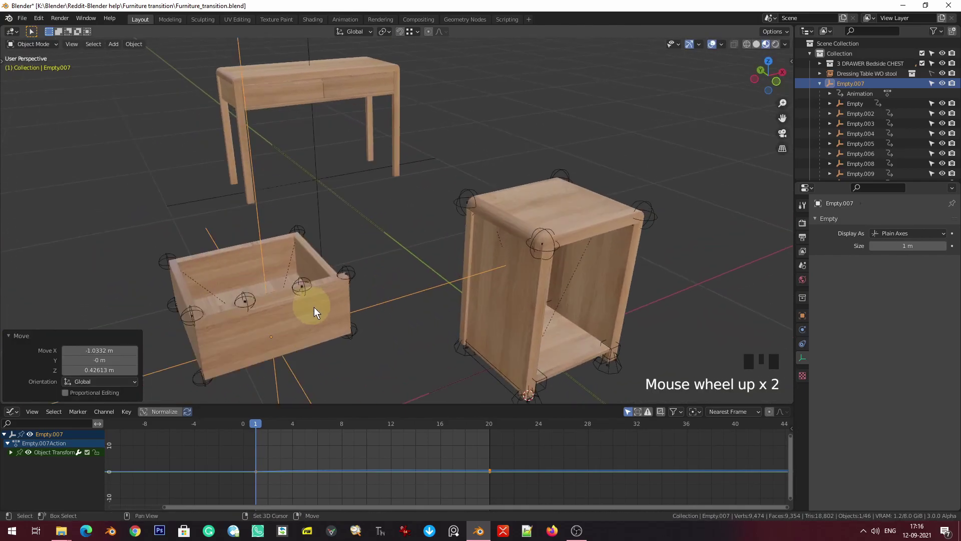
{"action": "middle_click_drag", "start_coordinate": [311, 304], "coordinate": [426, 293], "text": "shift"}
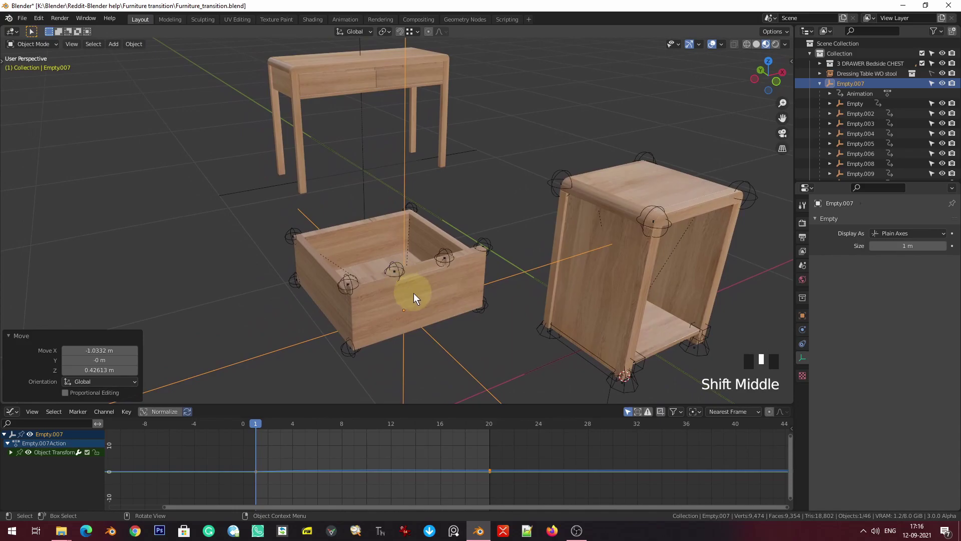
{"action": "key", "text": "ctrl+z"}
- Collapse Empty.007 in the outliner and select its entire hierarchy, including the drawer and its child empties
{"action": "middle_click_drag", "start_coordinate": [431, 308], "coordinate": [490, 268]}
{"action": "key", "text": "KP_1"}
{"action": "key", "text": "KP_Decimal"}
{"action": "scroll", "coordinate": [518, 209], "scroll_direction": "up", "scroll_amount": 1}
{"action": "middle_click_drag", "start_coordinate": [597, 253], "coordinate": [552, 264]}
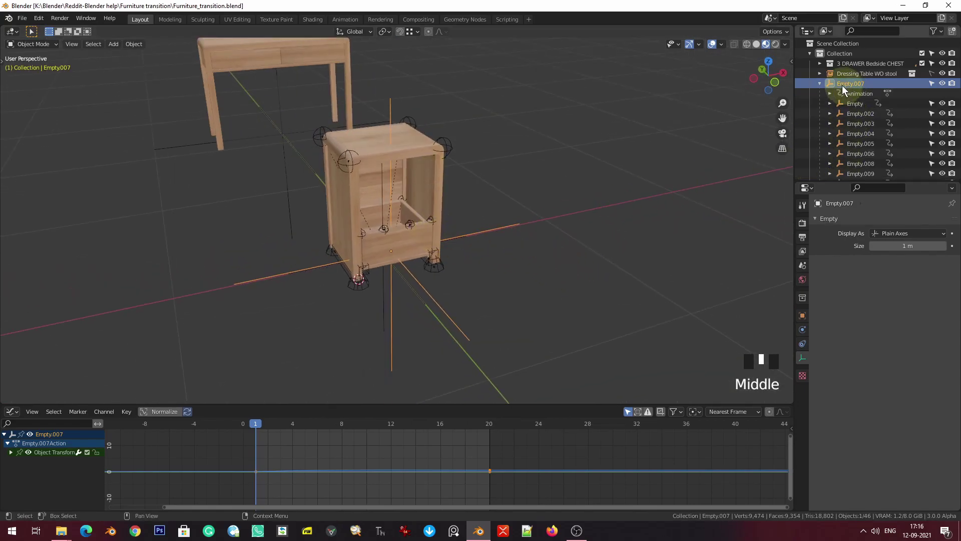
{"action": "left_click", "coordinate": [819, 83]}
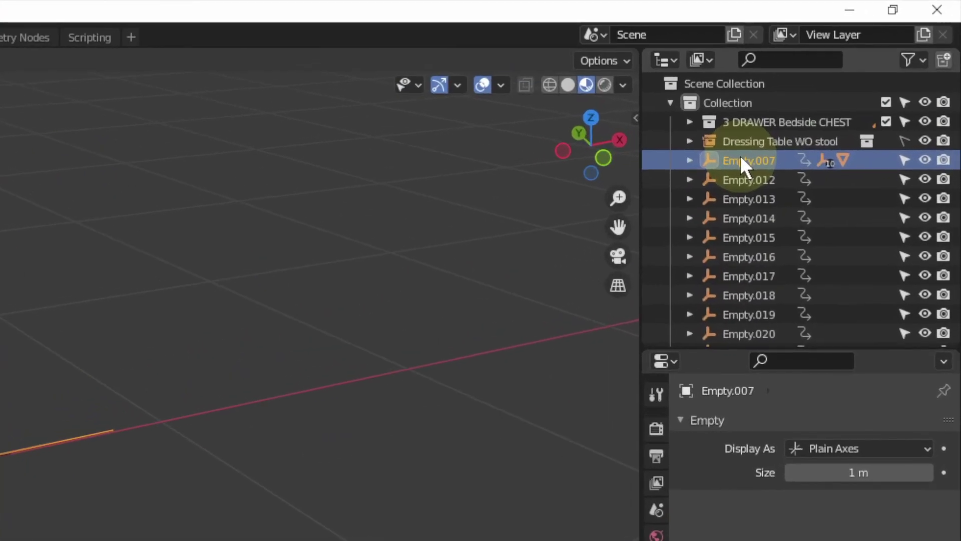
{"action": "right_click", "coordinate": [846, 83]}
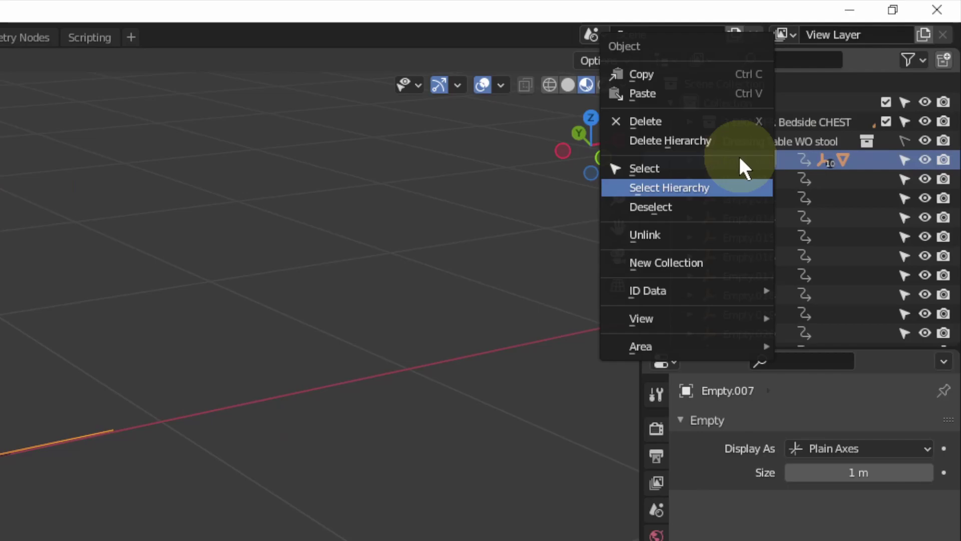
{"action": "left_click", "coordinate": [710, 186]}
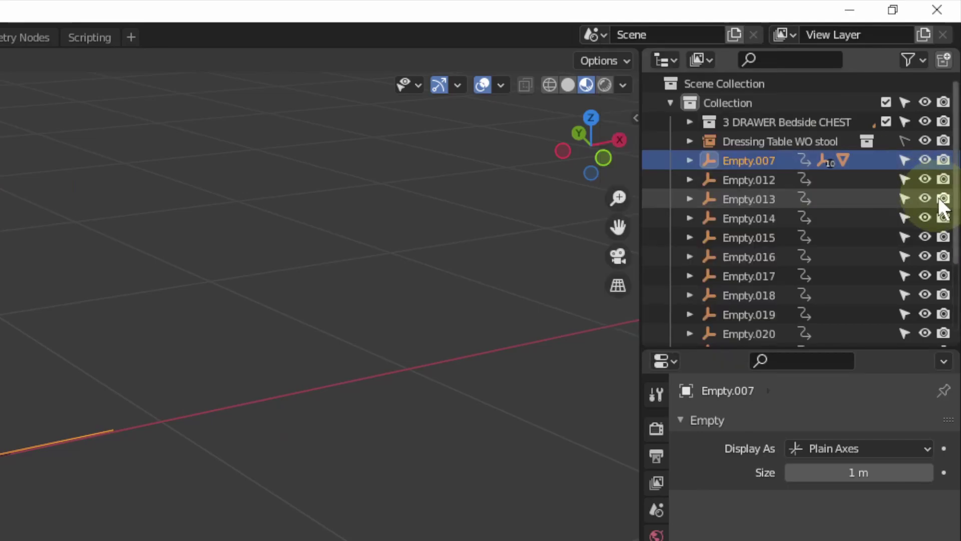
{"action": "right_click", "coordinate": [763, 160]}
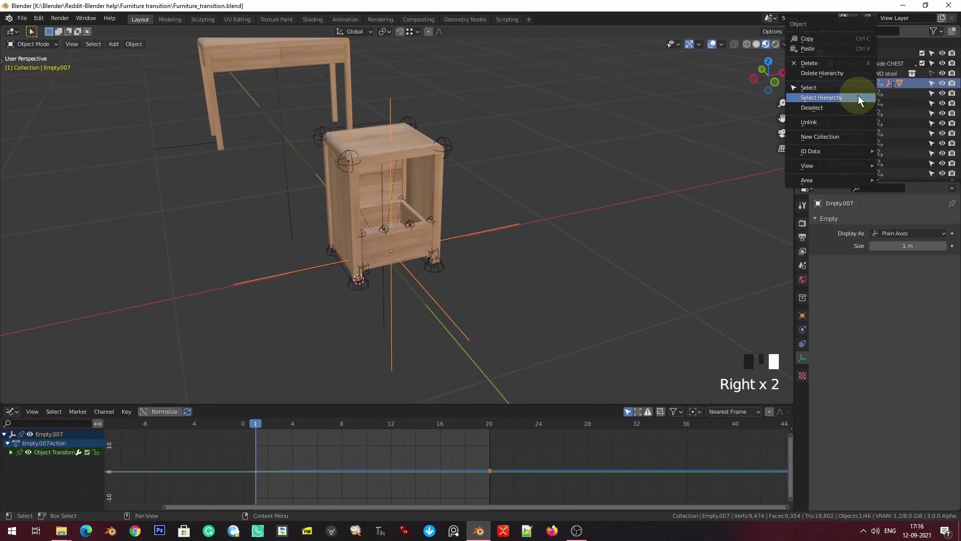
{"action": "left_click", "coordinate": [858, 96]}
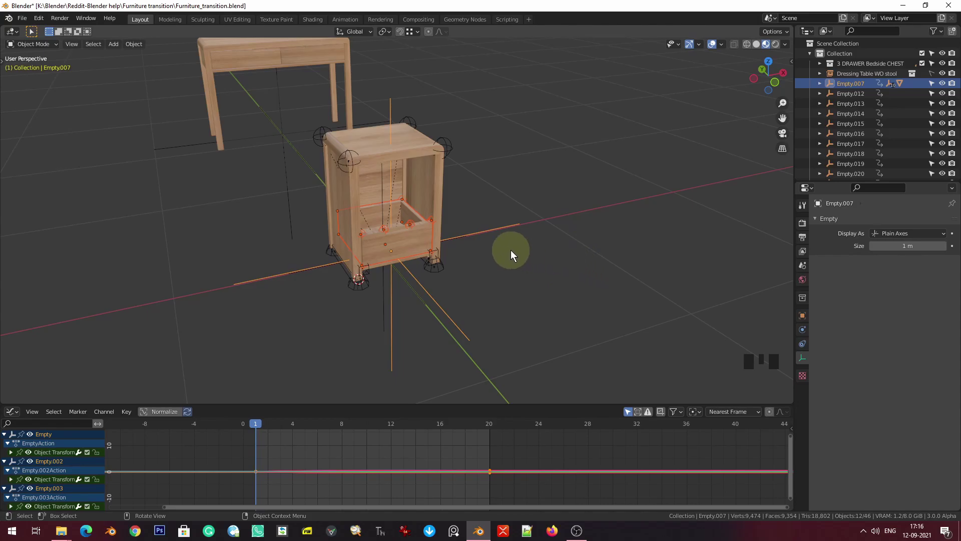
- Duplicate the selected drawer hierarchy in front view and place the copy about 0.22 m higher along Z
{"action": "key", "text": "KP_1"}
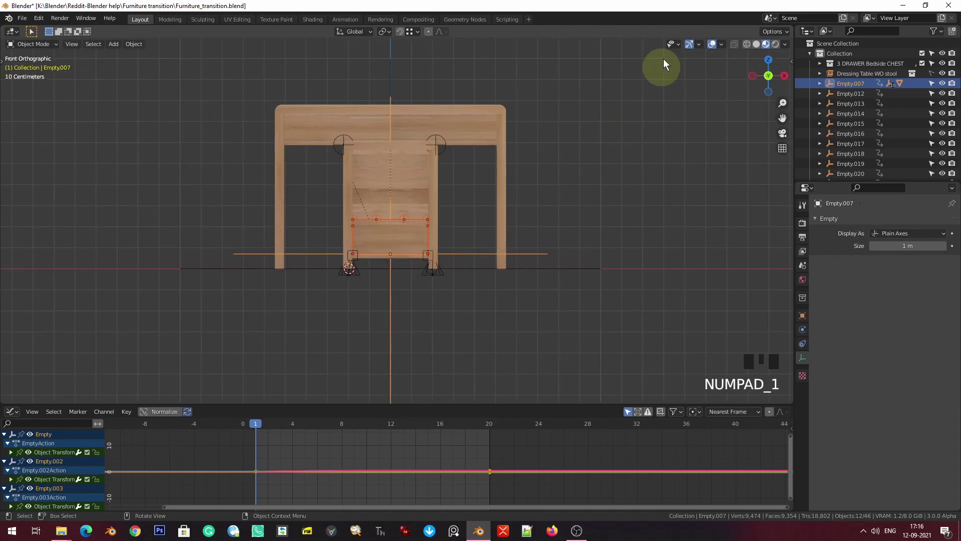
{"action": "scroll", "coordinate": [547, 166], "scroll_direction": "up", "scroll_amount": 4}
{"action": "middle_click_drag", "start_coordinate": [441, 201], "coordinate": [409, 292], "text": "shift"}
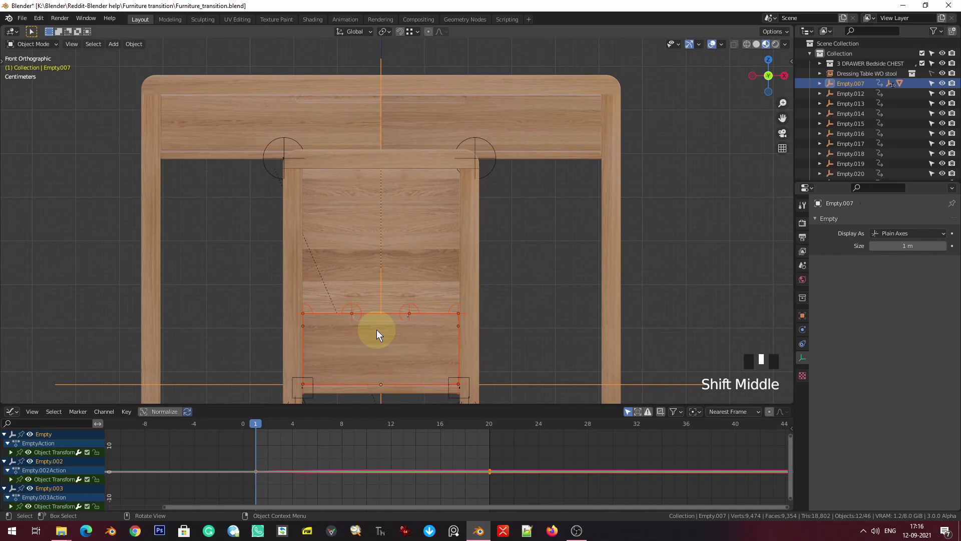
{"action": "key", "text": "shift"}
{"action": "key", "text": "shift+d"}
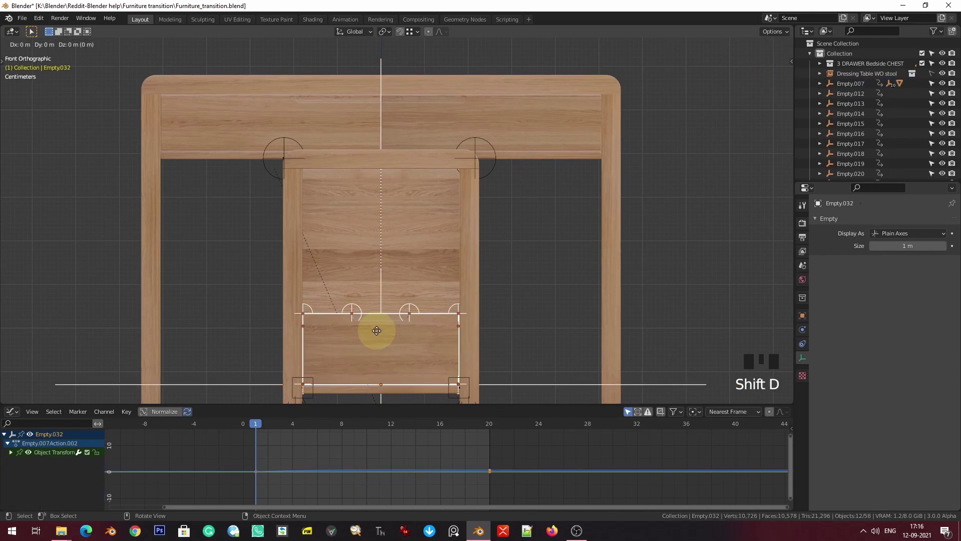
{"action": "key", "text": "z"}
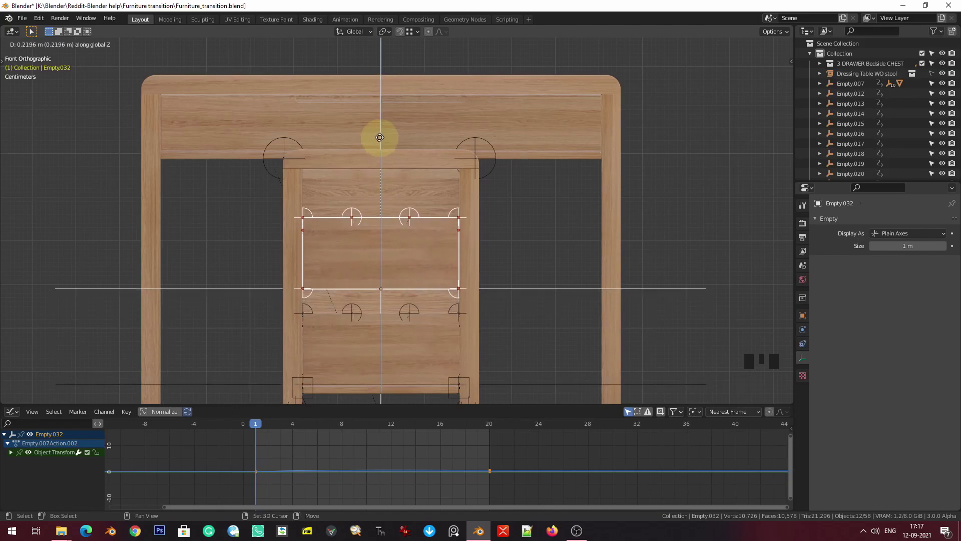
{"action": "left_click", "coordinate": [407, 276]}
- Switch to solid shading and lower the copied drawer about 0.058 m along Z onto the bottom drawer
{"action": "scroll", "coordinate": [415, 323], "scroll_direction": "up", "scroll_amount": 2}
{"action": "middle_click_drag", "start_coordinate": [415, 322], "coordinate": [414, 173], "text": "shift"}
{"action": "key", "text": "z"}
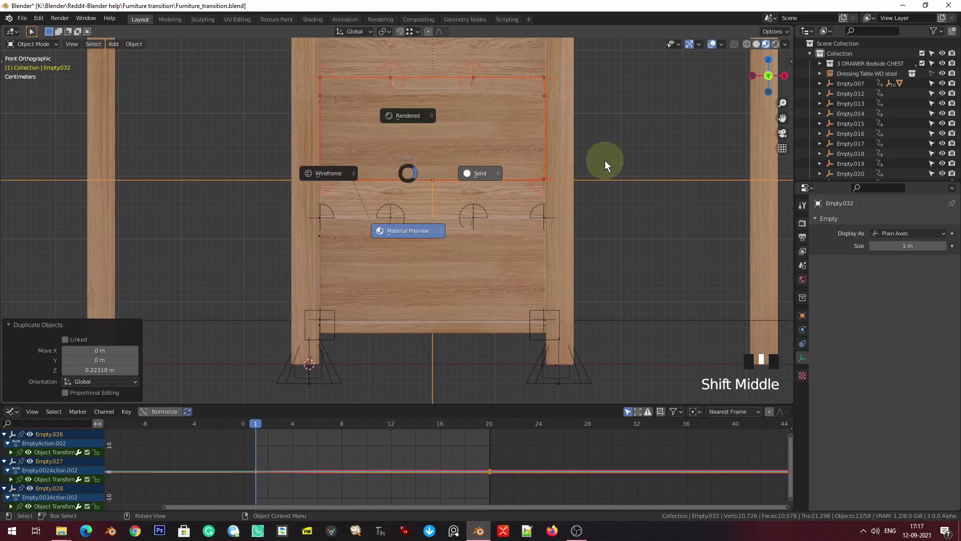
{"action": "scroll", "coordinate": [431, 193], "scroll_direction": "up", "scroll_amount": 4}
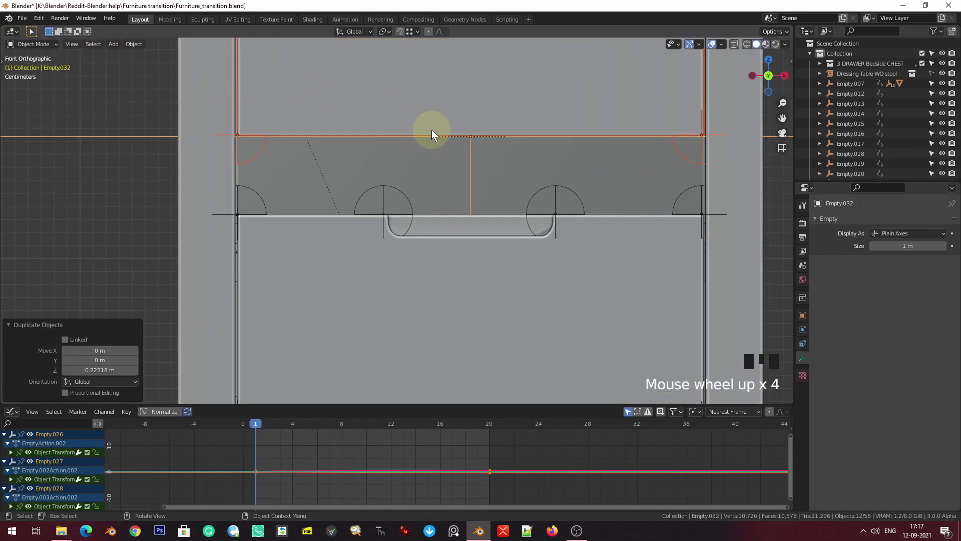
{"action": "key", "text": "g"}
{"action": "key", "text": "x"}
{"action": "key", "text": "z"}
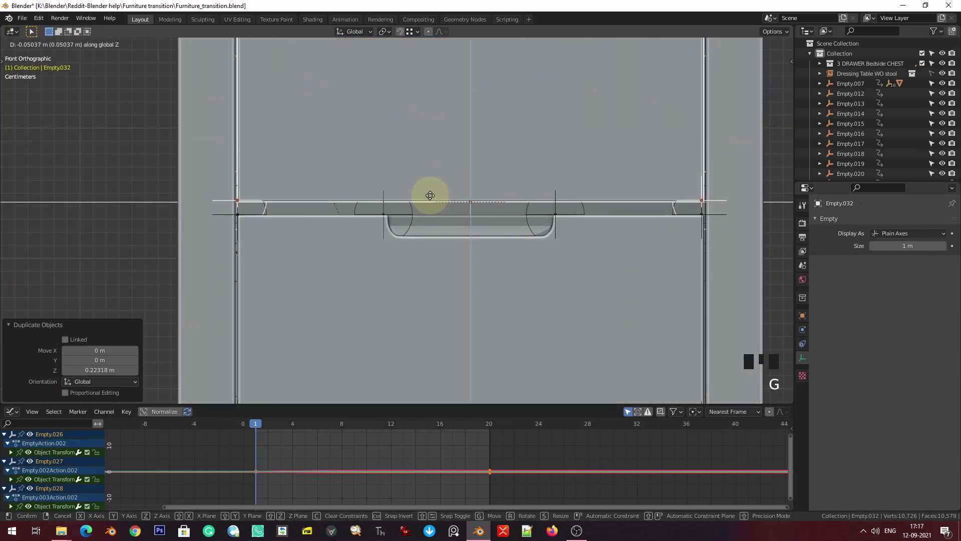
{"action": "left_click", "coordinate": [435, 287]}
{"action": "scroll", "coordinate": [435, 288], "scroll_direction": "down", "scroll_amount": 6}
{"action": "middle_click_drag", "start_coordinate": [447, 265], "coordinate": [411, 270], "text": "shift"}
{"action": "scroll", "coordinate": [418, 291], "scroll_direction": "up", "scroll_amount": 2}
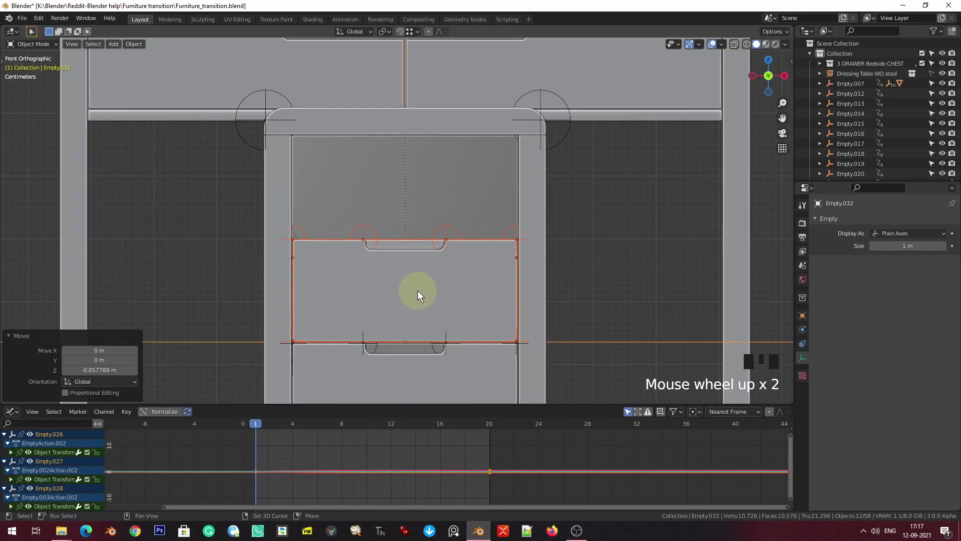
- Duplicate the middle drawer hierarchy and place the copy about 0.164 m higher along Z as the top drawer
{"action": "key", "text": "shift+d"}
{"action": "key", "text": "z"}
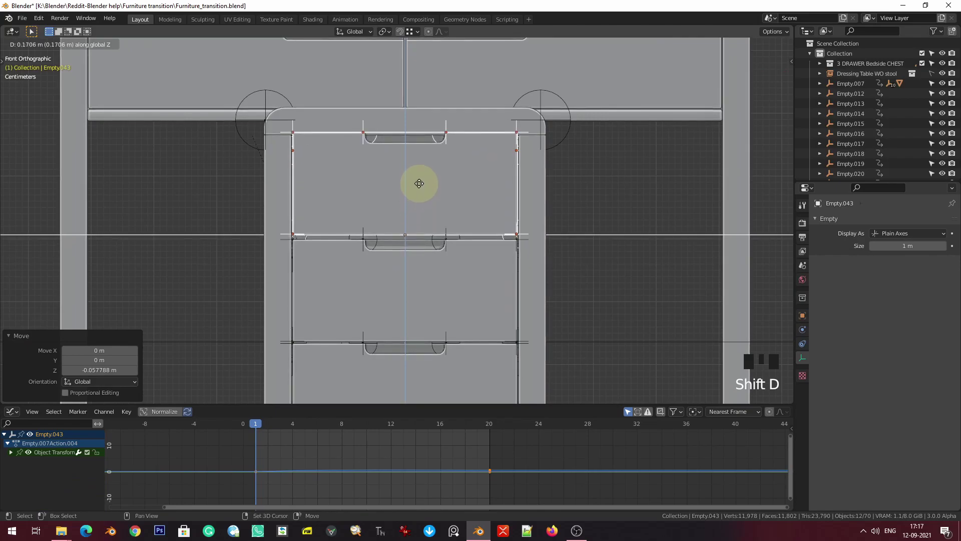
{"action": "left_click", "coordinate": [423, 226]}
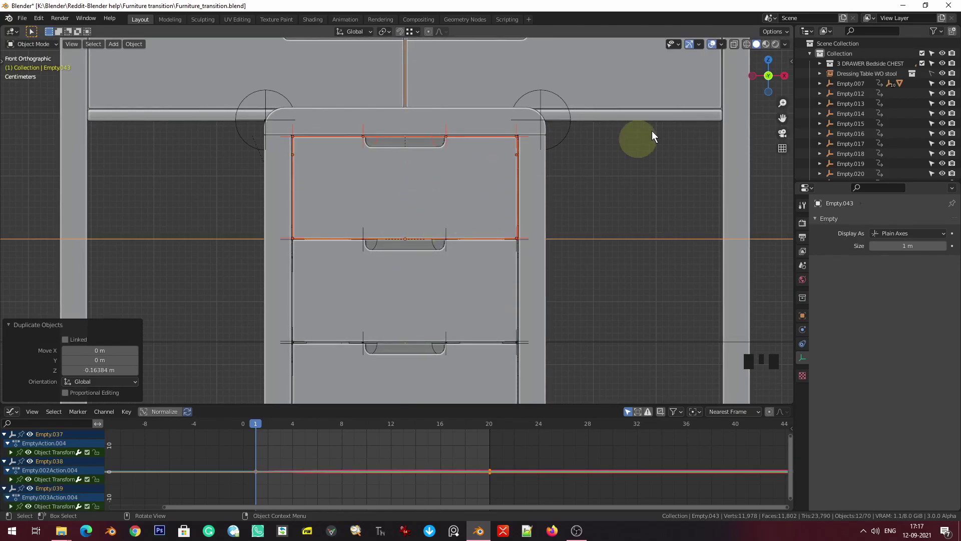
- Hide the overlays and switch the viewport shading back to Material Preview with the whole chest in view
{"action": "left_click", "coordinate": [713, 45]}
{"action": "scroll", "coordinate": [442, 244], "scroll_direction": "down", "scroll_amount": 4}
{"action": "middle_click_drag", "start_coordinate": [441, 244], "coordinate": [496, 270]}
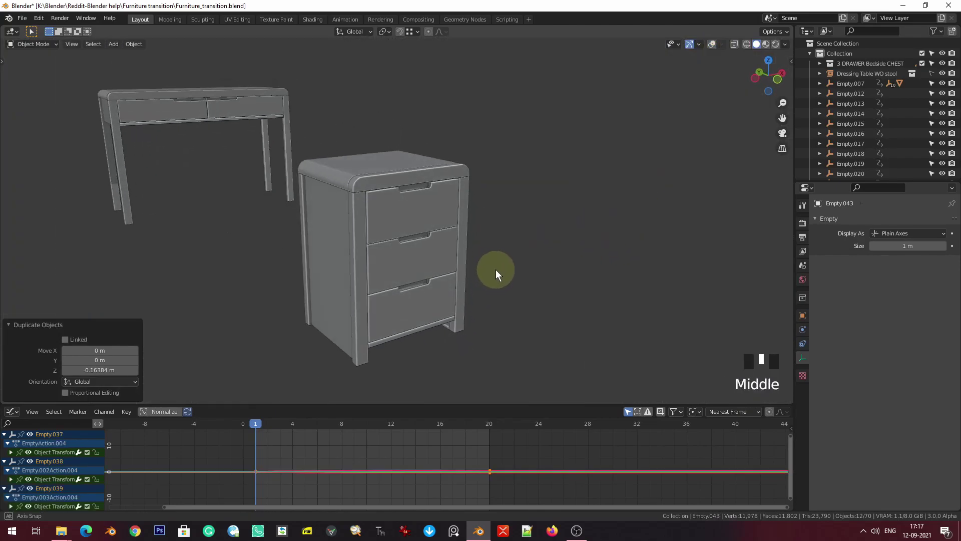
{"action": "key", "text": "z"}
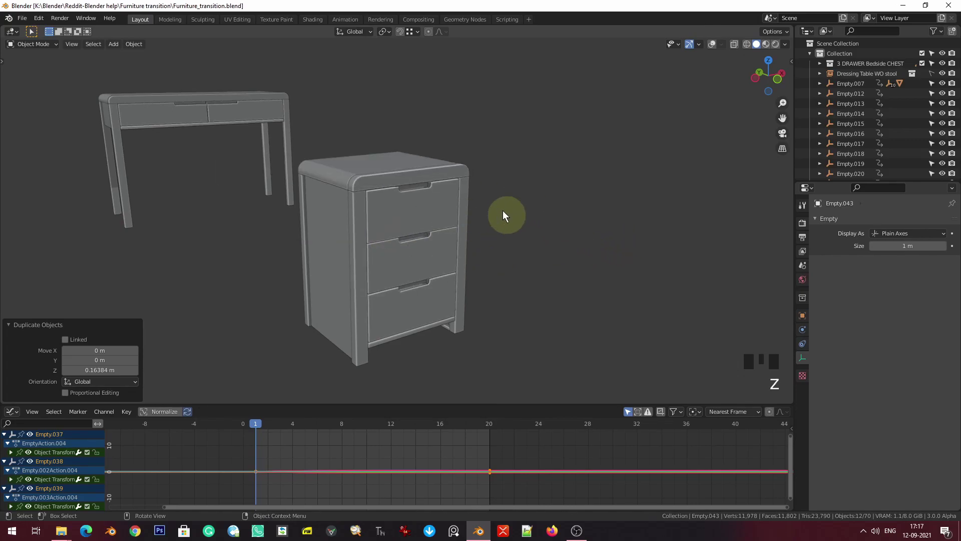
{"action": "key", "text": "z"}
{"action": "mouse_move", "coordinate": [511, 302]}
{"action": "middle_mouse_down"}
{"action": "mouse_move", "coordinate": [472, 297]}
{"action": "mouse_move", "coordinate": [527, 278]}
{"action": "mouse_move", "coordinate": [497, 307]}
{"action": "middle_mouse_up"}
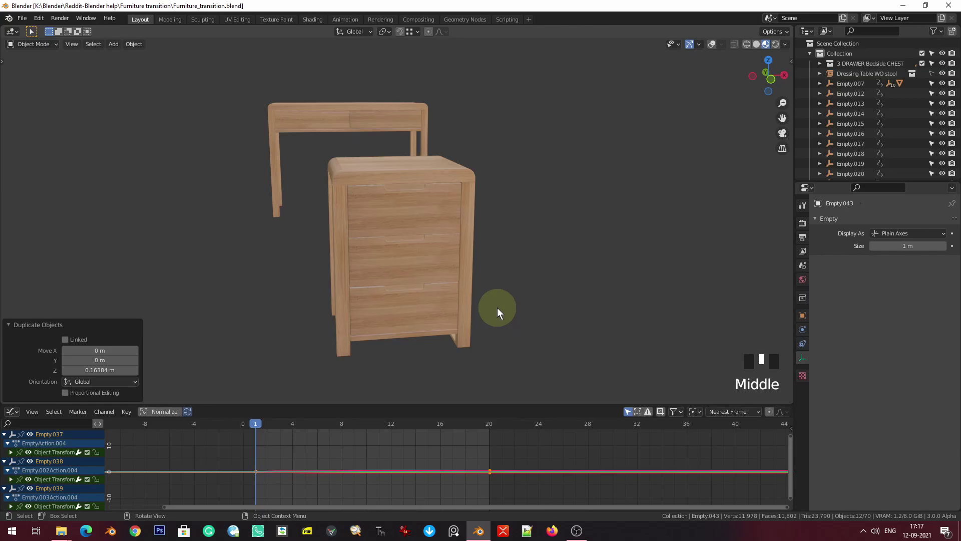
{"action": "scroll", "coordinate": [497, 307], "scroll_direction": "down", "scroll_amount": 3}
{"action": "middle_click_drag", "start_coordinate": [490, 272], "coordinate": [517, 267]}
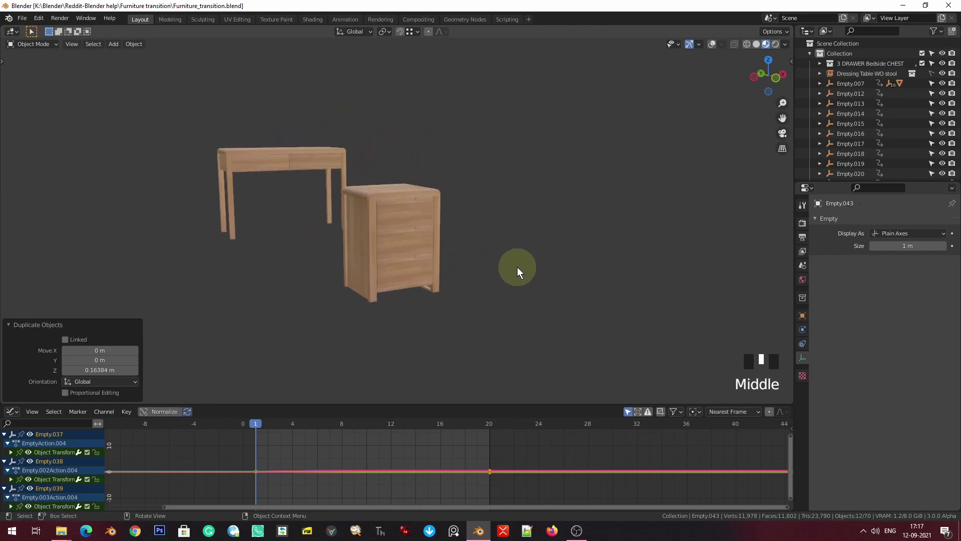
- Play the transition to examine the duplicated drawers, return to frame 1, and show the overlays
{"action": "key", "text": "space"}
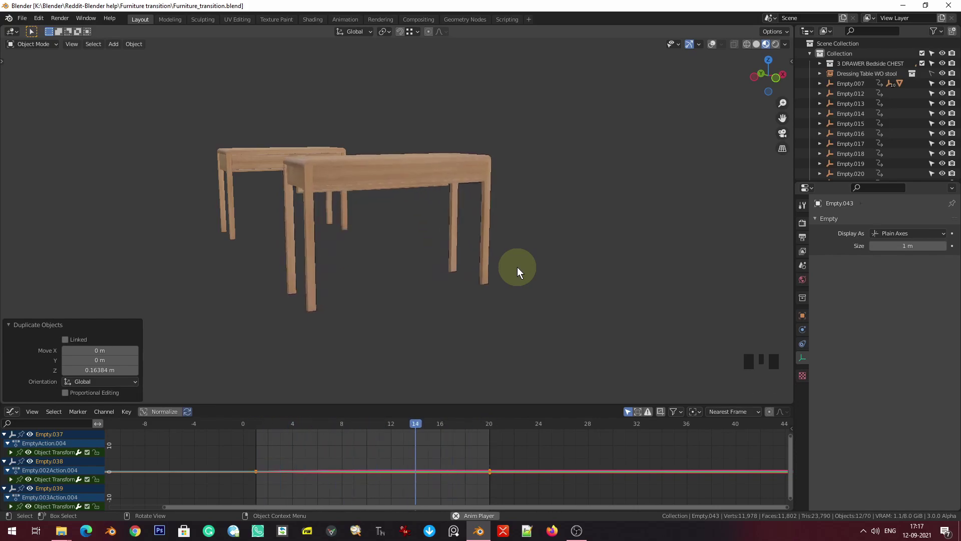
{"action": "key", "text": "space"}
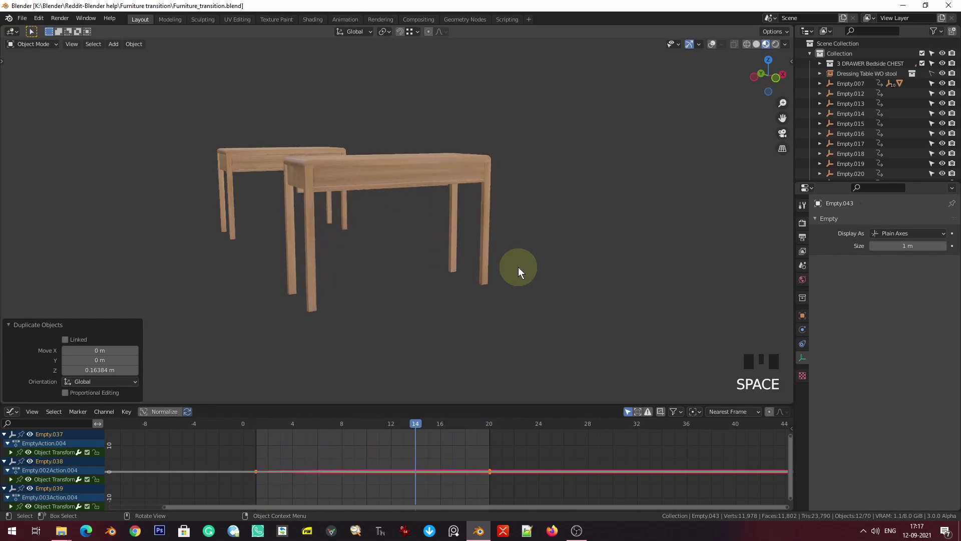
{"action": "key", "text": "shift+Left"}
{"action": "middle_click_drag", "start_coordinate": [518, 266], "coordinate": [536, 235]}
{"action": "left_click", "coordinate": [711, 44]}
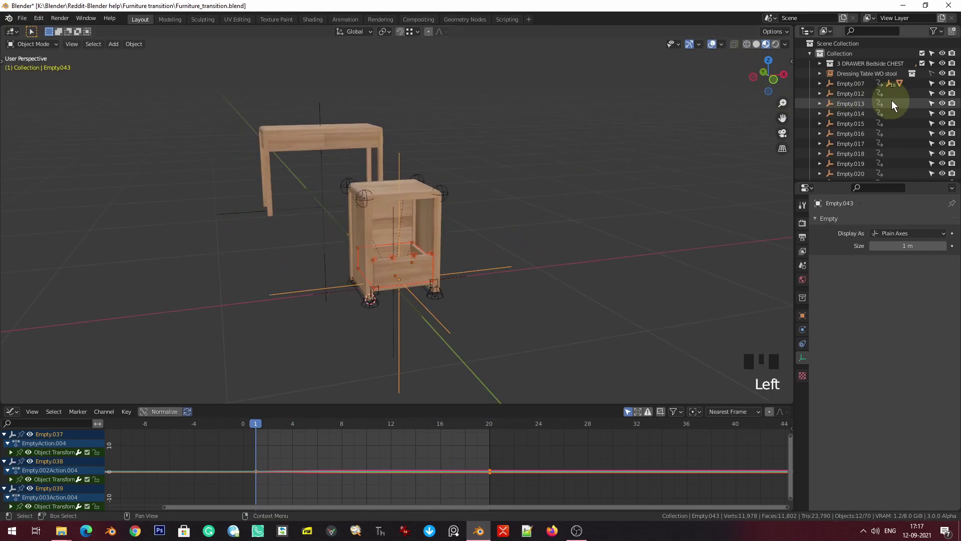
- Examine the selected drawer's position inside the chest at frame 1, both from the front and at an angle
{"action": "scroll", "coordinate": [889, 103], "scroll_direction": "down", "scroll_amount": 3}
{"action": "scroll", "coordinate": [468, 282], "scroll_direction": "up", "scroll_amount": 1}
{"action": "scroll", "coordinate": [468, 282], "scroll_direction": "up", "scroll_amount": 3}
{"action": "middle_click_drag", "start_coordinate": [482, 280], "coordinate": [514, 245], "text": "shift"}
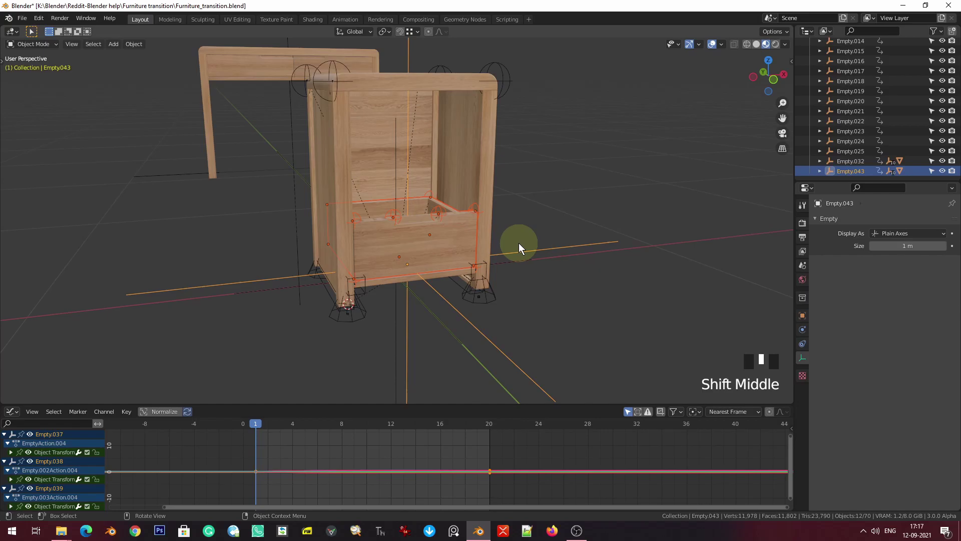
{"action": "key", "text": "KP_1"}
{"action": "key", "text": "KP_Decimal"}
{"action": "scroll", "coordinate": [513, 239], "scroll_direction": "up", "scroll_amount": 3}
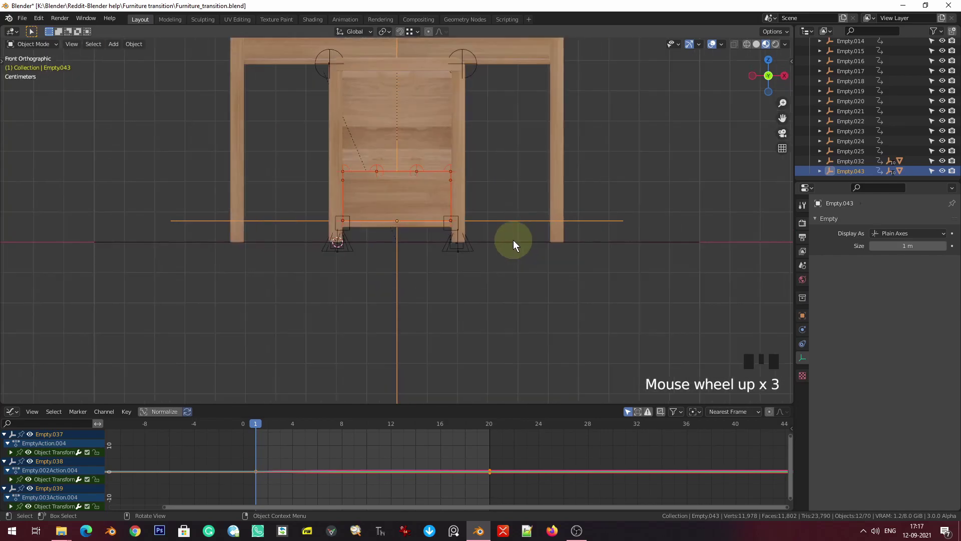
{"action": "scroll", "coordinate": [513, 239], "scroll_direction": "up", "scroll_amount": 3}
{"action": "middle_click_drag", "start_coordinate": [455, 155], "coordinate": [475, 309], "text": "shift"}
{"action": "scroll", "coordinate": [440, 289], "scroll_direction": "down", "scroll_amount": 5}
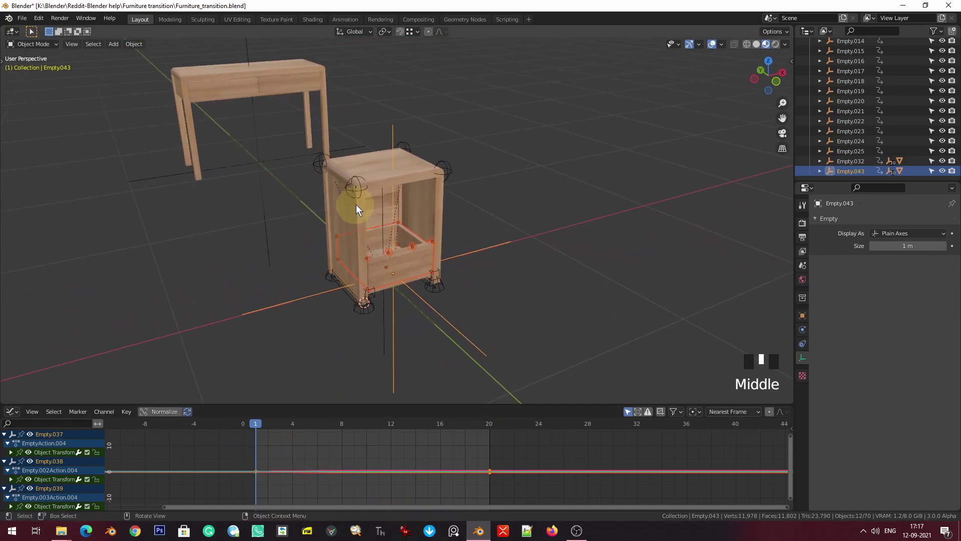
{"action": "middle_click_drag", "start_coordinate": [408, 277], "coordinate": [455, 274]}
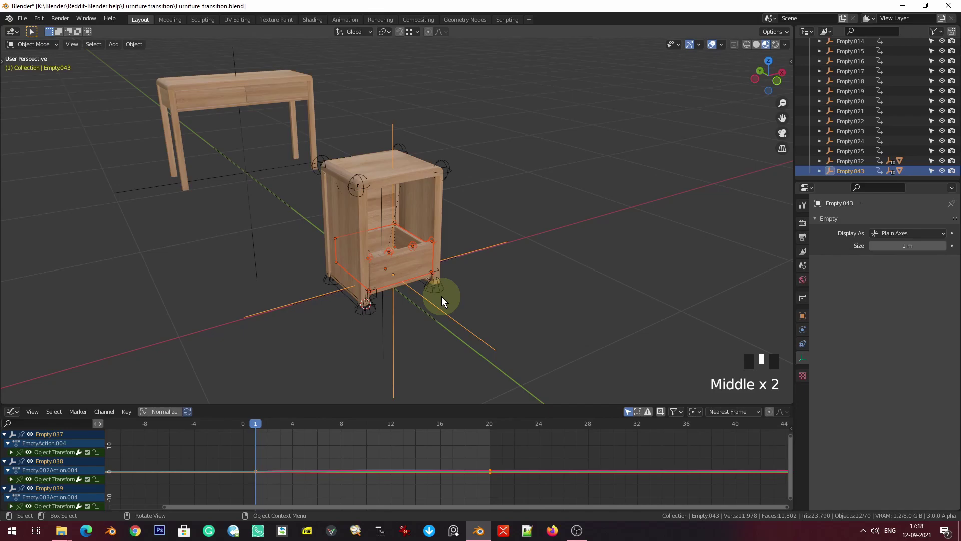
- Compare the selected drawer's placement in front view between frame 20 and frame 1
{"action": "key", "text": "KP_1"}
{"action": "key", "text": "KP_Decimal"}
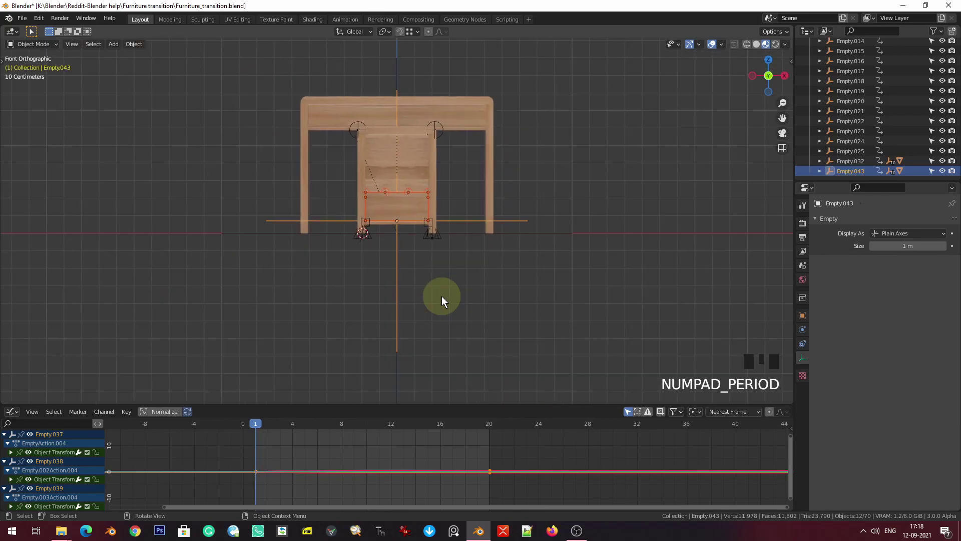
{"action": "scroll", "coordinate": [466, 228], "scroll_direction": "up", "scroll_amount": 4}
{"action": "middle_click_drag", "start_coordinate": [467, 234], "coordinate": [457, 290], "text": "shift"}
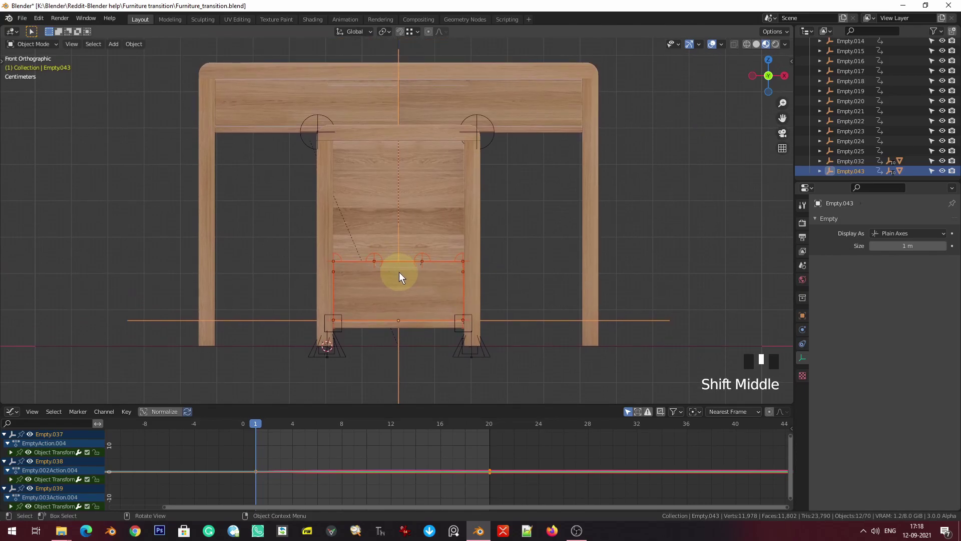
{"action": "key", "text": "shift+Right"}
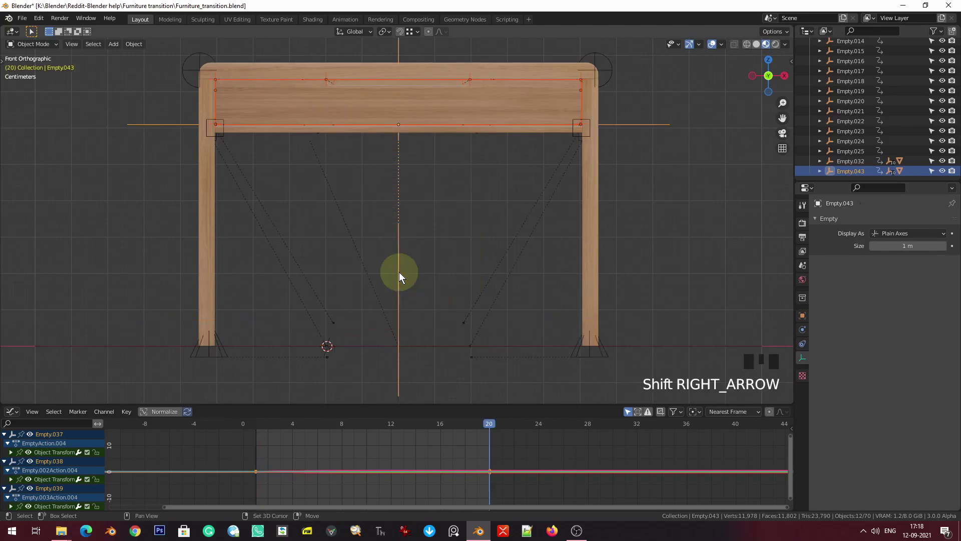
{"action": "key", "text": "shift+Left"}
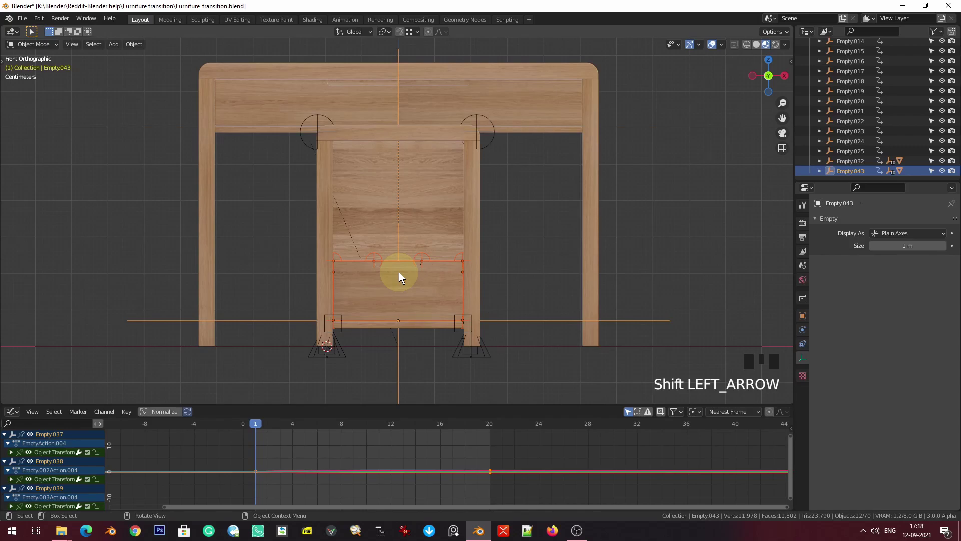
- Raise the selected drawer about 0.327 m along Z into the top opening of the chest at frame 1
{"action": "key", "text": "g"}
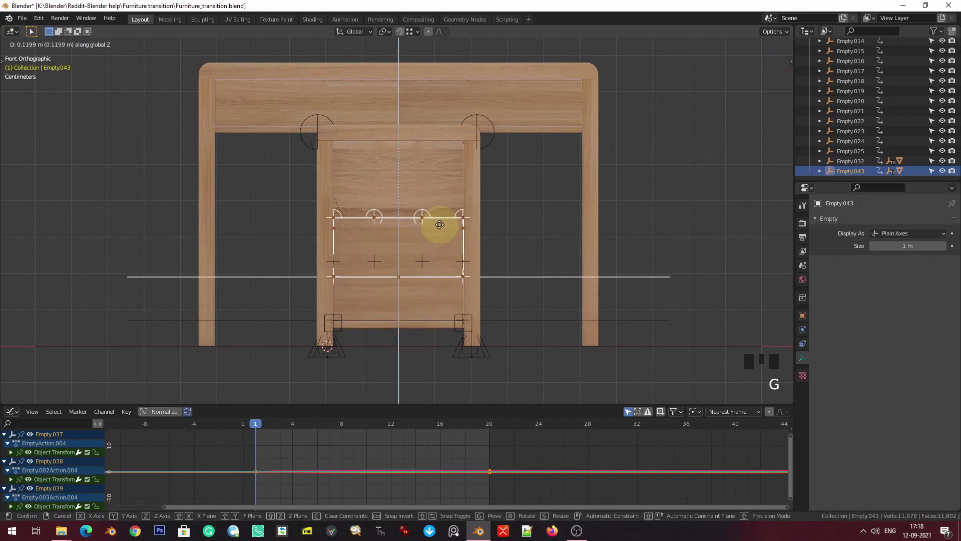
{"action": "left_click", "coordinate": [439, 120]}
{"action": "scroll", "coordinate": [438, 119], "scroll_direction": "up", "scroll_amount": 4}
{"action": "middle_click_drag", "start_coordinate": [436, 119], "coordinate": [441, 231], "text": "shift"}
{"action": "scroll", "coordinate": [420, 240], "scroll_direction": "up", "scroll_amount": 1}
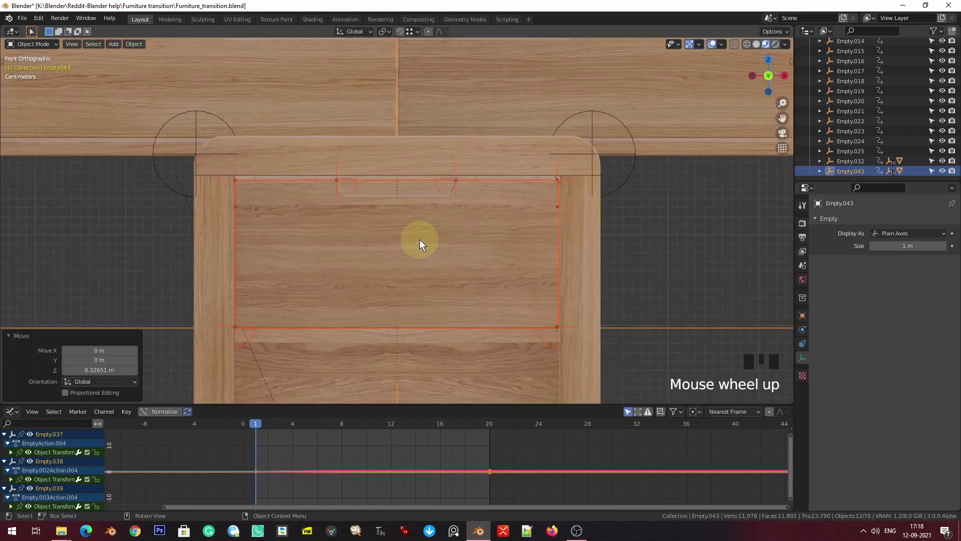
- Nudge the top drawer's empties slightly up along Z and insert a location keyframe for Empty.043 at frame 1
{"action": "key", "text": "g"}
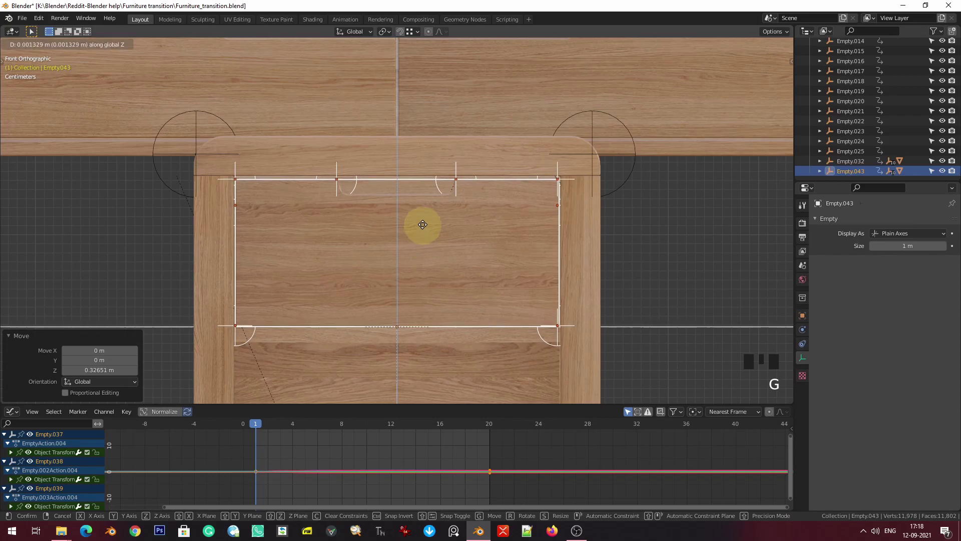
{"action": "right_click", "coordinate": [426, 216]}
{"action": "left_click", "coordinate": [713, 338]}
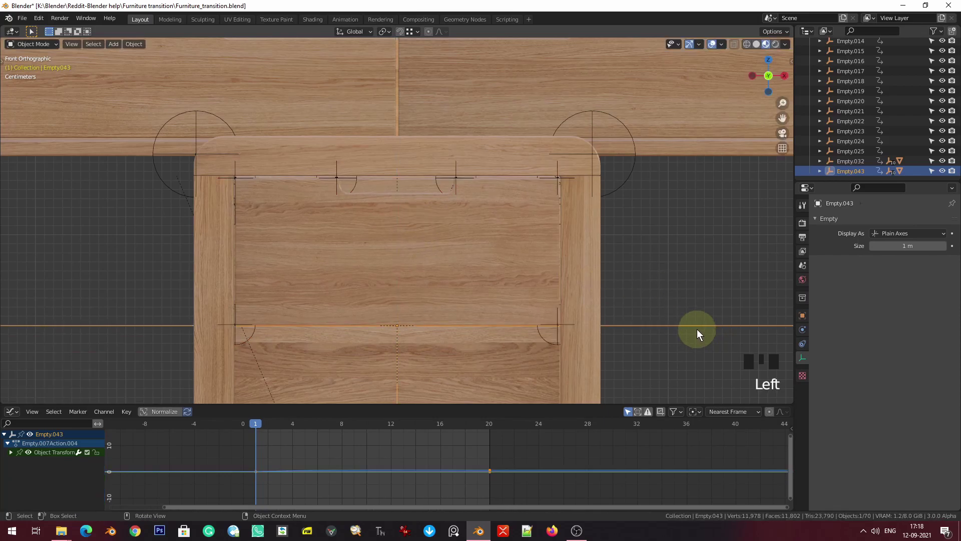
{"action": "key", "text": "i"}
{"action": "left_click", "coordinate": [698, 326]}
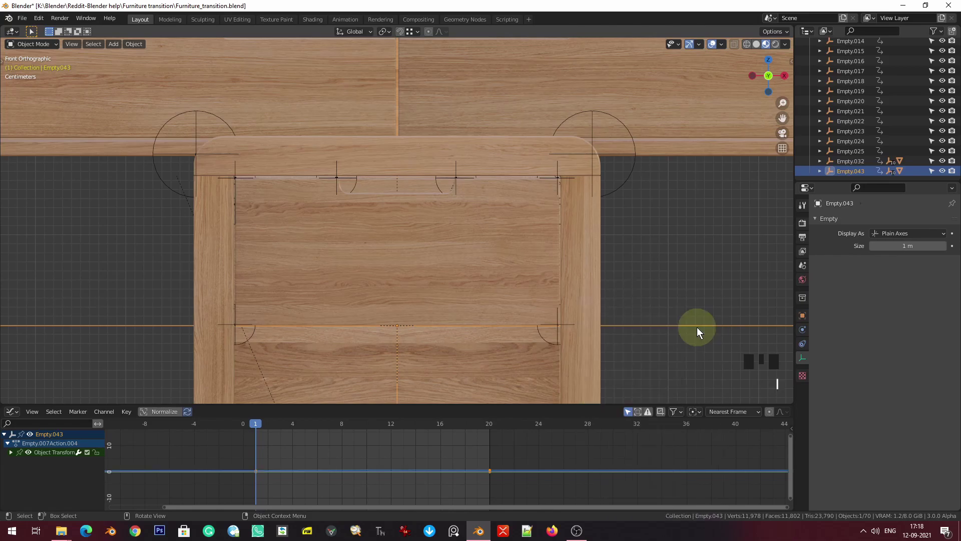
- Play the cabinet-to-desk transition in perspective view and return to the first frame
{"action": "scroll", "coordinate": [697, 326], "scroll_direction": "down", "scroll_amount": 8}
{"action": "middle_click_drag", "start_coordinate": [694, 324], "coordinate": [508, 325]}
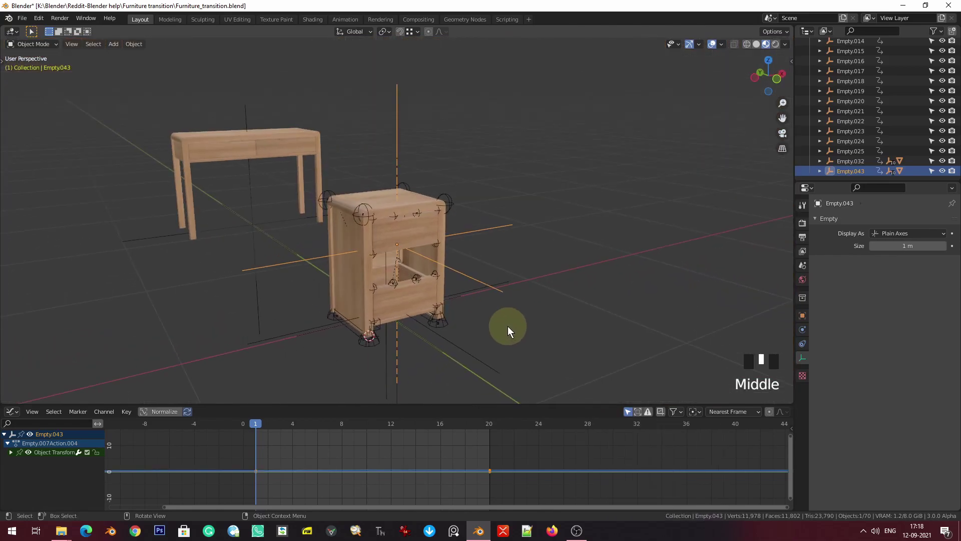
{"action": "key", "text": "shift+Left"}
{"action": "key", "text": "space"}
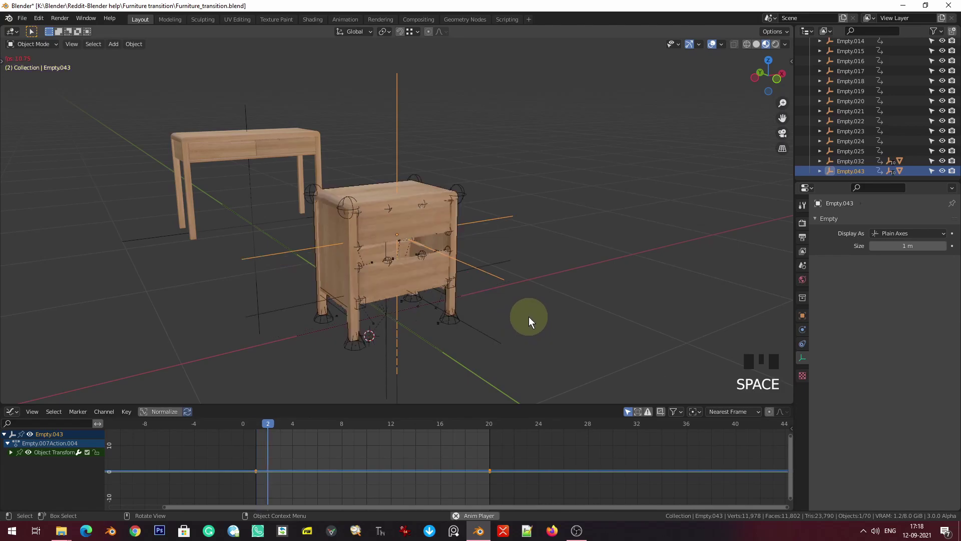
{"action": "key", "text": "space"}
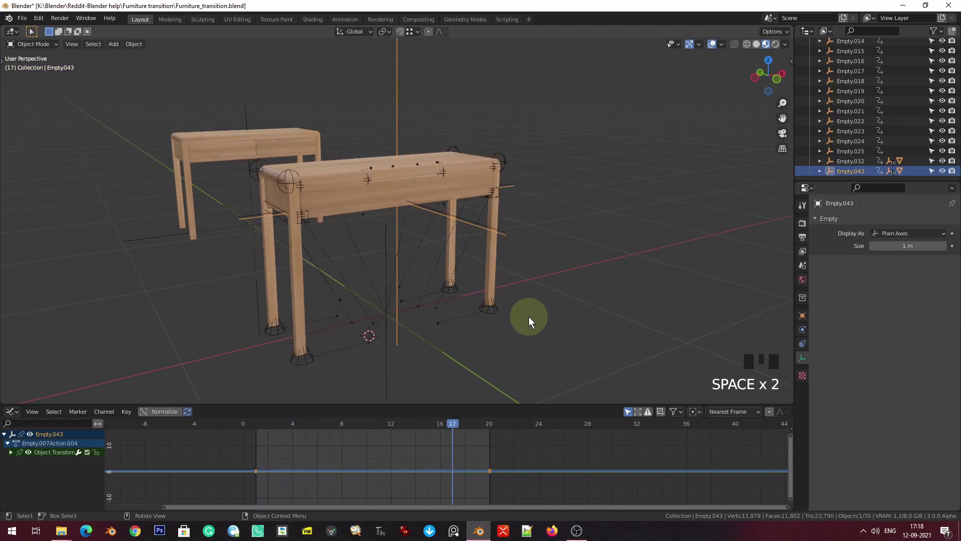
{"action": "key", "text": "shift+Left"}
- Move Empty.032 up about 0.163 m along Z in front view so its drawer fills the middle gap of the cabinet
{"action": "scroll", "coordinate": [507, 314], "scroll_direction": "up", "scroll_amount": 4}
{"action": "middle_click_drag", "start_coordinate": [507, 314], "coordinate": [669, 282], "text": "shift"}
{"action": "middle_click_drag", "start_coordinate": [587, 256], "coordinate": [537, 306]}
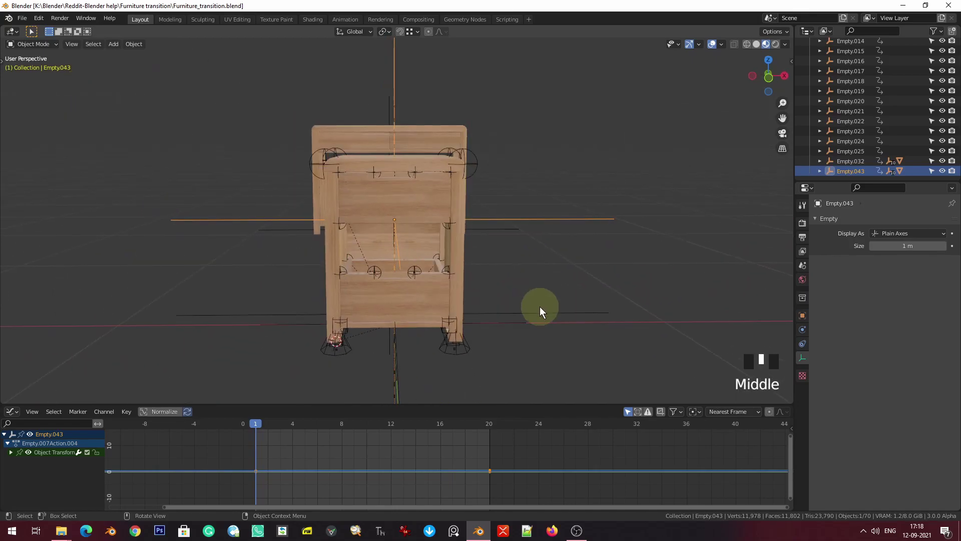
{"action": "left_click", "coordinate": [564, 312]}
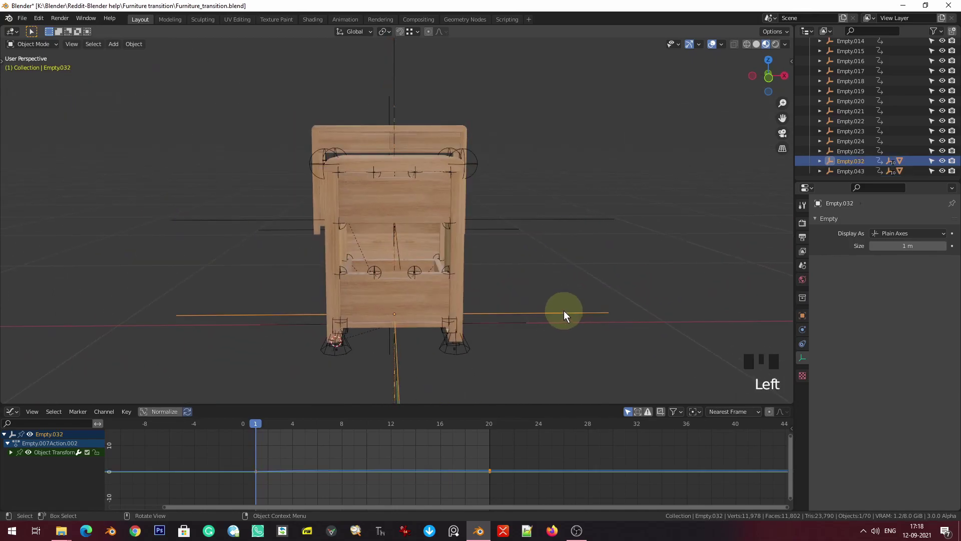
{"action": "key", "text": "KP_1"}
{"action": "scroll", "coordinate": [573, 296], "scroll_direction": "up", "scroll_amount": 2}
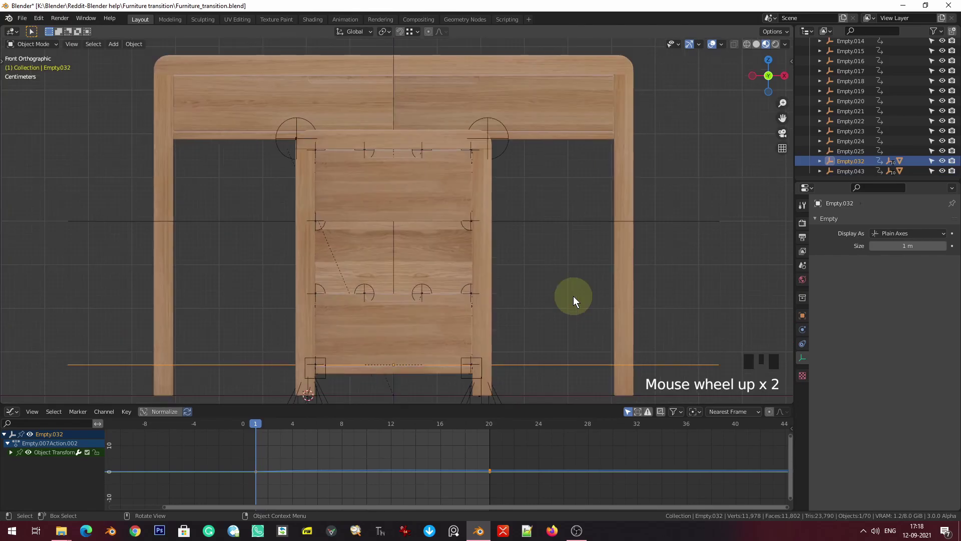
{"action": "key", "text": "z"}
{"action": "key", "text": "g"}
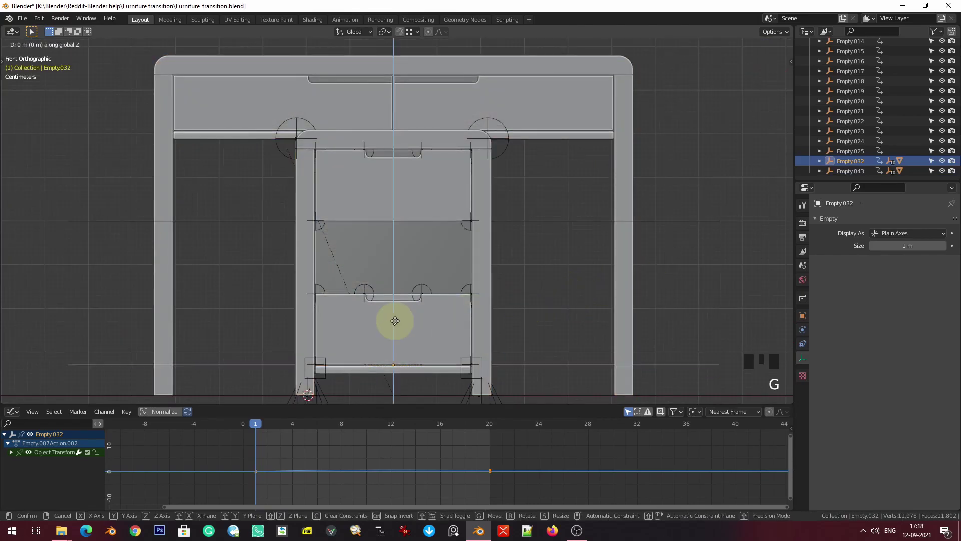
{"action": "left_click", "coordinate": [398, 162]}
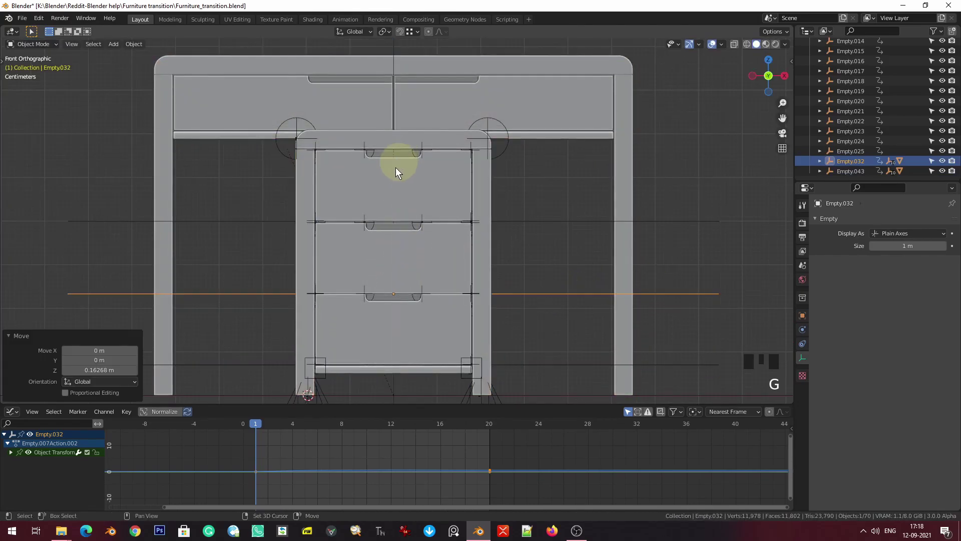
- Fine-tune Empty.032 along Z, about 0.002 m up and 0.0006 m back down, to even out the drawer gaps
{"action": "scroll", "coordinate": [384, 305], "scroll_direction": "up", "scroll_amount": 6}
{"action": "middle_click_drag", "start_coordinate": [383, 306], "coordinate": [455, 206], "text": "shift"}
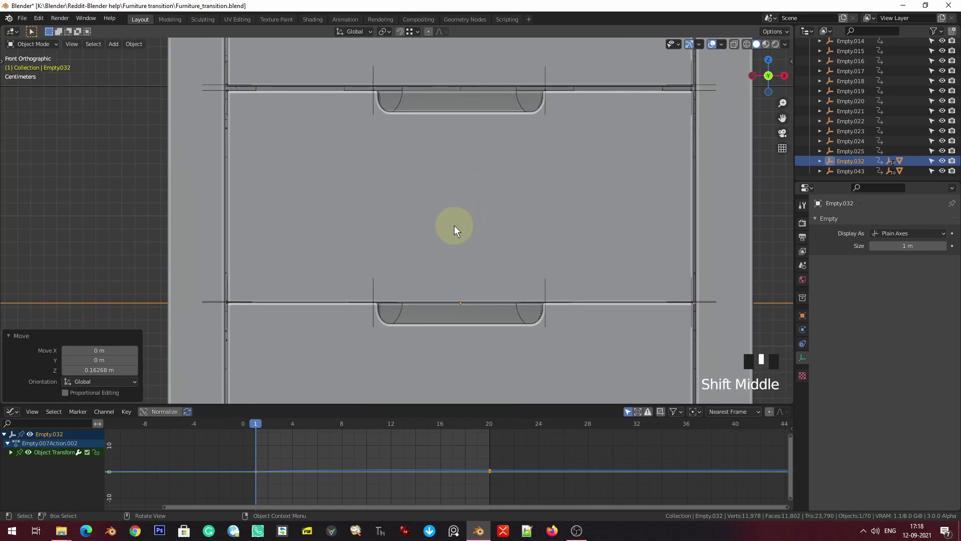
{"action": "key", "text": "g"}
{"action": "key", "text": "z"}
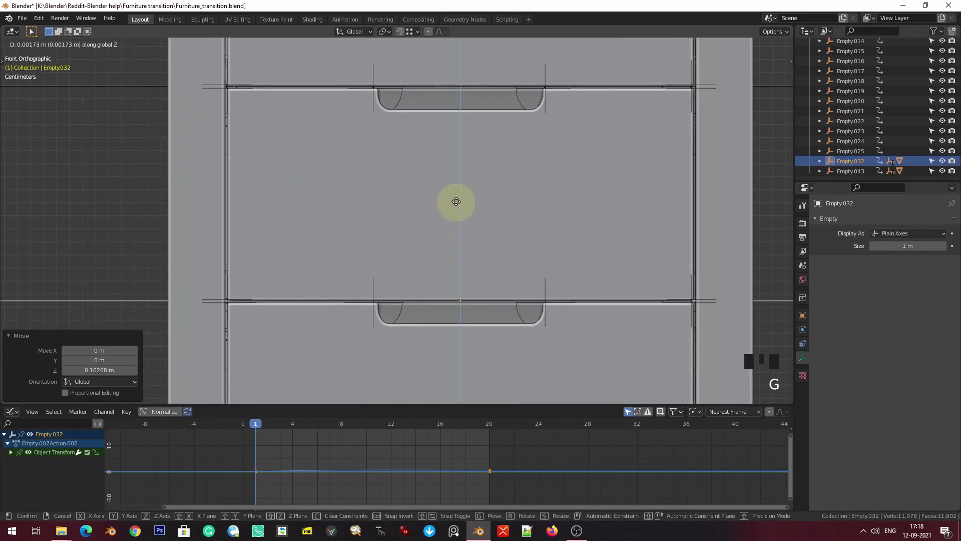
{"action": "left_click", "coordinate": [456, 201]}
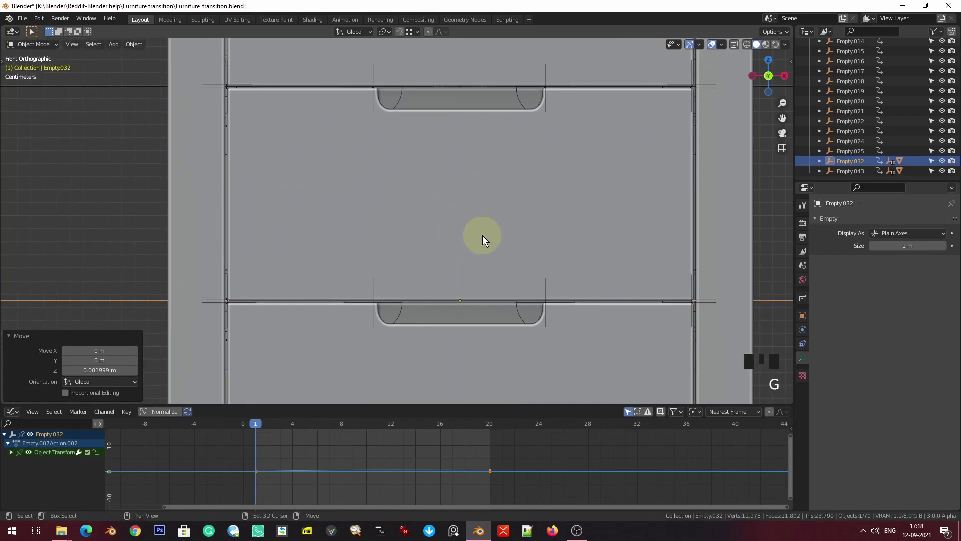
{"action": "key", "text": "g"}
{"action": "middle_click", "coordinate": [494, 211]}
{"action": "key", "text": "Escape"}
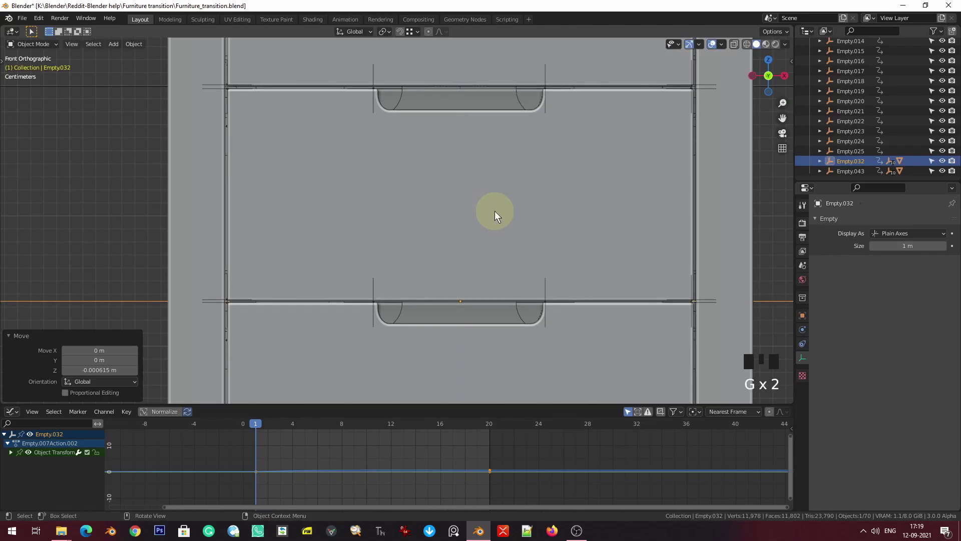
{"action": "key", "text": "z"}
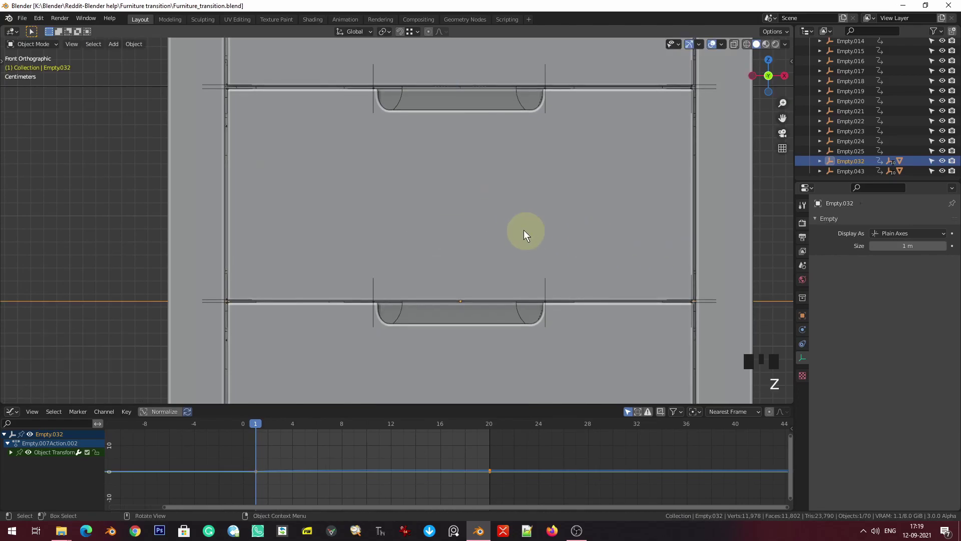
- Hide the viewport overlays, play the transition twice to inspect the drawers, and return to frame 1
{"action": "scroll", "coordinate": [526, 231], "scroll_direction": "down", "scroll_amount": 6}
{"action": "left_click", "coordinate": [712, 45]}
{"action": "scroll", "coordinate": [563, 210], "scroll_direction": "down", "scroll_amount": 3}
{"action": "middle_click_drag", "start_coordinate": [563, 209], "coordinate": [585, 317]}
{"action": "scroll", "coordinate": [571, 270], "scroll_direction": "up", "scroll_amount": 2}
{"action": "key", "text": "space"}
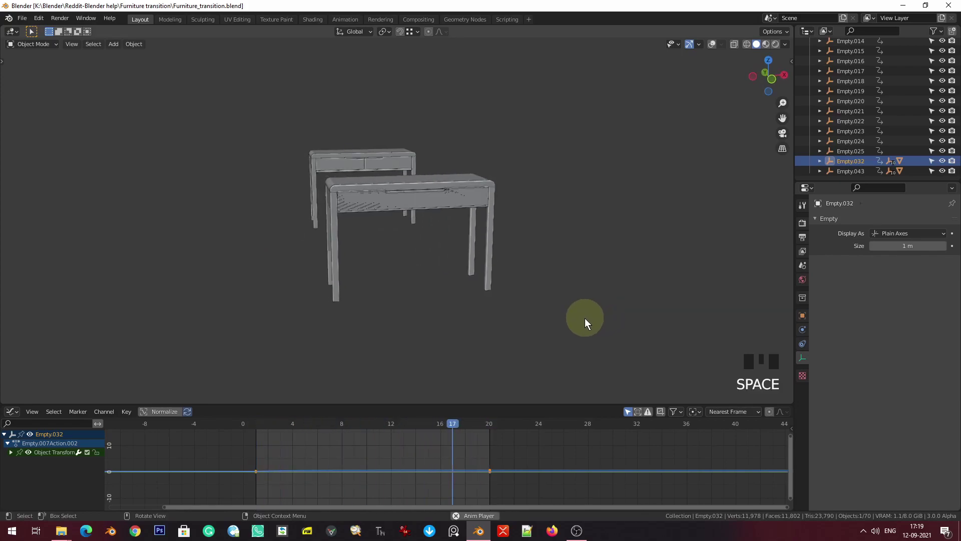
{"action": "key", "text": "space"}
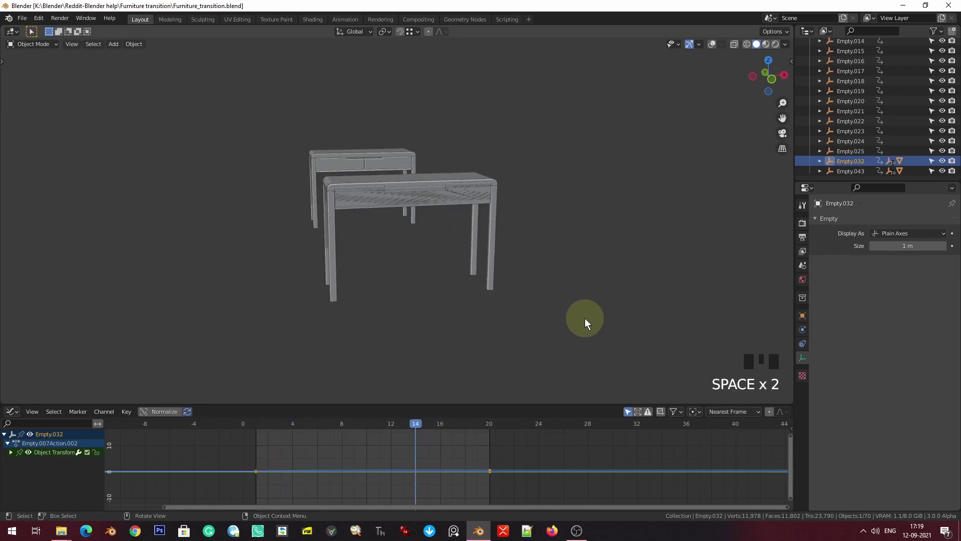
{"action": "key", "text": "shift+Left"}
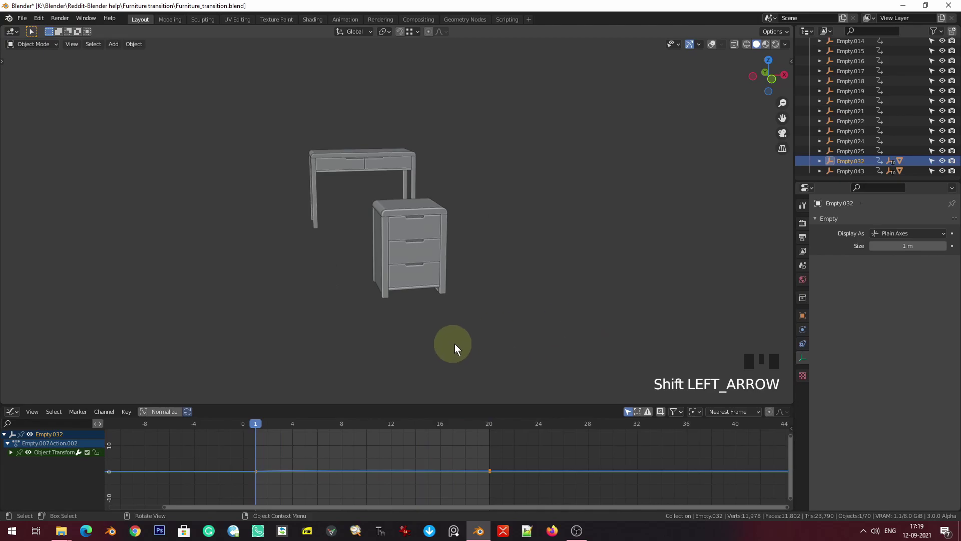
{"action": "scroll", "coordinate": [491, 298], "scroll_direction": "up", "scroll_amount": 1}
{"action": "middle_click_drag", "start_coordinate": [490, 298], "coordinate": [491, 230], "text": "shift"}
{"action": "scroll", "coordinate": [477, 235], "scroll_direction": "up", "scroll_amount": 1}
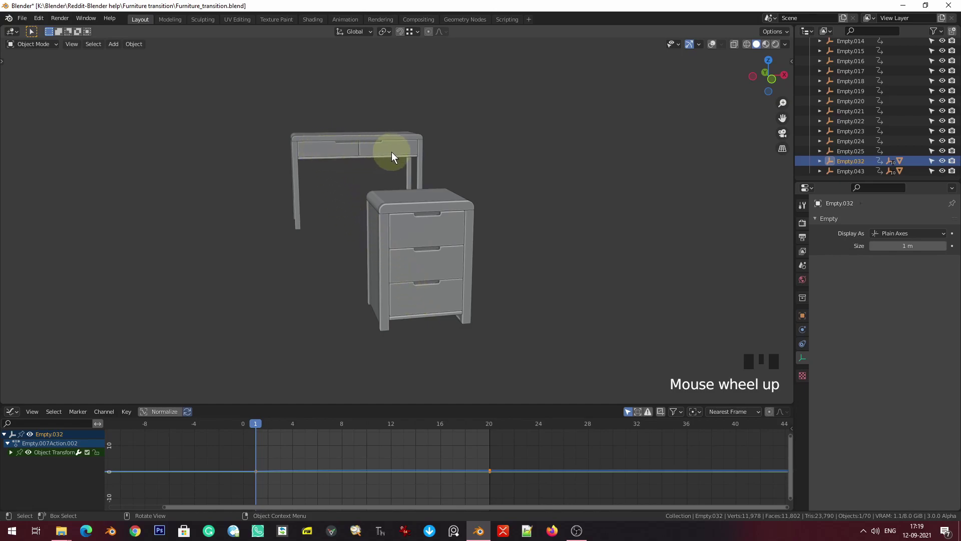
{"action": "key", "text": "space"}
{"action": "key", "text": "space"}
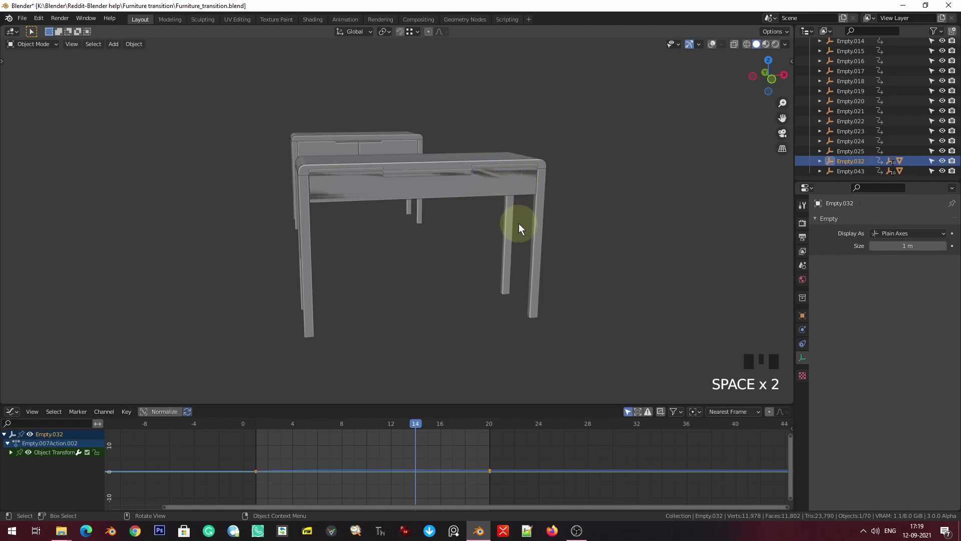
{"action": "key", "text": "shift+Left"}
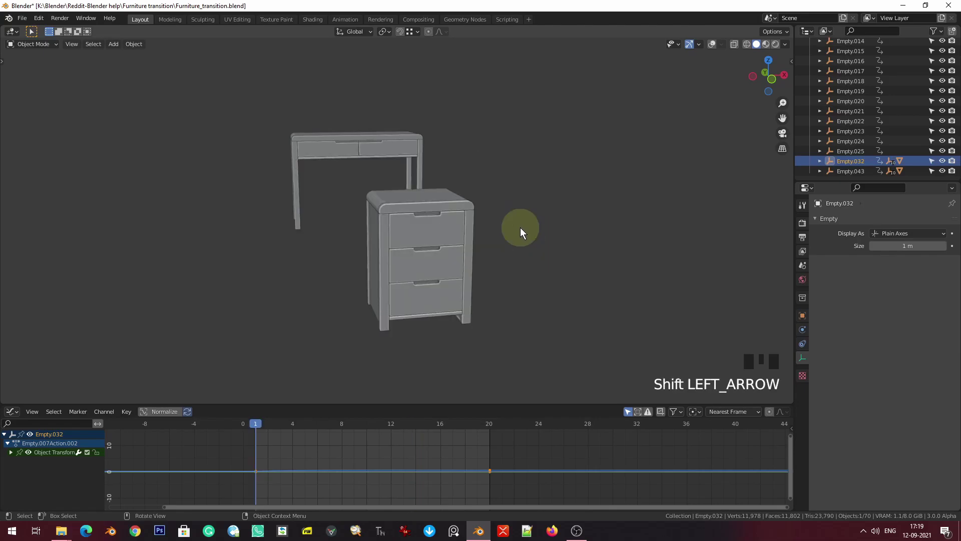
- Show the overlays again and insert a Scale keyframe for Empty.032 at frame 1, with its transform values displayed
{"action": "left_click", "coordinate": [711, 44]}
{"action": "key", "text": "z"}
{"action": "left_click", "coordinate": [637, 253]}
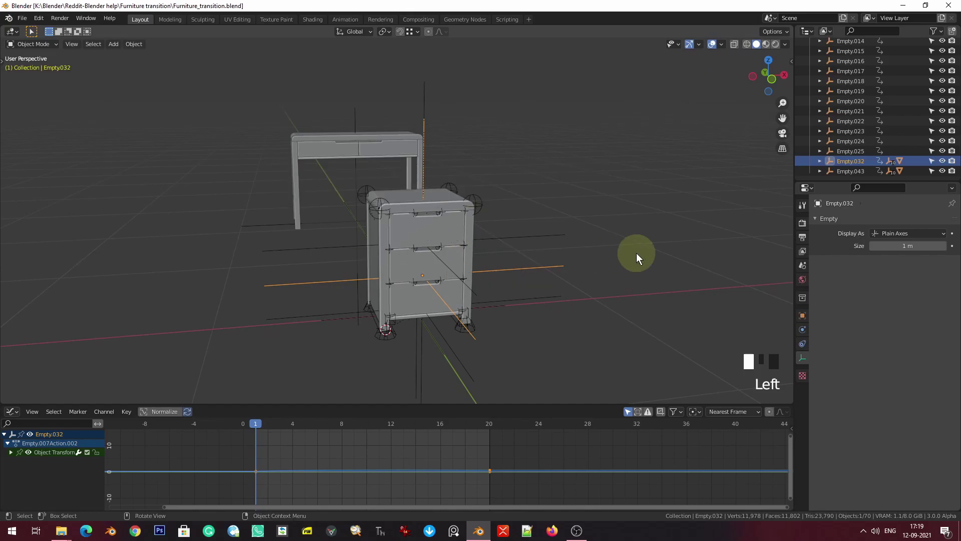
{"action": "key", "text": "KP_1"}
{"action": "key", "text": "KP_Decimal"}
{"action": "scroll", "coordinate": [631, 245], "scroll_direction": "up", "scroll_amount": 4}
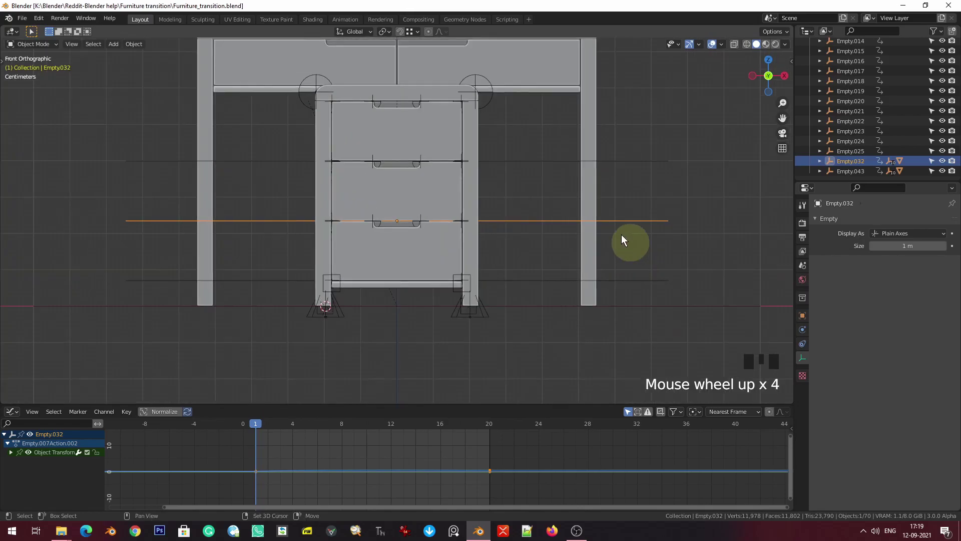
{"action": "middle_click_drag", "start_coordinate": [630, 243], "coordinate": [537, 253], "text": "shift"}
{"action": "left_click", "coordinate": [512, 256]}
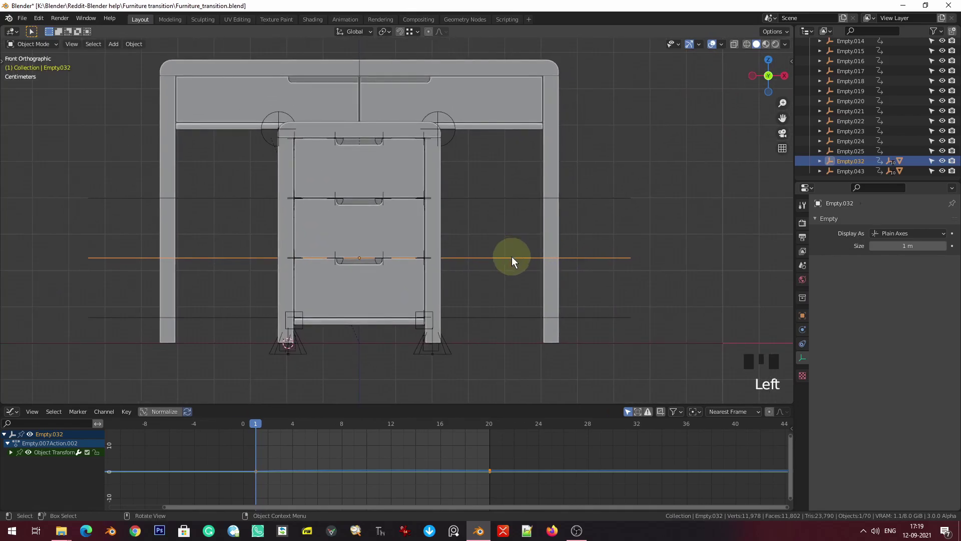
{"action": "scroll", "coordinate": [518, 257], "scroll_direction": "up", "scroll_amount": 1}
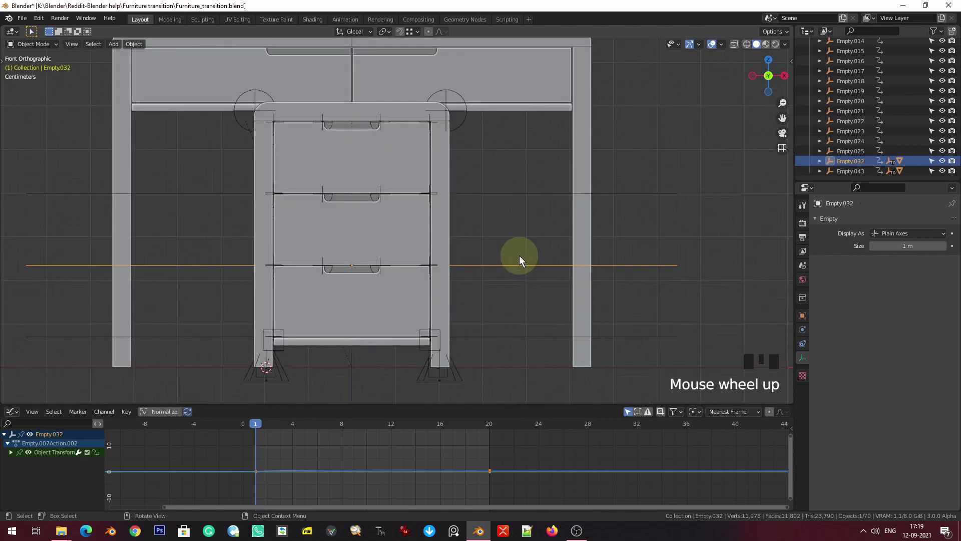
{"action": "key", "text": "n"}
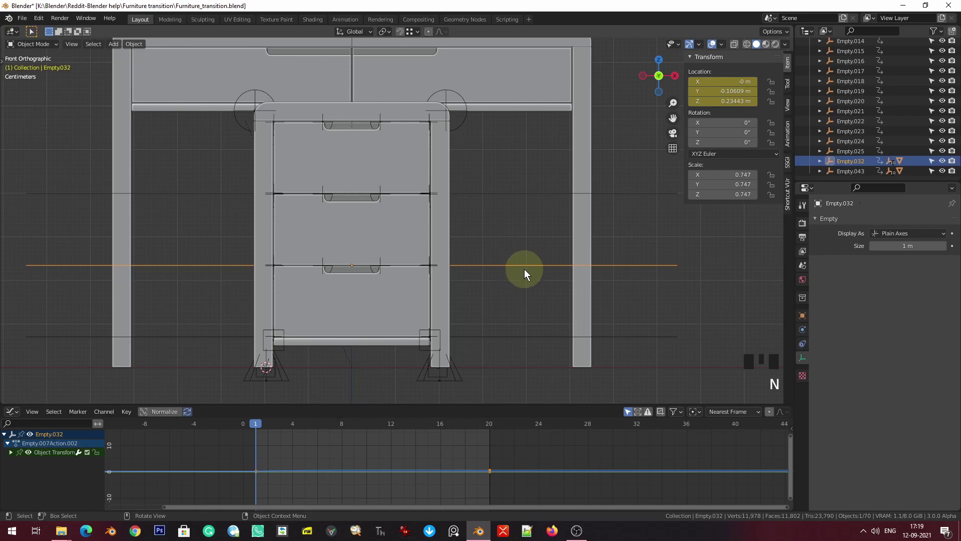
{"action": "key", "text": "i"}
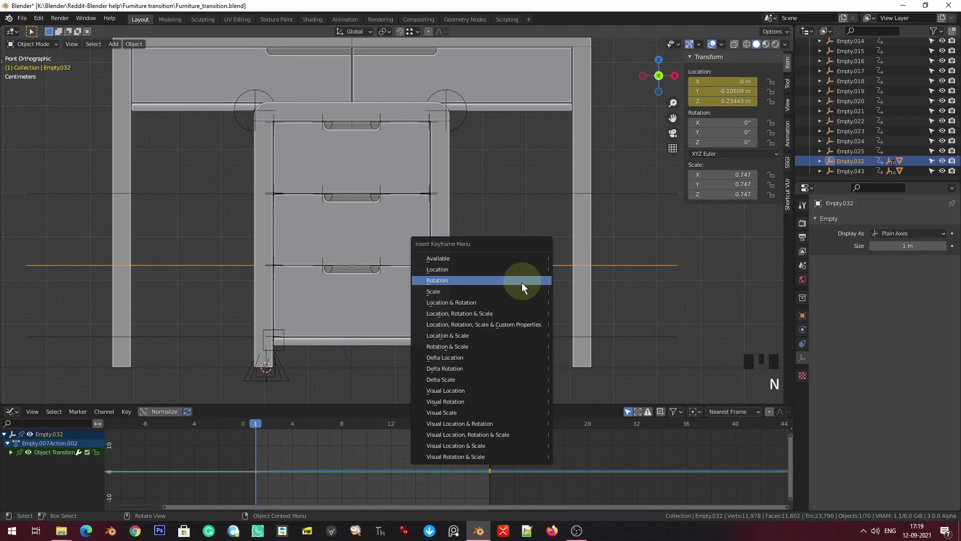
{"action": "left_click", "coordinate": [519, 291]}
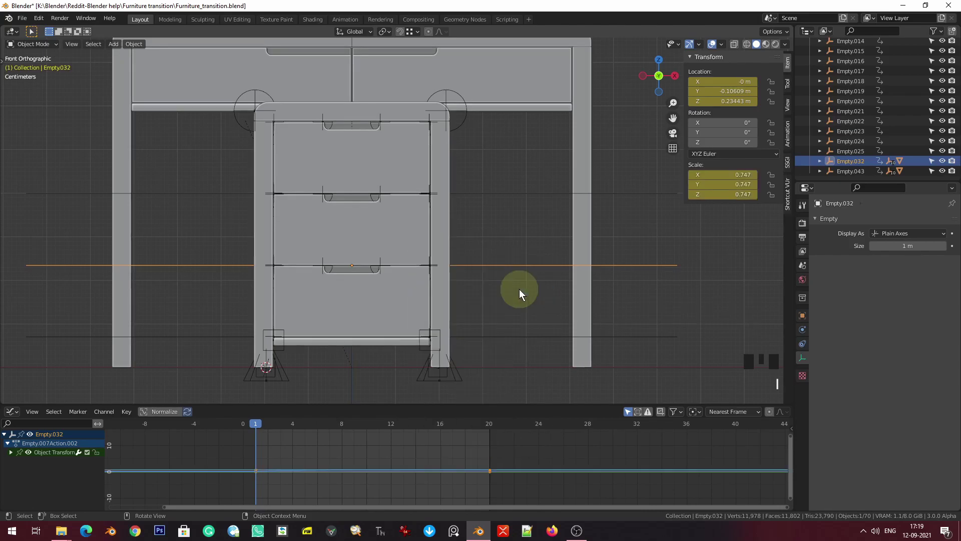
- Insert a Scale keyframe for Empty.043 at frame 1
{"action": "left_click", "coordinate": [517, 192]}
{"action": "key", "text": "i"}
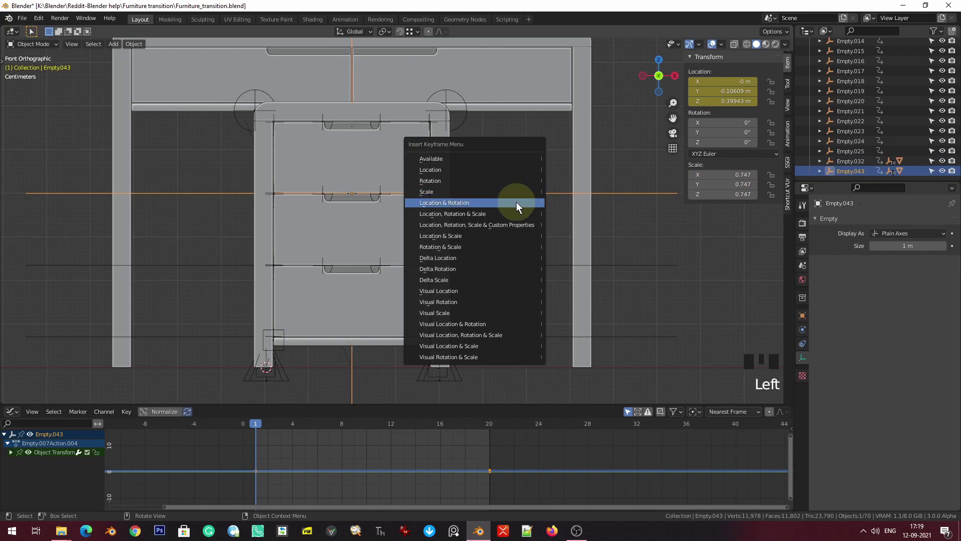
{"action": "left_click", "coordinate": [514, 193]}
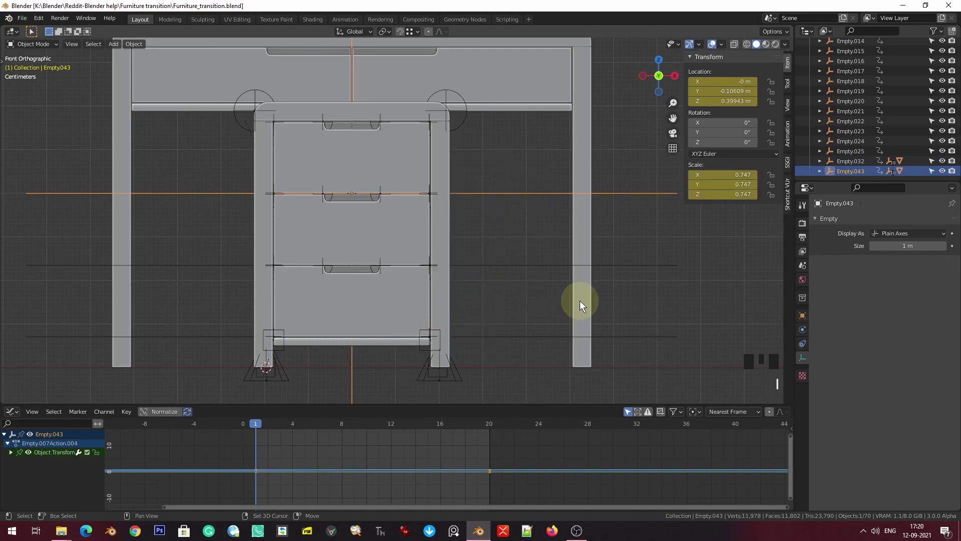
- At frame 20, scale Empty.043 down to 0 and insert a Scale keyframe
{"action": "key", "text": "shift+Right"}
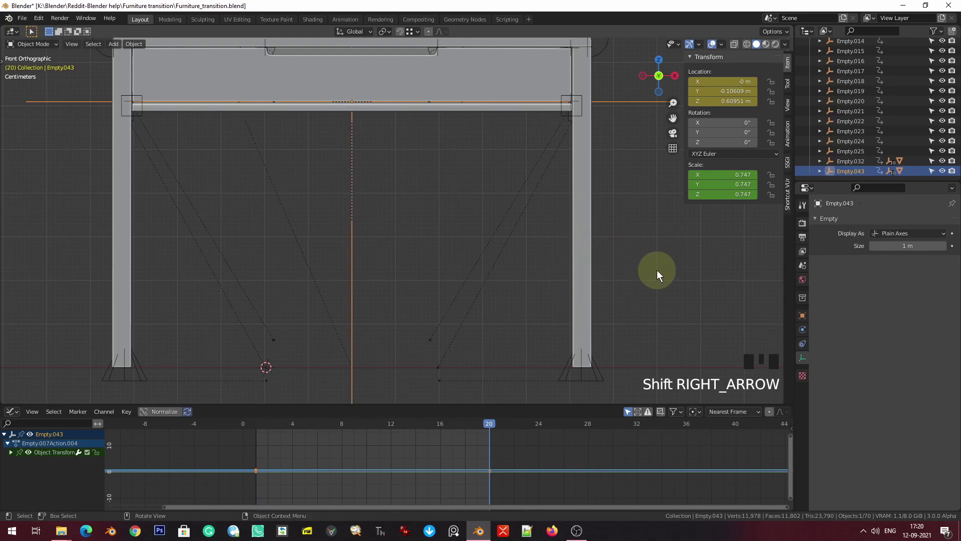
{"action": "key", "text": "s"}
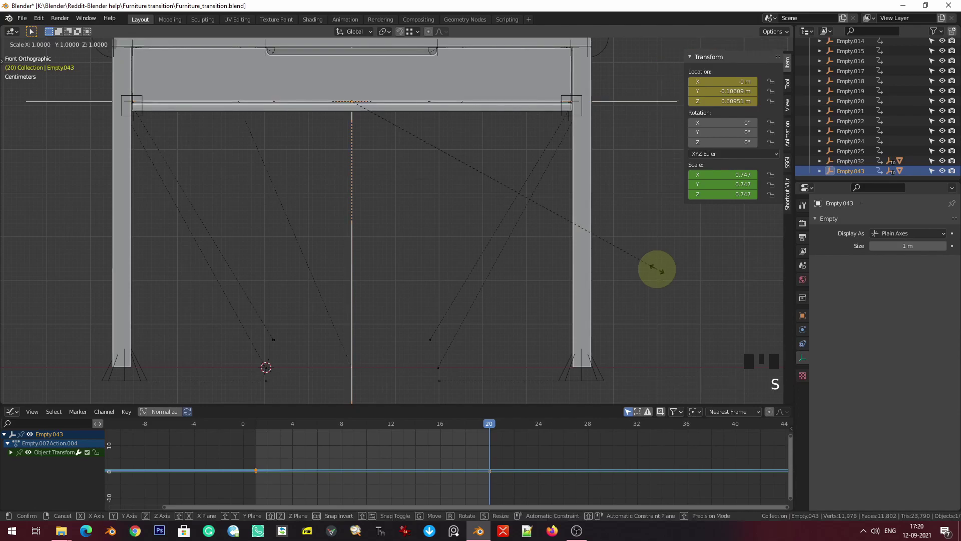
{"action": "key", "text": "0"}
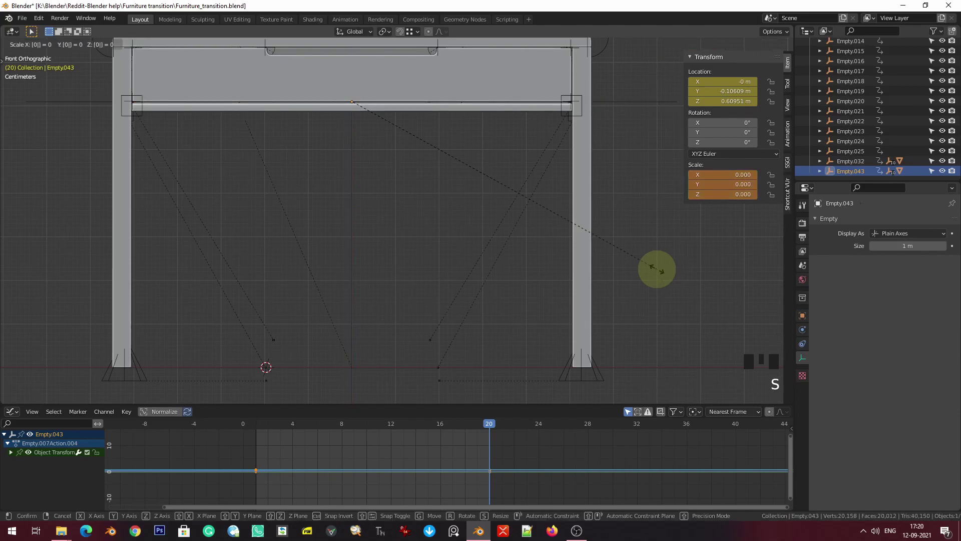
{"action": "left_click", "coordinate": [657, 269]}
{"action": "key", "text": "i"}
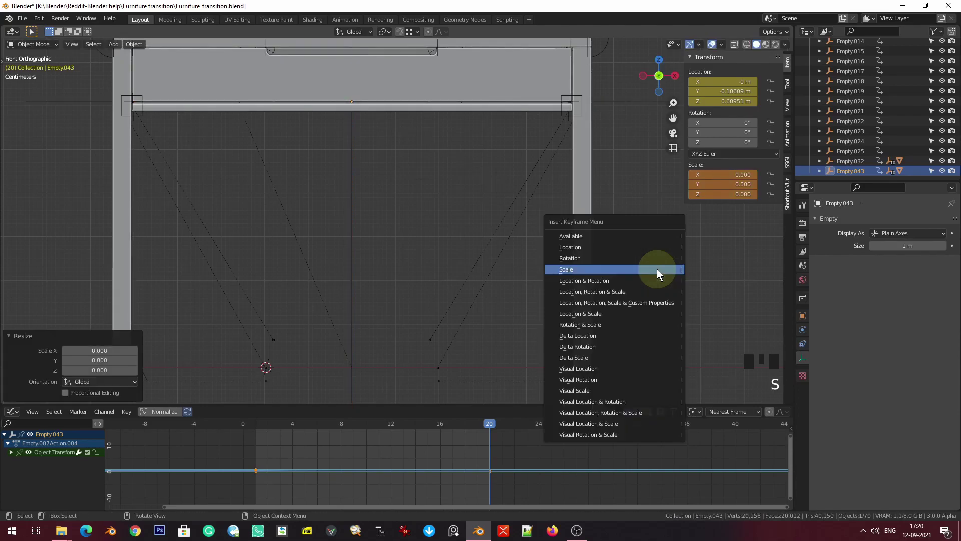
{"action": "left_click", "coordinate": [656, 269]}
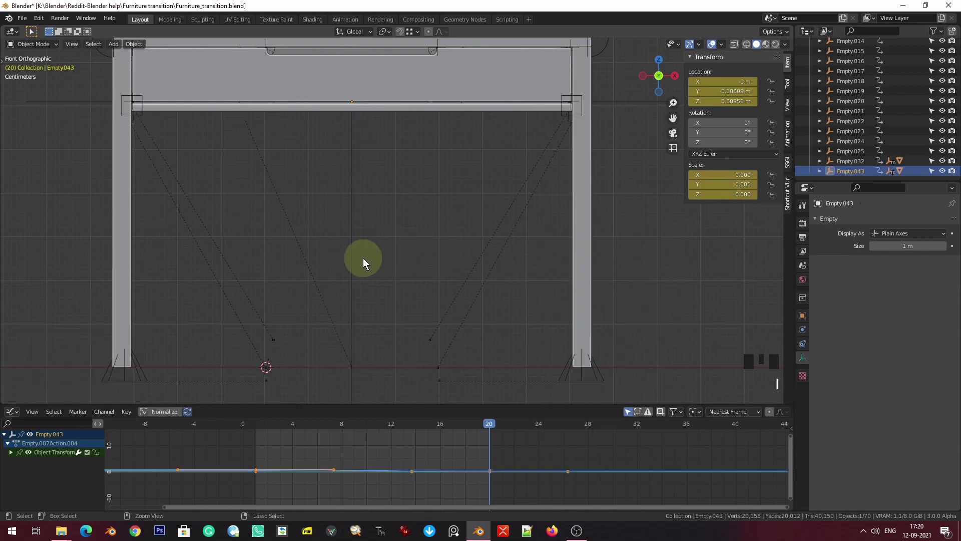
- Play the transition from frame 1 in an angled perspective view to check the shrinking drawer, and return to frame 1
{"action": "key", "text": "shift+Left"}
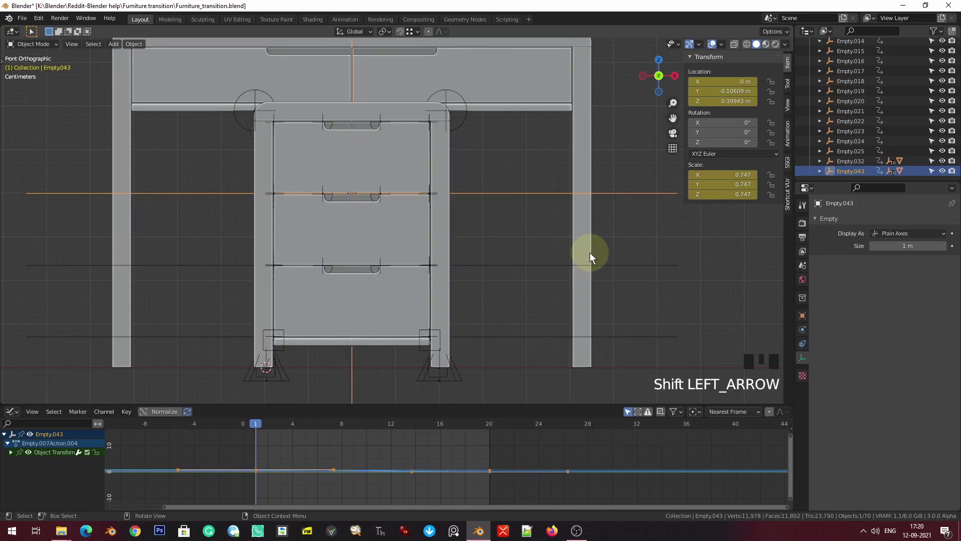
{"action": "middle_click_drag", "start_coordinate": [577, 325], "coordinate": [544, 304]}
{"action": "key", "text": "space"}
{"action": "key", "text": "space"}
{"action": "key", "text": "space"}
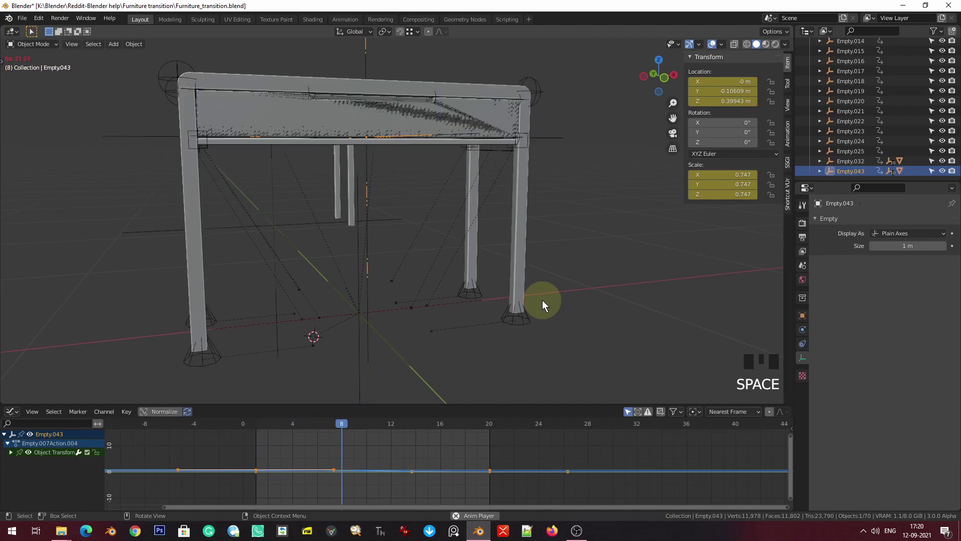
{"action": "key", "text": "space"}
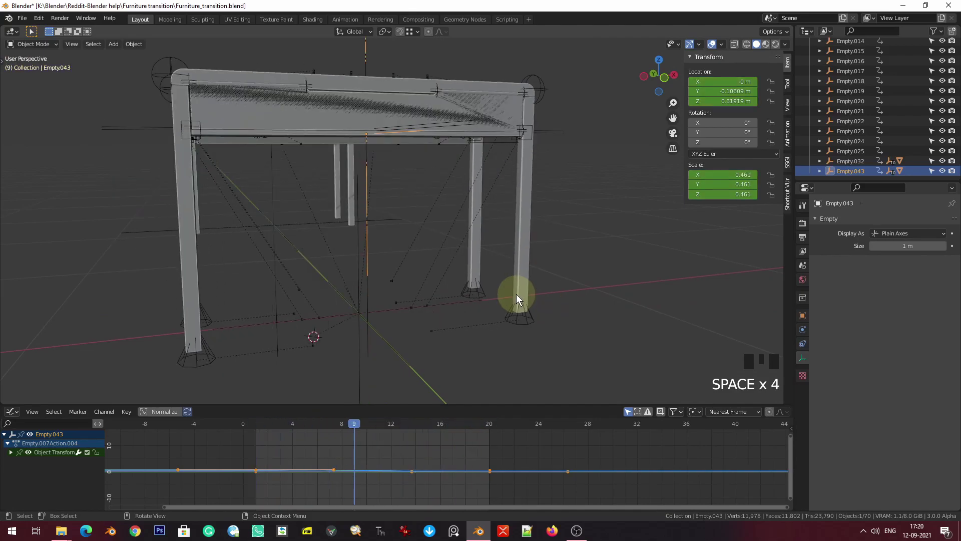
{"action": "key", "text": "shift+Left"}
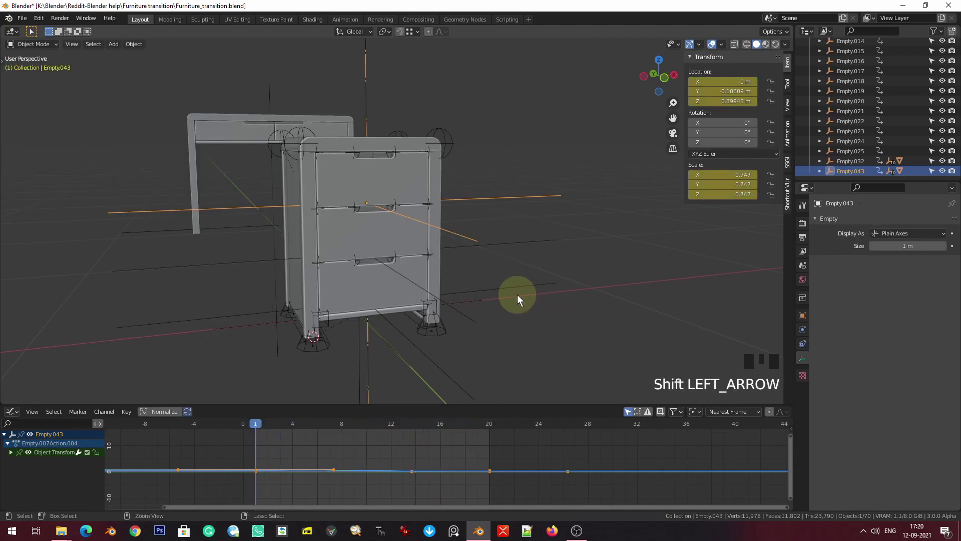
- Add Empty.032 to the selection alongside Empty.043 and enlarge the Graph Editor area
{"action": "middle_click_drag", "start_coordinate": [532, 254], "coordinate": [506, 256]}
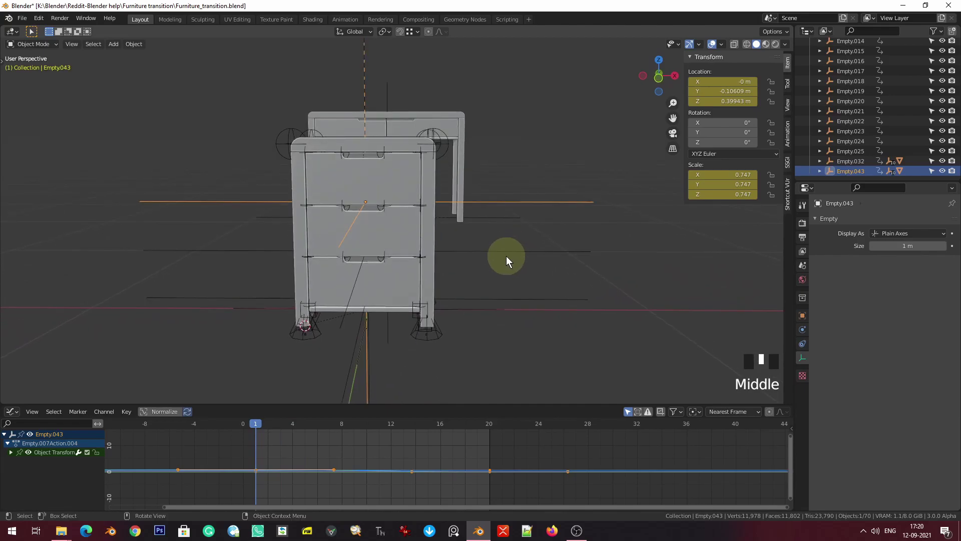
{"action": "left_click", "coordinate": [569, 255], "text": "shift"}
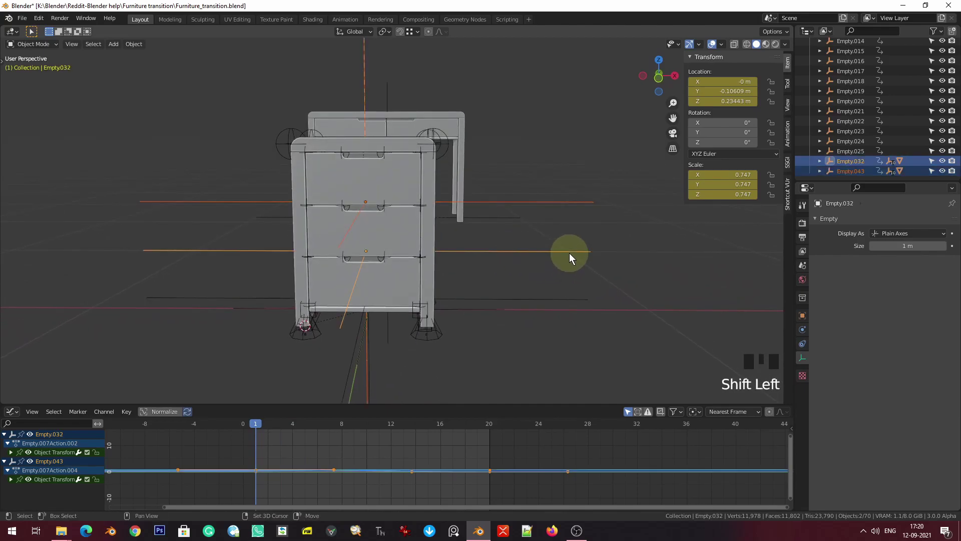
{"action": "left_click_drag", "start_coordinate": [215, 404], "coordinate": [236, 332]}
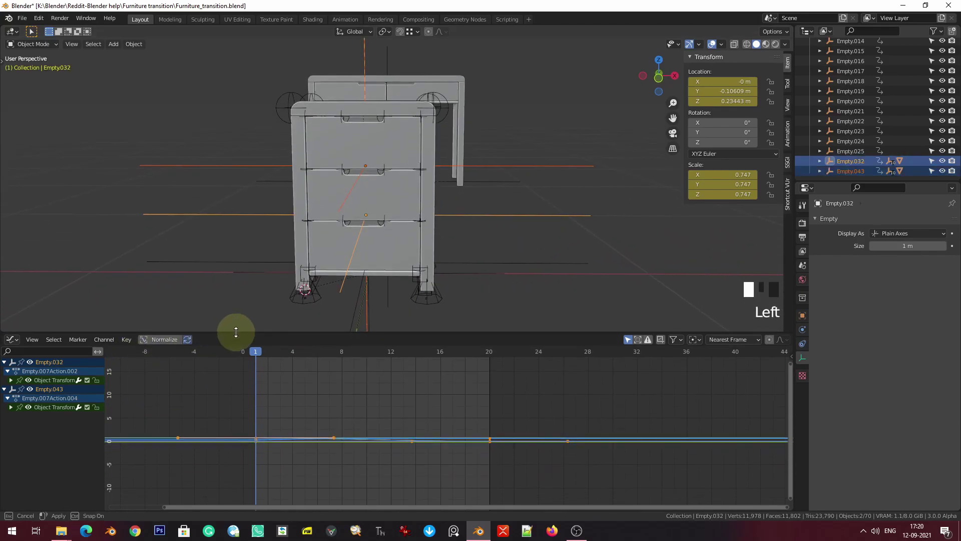
- Frame the cabinet and desk in front orthographic view and save the file
{"action": "key", "text": "KP_Decimal"}
{"action": "key", "text": "KP_1"}
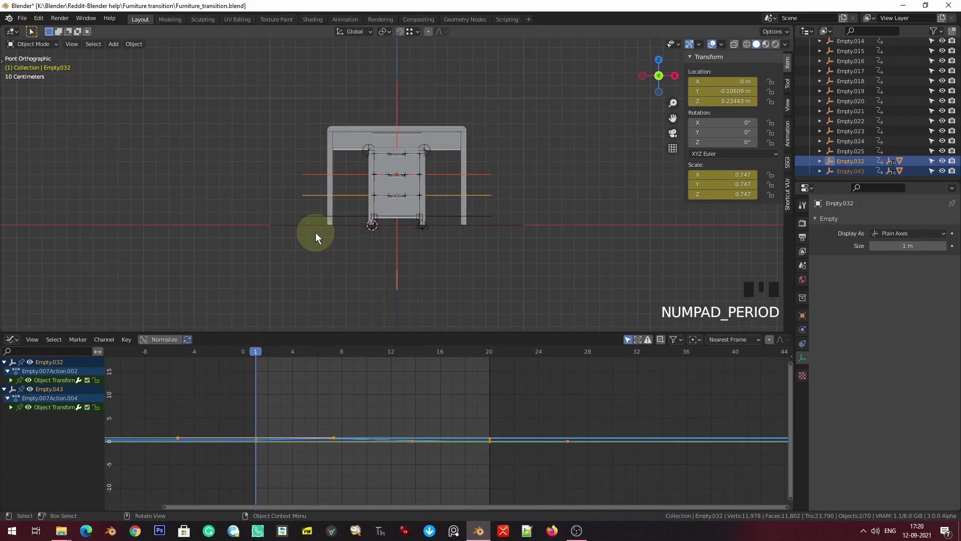
{"action": "scroll", "coordinate": [477, 183], "scroll_direction": "up", "scroll_amount": 4}
{"action": "middle_click_drag", "start_coordinate": [476, 184], "coordinate": [454, 191], "text": "shift"}
{"action": "key", "text": "ctrl+s"}
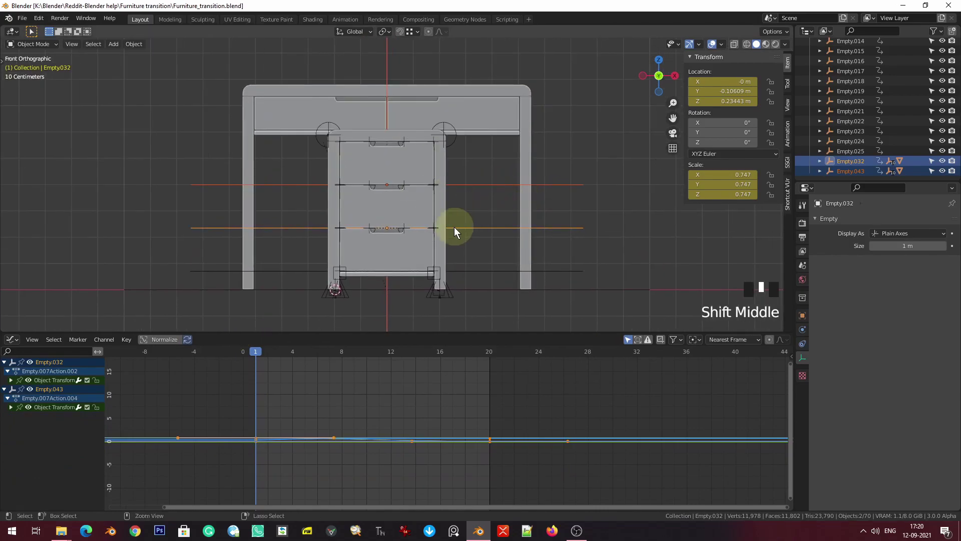
{"action": "scroll", "coordinate": [498, 233], "scroll_direction": "up", "scroll_amount": 1}
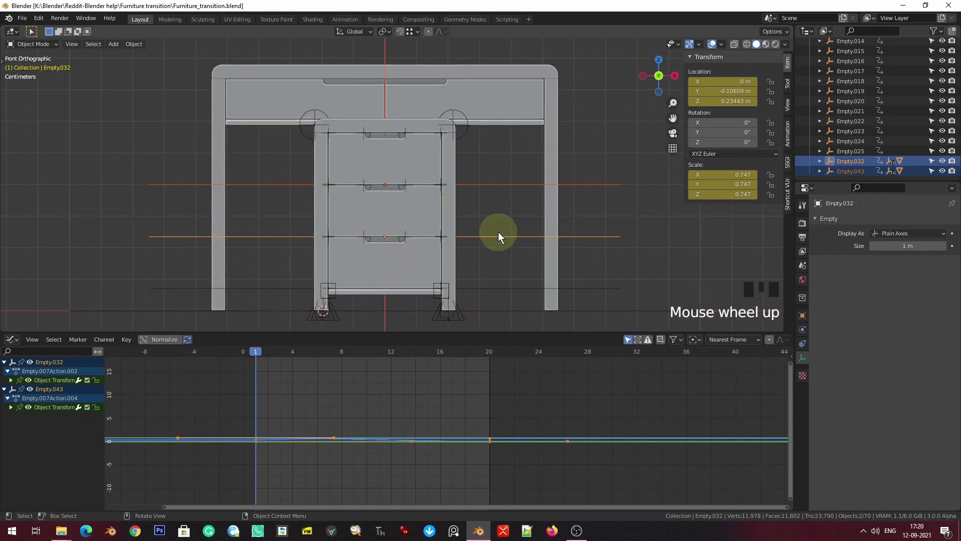
- Scrub through the transition from front and perspective views to examine the drawers' scaling, and return to frame 1
{"action": "key", "text": "Left"}
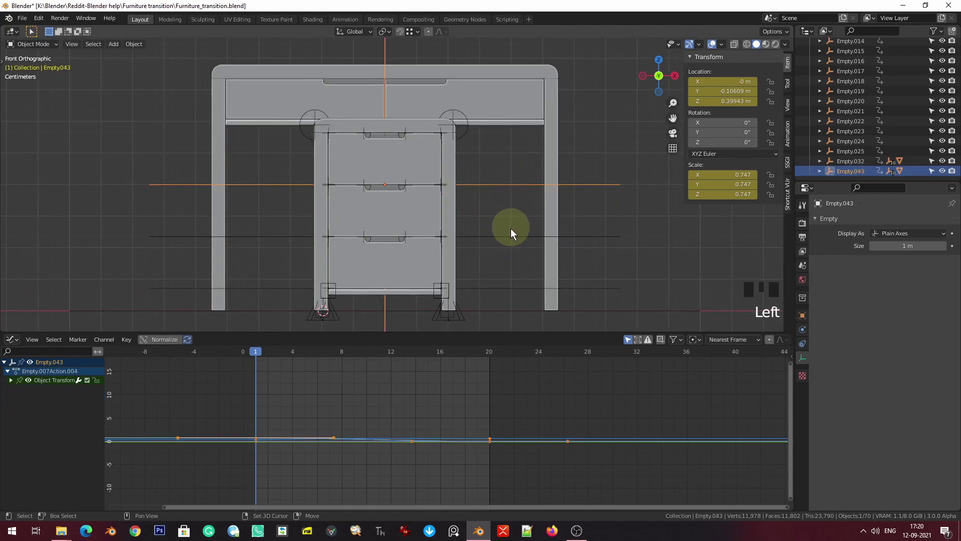
{"action": "key", "text": "shift+Left"}
{"action": "left_click_drag", "start_coordinate": [271, 363], "coordinate": [391, 357]}
{"action": "middle_click_drag", "start_coordinate": [379, 214], "coordinate": [418, 222]}
{"action": "left_click_drag", "start_coordinate": [411, 352], "coordinate": [380, 355]}
{"action": "key", "text": "shift+Left"}
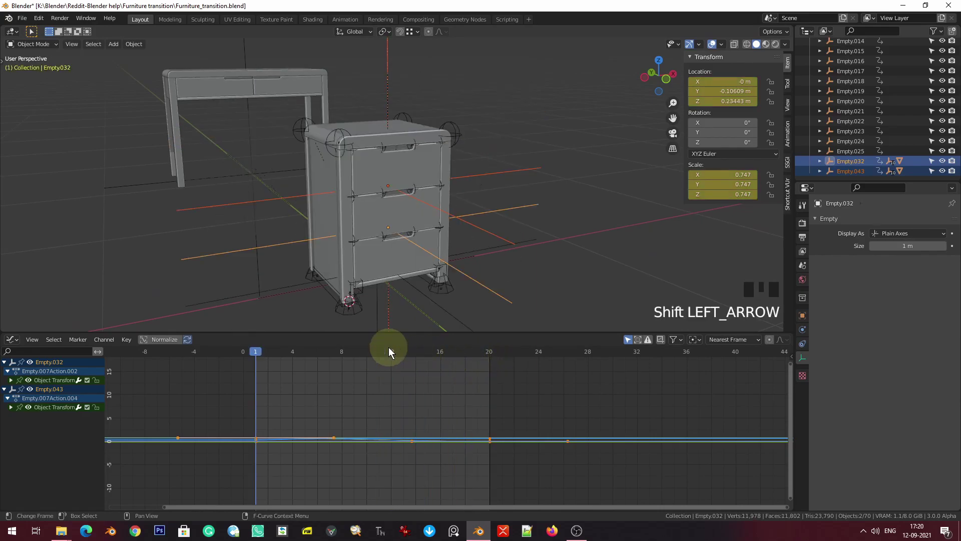
- Select the whole hierarchy of Empty.032 and isolate it in local view
{"action": "left_click", "coordinate": [526, 210]}
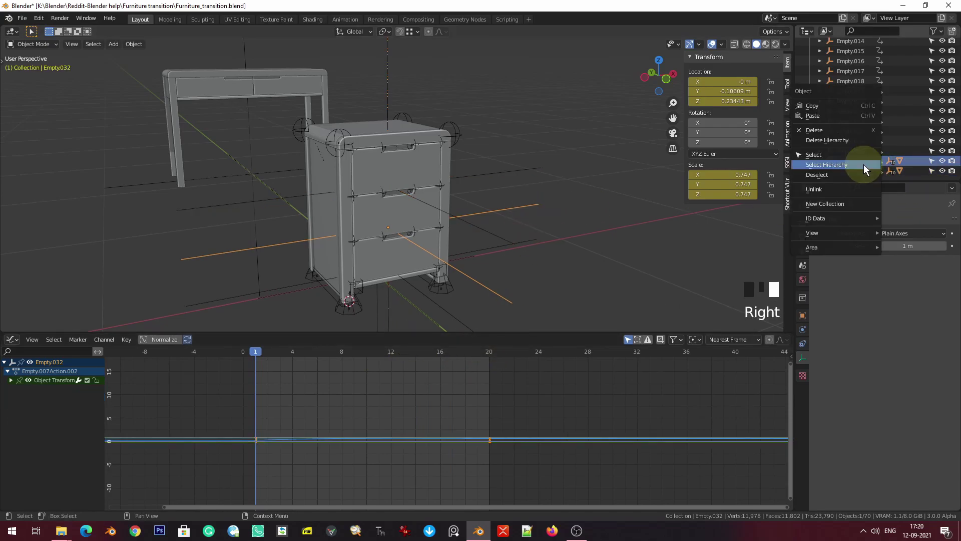
{"action": "left_click", "coordinate": [864, 164]}
{"action": "key", "text": "slash"}
{"action": "scroll", "coordinate": [446, 212], "scroll_direction": "up", "scroll_amount": 2}
{"action": "middle_click_drag", "start_coordinate": [447, 213], "coordinate": [429, 216], "text": "shift"}
- Play the isolated drawer's motion briefly and return to frame 1
{"action": "key", "text": "space"}
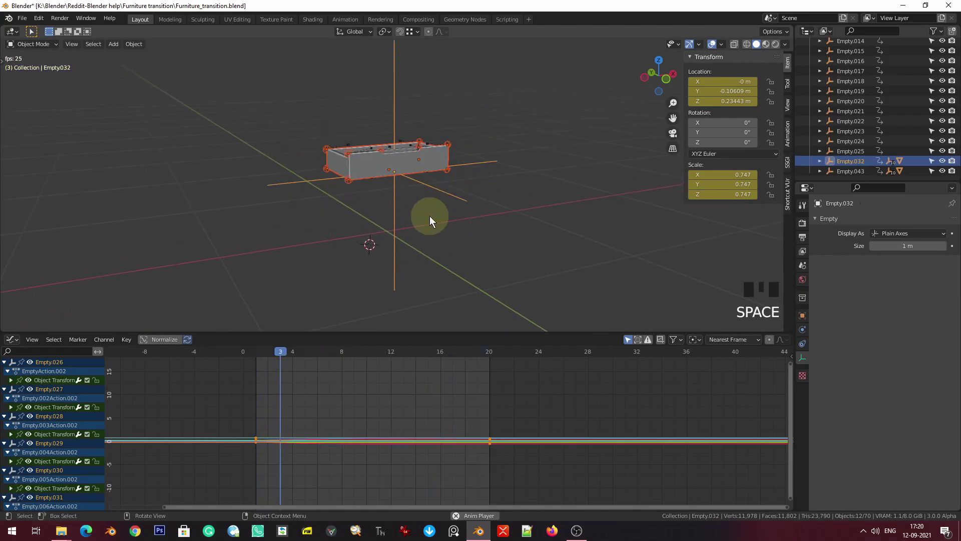
{"action": "key", "text": "space"}
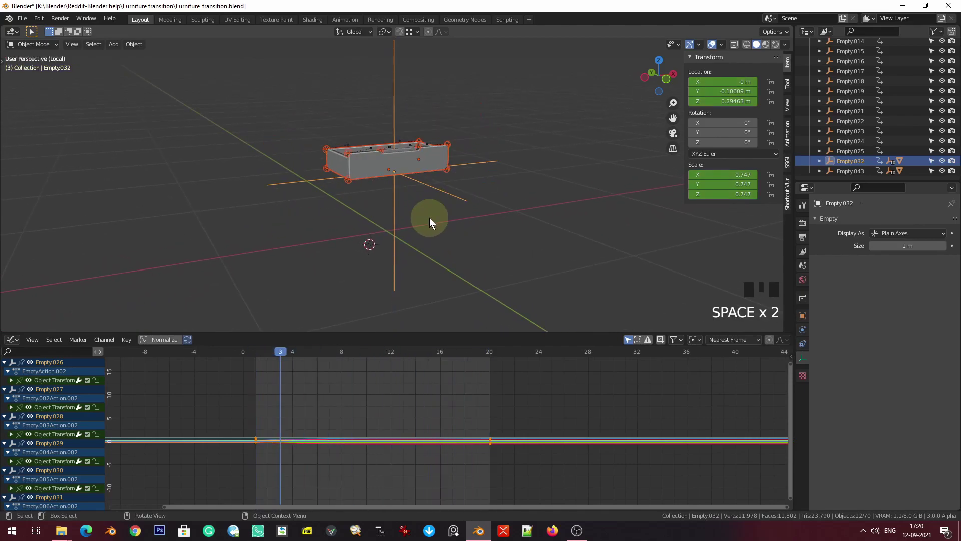
{"action": "key", "text": "shift+Left"}
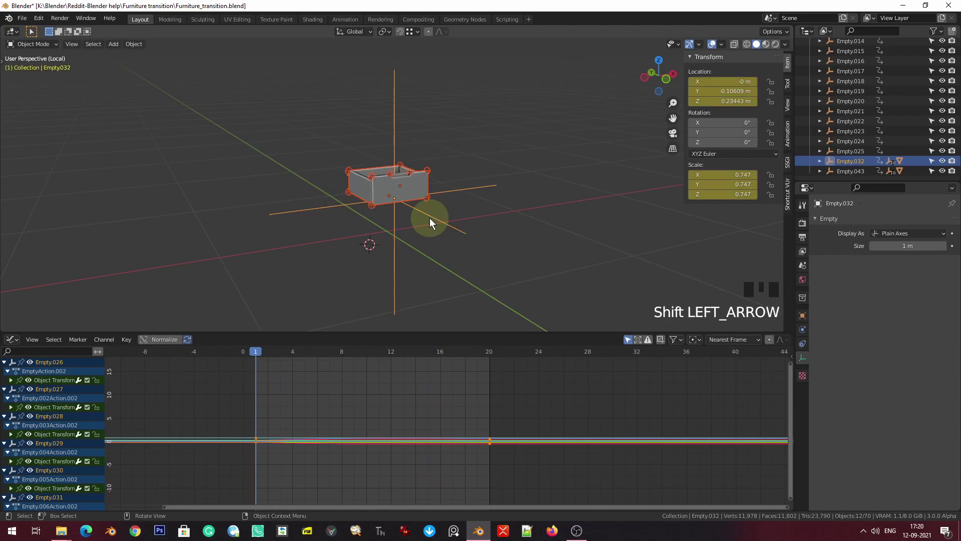
- Select only Empty.032, save the file, and insert a Scale keyframe for it at frame 1
{"action": "left_click", "coordinate": [468, 192]}
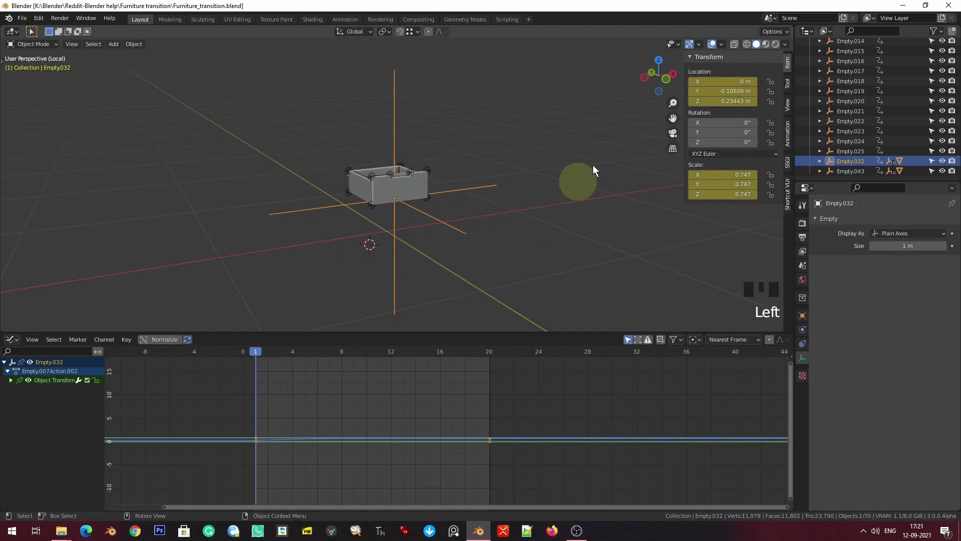
{"action": "key", "text": "ctrl+s"}
{"action": "left_click", "coordinate": [618, 189]}
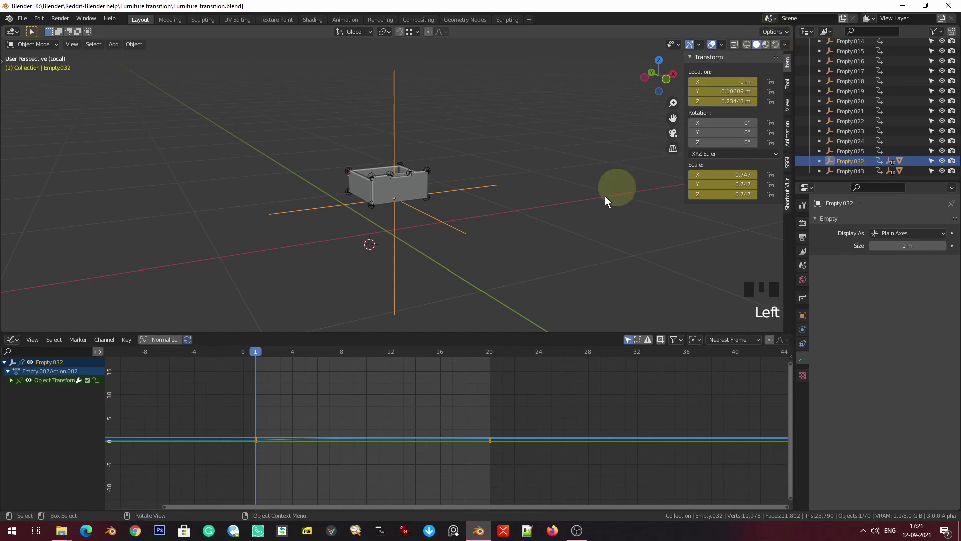
{"action": "key", "text": "KP_1"}
{"action": "key", "text": "KP_Decimal"}
{"action": "scroll", "coordinate": [486, 227], "scroll_direction": "up", "scroll_amount": 2}
{"action": "middle_click_drag", "start_coordinate": [526, 201], "coordinate": [512, 226], "text": "shift"}
{"action": "key", "text": "i"}
{"action": "left_click", "coordinate": [511, 225]}
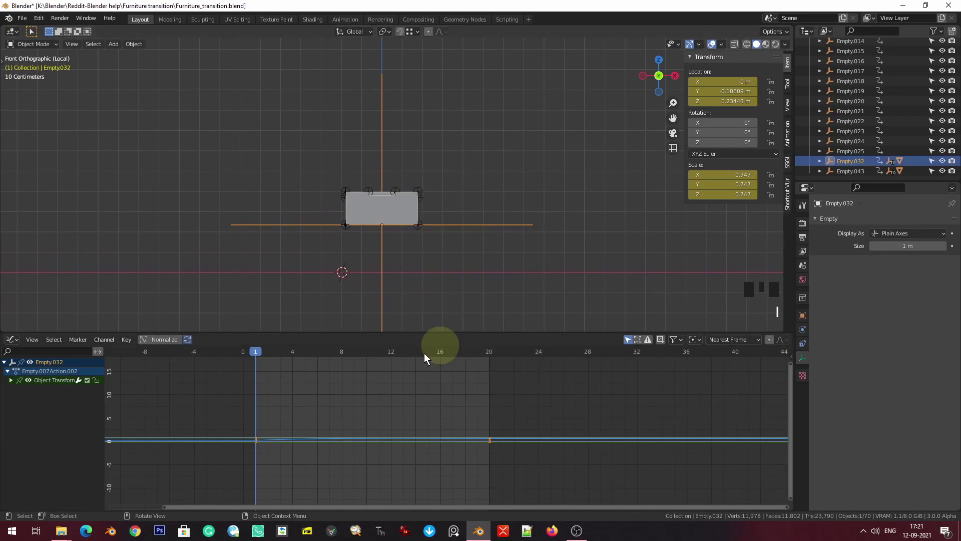
- At frame 10, scale Empty.032 down to 0 and insert a Scale keyframe
{"action": "left_click_drag", "start_coordinate": [277, 354], "coordinate": [368, 360]}
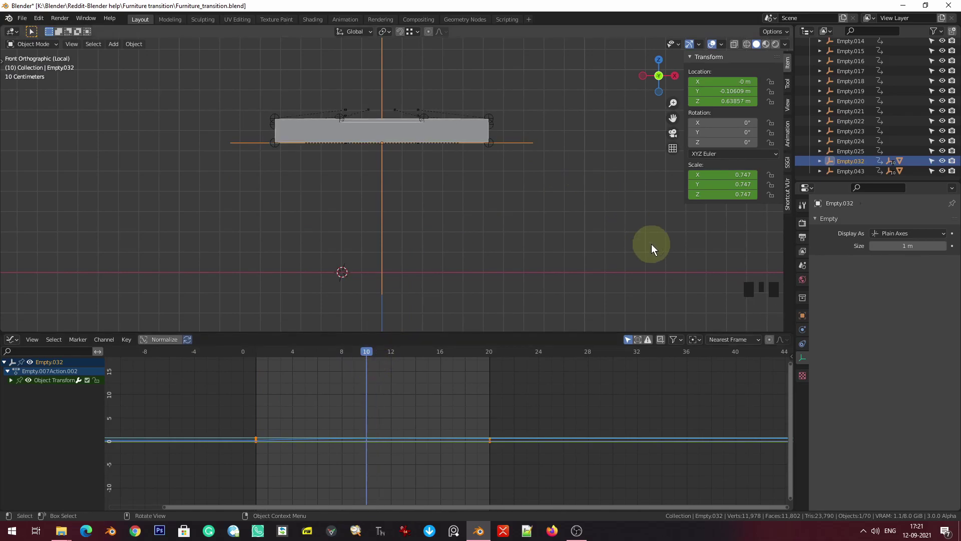
{"action": "key", "text": "s"}
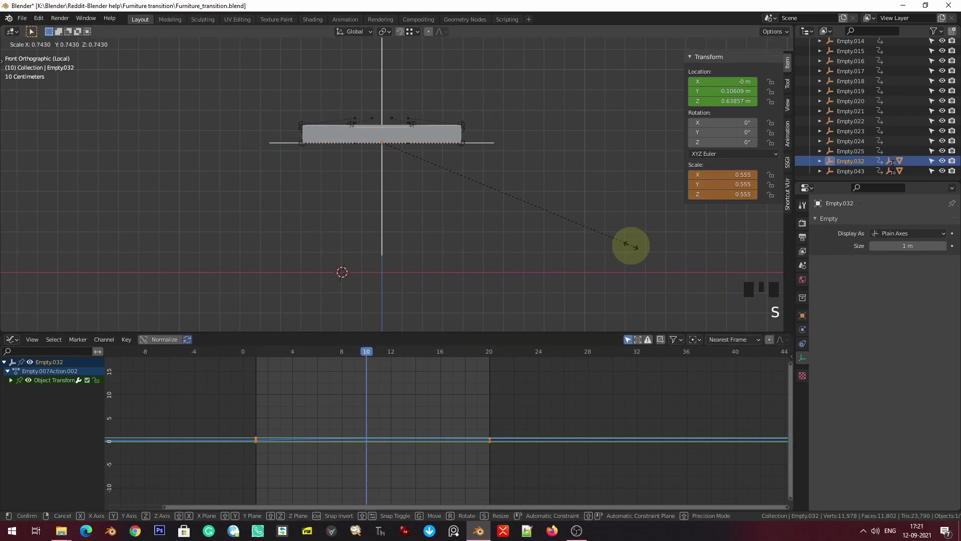
{"action": "right_click", "coordinate": [441, 171]}
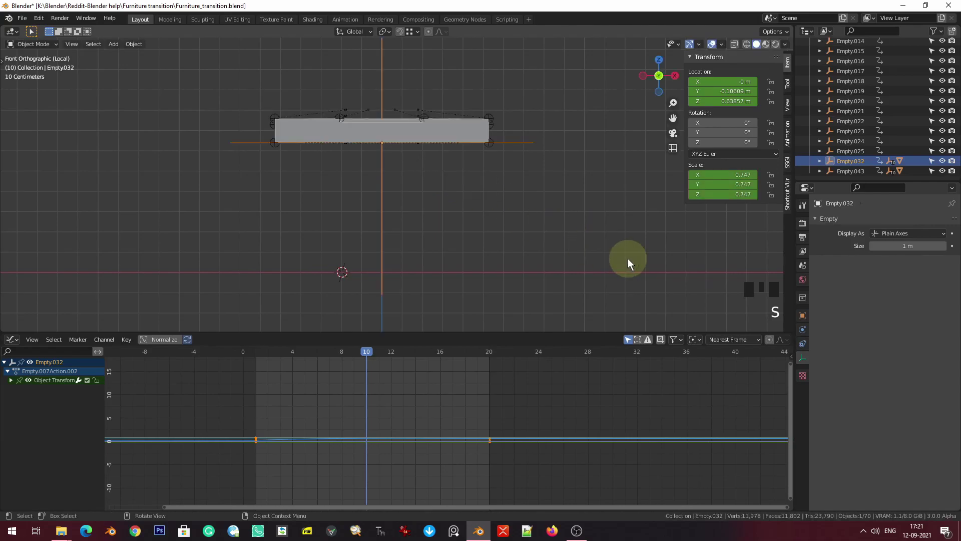
{"action": "key", "text": "s"}
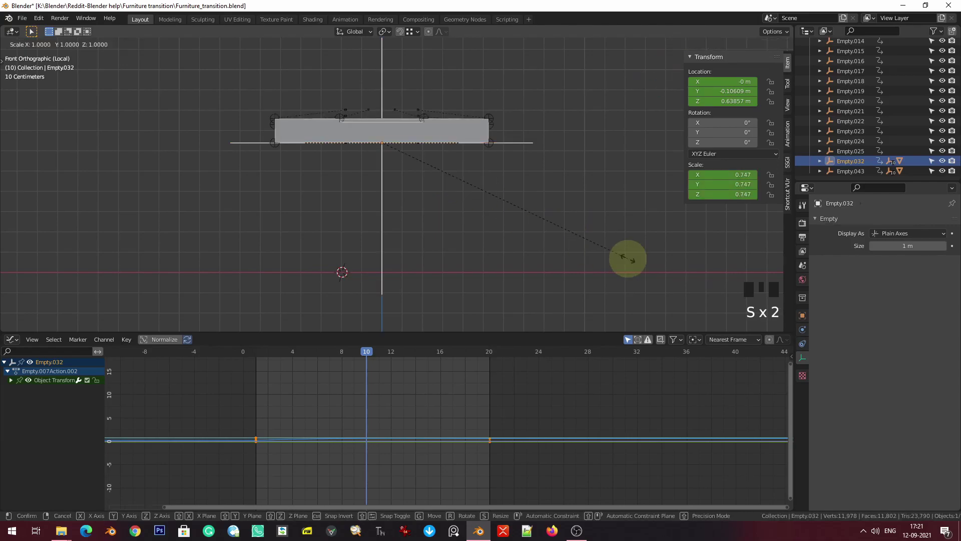
{"action": "key", "text": "0"}
{"action": "left_click", "coordinate": [627, 258]}
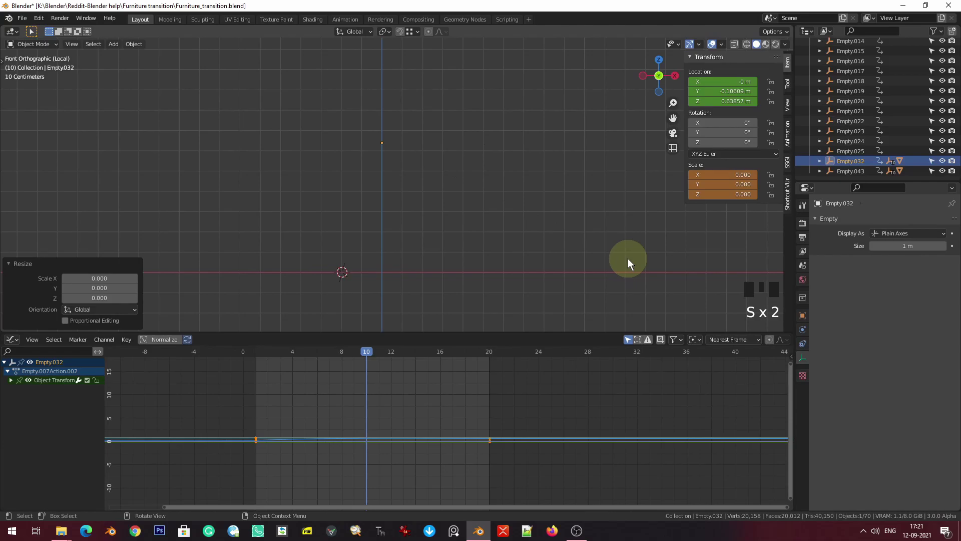
{"action": "key", "text": "i"}
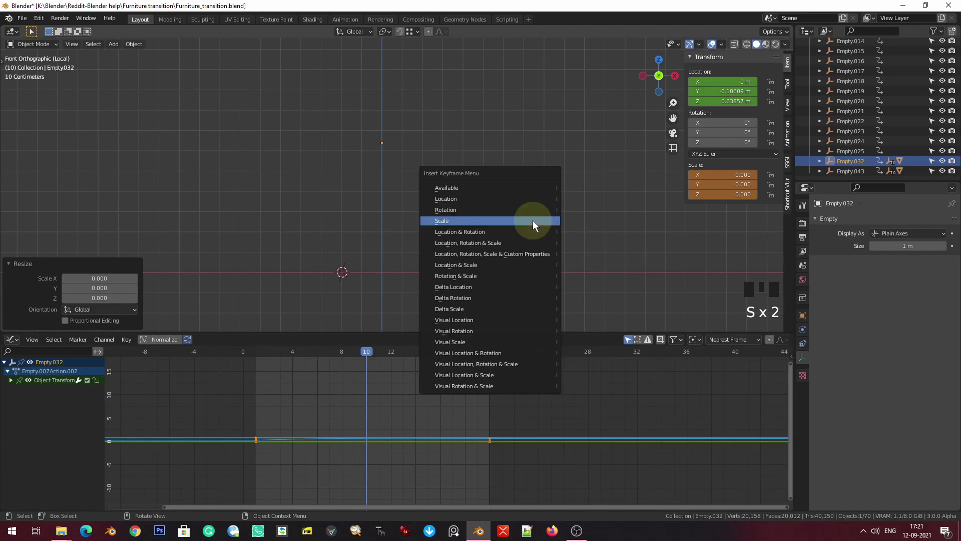
{"action": "left_click", "coordinate": [532, 220]}
- Play the isolated drawer's shrinking animation twice from frame 1, and return to frame 1
{"action": "key", "text": "shift+Left"}
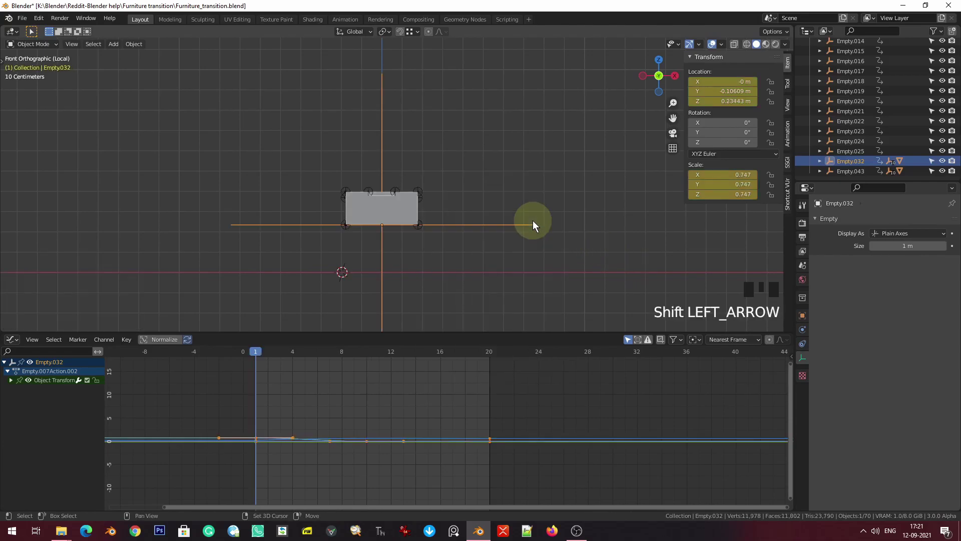
{"action": "key", "text": "space"}
{"action": "key", "text": "space"}
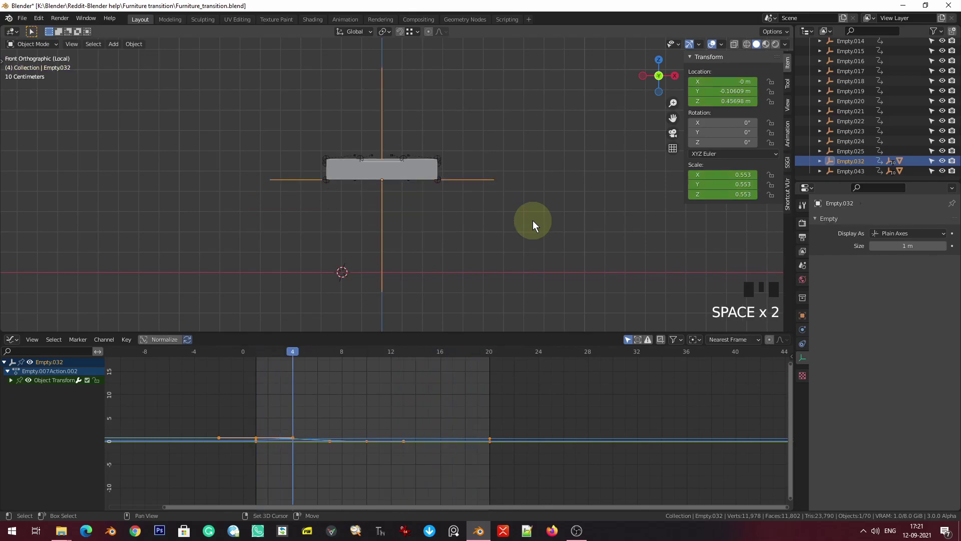
{"action": "key", "text": "shift+Left"}
{"action": "key", "text": "space"}
{"action": "key", "text": "space"}
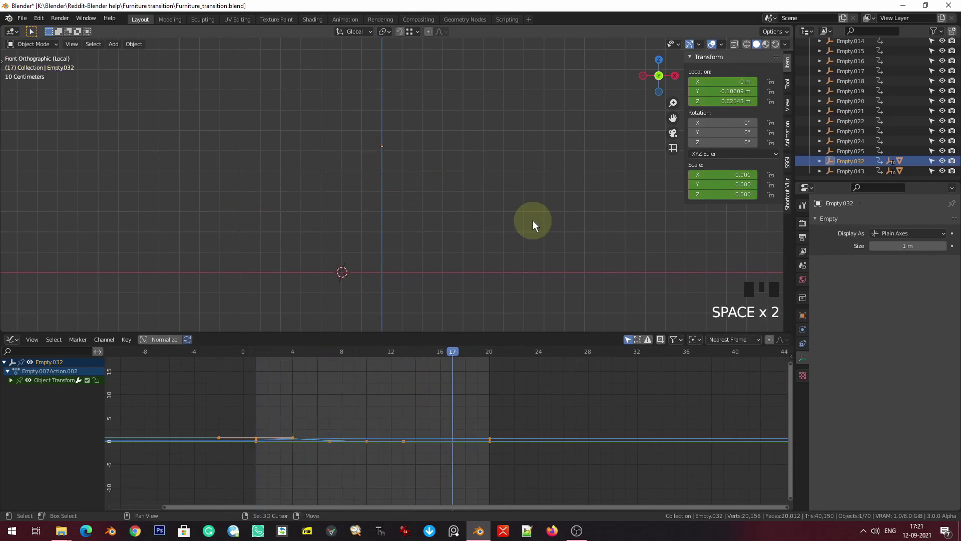
{"action": "key", "text": "shift+Left"}
- Leave the isolated view, select Empty.043 with its whole hierarchy, and isolate that drawer in the front view
{"action": "key", "text": "slash"}
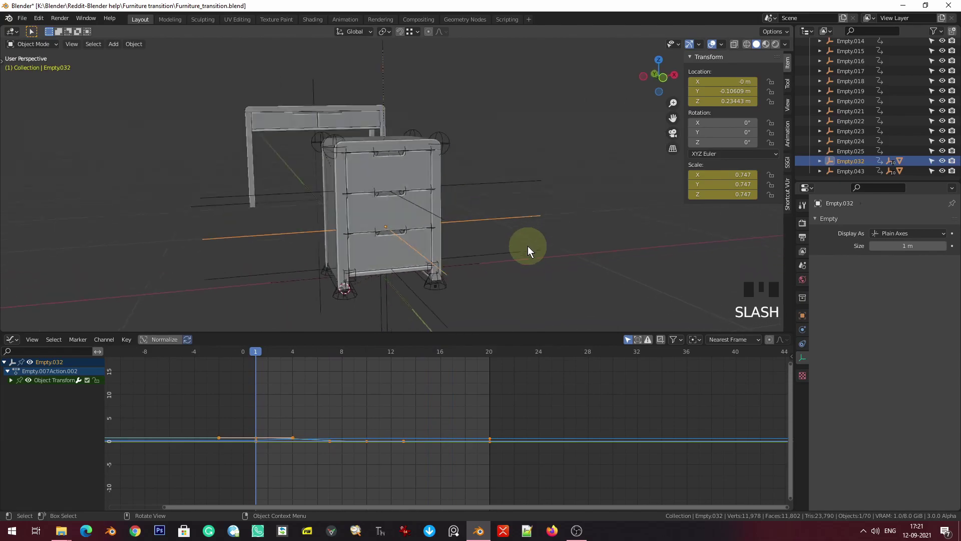
{"action": "left_click", "coordinate": [507, 176]}
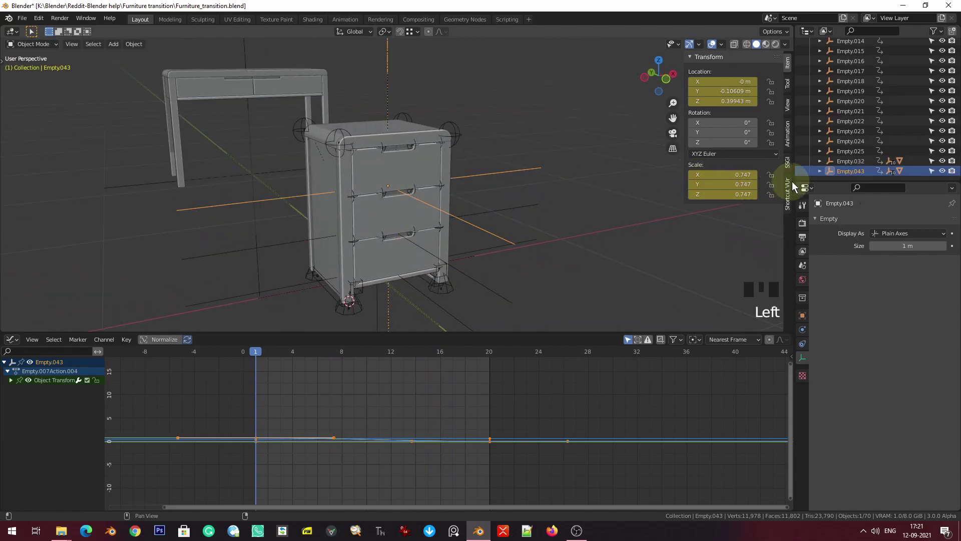
{"action": "right_click", "coordinate": [849, 171]}
{"action": "left_click", "coordinate": [850, 168]}
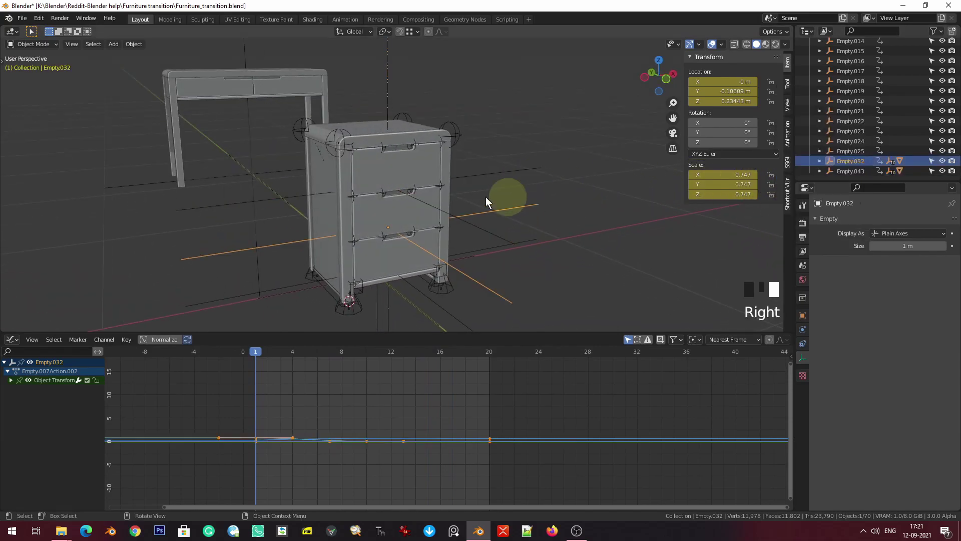
{"action": "right_click", "coordinate": [835, 173]}
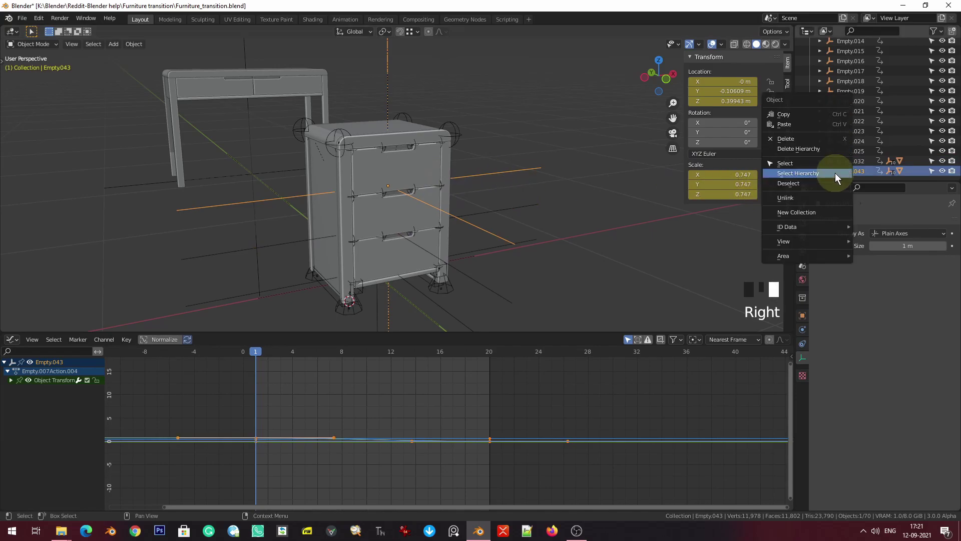
{"action": "left_click", "coordinate": [836, 173]}
{"action": "key", "text": "slash"}
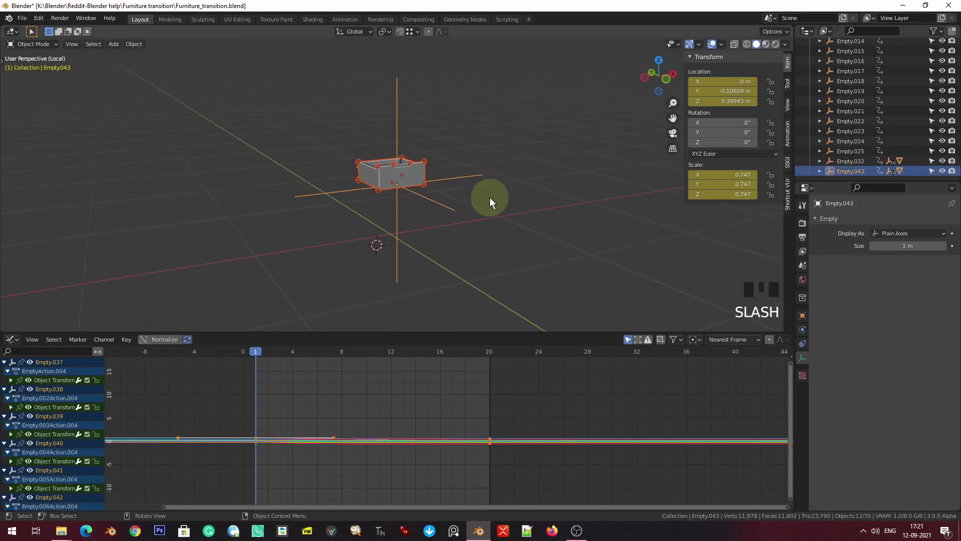
{"action": "key", "text": "KP_1"}
{"action": "key", "text": "KP_Decimal"}
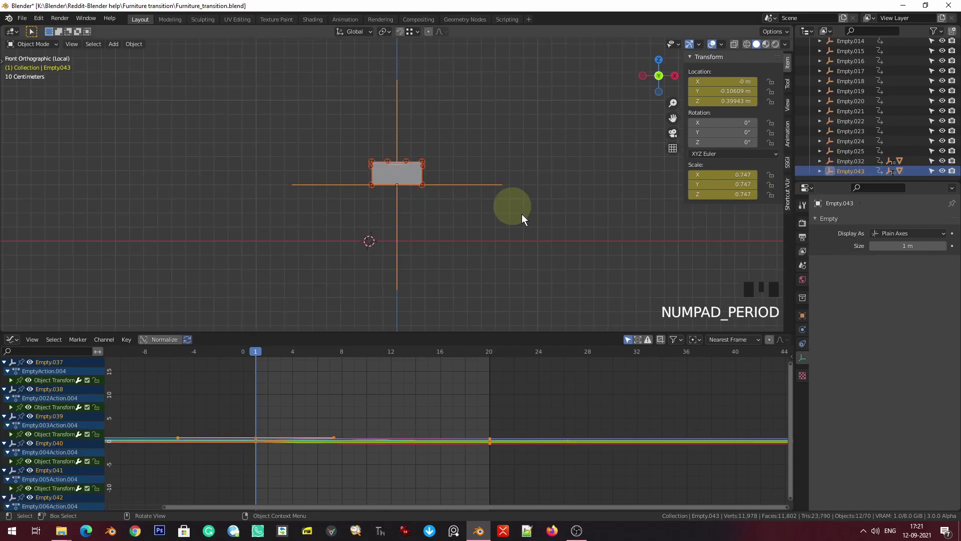
{"action": "scroll", "coordinate": [460, 177], "scroll_direction": "up", "scroll_amount": 2}
- Select only Empty.043 and insert a Scale keyframe for it at frame 1
{"action": "left_click", "coordinate": [483, 188]}
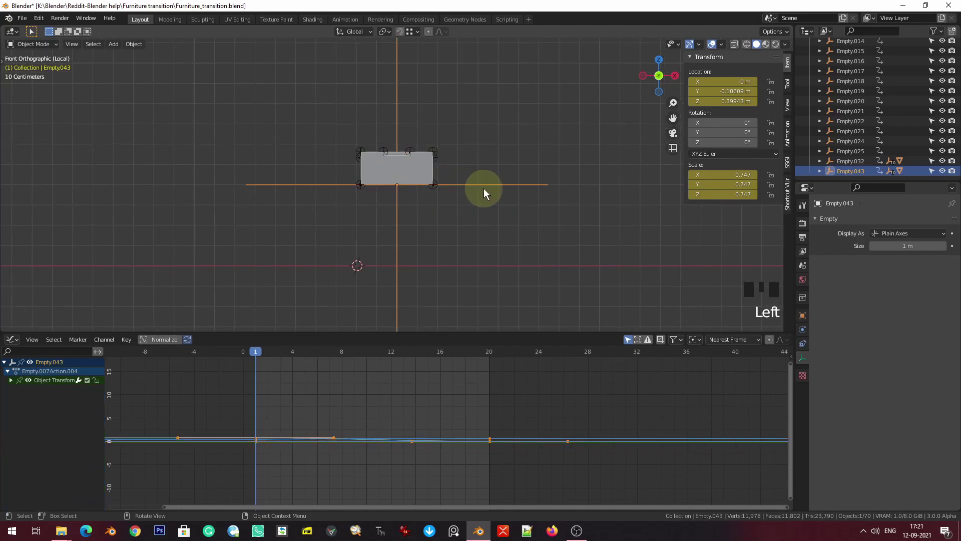
{"action": "key", "text": "i"}
{"action": "left_click", "coordinate": [484, 188]}
- At frame 10, scale Empty.043 down to 0, insert a Scale keyframe, and save the file
{"action": "left_click", "coordinate": [369, 350]}
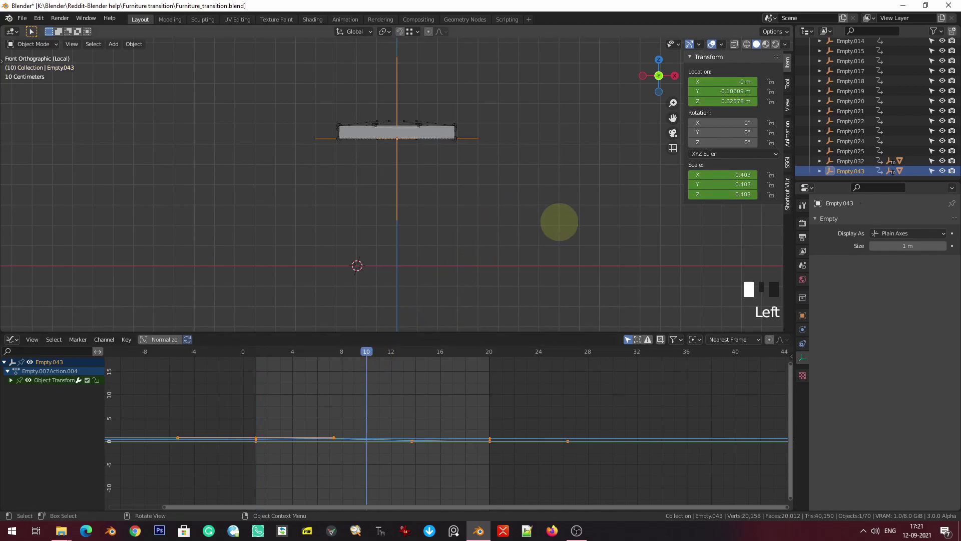
{"action": "key", "text": "s"}
{"action": "key", "text": "0"}
{"action": "key", "text": "Return"}
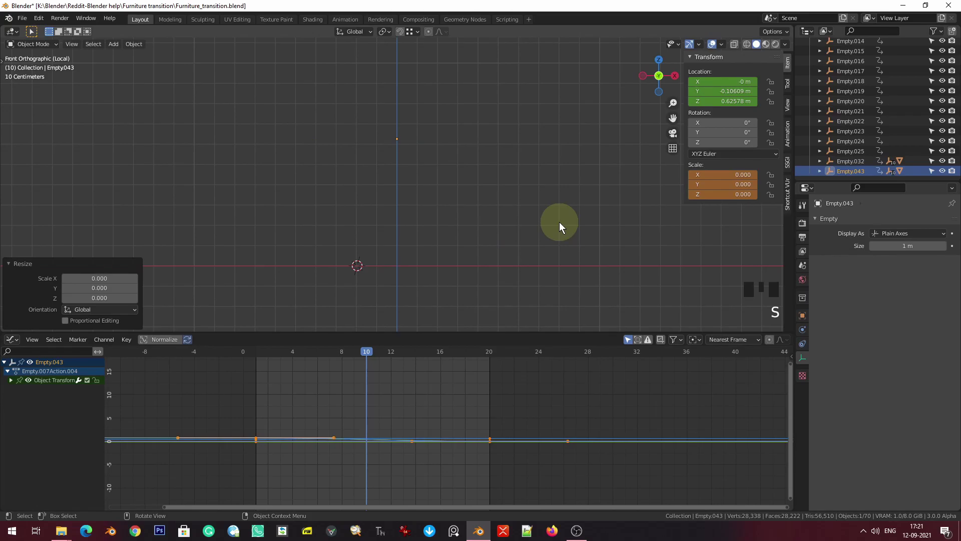
{"action": "key", "text": "i"}
{"action": "left_click", "coordinate": [559, 221]}
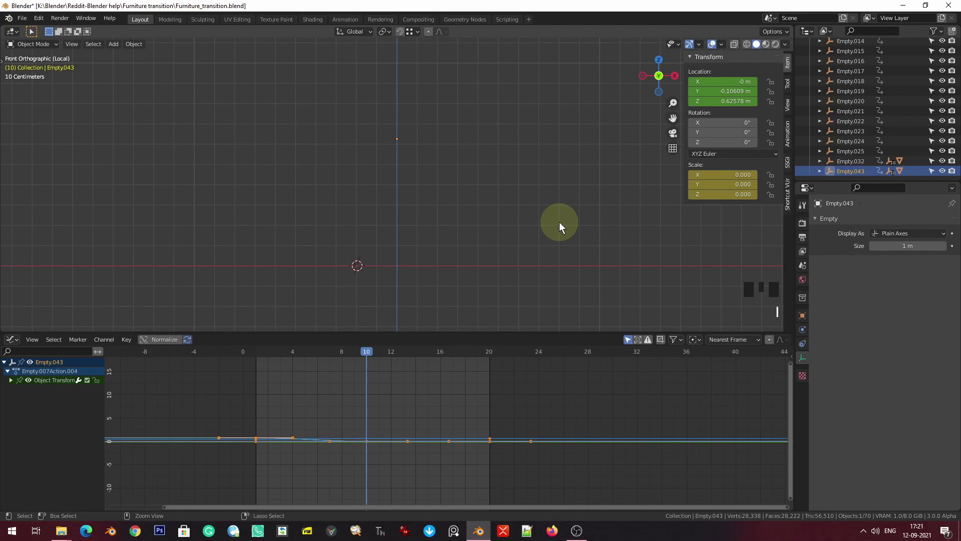
{"action": "key", "text": "ctrl+s"}
{"action": "left_click", "coordinate": [625, 222]}
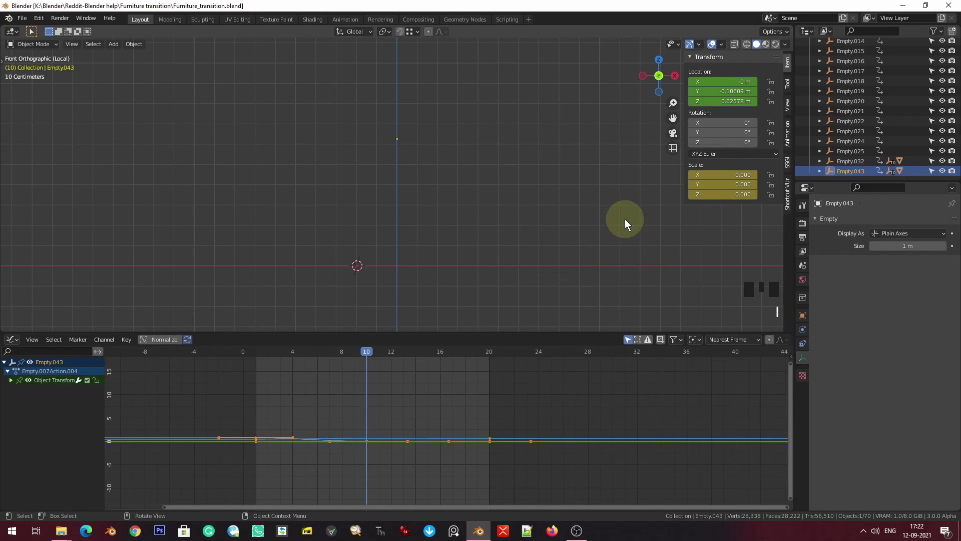
- Leave the isolated view, hide the viewport overlays, and play the full cabinet-to-desk animation from frame 1
{"action": "key", "text": "slash"}
{"action": "scroll", "coordinate": [593, 113], "scroll_direction": "down", "scroll_amount": 2}
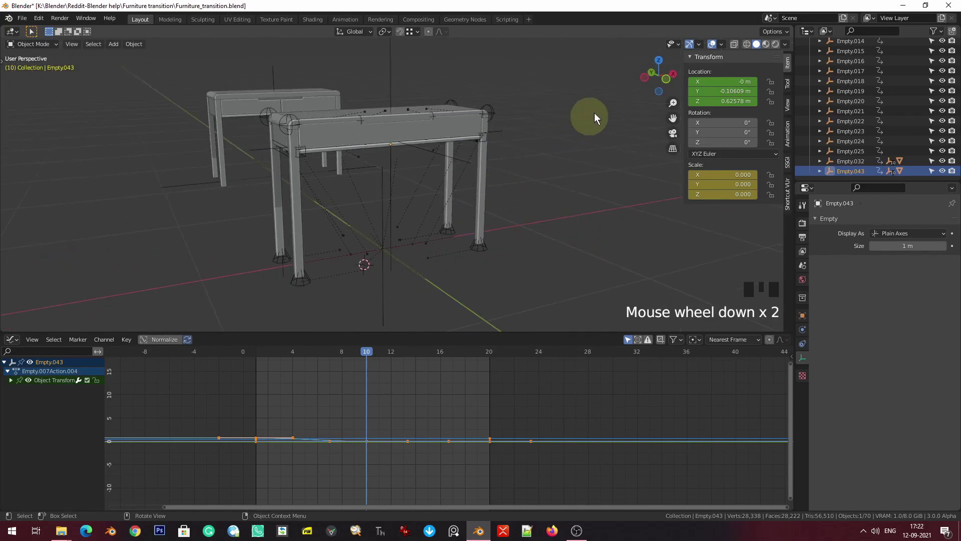
{"action": "left_click", "coordinate": [712, 45]}
{"action": "middle_click_drag", "start_coordinate": [478, 166], "coordinate": [495, 203], "text": "shift"}
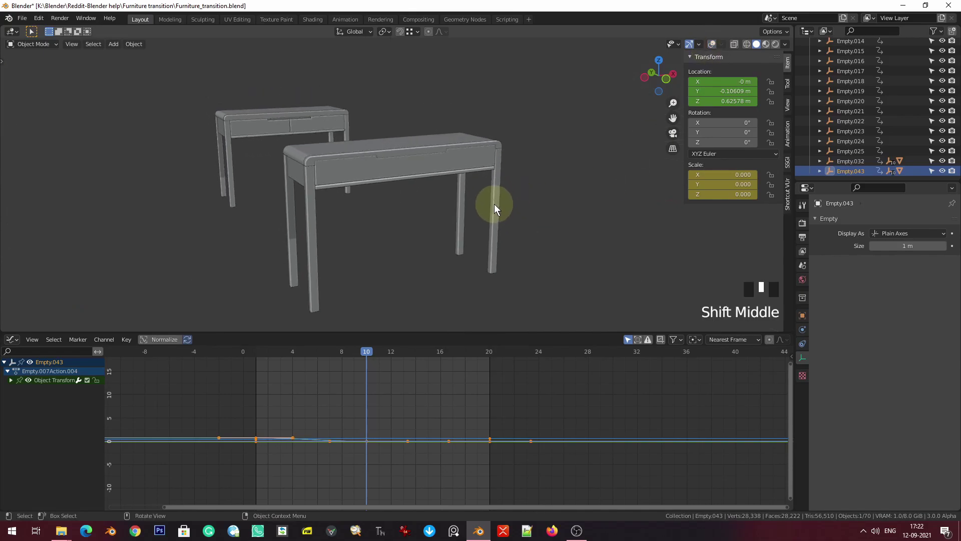
{"action": "key", "text": "shift+Left"}
{"action": "key", "text": "space"}
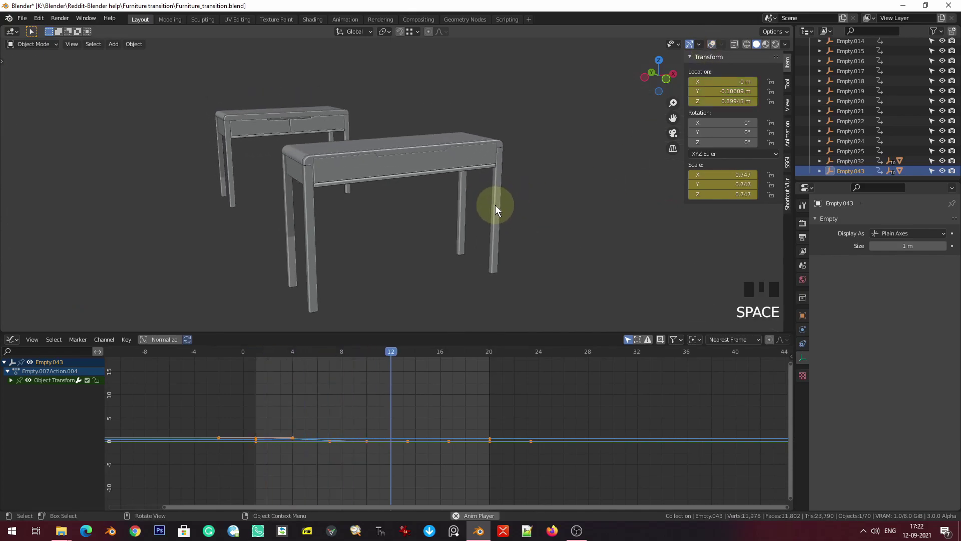
{"action": "key", "text": "space"}
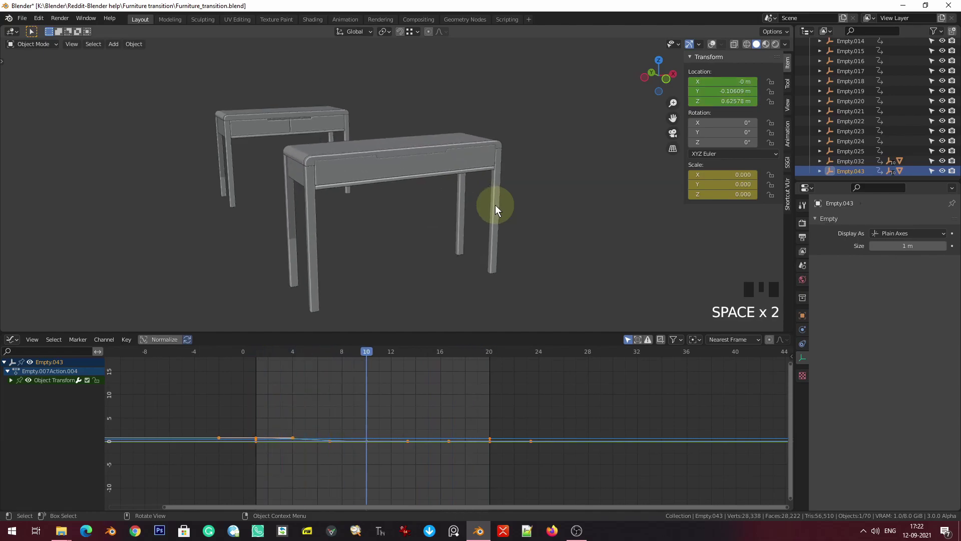
- Switch to Material Preview shading, replay the transformation from frame 1, and scrub back to frame 6
{"action": "key", "text": "z"}
{"action": "left_click", "coordinate": [441, 210]}
{"action": "key", "text": "z"}
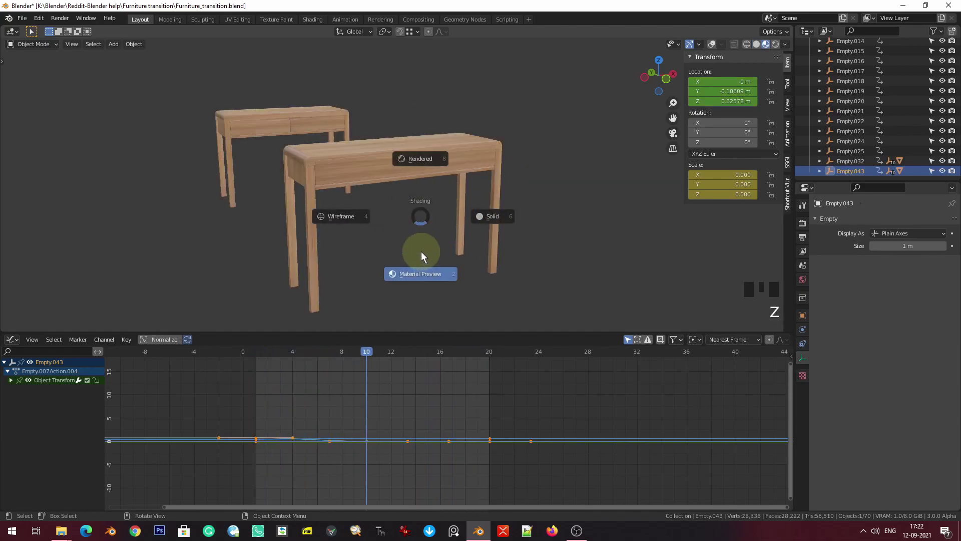
{"action": "left_click", "coordinate": [422, 286]}
{"action": "key", "text": "shift+Left"}
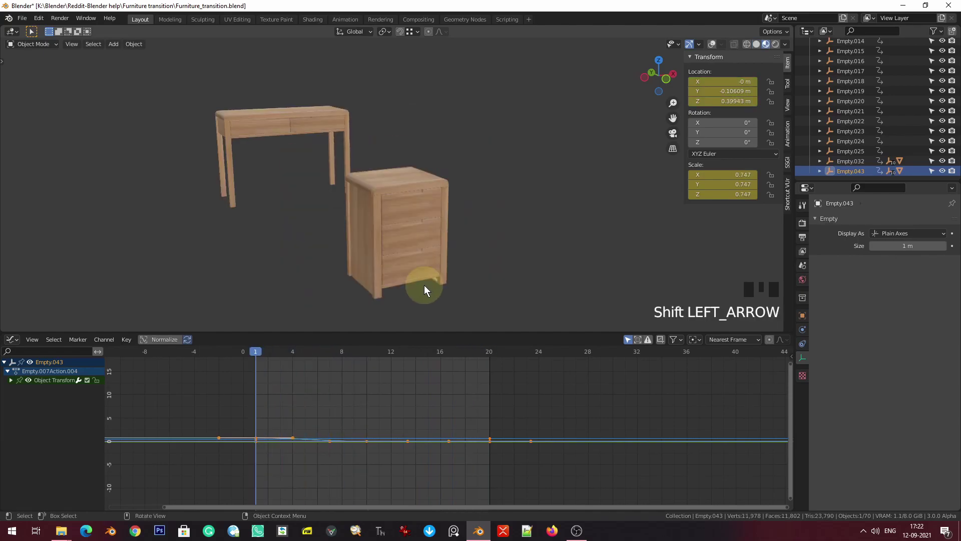
{"action": "key", "text": "space"}
{"action": "key", "text": "space"}
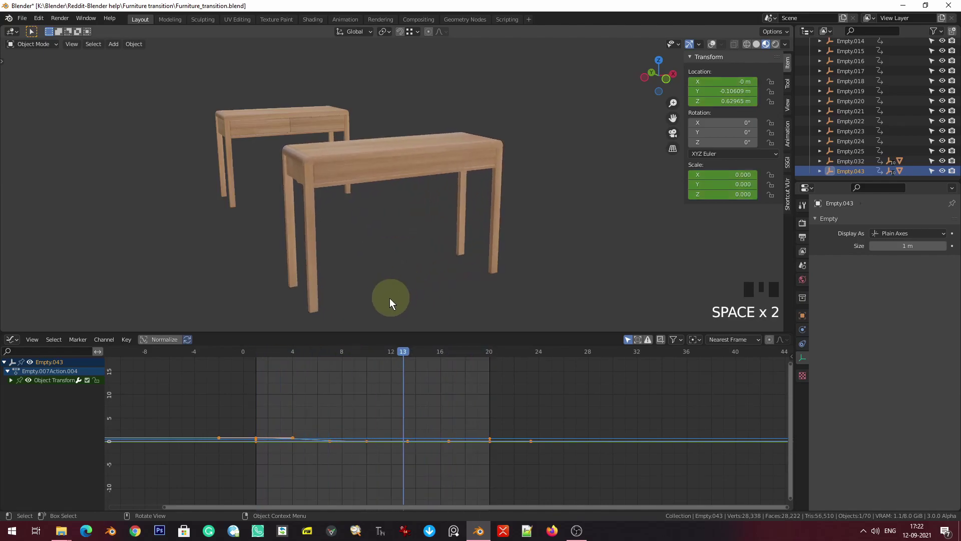
{"action": "left_click_drag", "start_coordinate": [375, 355], "coordinate": [314, 364]}
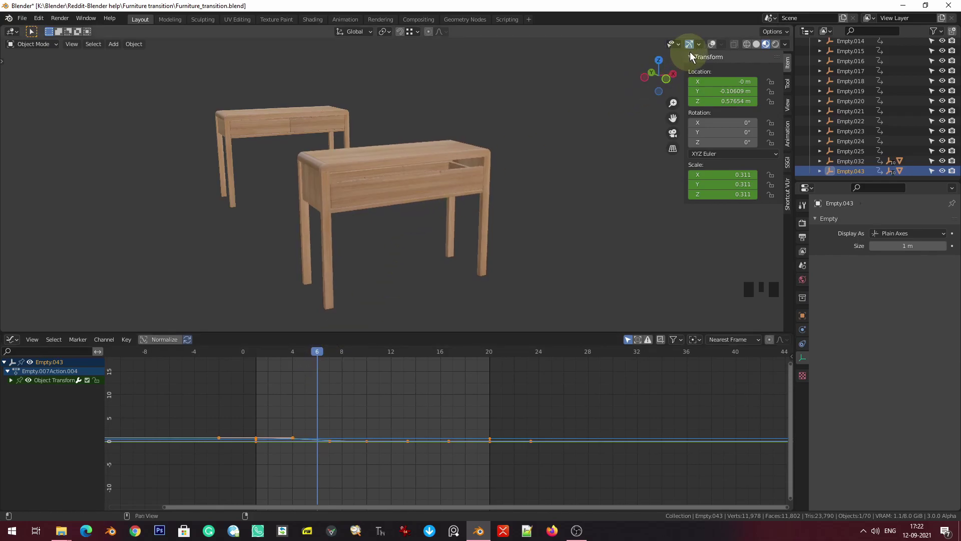
- Show the overlays again, return to frame 1, and view the cabinet from the front in Solid shading
{"action": "left_click", "coordinate": [711, 44]}
{"action": "middle_click_drag", "start_coordinate": [626, 166], "coordinate": [565, 204]}
{"action": "key", "text": "z"}
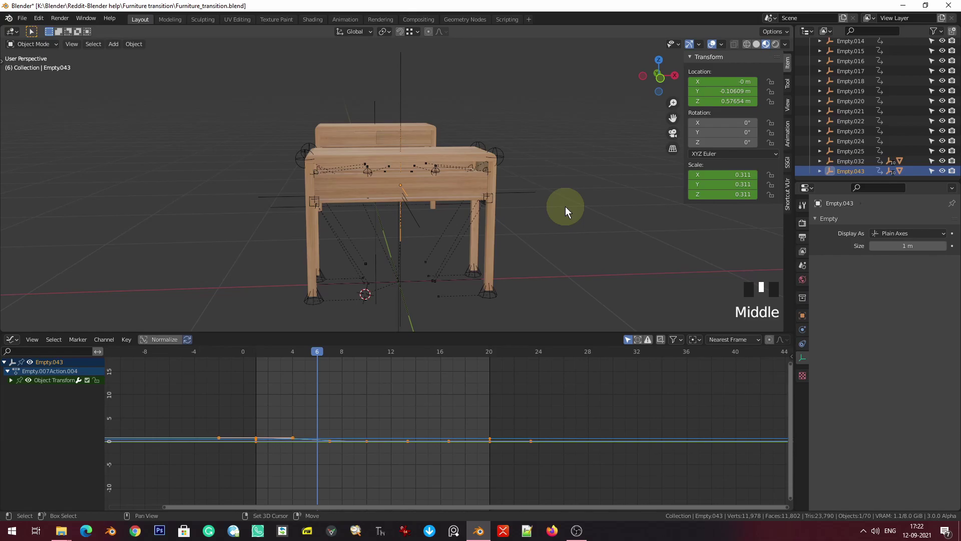
{"action": "key", "text": "shift+Left"}
{"action": "key", "text": "KP_1"}
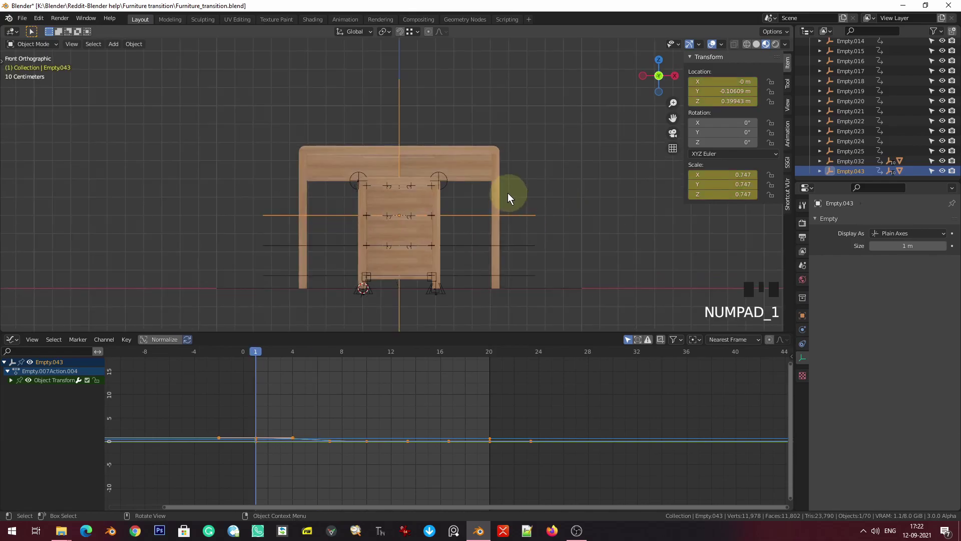
{"action": "key", "text": "z"}
{"action": "scroll", "coordinate": [534, 283], "scroll_direction": "up", "scroll_amount": 2}
{"action": "middle_click_drag", "start_coordinate": [534, 283], "coordinate": [495, 132], "text": "shift"}
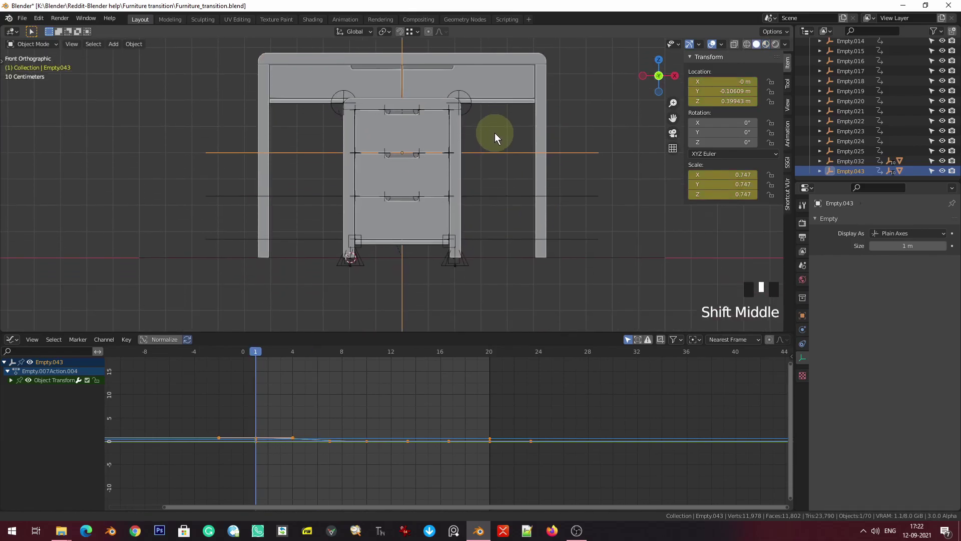
- Select Empty.032, expand its animation channels, hide the X, Y and Z Scale curves, and select the location keyframes at frame 20
{"action": "left_click", "coordinate": [510, 194]}
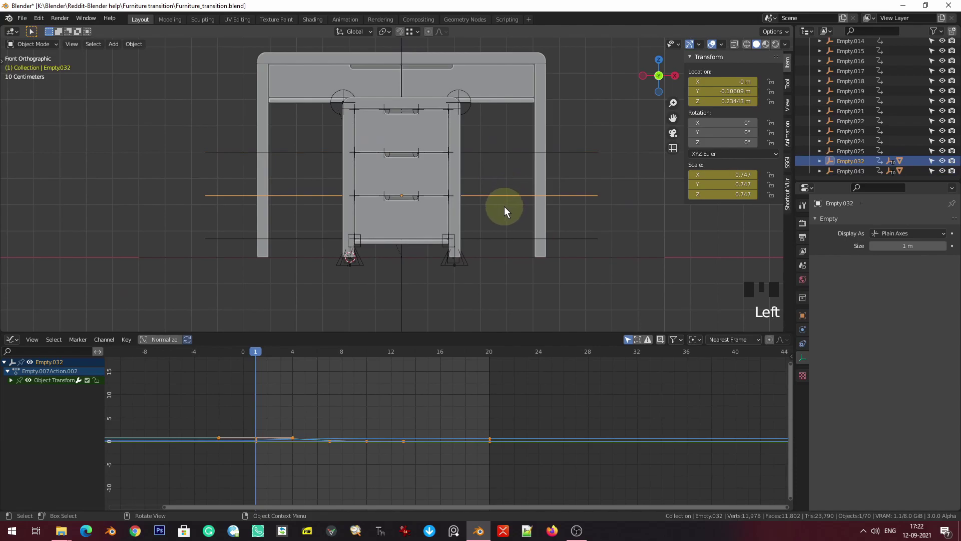
{"action": "left_click", "coordinate": [13, 385]}
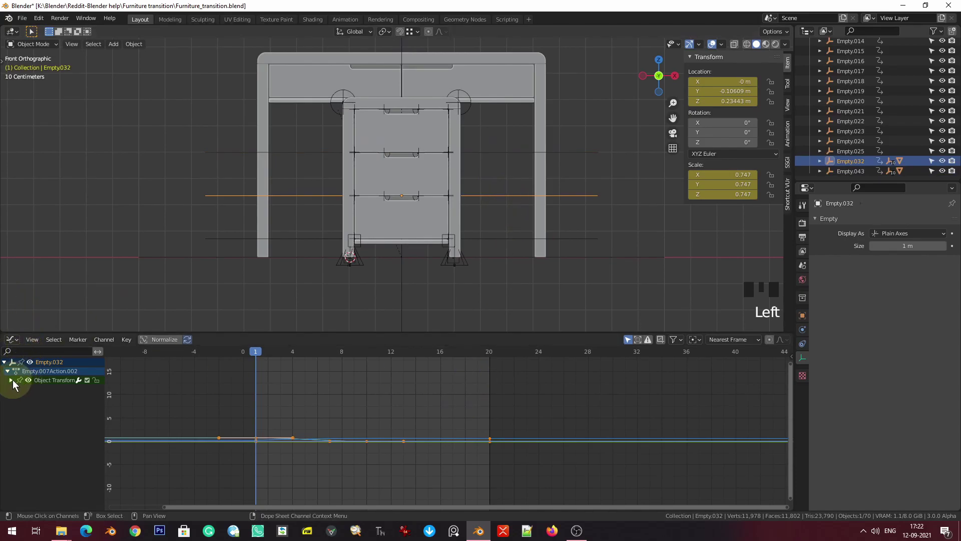
{"action": "left_click", "coordinate": [13, 384]}
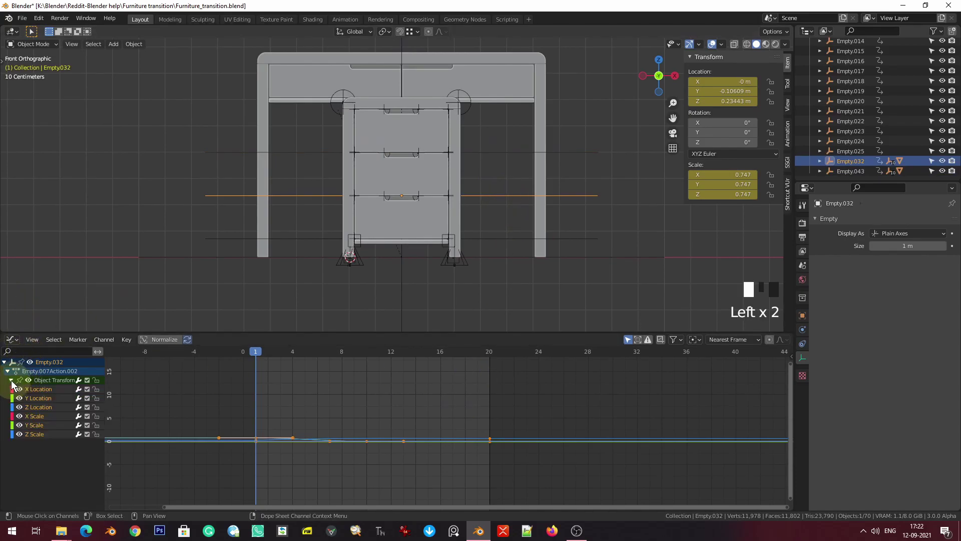
{"action": "left_click", "coordinate": [485, 196]}
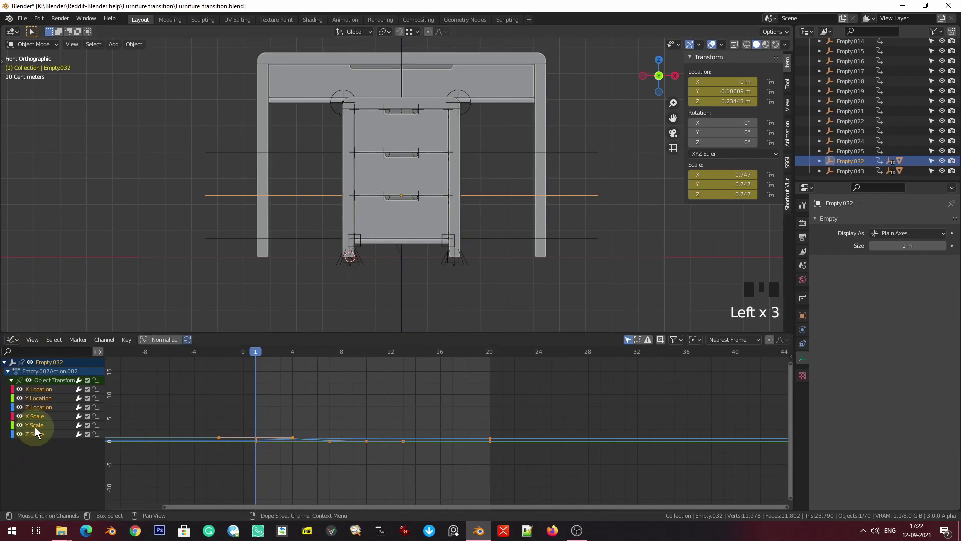
{"action": "left_click_drag", "start_coordinate": [22, 434], "coordinate": [22, 415]}
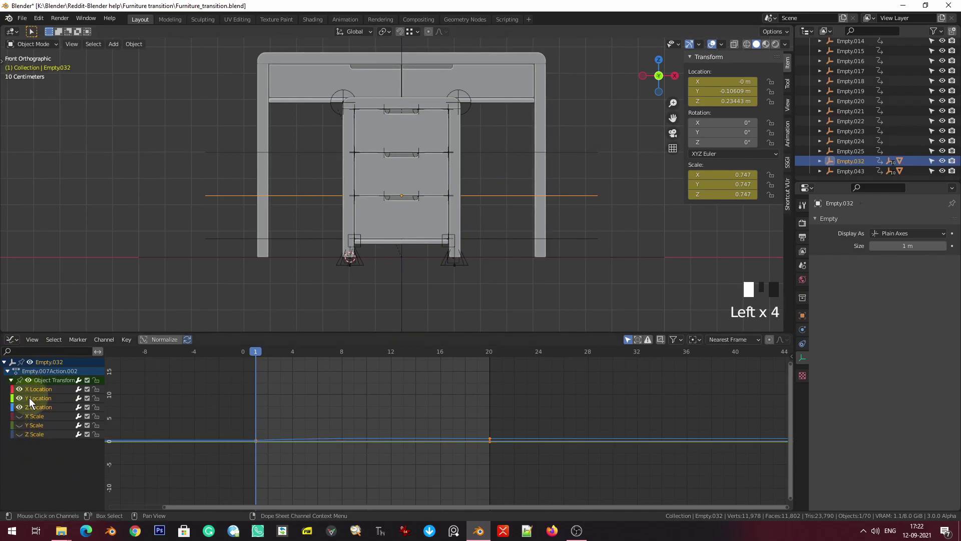
{"action": "left_click", "coordinate": [51, 405]}
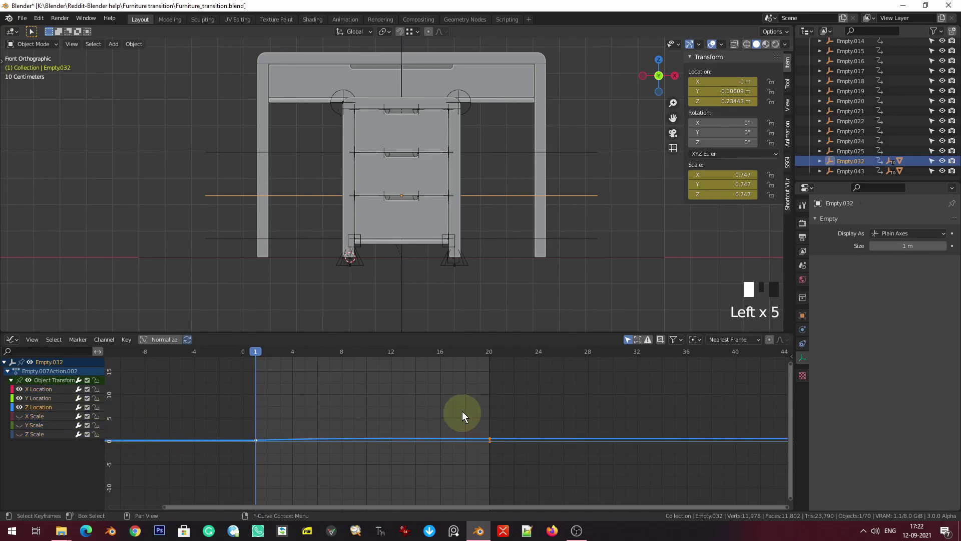
{"action": "left_click_drag", "start_coordinate": [462, 414], "coordinate": [573, 480]}
{"action": "key", "text": "g"}
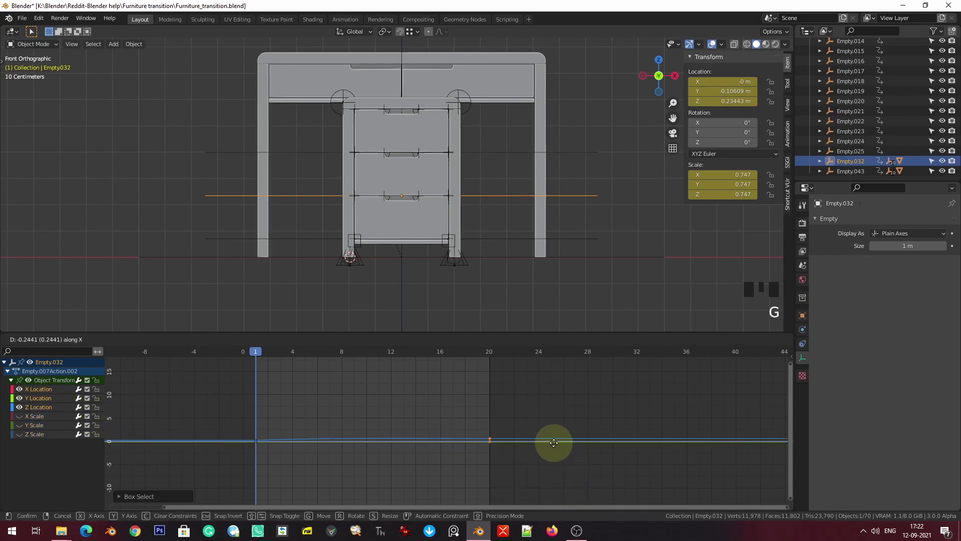
{"action": "key", "text": "g"}
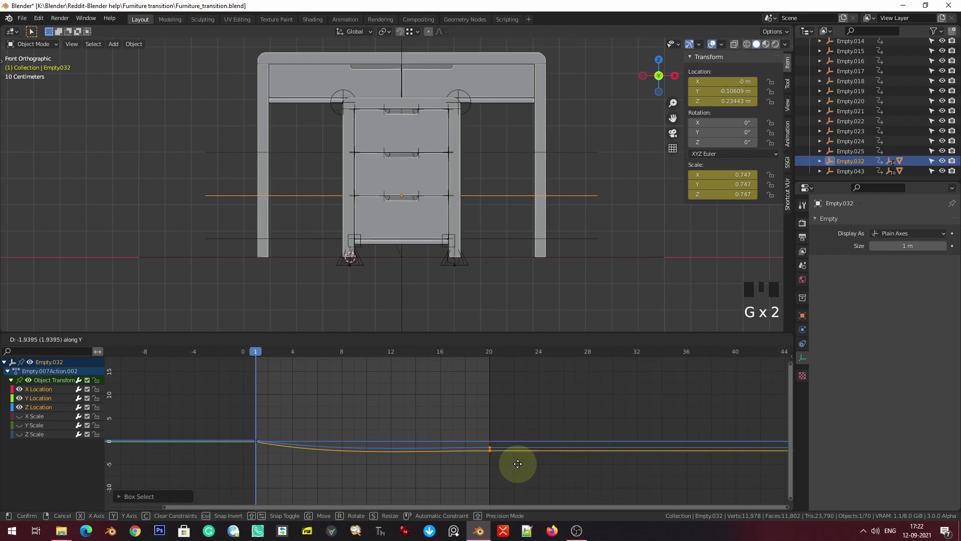
{"action": "key", "text": "Escape"}
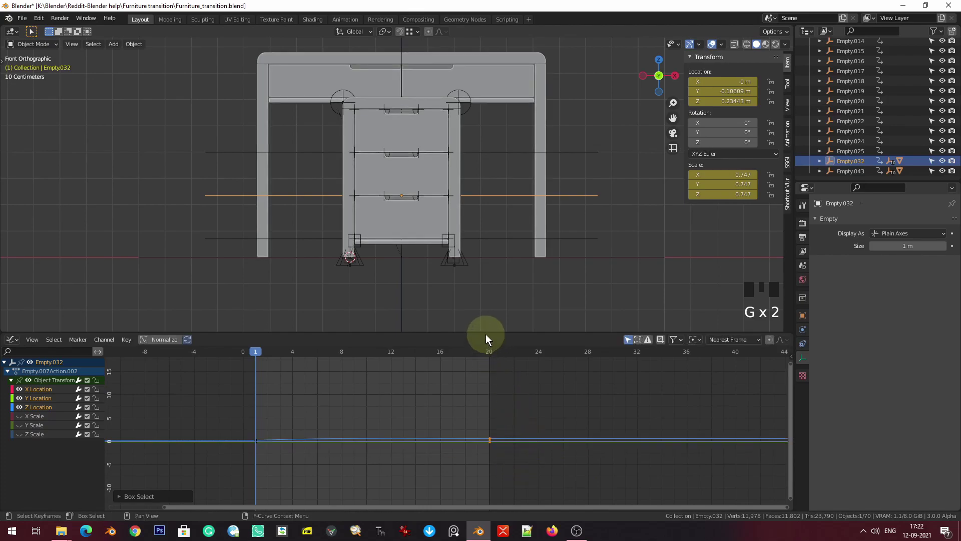
{"action": "key", "text": "g"}
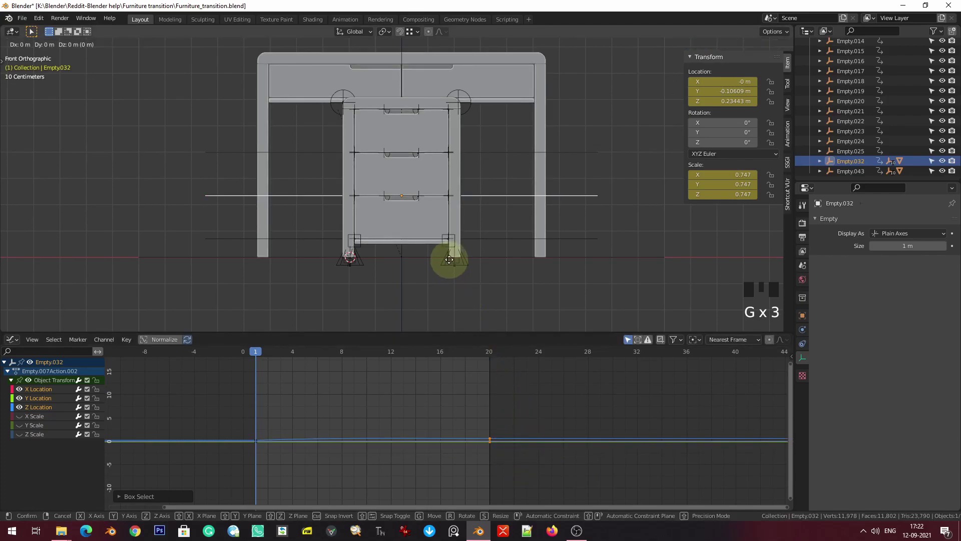
{"action": "key", "text": "Escape"}
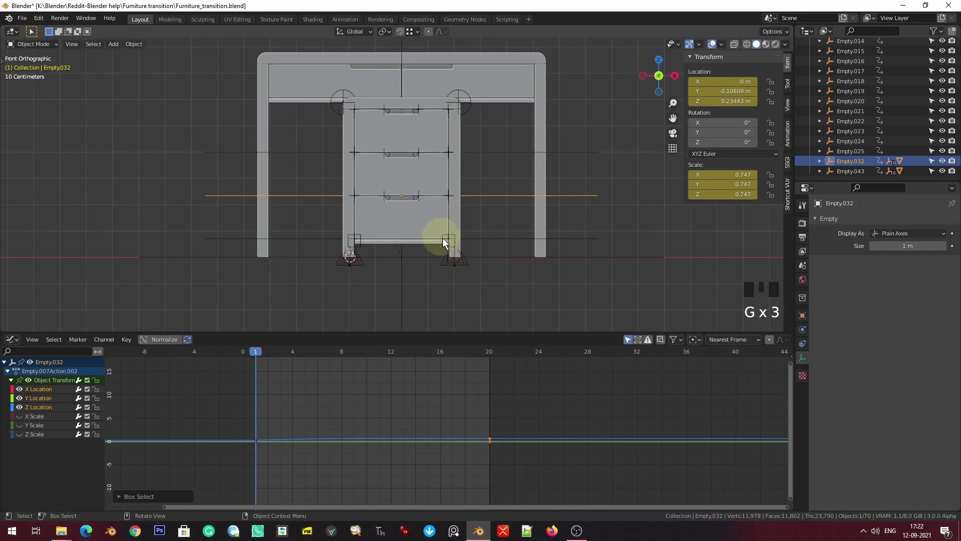
- Scrub the animation to frame 20 and back to frame 6 to examine the drawers' motion in perspective
{"action": "middle_click_drag", "start_coordinate": [440, 235], "coordinate": [460, 252]}
{"action": "left_click_drag", "start_coordinate": [282, 352], "coordinate": [524, 468]}
{"action": "scroll", "coordinate": [489, 204], "scroll_direction": "down", "scroll_amount": 3}
{"action": "middle_click_drag", "start_coordinate": [488, 202], "coordinate": [486, 214]}
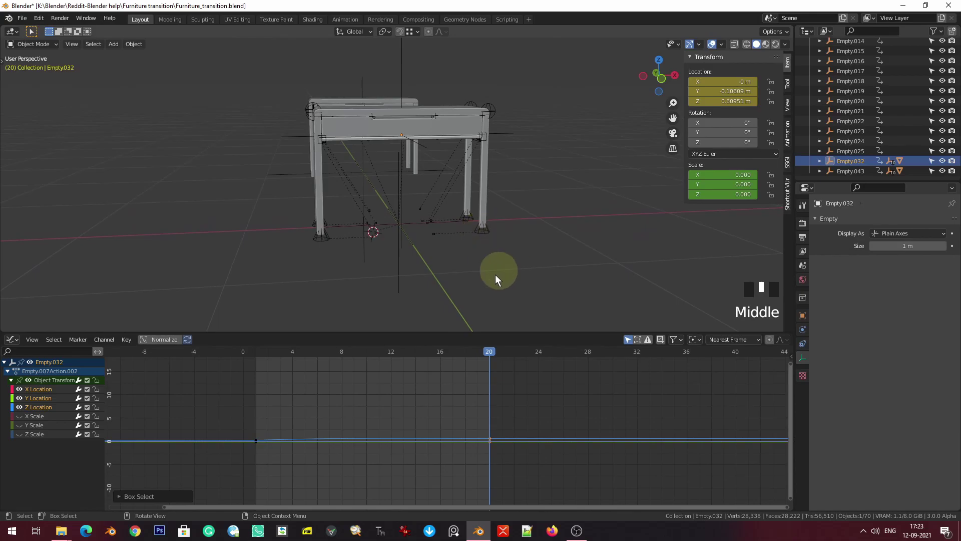
{"action": "left_click_drag", "start_coordinate": [407, 352], "coordinate": [317, 369]}
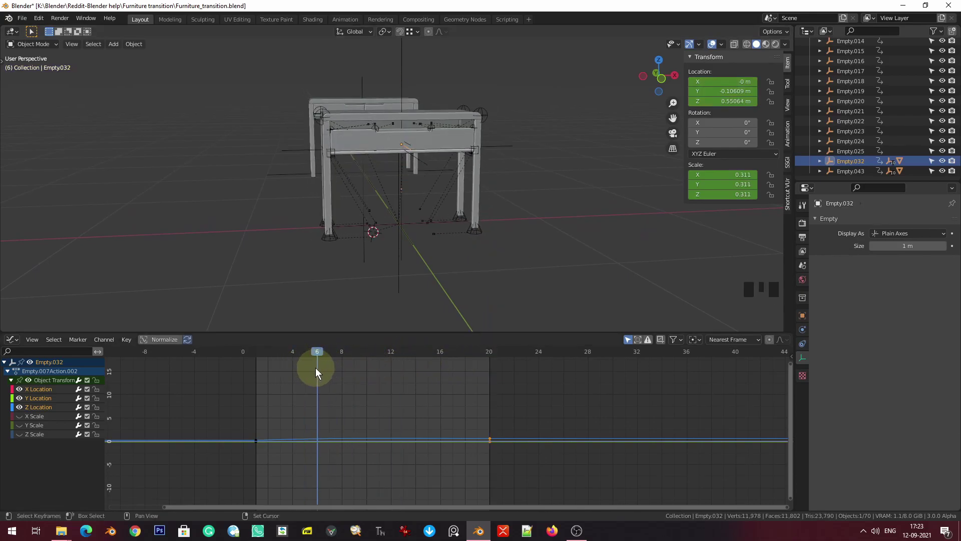
- Delete Empty.032, scrub the opening frames back to frame 1, and undo the deletion
{"action": "key", "text": "shift+Left"}
{"action": "left_click_drag", "start_coordinate": [435, 396], "coordinate": [520, 464]}
{"action": "key", "text": "x"}
{"action": "left_click", "coordinate": [468, 219]}
{"action": "left_click_drag", "start_coordinate": [277, 357], "coordinate": [256, 358]}
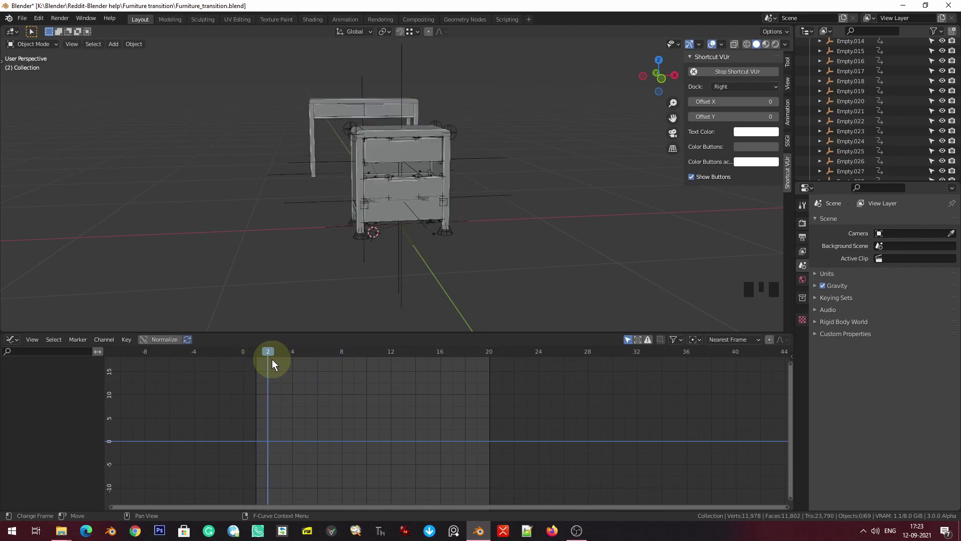
{"action": "key", "text": "shift+Left"}
{"action": "key", "text": "shift+Left"}
{"action": "key", "text": "shift+Left"}
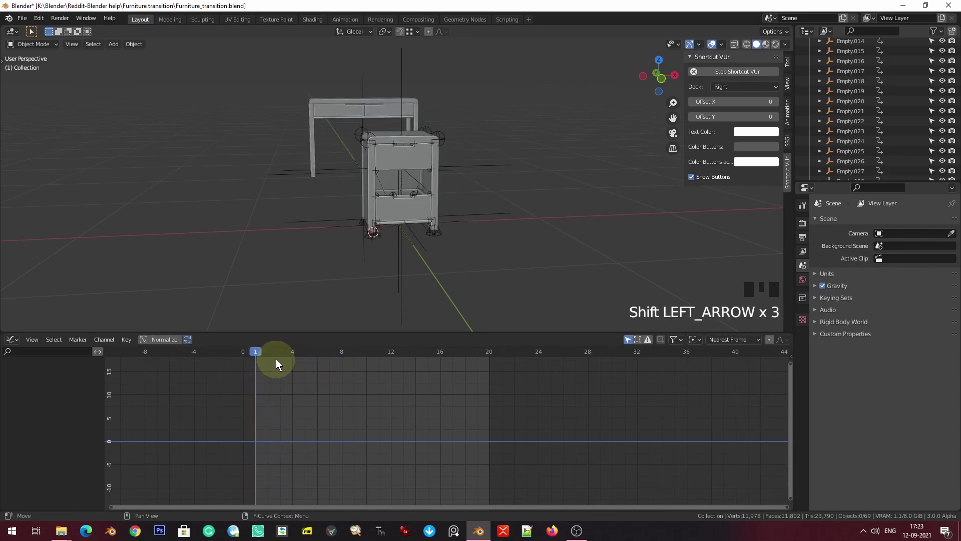
{"action": "key", "text": "ctrl+z"}
{"action": "key", "text": "ctrl+z"}
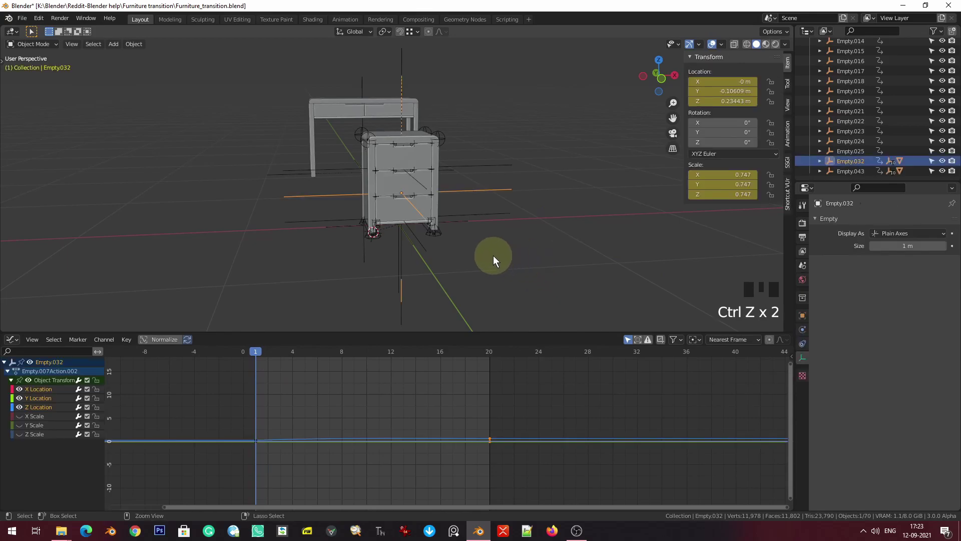
- Examine the drawers from the front at frame 1, scrub to frame 6, and inspect them in perspective
{"action": "scroll", "coordinate": [491, 251], "scroll_direction": "up", "scroll_amount": 3}
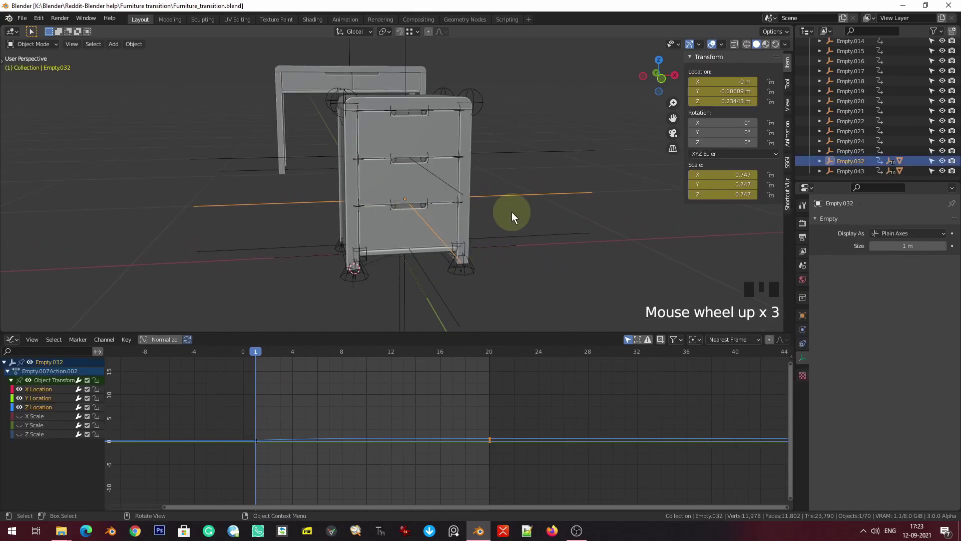
{"action": "key", "text": "KP_1"}
{"action": "key", "text": "shift+Left"}
{"action": "middle_click_drag", "start_coordinate": [564, 243], "coordinate": [446, 352], "text": "shift"}
{"action": "left_click_drag", "start_coordinate": [287, 354], "coordinate": [262, 351]}
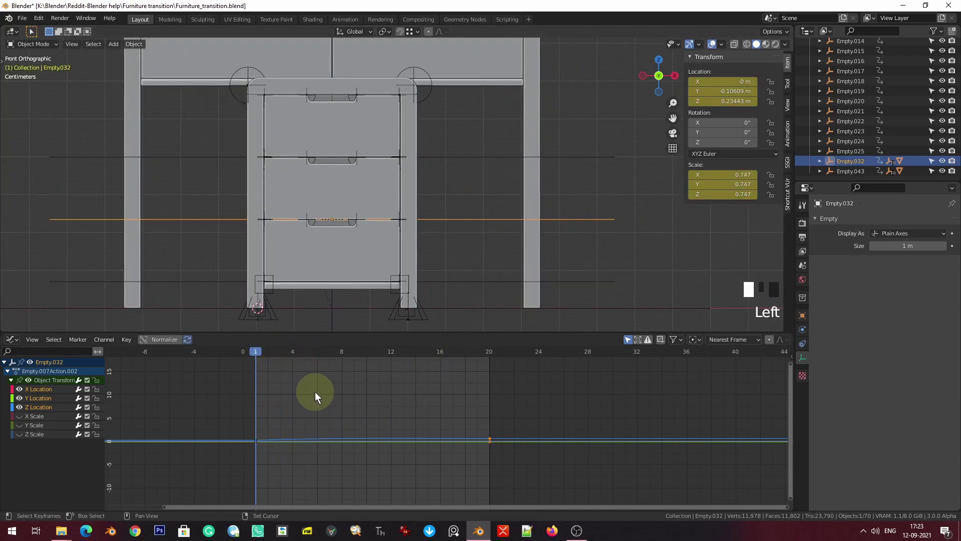
{"action": "key", "text": "shift+Left"}
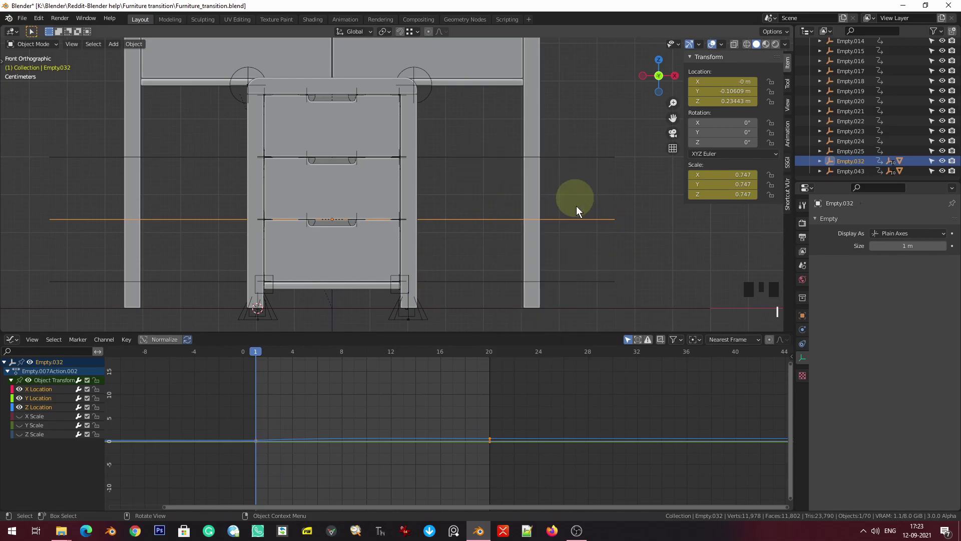
{"action": "left_click_drag", "start_coordinate": [293, 353], "coordinate": [317, 357]}
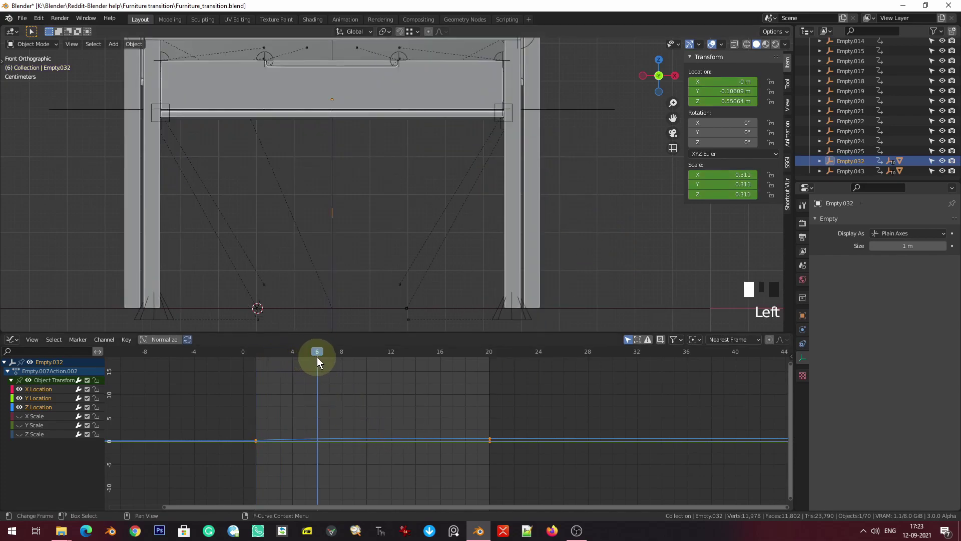
{"action": "scroll", "coordinate": [347, 217], "scroll_direction": "down", "scroll_amount": 3}
{"action": "middle_click_drag", "start_coordinate": [346, 214], "coordinate": [376, 186]}
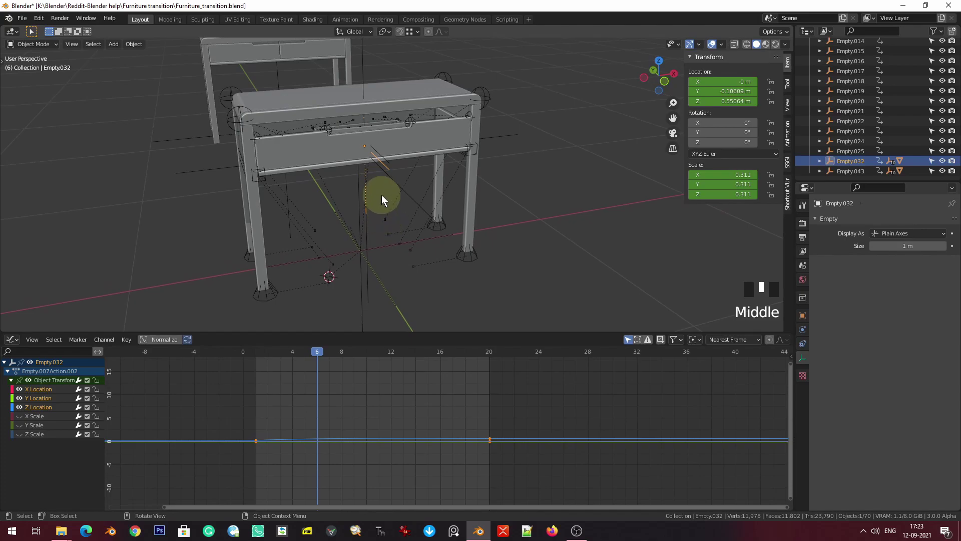
{"action": "key", "text": "g"}
{"action": "key", "text": "z"}
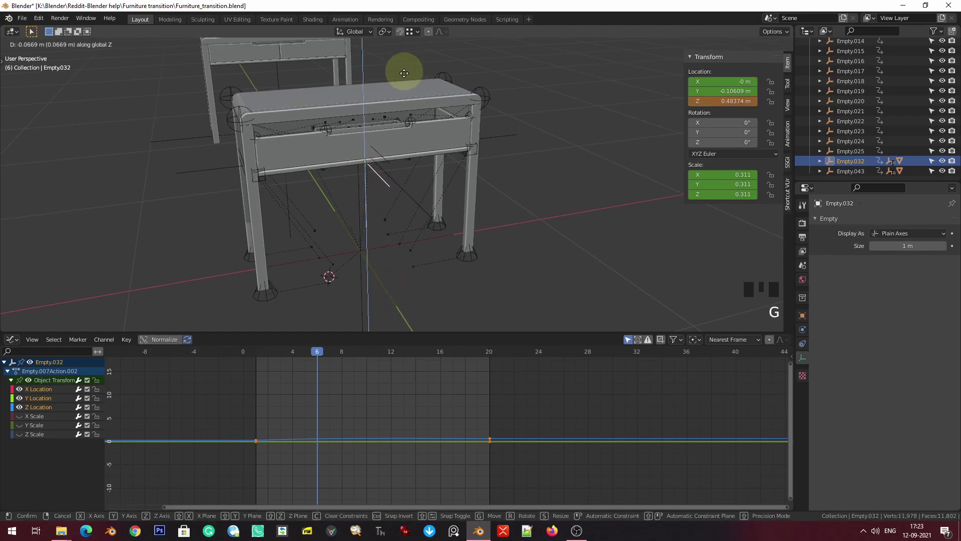
{"action": "key", "text": "Escape"}
- In front wireframe view at frame 6, lower Empty.032 about 0.038 m along Z and insert a location keyframe
{"action": "key", "text": "KP_1"}
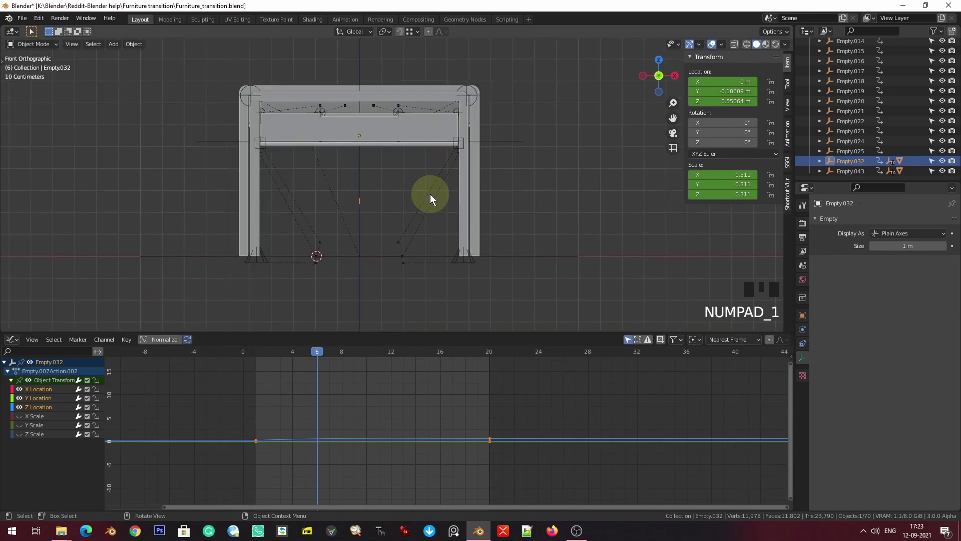
{"action": "key", "text": "z"}
{"action": "scroll", "coordinate": [421, 122], "scroll_direction": "up", "scroll_amount": 5}
{"action": "scroll", "coordinate": [421, 122], "scroll_direction": "down", "scroll_amount": 4}
{"action": "middle_click_drag", "start_coordinate": [421, 121], "coordinate": [506, 250], "text": "shift"}
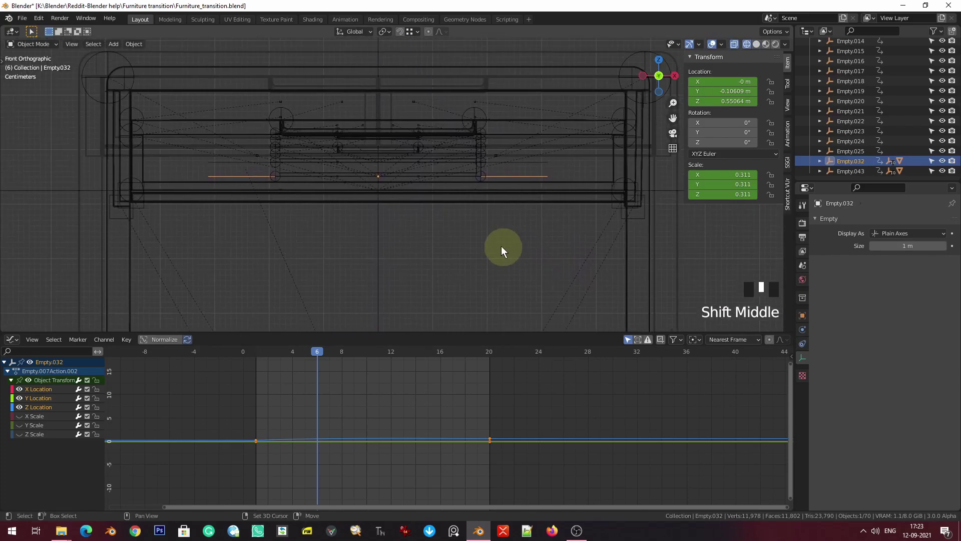
{"action": "key", "text": "g"}
{"action": "key", "text": "z"}
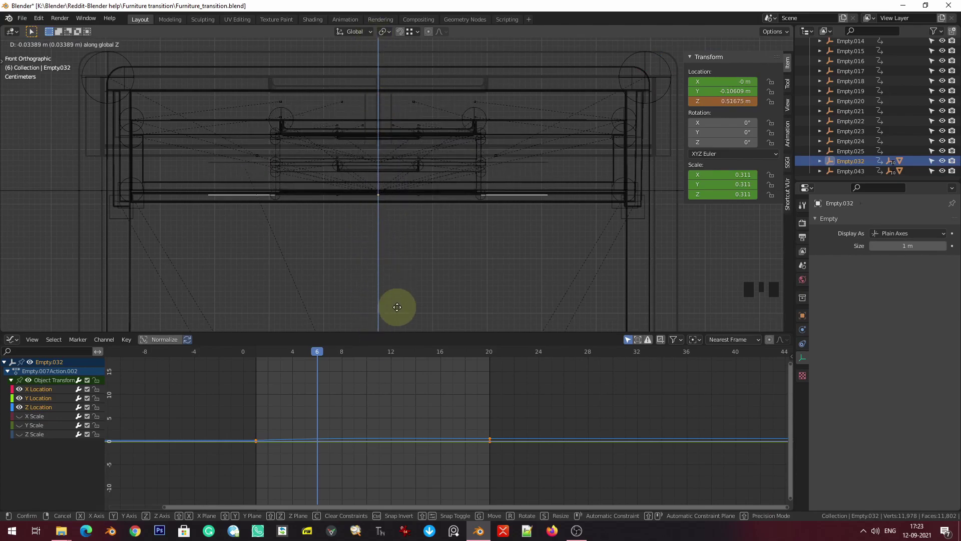
{"action": "left_click", "coordinate": [400, 40]}
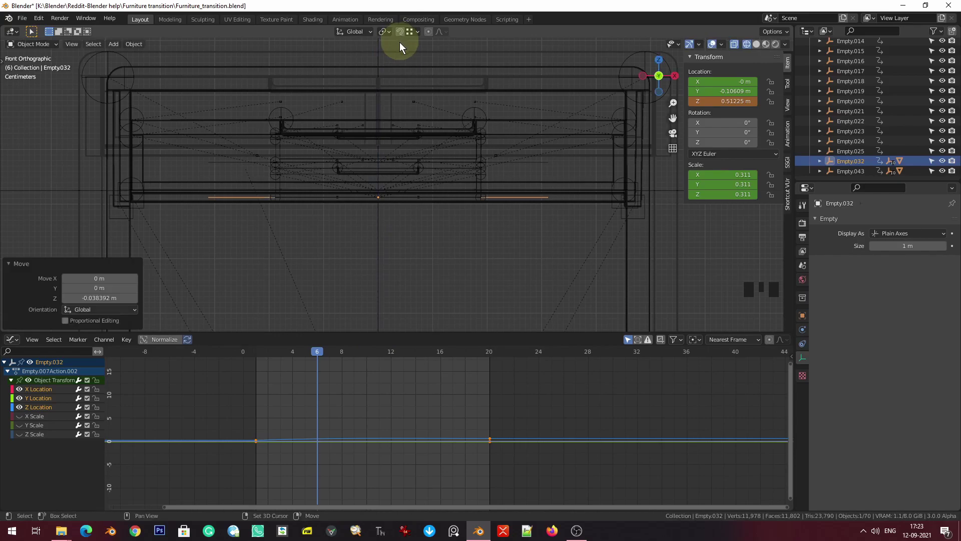
{"action": "key", "text": "i"}
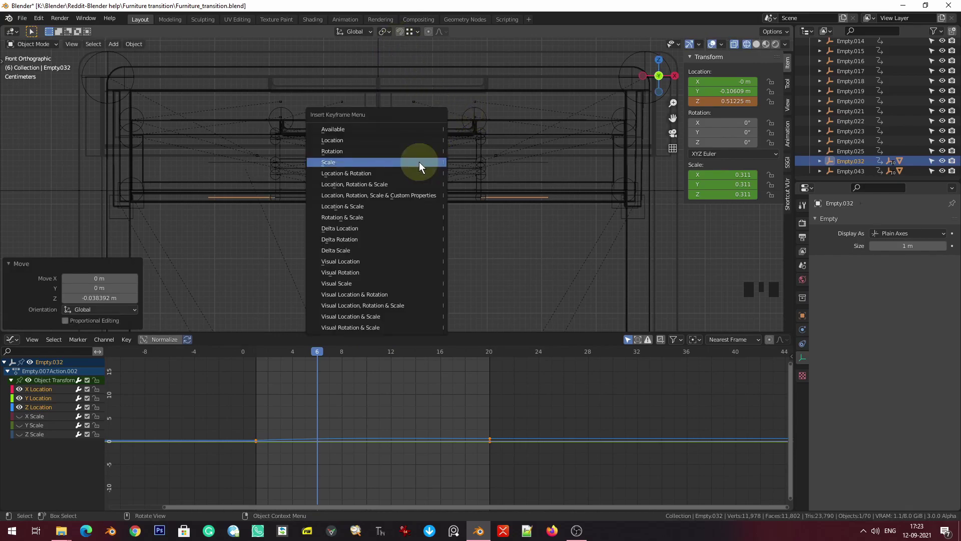
{"action": "key", "text": "l"}
- Examine the shrunken drawers inside the desk at frame 6 in wireframe perspective, and return to frame 1
{"action": "scroll", "coordinate": [419, 180], "scroll_direction": "down", "scroll_amount": 4}
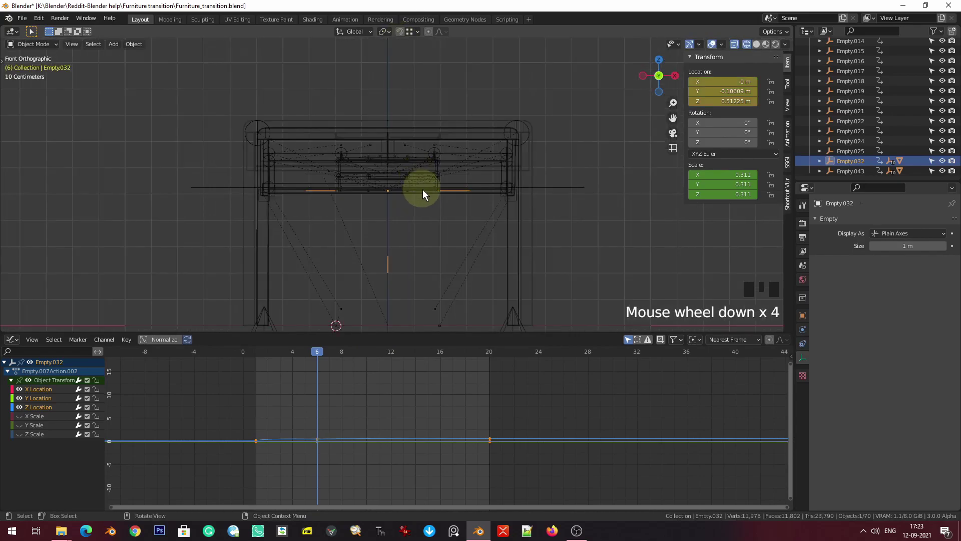
{"action": "middle_click_drag", "start_coordinate": [423, 210], "coordinate": [33, 204]}
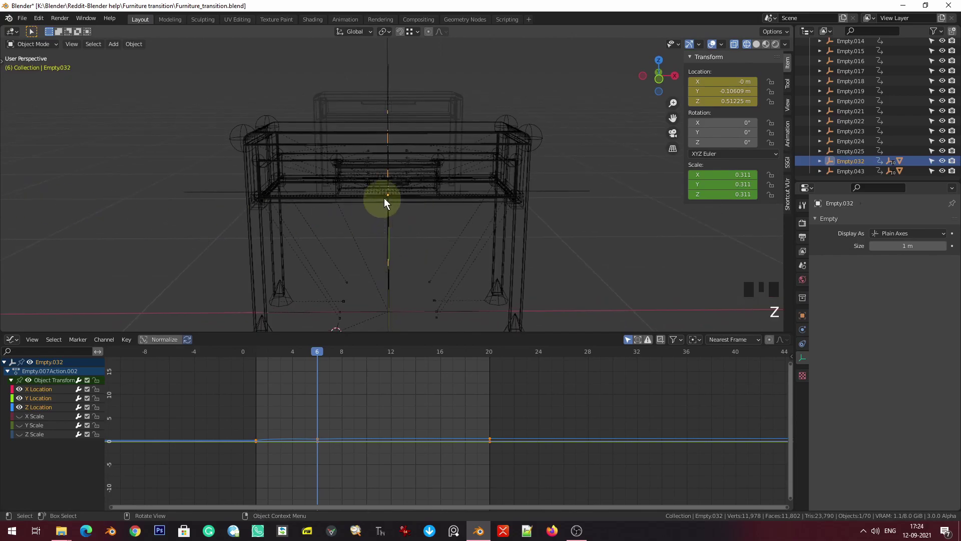
{"action": "scroll", "coordinate": [435, 229], "scroll_direction": "up", "scroll_amount": 5}
{"action": "middle_click_drag", "start_coordinate": [435, 228], "coordinate": [519, 197]}
{"action": "key", "text": "z"}
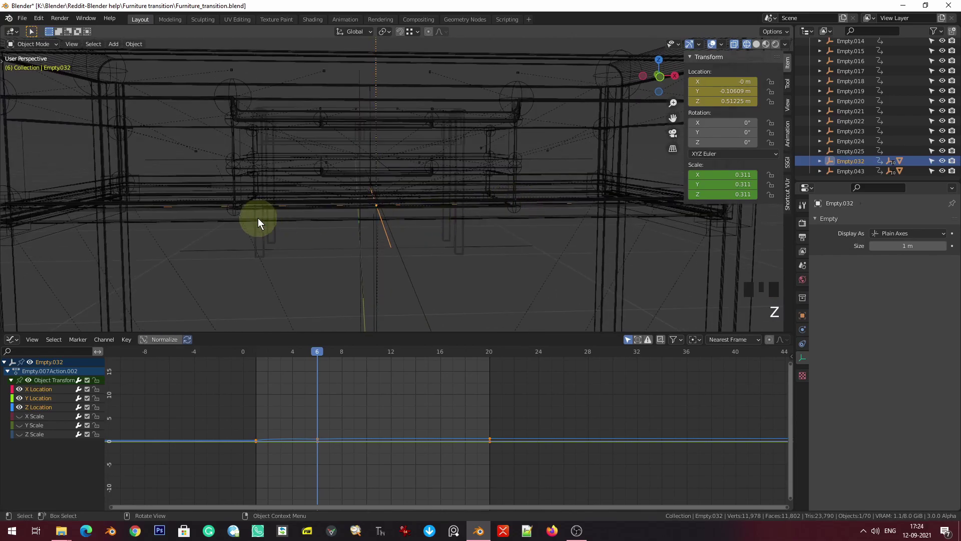
{"action": "key", "text": "shift+Left"}
{"action": "scroll", "coordinate": [403, 159], "scroll_direction": "down", "scroll_amount": 4}
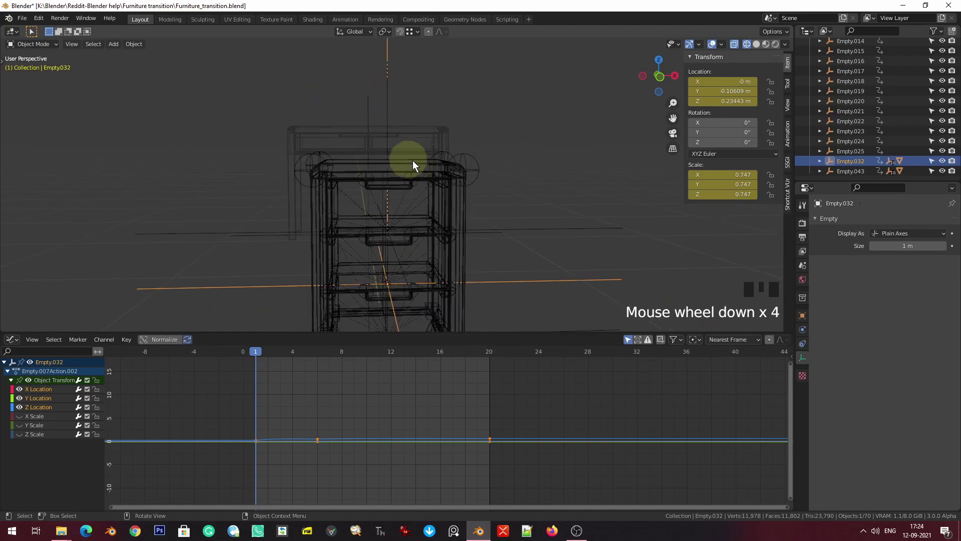
- Select Empty.043, check frame 10, and frame the empty from the front at frame 6 in Solid shading
{"action": "left_click", "coordinate": [577, 230]}
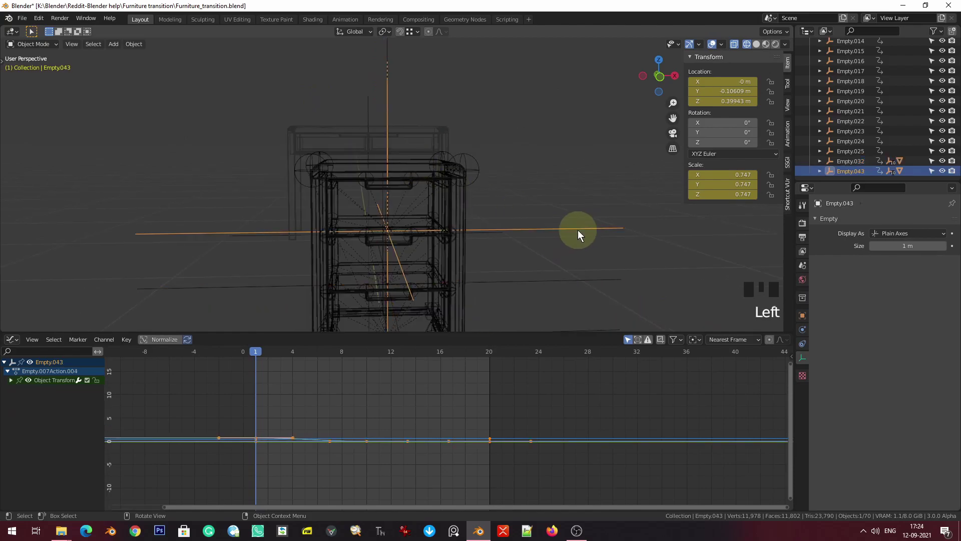
{"action": "left_click", "coordinate": [371, 353]}
{"action": "scroll", "coordinate": [423, 209], "scroll_direction": "down", "scroll_amount": 5}
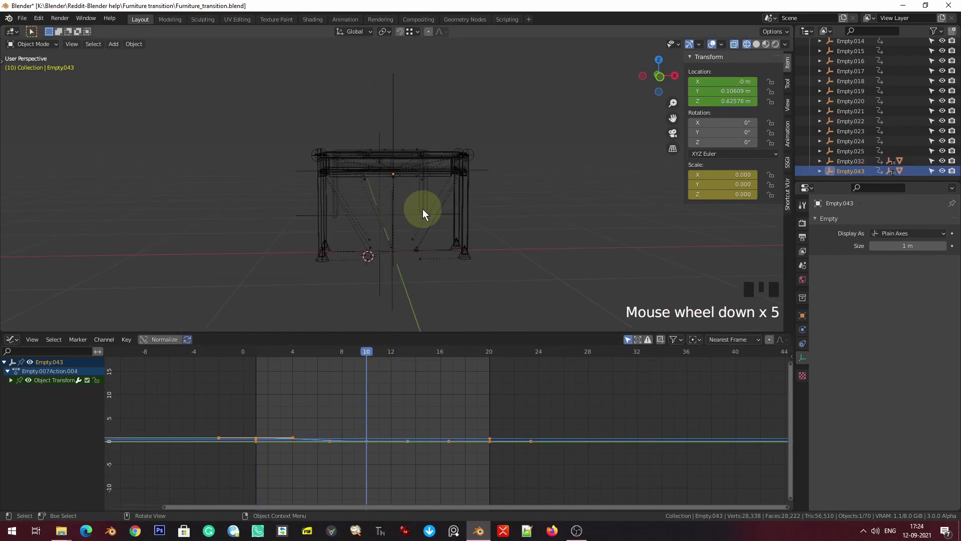
{"action": "left_click", "coordinate": [319, 357]}
{"action": "key", "text": "z"}
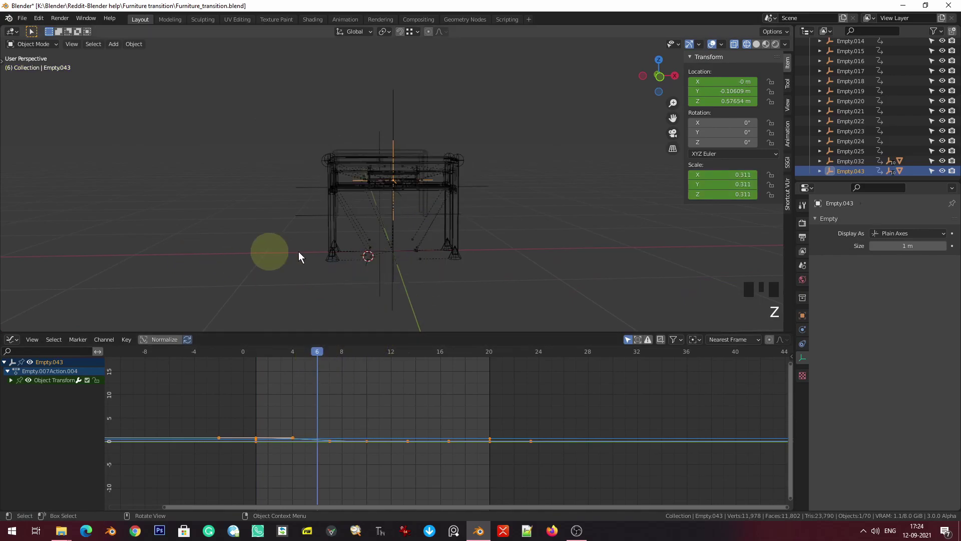
{"action": "key", "text": "z"}
{"action": "scroll", "coordinate": [536, 243], "scroll_direction": "up", "scroll_amount": 4}
{"action": "key", "text": "KP_1"}
{"action": "key", "text": "KP_Decimal"}
{"action": "scroll", "coordinate": [503, 220], "scroll_direction": "up", "scroll_amount": 4}
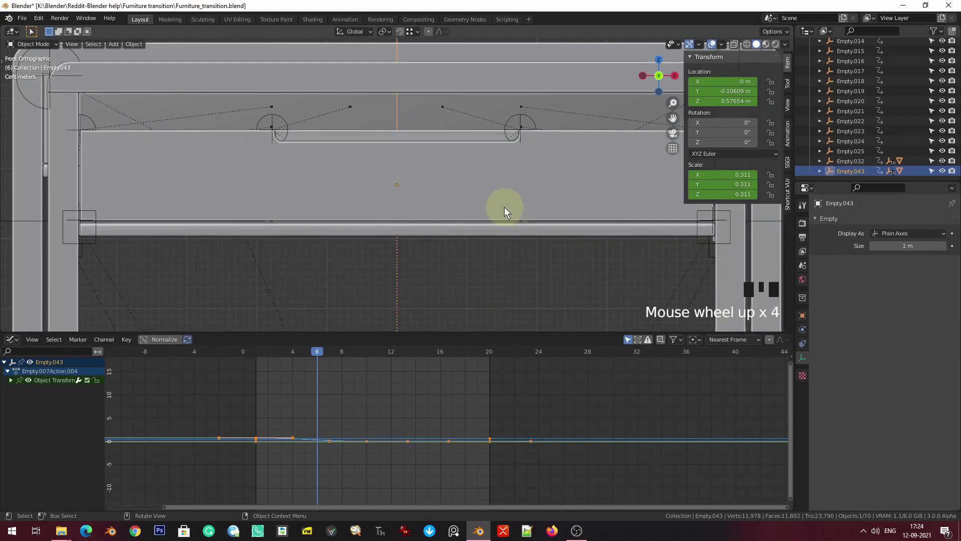
- In wireframe, lower Empty.043 about 0.066 m along Z and insert a location keyframe at frame 6
{"action": "key", "text": "z"}
{"action": "key", "text": "g"}
{"action": "key", "text": "z"}
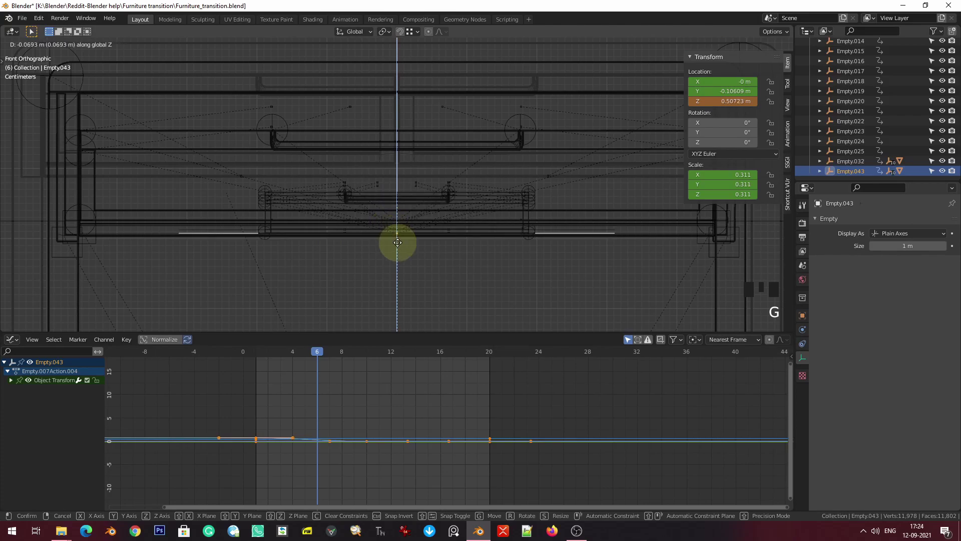
{"action": "left_click", "coordinate": [395, 221]}
{"action": "key", "text": "i"}
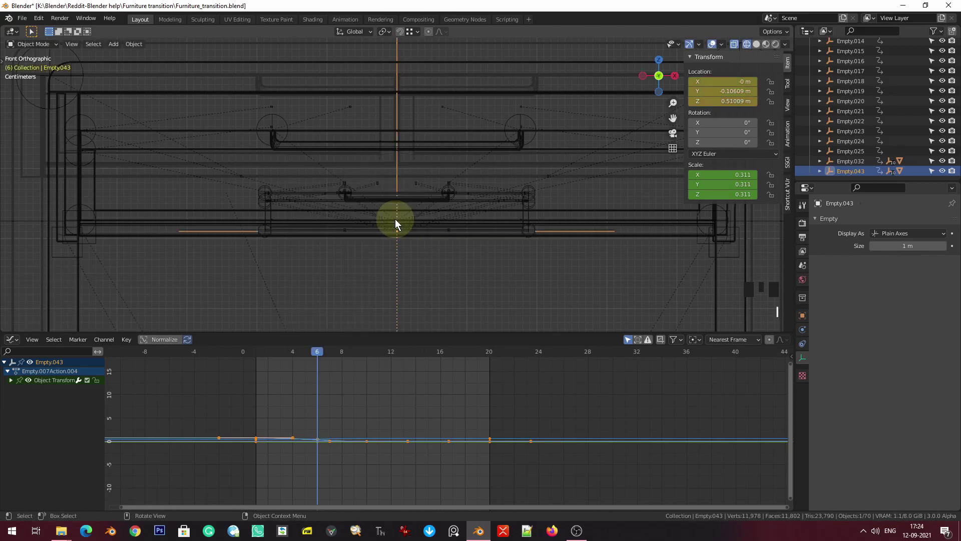
- Return to frame 1 in Solid shading, hide the overlays, and maximize the 3D viewport with the cabinet in perspective
{"action": "key", "text": "shift+Left"}
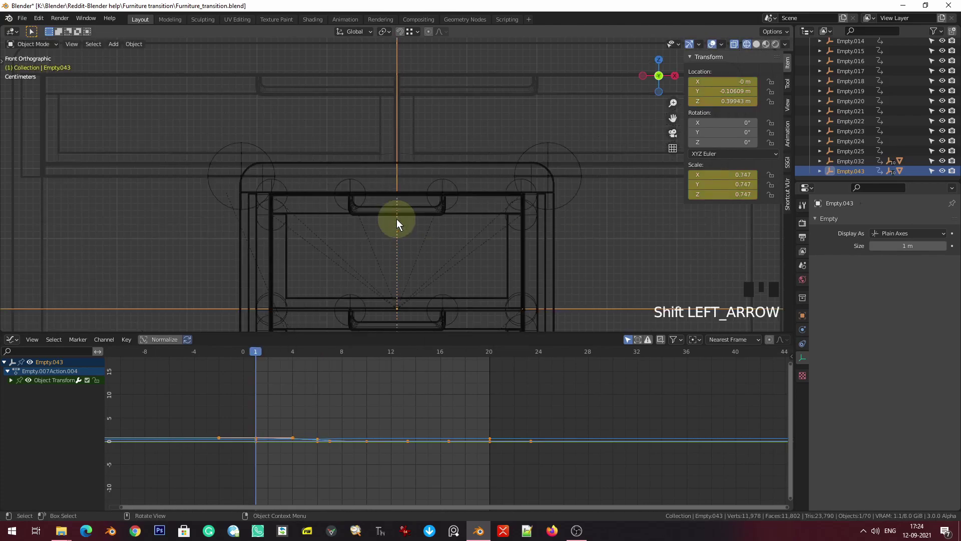
{"action": "key", "text": "z"}
{"action": "scroll", "coordinate": [419, 225], "scroll_direction": "down", "scroll_amount": 6}
{"action": "middle_click_drag", "start_coordinate": [418, 226], "coordinate": [447, 246]}
{"action": "middle_click_drag", "start_coordinate": [643, 220], "coordinate": [511, 221], "text": "shift"}
{"action": "left_click", "coordinate": [712, 44]}
{"action": "middle_click_drag", "start_coordinate": [397, 155], "coordinate": [401, 184], "text": "shift"}
{"action": "scroll", "coordinate": [403, 183], "scroll_direction": "up", "scroll_amount": 1}
{"action": "key", "text": "ctrl+space"}
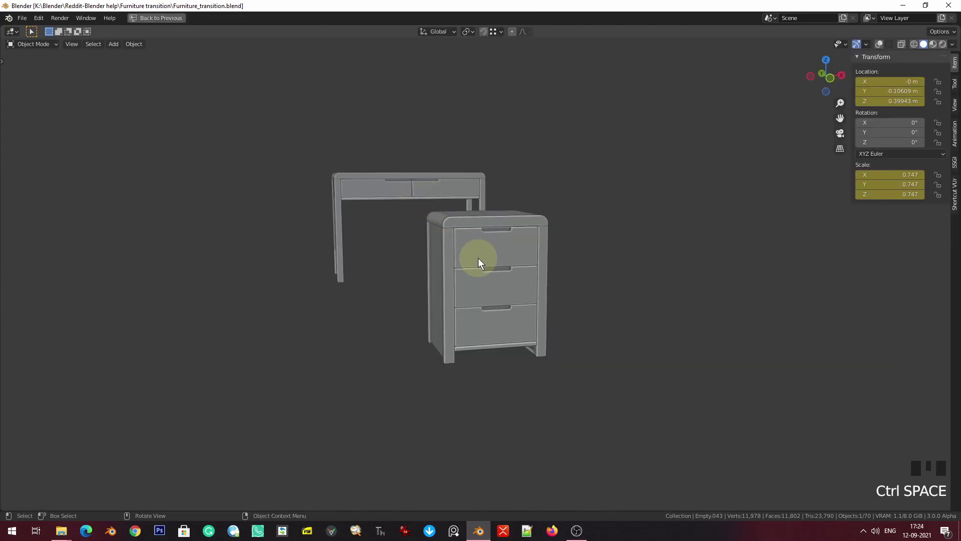
- Play the transformation in Solid shading, and replay it in Material Preview shading from a more angled view
{"action": "middle_click_drag", "start_coordinate": [525, 274], "coordinate": [488, 257], "text": "shift"}
{"action": "key", "text": "space"}
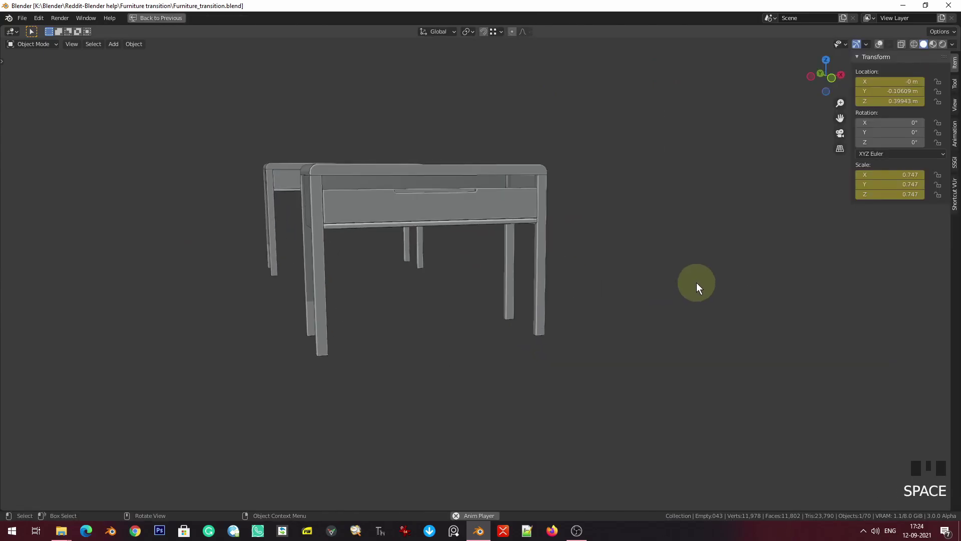
{"action": "key", "text": "space"}
{"action": "key", "text": "z"}
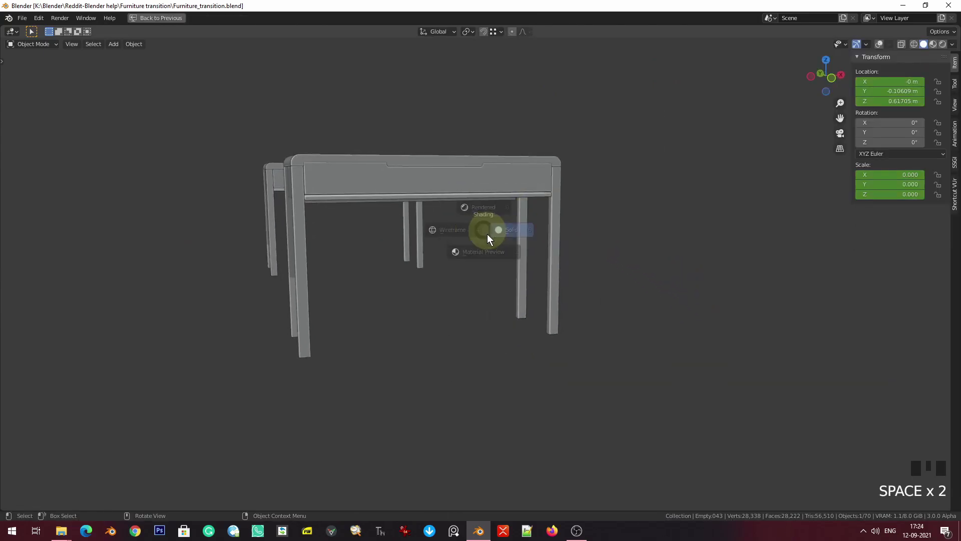
{"action": "scroll", "coordinate": [516, 314], "scroll_direction": "down", "scroll_amount": 2}
{"action": "middle_click_drag", "start_coordinate": [516, 318], "coordinate": [548, 326]}
{"action": "scroll", "coordinate": [558, 329], "scroll_direction": "down", "scroll_amount": 2}
{"action": "key", "text": "space"}
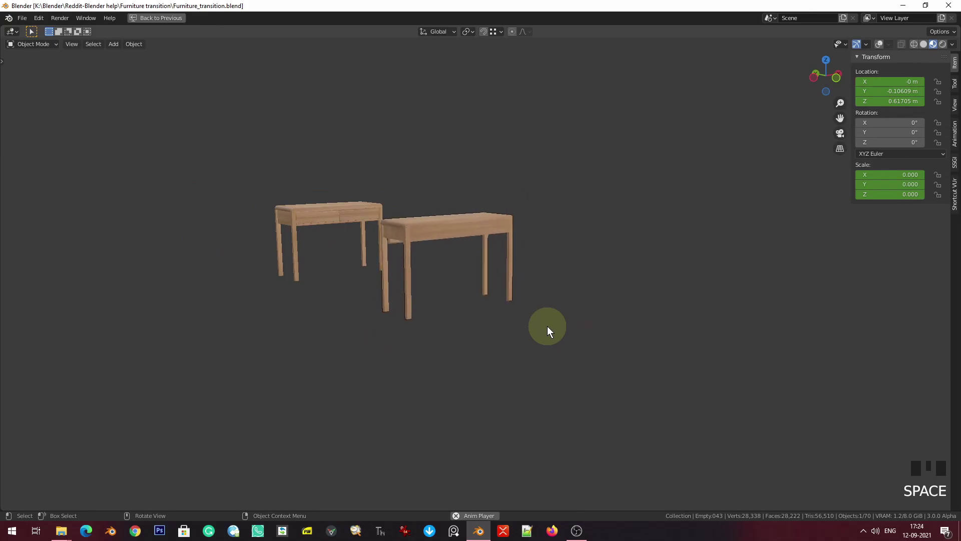
{"action": "scroll", "coordinate": [589, 263], "scroll_direction": "up", "scroll_amount": 3}
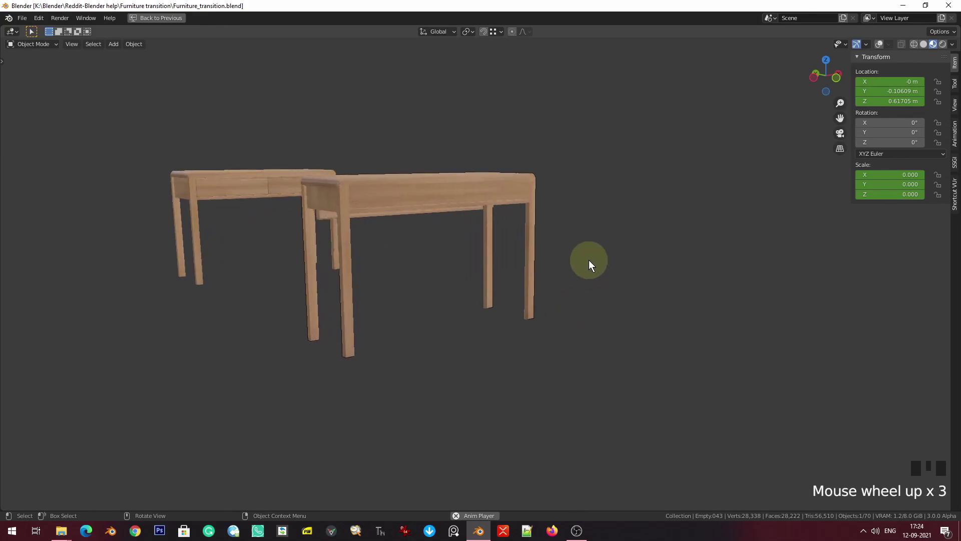
{"action": "key", "text": "space"}
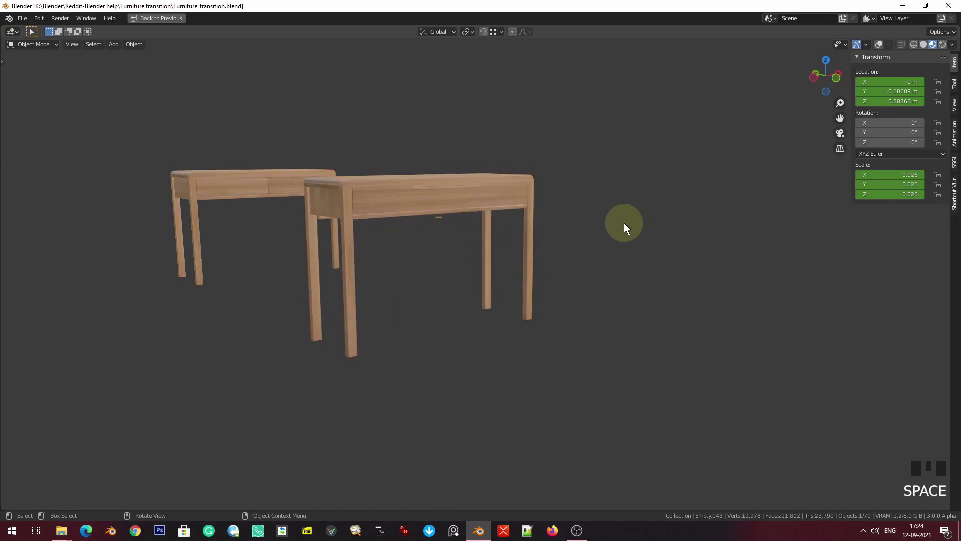
- Switch the maximized viewport to Solid shading, view the desk from the front, and jump to the last frame
{"action": "key", "text": "ctrl+space"}
{"action": "key", "text": "z"}
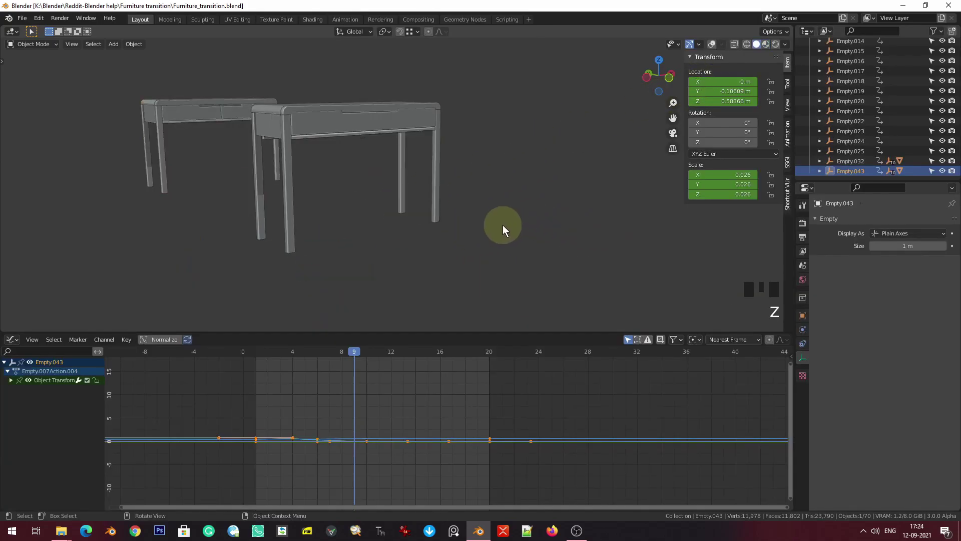
{"action": "key", "text": "ctrl+space"}
{"action": "key", "text": "KP_1"}
{"action": "scroll", "coordinate": [502, 223], "scroll_direction": "up", "scroll_amount": 4}
{"action": "middle_click_drag", "start_coordinate": [500, 220], "coordinate": [476, 278], "text": "shift"}
{"action": "key", "text": "shift+Right"}
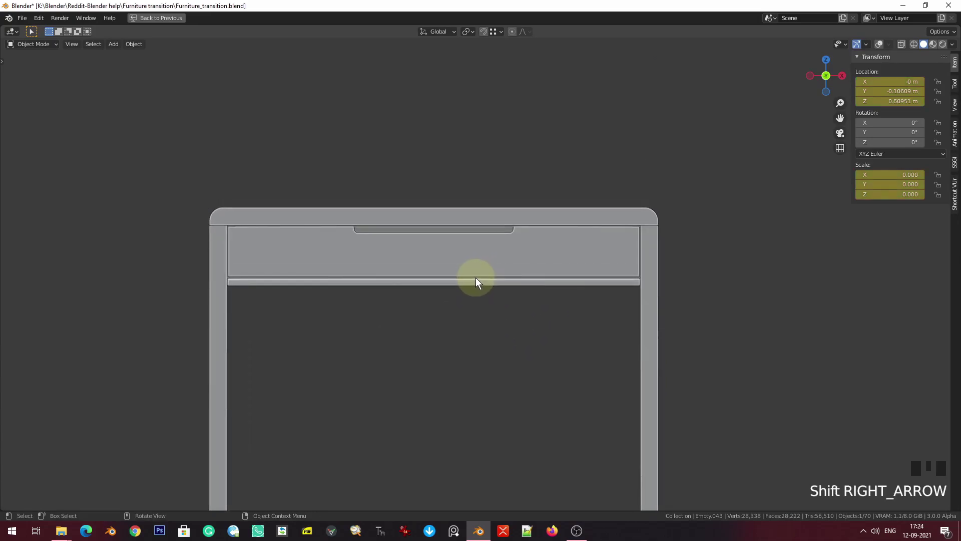
- Orbit around the desk at the last frame to examine its drawer and side
{"action": "key", "text": "KP_4"}
{"action": "key", "text": "KP_4"}
{"action": "key", "text": "KP_4"}
{"action": "key", "text": "KP_4"}
{"action": "key", "text": "KP_4"}
{"action": "key", "text": "KP_4"}
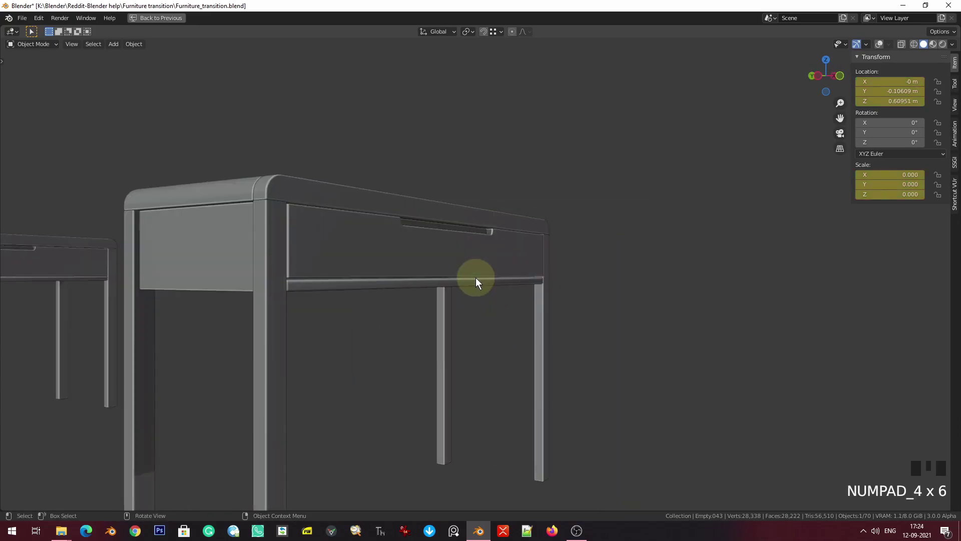
{"action": "key", "text": "KP_6"}
{"action": "scroll", "coordinate": [475, 277], "scroll_direction": "down", "scroll_amount": 2}
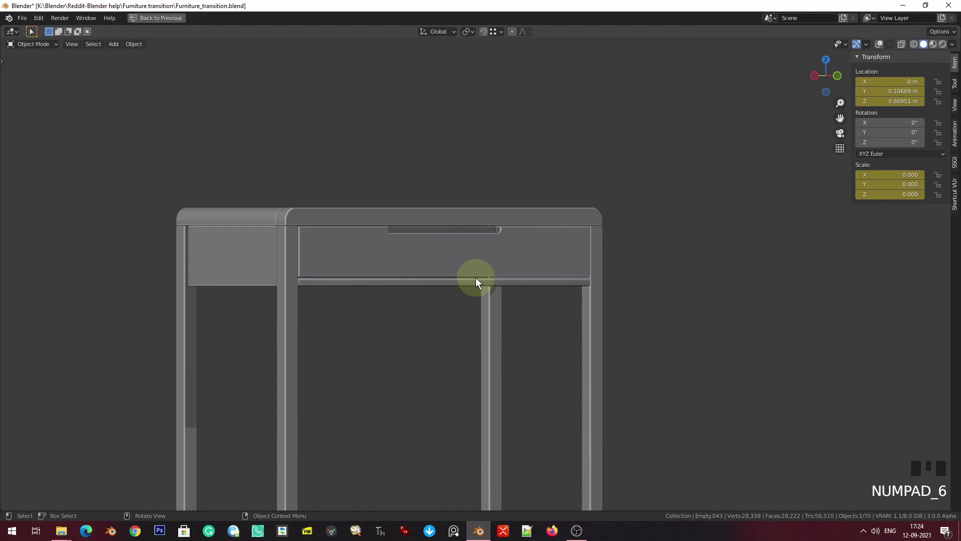
- View both desks in perspective, and restore the full workspace layout with the desk seen from the front
{"action": "middle_click_drag", "start_coordinate": [268, 295], "coordinate": [481, 266], "text": "shift"}
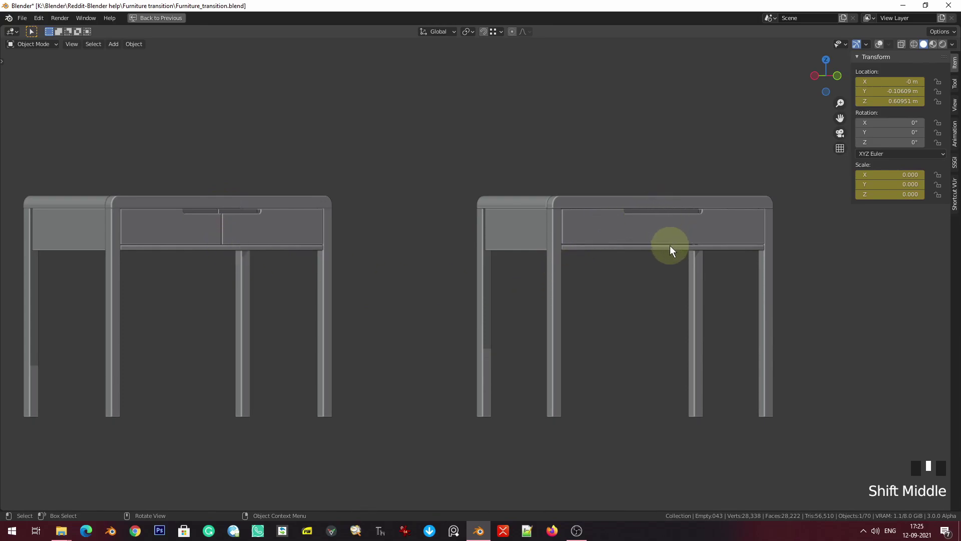
{"action": "key", "text": "KP_5"}
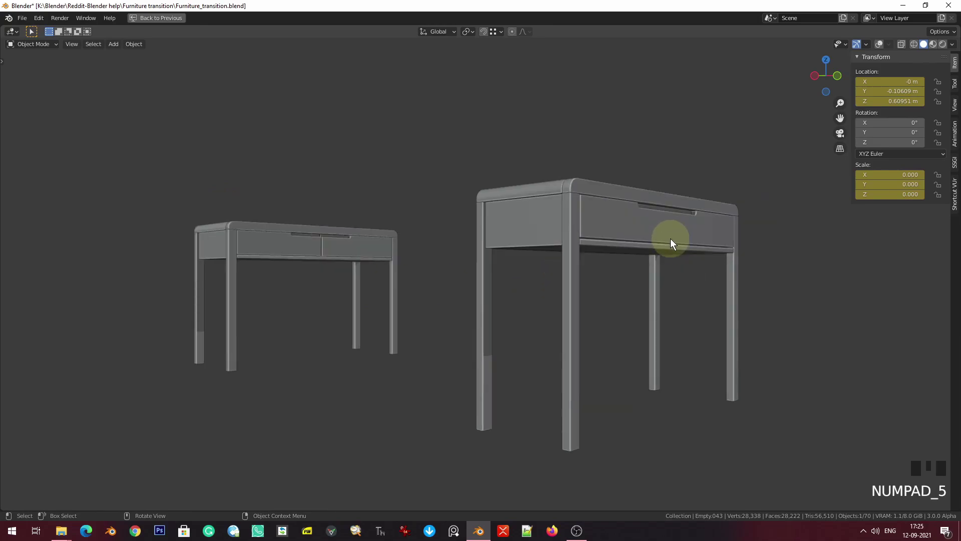
{"action": "key", "text": "KP_1"}
{"action": "key", "text": "ctrl+space"}
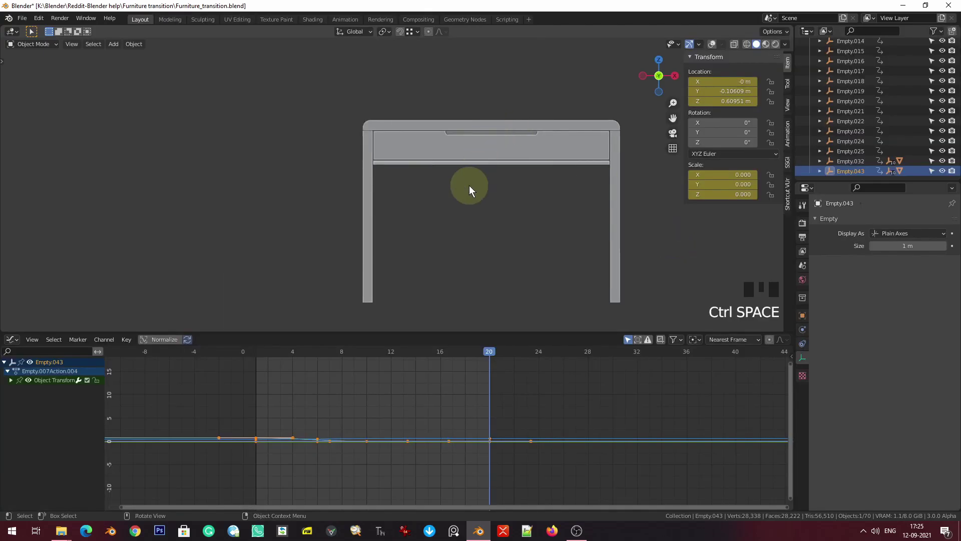
- Enlarge the 3D viewport over the Graph Editor, turn the viewport overlays back on, and save the file
{"action": "scroll", "coordinate": [481, 172], "scroll_direction": "down", "scroll_amount": 1}
{"action": "middle_click_drag", "start_coordinate": [481, 172], "coordinate": [414, 188], "text": "shift"}
{"action": "left_click_drag", "start_coordinate": [394, 332], "coordinate": [407, 415]}
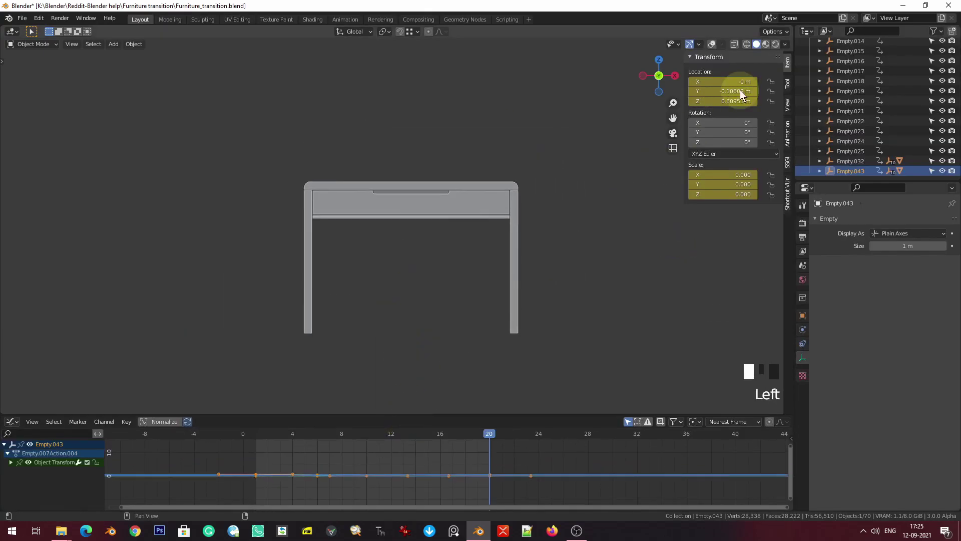
{"action": "left_click", "coordinate": [712, 43]}
{"action": "key", "text": "ctrl+s"}
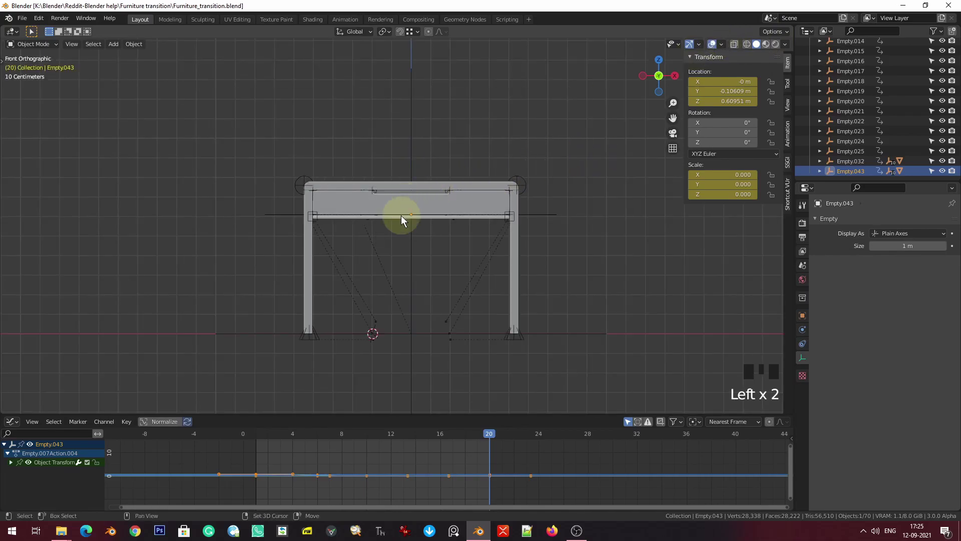
- Snap the 3D cursor to the origin of the desk's drawer object
{"action": "scroll", "coordinate": [444, 207], "scroll_direction": "up", "scroll_amount": 3}
{"action": "middle_click_drag", "start_coordinate": [443, 208], "coordinate": [425, 197], "text": "shift"}
{"action": "left_click", "coordinate": [414, 190]}
{"action": "key", "text": "shift+a"}
{"action": "mouse_move", "coordinate": [414, 190]}
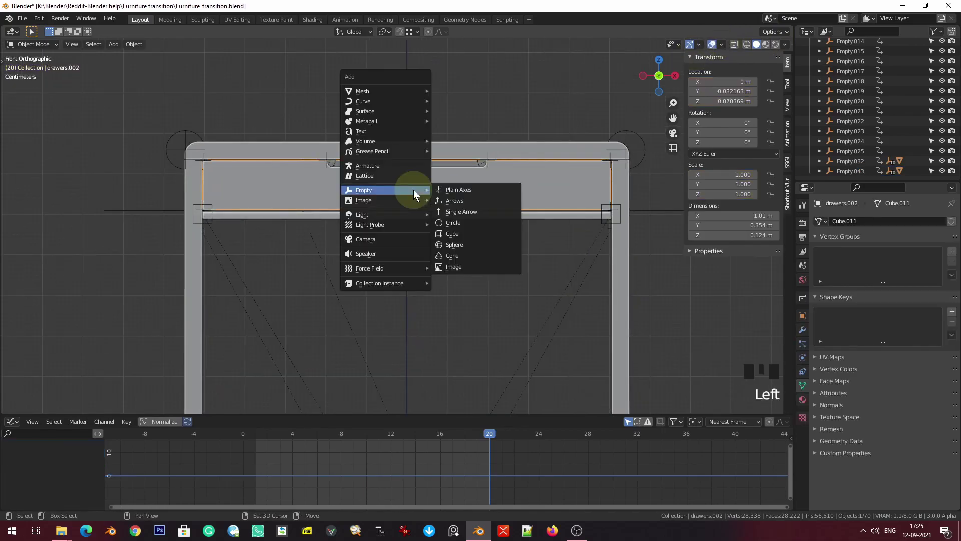
{"action": "key", "text": "Escape"}
{"action": "key", "text": "shift+s"}
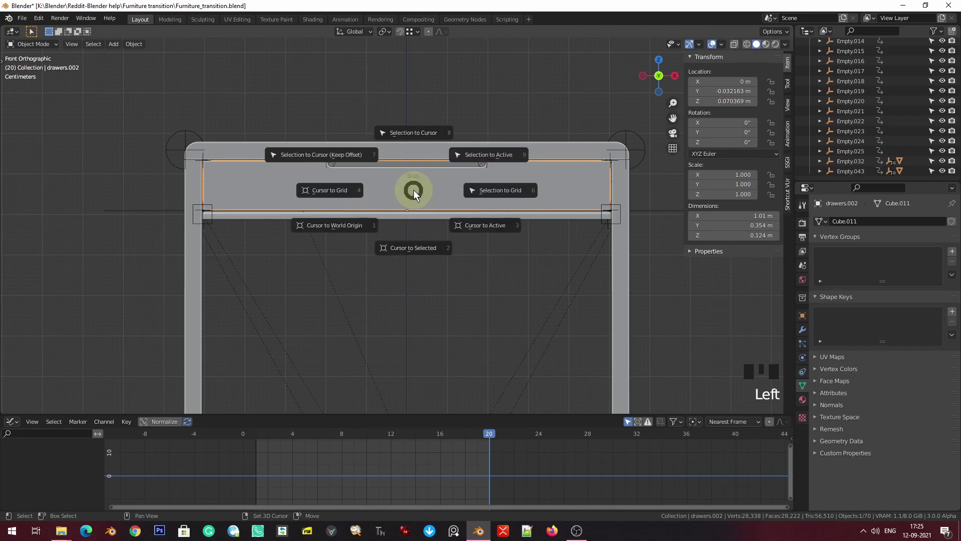
{"action": "left_click", "coordinate": [421, 255]}
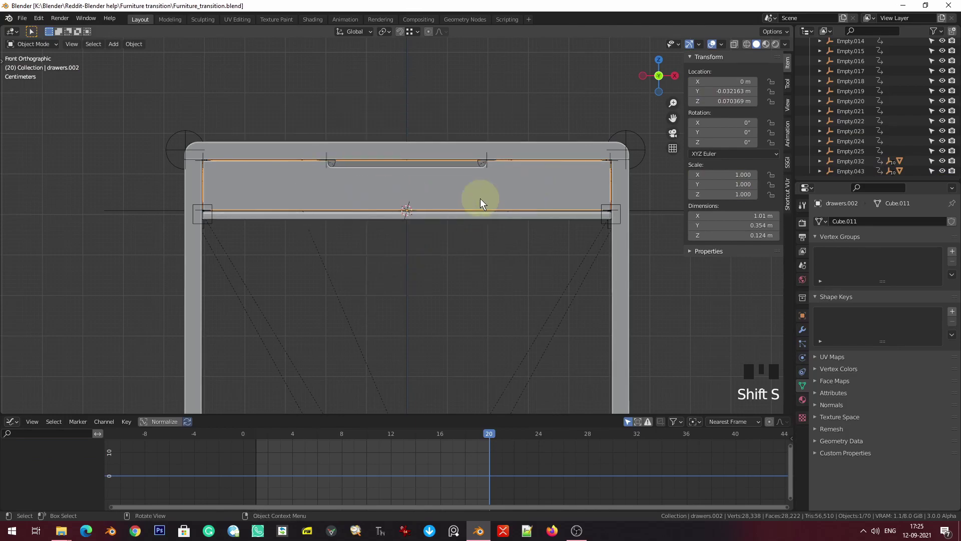
- Add a cube at the 3D cursor and scale it down uniformly to about 0.016 m
{"action": "key", "text": "shift+a"}
{"action": "mouse_move", "coordinate": [406, 102]}
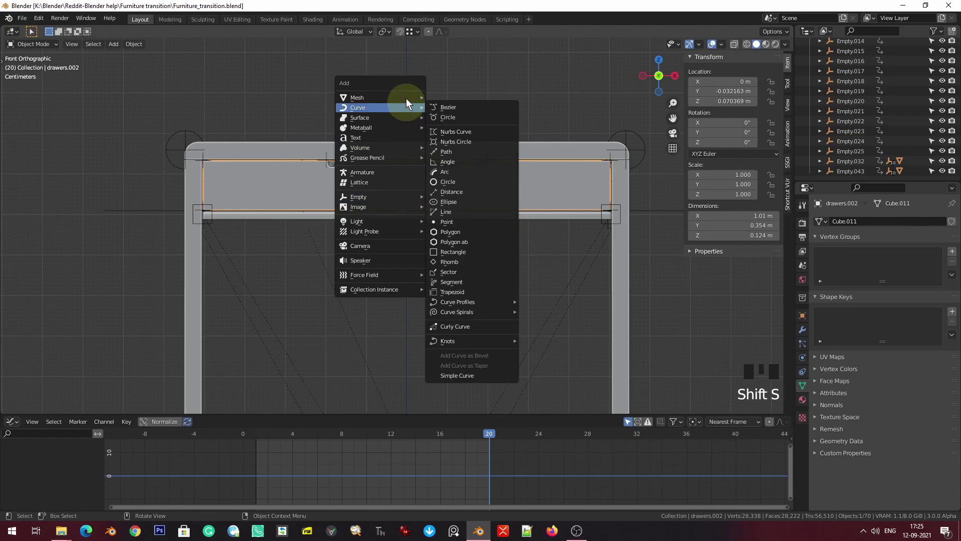
{"action": "left_click", "coordinate": [476, 118]}
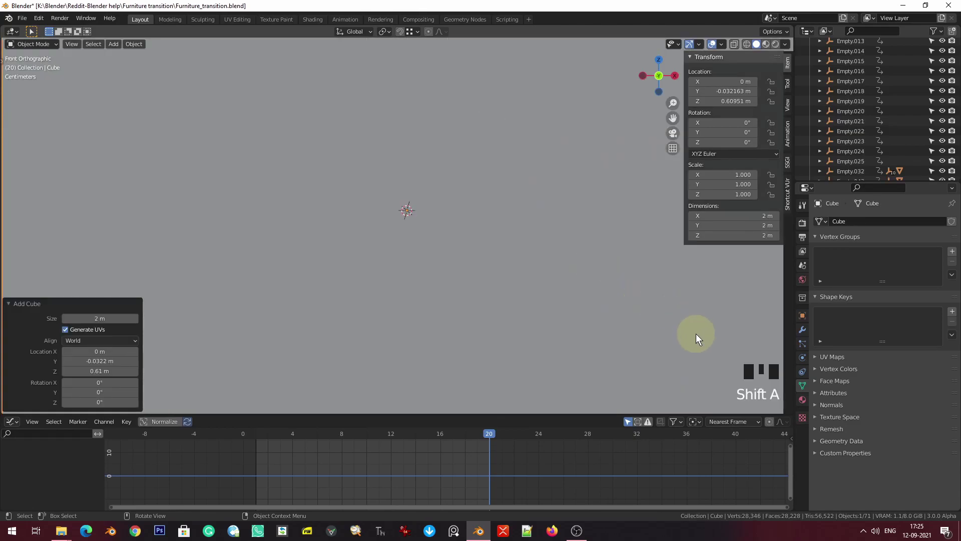
{"action": "key", "text": "s"}
{"action": "left_click", "coordinate": [441, 251]}
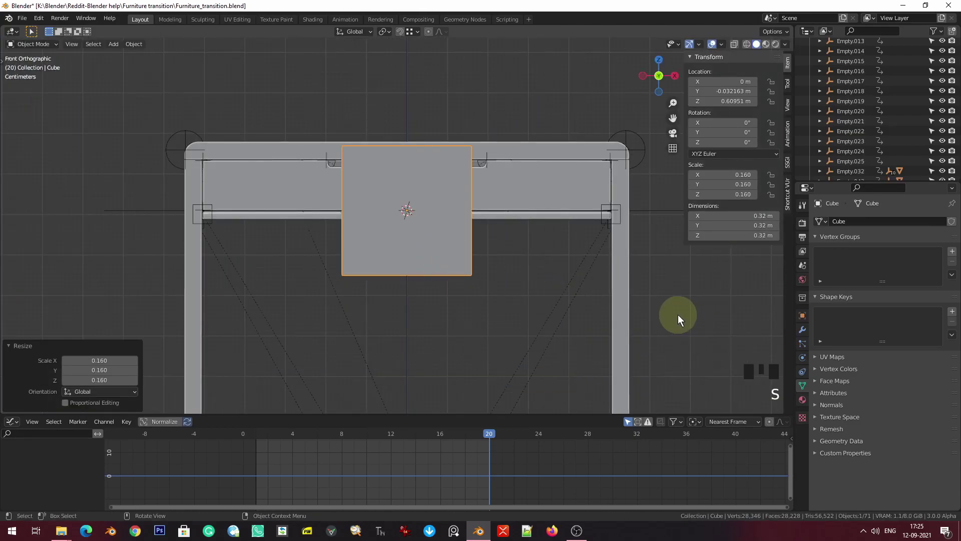
{"action": "key", "text": "s"}
{"action": "left_click", "coordinate": [457, 246]}
{"action": "key", "text": "s"}
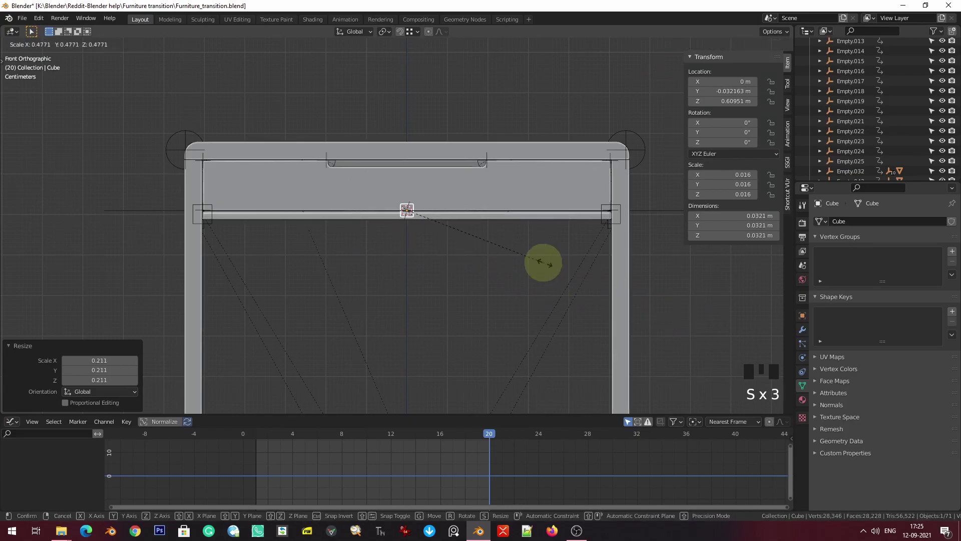
{"action": "left_click", "coordinate": [471, 235]}
- Stretch the small cube along Y to about 0.49 m so it extends past the desk's depth
{"action": "middle_click_drag", "start_coordinate": [473, 232], "coordinate": [445, 284]}
{"action": "key", "text": "s"}
{"action": "key", "text": "y"}
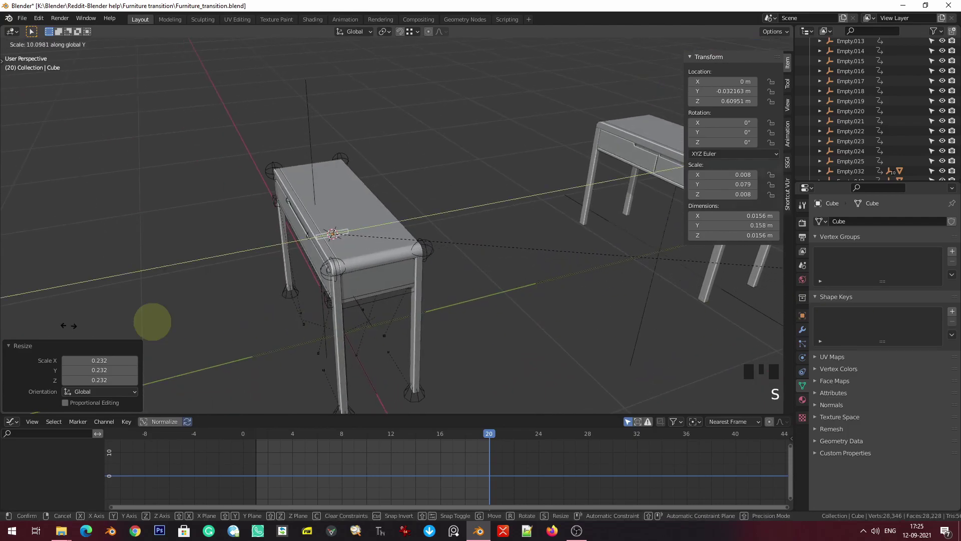
{"action": "left_click", "coordinate": [254, 160]}
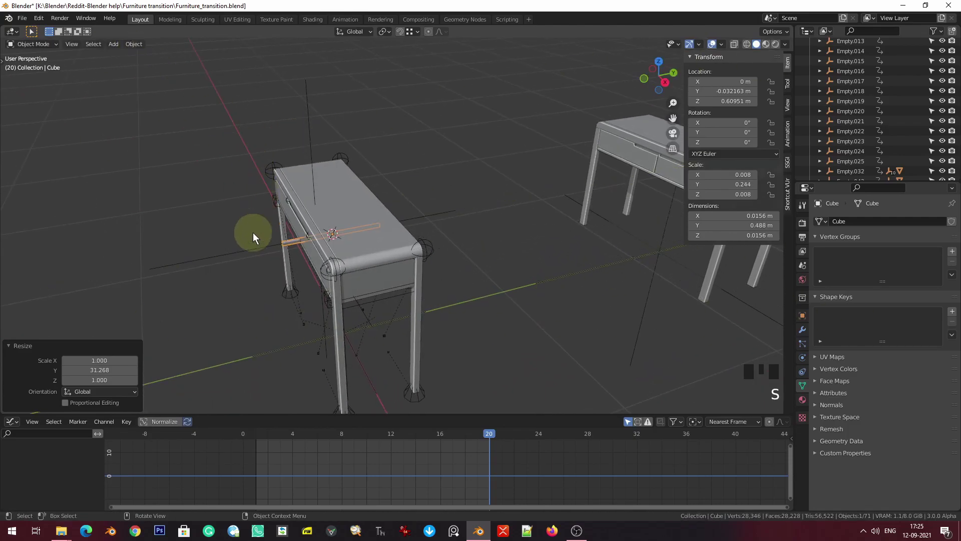
- From the front, scale the bar along Z to about 0.38 m to form a thin vertical slab
{"action": "key", "text": "KP_1"}
{"action": "key", "text": "KP_Decimal"}
{"action": "middle_click_drag", "start_coordinate": [430, 185], "coordinate": [442, 230], "text": "shift"}
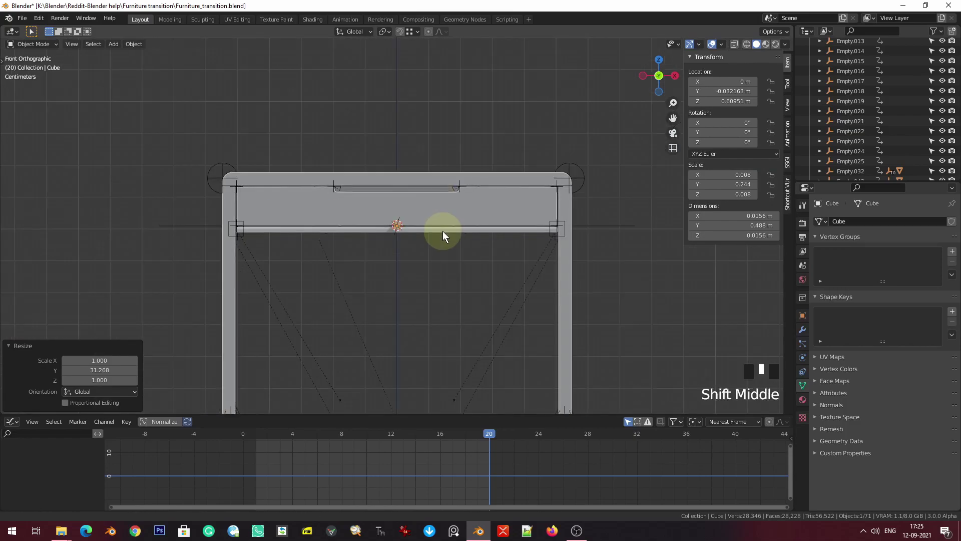
{"action": "key", "text": "s"}
{"action": "key", "text": "z"}
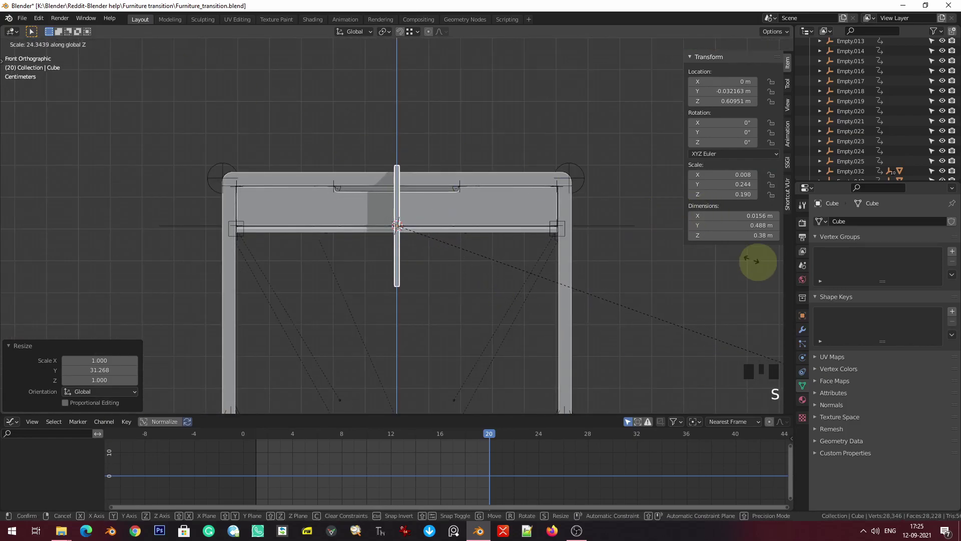
{"action": "left_click", "coordinate": [676, 286]}
- Raise the slab about 0.1 m along Z so it crosses the whole drawer, and save the file
{"action": "key", "text": "g"}
{"action": "key", "text": "z"}
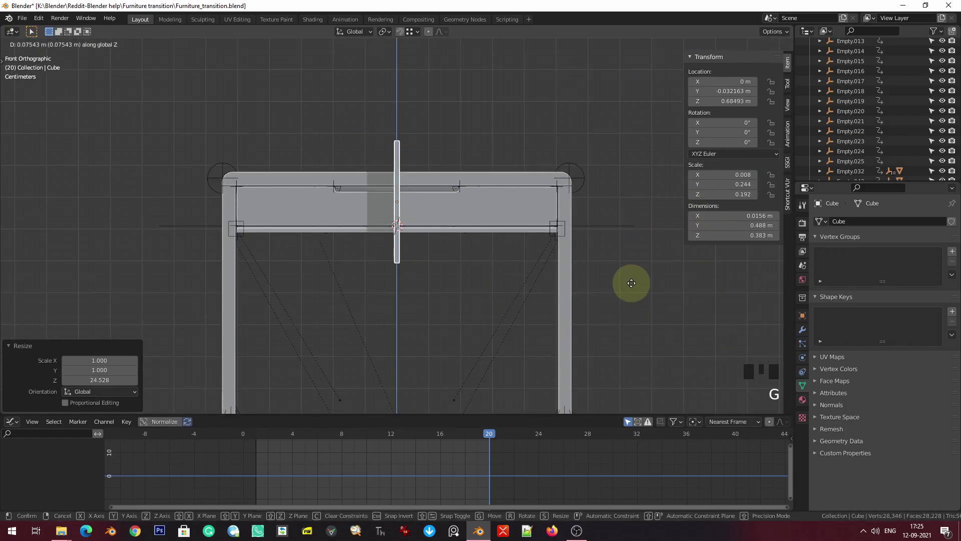
{"action": "left_click", "coordinate": [631, 275]}
{"action": "key", "text": "z"}
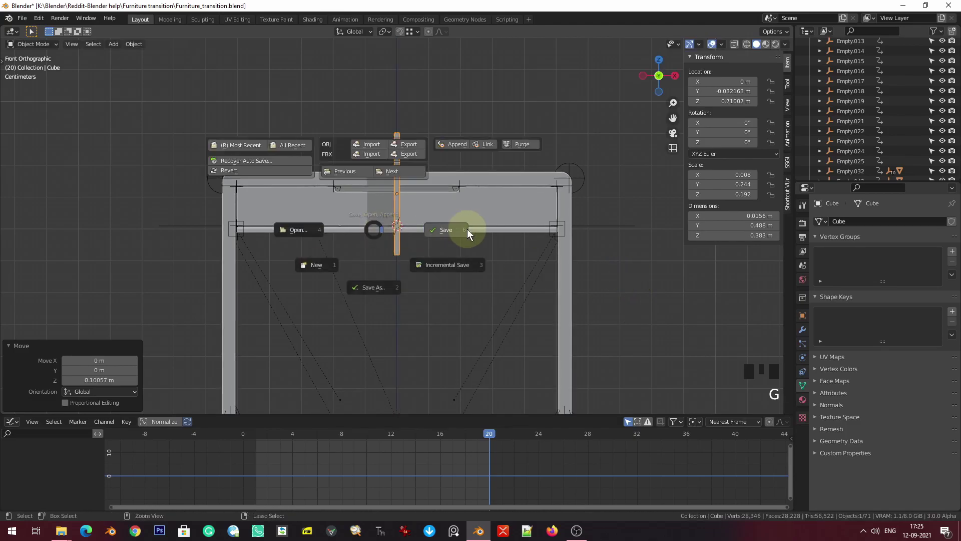
{"action": "scroll", "coordinate": [429, 244], "scroll_direction": "up", "scroll_amount": 3}
{"action": "middle_click_drag", "start_coordinate": [408, 242], "coordinate": [431, 254]}
{"action": "scroll", "coordinate": [470, 254], "scroll_direction": "down", "scroll_amount": 2}
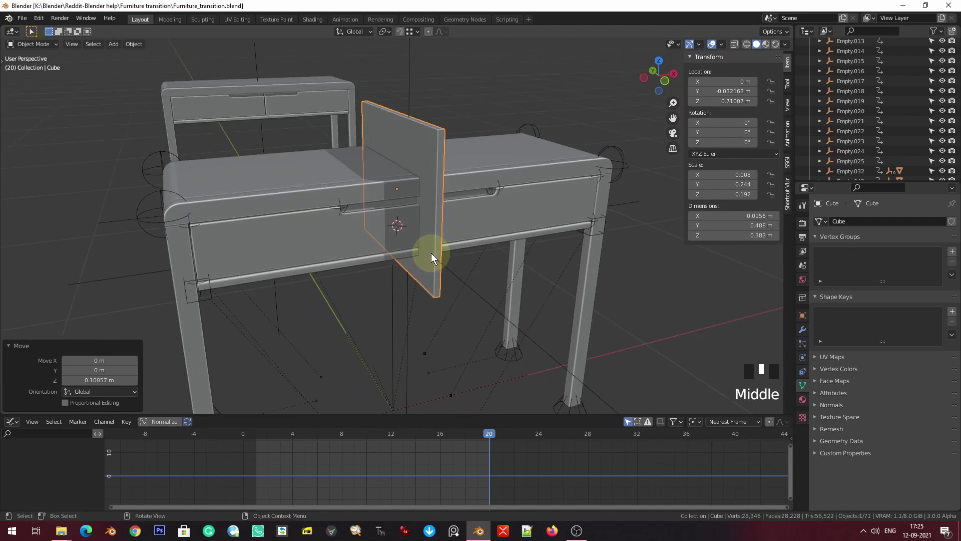
- In a wireframe front view, thin the slab along X to about 0.0055 m
{"action": "key", "text": "KP_1"}
{"action": "key", "text": "KP_Decimal"}
{"action": "key", "text": "shift+z"}
{"action": "scroll", "coordinate": [577, 342], "scroll_direction": "up", "scroll_amount": 6}
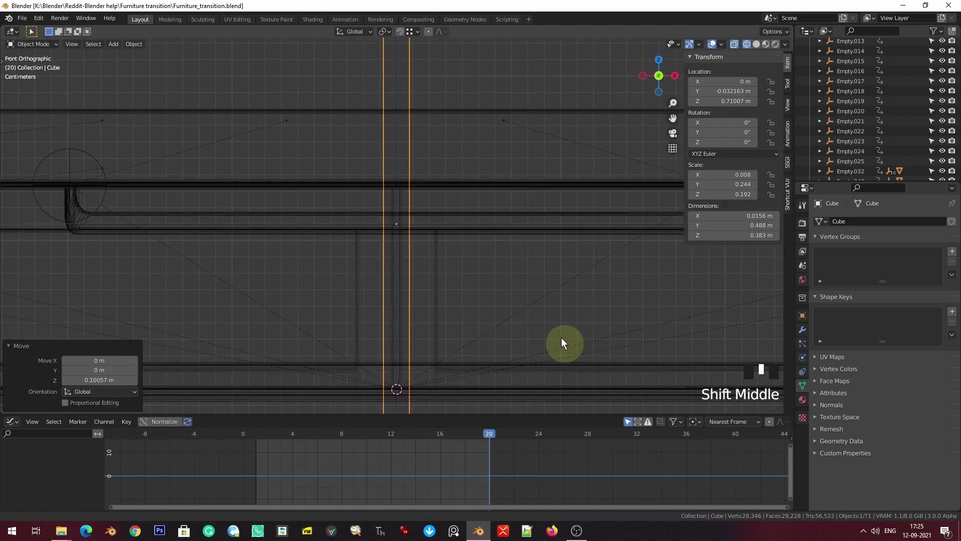
{"action": "middle_click_drag", "start_coordinate": [565, 344], "coordinate": [499, 133], "text": "shift"}
{"action": "scroll", "coordinate": [405, 132], "scroll_direction": "up", "scroll_amount": 2}
{"action": "middle_click_drag", "start_coordinate": [405, 134], "coordinate": [576, 272], "text": "shift"}
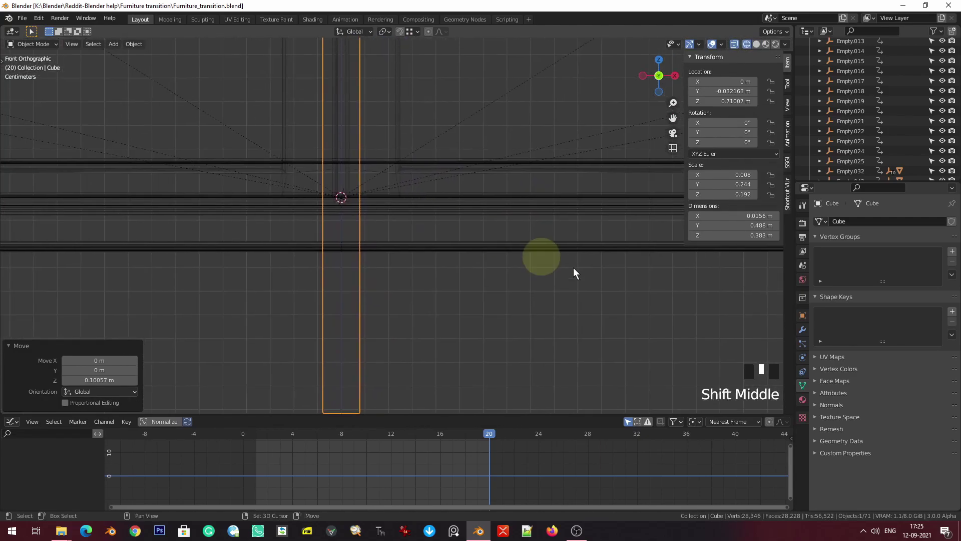
{"action": "key", "text": "s"}
{"action": "left_click", "coordinate": [619, 300]}
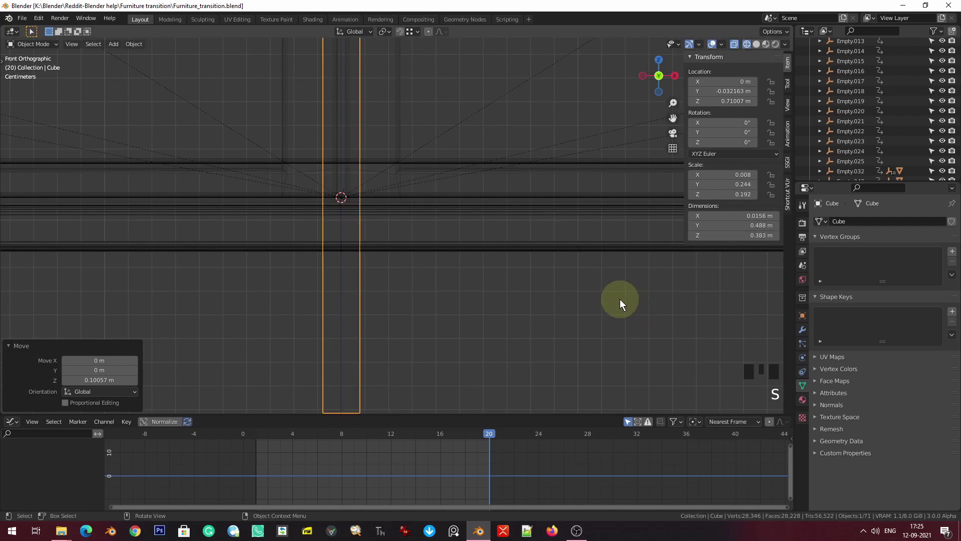
{"action": "key", "text": "s"}
{"action": "key", "text": "x"}
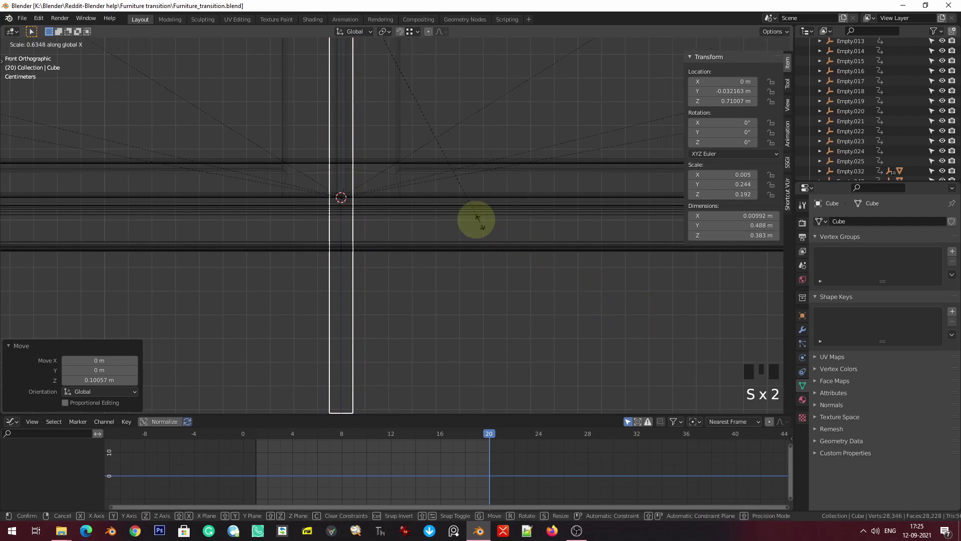
{"action": "left_click", "coordinate": [389, 119]}
- Return to Solid shading in a perspective view of the desk and deselect the slab
{"action": "key", "text": "grave"}
{"action": "left_click", "coordinate": [510, 187]}
{"action": "scroll", "coordinate": [289, 184], "scroll_direction": "down", "scroll_amount": 4}
{"action": "middle_click_drag", "start_coordinate": [289, 184], "coordinate": [501, 182]}
{"action": "scroll", "coordinate": [453, 188], "scroll_direction": "down", "scroll_amount": 3}
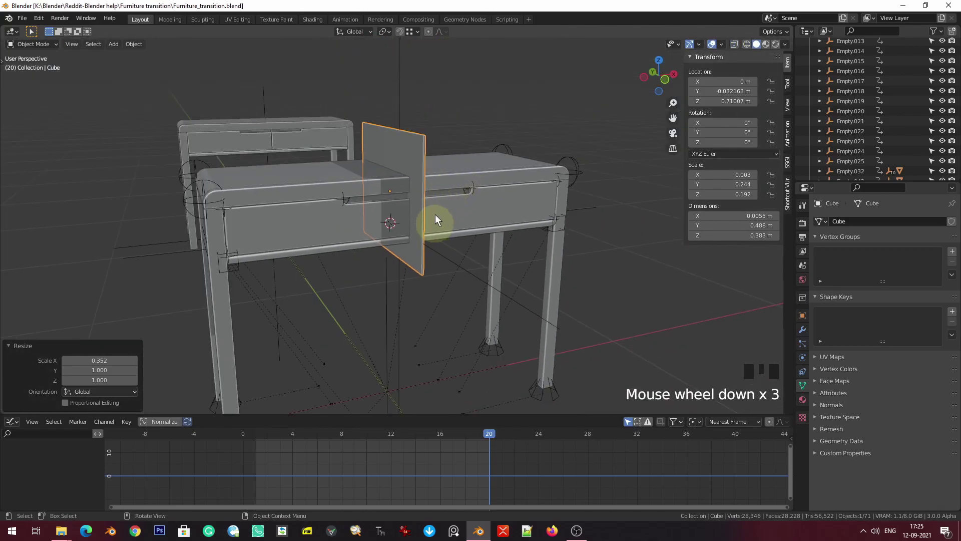
{"action": "left_click", "coordinate": [457, 92]}
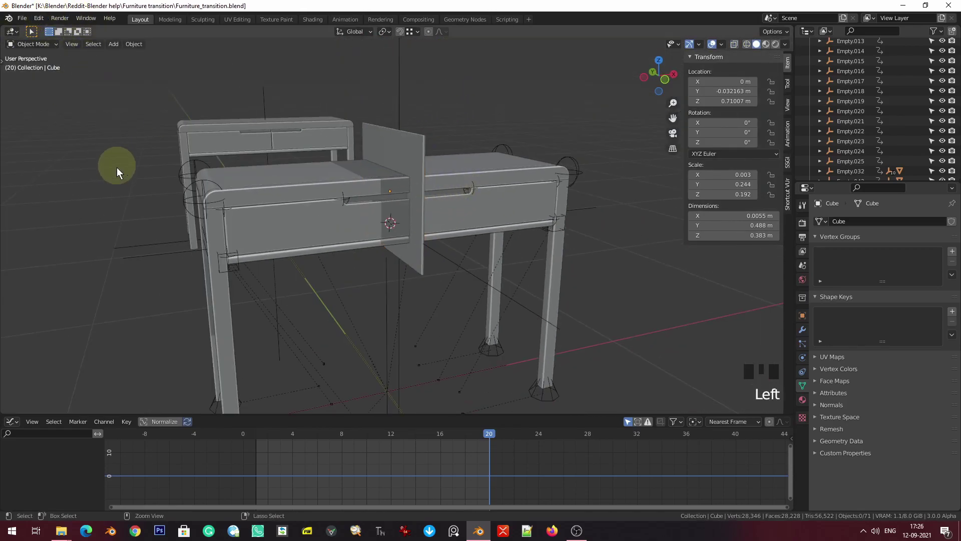
- Search the add-on preferences for "bool", enable the Object: Bool Tool add-on, and close the preferences
{"action": "left_click", "coordinate": [39, 19]}
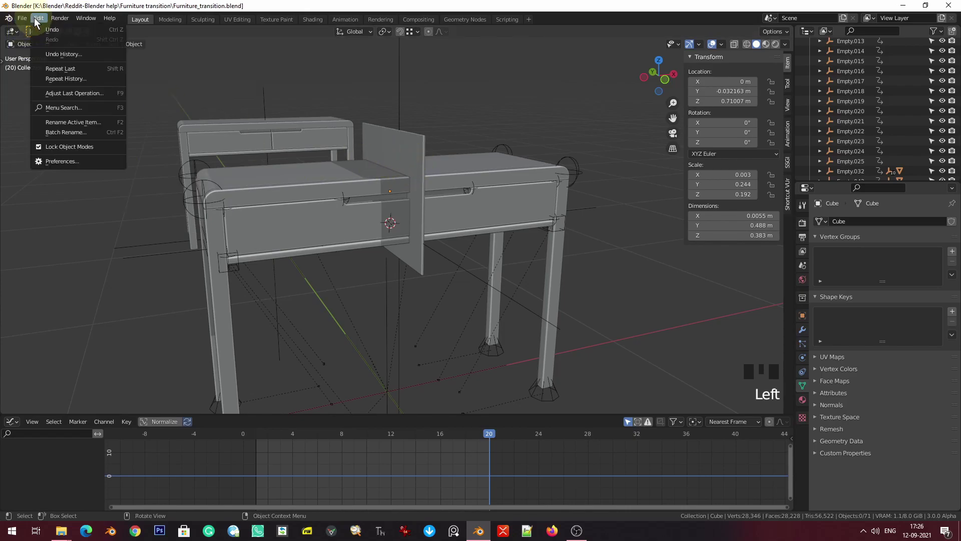
{"action": "left_click", "coordinate": [66, 160]}
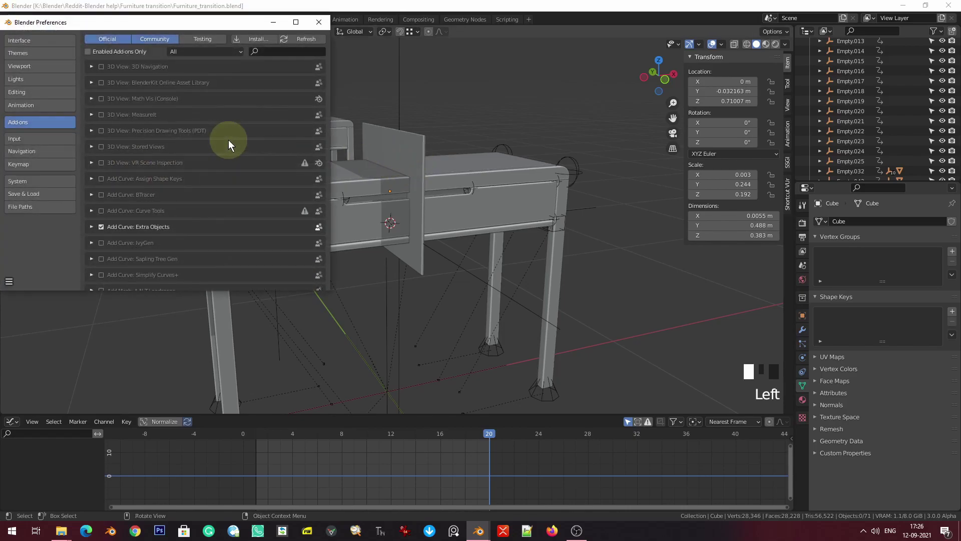
{"action": "left_click", "coordinate": [270, 52]}
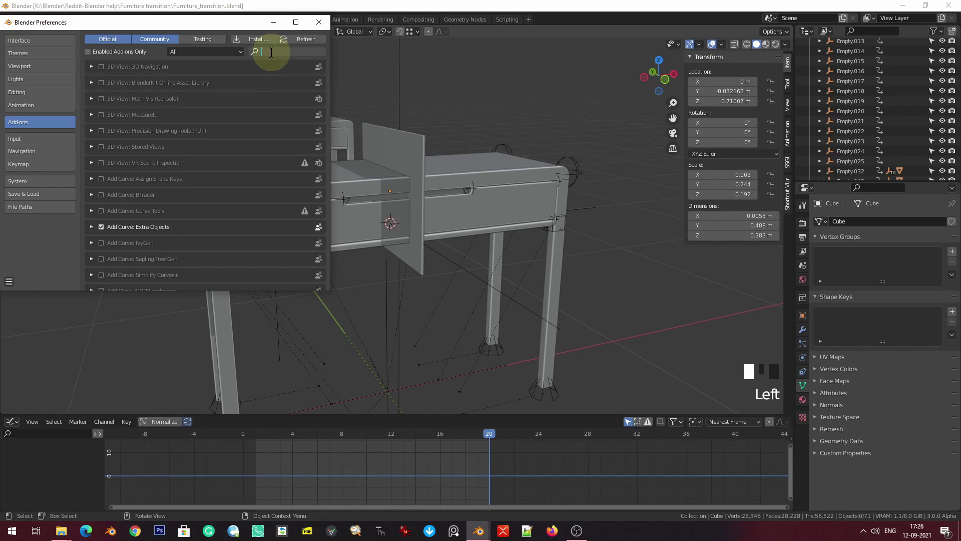
{"action": "type", "text": "bool"}
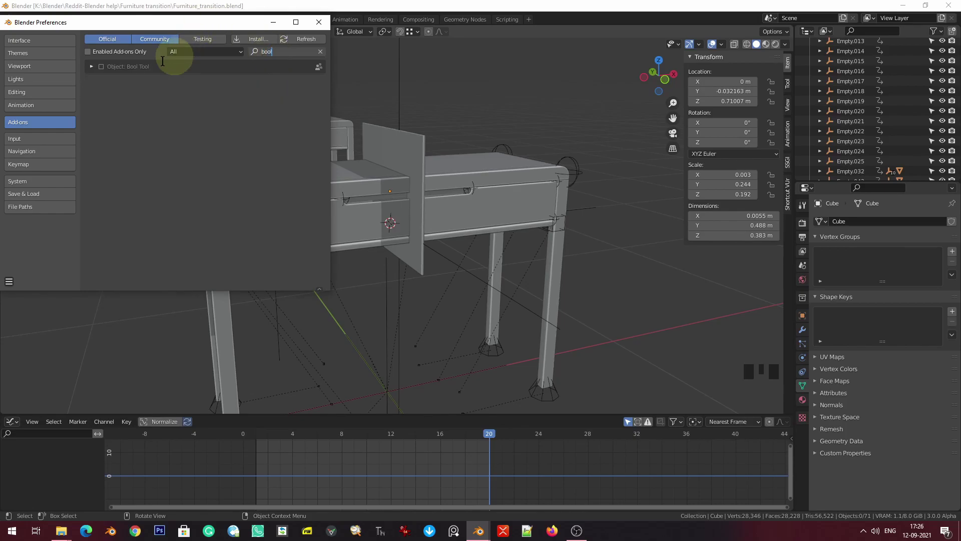
{"action": "left_click", "coordinate": [102, 67]}
{"action": "left_click", "coordinate": [102, 66]}
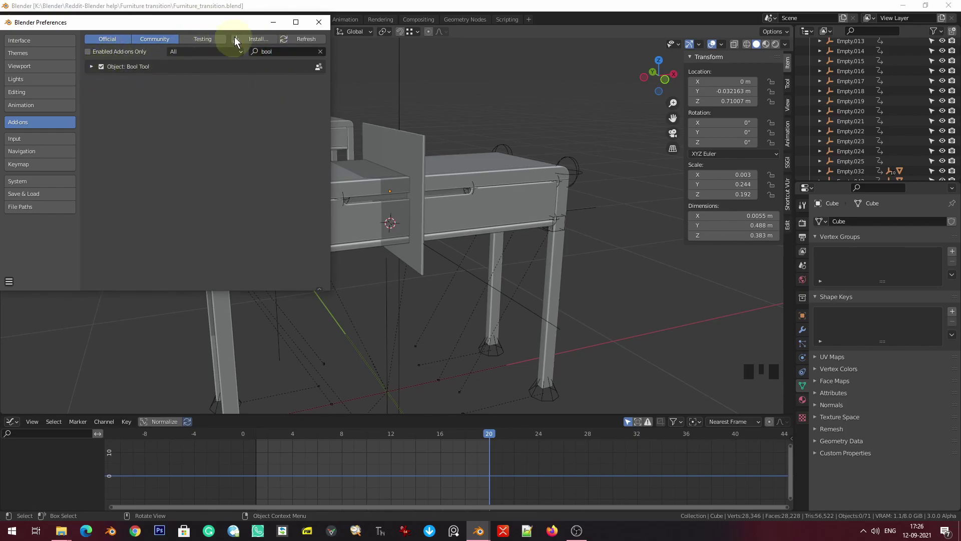
{"action": "left_click", "coordinate": [320, 21]}
- Subtract the thin slab from the desk's drawer with a Bool Tool brush difference
{"action": "left_click", "coordinate": [422, 146]}
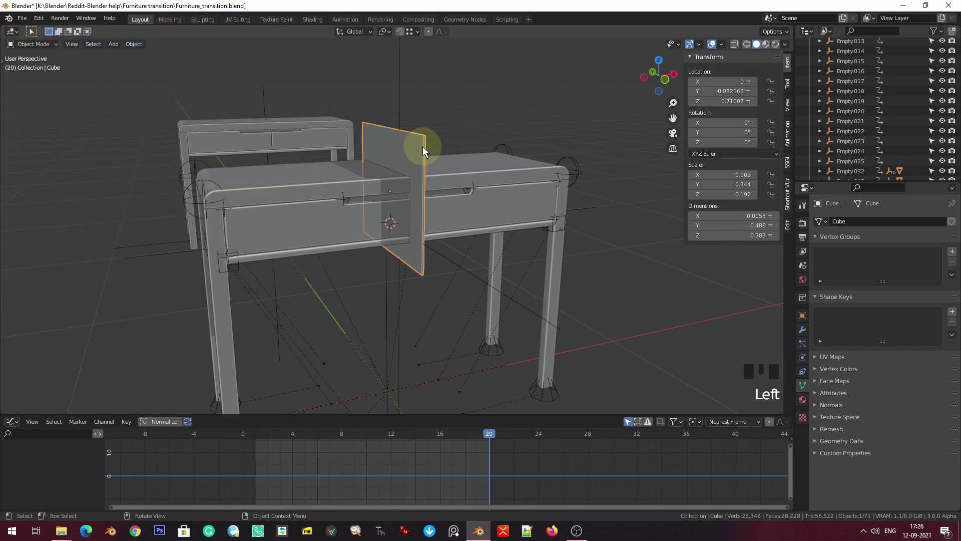
{"action": "left_click", "coordinate": [492, 205], "text": "shift"}
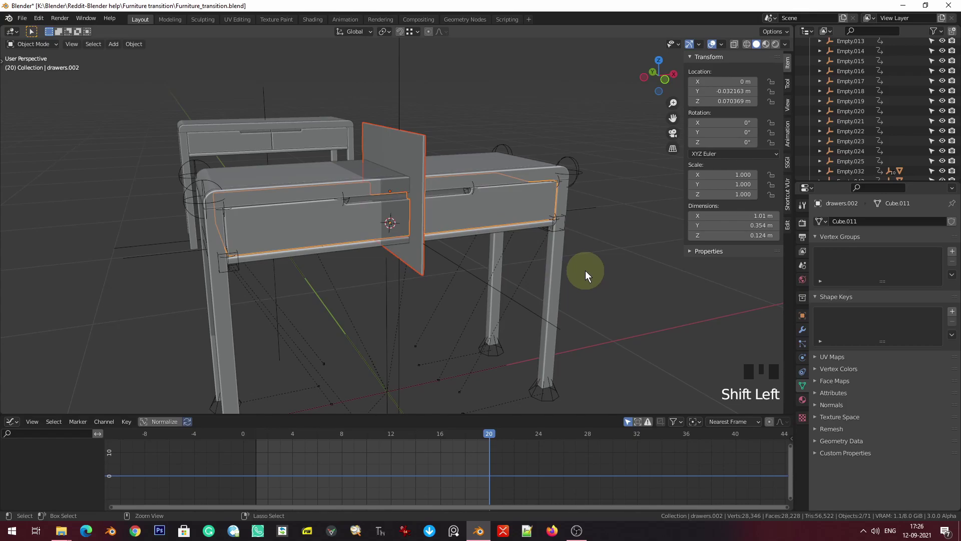
{"action": "key", "text": "ctrl+KP_Subtract"}
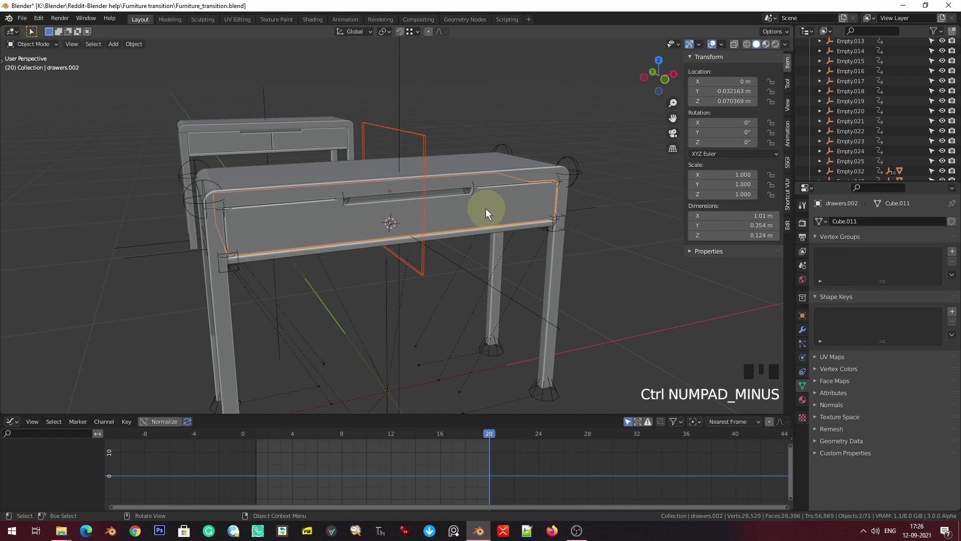
- Examine the drawer front up close, leave only the drawer object selected, and save the file
{"action": "scroll", "coordinate": [338, 197], "scroll_direction": "up", "scroll_amount": 2}
{"action": "left_click", "coordinate": [523, 196]}
{"action": "scroll", "coordinate": [524, 198], "scroll_direction": "up", "scroll_amount": 3}
{"action": "middle_click_drag", "start_coordinate": [471, 218], "coordinate": [433, 193]}
{"action": "scroll", "coordinate": [434, 193], "scroll_direction": "down", "scroll_amount": 3}
{"action": "left_click", "coordinate": [553, 195]}
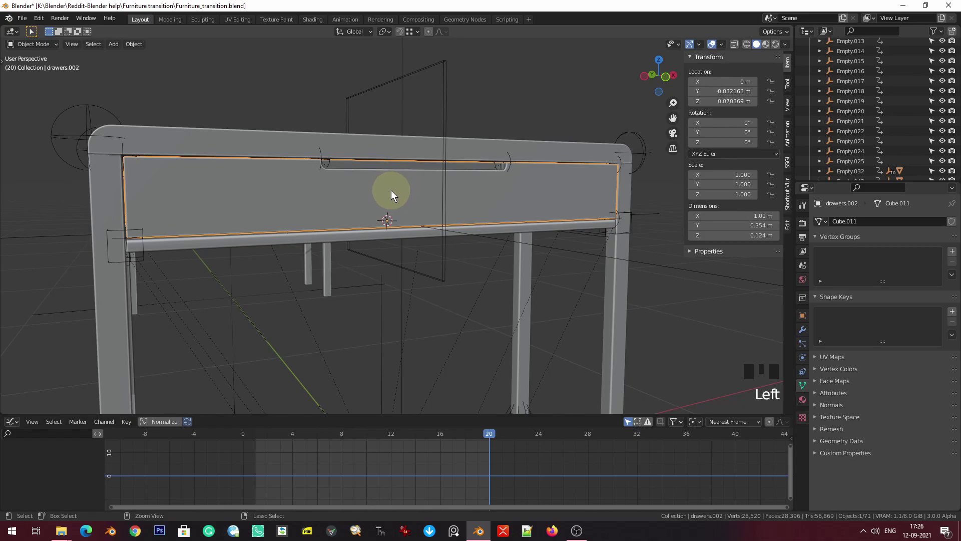
{"action": "key", "text": "ctrl+s"}
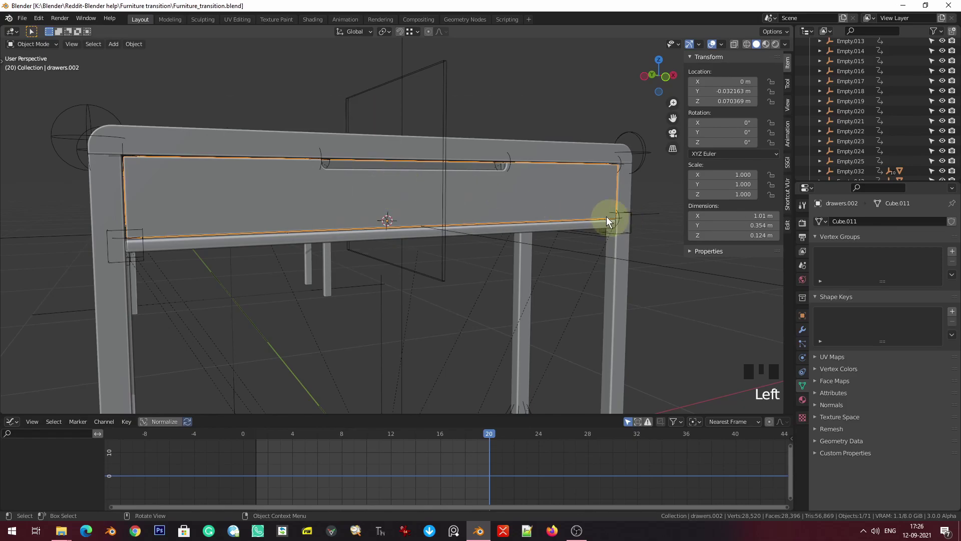
- Collapse the drawer's modifier stack and set the solver of its BTool_Cube Boolean modifier to Fast
{"action": "left_click", "coordinate": [801, 331]}
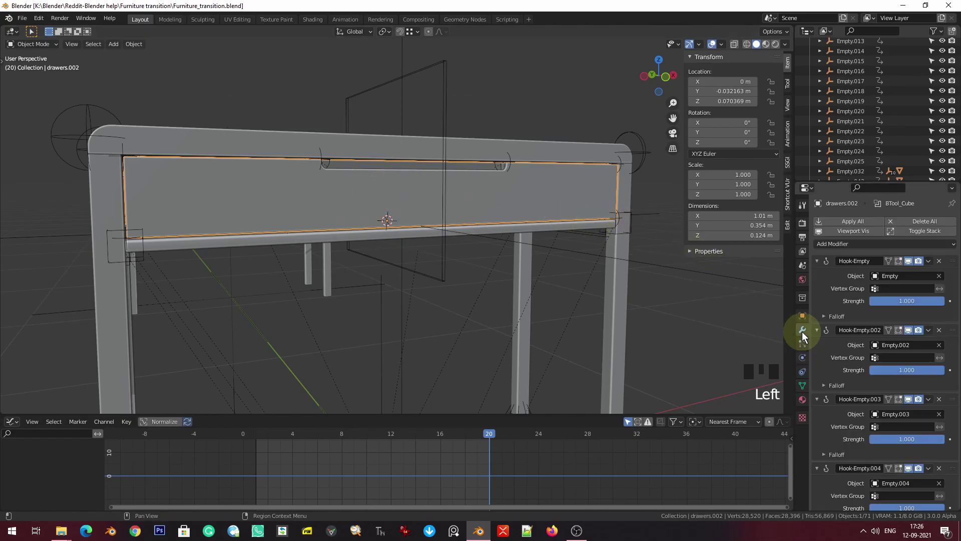
{"action": "left_click", "coordinate": [921, 236]}
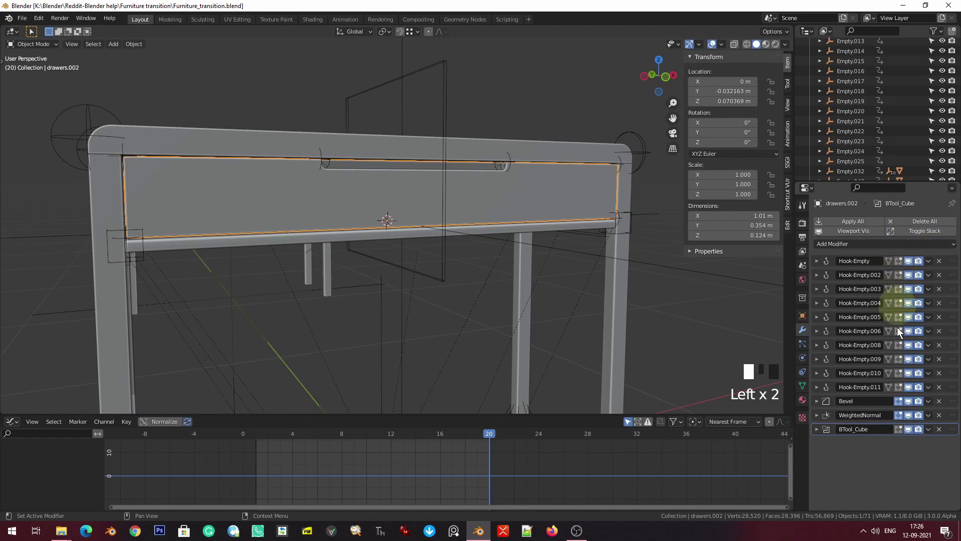
{"action": "left_click", "coordinate": [818, 429]}
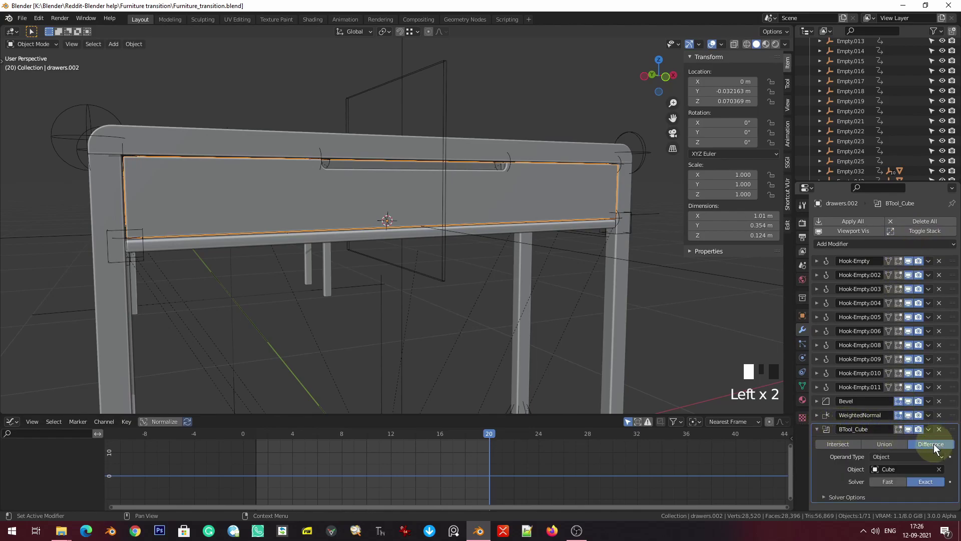
{"action": "left_click", "coordinate": [889, 481]}
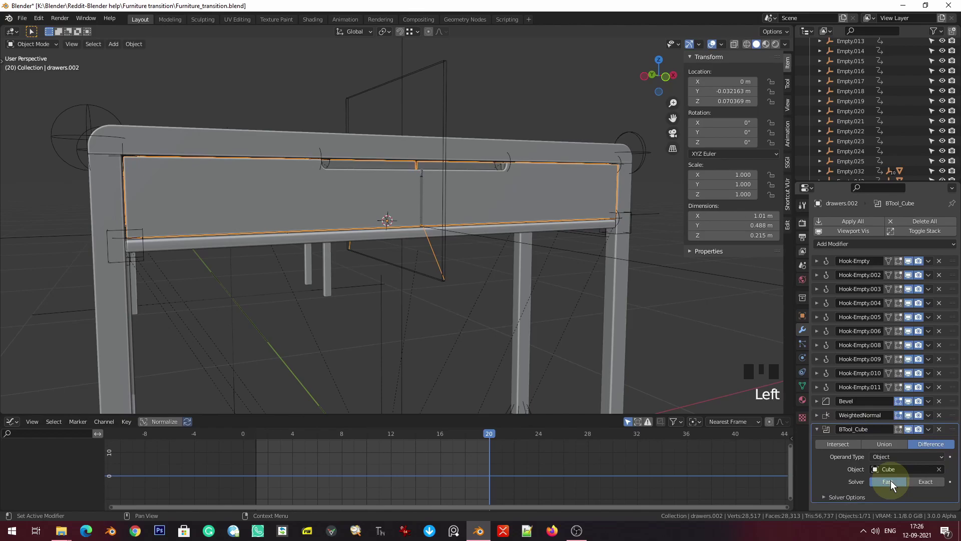
- Move the drawer's BTool_Cube modifier above the Bevel modifier and check the gap in the front
{"action": "scroll", "coordinate": [477, 228], "scroll_direction": "up", "scroll_amount": 3}
{"action": "middle_click_drag", "start_coordinate": [477, 229], "coordinate": [474, 249]}
{"action": "scroll", "coordinate": [433, 251], "scroll_direction": "up", "scroll_amount": 2}
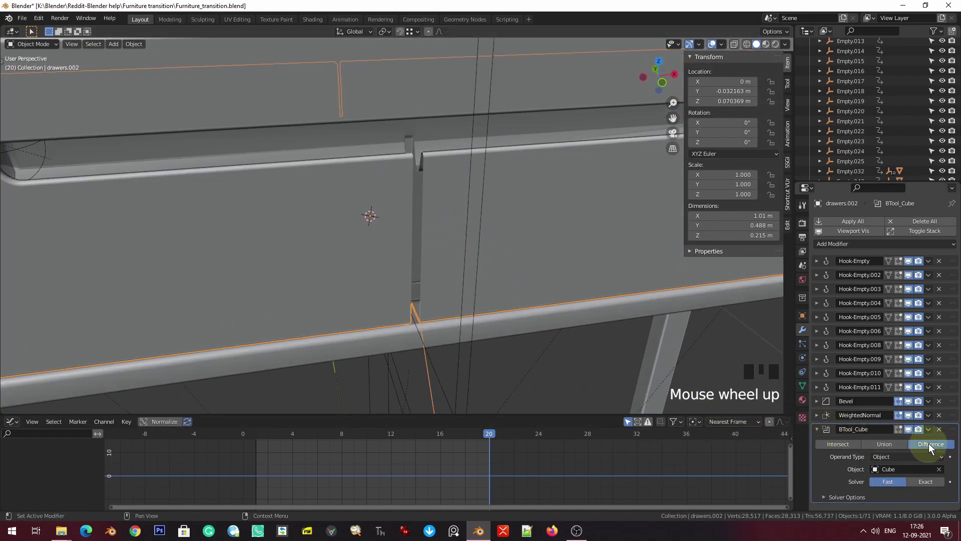
{"action": "left_click_drag", "start_coordinate": [951, 431], "coordinate": [940, 403]}
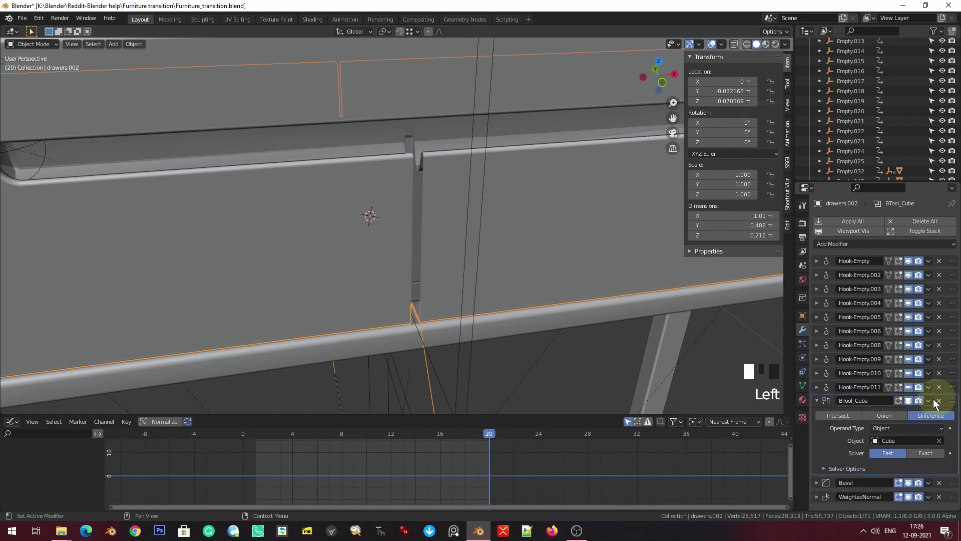
{"action": "scroll", "coordinate": [475, 247], "scroll_direction": "down", "scroll_amount": 2}
{"action": "middle_click_drag", "start_coordinate": [476, 247], "coordinate": [460, 240]}
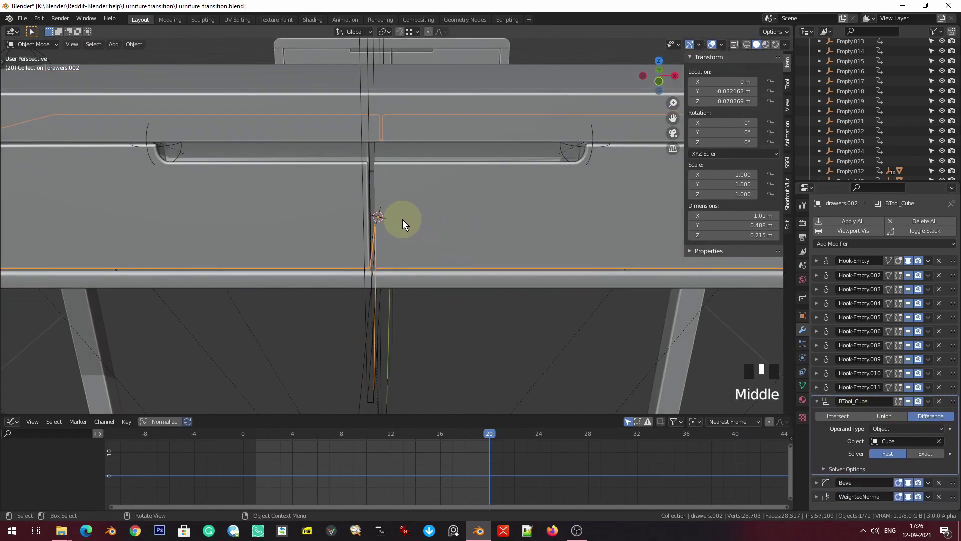
{"action": "key", "text": "s"}
{"action": "key", "text": "x"}
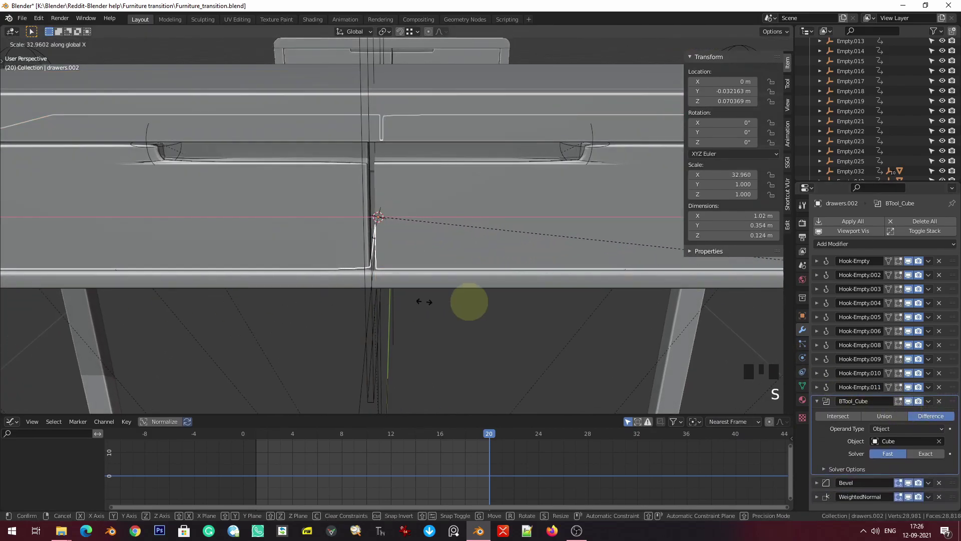
{"action": "key", "text": "Escape"}
- Examine the centre gap in the drawer front up close, ending with the whole desk in view instead of the isolated drawer
{"action": "middle_click_drag", "start_coordinate": [103, 226], "coordinate": [399, 207]}
{"action": "scroll", "coordinate": [443, 203], "scroll_direction": "up", "scroll_amount": 2}
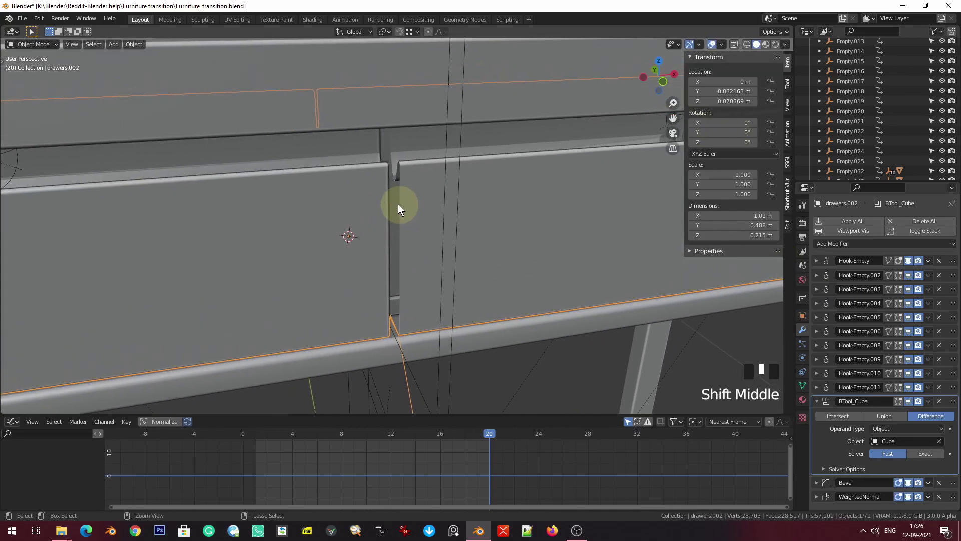
{"action": "scroll", "coordinate": [481, 197], "scroll_direction": "up", "scroll_amount": 2}
{"action": "middle_click_drag", "start_coordinate": [481, 198], "coordinate": [321, 241], "text": "shift"}
{"action": "scroll", "coordinate": [328, 250], "scroll_direction": "down", "scroll_amount": 1}
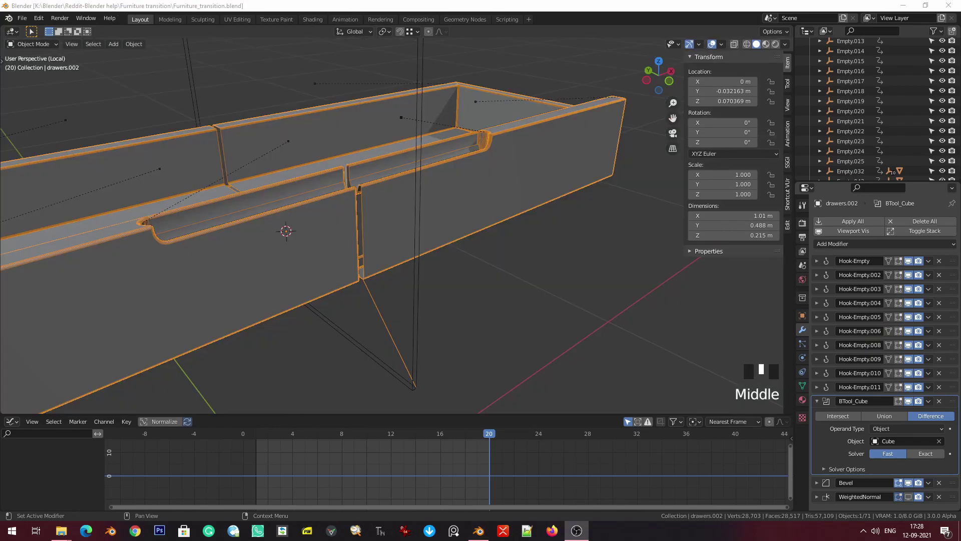
{"action": "middle_click_drag", "start_coordinate": [483, 145], "coordinate": [463, 235]}
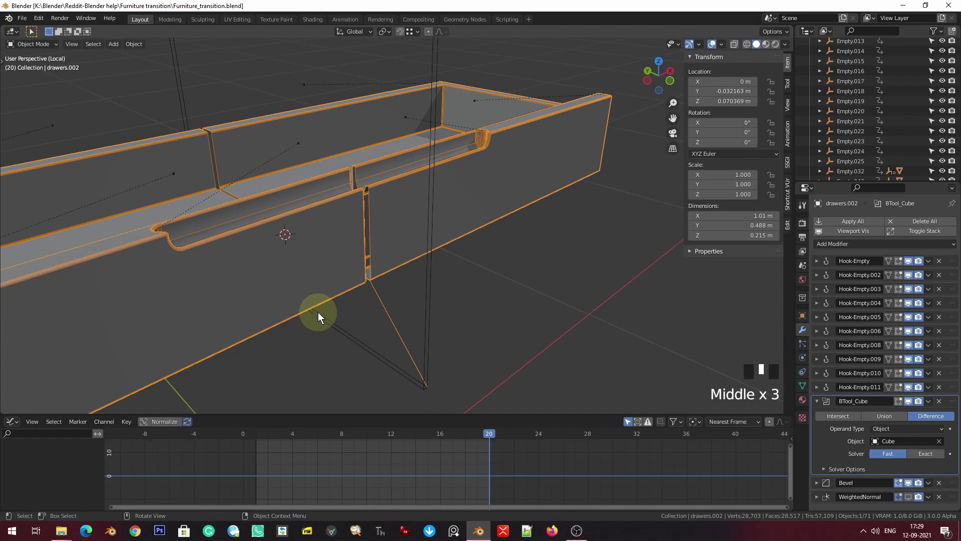
{"action": "key", "text": "slash"}
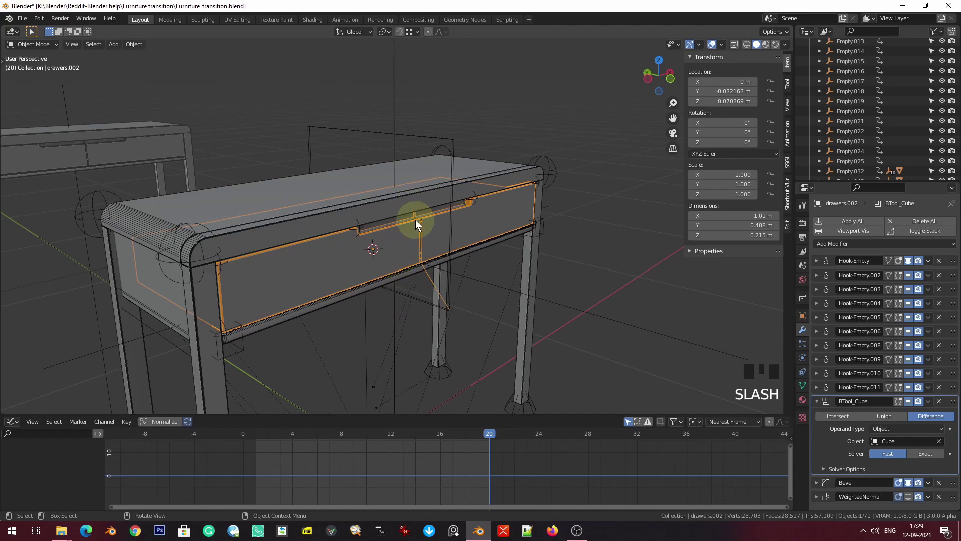
- Raise the thin cutting slab about 0.086 m along Z in front view so its lower end sits just below the drawer front
{"action": "key", "text": "z"}
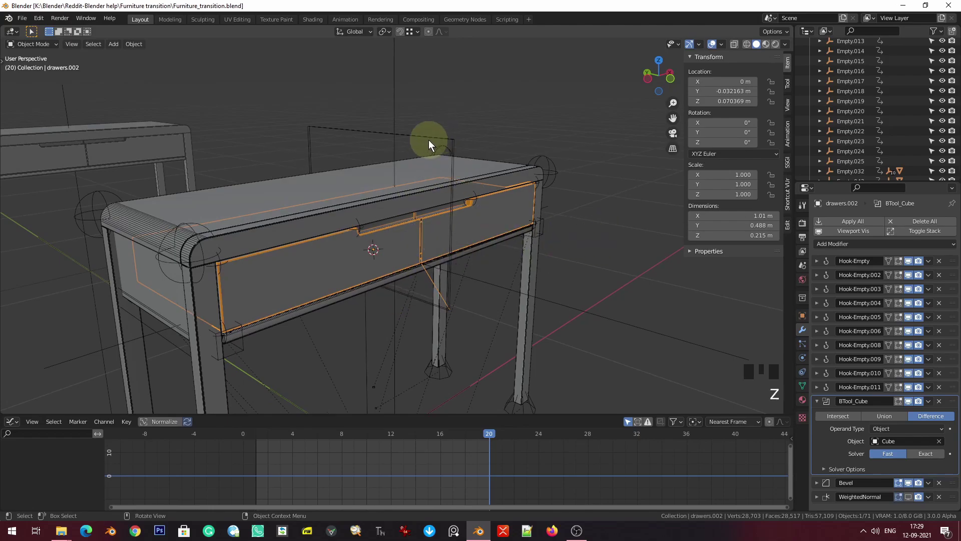
{"action": "left_click", "coordinate": [429, 140]}
{"action": "key", "text": "KP_1"}
{"action": "key", "text": "KP_Decimal"}
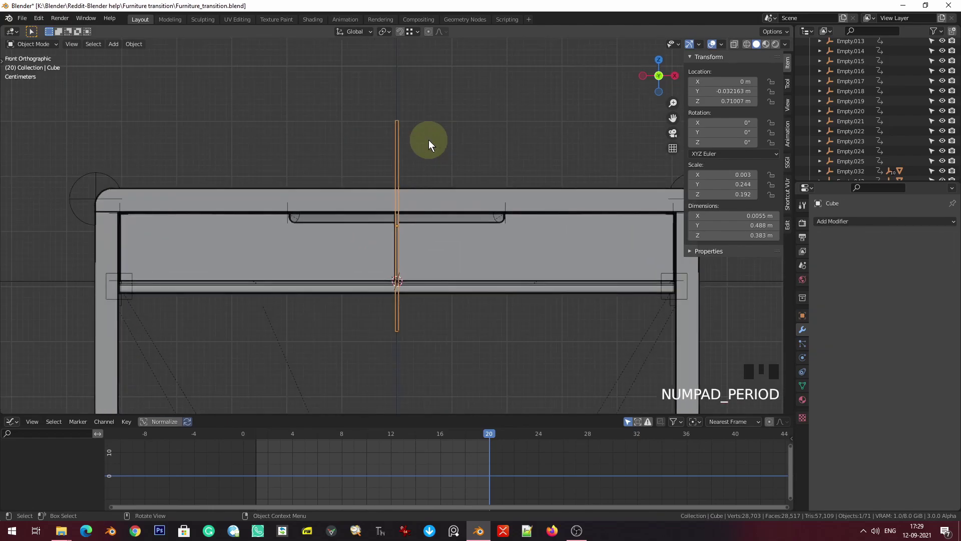
{"action": "scroll", "coordinate": [424, 285], "scroll_direction": "up", "scroll_amount": 6}
{"action": "middle_click_drag", "start_coordinate": [424, 286], "coordinate": [382, 125], "text": "shift"}
{"action": "key", "text": "g"}
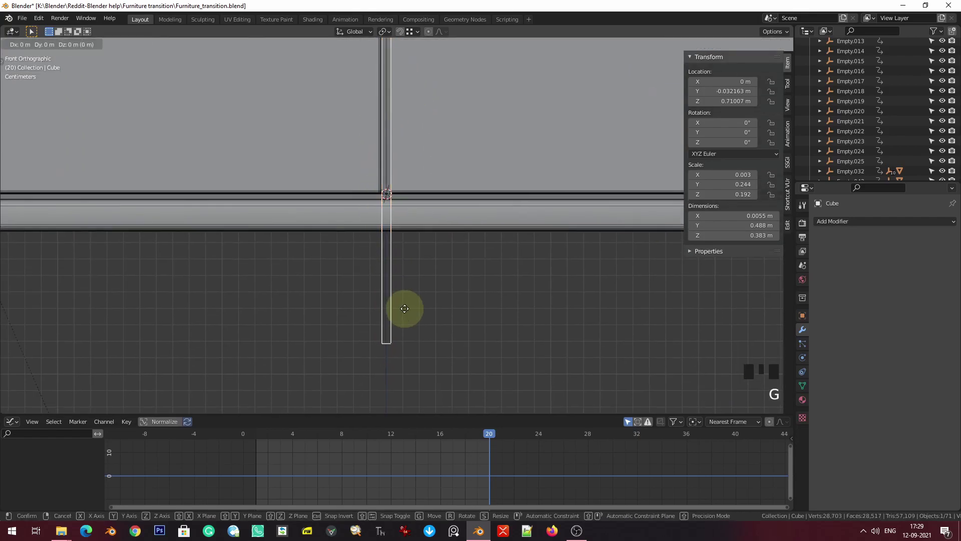
{"action": "key", "text": "z"}
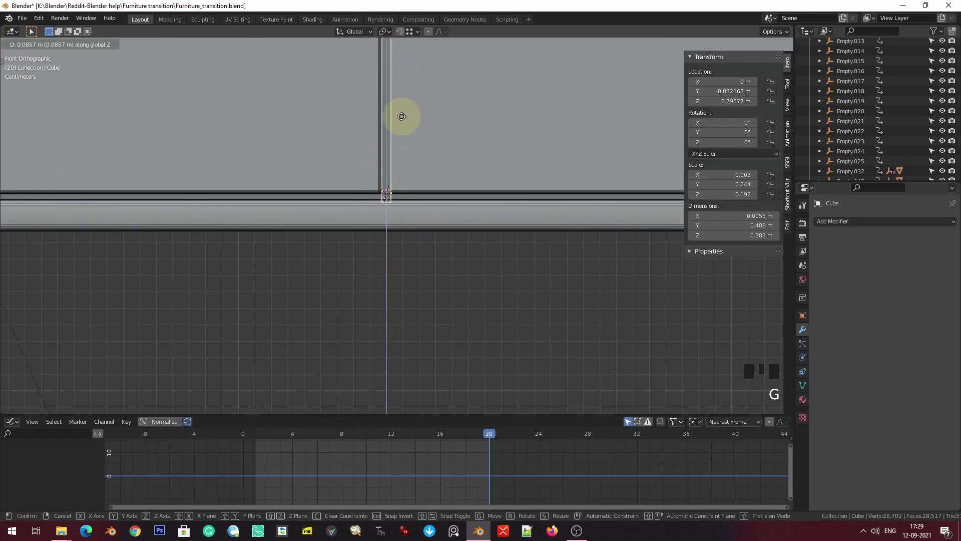
{"action": "left_click", "coordinate": [402, 117]}
- Inspect the drawer's centre gap in perspective and save the file
{"action": "scroll", "coordinate": [408, 194], "scroll_direction": "down", "scroll_amount": 7}
{"action": "mouse_move", "coordinate": [407, 195]}
{"action": "middle_mouse_down"}
{"action": "mouse_move", "coordinate": [466, 233]}
{"action": "mouse_move", "coordinate": [412, 249]}
{"action": "mouse_move", "coordinate": [631, 215]}
{"action": "middle_mouse_up"}
{"action": "scroll", "coordinate": [462, 253], "scroll_direction": "up", "scroll_amount": 6}
{"action": "scroll", "coordinate": [462, 253], "scroll_direction": "down", "scroll_amount": 5}
{"action": "key", "text": "z"}
{"action": "key", "text": "q"}
{"action": "key", "text": "Escape"}
{"action": "middle_click_drag", "start_coordinate": [376, 206], "coordinate": [488, 244]}
{"action": "key", "text": "ctrl+s"}
- Return to frame 1, hide the viewport overlays, and play the cabinet-to-desk animation
{"action": "scroll", "coordinate": [599, 239], "scroll_direction": "down", "scroll_amount": 5}
{"action": "key", "text": "shift+Left"}
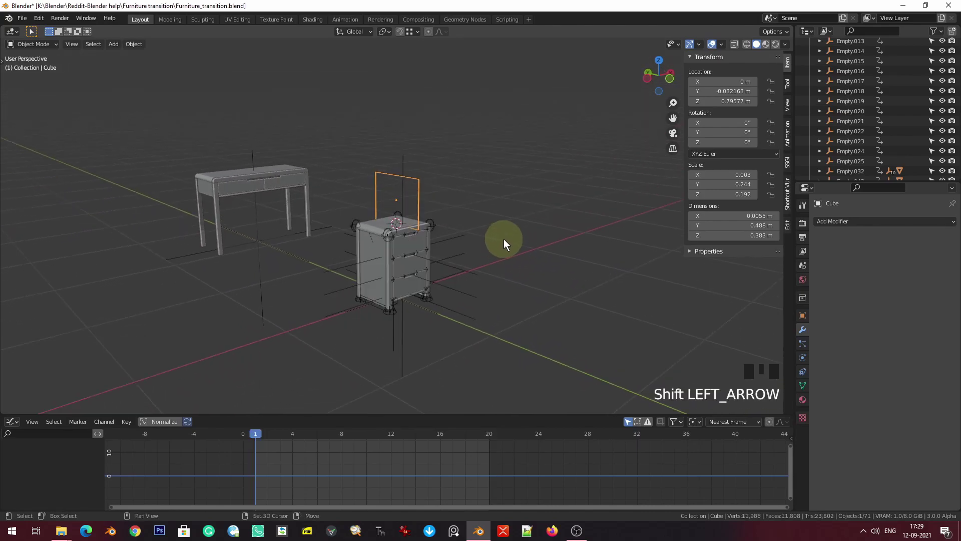
{"action": "left_click", "coordinate": [712, 44]}
{"action": "middle_click_drag", "start_coordinate": [553, 211], "coordinate": [495, 237], "text": "shift"}
{"action": "key", "text": "space"}
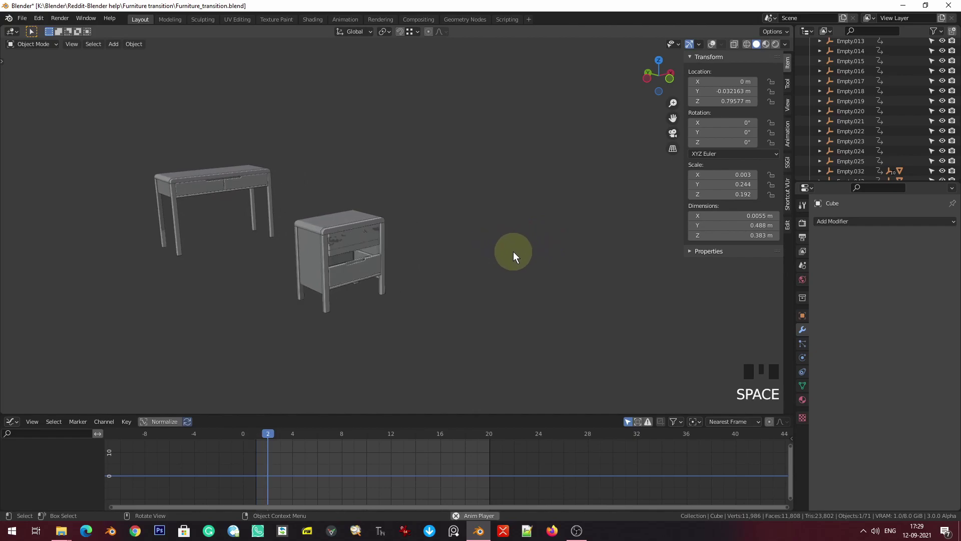
{"action": "key", "text": "space"}
{"action": "key", "text": "space"}
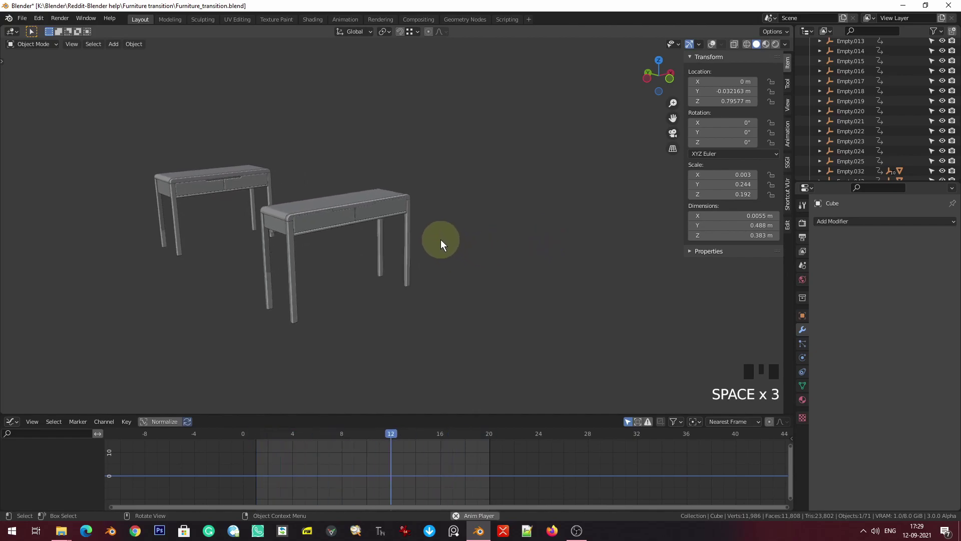
{"action": "key", "text": "space"}
- Jump to the last frame and examine the finished desk's drawer front from several angles
{"action": "middle_click_drag", "start_coordinate": [427, 248], "coordinate": [385, 242]}
{"action": "scroll", "coordinate": [385, 240], "scroll_direction": "up", "scroll_amount": 7}
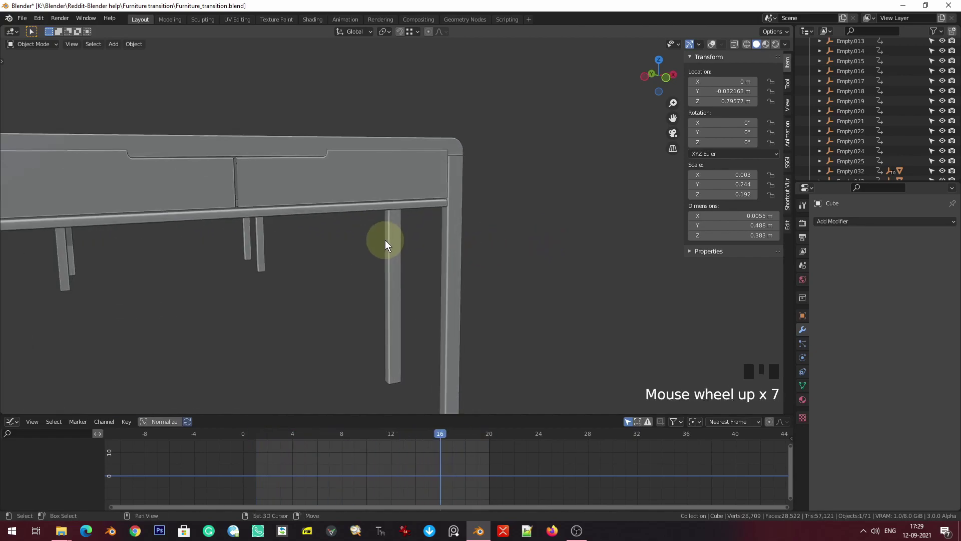
{"action": "key", "text": "shift+Right"}
{"action": "middle_click_drag", "start_coordinate": [465, 206], "coordinate": [378, 249]}
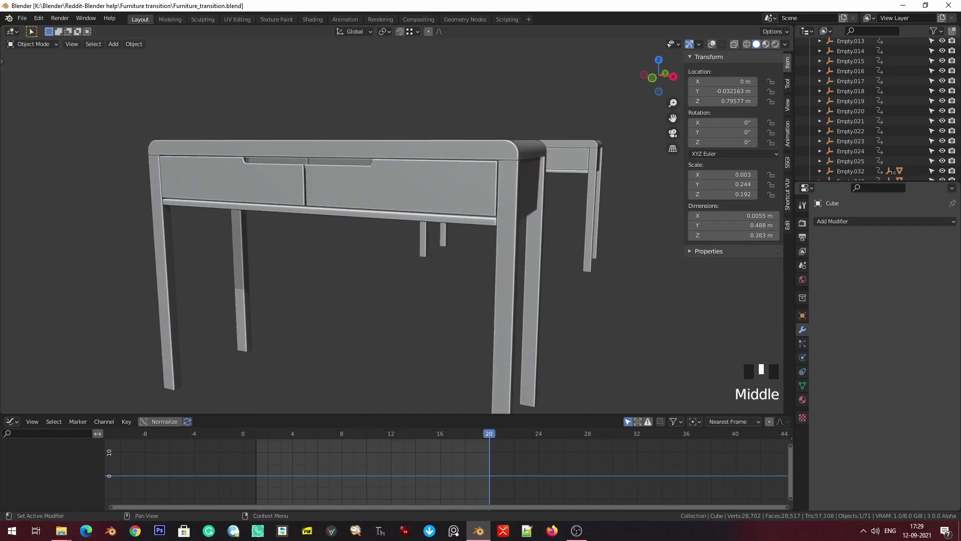
{"action": "scroll", "coordinate": [254, 187], "scroll_direction": "down", "scroll_amount": 2}
{"action": "middle_click_drag", "start_coordinate": [254, 187], "coordinate": [401, 182]}
{"action": "scroll", "coordinate": [402, 182], "scroll_direction": "up", "scroll_amount": 5}
{"action": "scroll", "coordinate": [375, 133], "scroll_direction": "down", "scroll_amount": 5}
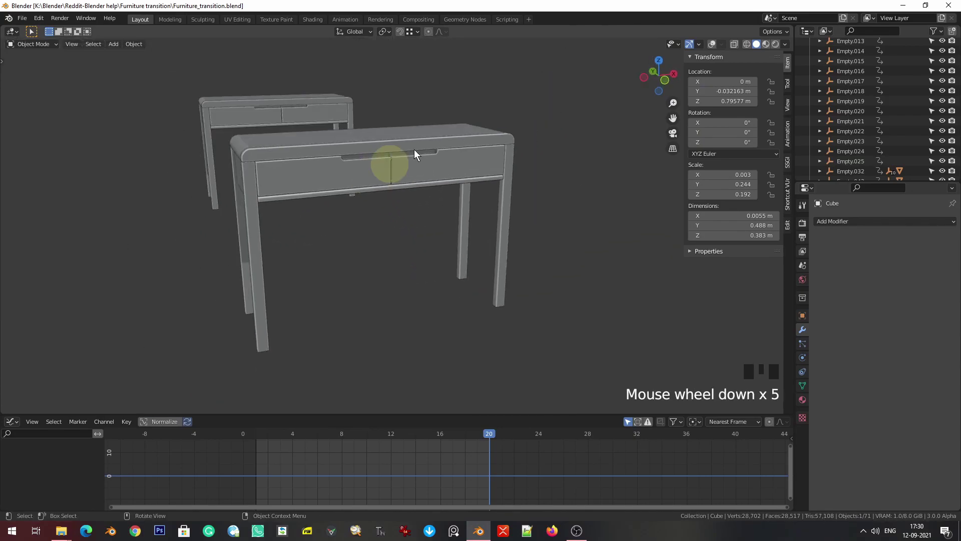
- Switch the viewport to Material Preview shading and examine the wood-textured desk's drawer gap from both sides
{"action": "left_click", "coordinate": [711, 44]}
{"action": "left_click", "coordinate": [712, 44]}
{"action": "key", "text": "z"}
{"action": "key", "text": "z"}
{"action": "scroll", "coordinate": [445, 183], "scroll_direction": "up", "scroll_amount": 6}
{"action": "middle_click_drag", "start_coordinate": [445, 183], "coordinate": [491, 346], "text": "shift"}
{"action": "scroll", "coordinate": [489, 346], "scroll_direction": "up", "scroll_amount": 3}
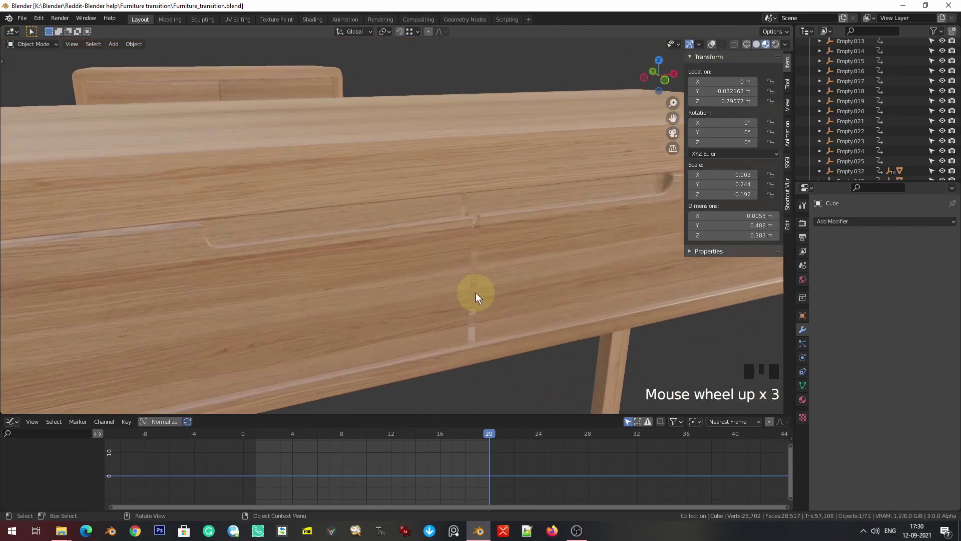
{"action": "scroll", "coordinate": [476, 294], "scroll_direction": "up", "scroll_amount": 2}
{"action": "middle_click_drag", "start_coordinate": [558, 283], "coordinate": [429, 268]}
{"action": "scroll", "coordinate": [460, 299], "scroll_direction": "down", "scroll_amount": 5}
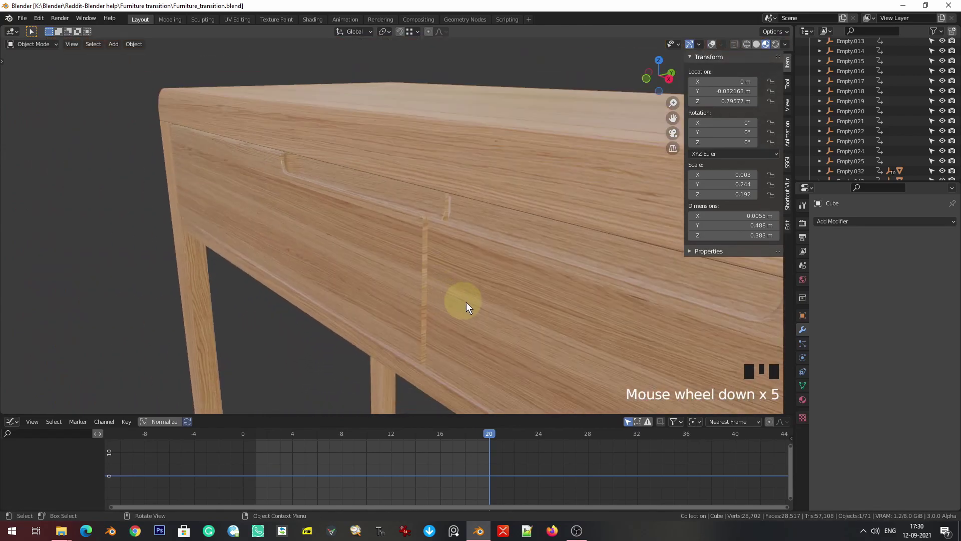
{"action": "middle_click_drag", "start_coordinate": [461, 304], "coordinate": [563, 296]}
{"action": "scroll", "coordinate": [490, 263], "scroll_direction": "down", "scroll_amount": 8}
{"action": "middle_click_drag", "start_coordinate": [491, 264], "coordinate": [253, 285], "text": "shift"}
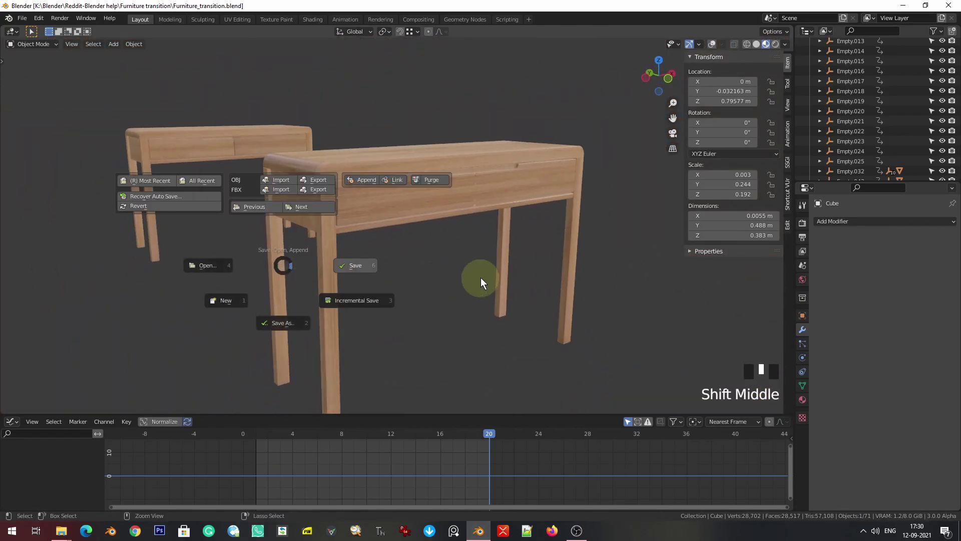
- Go back to frame 1 and examine the three-drawer cabinet from the front and in perspective
{"action": "scroll", "coordinate": [467, 272], "scroll_direction": "down", "scroll_amount": 2}
{"action": "key", "text": "KP_1"}
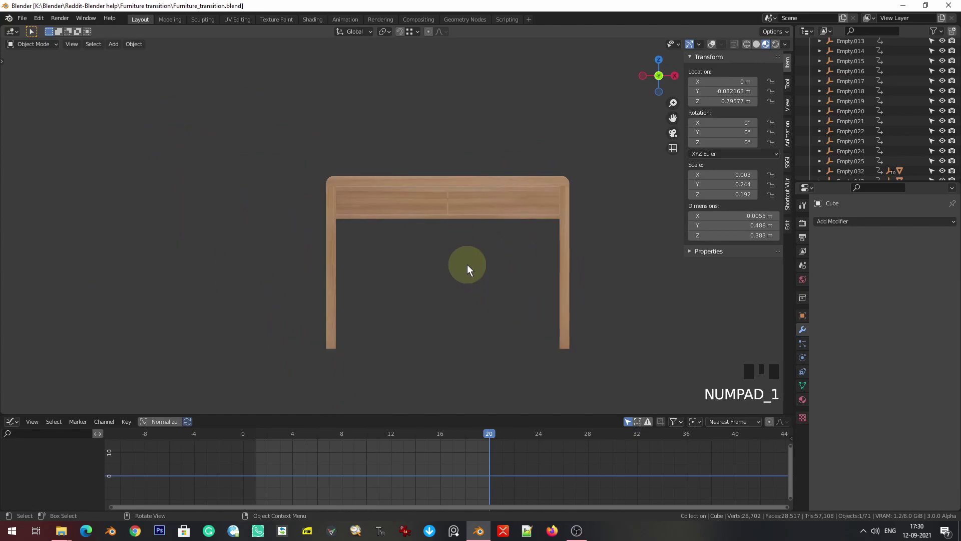
{"action": "key", "text": "shift+Left"}
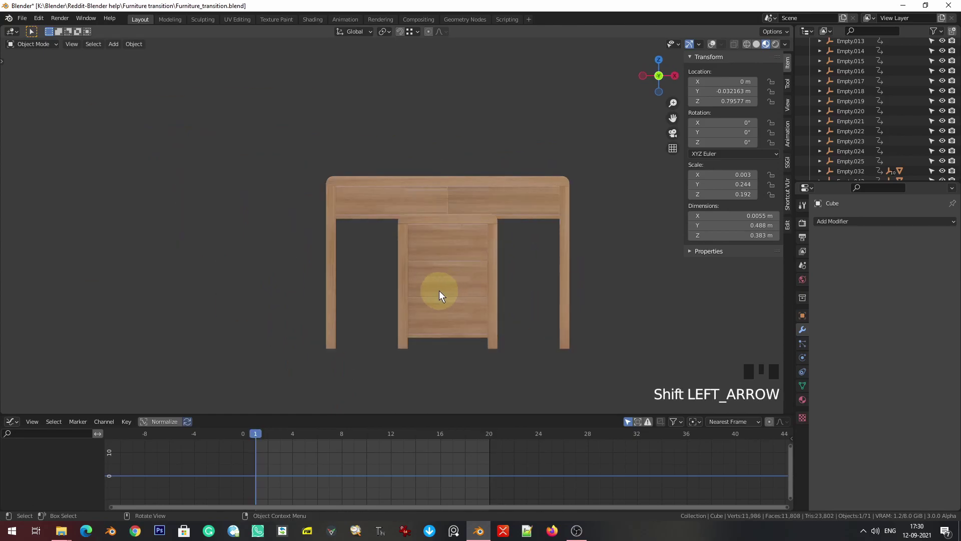
{"action": "middle_click_drag", "start_coordinate": [440, 291], "coordinate": [467, 289]}
{"action": "scroll", "coordinate": [467, 288], "scroll_direction": "up", "scroll_amount": 2}
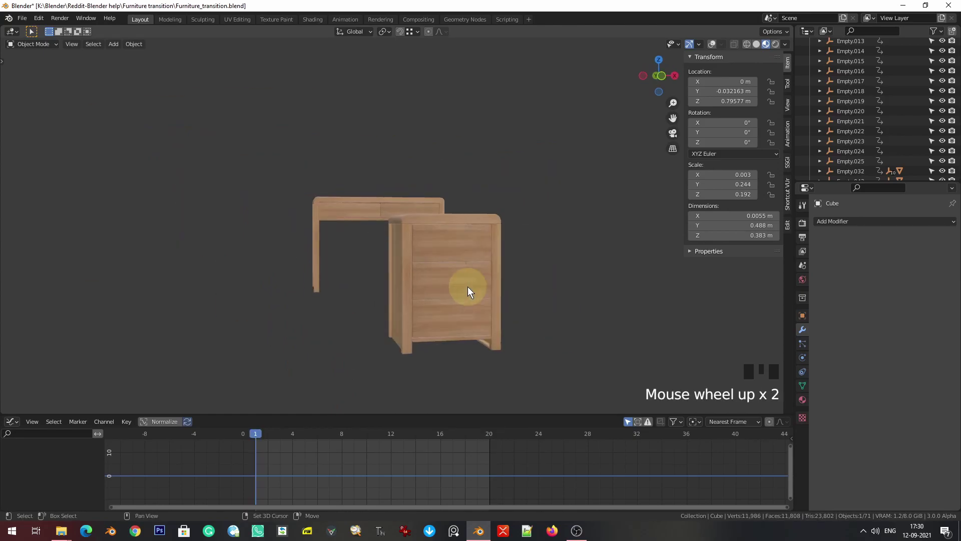
{"action": "scroll", "coordinate": [468, 286], "scroll_direction": "up", "scroll_amount": 3}
{"action": "middle_click_drag", "start_coordinate": [461, 290], "coordinate": [386, 252], "text": "shift"}
{"action": "scroll", "coordinate": [401, 200], "scroll_direction": "up", "scroll_amount": 3}
{"action": "middle_click_drag", "start_coordinate": [401, 199], "coordinate": [360, 280], "text": "shift"}
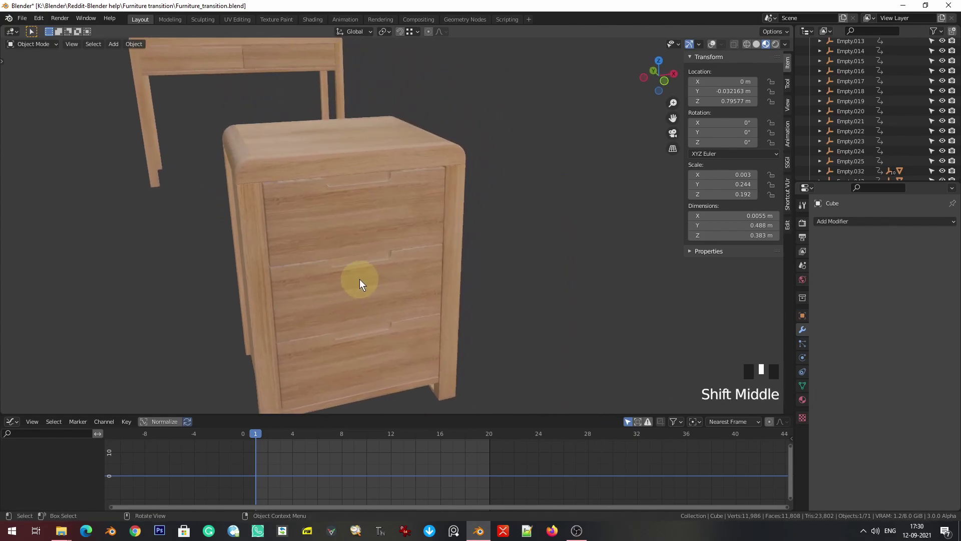
- Scrub the animation to frame 4 and isolate the lower drawer that carries the Boolean cut in local view
{"action": "left_click_drag", "start_coordinate": [265, 439], "coordinate": [293, 434]}
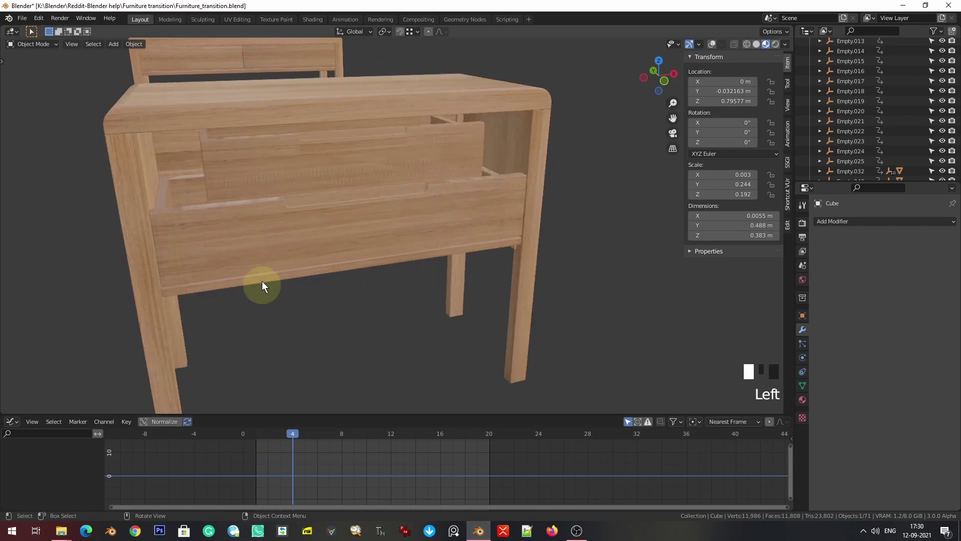
{"action": "scroll", "coordinate": [300, 278], "scroll_direction": "down", "scroll_amount": 1}
{"action": "middle_click_drag", "start_coordinate": [322, 269], "coordinate": [339, 235]}
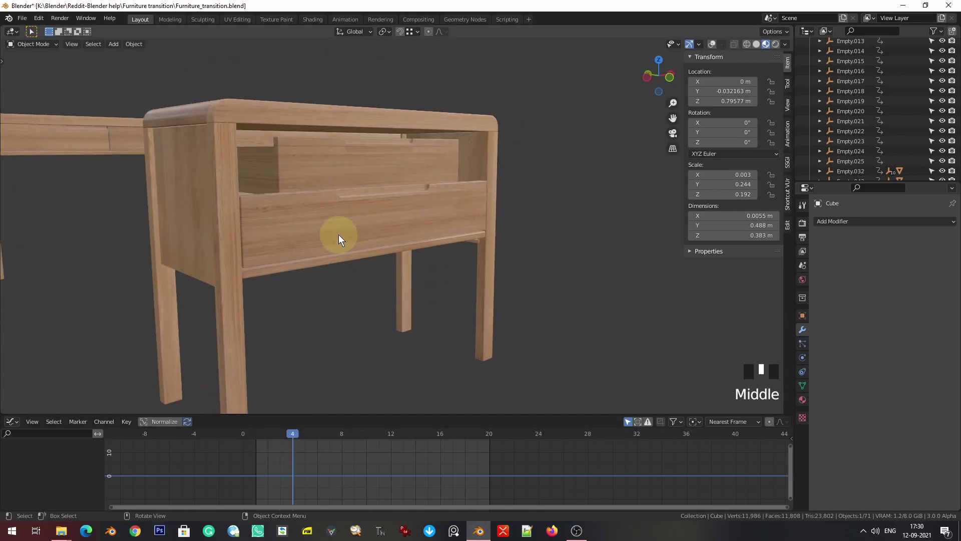
{"action": "left_click", "coordinate": [339, 235]}
{"action": "key", "text": "slash"}
{"action": "scroll", "coordinate": [368, 295], "scroll_direction": "up", "scroll_amount": 2}
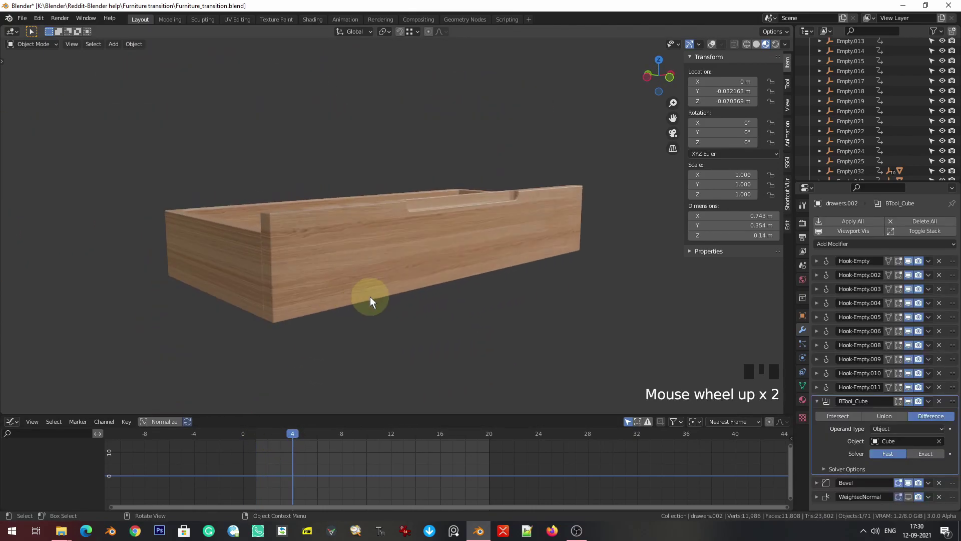
{"action": "middle_click_drag", "start_coordinate": [368, 295], "coordinate": [342, 299]}
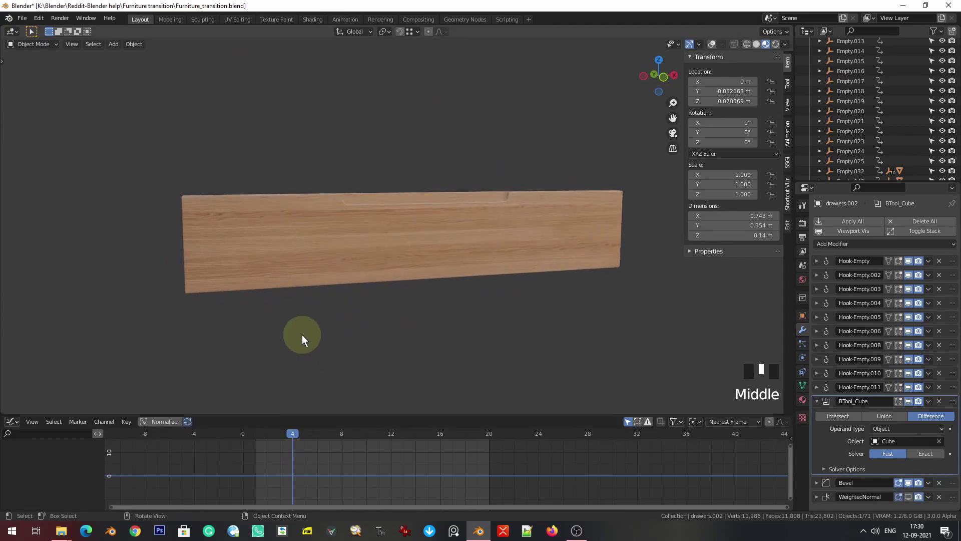
- Centre the isolated drawer in front view and return the animation to frame 1
{"action": "key", "text": "KP_Decimal"}
{"action": "scroll", "coordinate": [318, 349], "scroll_direction": "up", "scroll_amount": 2}
{"action": "scroll", "coordinate": [321, 348], "scroll_direction": "down", "scroll_amount": 4}
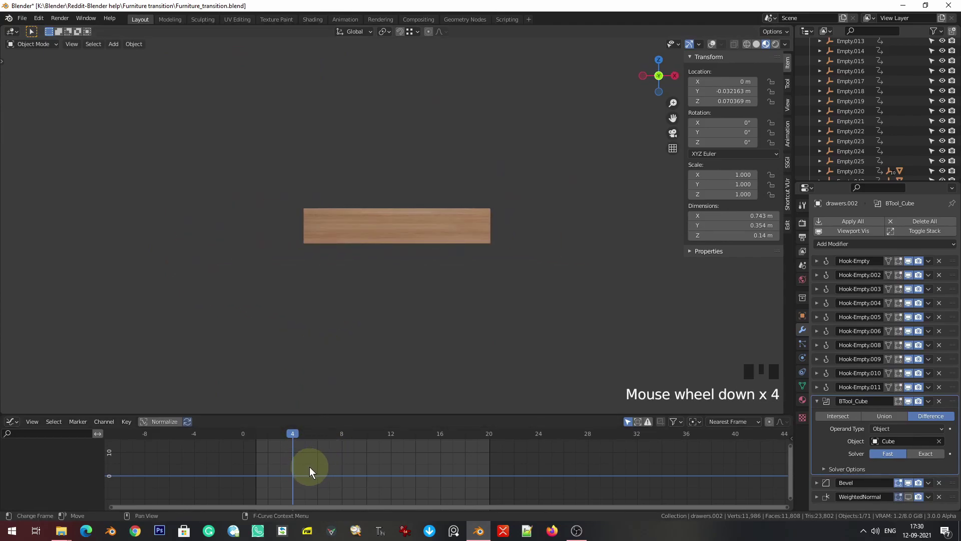
{"action": "key", "text": "shift+Left"}
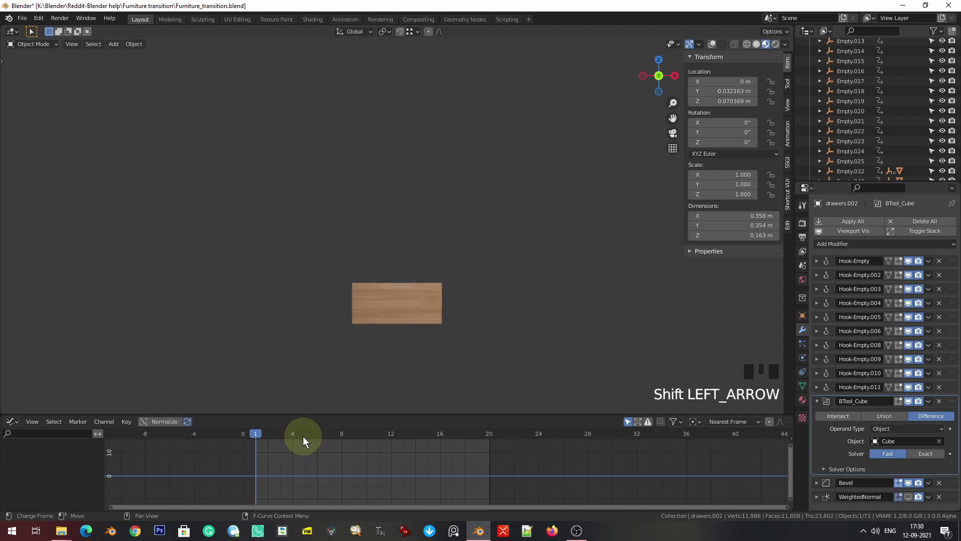
- Move the animation to frame 20, exit local view to show the whole desk and save the file
{"action": "scroll", "coordinate": [378, 343], "scroll_direction": "up", "scroll_amount": 3}
{"action": "middle_click_drag", "start_coordinate": [385, 370], "coordinate": [373, 338], "text": "shift"}
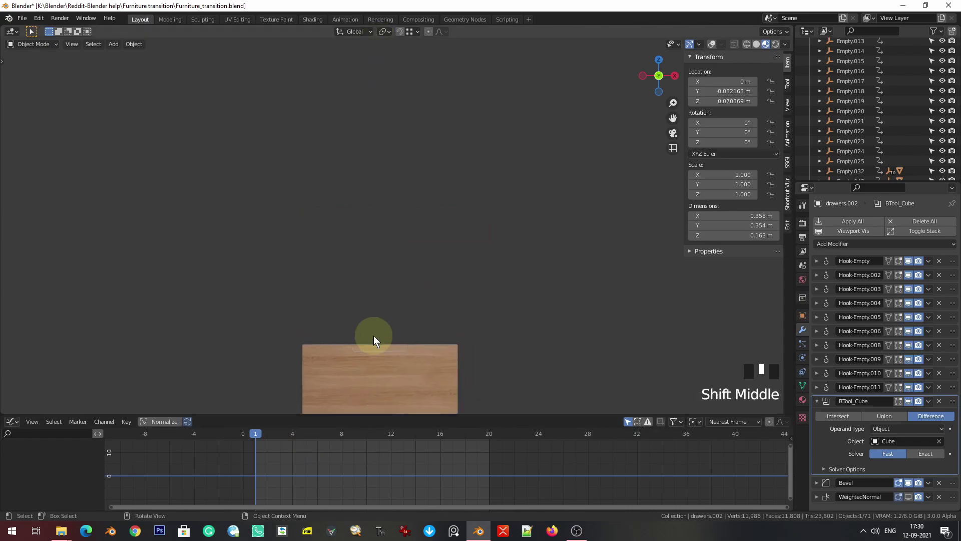
{"action": "left_click_drag", "start_coordinate": [256, 438], "coordinate": [486, 479]}
{"action": "middle_click_drag", "start_coordinate": [396, 402], "coordinate": [273, 211]}
{"action": "scroll", "coordinate": [401, 222], "scroll_direction": "up", "scroll_amount": 2}
{"action": "scroll", "coordinate": [404, 265], "scroll_direction": "down", "scroll_amount": 2}
{"action": "key", "text": "slash"}
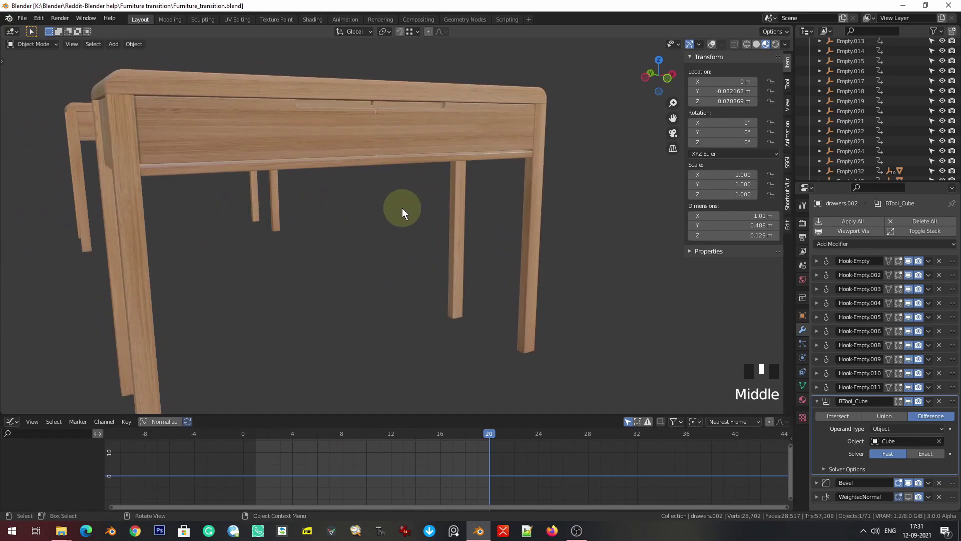
{"action": "key", "text": "ctrl+s"}
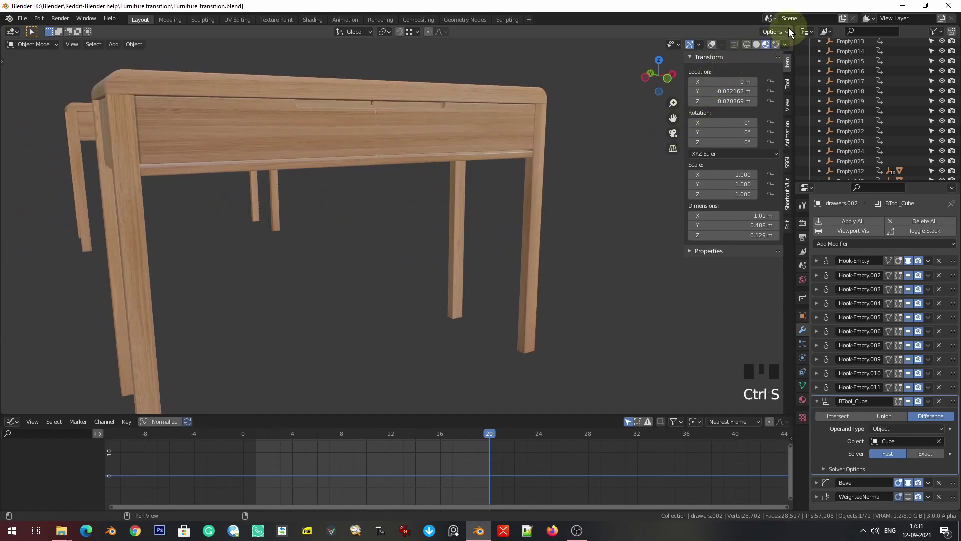
- Split the 3D viewport vertically and turn the new area into a Shader Editor, hiding the sidebars
{"action": "key", "text": "n"}
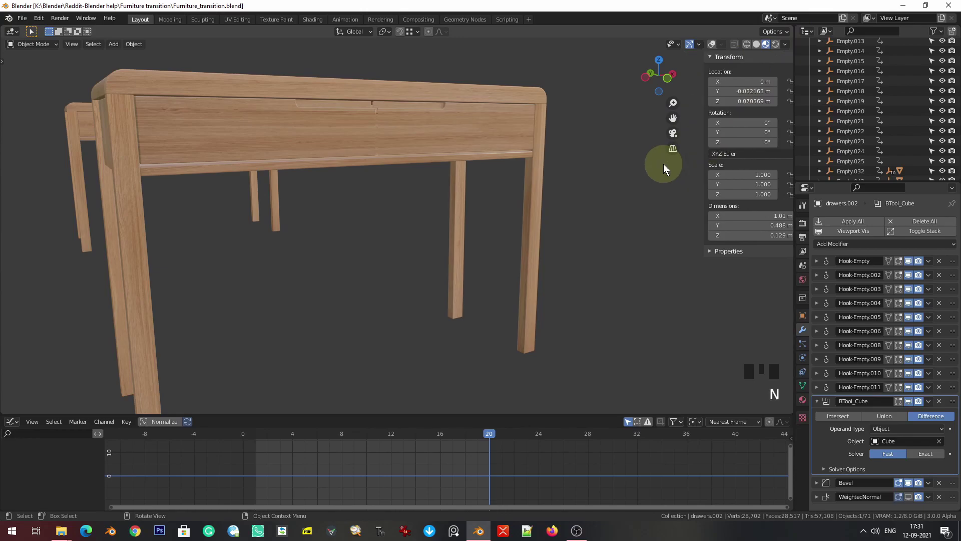
{"action": "left_click_drag", "start_coordinate": [791, 25], "coordinate": [383, 75]}
{"action": "scroll", "coordinate": [99, 167], "scroll_direction": "up", "scroll_amount": 2}
{"action": "scroll", "coordinate": [100, 167], "scroll_direction": "down", "scroll_amount": 2}
{"action": "middle_click_drag", "start_coordinate": [96, 178], "coordinate": [175, 224], "text": "shift"}
{"action": "left_click", "coordinate": [395, 31]}
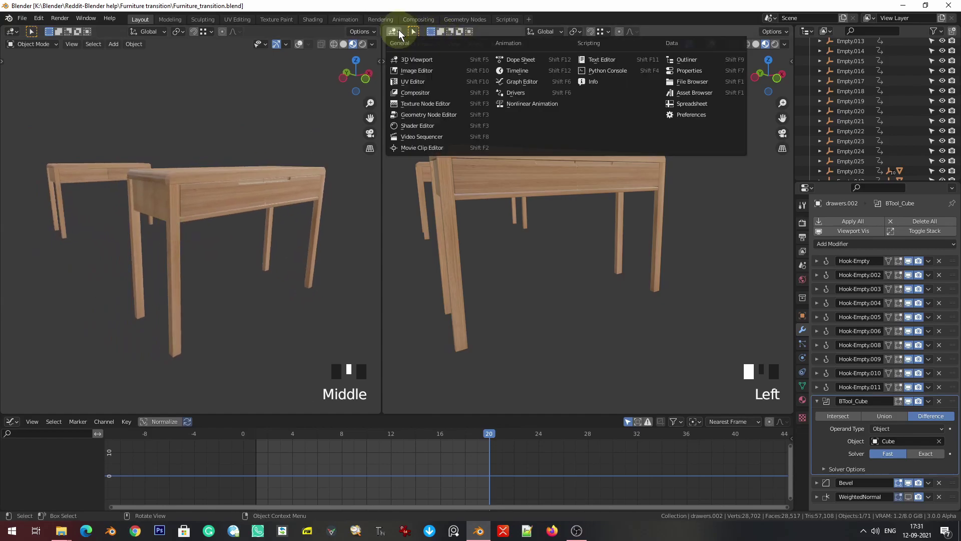
{"action": "left_click", "coordinate": [413, 127]}
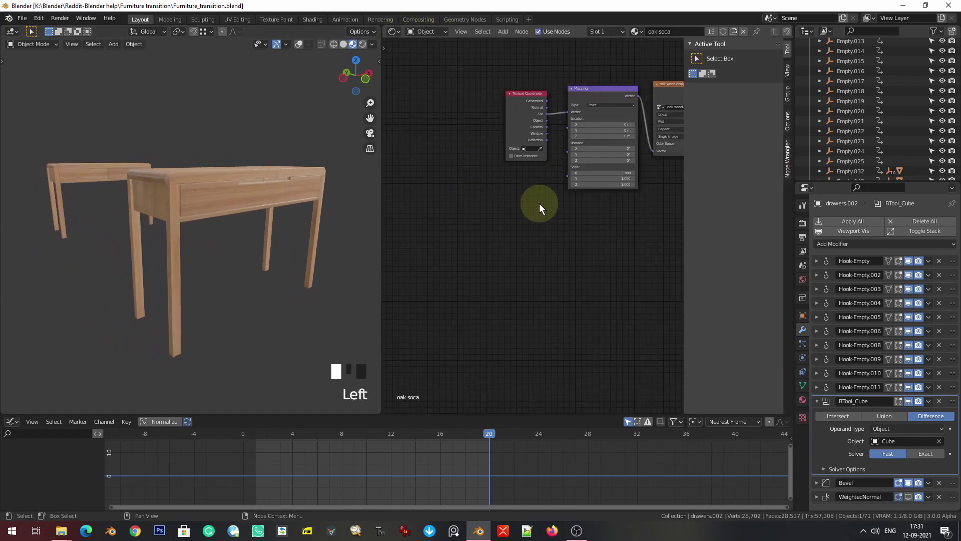
{"action": "key", "text": "n"}
- Examine the image texture, Mapping and Texture Coordinate nodes of the oak soca material
{"action": "scroll", "coordinate": [698, 160], "scroll_direction": "down", "scroll_amount": 1}
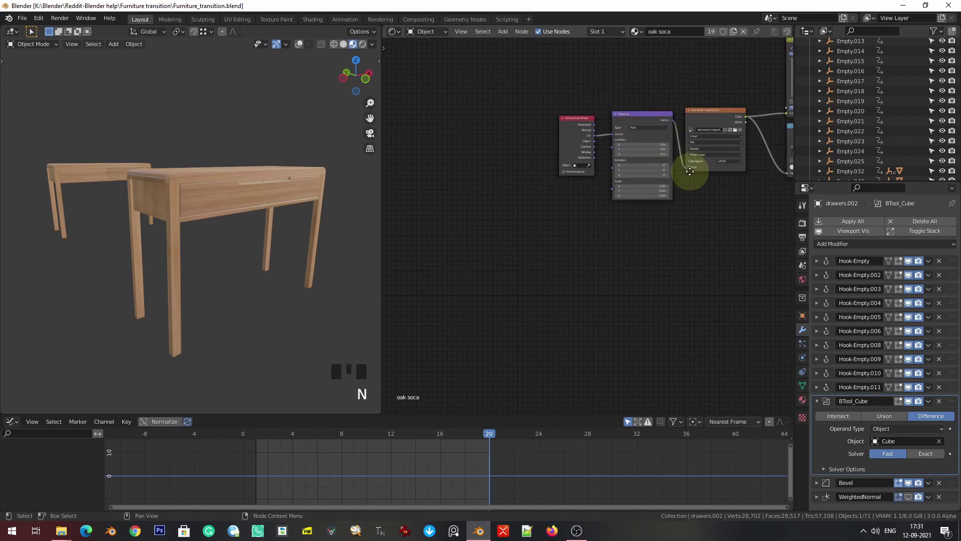
{"action": "middle_click_drag", "start_coordinate": [697, 161], "coordinate": [571, 196]}
{"action": "mouse_move", "coordinate": [639, 174]}
{"action": "middle_mouse_down"}
{"action": "mouse_move", "coordinate": [568, 203]}
{"action": "mouse_move", "coordinate": [640, 231]}
{"action": "mouse_move", "coordinate": [635, 189]}
{"action": "middle_mouse_up"}
{"action": "scroll", "coordinate": [565, 203], "scroll_direction": "up", "scroll_amount": 2}
{"action": "scroll", "coordinate": [521, 178], "scroll_direction": "up", "scroll_amount": 1}
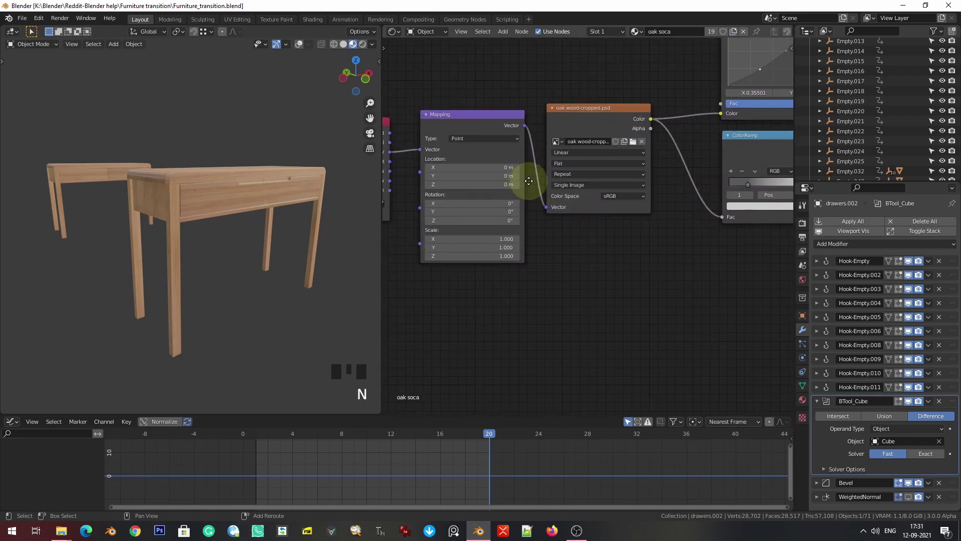
{"action": "middle_click_drag", "start_coordinate": [521, 178], "coordinate": [661, 208]}
{"action": "scroll", "coordinate": [613, 208], "scroll_direction": "up", "scroll_amount": 2}
{"action": "middle_click_drag", "start_coordinate": [566, 175], "coordinate": [568, 184]}
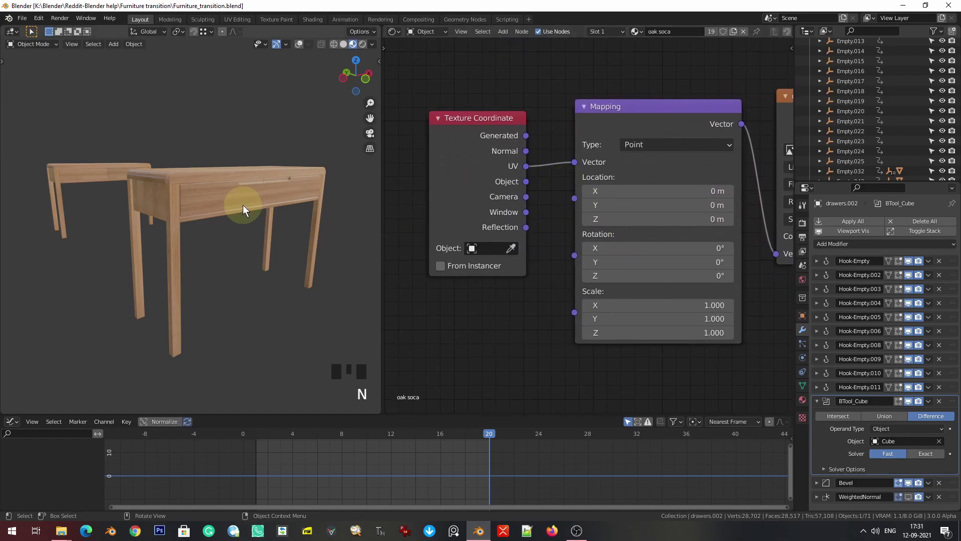
- Examine the desk's wood grain up close and return the animation to frame 1 to view the cabinet
{"action": "scroll", "coordinate": [186, 217], "scroll_direction": "up", "scroll_amount": 4}
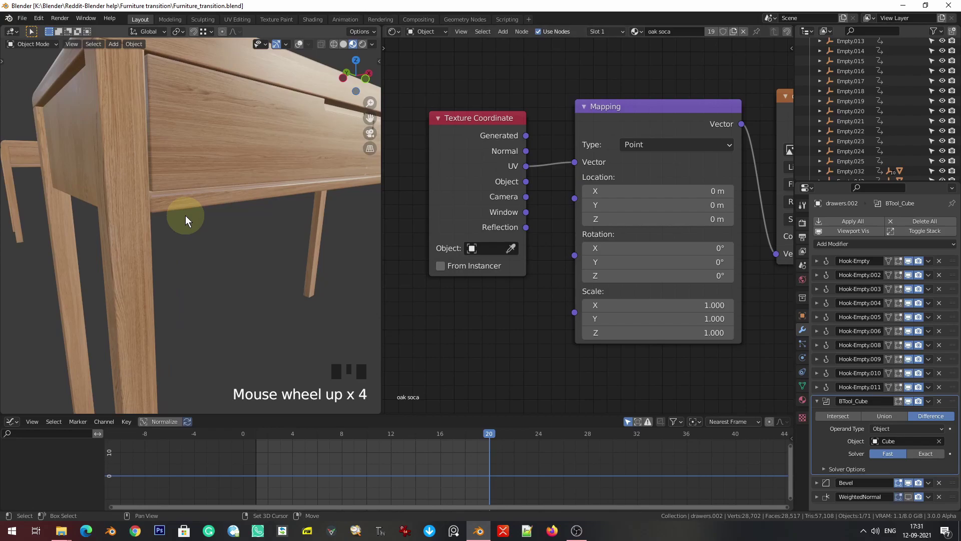
{"action": "key", "text": "shift+Left"}
{"action": "middle_click_drag", "start_coordinate": [218, 319], "coordinate": [157, 297], "text": "shift"}
{"action": "scroll", "coordinate": [163, 282], "scroll_direction": "down", "scroll_amount": 2}
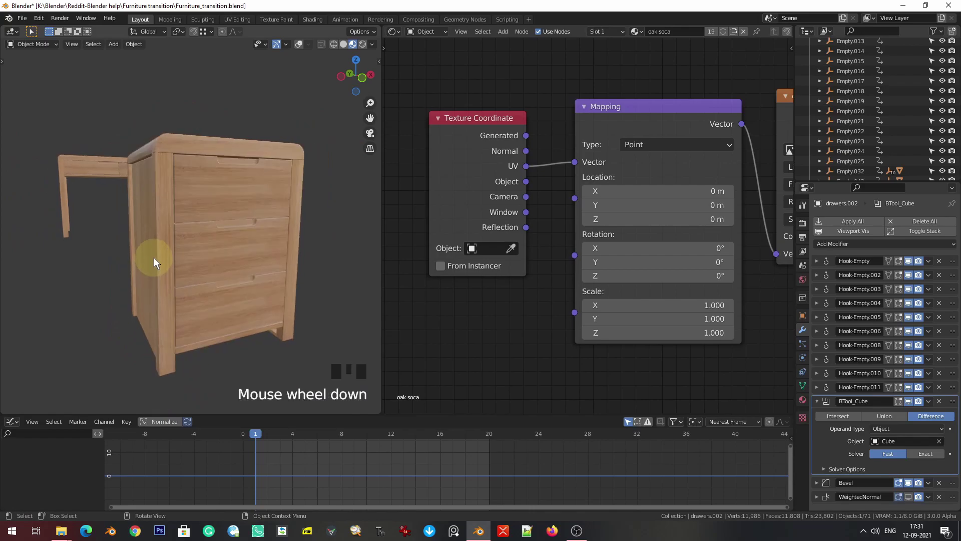
{"action": "middle_click_drag", "start_coordinate": [154, 258], "coordinate": [161, 259]}
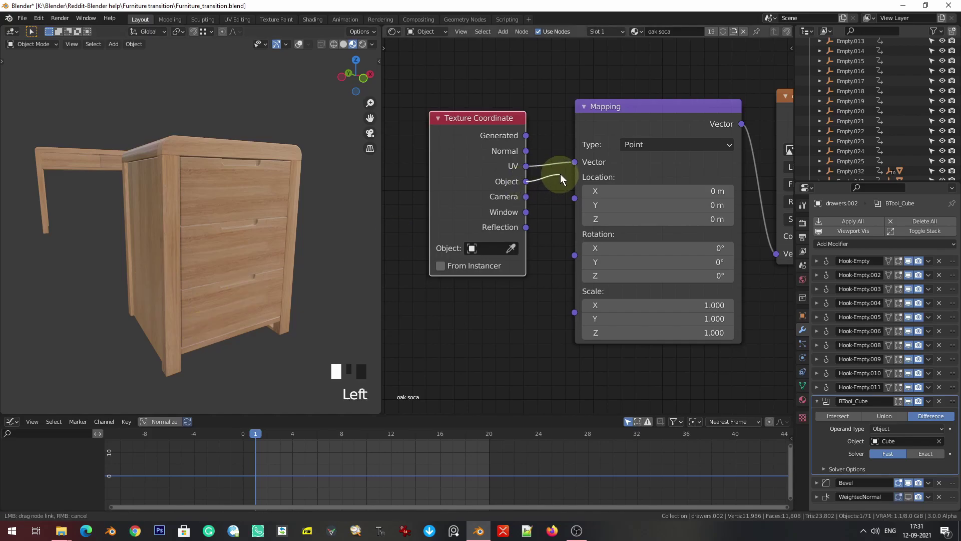
- Connect the Texture Coordinate node's Object output to the Mapping node's Vector input in place of UV
{"action": "left_click_drag", "start_coordinate": [571, 166], "coordinate": [573, 163]}
{"action": "scroll", "coordinate": [603, 174], "scroll_direction": "down", "scroll_amount": 6}
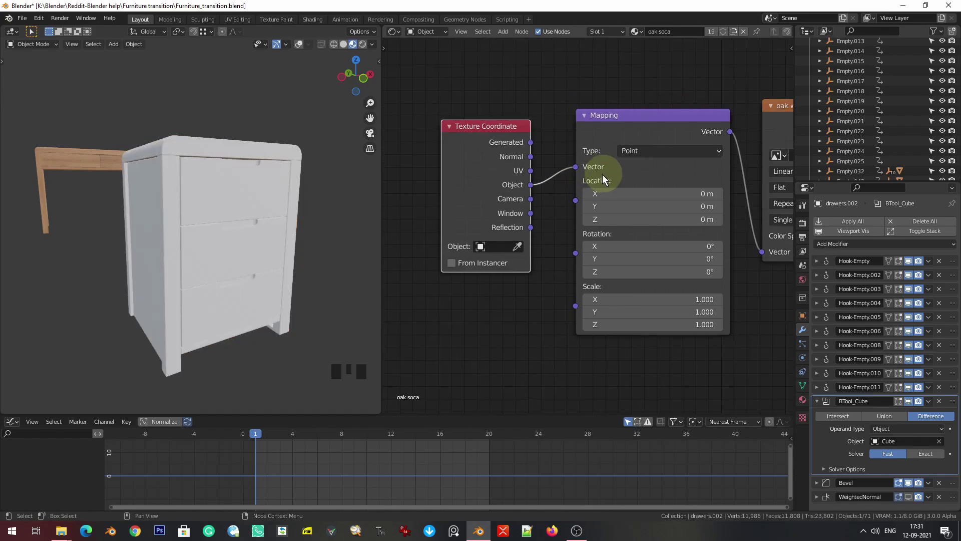
{"action": "middle_click_drag", "start_coordinate": [300, 226], "coordinate": [320, 234]}
{"action": "scroll", "coordinate": [666, 190], "scroll_direction": "down", "scroll_amount": 1}
{"action": "middle_click_drag", "start_coordinate": [667, 190], "coordinate": [591, 225]}
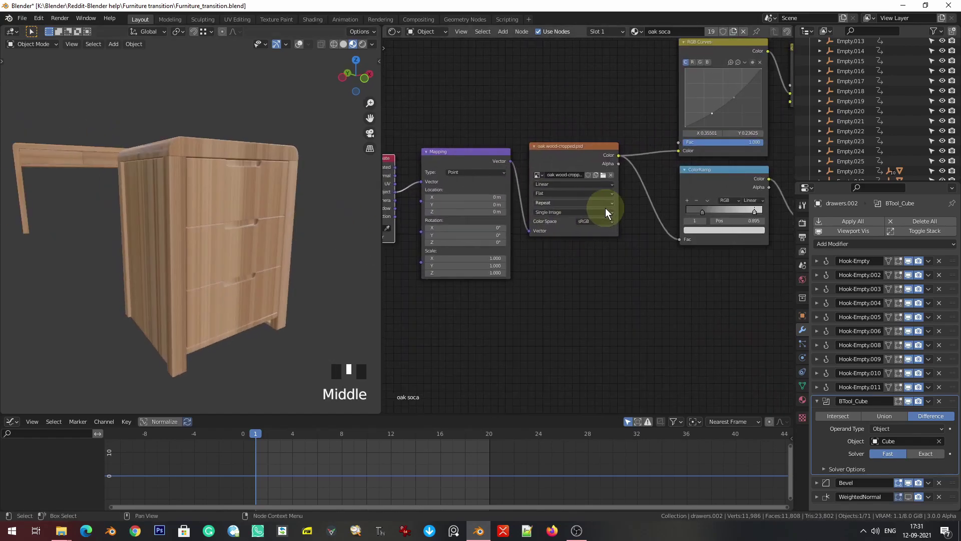
- Set the oak wood image texture's projection to Box and open its Blend value for editing
{"action": "scroll", "coordinate": [605, 208], "scroll_direction": "up", "scroll_amount": 4}
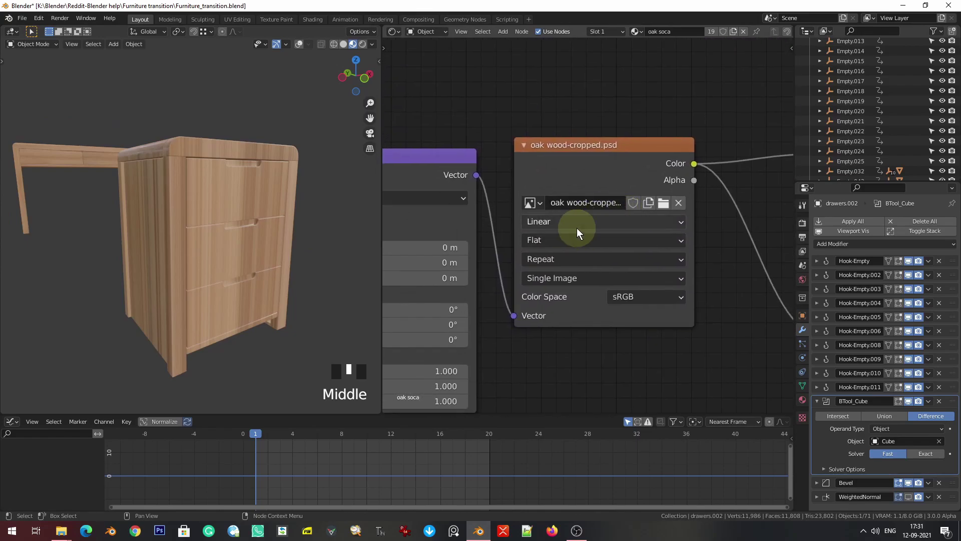
{"action": "middle_click_drag", "start_coordinate": [576, 243], "coordinate": [616, 216]}
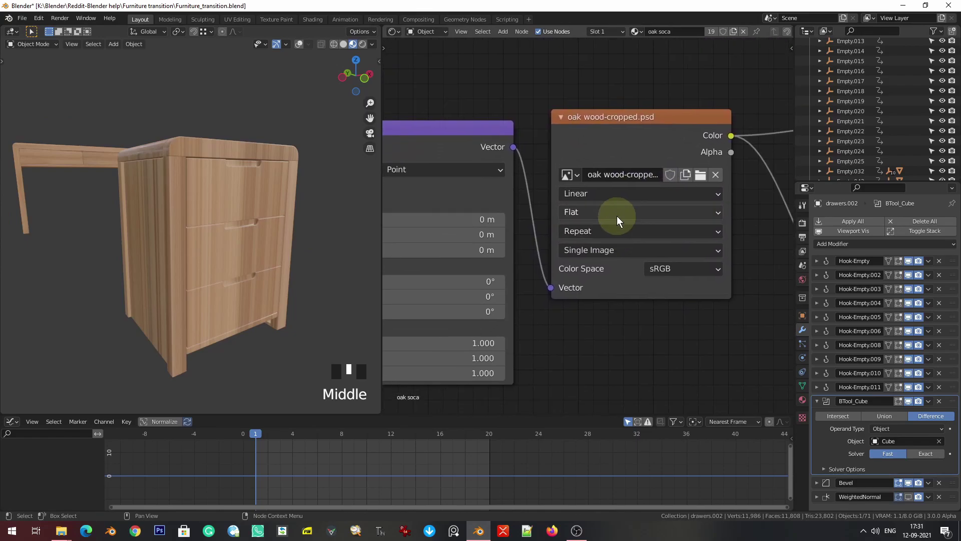
{"action": "left_click", "coordinate": [617, 216]}
{"action": "left_click", "coordinate": [605, 245]}
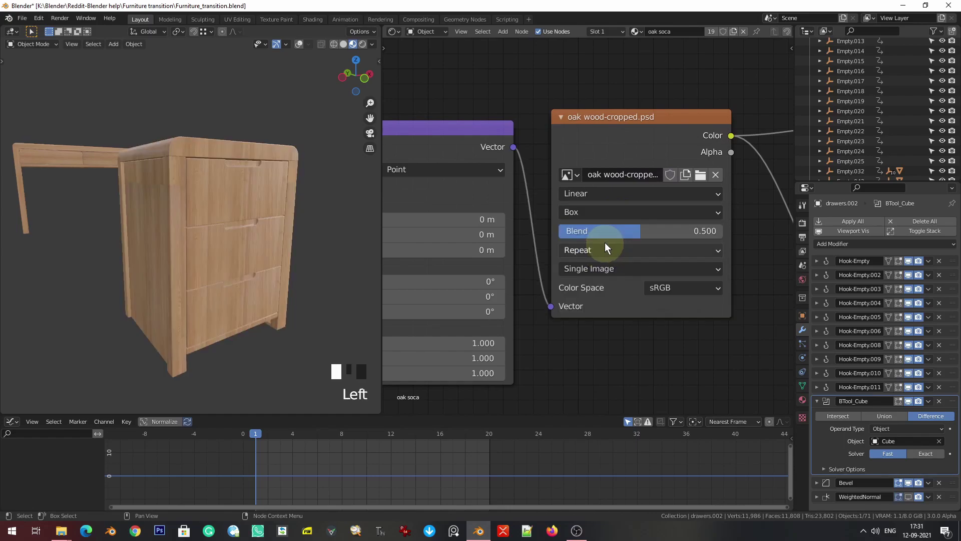
{"action": "left_click", "coordinate": [663, 230]}
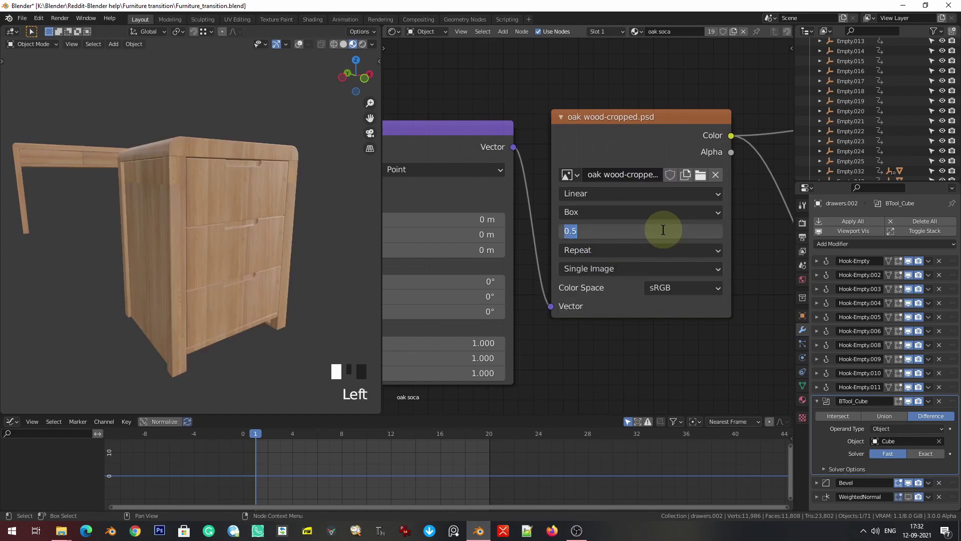
- Examine the wood grain direction on the cabinet's drawer fronts and frame from several angles
{"action": "middle_click_drag", "start_coordinate": [143, 193], "coordinate": [190, 204]}
{"action": "scroll", "coordinate": [207, 182], "scroll_direction": "up", "scroll_amount": 4}
{"action": "scroll", "coordinate": [209, 160], "scroll_direction": "down", "scroll_amount": 2}
{"action": "middle_click_drag", "start_coordinate": [210, 160], "coordinate": [315, 206], "text": "shift"}
{"action": "scroll", "coordinate": [176, 200], "scroll_direction": "up", "scroll_amount": 3}
{"action": "scroll", "coordinate": [250, 210], "scroll_direction": "down", "scroll_amount": 3}
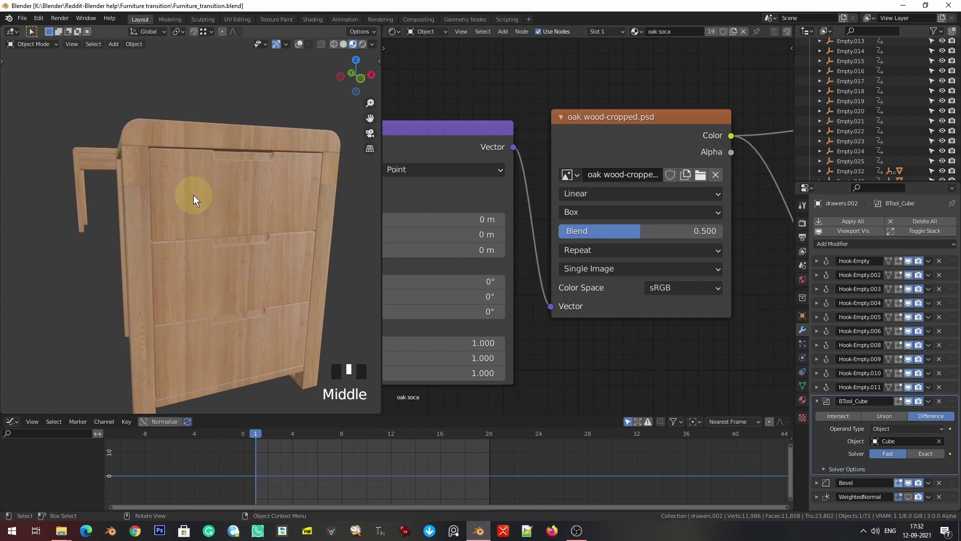
{"action": "scroll", "coordinate": [282, 195], "scroll_direction": "down", "scroll_amount": 1}
{"action": "middle_click_drag", "start_coordinate": [274, 202], "coordinate": [202, 223]}
{"action": "scroll", "coordinate": [237, 228], "scroll_direction": "up", "scroll_amount": 2}
{"action": "scroll", "coordinate": [238, 228], "scroll_direction": "down", "scroll_amount": 2}
- Turn on the viewport overlays and give the lower drawer its own single-user copy of the oak soca material
{"action": "left_click", "coordinate": [213, 203]}
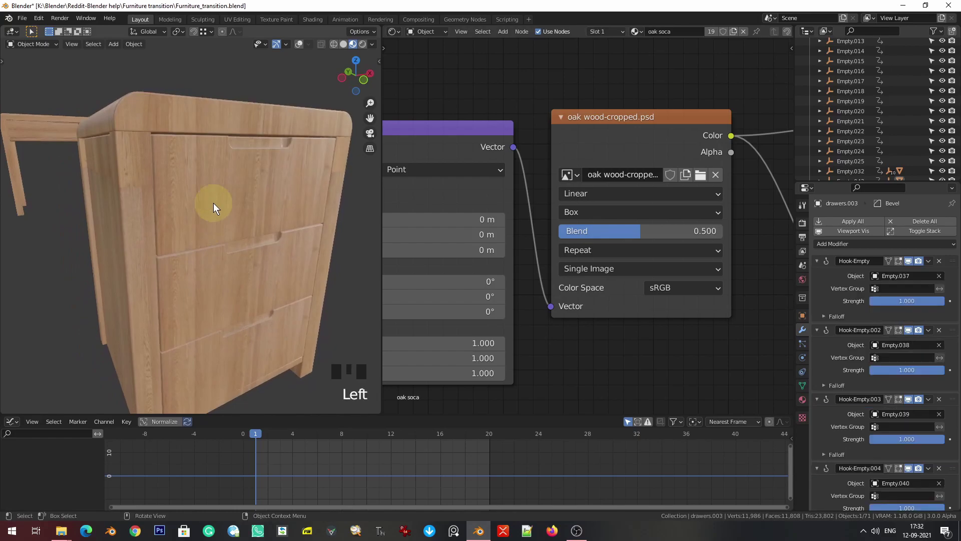
{"action": "scroll", "coordinate": [214, 203], "scroll_direction": "down", "scroll_amount": 1}
{"action": "left_click", "coordinate": [299, 45]}
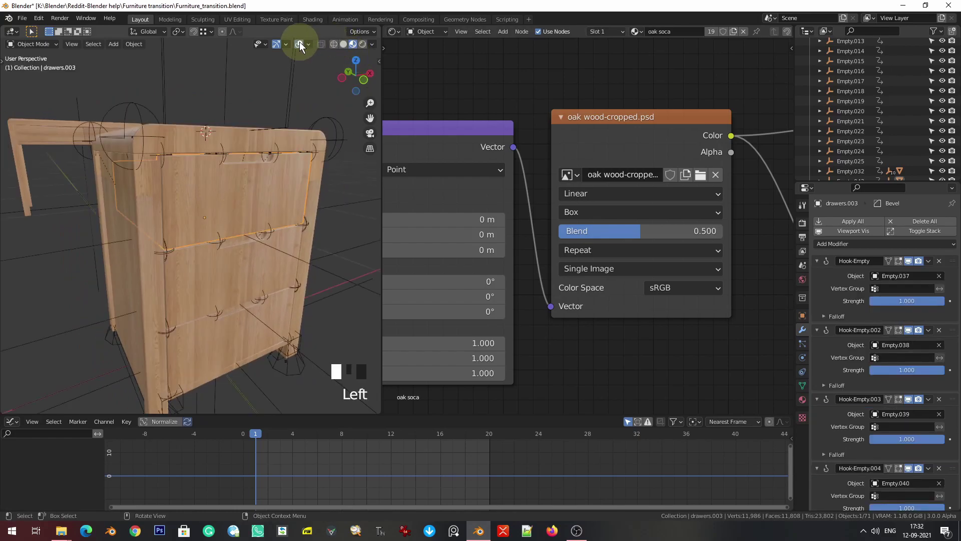
{"action": "left_click", "coordinate": [239, 333]}
{"action": "middle_click_drag", "start_coordinate": [240, 334], "coordinate": [197, 293], "text": "shift"}
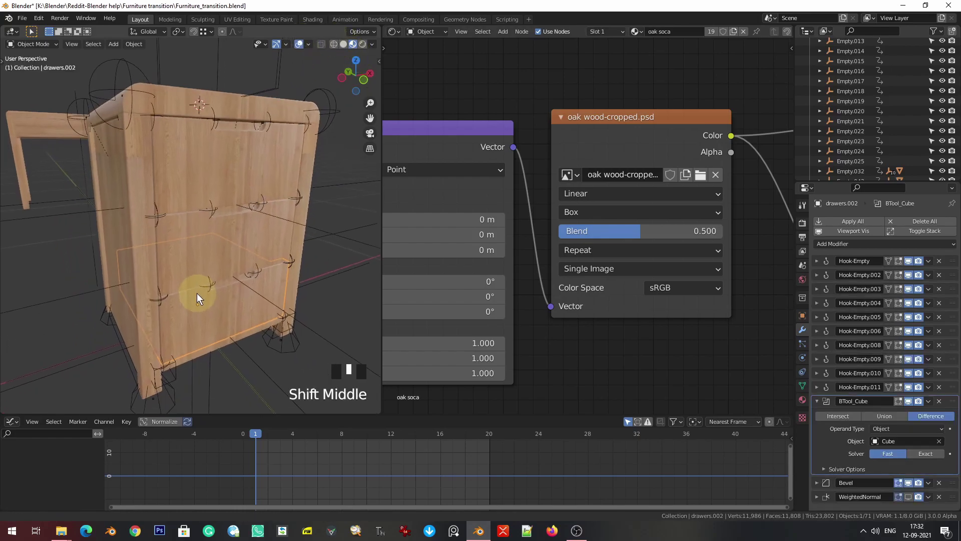
{"action": "left_click", "coordinate": [713, 30]}
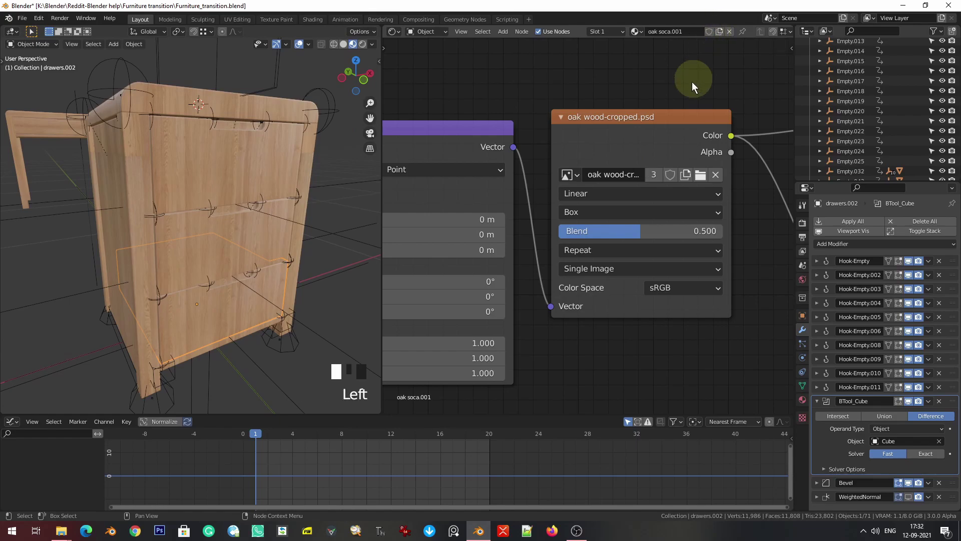
- Frame the lower drawer in front view and set its material's Mapping rotation to 90° on Y
{"action": "scroll", "coordinate": [559, 242], "scroll_direction": "down", "scroll_amount": 2}
{"action": "middle_click_drag", "start_coordinate": [560, 242], "coordinate": [719, 204]}
{"action": "scroll", "coordinate": [637, 230], "scroll_direction": "up", "scroll_amount": 3}
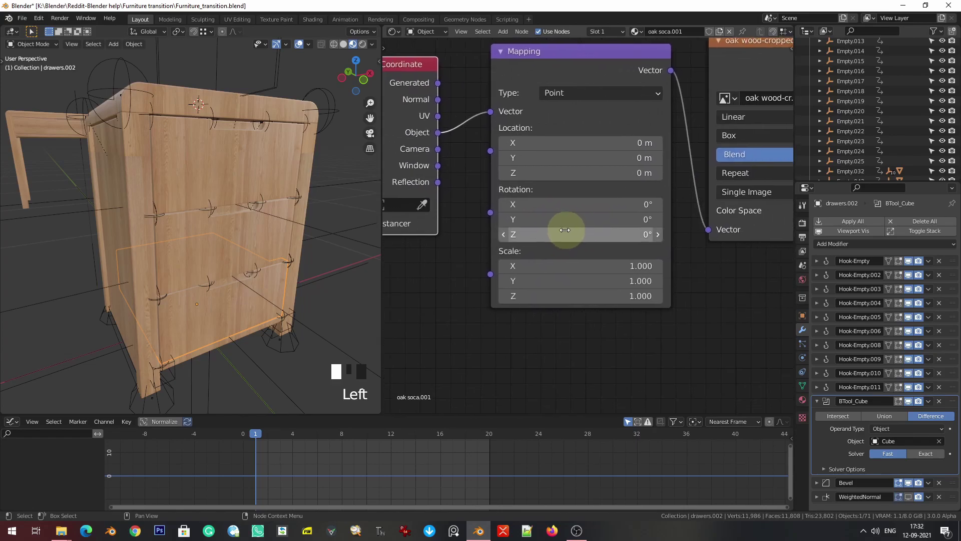
{"action": "scroll", "coordinate": [633, 243], "scroll_direction": "up", "scroll_amount": 2}
{"action": "middle_click_drag", "start_coordinate": [254, 235], "coordinate": [236, 236]}
{"action": "key", "text": "KP_Decimal"}
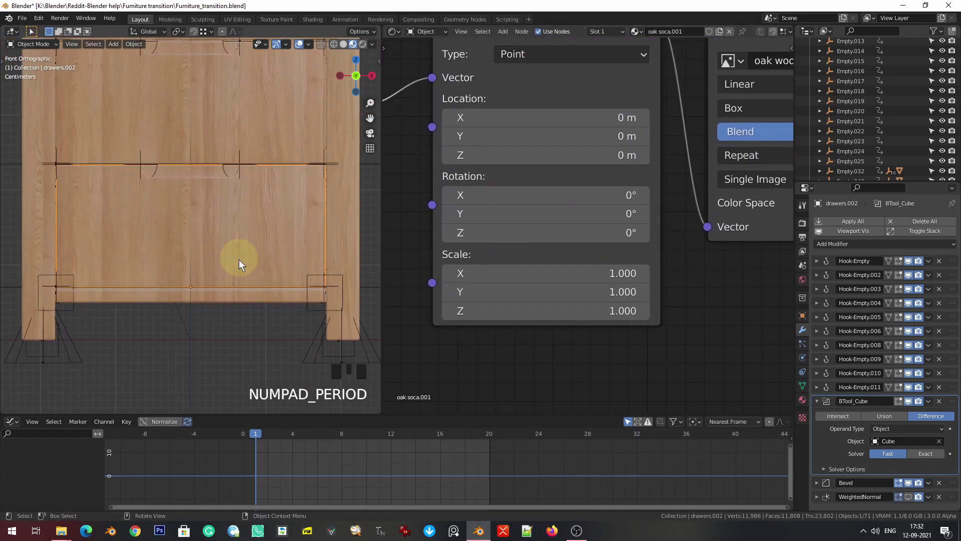
{"action": "scroll", "coordinate": [240, 260], "scroll_direction": "up", "scroll_amount": 2}
{"action": "left_click", "coordinate": [581, 210]}
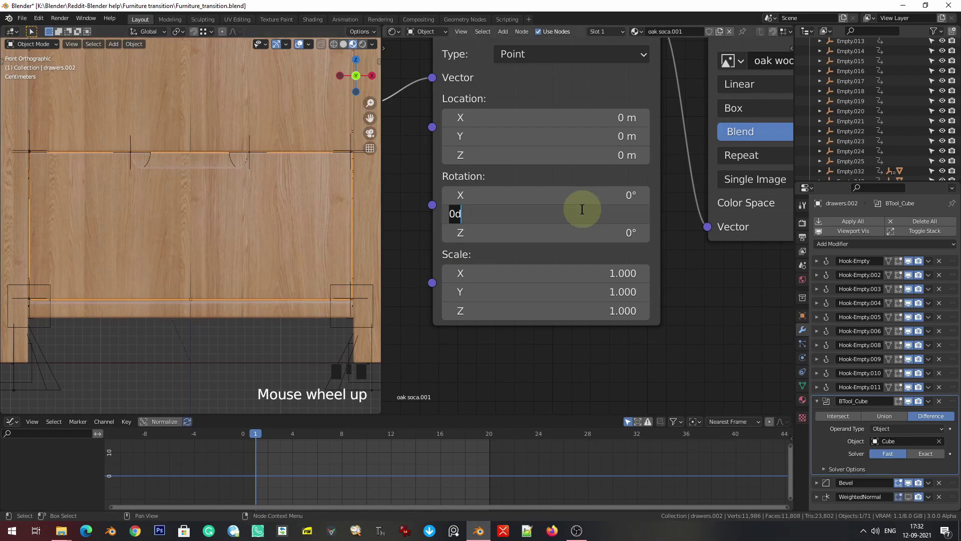
{"action": "left_click", "coordinate": [581, 209]}
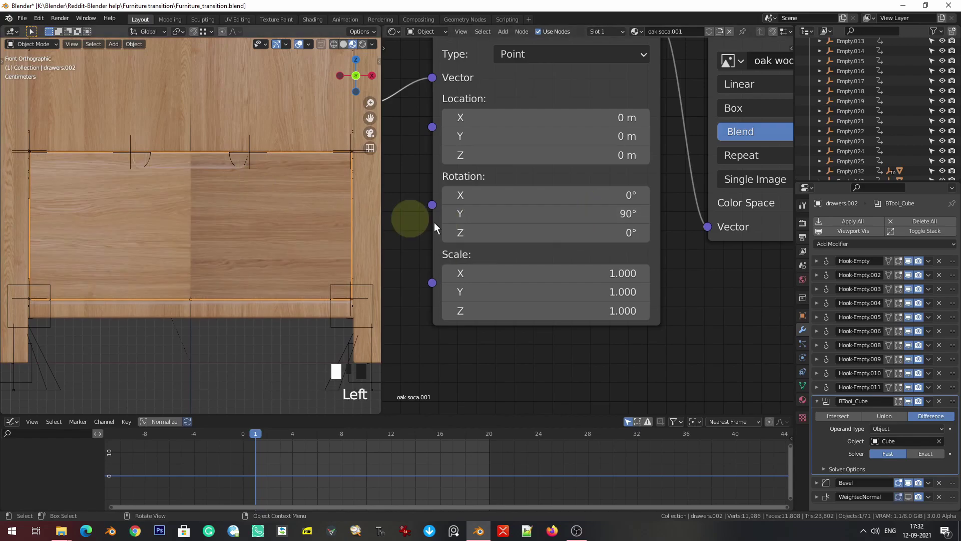
- Try offsetting the lower drawer's Mapping location by 0.5 m on all axes and shifting X and Y individually
{"action": "scroll", "coordinate": [498, 236], "scroll_direction": "down", "scroll_amount": 1}
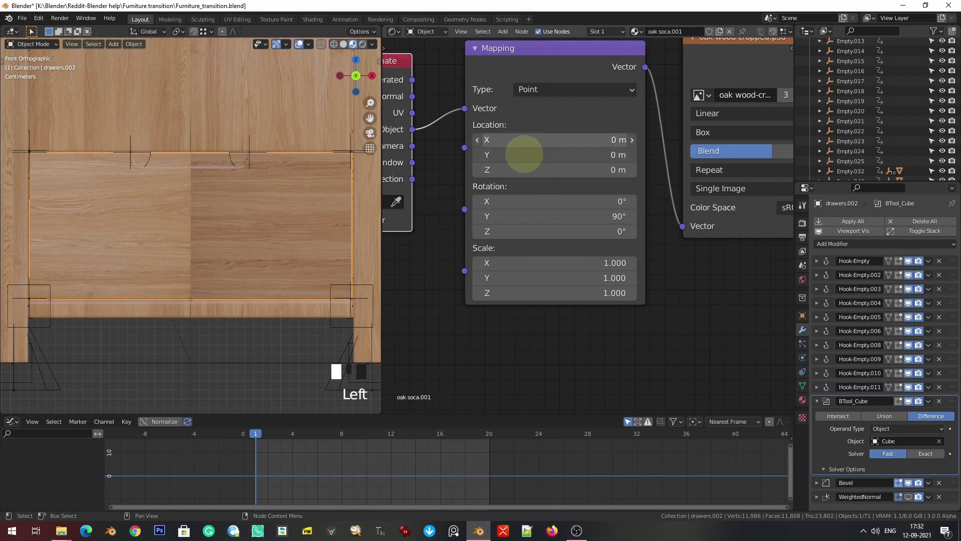
{"action": "key", "text": "Return"}
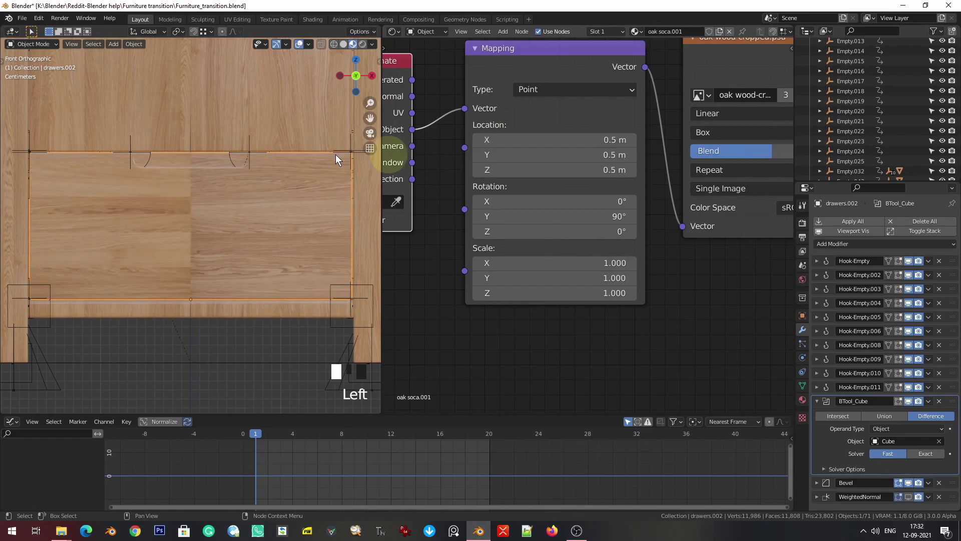
{"action": "left_click_drag", "start_coordinate": [505, 145], "coordinate": [514, 175]}
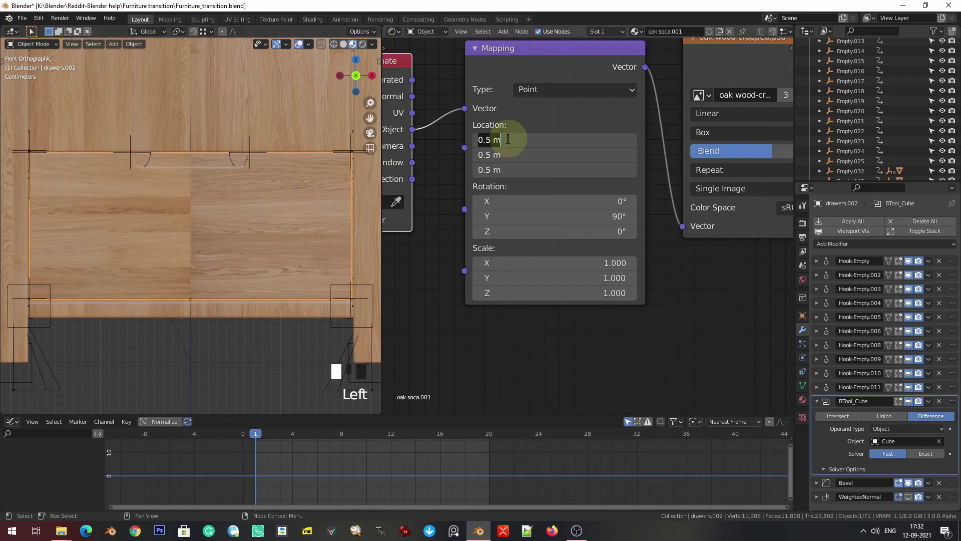
{"action": "left_click_drag", "start_coordinate": [508, 138], "coordinate": [535, 141]}
{"action": "key", "text": "ctrl+z"}
{"action": "left_click", "coordinate": [520, 154], "text": "shift"}
{"action": "key", "text": "ctrl+z"}
- Set the Mapping location's Z to 0.22 m and check the lower drawer's continuous horizontal grain in perspective
{"action": "left_click_drag", "start_coordinate": [526, 171], "coordinate": [540, 174], "text": "shift"}
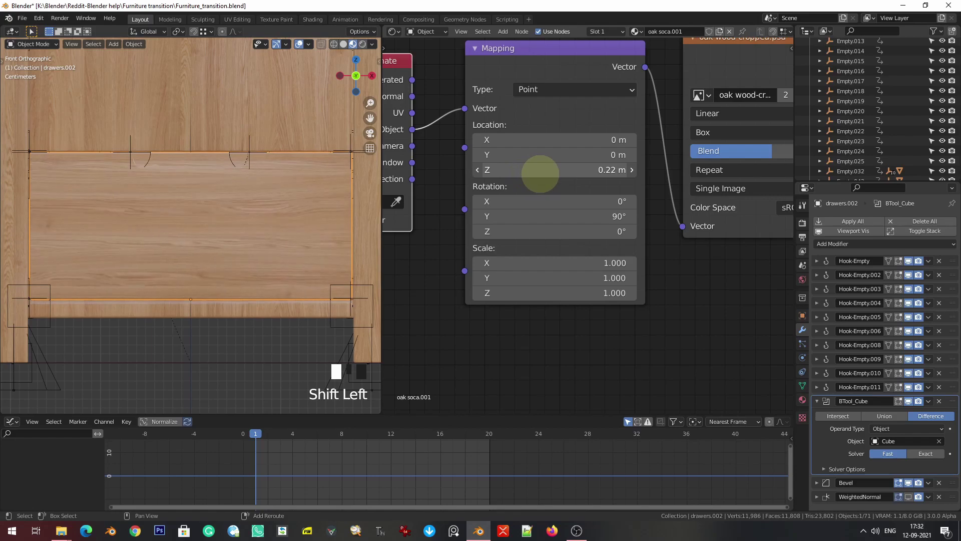
{"action": "scroll", "coordinate": [262, 169], "scroll_direction": "down", "scroll_amount": 3}
{"action": "middle_click_drag", "start_coordinate": [263, 169], "coordinate": [281, 200]}
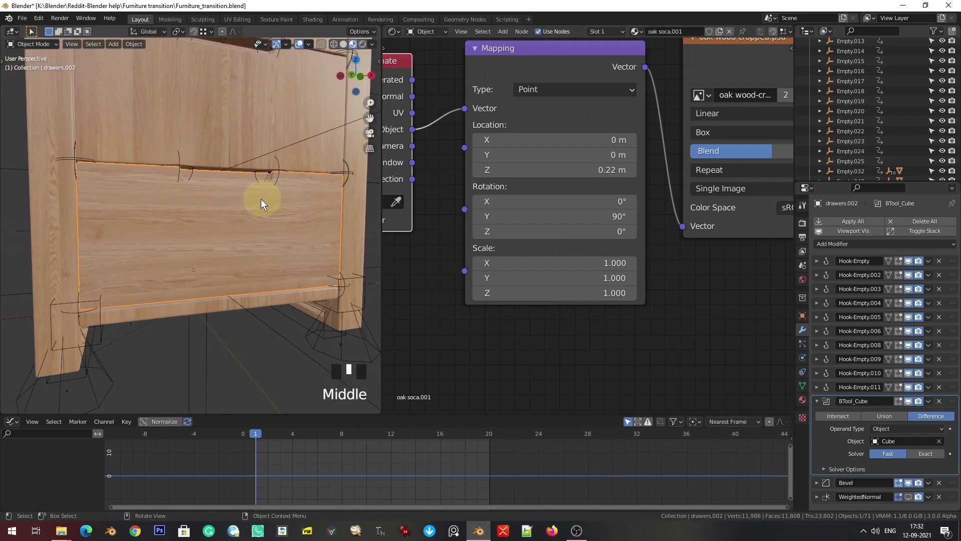
- Link the lower drawer's horizontal-grain oak material to the upper and middle drawers
{"action": "scroll", "coordinate": [240, 171], "scroll_direction": "down", "scroll_amount": 3}
{"action": "left_click", "coordinate": [201, 109]}
{"action": "left_click", "coordinate": [194, 186], "text": "shift"}
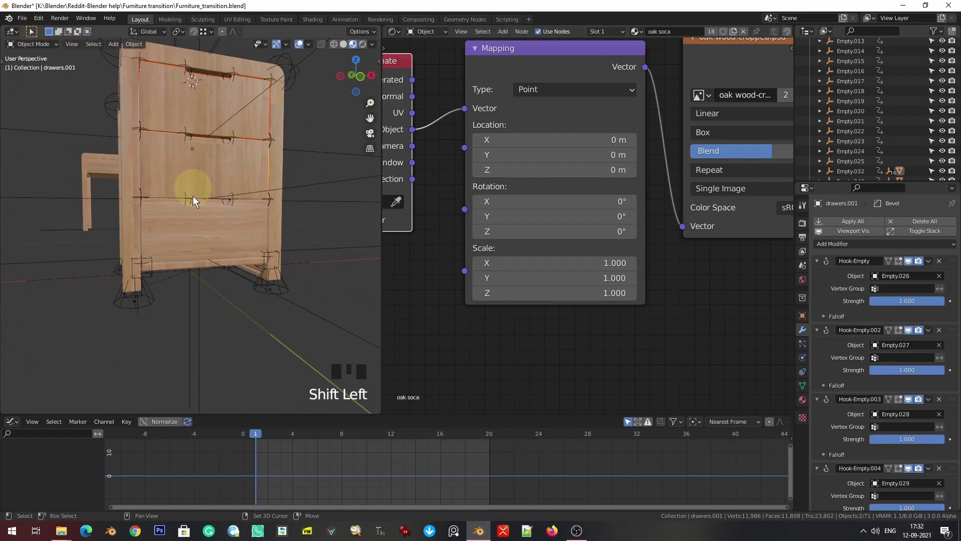
{"action": "left_click", "coordinate": [193, 218], "text": "shift"}
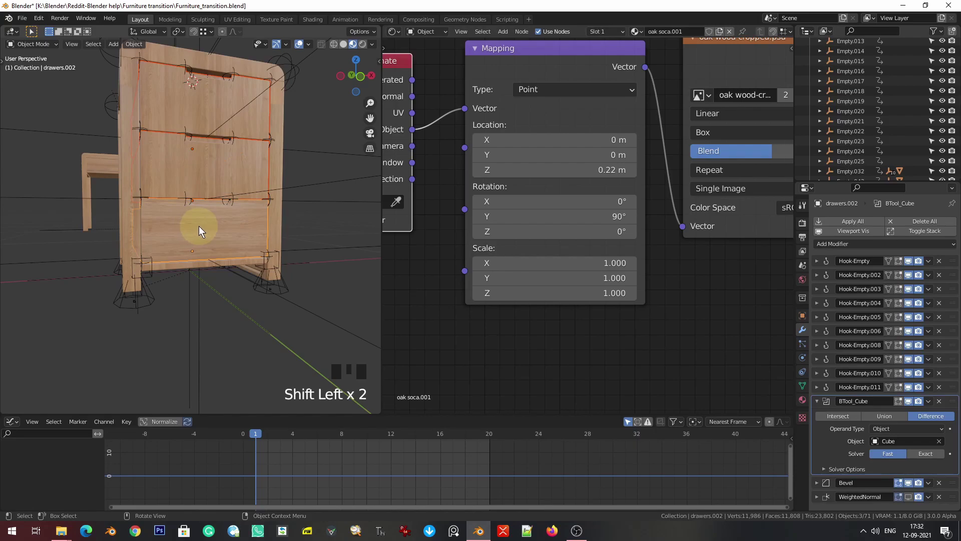
{"action": "key", "text": "ctrl+l"}
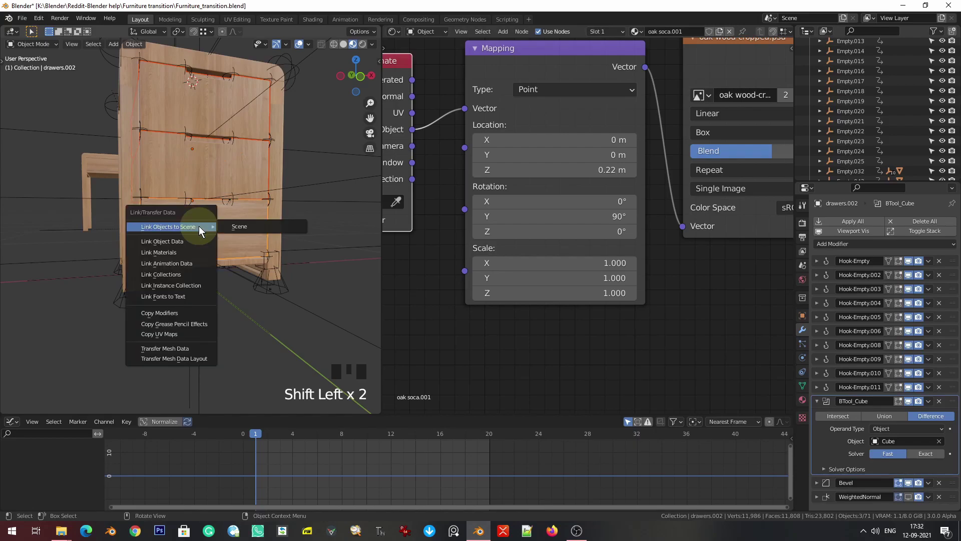
{"action": "key", "text": "m"}
{"action": "scroll", "coordinate": [163, 218], "scroll_direction": "down", "scroll_amount": 2}
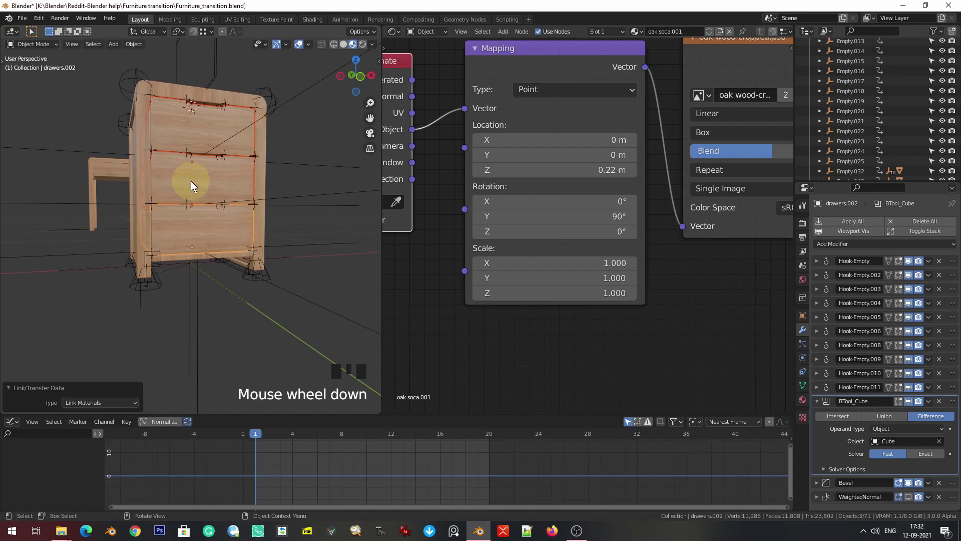
- Check the wood grain on the drawer fronts up close and save the file
{"action": "scroll", "coordinate": [195, 165], "scroll_direction": "up", "scroll_amount": 3}
{"action": "middle_click_drag", "start_coordinate": [200, 156], "coordinate": [188, 201], "text": "shift"}
{"action": "scroll", "coordinate": [182, 186], "scroll_direction": "up", "scroll_amount": 3}
{"action": "key", "text": "ctrl+s"}
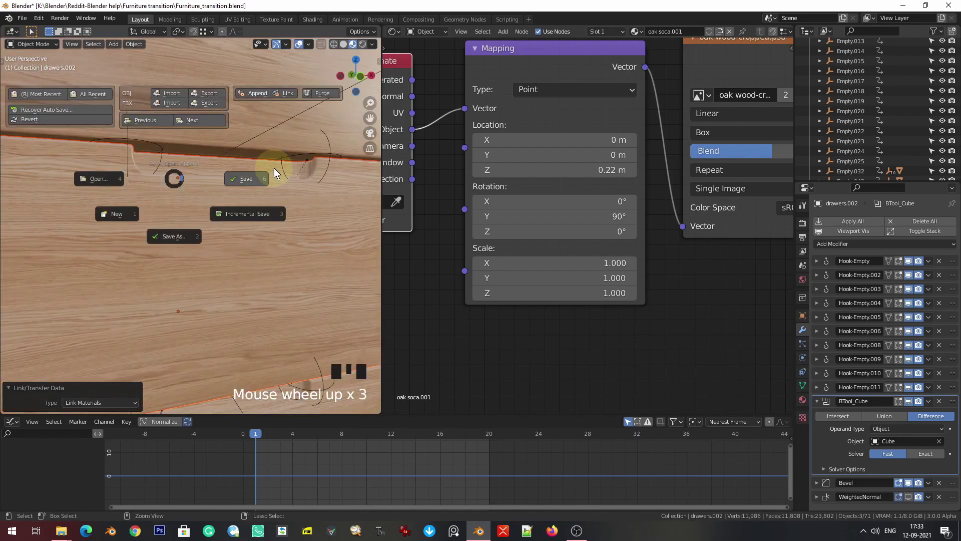
{"action": "left_click", "coordinate": [274, 172]}
{"action": "scroll", "coordinate": [262, 200], "scroll_direction": "down", "scroll_amount": 4}
{"action": "middle_click_drag", "start_coordinate": [262, 199], "coordinate": [270, 232]}
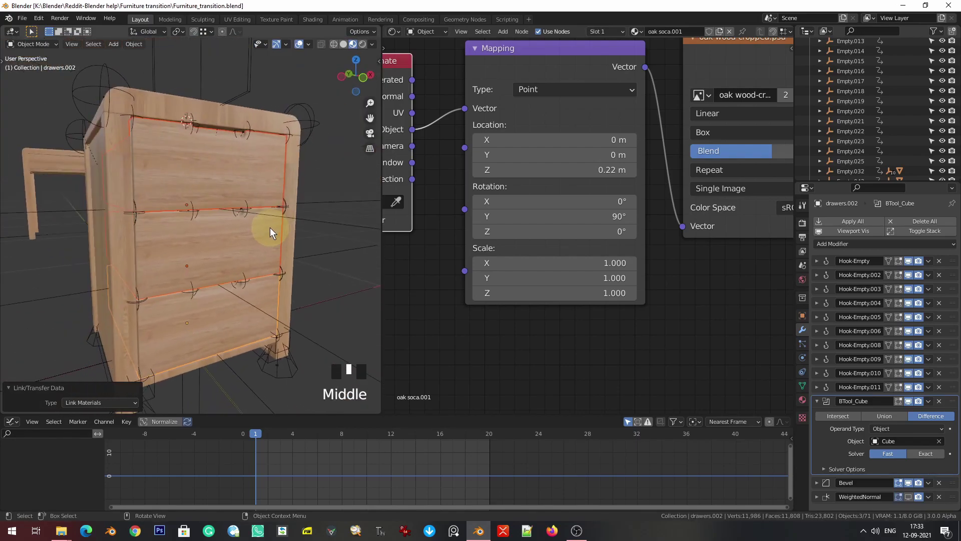
- Set the cabinet side wall's oak material Mapping to location Z 0.22 m and scale Z 0.210
{"action": "scroll", "coordinate": [219, 193], "scroll_direction": "down", "scroll_amount": 2}
{"action": "middle_click_drag", "start_coordinate": [219, 195], "coordinate": [270, 240]}
{"action": "scroll", "coordinate": [190, 255], "scroll_direction": "up", "scroll_amount": 4}
{"action": "middle_click_drag", "start_coordinate": [189, 254], "coordinate": [184, 223]}
{"action": "left_click", "coordinate": [178, 213]}
{"action": "middle_click_drag", "start_coordinate": [622, 221], "coordinate": [616, 250]}
{"action": "left_click_drag", "start_coordinate": [526, 203], "coordinate": [553, 213], "text": "shift"}
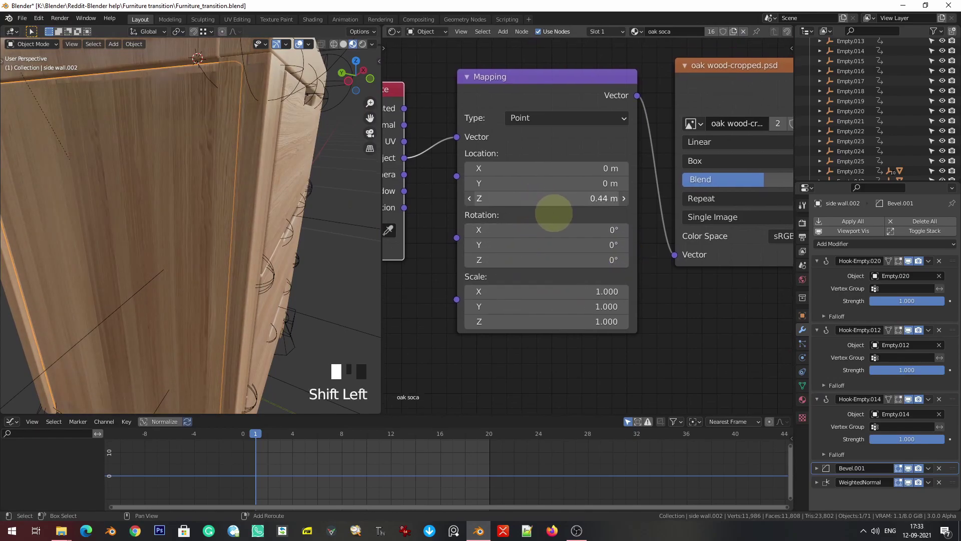
{"action": "scroll", "coordinate": [354, 233], "scroll_direction": "down", "scroll_amount": 2}
{"action": "middle_click_drag", "start_coordinate": [353, 233], "coordinate": [276, 234]}
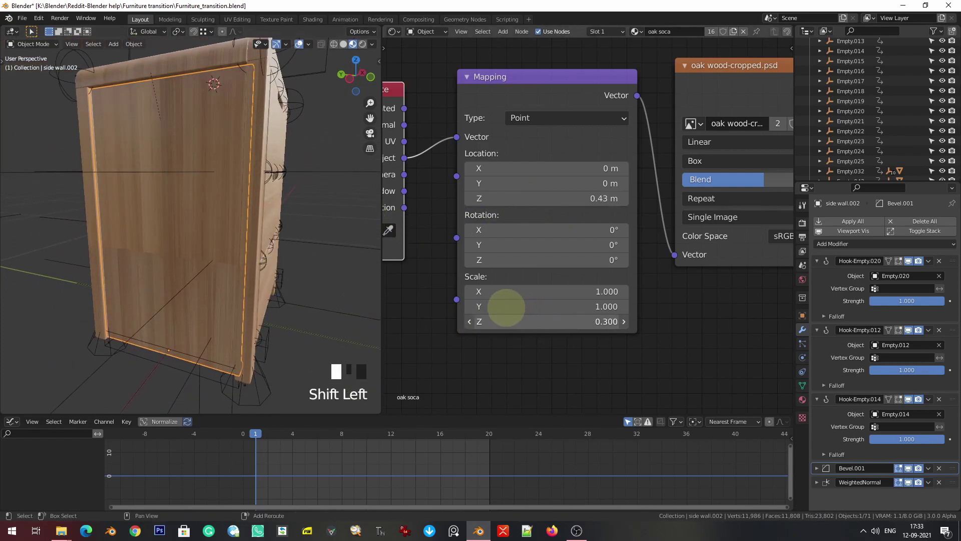
{"action": "left_click_drag", "start_coordinate": [561, 198], "coordinate": [544, 204], "text": "shift"}
- Review the cabinet's side wall and drawer fronts from several angles and save the file
{"action": "scroll", "coordinate": [234, 193], "scroll_direction": "down", "scroll_amount": 3}
{"action": "middle_click_drag", "start_coordinate": [234, 193], "coordinate": [210, 251]}
{"action": "middle_click_drag", "start_coordinate": [227, 262], "coordinate": [266, 60]}
{"action": "scroll", "coordinate": [273, 232], "scroll_direction": "down", "scroll_amount": 3}
{"action": "key", "text": "ctrl+s"}
{"action": "left_click", "coordinate": [302, 209]}
- Maximize the 3D viewport and hide the overlays to show the textured cabinet beside the desk
{"action": "scroll", "coordinate": [251, 235], "scroll_direction": "down", "scroll_amount": 3}
{"action": "key", "text": "ctrl+space"}
{"action": "scroll", "coordinate": [611, 133], "scroll_direction": "down", "scroll_amount": 2}
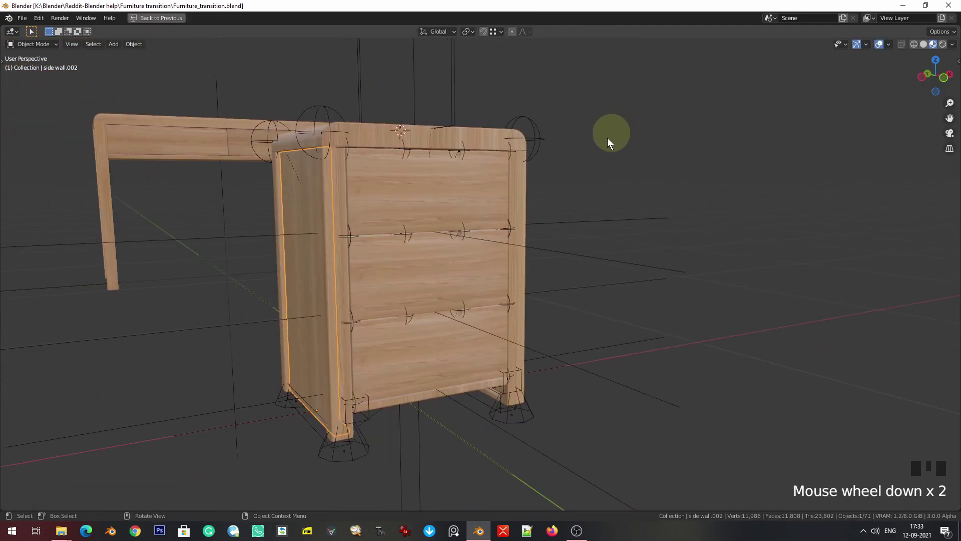
{"action": "left_click", "coordinate": [880, 44]}
{"action": "middle_click_drag", "start_coordinate": [764, 121], "coordinate": [395, 240]}
{"action": "key", "text": "ctrl+s"}
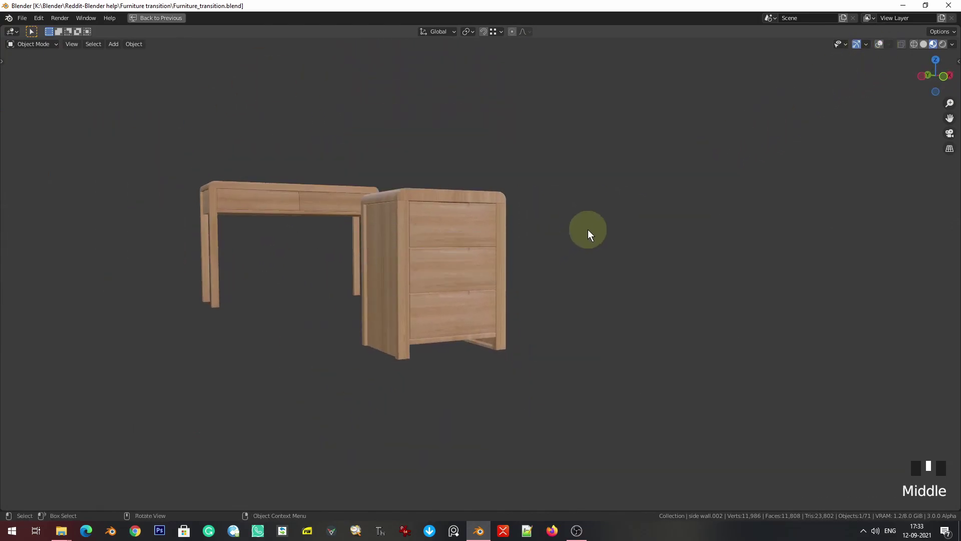
- Frame both furniture pieces in an angled orthographic view and play the transformation until the cabinet becomes a desk
{"action": "key", "text": "KP_1"}
{"action": "key", "text": "KP_5"}
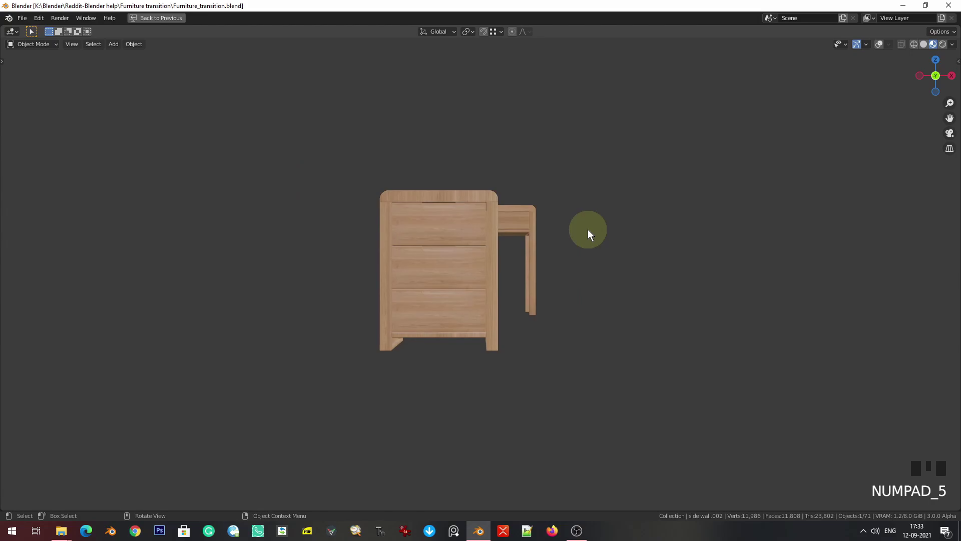
{"action": "key", "text": "KP_5"}
{"action": "key", "text": "KP_5"}
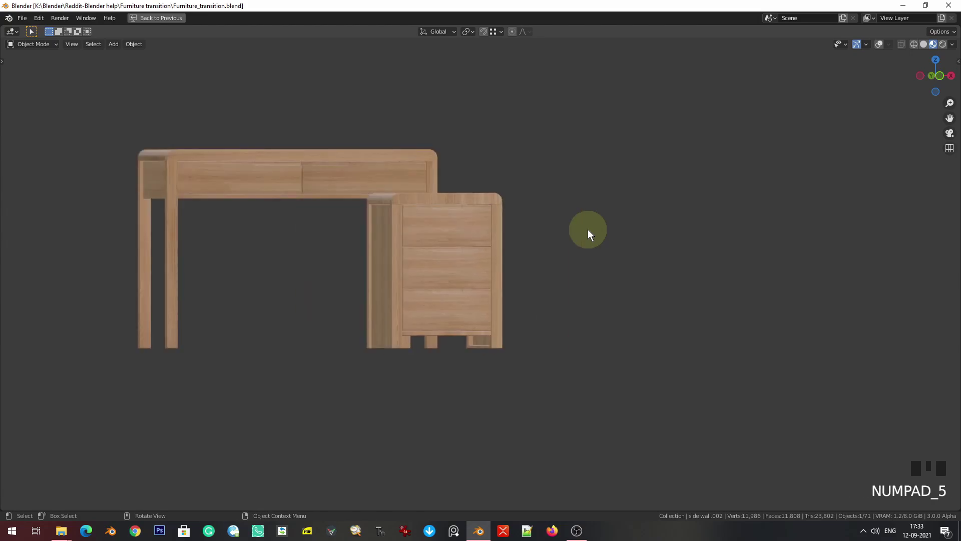
{"action": "key", "text": "KP_4"}
{"action": "middle_click_drag", "start_coordinate": [565, 228], "coordinate": [535, 286], "text": "shift"}
{"action": "key", "text": "space"}
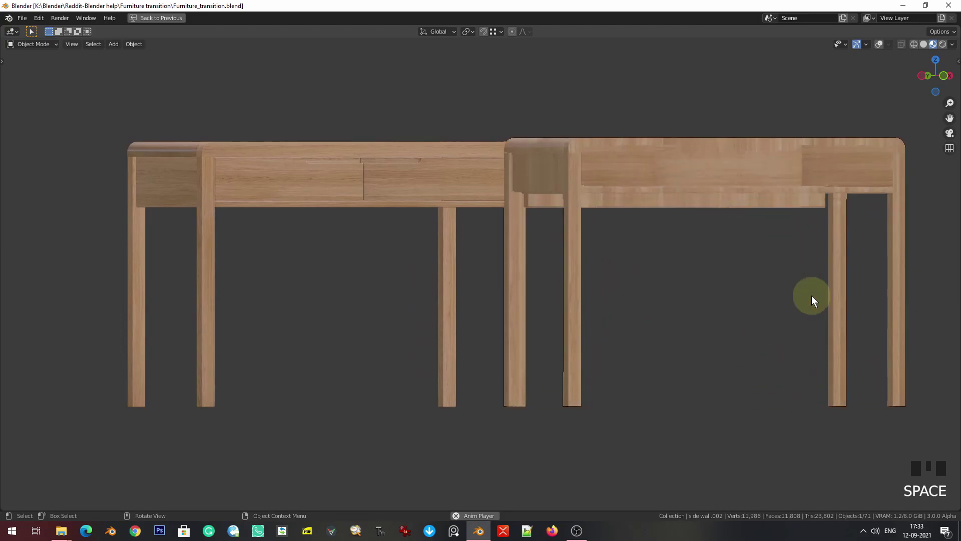
{"action": "key", "text": "space"}
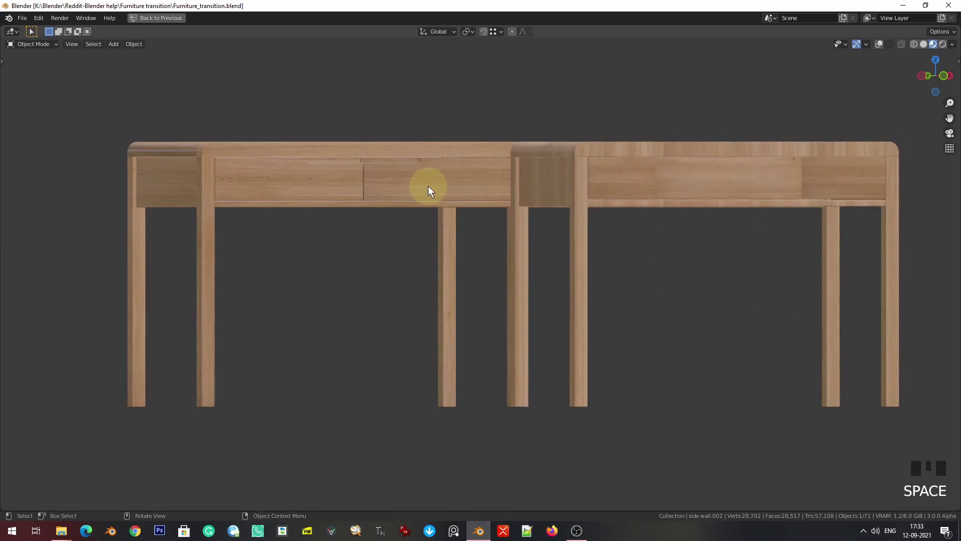
- Switch the render engine to Eevee and enable Ambient Occlusion and Bloom
{"action": "key", "text": "ctrl+space"}
{"action": "left_click", "coordinate": [804, 225]}
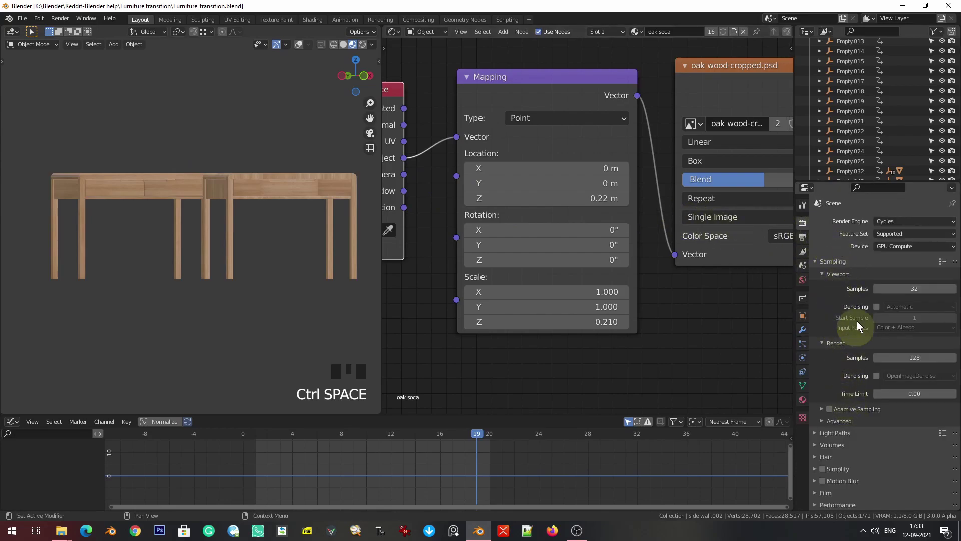
{"action": "left_click", "coordinate": [896, 220]}
{"action": "left_click", "coordinate": [891, 234]}
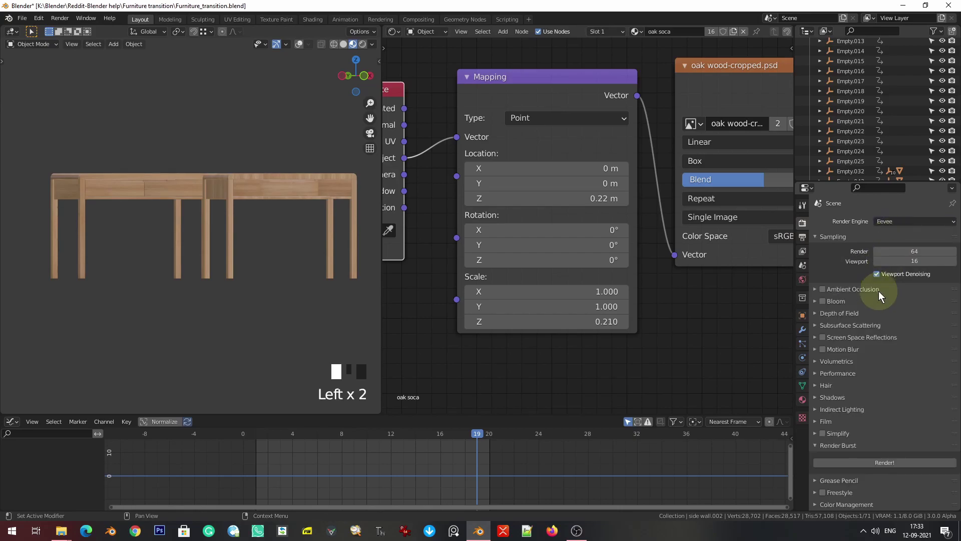
{"action": "left_click", "coordinate": [824, 292]}
{"action": "left_click", "coordinate": [296, 137]}
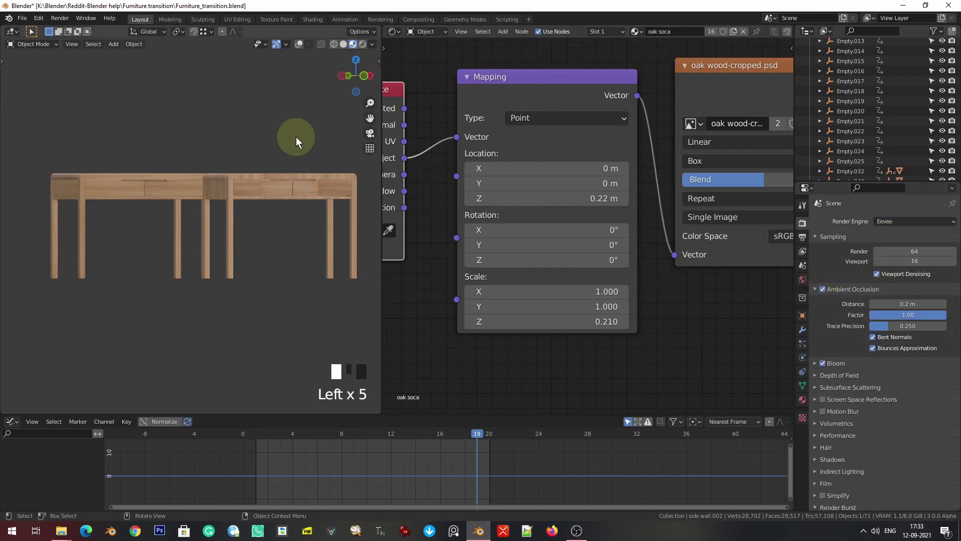
- Show the viewport overlays again and select the lower drawer in its transformed position on the desk front
{"action": "key", "text": "ctrl+space"}
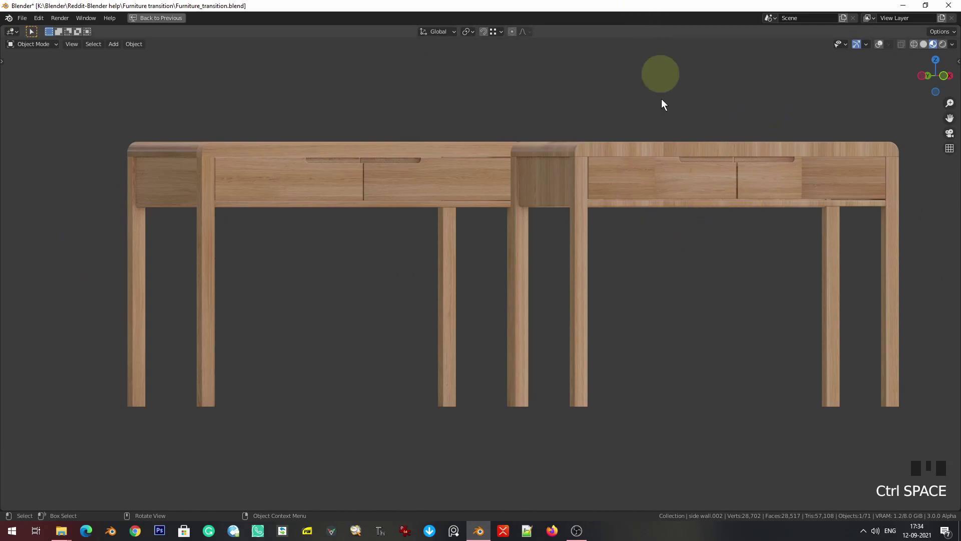
{"action": "left_click", "coordinate": [879, 44]}
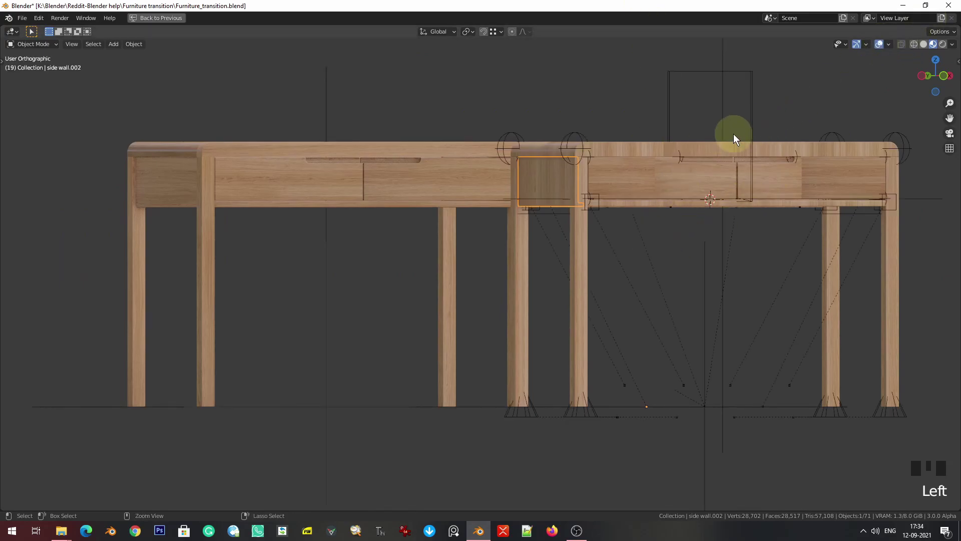
{"action": "key", "text": "ctrl+space"}
{"action": "scroll", "coordinate": [304, 158], "scroll_direction": "up", "scroll_amount": 5}
{"action": "middle_click_drag", "start_coordinate": [304, 158], "coordinate": [233, 195], "text": "shift"}
{"action": "scroll", "coordinate": [301, 227], "scroll_direction": "up", "scroll_amount": 2}
{"action": "middle_click_drag", "start_coordinate": [300, 228], "coordinate": [238, 229], "text": "shift"}
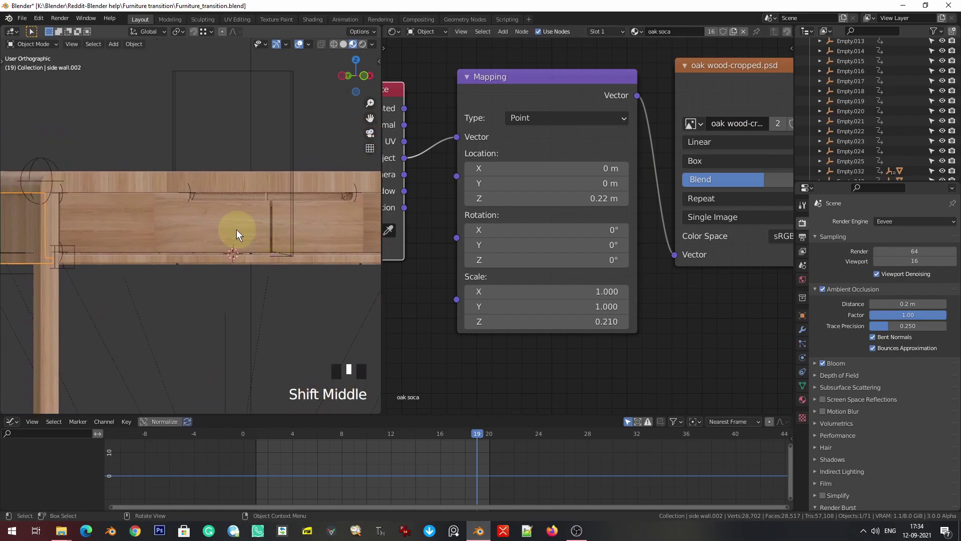
{"action": "left_click", "coordinate": [168, 230]}
{"action": "scroll", "coordinate": [167, 229], "scroll_direction": "up", "scroll_amount": 2}
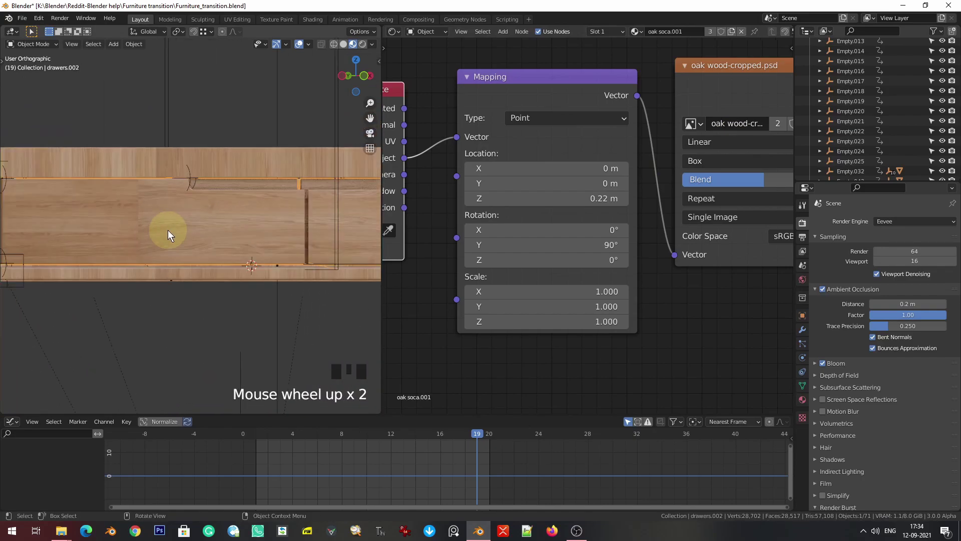
{"action": "scroll", "coordinate": [156, 259], "scroll_direction": "down", "scroll_amount": 1}
{"action": "scroll", "coordinate": [156, 259], "scroll_direction": "down", "scroll_amount": 1}
{"action": "middle_click_drag", "start_coordinate": [155, 258], "coordinate": [189, 282], "text": "shift"}
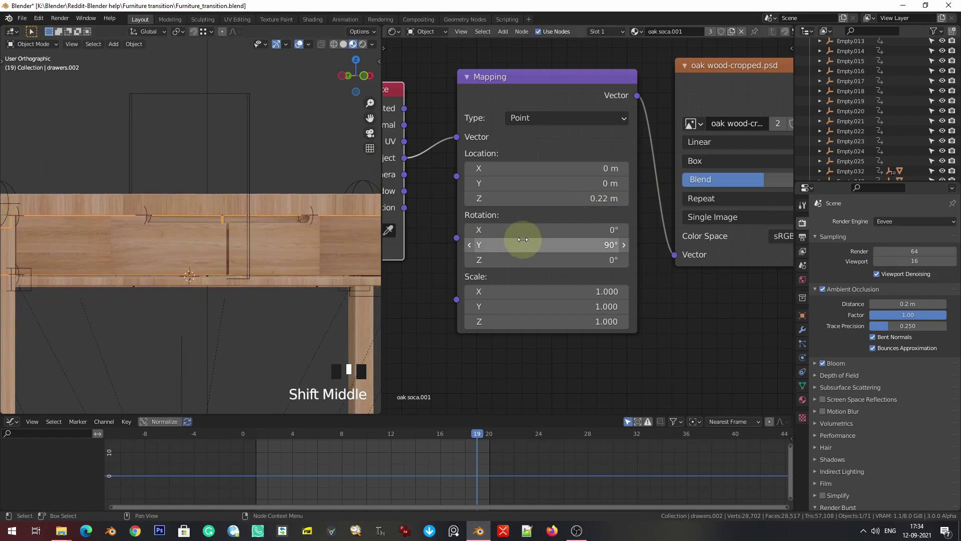
- Set the drawer material's Mapping scale X to 0.460, undoing the trial adjustments to its other mapping values
{"action": "left_click_drag", "start_coordinate": [531, 198], "coordinate": [718, 190], "text": "shift"}
{"action": "key", "text": "ctrl+z"}
{"action": "left_click_drag", "start_coordinate": [547, 323], "coordinate": [505, 296], "text": "shift"}
{"action": "key", "text": "ctrl+z"}
{"action": "scroll", "coordinate": [263, 259], "scroll_direction": "down", "scroll_amount": 2}
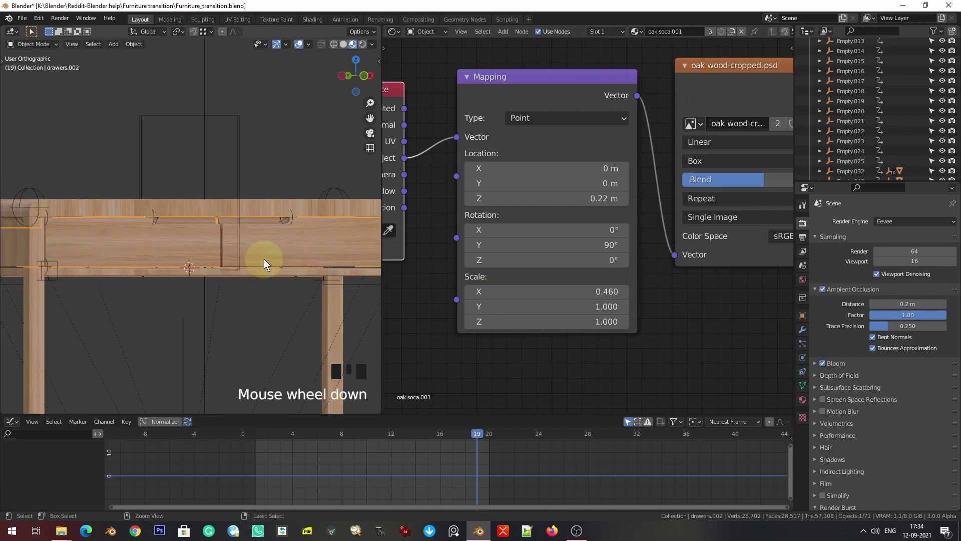
{"action": "middle_click_drag", "start_coordinate": [290, 271], "coordinate": [262, 277], "text": "shift"}
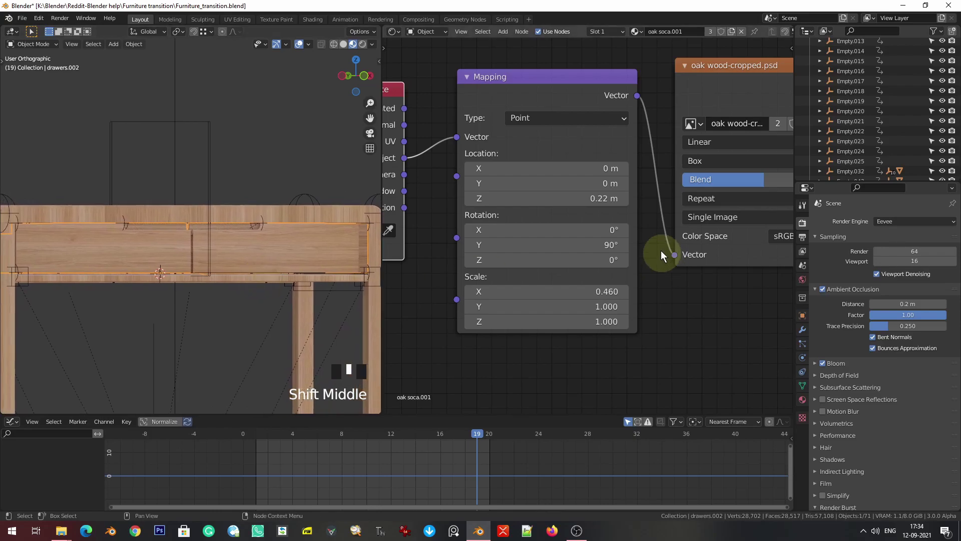
- Set the drawer material's Mapping location Z to 0.23 m and save the file
{"action": "left_click_drag", "start_coordinate": [569, 197], "coordinate": [575, 198]}
{"action": "scroll", "coordinate": [331, 244], "scroll_direction": "down", "scroll_amount": 2}
{"action": "key", "text": "ctrl+s"}
{"action": "left_click", "coordinate": [354, 245]}
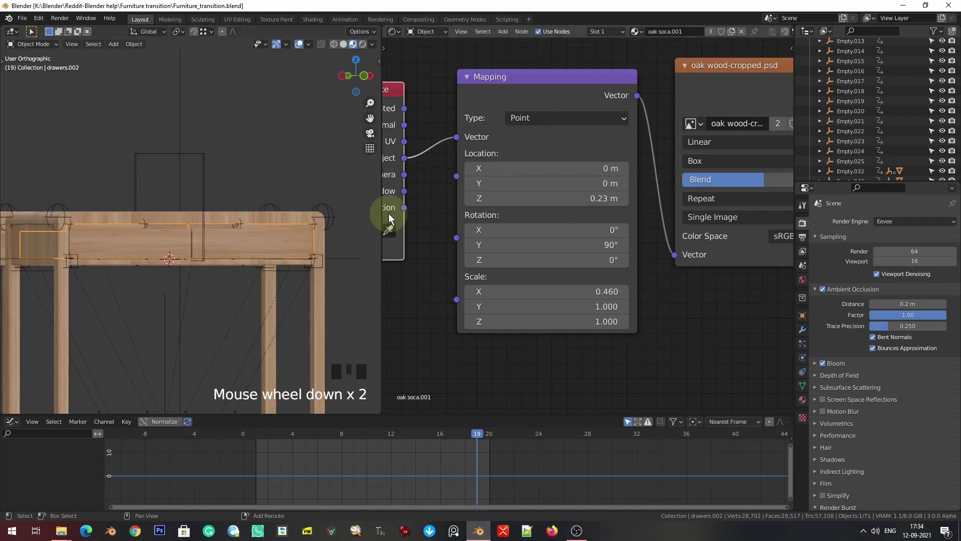
- Return to frame 1 and examine the wood grain on the cabinet's three drawer fronts
{"action": "key", "text": "shift+Left"}
{"action": "scroll", "coordinate": [290, 325], "scroll_direction": "up", "scroll_amount": 3}
{"action": "middle_click_drag", "start_coordinate": [290, 326], "coordinate": [247, 150], "text": "shift"}
{"action": "key", "text": "ctrl+space"}
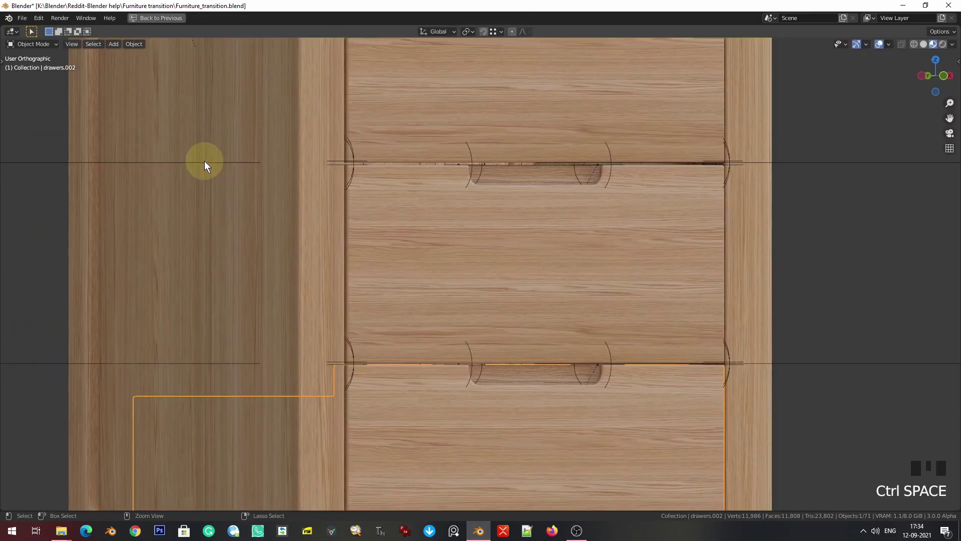
{"action": "scroll", "coordinate": [337, 206], "scroll_direction": "down", "scroll_amount": 3}
{"action": "middle_click_drag", "start_coordinate": [413, 197], "coordinate": [322, 224], "text": "shift"}
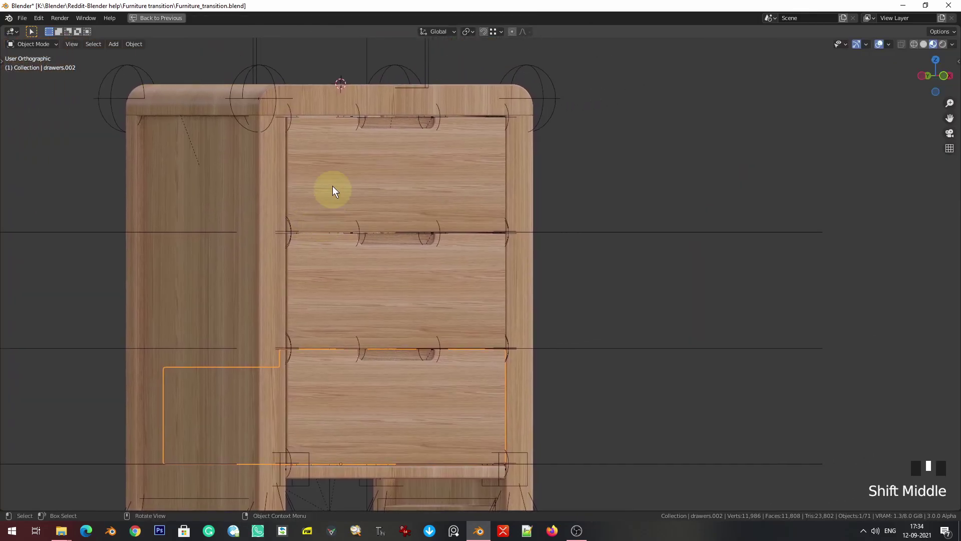
{"action": "key", "text": "ctrl+space"}
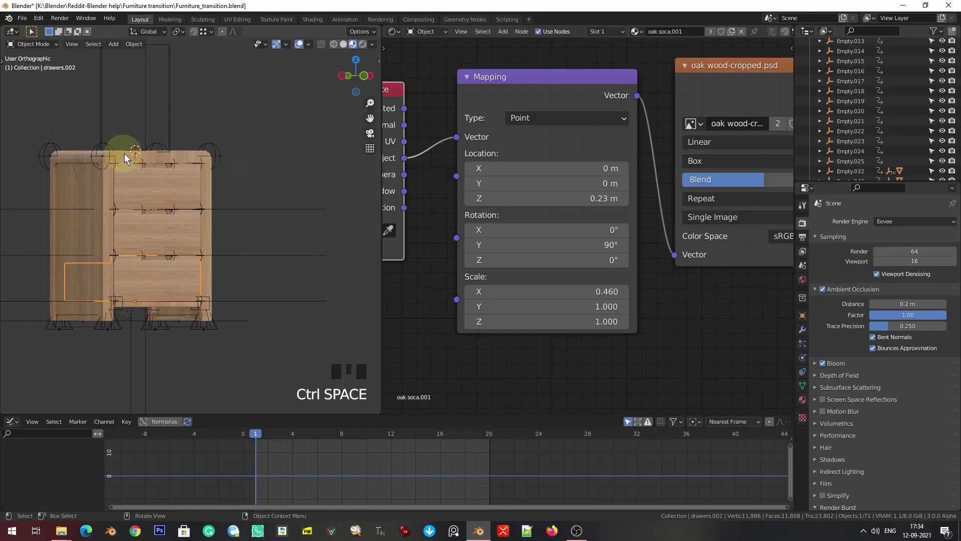
- Link the top drawer's oak material to the cabinet's front beam and deselect everything
{"action": "scroll", "coordinate": [142, 171], "scroll_direction": "up", "scroll_amount": 4}
{"action": "middle_click_drag", "start_coordinate": [152, 183], "coordinate": [164, 246], "text": "shift"}
{"action": "left_click", "coordinate": [147, 173]}
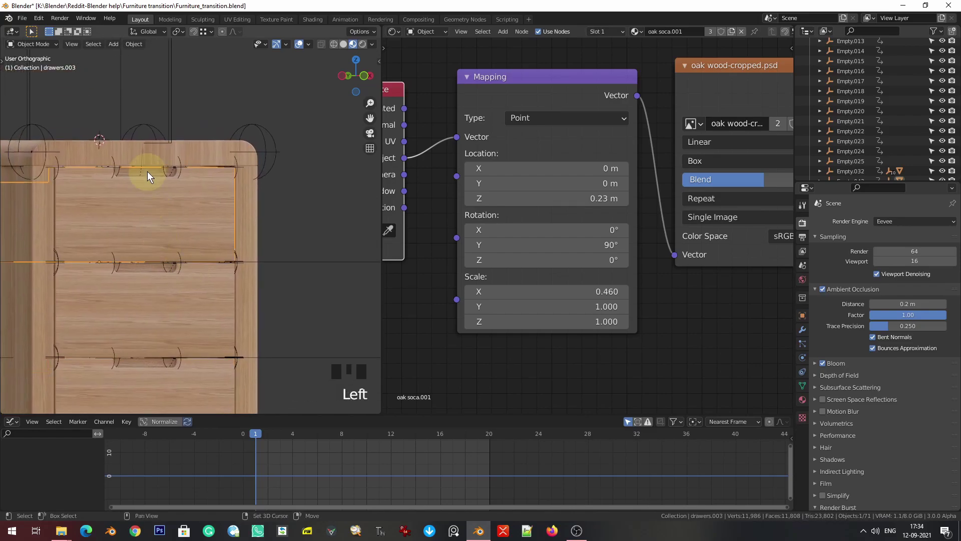
{"action": "left_click", "coordinate": [163, 149], "text": "shift"}
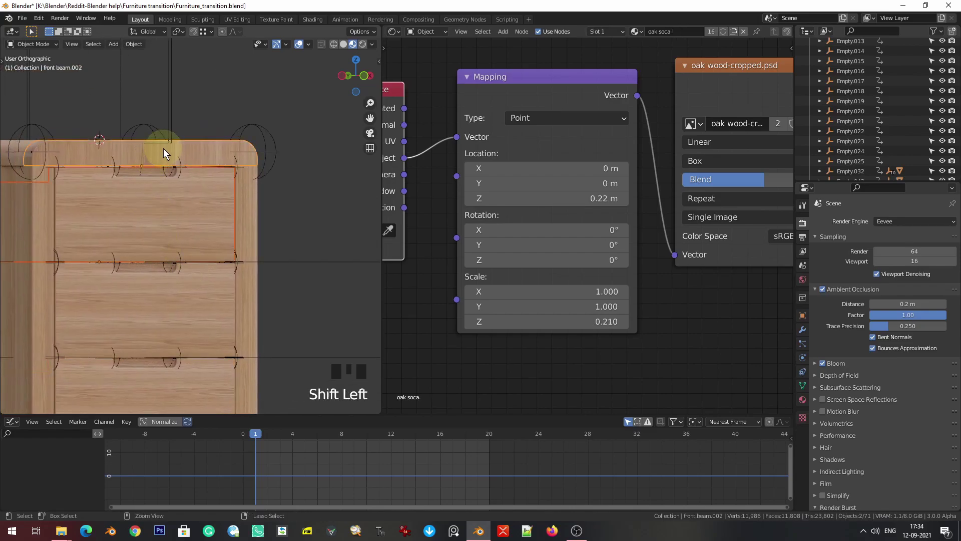
{"action": "left_click", "coordinate": [178, 233], "text": "shift"}
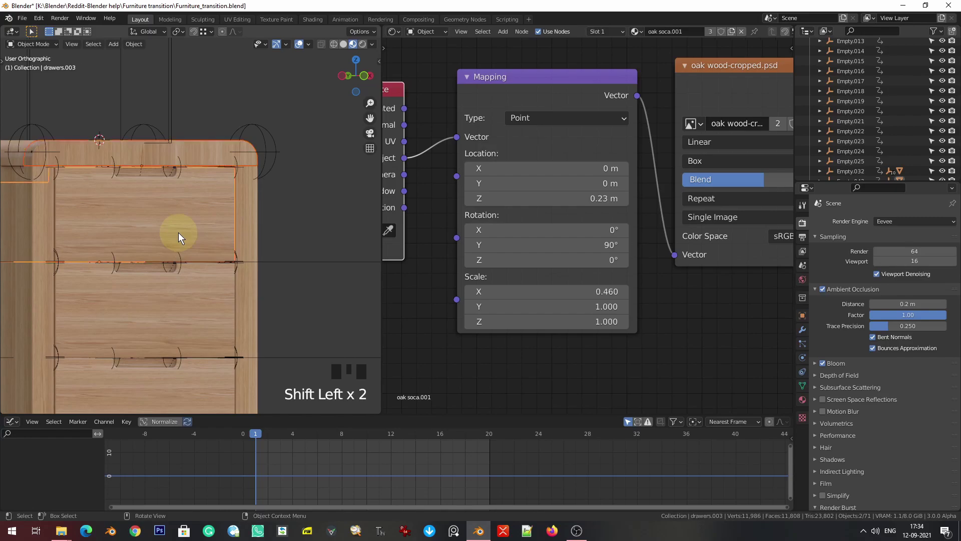
{"action": "key", "text": "ctrl+l"}
{"action": "left_click", "coordinate": [178, 232]}
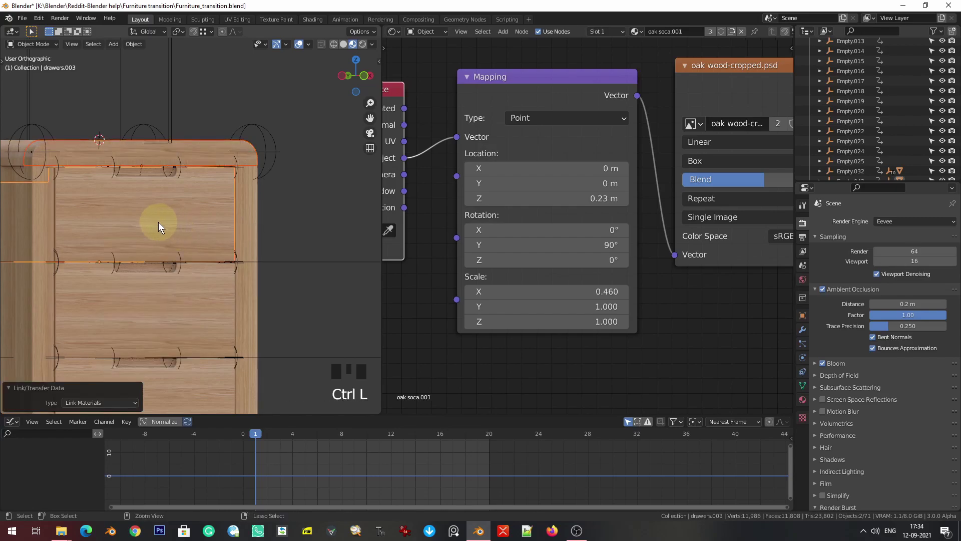
{"action": "left_click", "coordinate": [294, 216]}
{"action": "scroll", "coordinate": [289, 216], "scroll_direction": "down", "scroll_amount": 3}
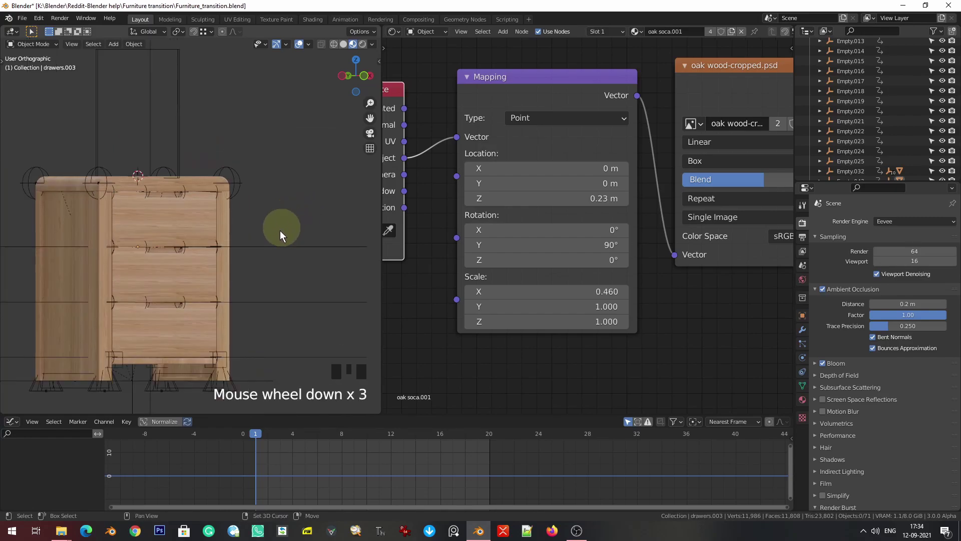
- Maximize the viewport, hide the overlays and frame the desk and the cabinet side by side
{"action": "middle_click_drag", "start_coordinate": [283, 225], "coordinate": [384, 223], "text": "shift"}
{"action": "key", "text": "ctrl+space"}
{"action": "scroll", "coordinate": [486, 214], "scroll_direction": "down", "scroll_amount": 3}
{"action": "middle_click_drag", "start_coordinate": [495, 298], "coordinate": [733, 340], "text": "shift"}
{"action": "left_click", "coordinate": [879, 44]}
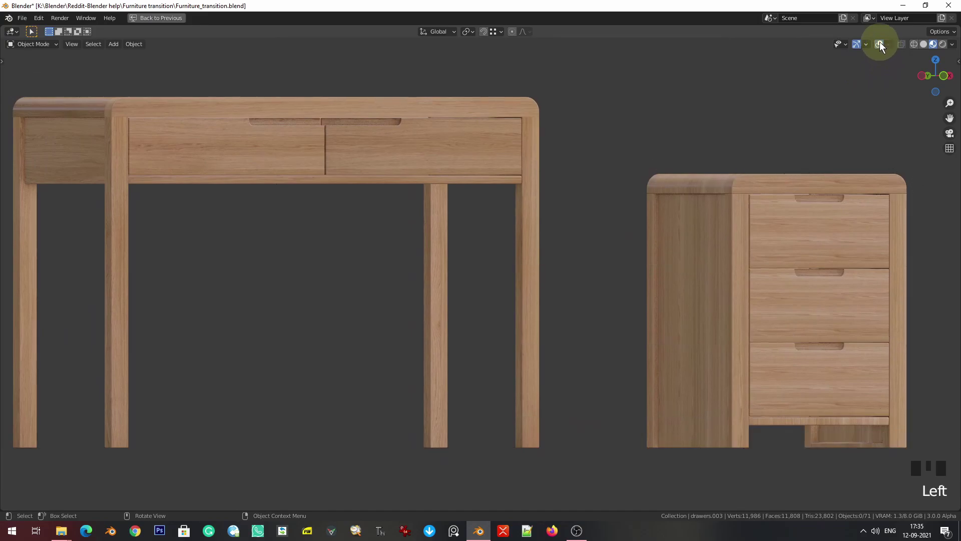
{"action": "scroll", "coordinate": [510, 211], "scroll_direction": "down", "scroll_amount": 3}
{"action": "middle_click_drag", "start_coordinate": [541, 301], "coordinate": [473, 303], "text": "shift"}
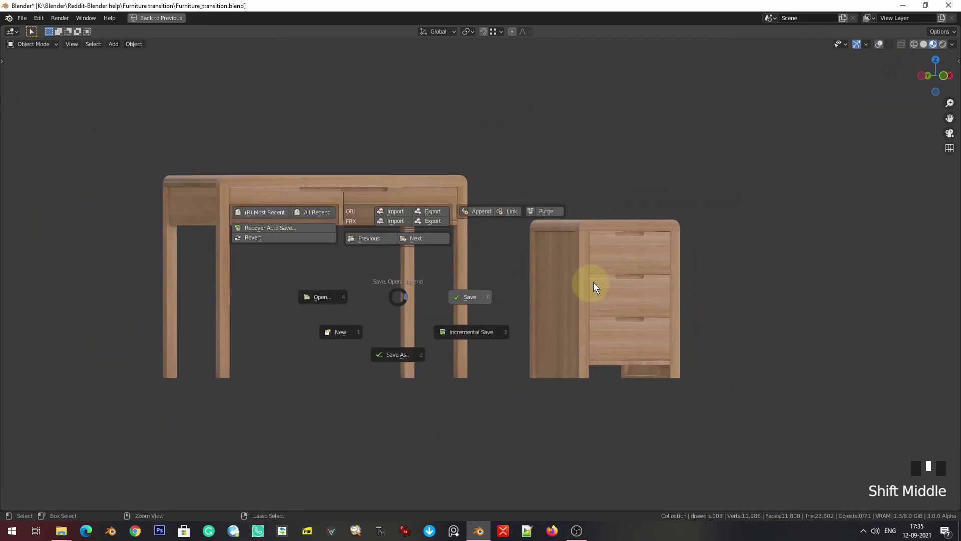
- Play the transformation animation twice to compare the transforming cabinet with the reference desk
{"action": "key", "text": "space"}
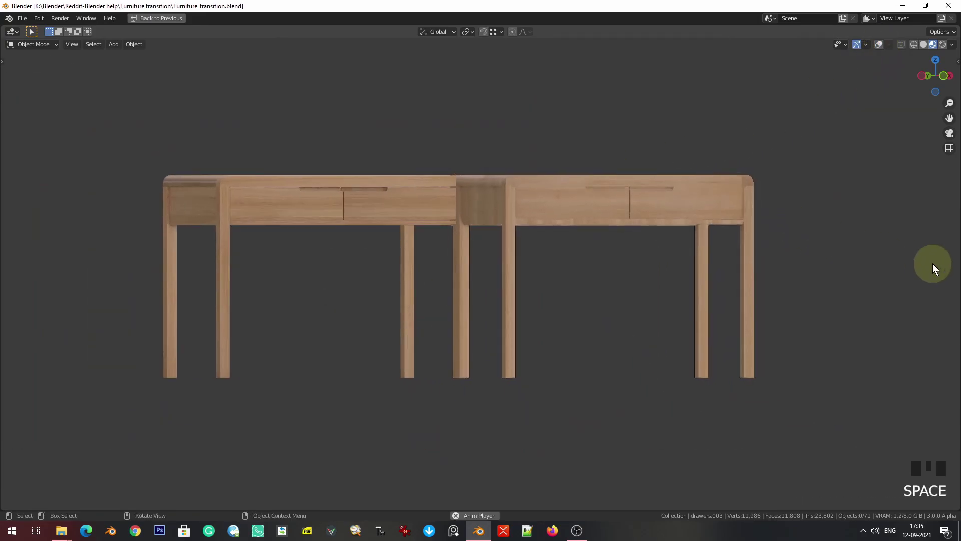
{"action": "key", "text": "space"}
{"action": "key", "text": "space"}
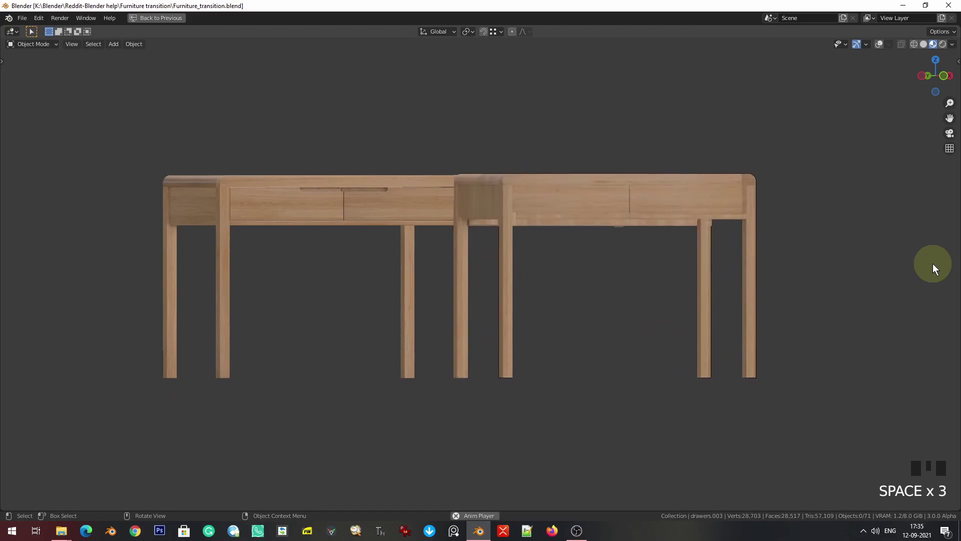
{"action": "key", "text": "space"}
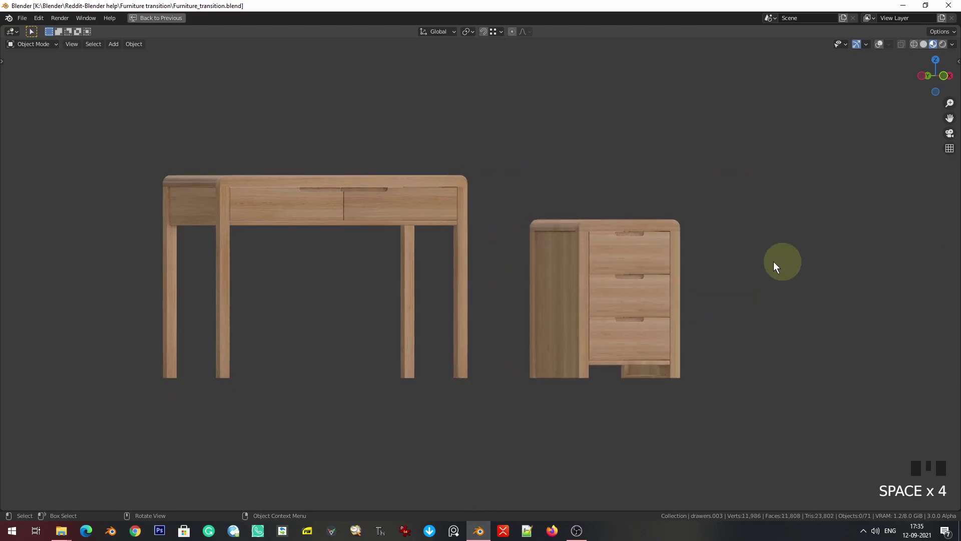
- Restore the full layout and join the 3D viewport over the shader editor area
{"action": "key", "text": "ctrl+space"}
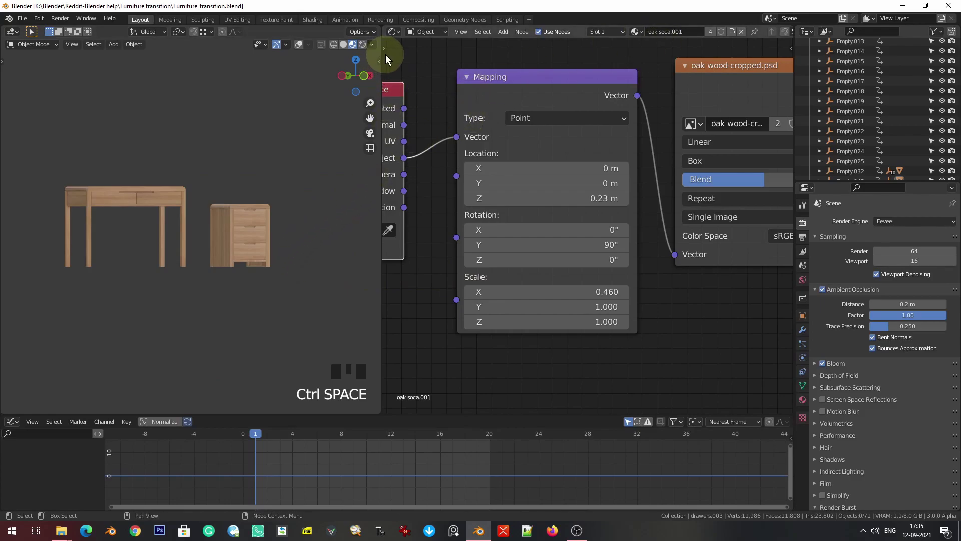
{"action": "right_click", "coordinate": [381, 69]}
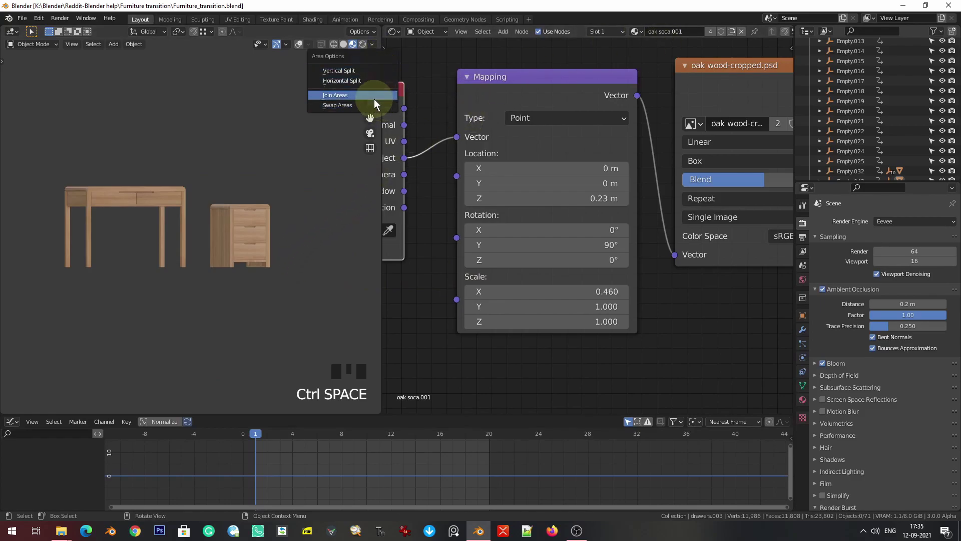
{"action": "left_click", "coordinate": [374, 99]}
{"action": "left_click", "coordinate": [332, 158]}
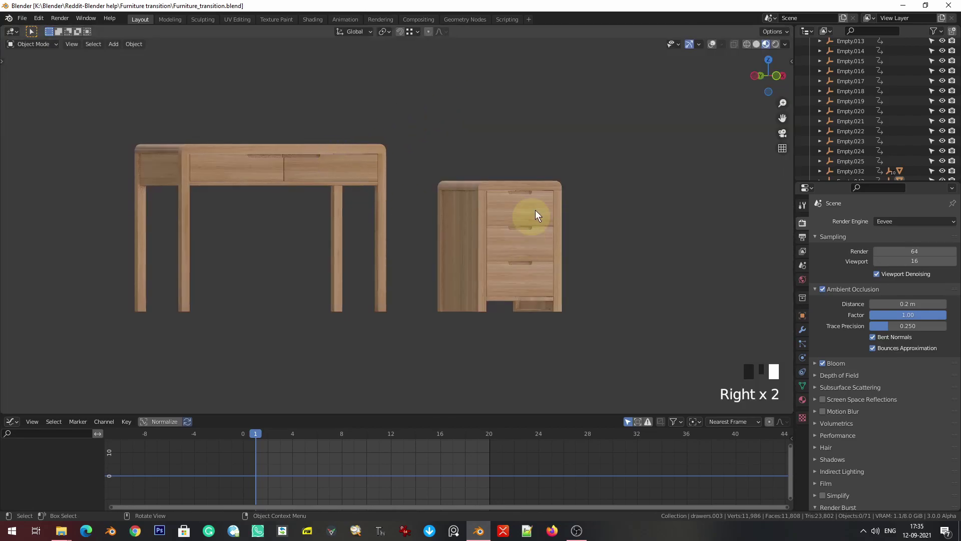
- Show the overlays and view the cabinet's rig in solid shading with perspective projection
{"action": "left_click", "coordinate": [711, 45]}
{"action": "mouse_move", "coordinate": [587, 218]}
{"action": "middle_mouse_down"}
{"action": "mouse_move", "coordinate": [555, 272]}
{"action": "mouse_move", "coordinate": [582, 242]}
{"action": "mouse_move", "coordinate": [535, 249]}
{"action": "middle_mouse_up"}
{"action": "middle_click_drag", "start_coordinate": [636, 242], "coordinate": [675, 232]}
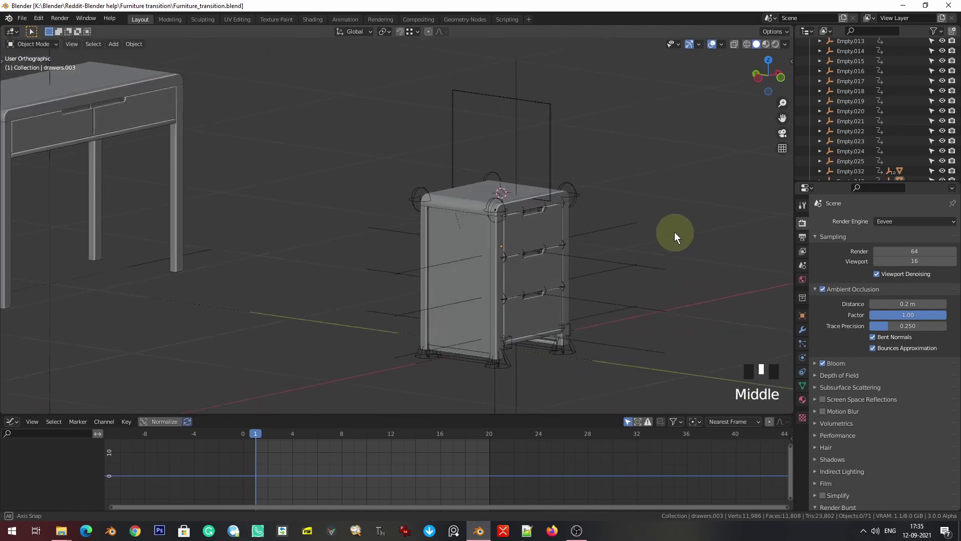
{"action": "scroll", "coordinate": [626, 251], "scroll_direction": "down", "scroll_amount": 2}
{"action": "middle_click_drag", "start_coordinate": [626, 250], "coordinate": [374, 95]}
{"action": "key", "text": "KP_5"}
{"action": "scroll", "coordinate": [516, 272], "scroll_direction": "up", "scroll_amount": 3}
- Select the cabinet's parts and empties without the desk, and enlarge the Graph Editor to display their animation curves
{"action": "key", "text": "a"}
{"action": "left_click_drag", "start_coordinate": [355, 101], "coordinate": [411, 148], "text": "ctrl"}
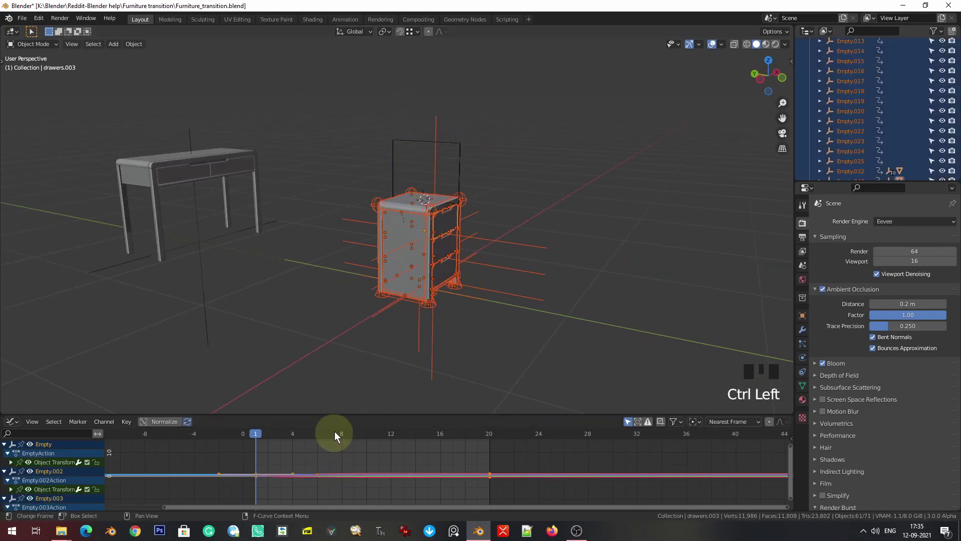
{"action": "left_click_drag", "start_coordinate": [338, 414], "coordinate": [336, 313]}
{"action": "middle_click_drag", "start_coordinate": [473, 248], "coordinate": [671, 177], "text": "shift"}
{"action": "scroll", "coordinate": [544, 132], "scroll_direction": "up", "scroll_amount": 3}
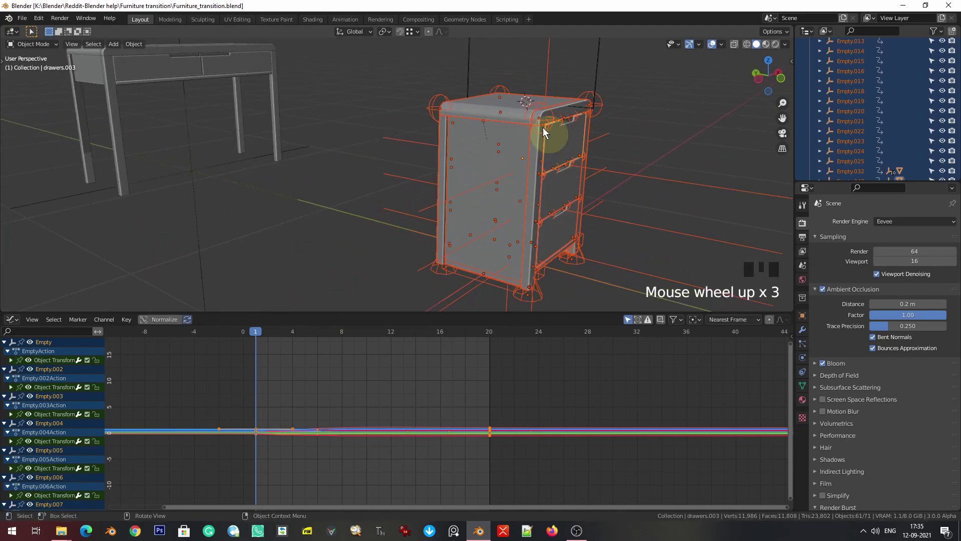
- Try moving the keyframes of the cabinet's rear top corner empty in the Graph Editor, and undo the change
{"action": "left_click", "coordinate": [441, 97]}
{"action": "left_click_drag", "start_coordinate": [229, 385], "coordinate": [536, 473]}
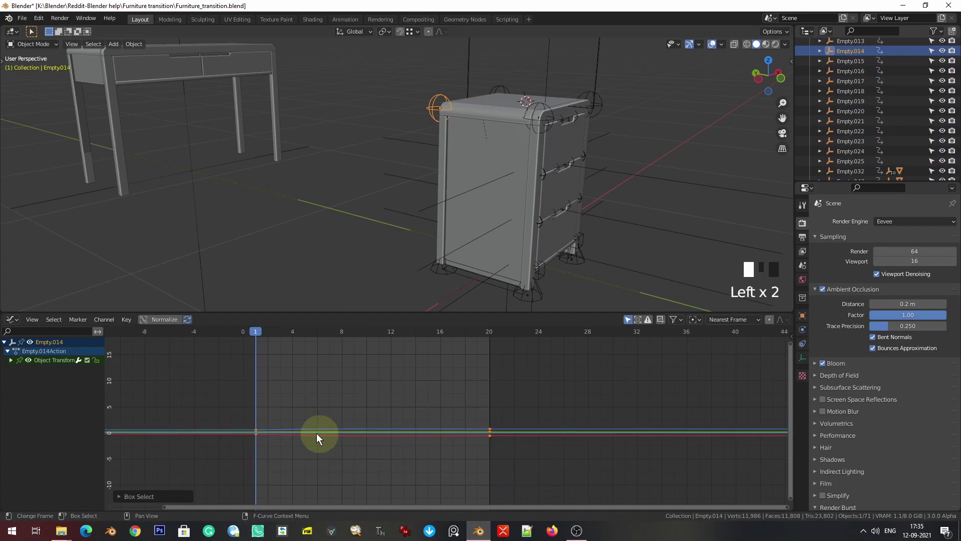
{"action": "key", "text": "g"}
{"action": "right_click", "coordinate": [326, 433]}
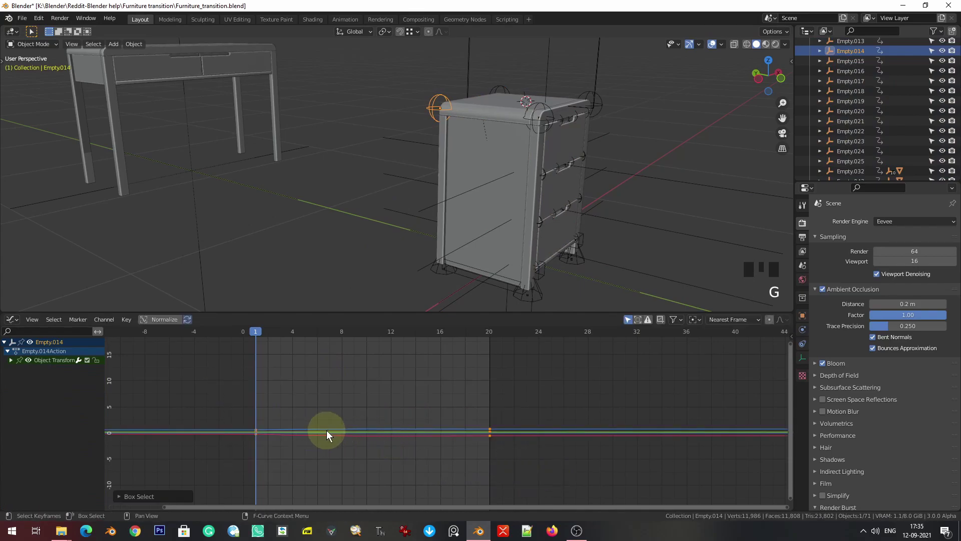
{"action": "key", "text": "g"}
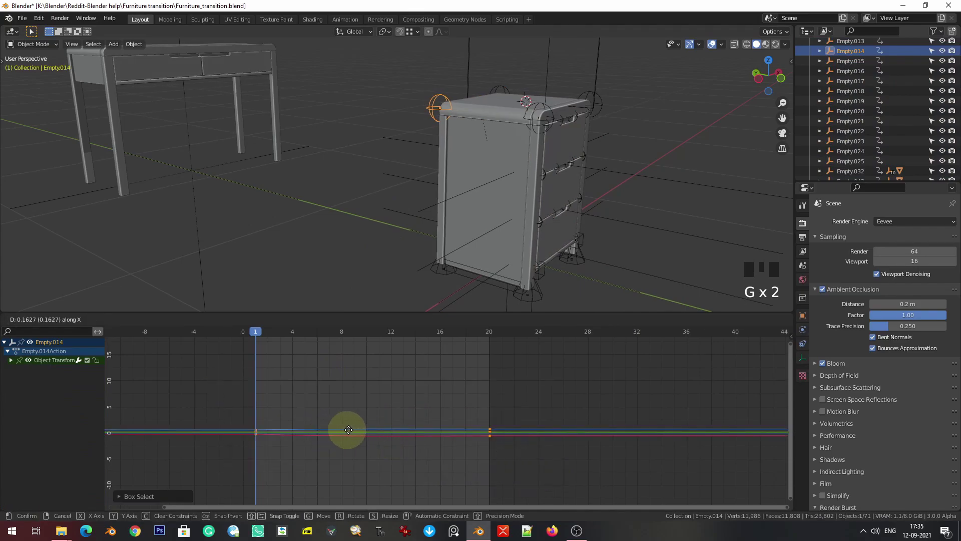
{"action": "right_click", "coordinate": [377, 430]}
{"action": "left_click_drag", "start_coordinate": [221, 401], "coordinate": [572, 482]}
{"action": "key", "text": "g"}
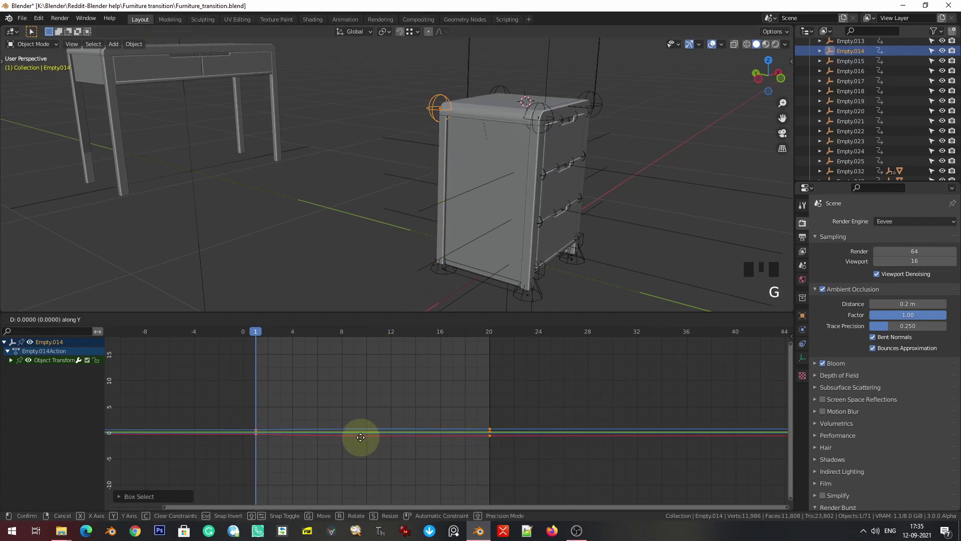
{"action": "right_click", "coordinate": [361, 436]}
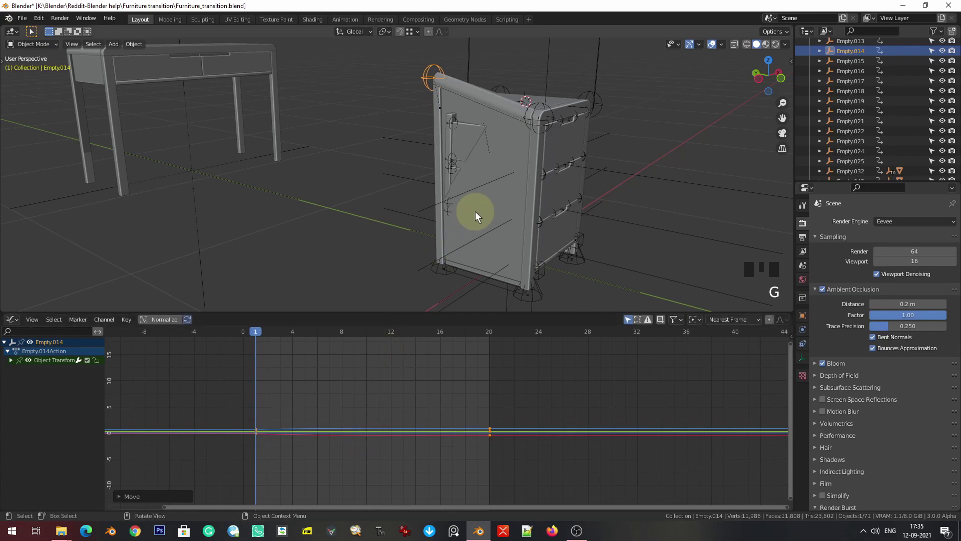
{"action": "key", "text": "ctrl+z"}
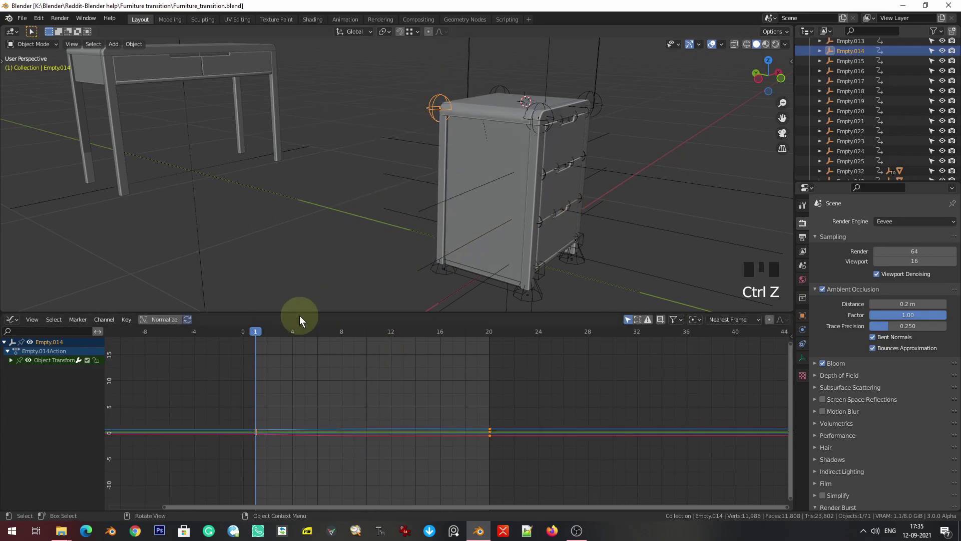
- Maximize the viewport and hide the overlays to view the desk and the cabinet together
{"action": "key", "text": "ctrl+space"}
{"action": "middle_click_drag", "start_coordinate": [532, 286], "coordinate": [433, 301]}
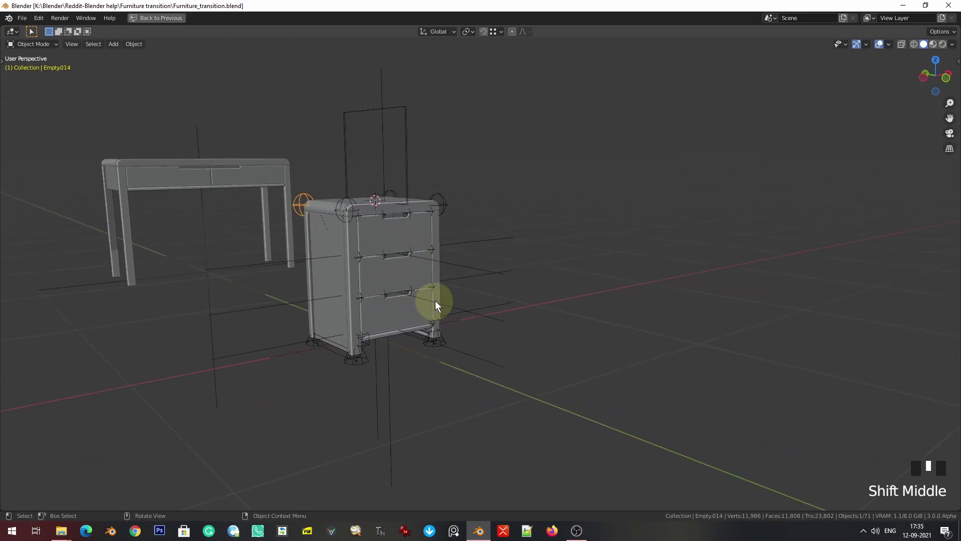
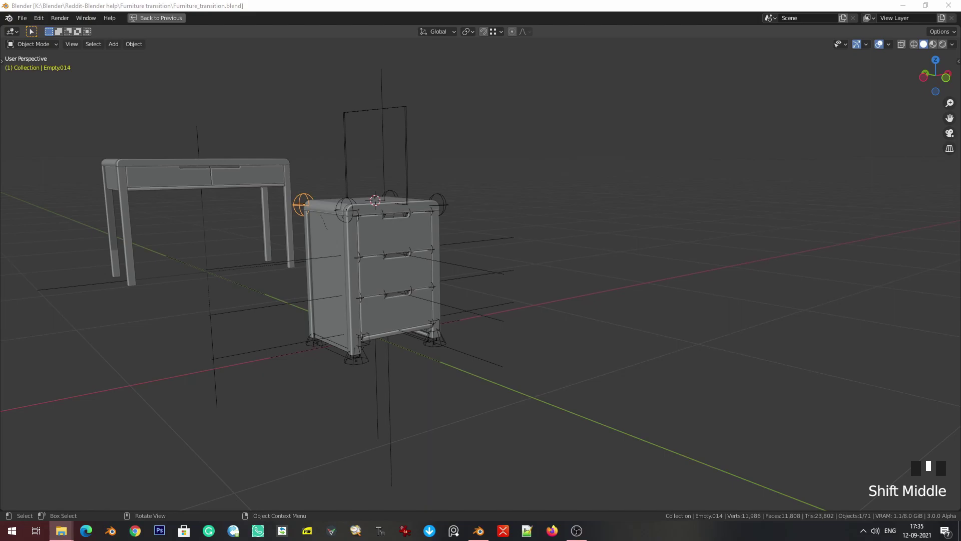
{"action": "middle_click_drag", "start_coordinate": [266, 338], "coordinate": [891, 115]}
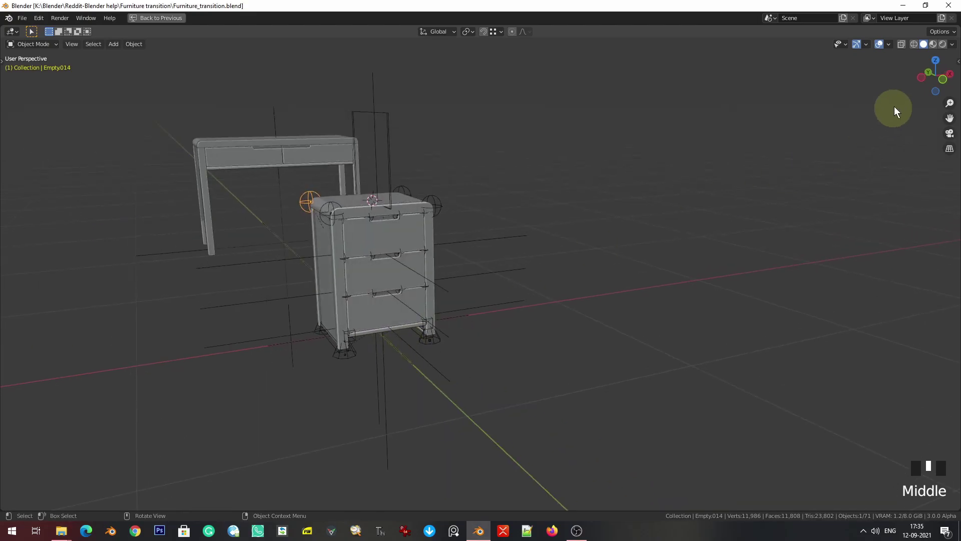
{"action": "left_click", "coordinate": [882, 44]}
{"action": "middle_click_drag", "start_coordinate": [353, 302], "coordinate": [421, 322]}
{"action": "middle_click_drag", "start_coordinate": [531, 330], "coordinate": [520, 328]}
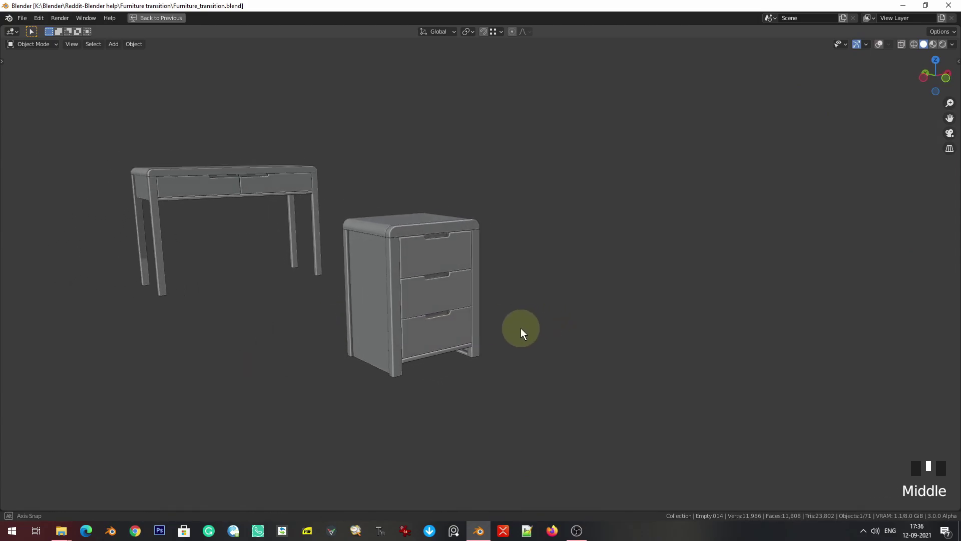
- Show the overlays and try moving the front and rear top corner empties on the cabinet's side
{"action": "left_click", "coordinate": [394, 277]}
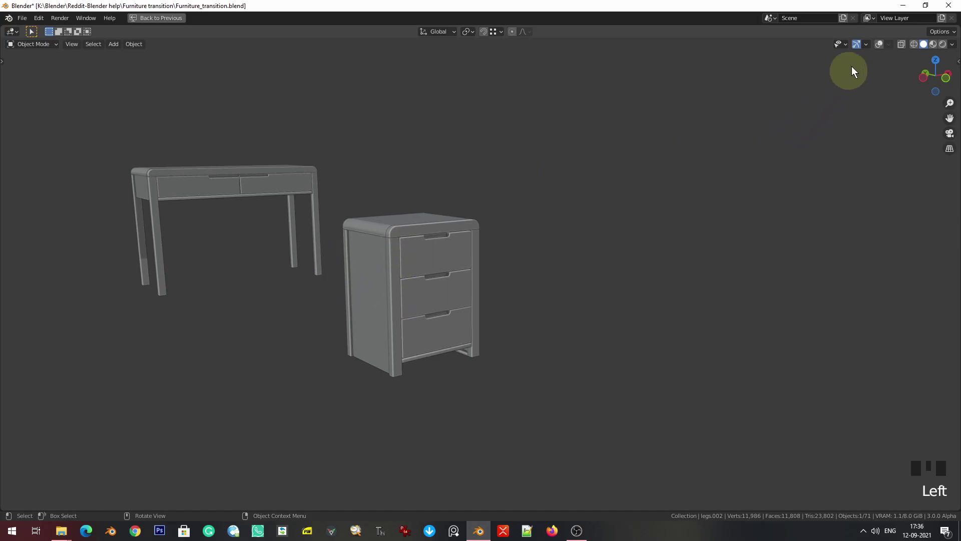
{"action": "left_click", "coordinate": [872, 45]}
{"action": "scroll", "coordinate": [312, 185], "scroll_direction": "up", "scroll_amount": 3}
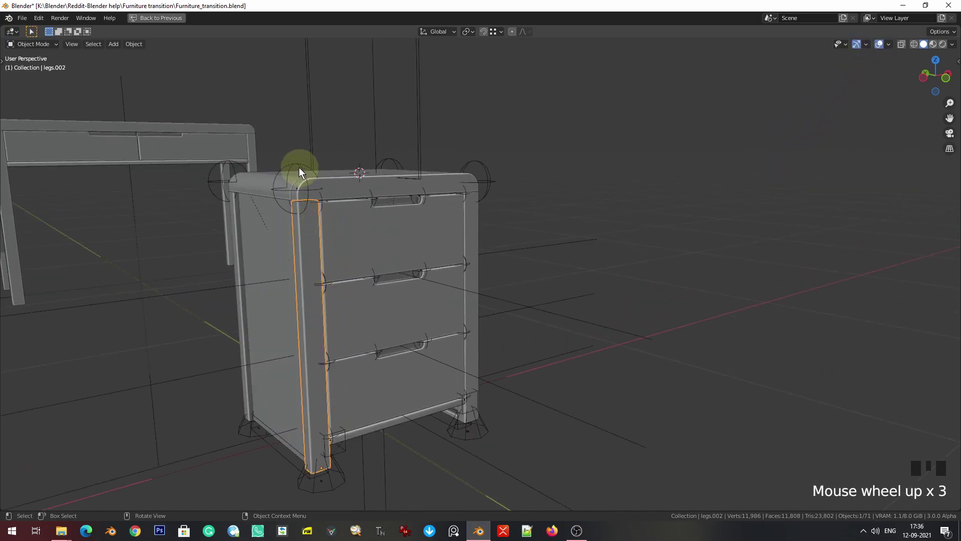
{"action": "left_click", "coordinate": [299, 168]}
{"action": "middle_click_drag", "start_coordinate": [296, 167], "coordinate": [461, 370]}
{"action": "key", "text": "g"}
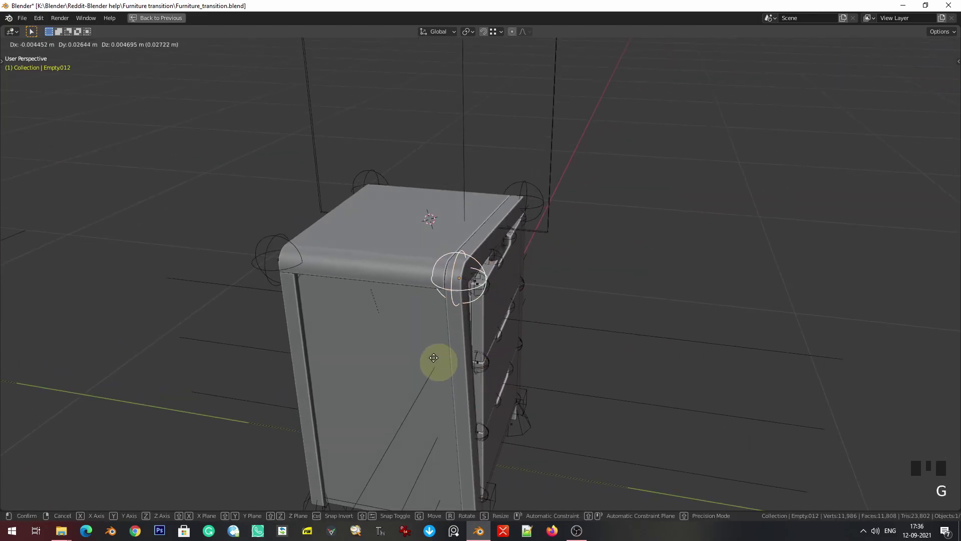
{"action": "left_click", "coordinate": [453, 363]}
{"action": "left_click", "coordinate": [267, 245]}
{"action": "key", "text": "g"}
{"action": "right_click", "coordinate": [229, 239]}
- Hide the overlays and frame the cabinet in front of the desk in the maximized viewport
{"action": "scroll", "coordinate": [389, 334], "scroll_direction": "down", "scroll_amount": 2}
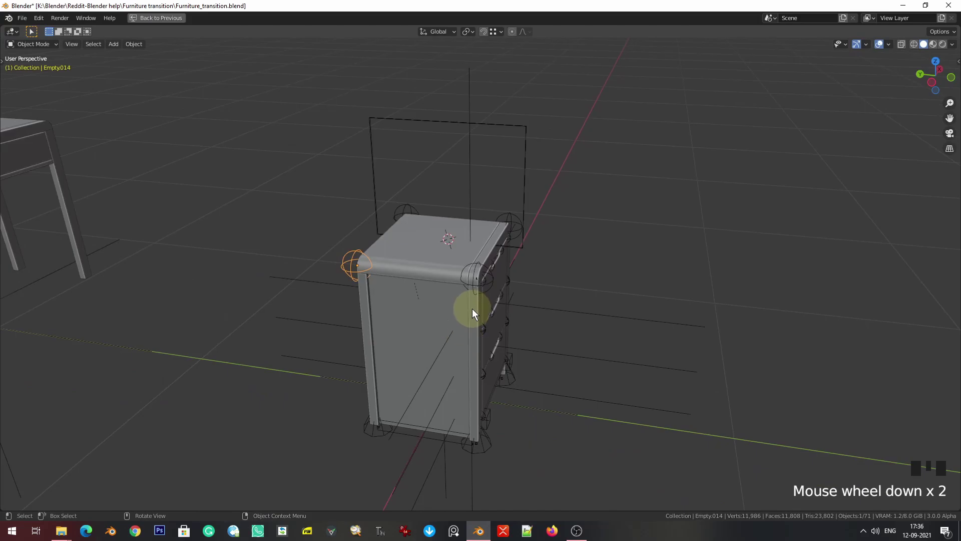
{"action": "middle_click_drag", "start_coordinate": [625, 415], "coordinate": [544, 430]}
{"action": "key", "text": "ctrl+space"}
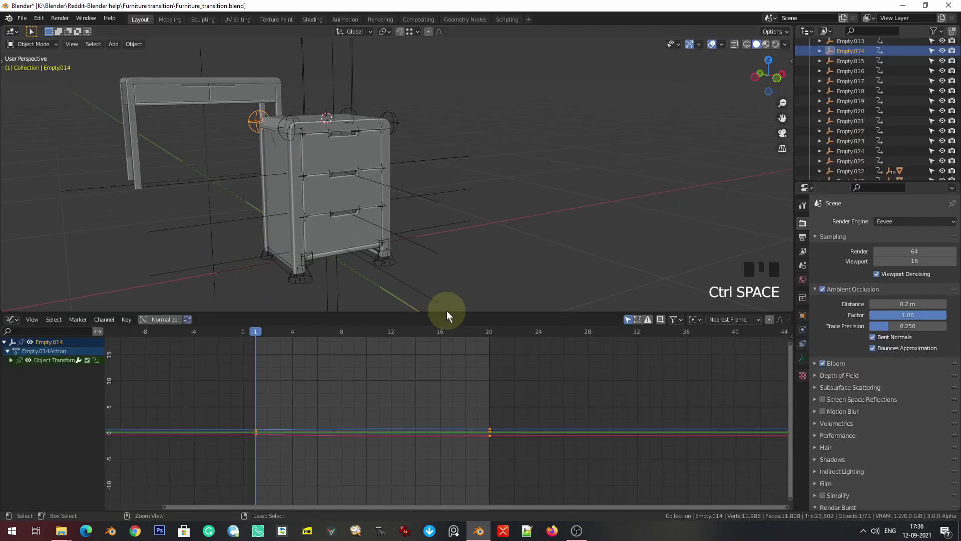
{"action": "key", "text": "ctrl+space"}
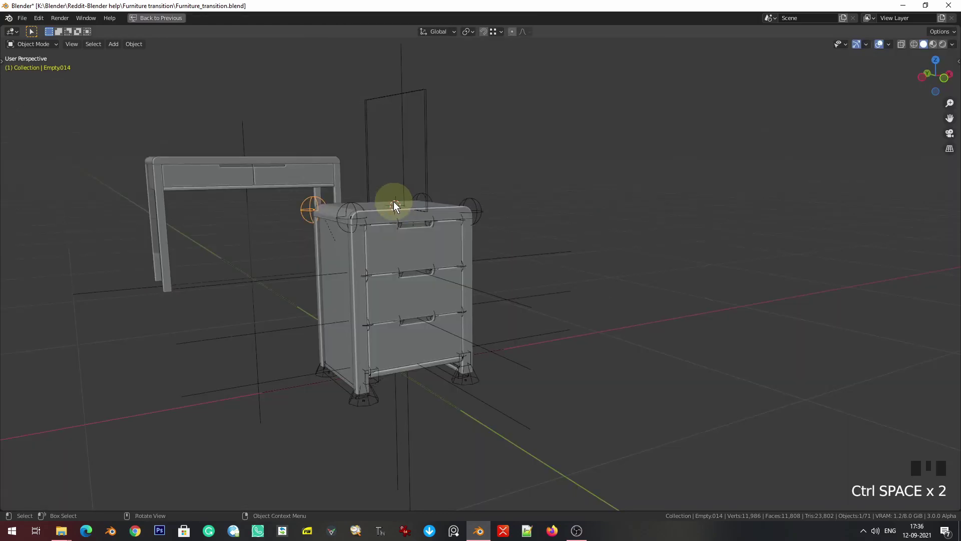
{"action": "left_click", "coordinate": [879, 45]}
{"action": "scroll", "coordinate": [783, 147], "scroll_direction": "down", "scroll_amount": 2}
{"action": "middle_click_drag", "start_coordinate": [564, 247], "coordinate": [614, 226], "text": "shift"}
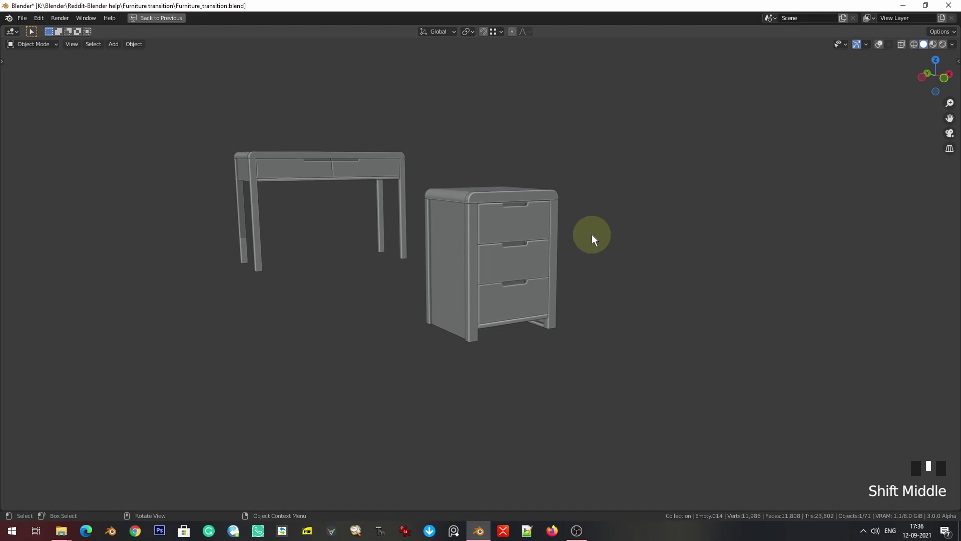
{"action": "scroll", "coordinate": [470, 259], "scroll_direction": "down", "scroll_amount": 2}
{"action": "middle_click_drag", "start_coordinate": [470, 260], "coordinate": [548, 329]}
{"action": "scroll", "coordinate": [540, 290], "scroll_direction": "up", "scroll_amount": 2}
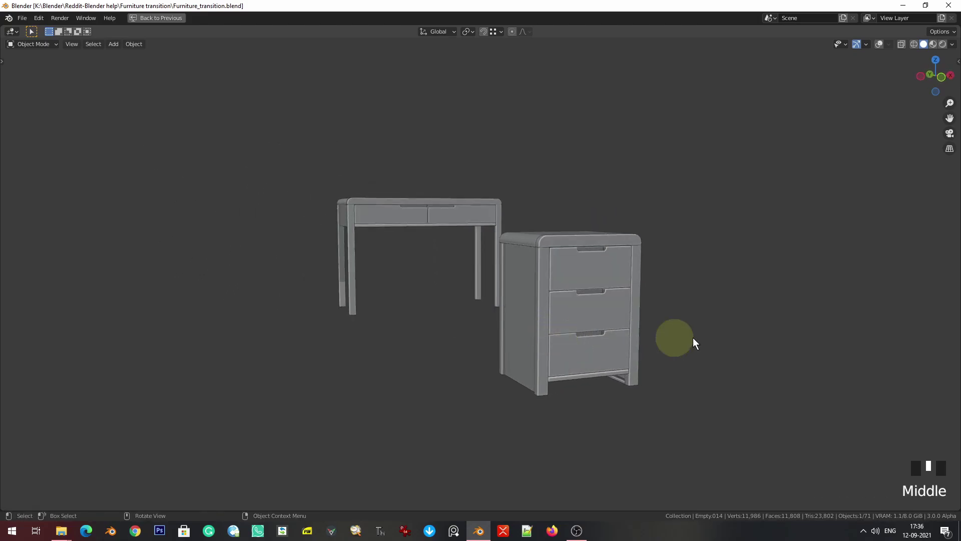
- Play the transformation in solid shading and again in Material Preview
{"action": "key", "text": "space"}
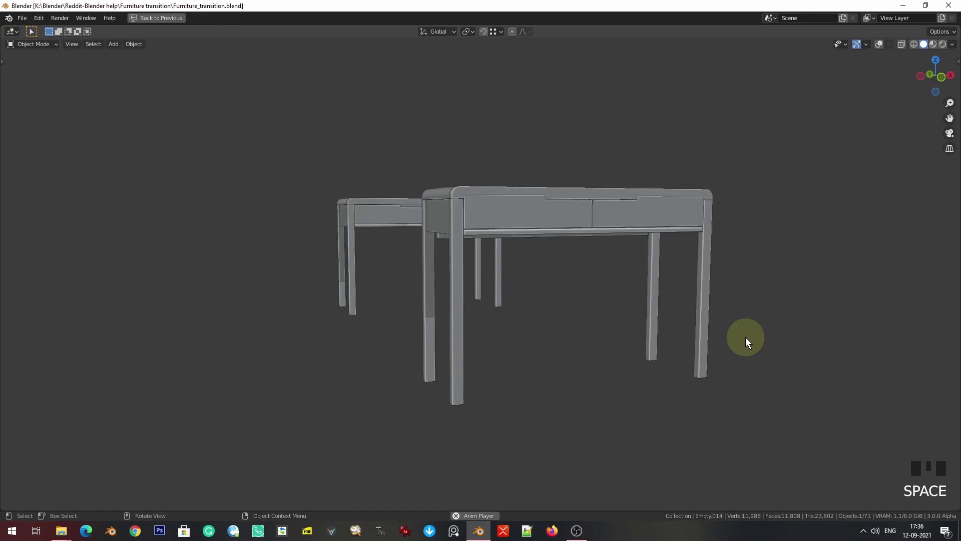
{"action": "key", "text": "space"}
{"action": "key", "text": "z"}
{"action": "left_click", "coordinate": [593, 372]}
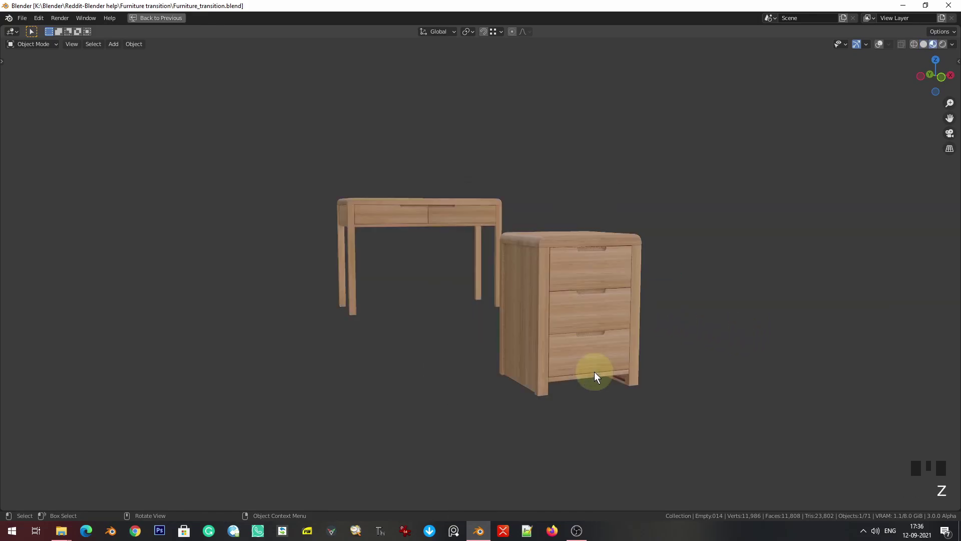
{"action": "key", "text": "space"}
{"action": "key", "text": "space"}
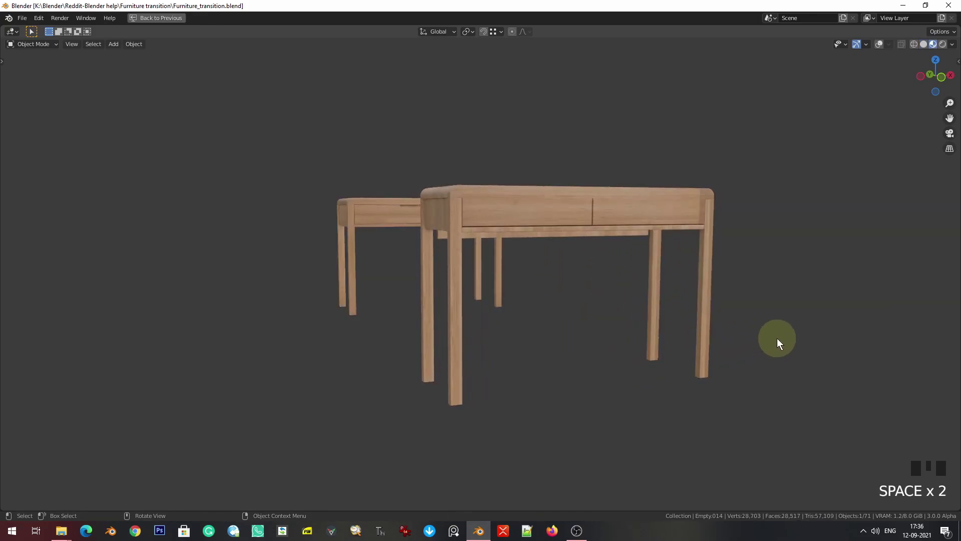
- Go to the animation's last frame and examine the oak grain on the finished desk
{"action": "key", "text": "shift+Right"}
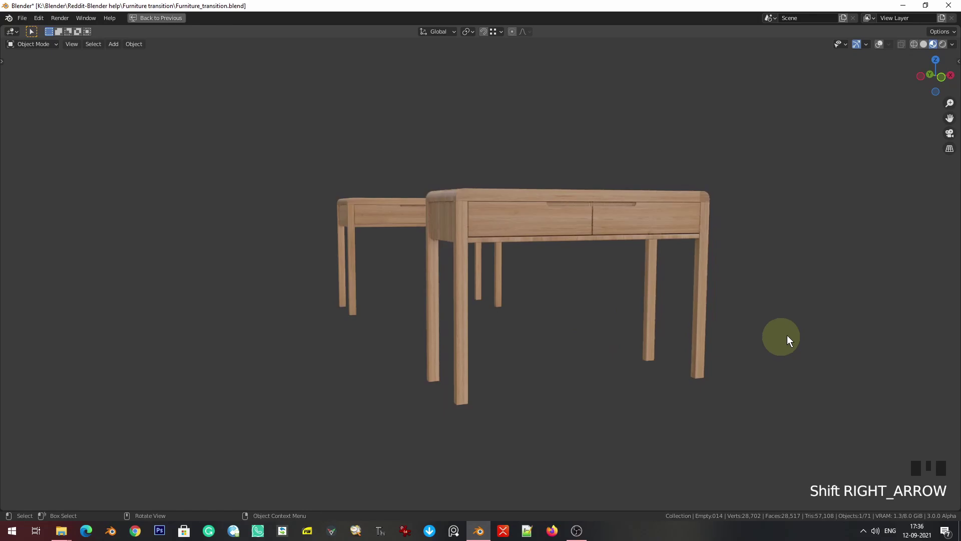
{"action": "middle_click_drag", "start_coordinate": [822, 198], "coordinate": [783, 236], "text": "shift"}
{"action": "middle_click_drag", "start_coordinate": [723, 305], "coordinate": [654, 306]}
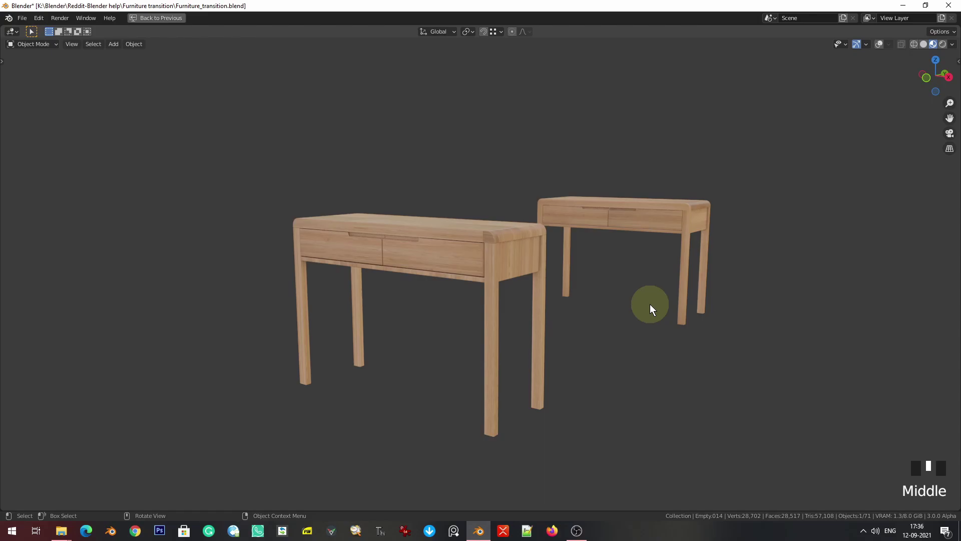
{"action": "scroll", "coordinate": [530, 255], "scroll_direction": "up", "scroll_amount": 2}
{"action": "mouse_move", "coordinate": [530, 255]}
{"action": "middle_mouse_down"}
{"action": "mouse_move", "coordinate": [520, 253]}
{"action": "mouse_move", "coordinate": [527, 254]}
{"action": "middle_mouse_up"}
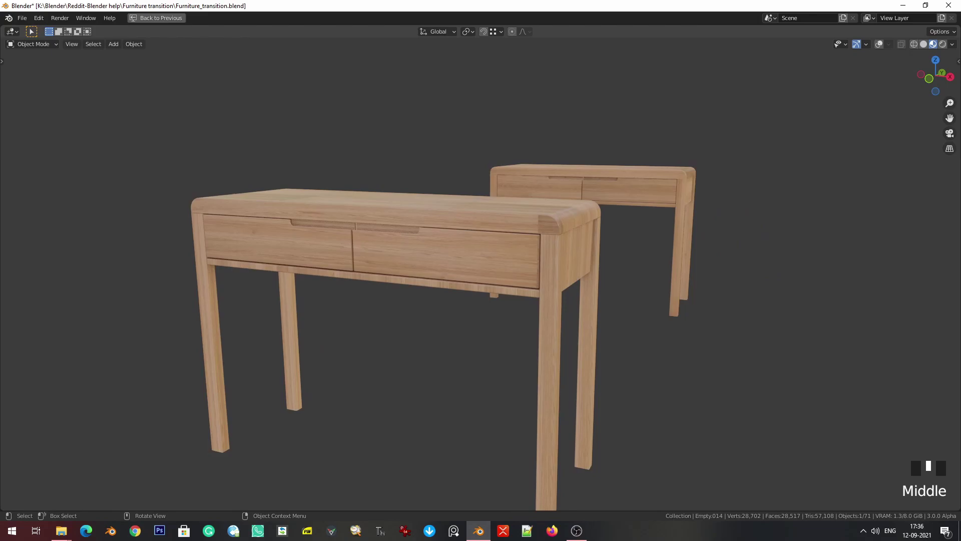